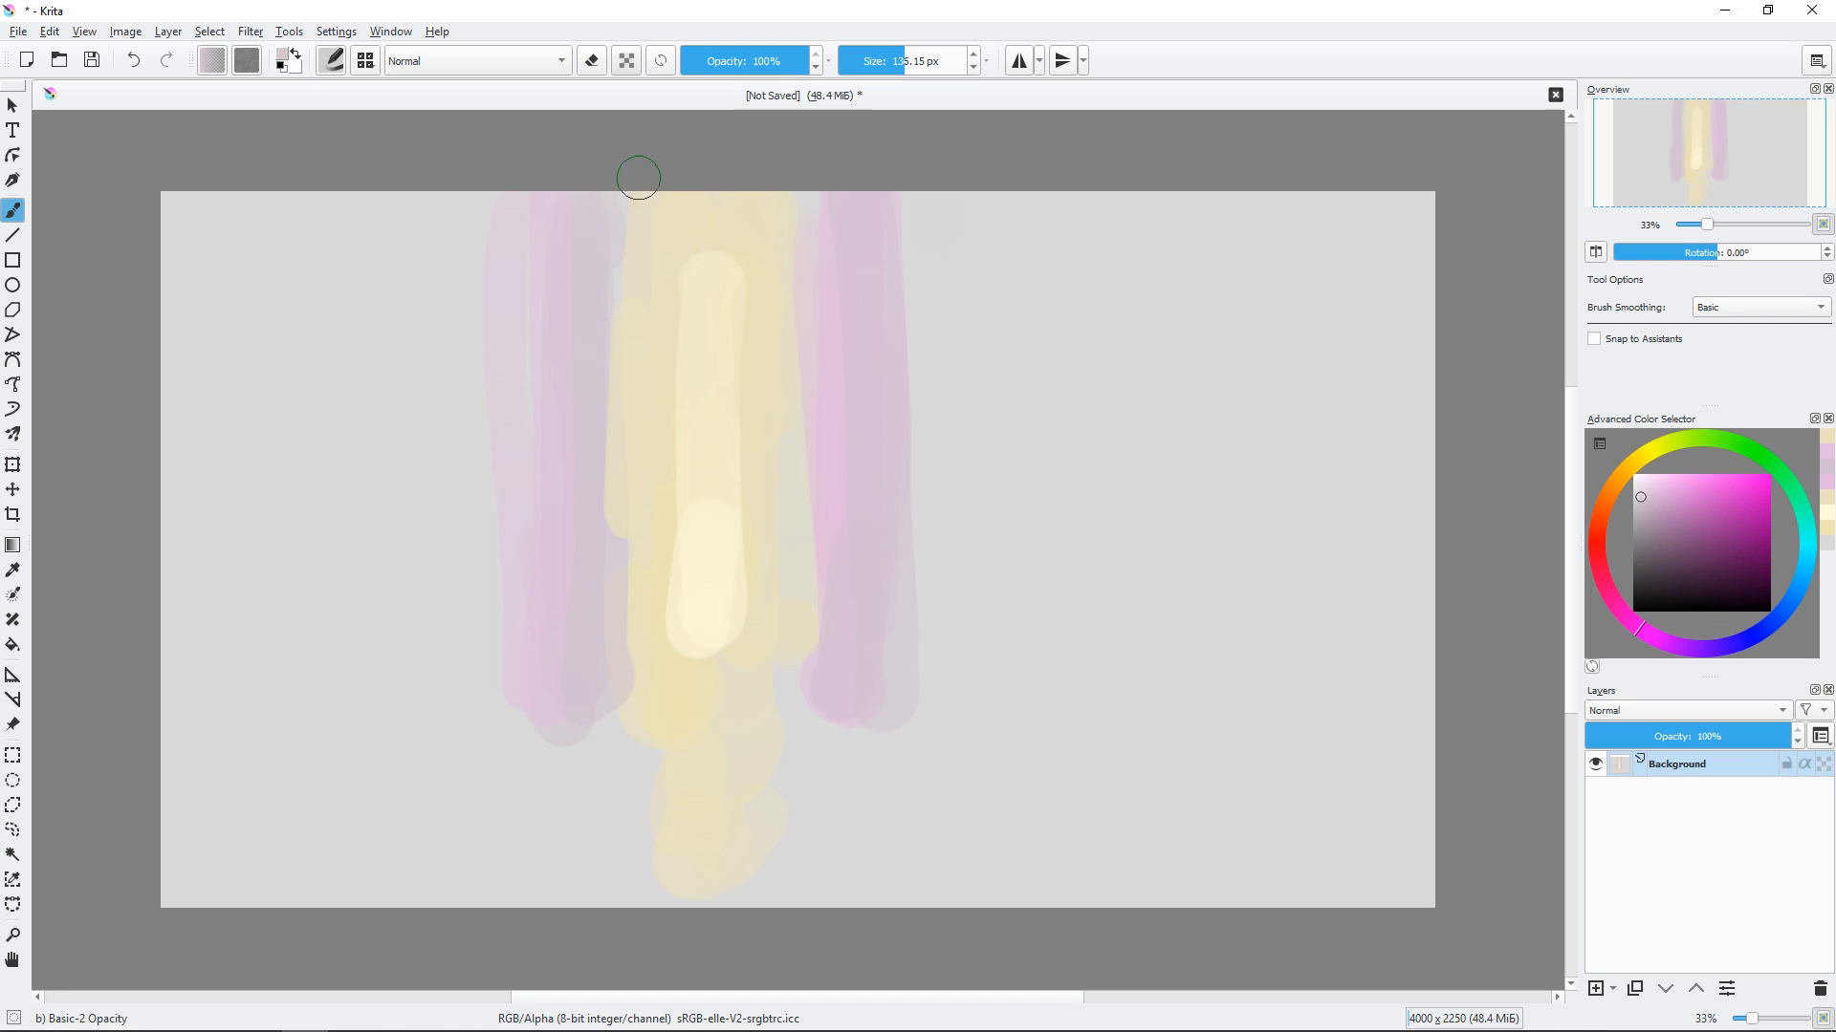
Paint pale pink over the yellow band's upper edges and add a thin horizontal ground line with short strokes at the columns' base.
drag(639, 178, 627, 296)
drag(824, 179, 823, 219)
ctrl+click(863, 686)
drag(866, 691, 1475, 770)
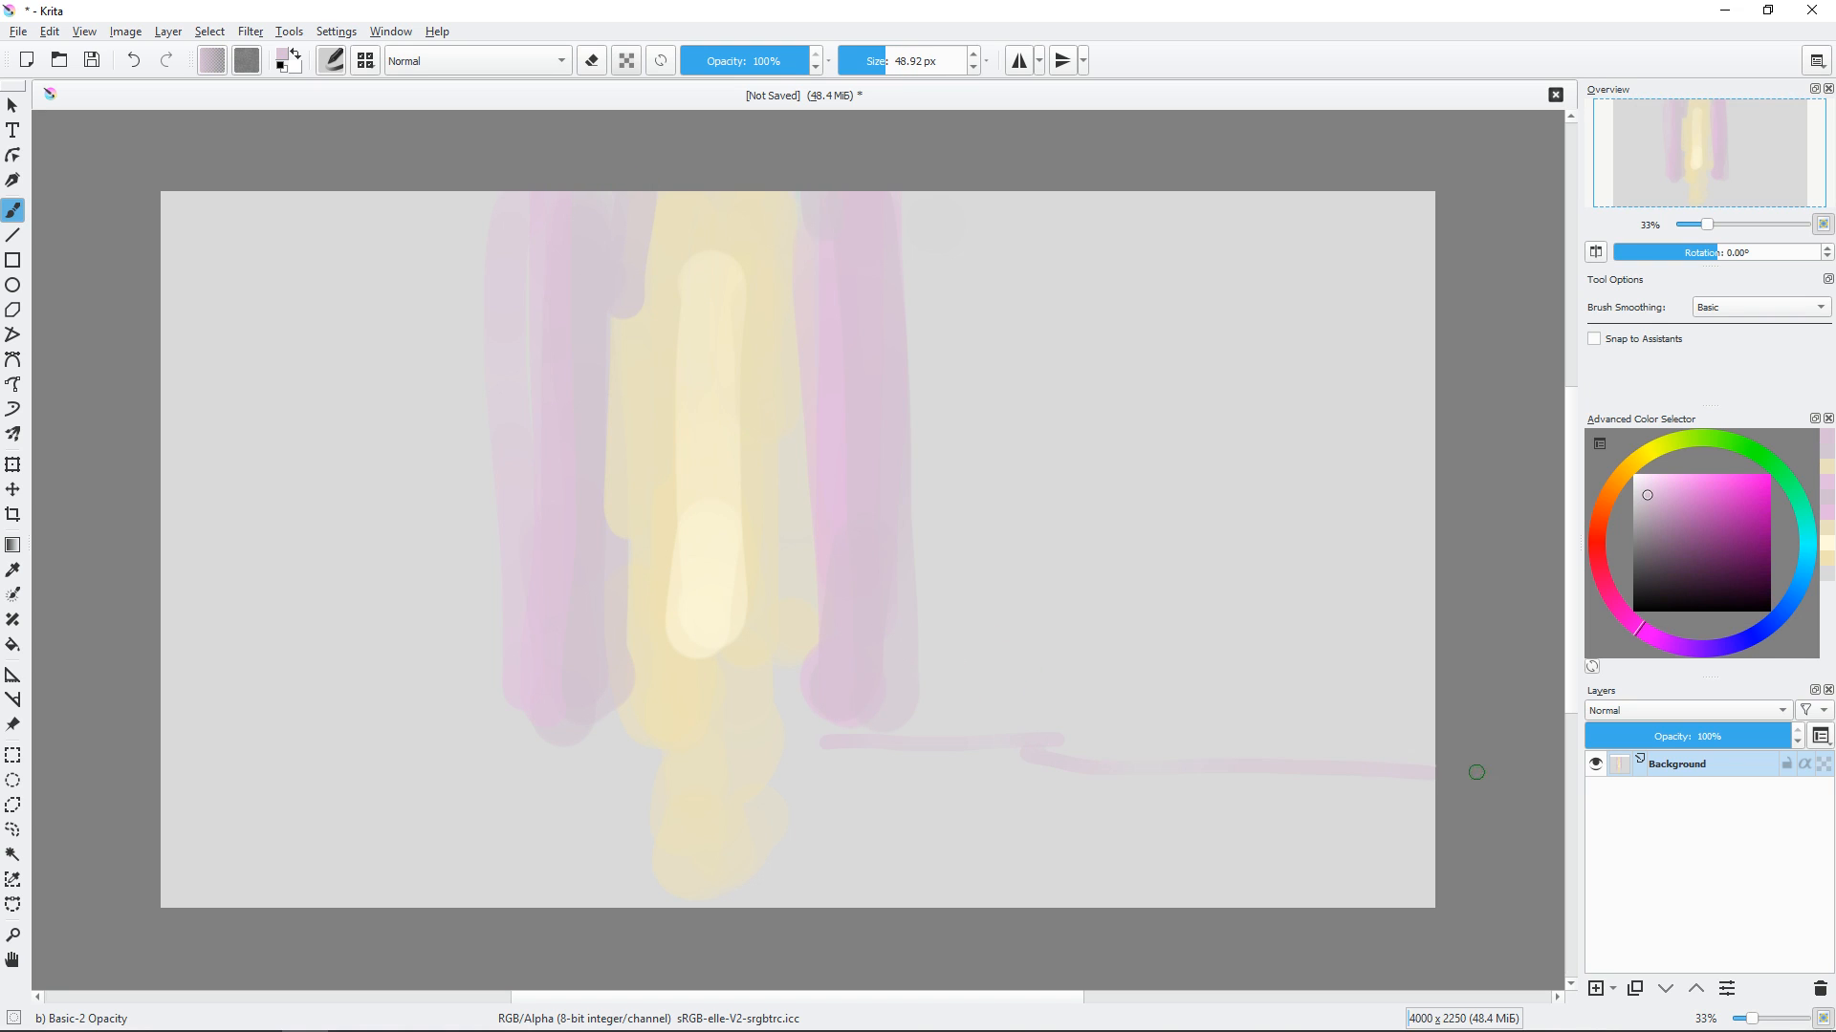
drag(594, 740, 614, 773)
drag(786, 689, 903, 713)
drag(599, 745, 647, 732)
drag(1116, 543, 1145, 549)
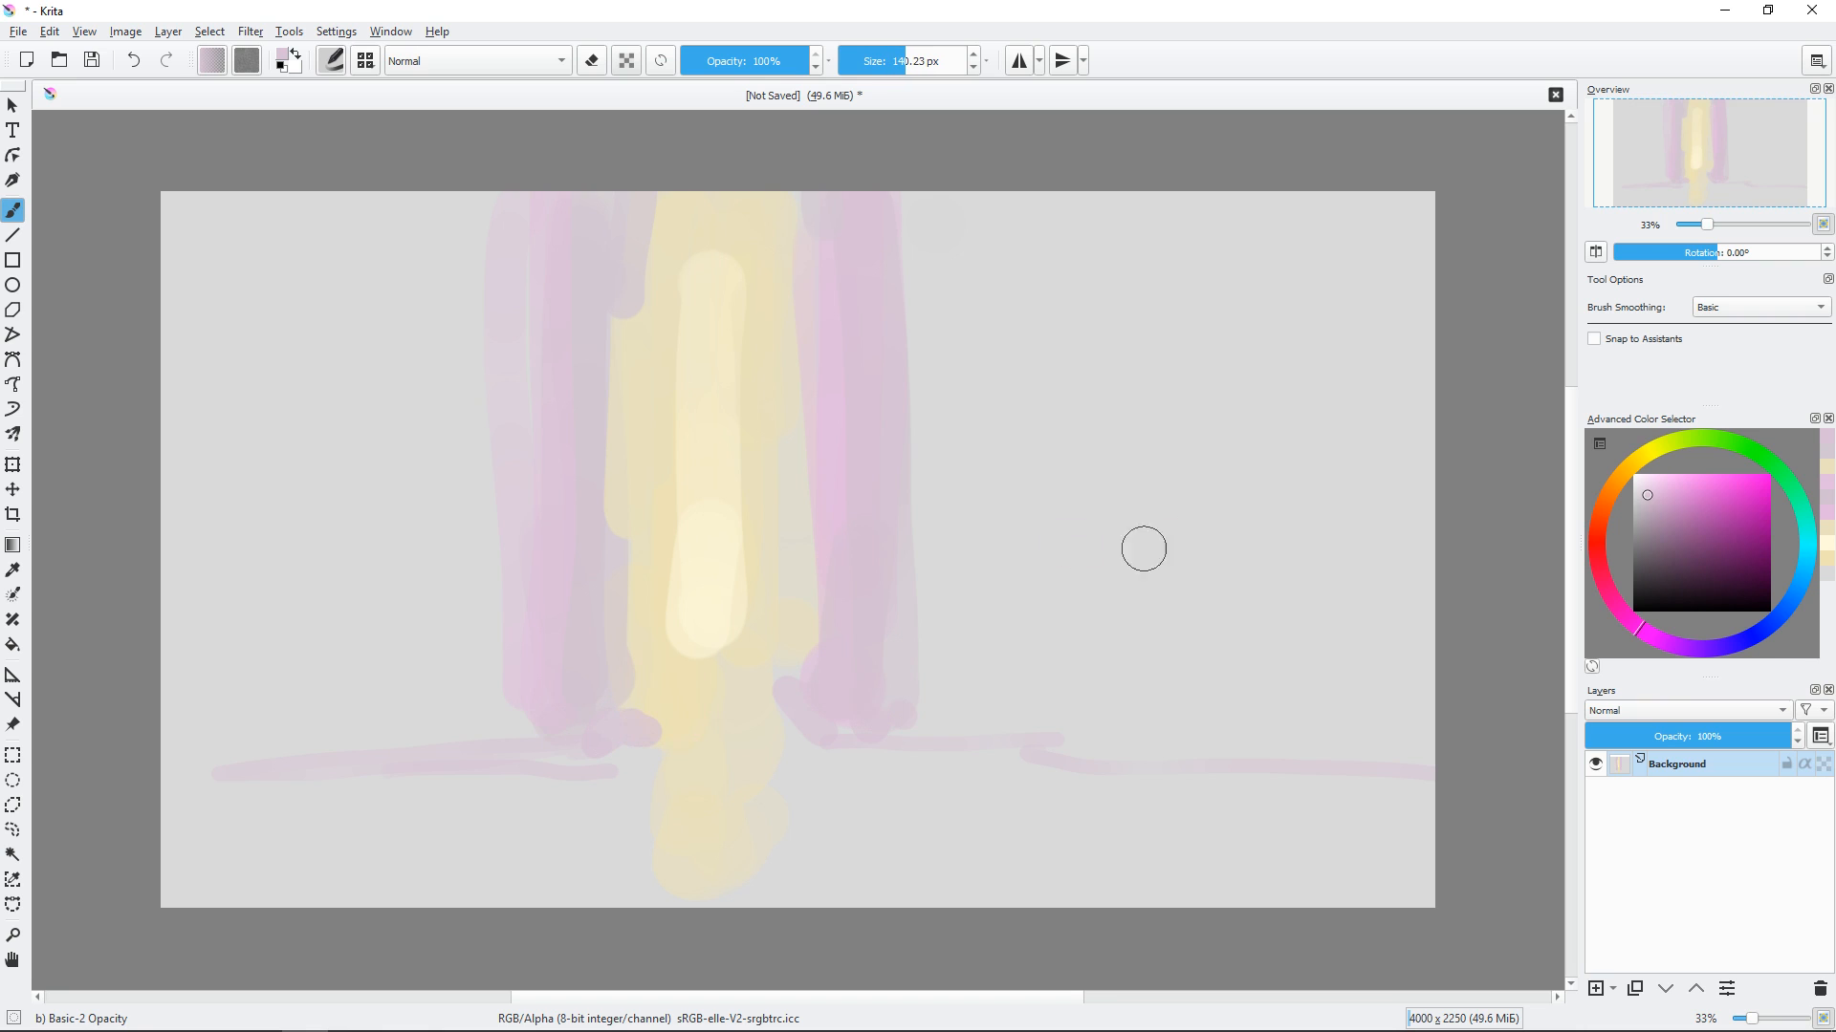
Paint greyish-mauve vertical columns outside both pink bands, with pink filling the gap on the right and soft reflections below the ground line.
click(1654, 510)
mouse_move(979, 192)
mouse_down()
mouse_move(979, 462)
mouse_move(1029, 172)
mouse_move(953, 712)
mouse_up()
ctrl+click(830, 400)
drag(913, 178, 914, 412)
click(1655, 510)
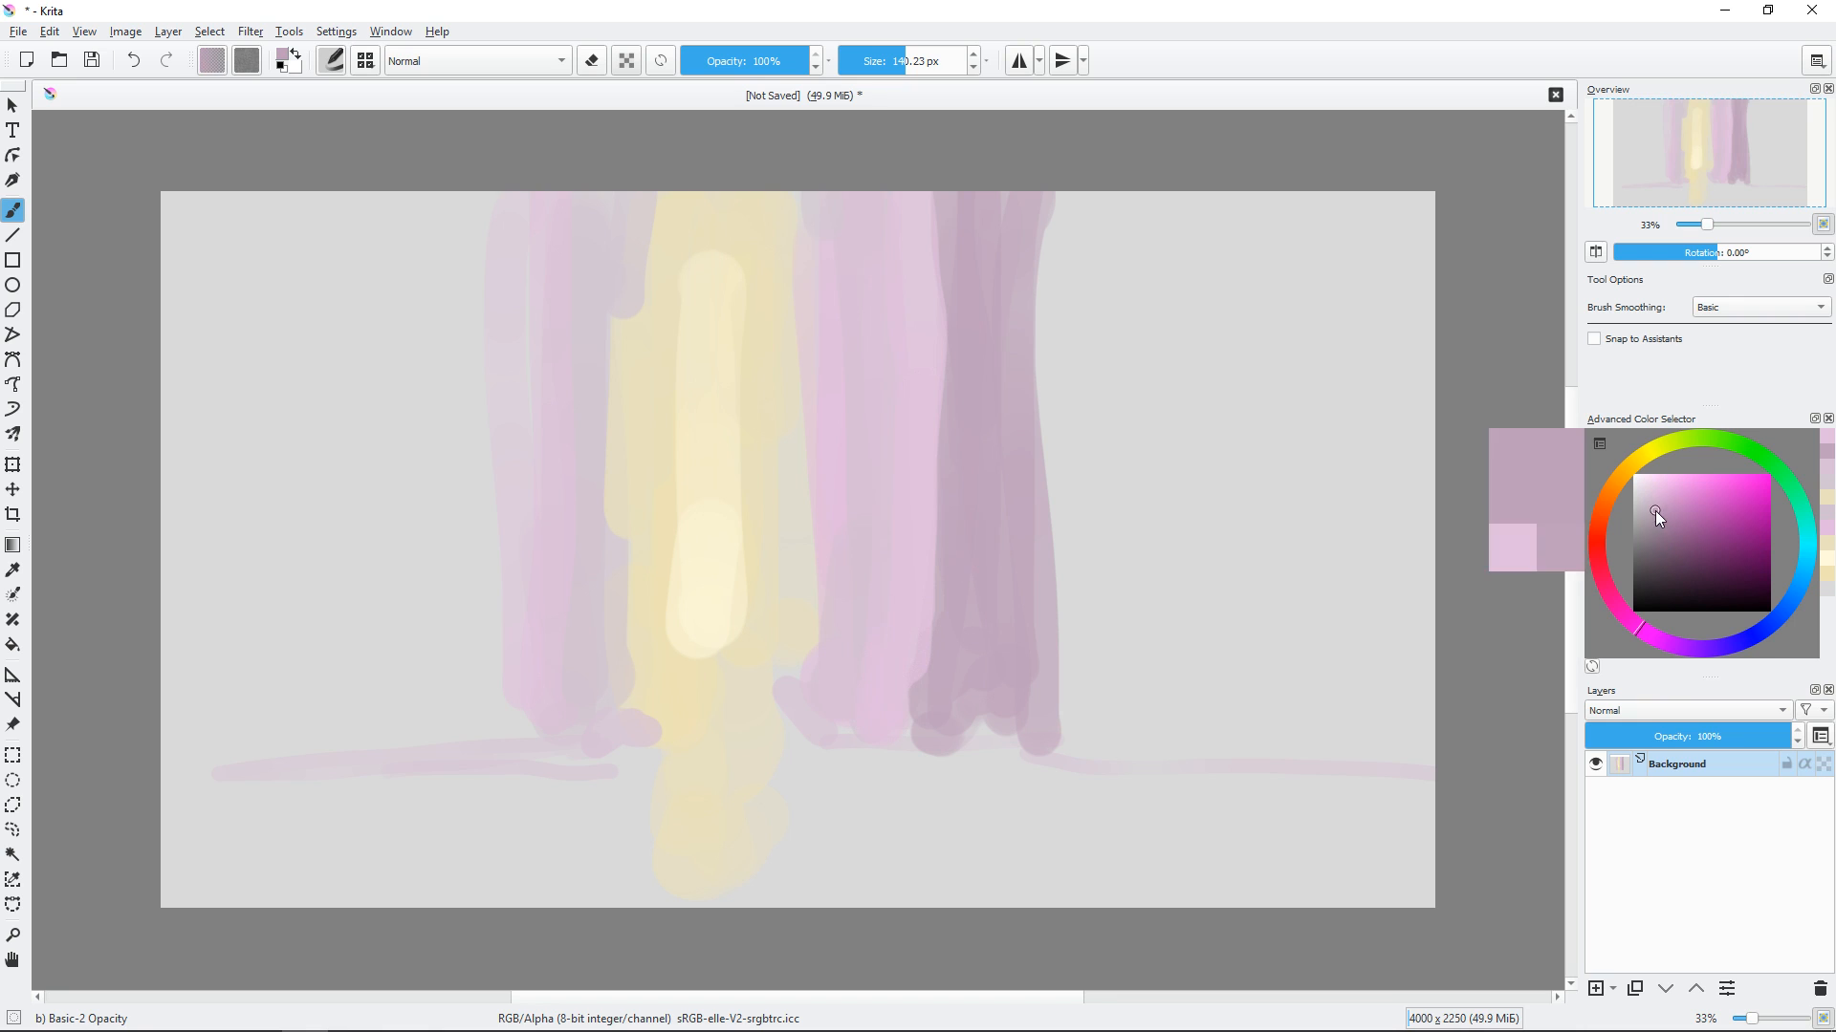
mouse_move(463, 164)
mouse_down()
mouse_move(478, 376)
mouse_move(410, 307)
mouse_move(487, 778)
mouse_move(595, 738)
mouse_move(828, 779)
mouse_up()
Sketch thin mauve contour lines with a smaller brush along the bottom edge and both lower corners of the painting.
key(bracketleft)
key(bracketleft)
key(bracketleft)
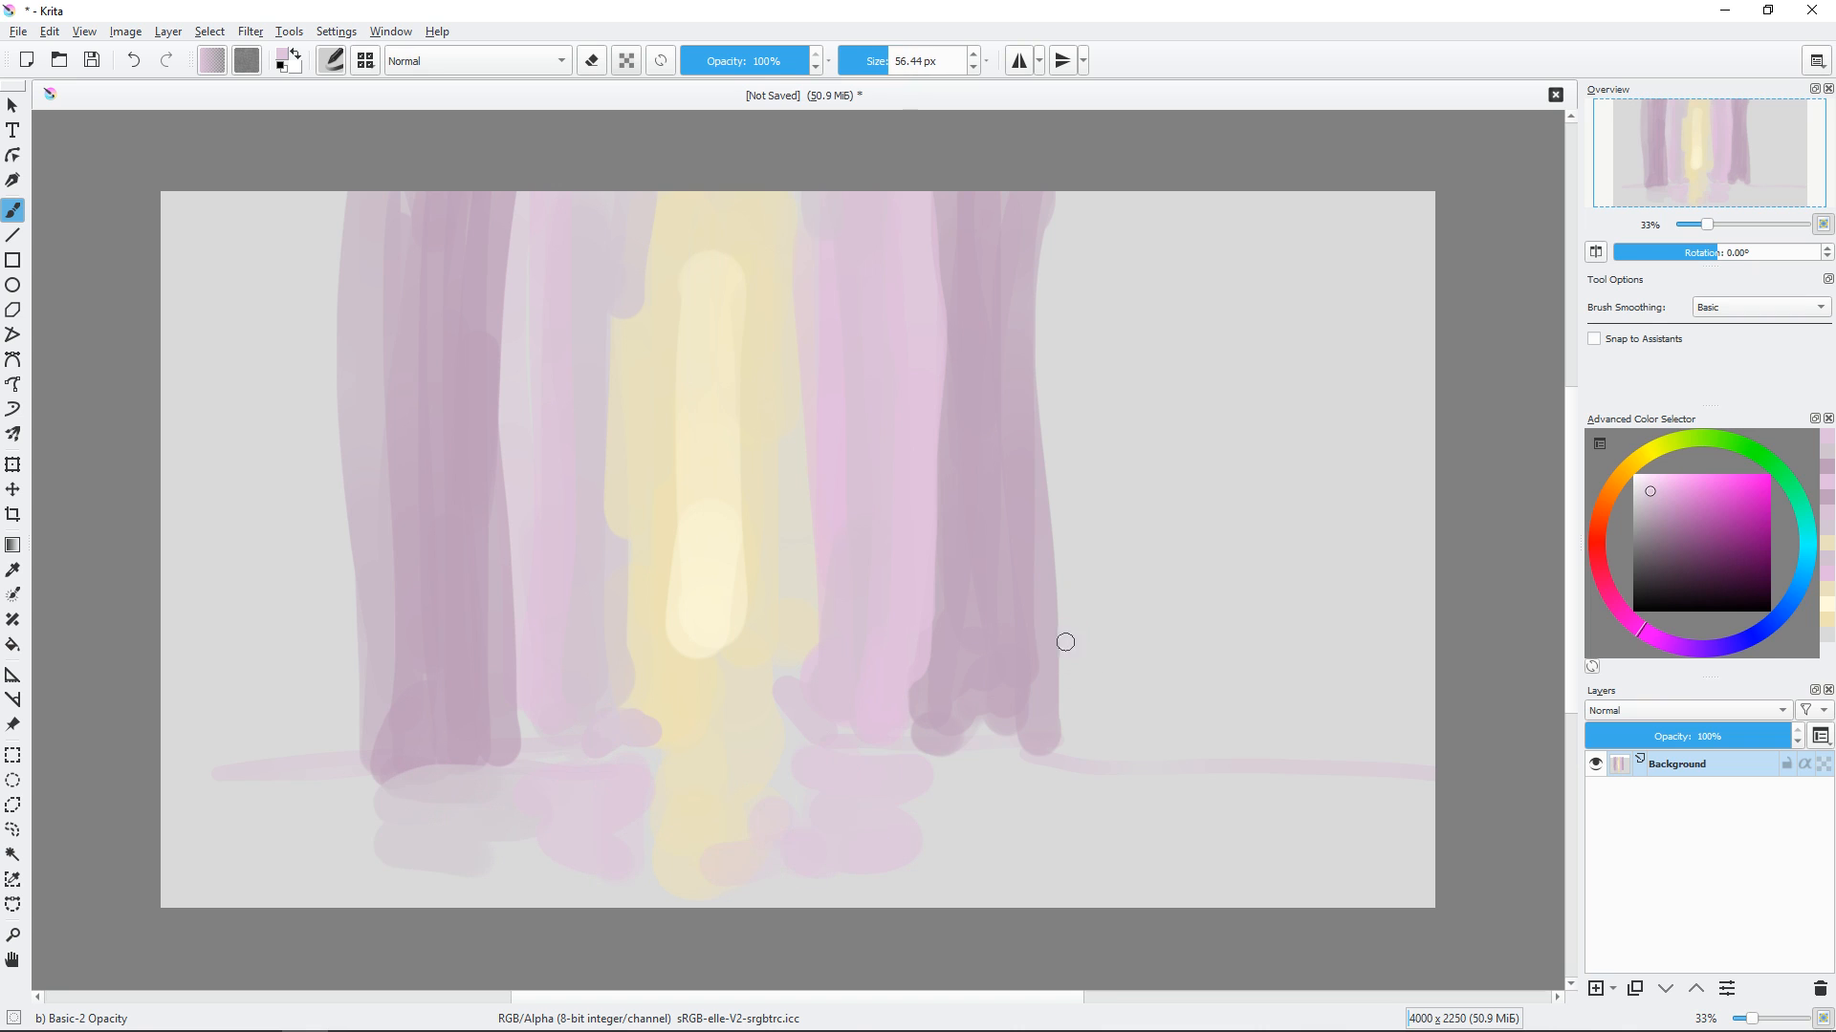
drag(1288, 867, 570, 894)
drag(168, 820, 315, 858)
drag(403, 831, 521, 897)
drag(174, 770, 287, 761)
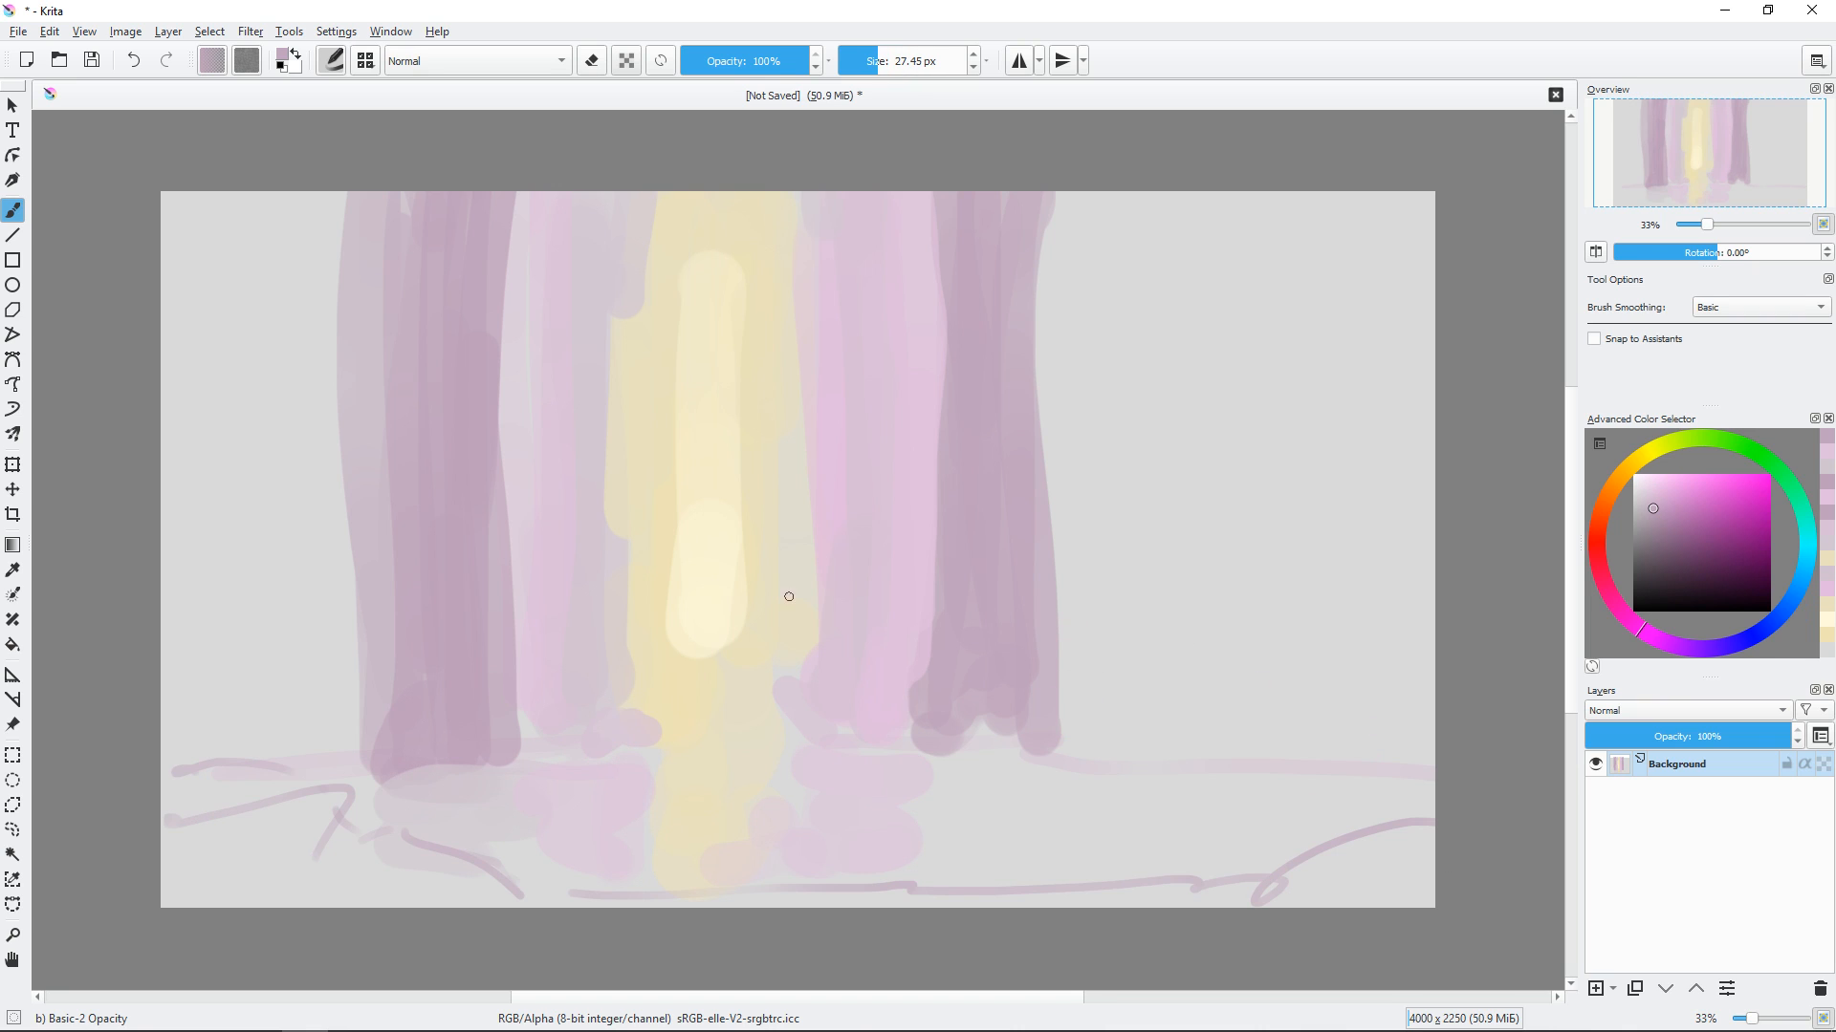
Block in the right third of the painting with broad vertical strokes of dark plum and mid purple.
key(bracketright)
key(bracketright)
key(bracketright)
mouse_move(1051, 233)
mouse_down()
mouse_move(1102, 147)
mouse_move(1057, 286)
mouse_move(1185, 726)
mouse_move(1298, 561)
mouse_move(1242, 736)
mouse_up()
mouse_move(1338, 219)
mouse_down()
mouse_move(1393, 500)
mouse_move(1242, 727)
mouse_up()
click(1686, 550)
mouse_move(1190, 201)
mouse_down()
mouse_move(1233, 736)
mouse_move(1181, 736)
mouse_up()
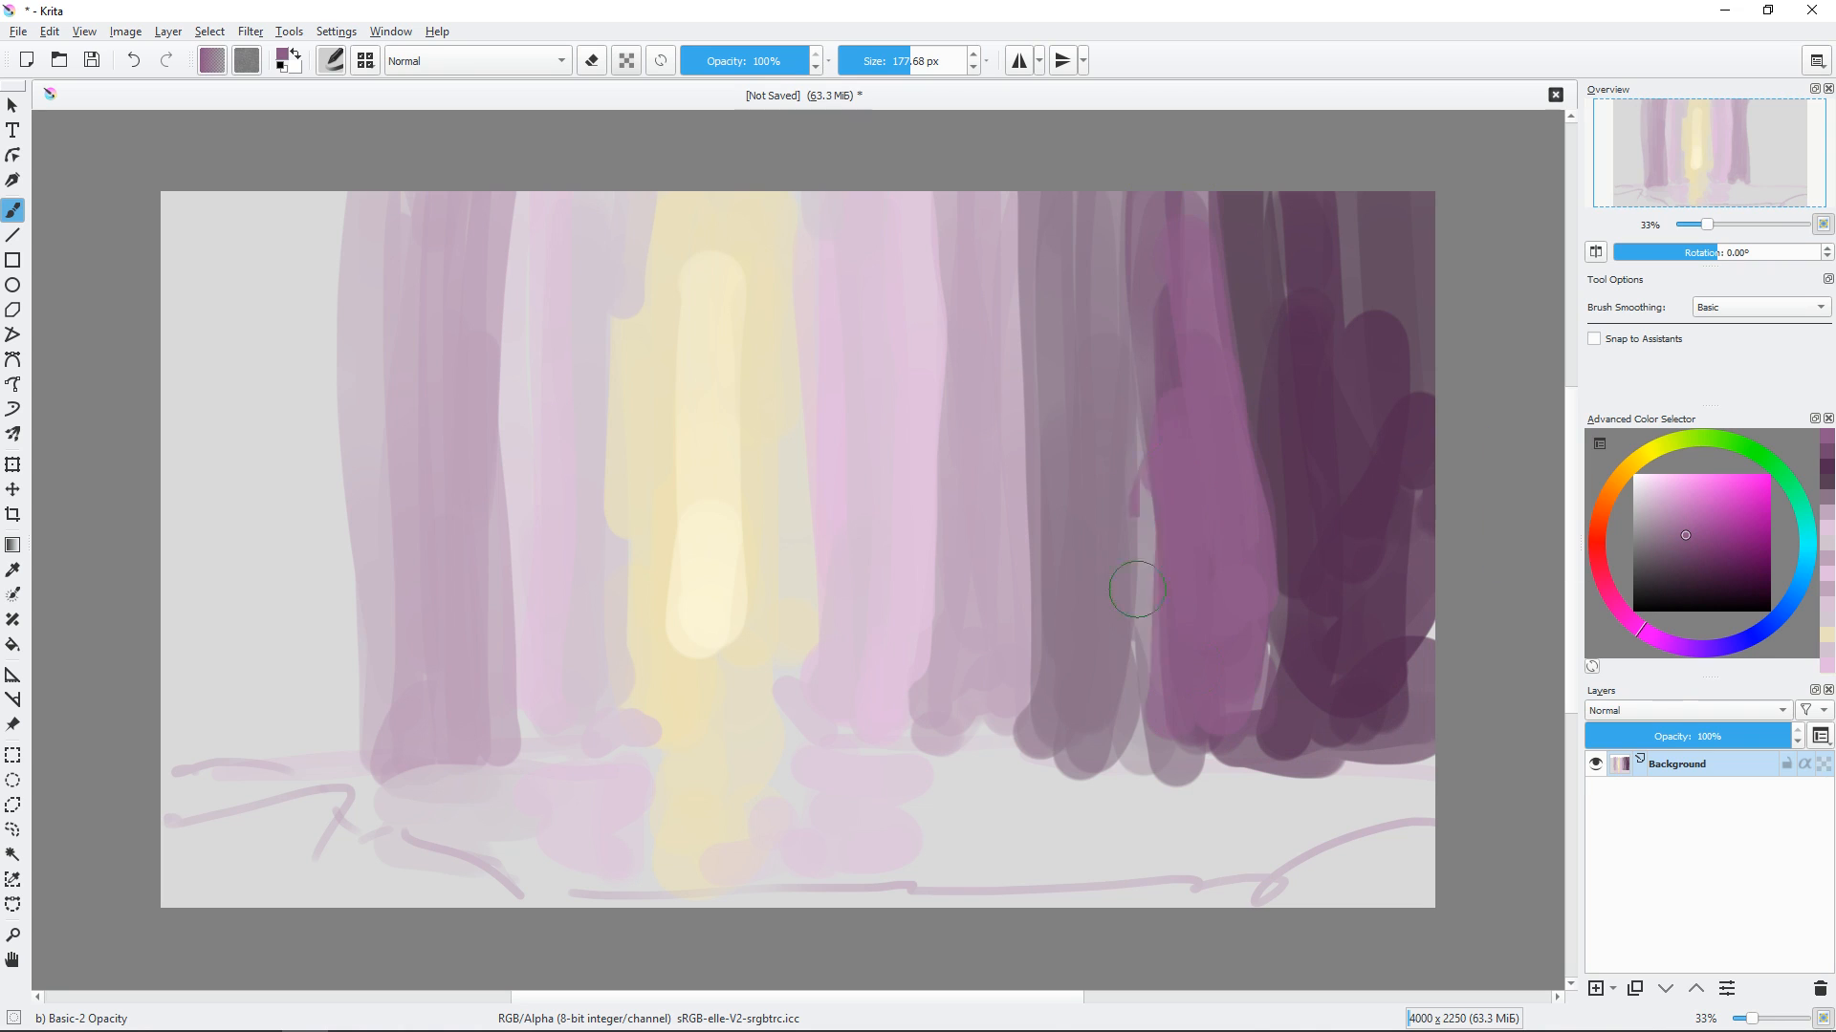
drag(1081, 201, 1090, 736)
Paint near-black diagonal rock shapes in front of the dark purple columns and purple reflections on the ground beneath them.
key(bracketleft)
key(bracketleft)
click(1725, 648)
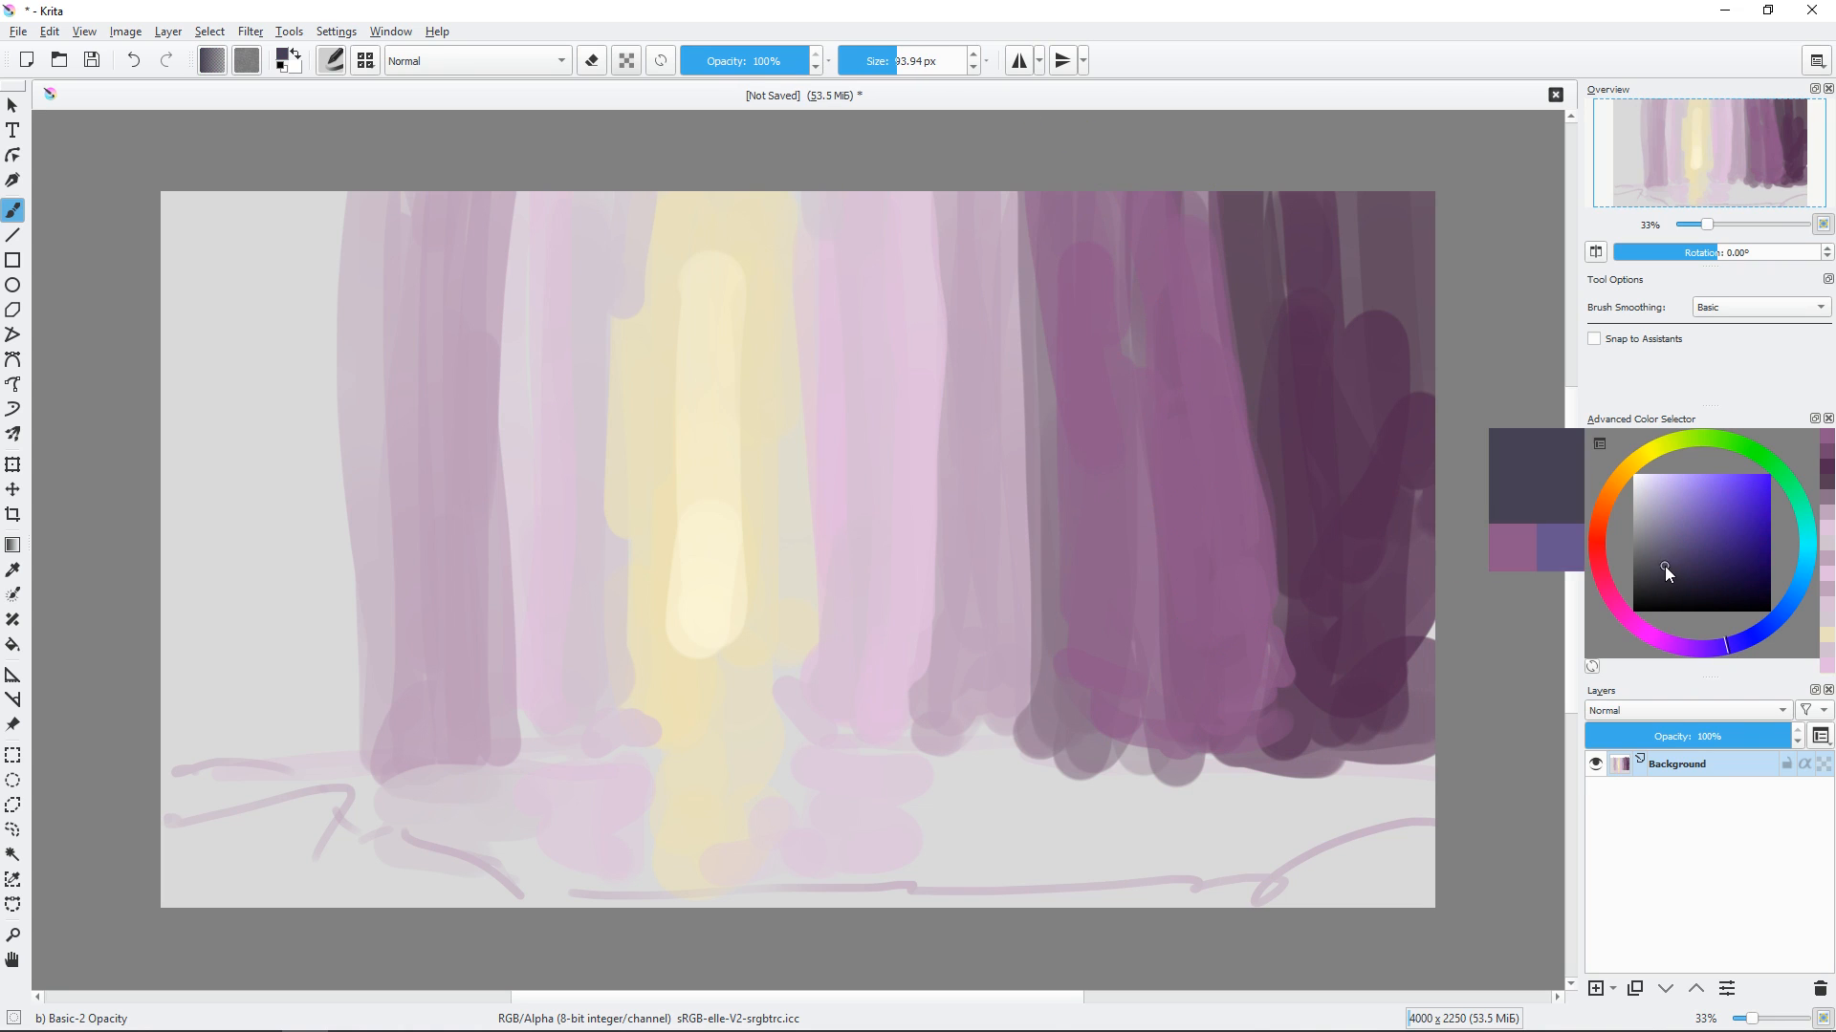
drag(1666, 566, 1651, 577)
key(bracketleft)
mouse_move(1061, 450)
mouse_down()
mouse_move(1139, 525)
mouse_move(1106, 736)
mouse_move(996, 672)
mouse_move(1310, 747)
mouse_move(1323, 572)
mouse_move(1345, 561)
mouse_move(1092, 558)
mouse_move(1124, 529)
mouse_move(1316, 735)
mouse_move(1341, 729)
mouse_move(1024, 721)
mouse_move(1132, 639)
mouse_move(870, 731)
mouse_up()
ctrl+click(1200, 737)
mouse_move(1214, 756)
mouse_down()
mouse_move(983, 843)
mouse_move(1243, 856)
mouse_up()
Scribble small dark grey-purple rock shapes at the base of the mauve column left of the light.
key(bracketleft)
key(bracketleft)
ctrl+click(1128, 654)
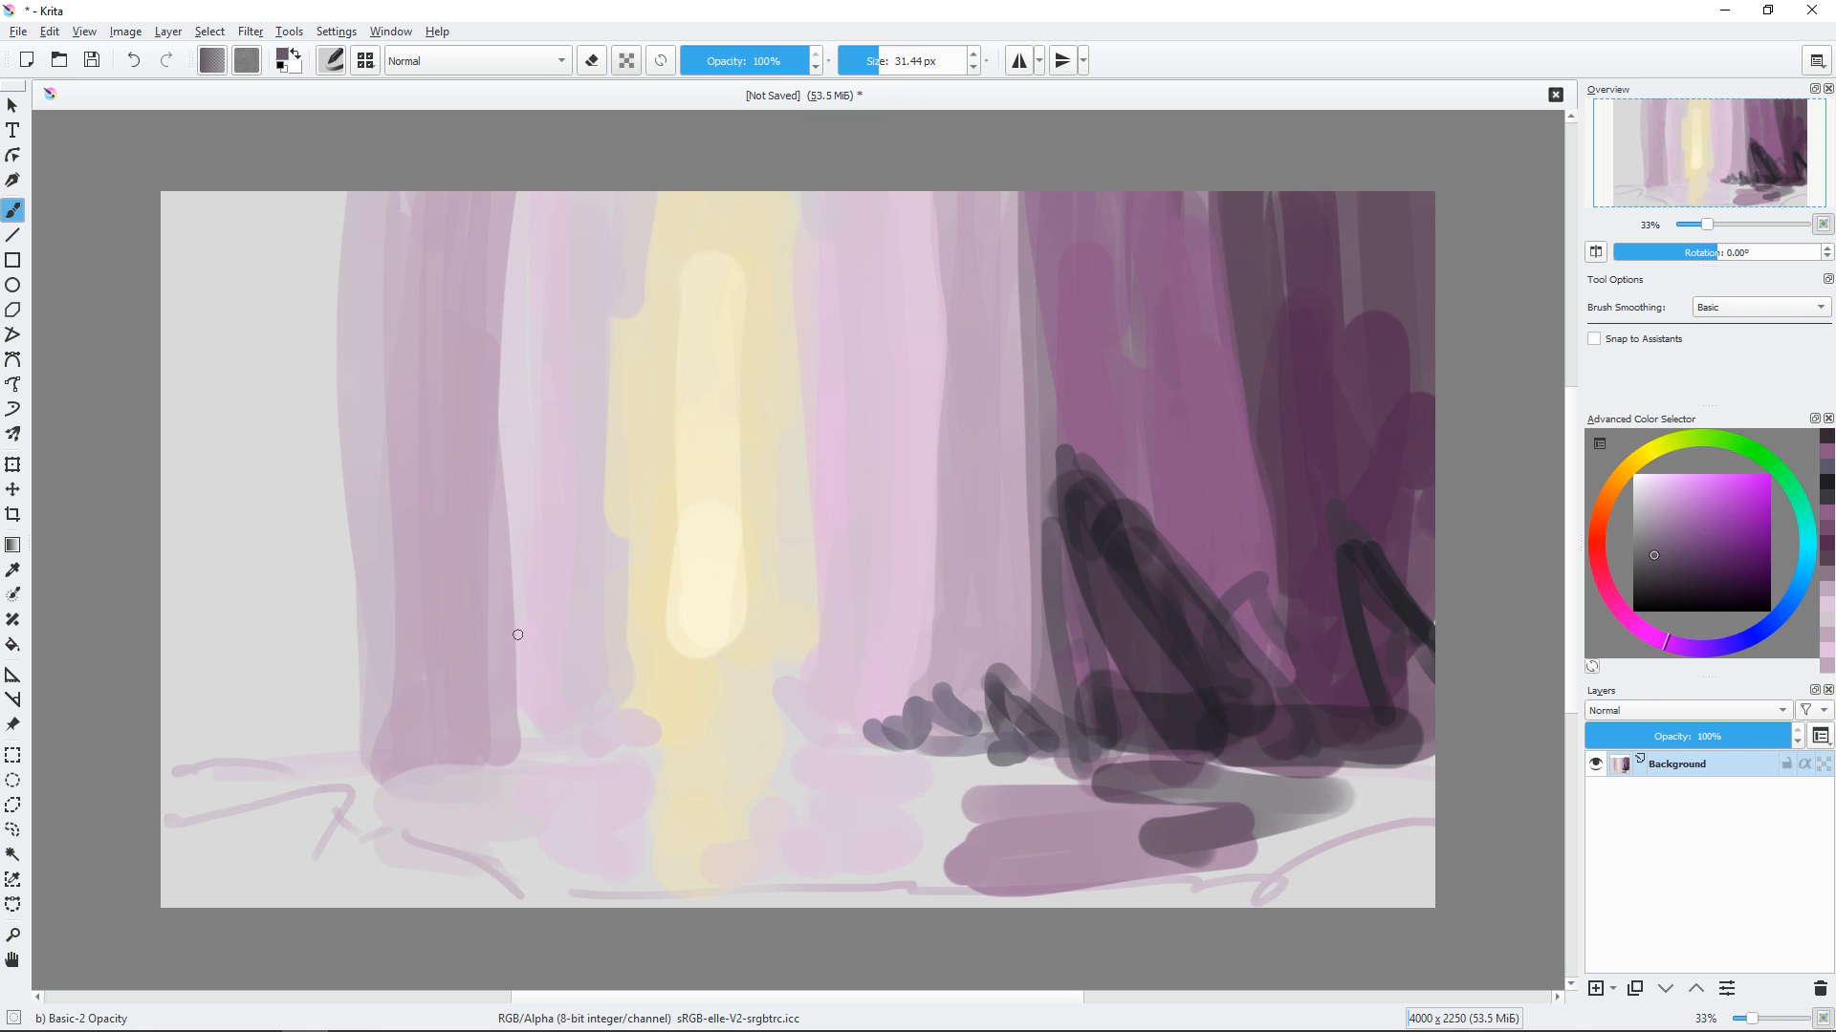
mouse_move(478, 631)
mouse_down()
mouse_move(382, 765)
mouse_move(497, 631)
mouse_up()
key(bracketright)
key(bracketright)
drag(516, 717, 547, 748)
Cover the left edge of the painting with broad vertical strokes of sampled mid purple, down to the ground line.
key(bracketright)
key(bracketright)
key(bracketright)
key(bracketright)
ctrl+click(1099, 360)
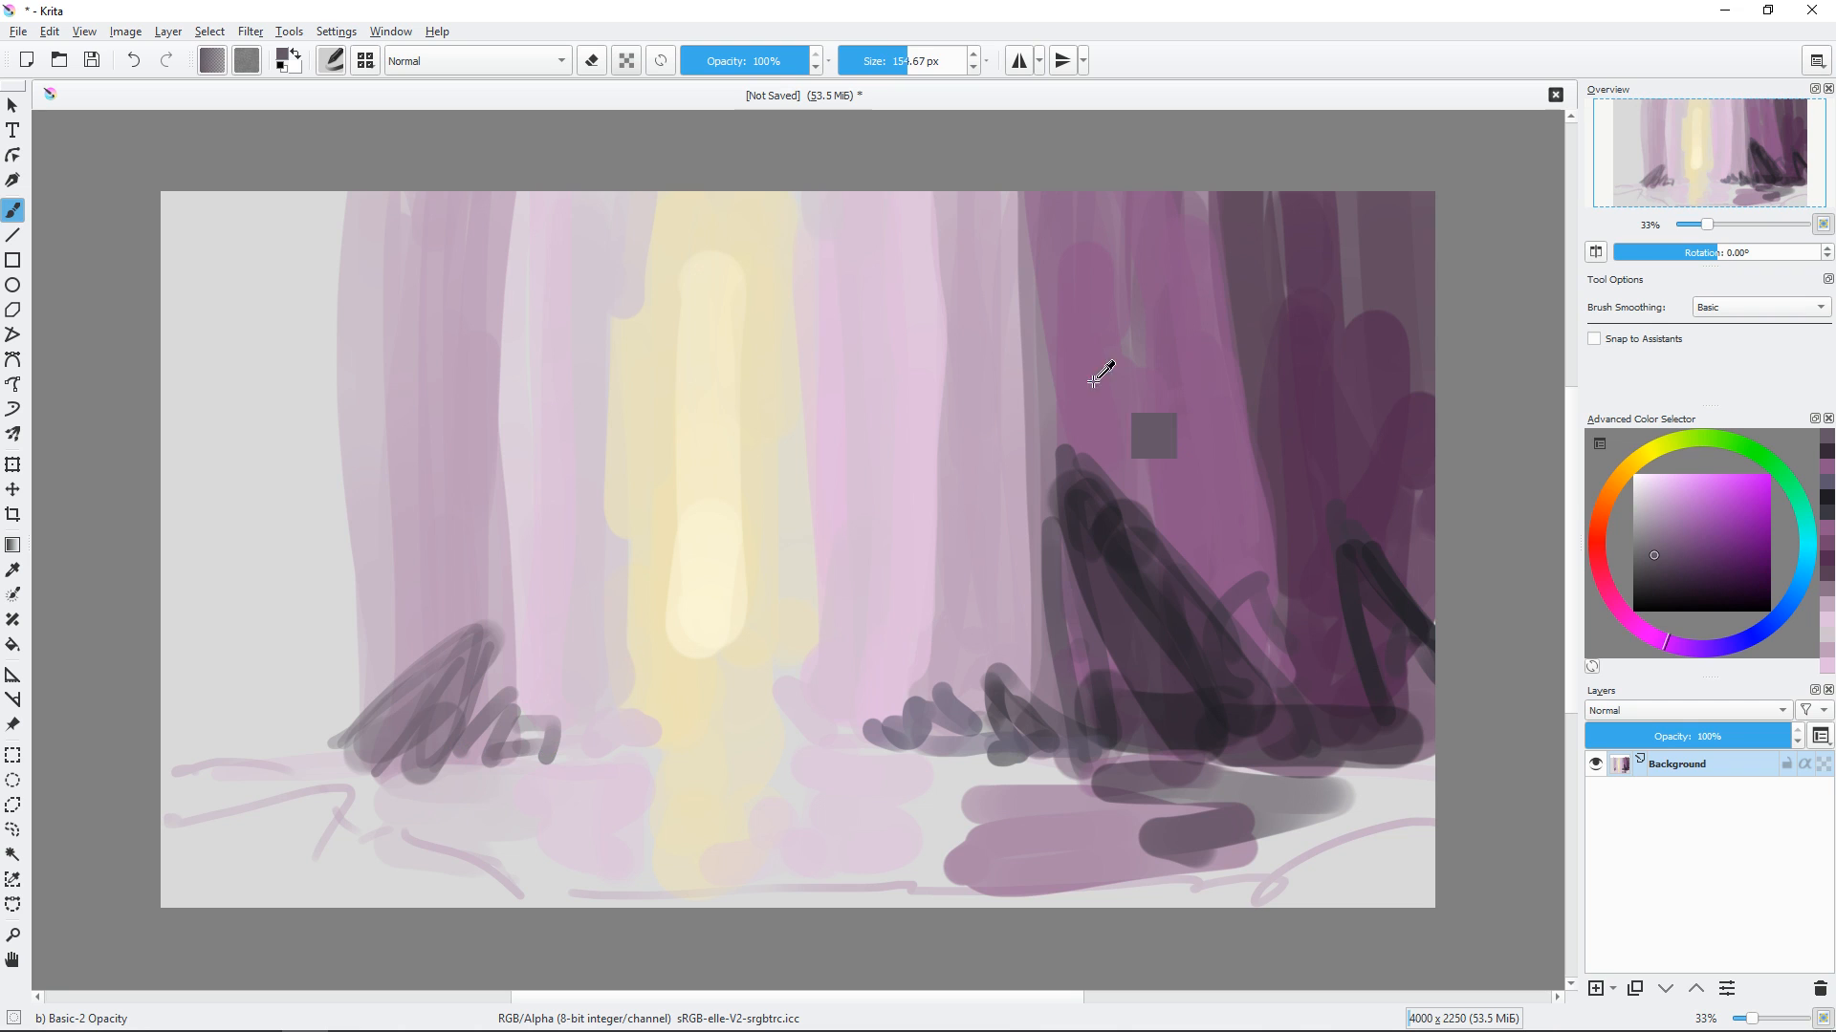
mouse_move(363, 516)
mouse_down()
mouse_move(335, 172)
mouse_move(152, 398)
mouse_move(287, 765)
mouse_up()
Paint brighter pink vertical strokes over the band just right of the yellow light.
key(bracketleft)
key(bracketleft)
key(bracketleft)
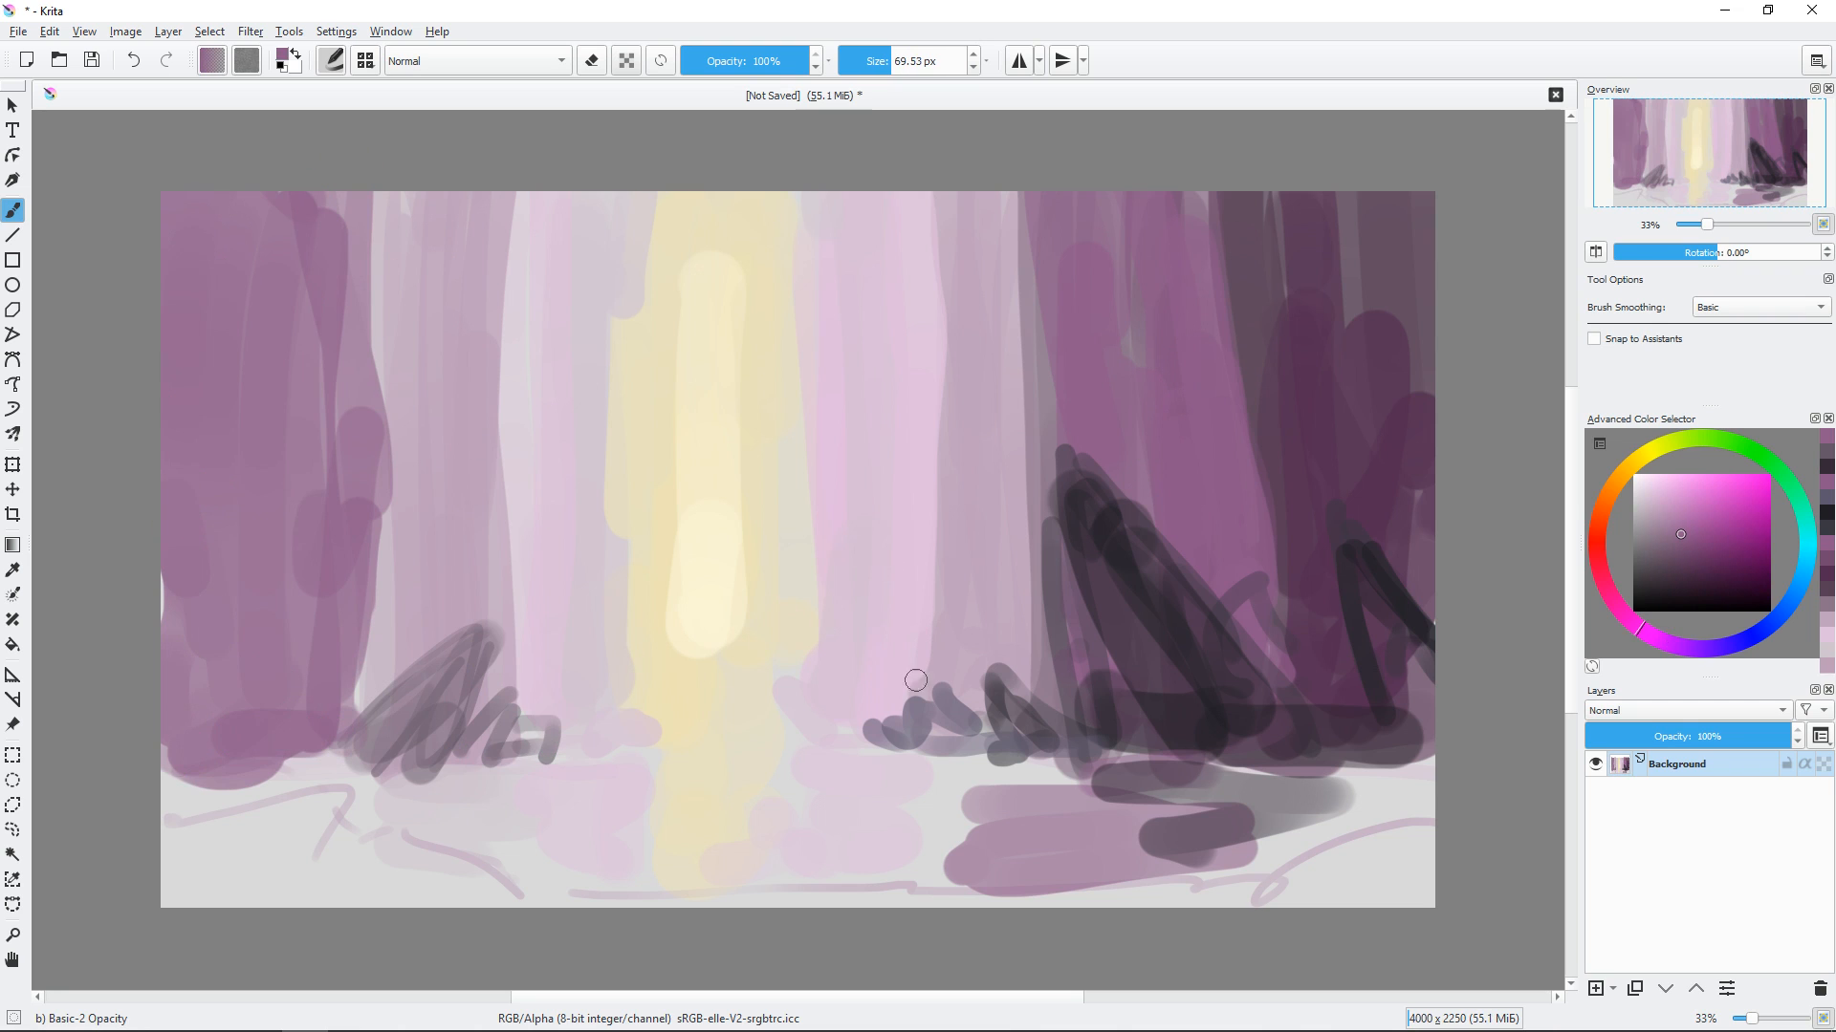
ctrl+click(839, 471)
mouse_move(849, 473)
mouse_down()
mouse_move(848, 689)
mouse_move(873, 686)
mouse_up()
mouse_move(891, 590)
mouse_down()
mouse_move(838, 710)
mouse_move(882, 534)
mouse_move(869, 328)
mouse_up()
ctrl+click(869, 328)
drag(822, 219, 831, 362)
Widen the yellow light's lower right edge with sampled pale yellow and paint a pink patch at its lower left edge.
ctrl+click(808, 502)
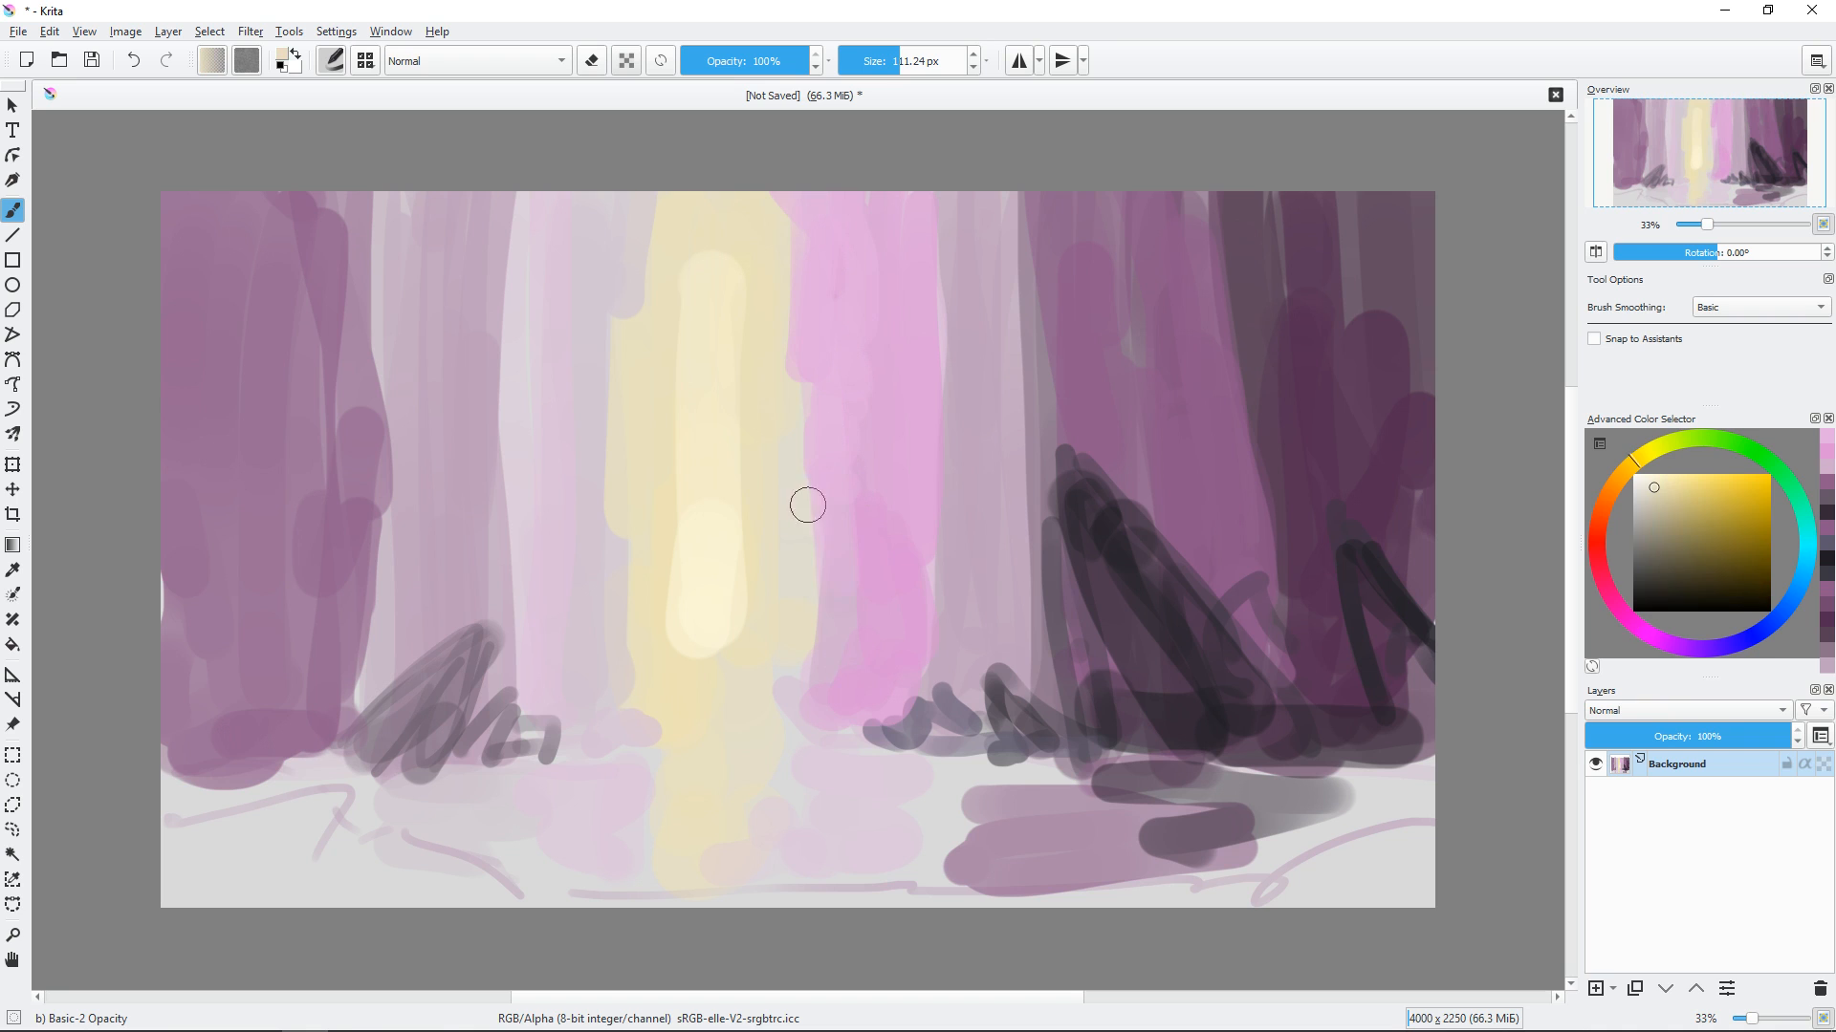
drag(807, 504, 802, 602)
ctrl+click(850, 461)
drag(602, 557, 591, 645)
mouse_move(619, 555)
mouse_down()
mouse_move(551, 705)
mouse_move(578, 542)
mouse_up()
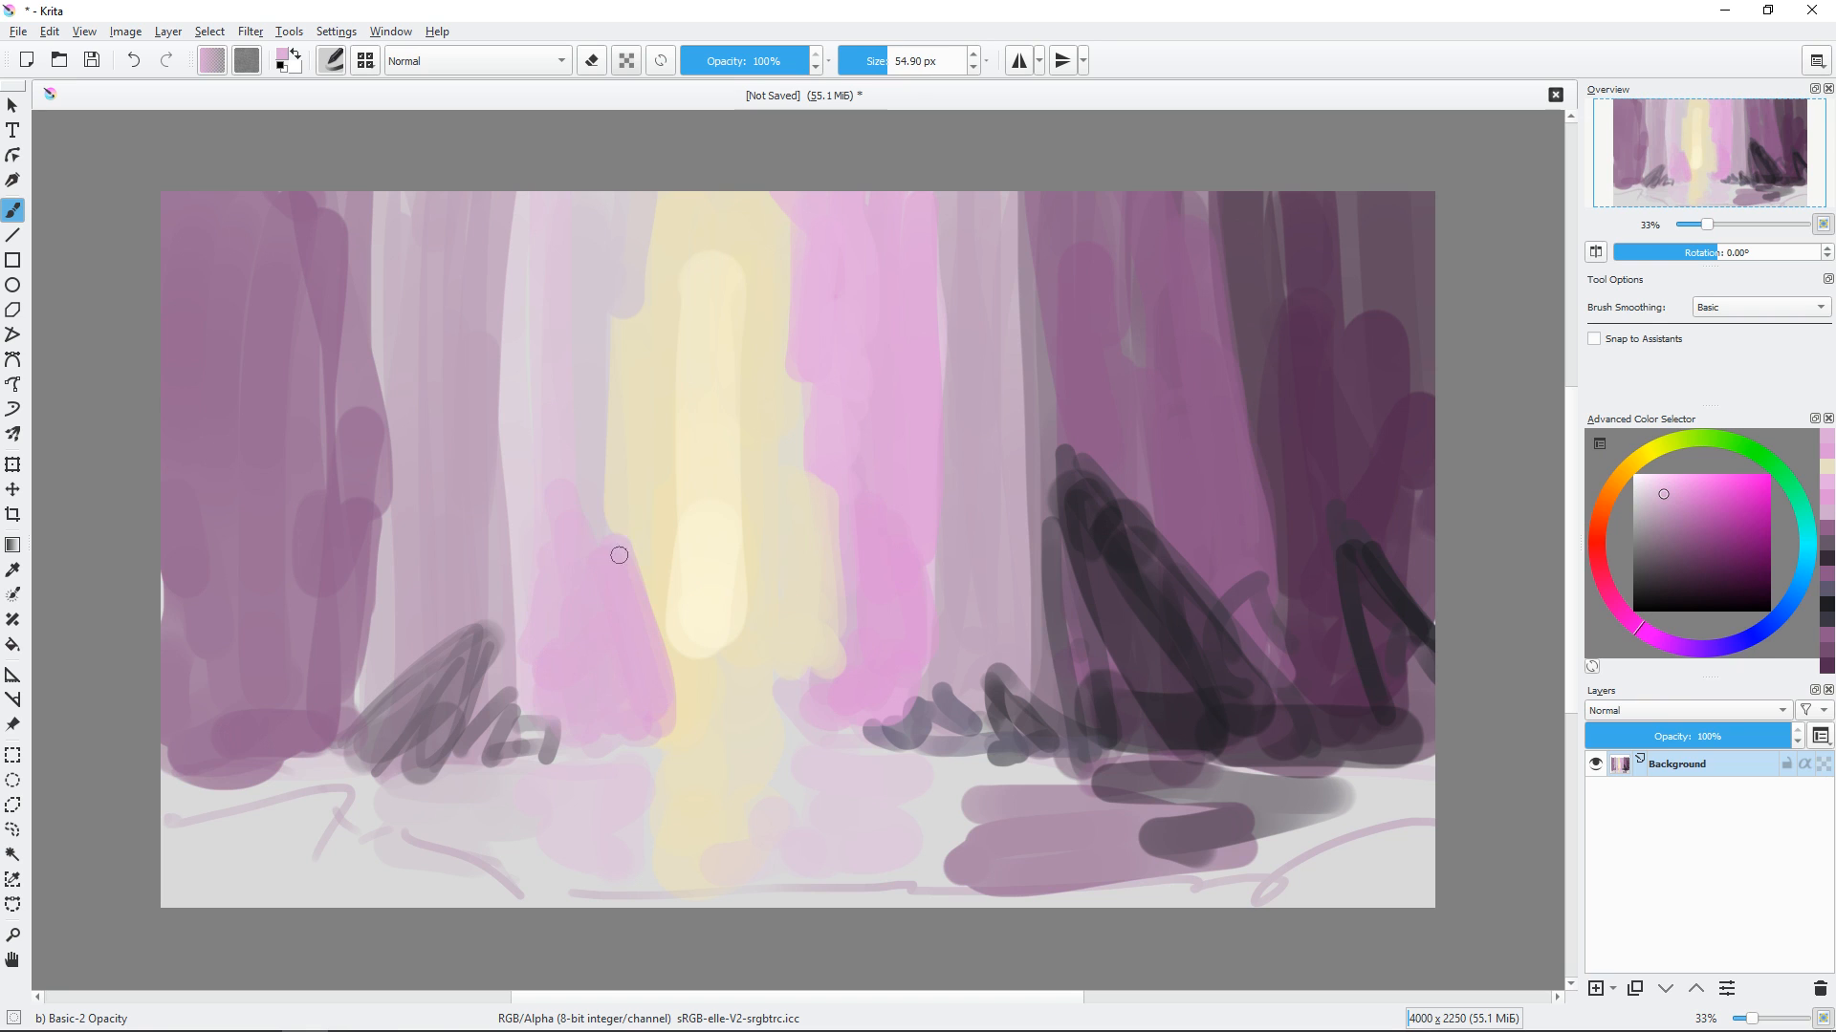
Extend the pink at the light's lower left and draw a thin pinkish line across the light's base.
ctrl+click(642, 631)
drag(670, 674, 654, 725)
drag(661, 737, 858, 724)
Brighten the lower half of the light shaft with white and cream strokes, spreading outward to its side edges.
mouse_move(714, 657)
mouse_down()
mouse_move(726, 605)
mouse_move(728, 704)
mouse_up()
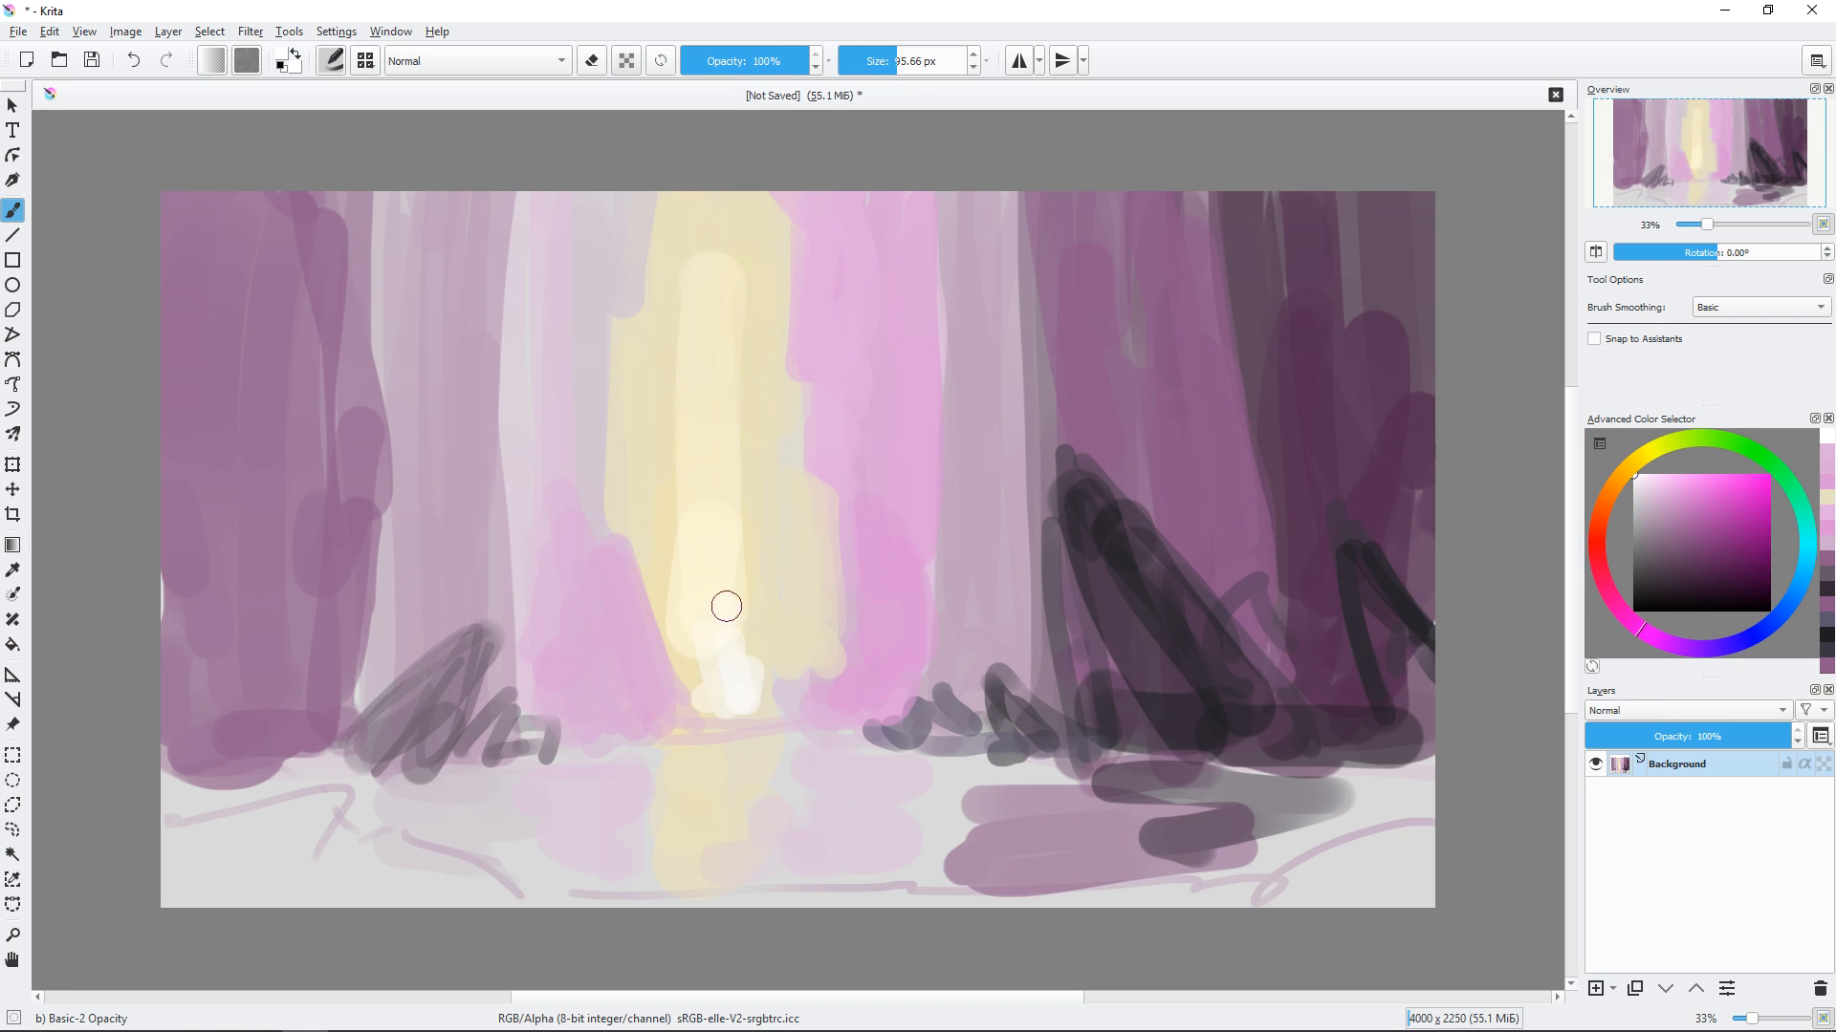
drag(722, 368, 743, 701)
mouse_move(744, 396)
mouse_down()
mouse_move(790, 676)
mouse_move(803, 664)
mouse_up()
drag(686, 631, 701, 672)
drag(906, 418, 919, 417)
ctrl+click(766, 611)
mouse_move(766, 611)
mouse_down()
mouse_move(814, 627)
mouse_move(780, 462)
mouse_move(623, 430)
mouse_up()
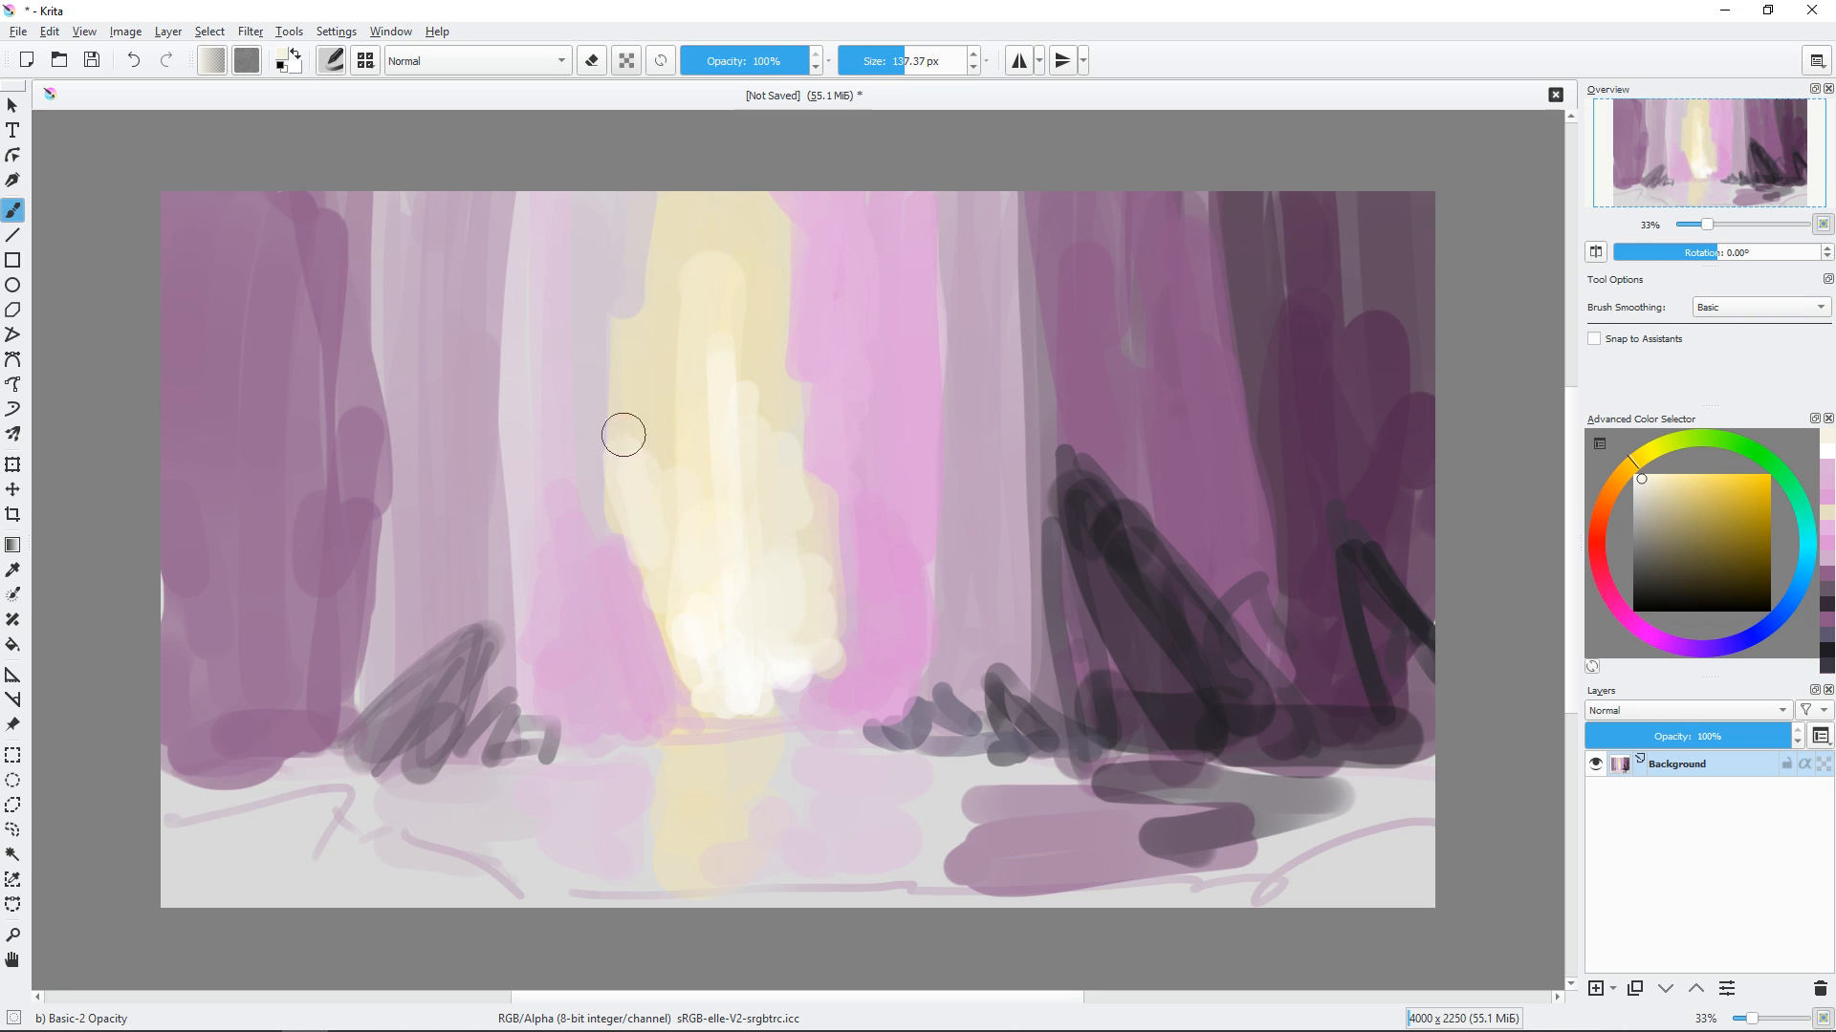
Paint the light's cream reflection on the ground directly below the light shaft with a smaller brush.
key(bracketleft)
key(bracketleft)
key(bracketleft)
mouse_move(814, 733)
mouse_down()
mouse_move(799, 799)
mouse_move(831, 846)
mouse_up()
Paint dark blue-grey foreground rocks across the bottom edge and both lower corners.
drag(1747, 658, 1769, 623)
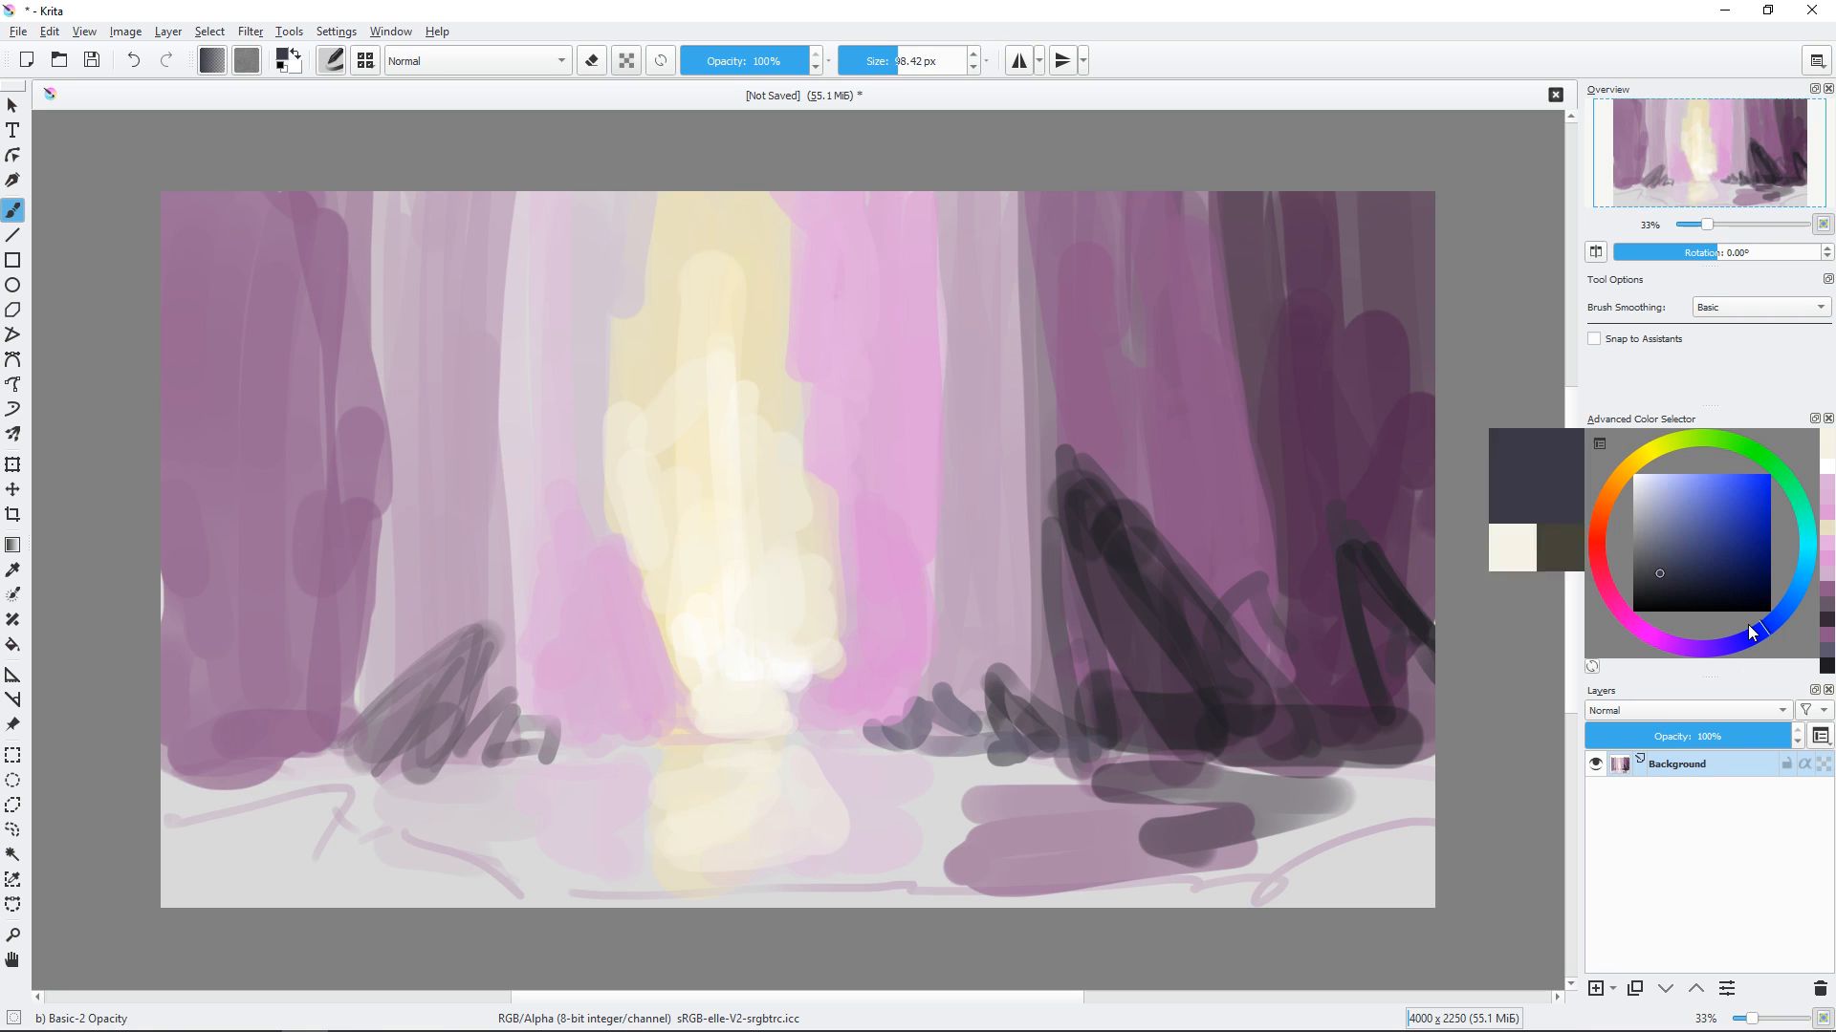
key(bracketright)
mouse_move(1434, 824)
mouse_down()
mouse_move(1266, 893)
mouse_move(1065, 934)
mouse_move(592, 905)
mouse_move(191, 841)
mouse_move(449, 861)
mouse_move(315, 779)
mouse_up()
Fill in the large diagonal rock on the right with a sampled near-black purple.
key(bracketleft)
key(bracketleft)
key(bracketleft)
ctrl+click(1140, 501)
key(bracketright)
key(bracketright)
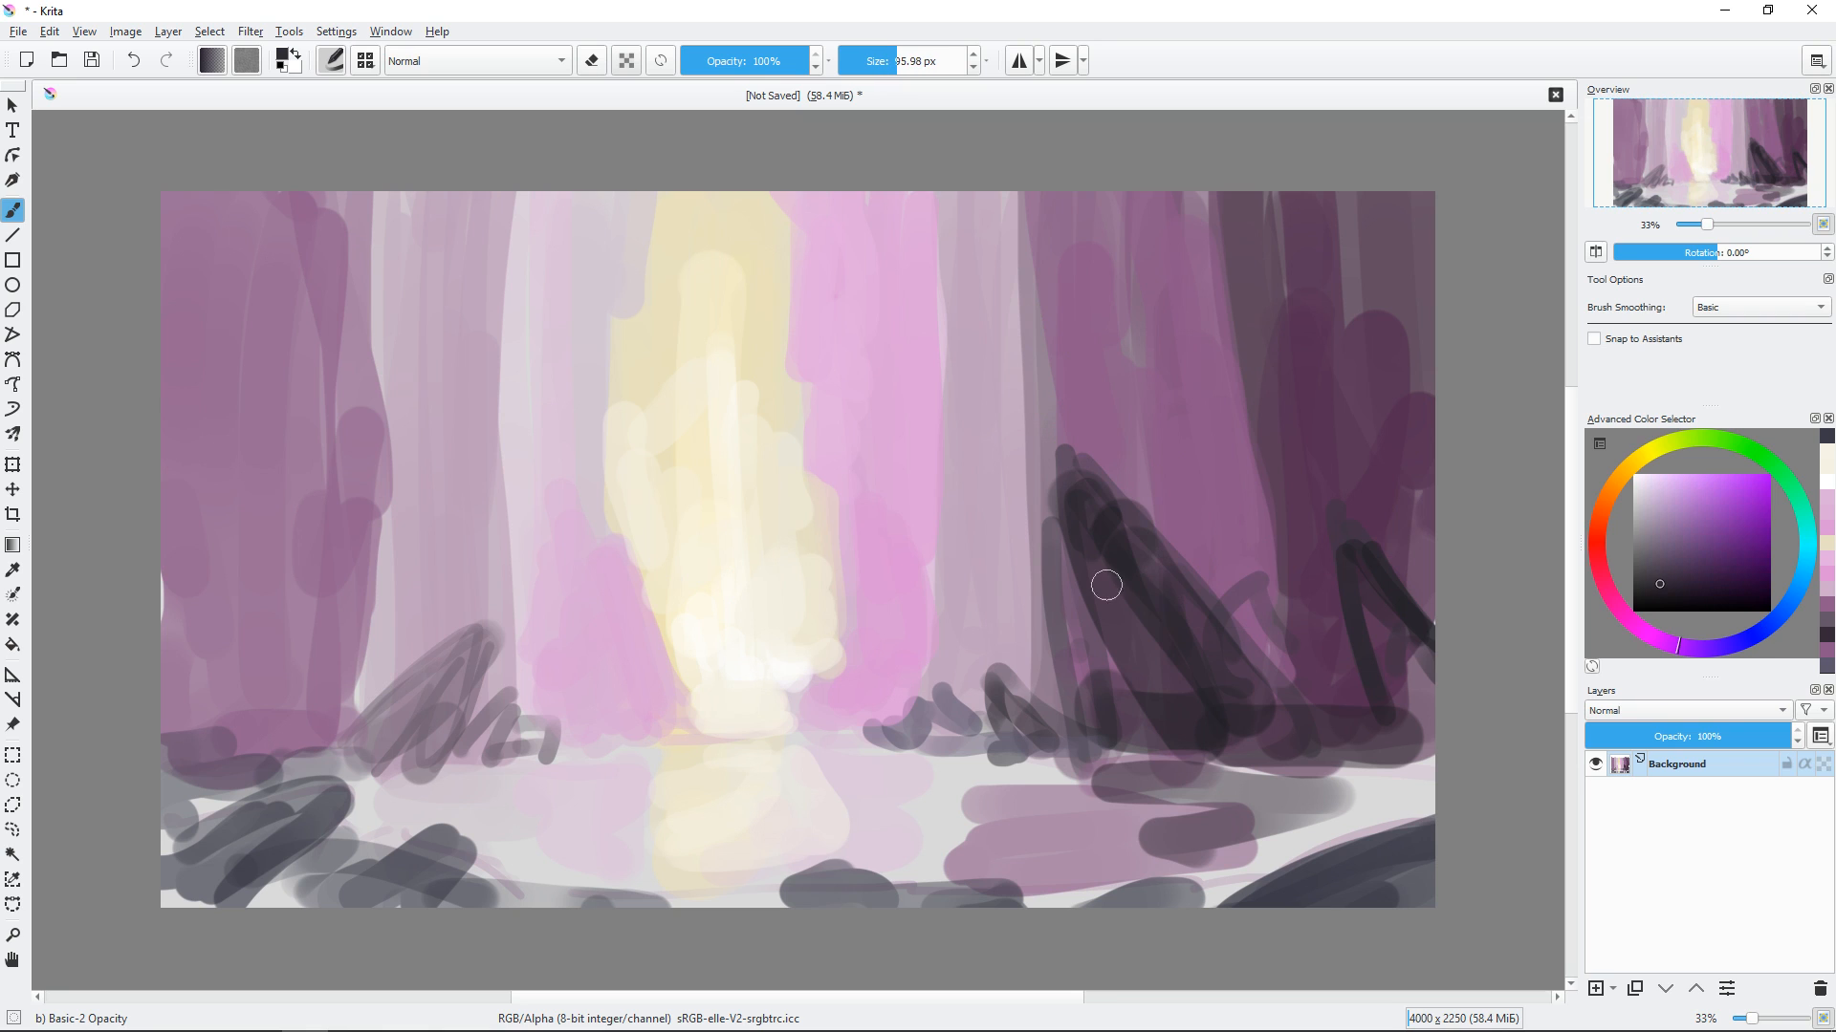
Switch to the Bristles-5 Flat brush and paint white vertical strokes down the core of the light shaft.
right_click(967, 495)
click(968, 633)
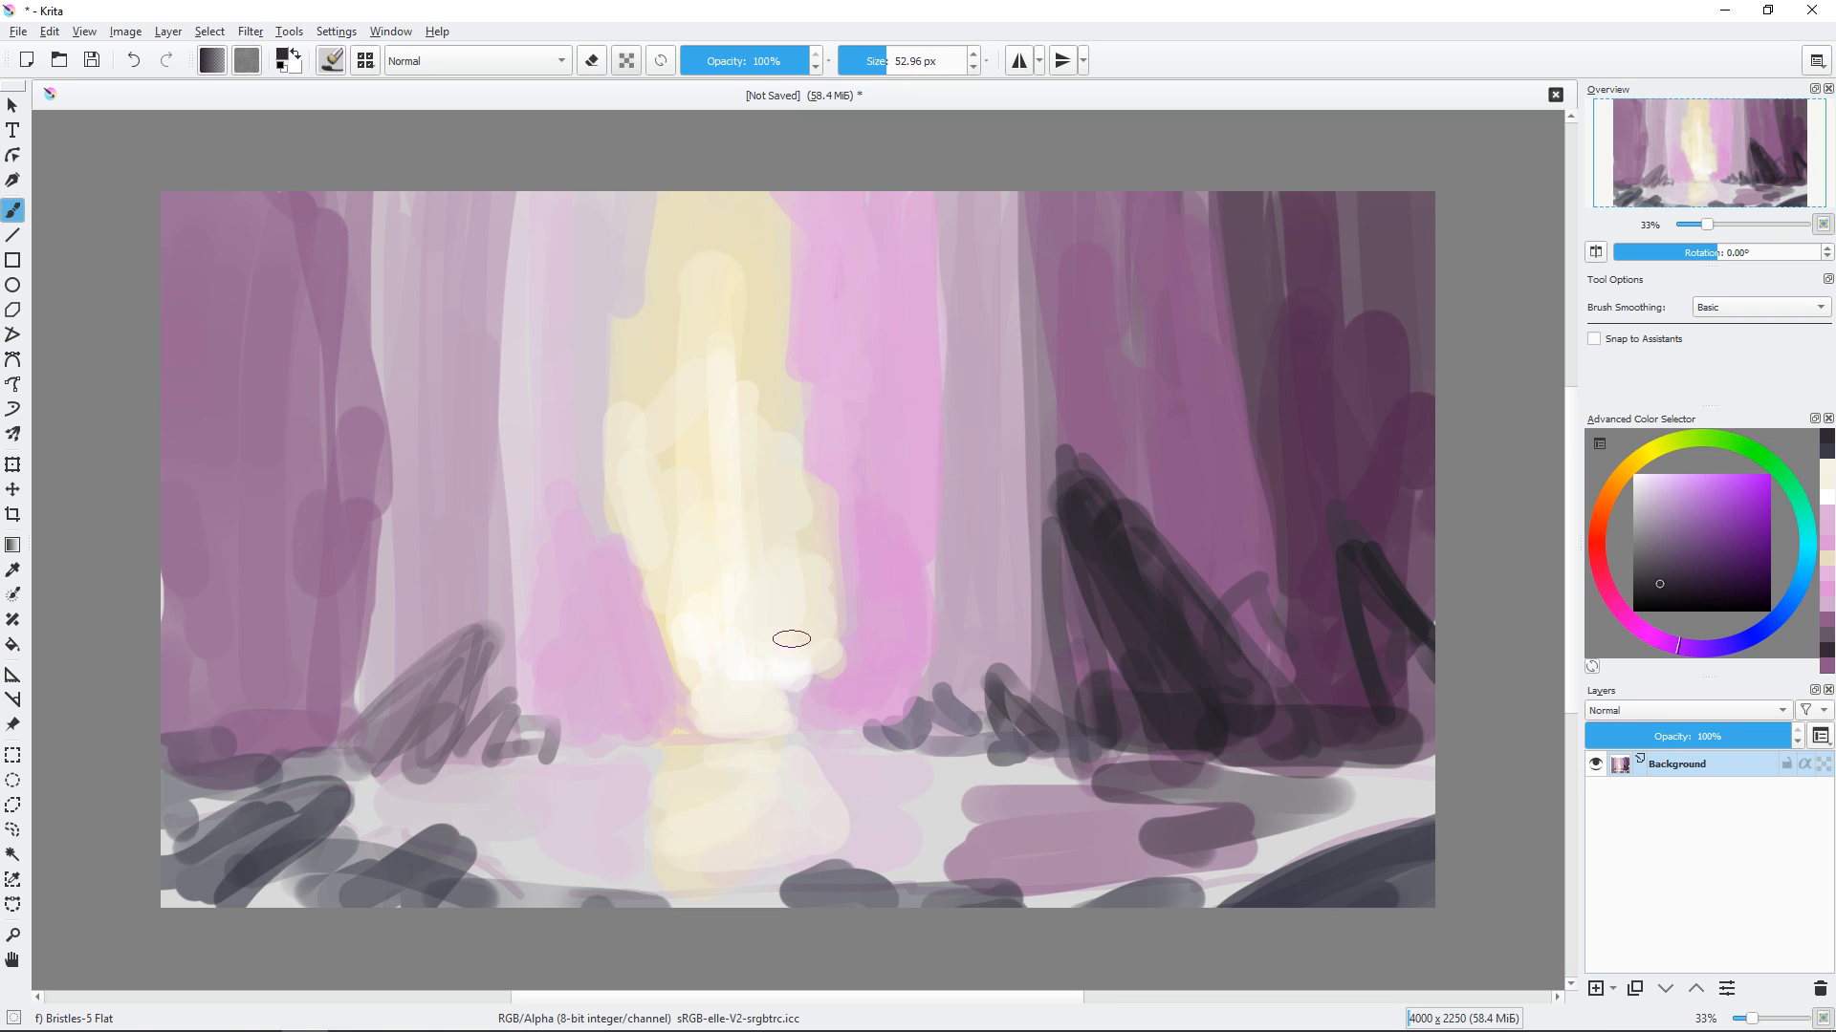
ctrl+click(782, 661)
drag(758, 535, 734, 707)
drag(712, 459, 713, 705)
drag(741, 536, 764, 708)
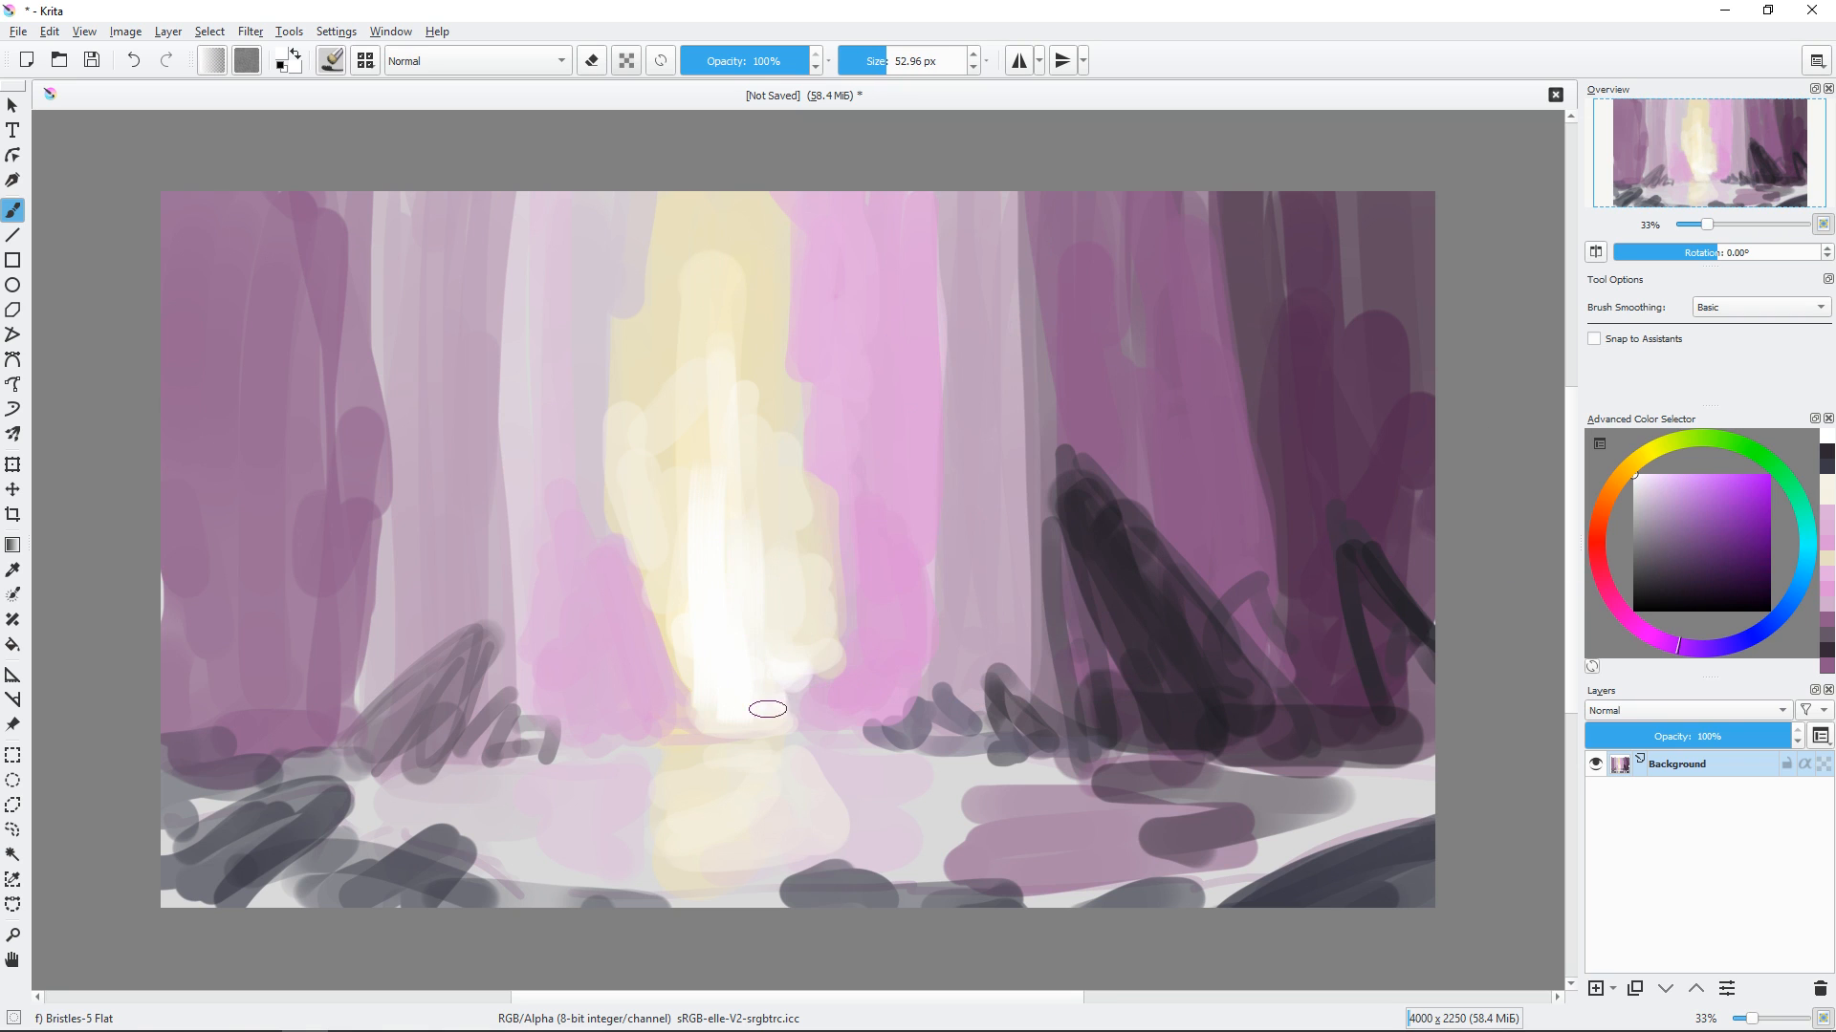
Rework the light's left edge with blocky strokes of sampled pink and pale yellow.
ctrl+click(620, 480)
mouse_move(619, 329)
mouse_down()
mouse_move(627, 221)
mouse_move(603, 317)
mouse_move(588, 168)
mouse_move(577, 553)
mouse_move(648, 408)
mouse_move(593, 442)
mouse_move(618, 517)
mouse_up()
key(bracketright)
key(bracketright)
ctrl+click(615, 377)
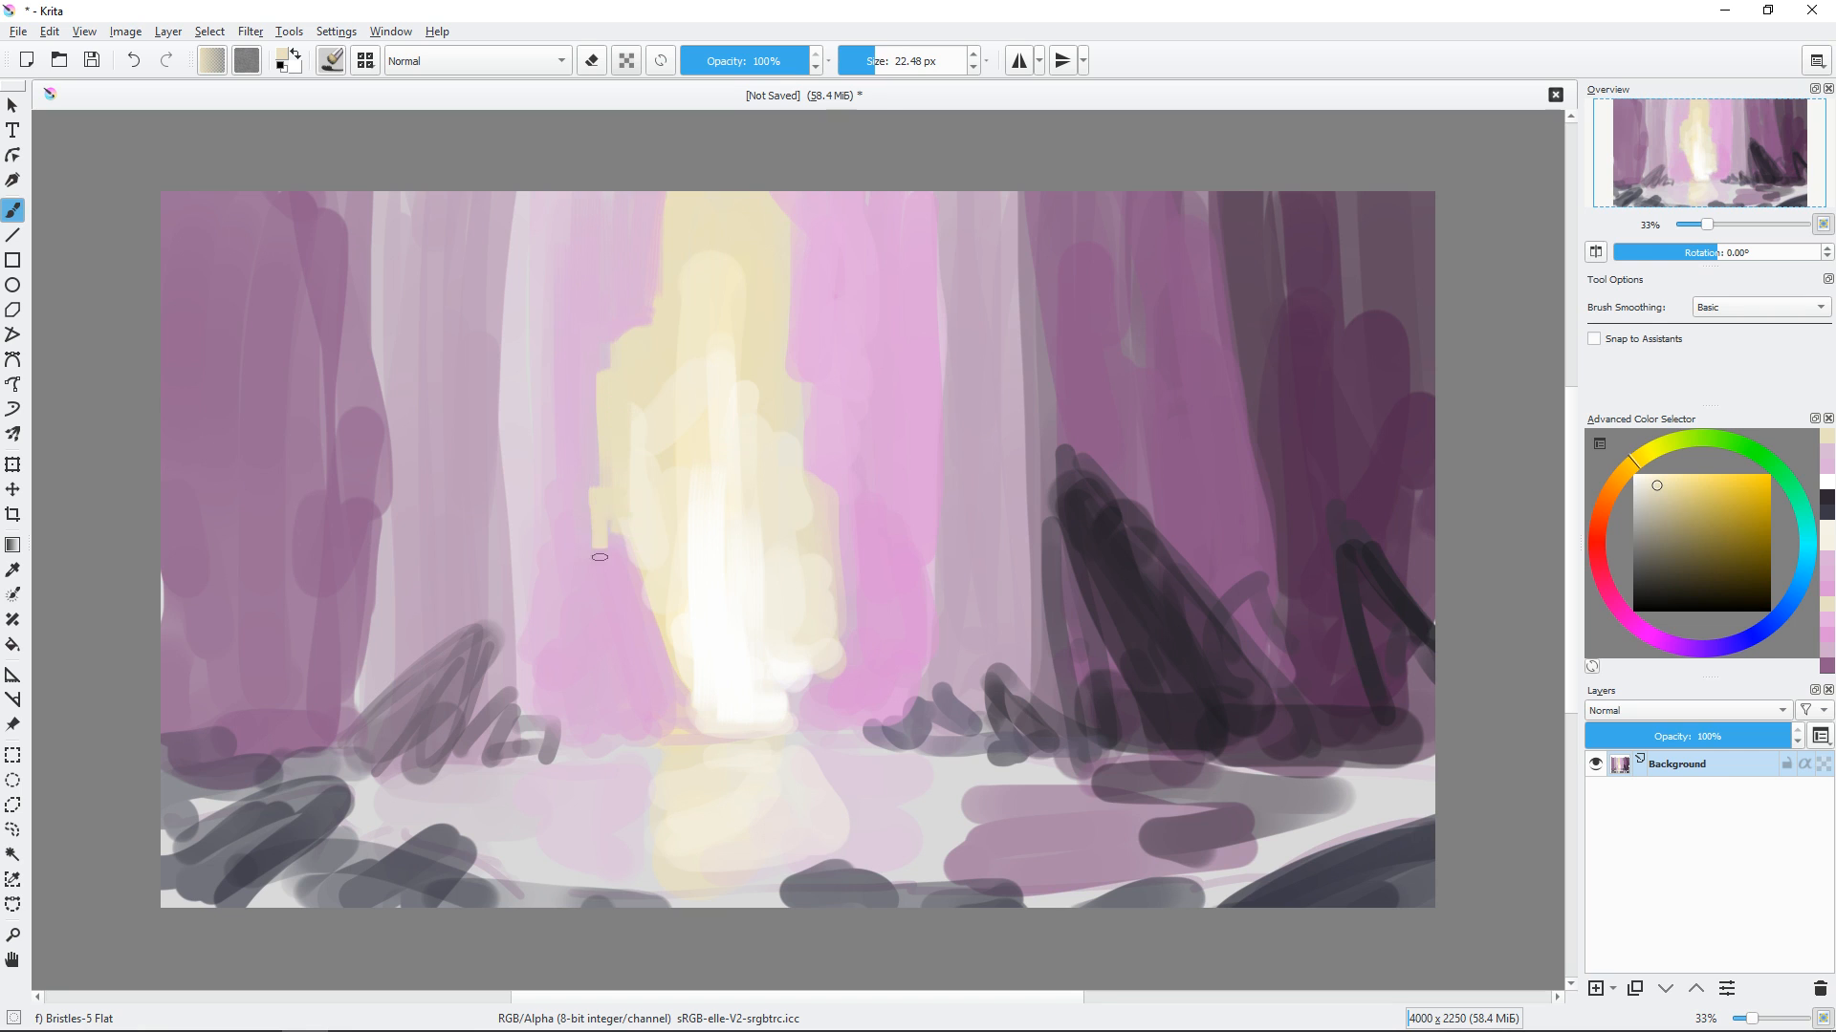
ctrl+click(673, 652)
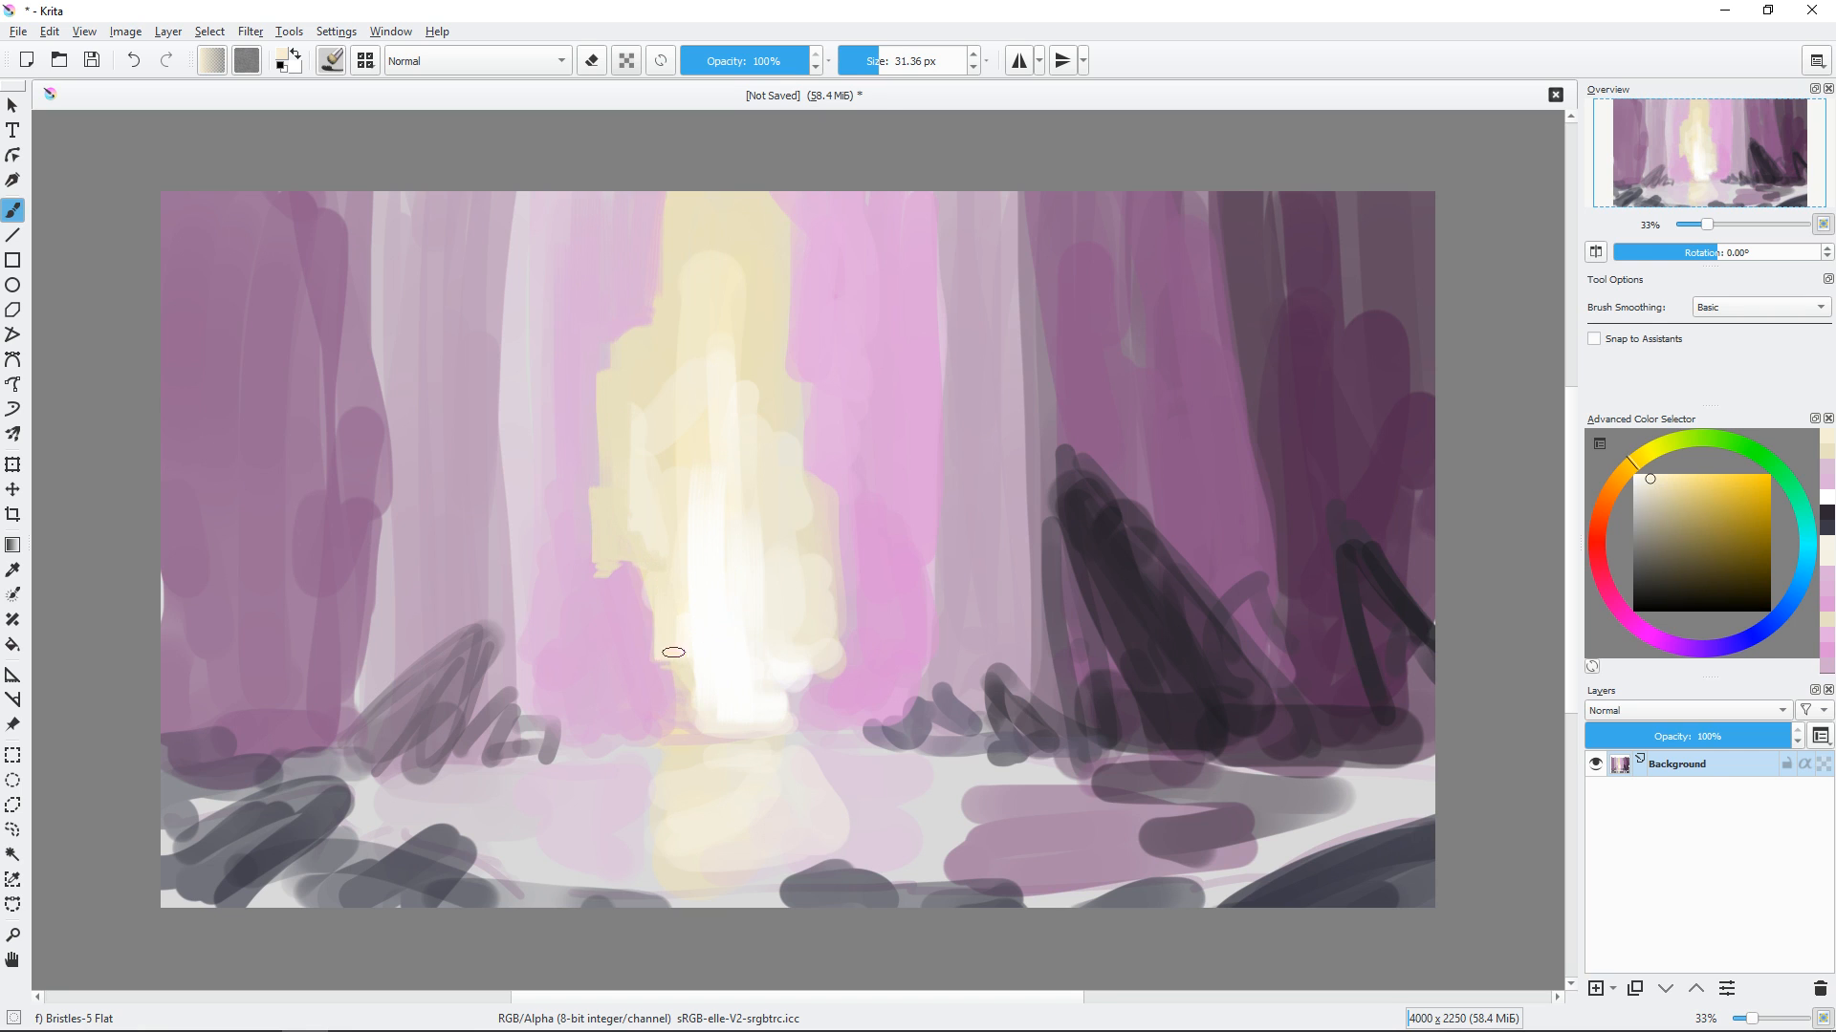
Add small blocky mauve strokes around the base of the light on both sides to suggest distant shapes.
ctrl+click(640, 606)
key(bracketright)
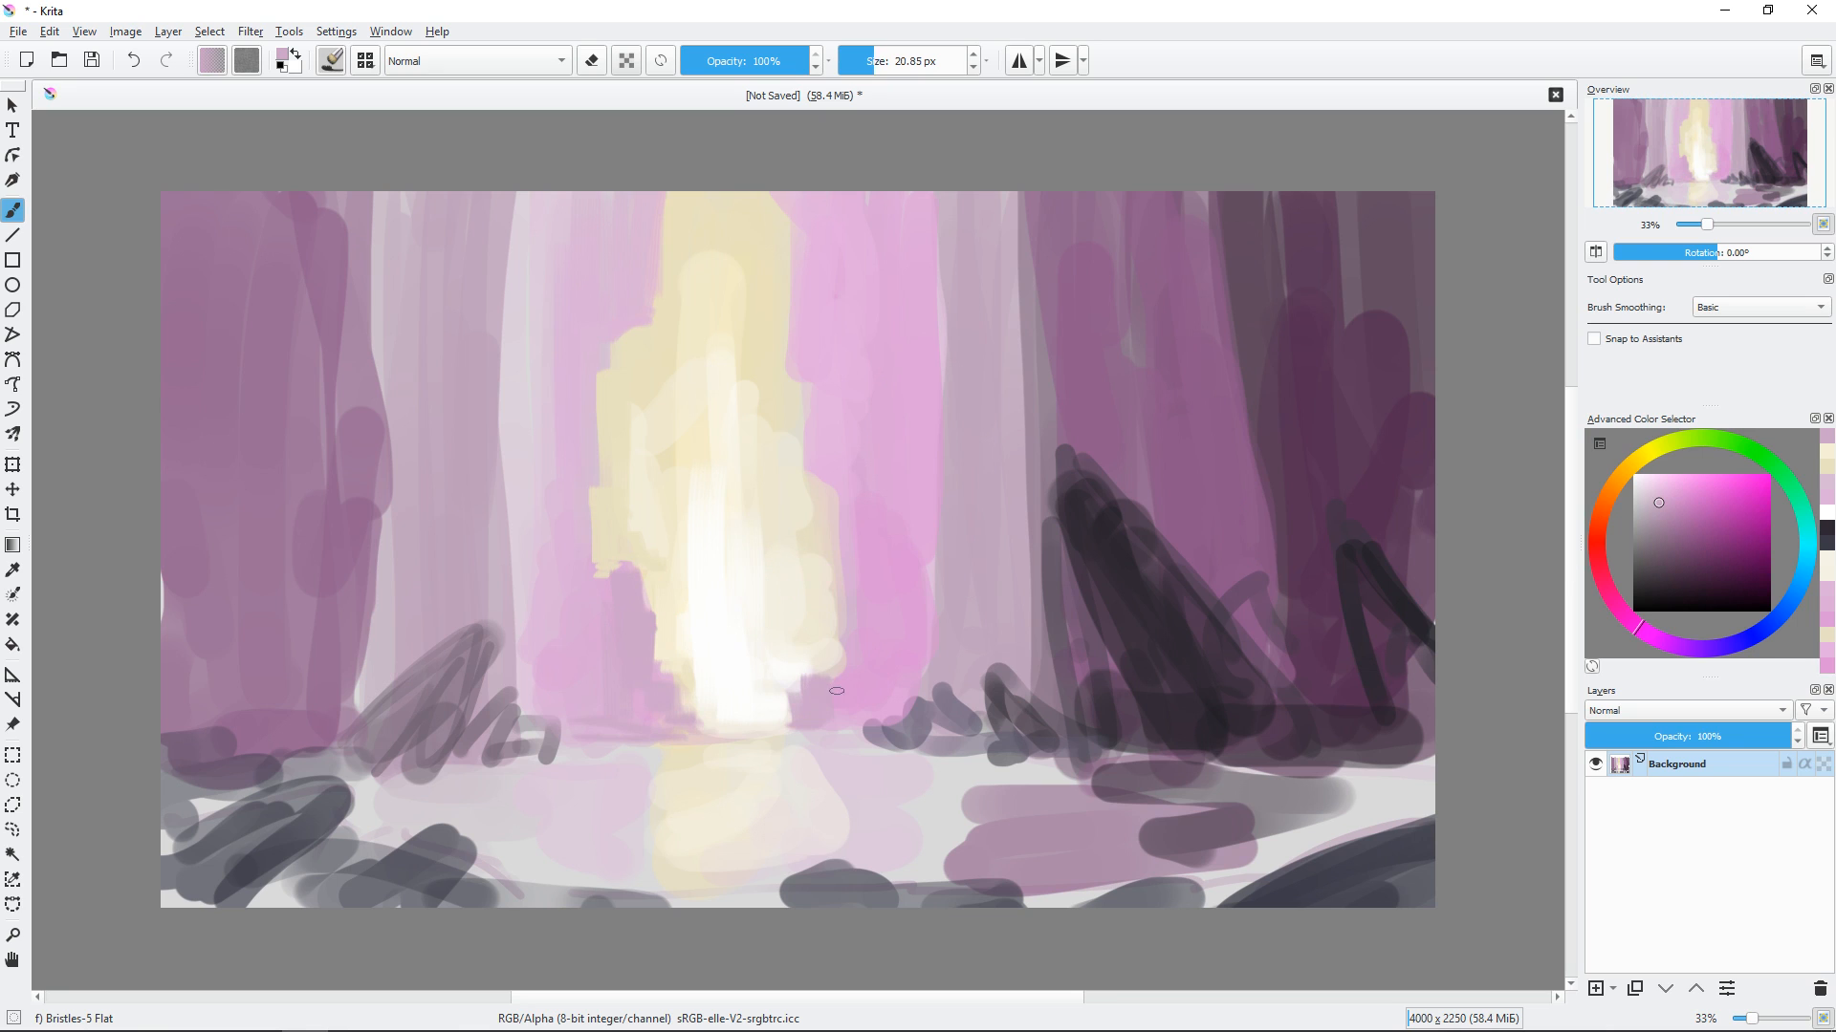
drag(816, 718, 864, 706)
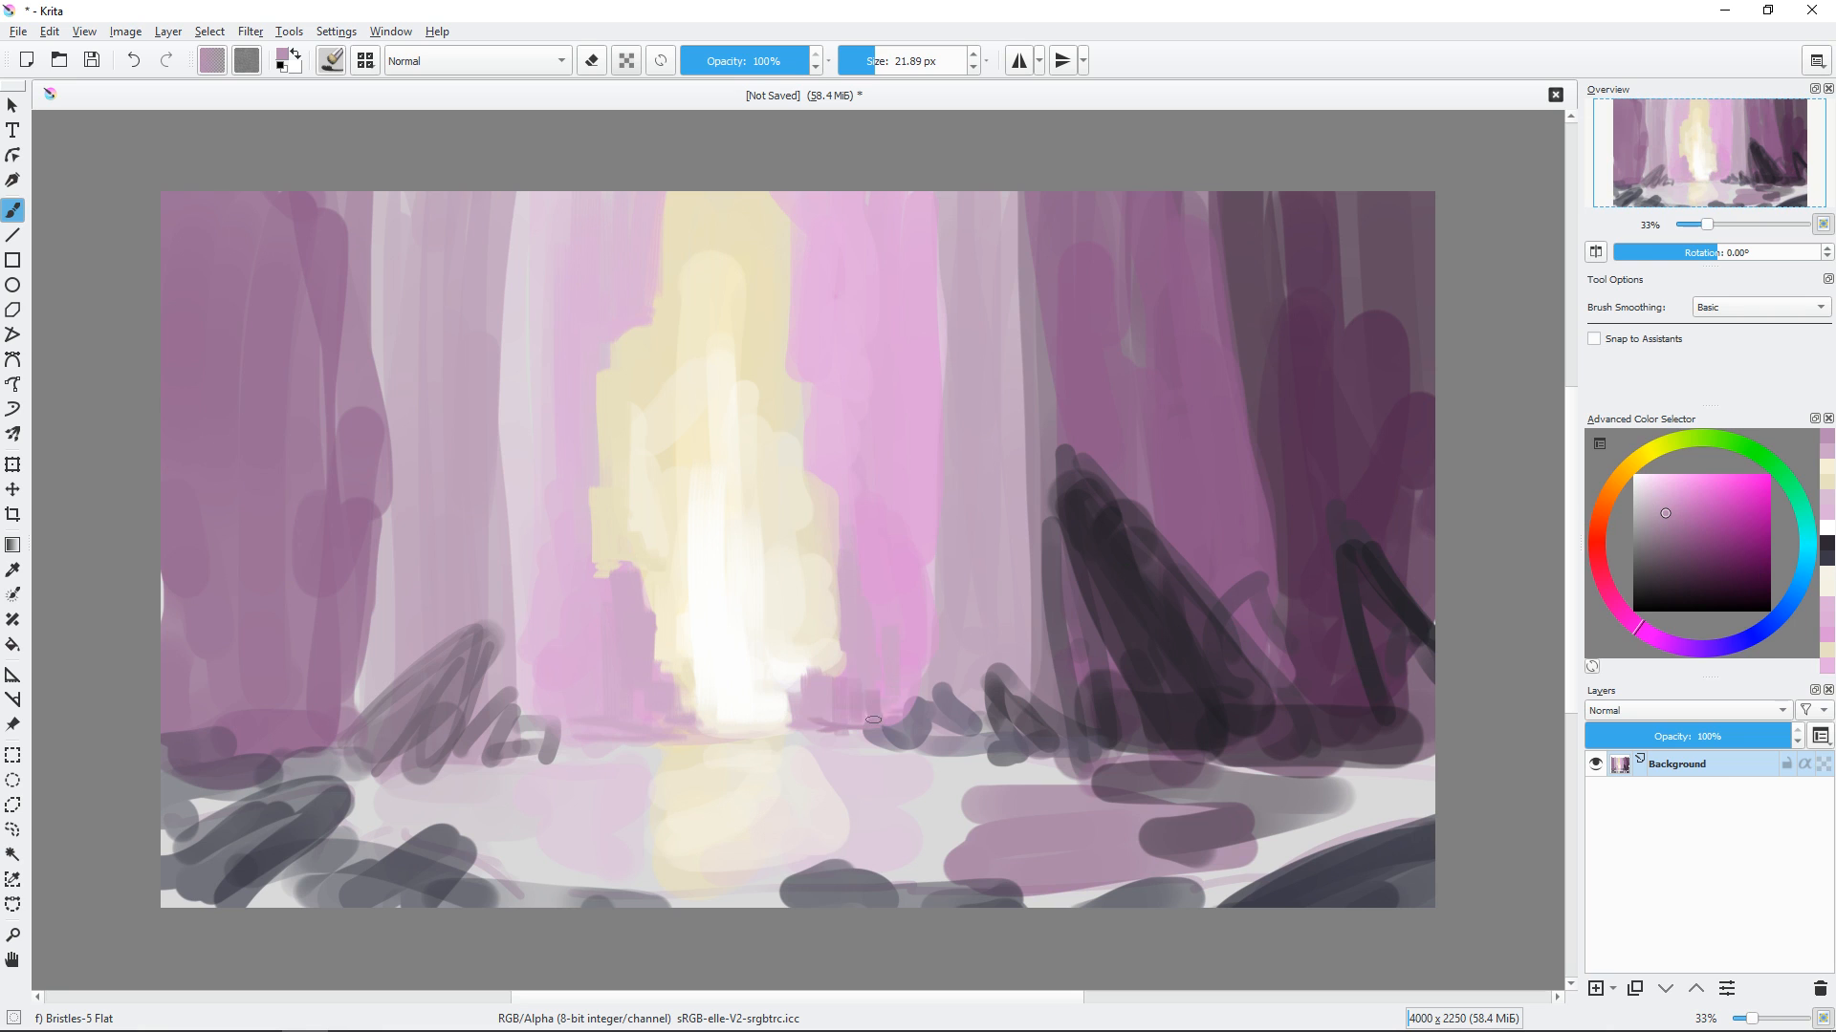
drag(874, 609, 887, 609)
mouse_move(887, 642)
mouse_down()
mouse_move(899, 717)
mouse_move(807, 730)
mouse_up()
mouse_move(571, 642)
mouse_down()
mouse_move(574, 734)
mouse_move(609, 694)
mouse_up()
Paint lighter pink vertical strokes beside the upper part of the yellow light with a larger brush.
ctrl+click(602, 670)
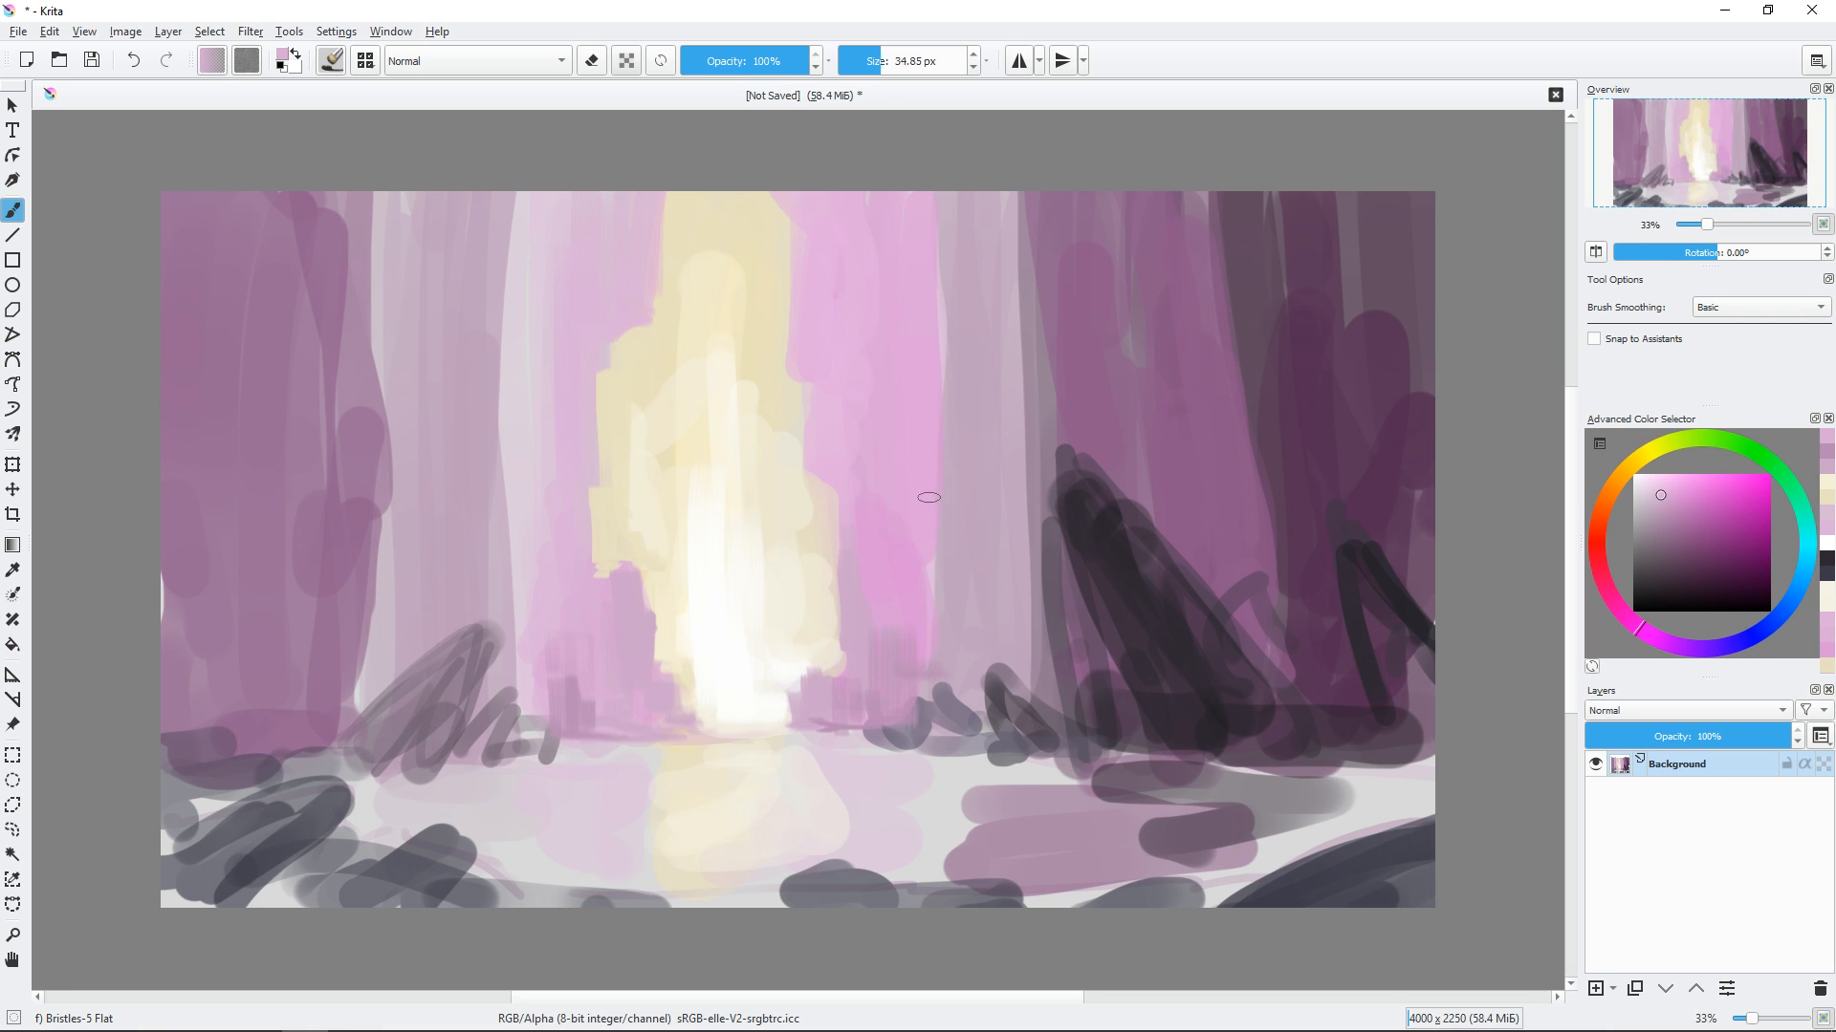
key(bracketright)
key(bracketright)
key(bracketright)
ctrl+click(937, 610)
click(1661, 487)
drag(824, 232, 821, 320)
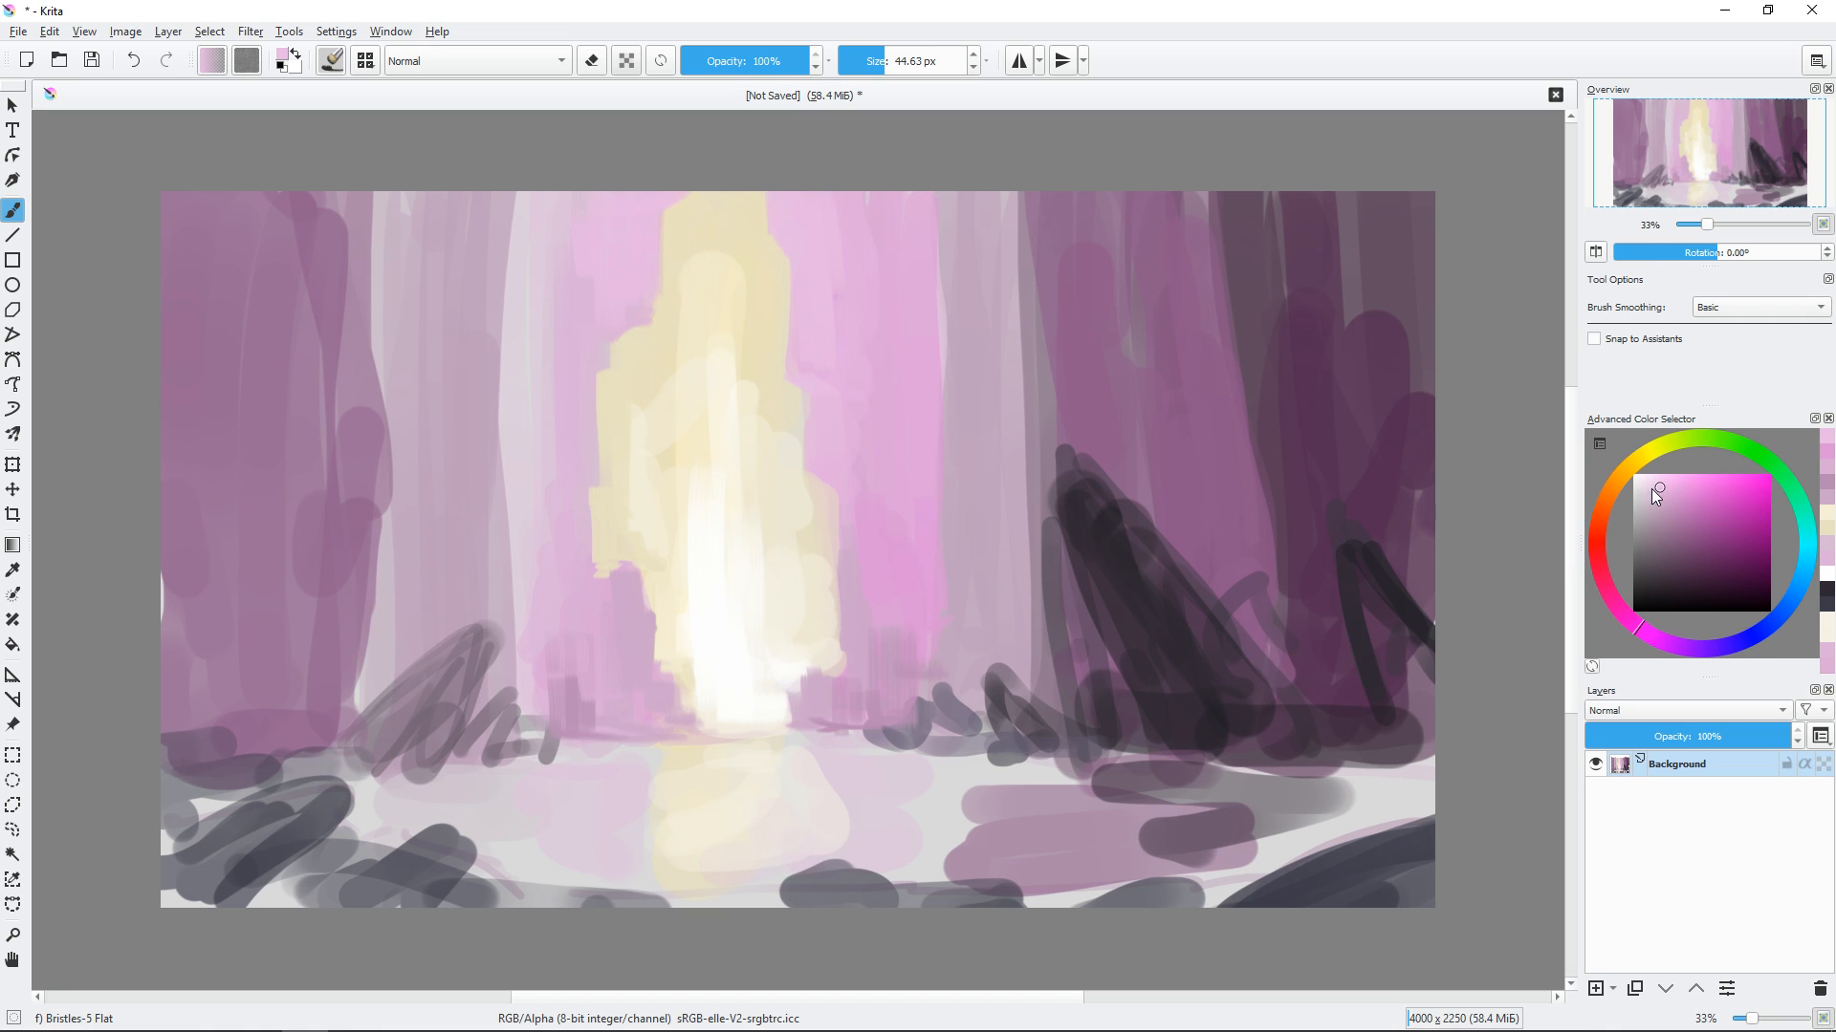
Shift the colour to a paler, warmer pink and add vertical highlights to the upper pink bands on both sides.
click(1651, 490)
click(1625, 614)
mouse_move(639, 199)
mouse_down()
mouse_move(640, 299)
mouse_move(602, 312)
mouse_up()
ctrl+click(635, 268)
drag(562, 253, 547, 405)
drag(856, 199, 870, 330)
ctrl+click(882, 239)
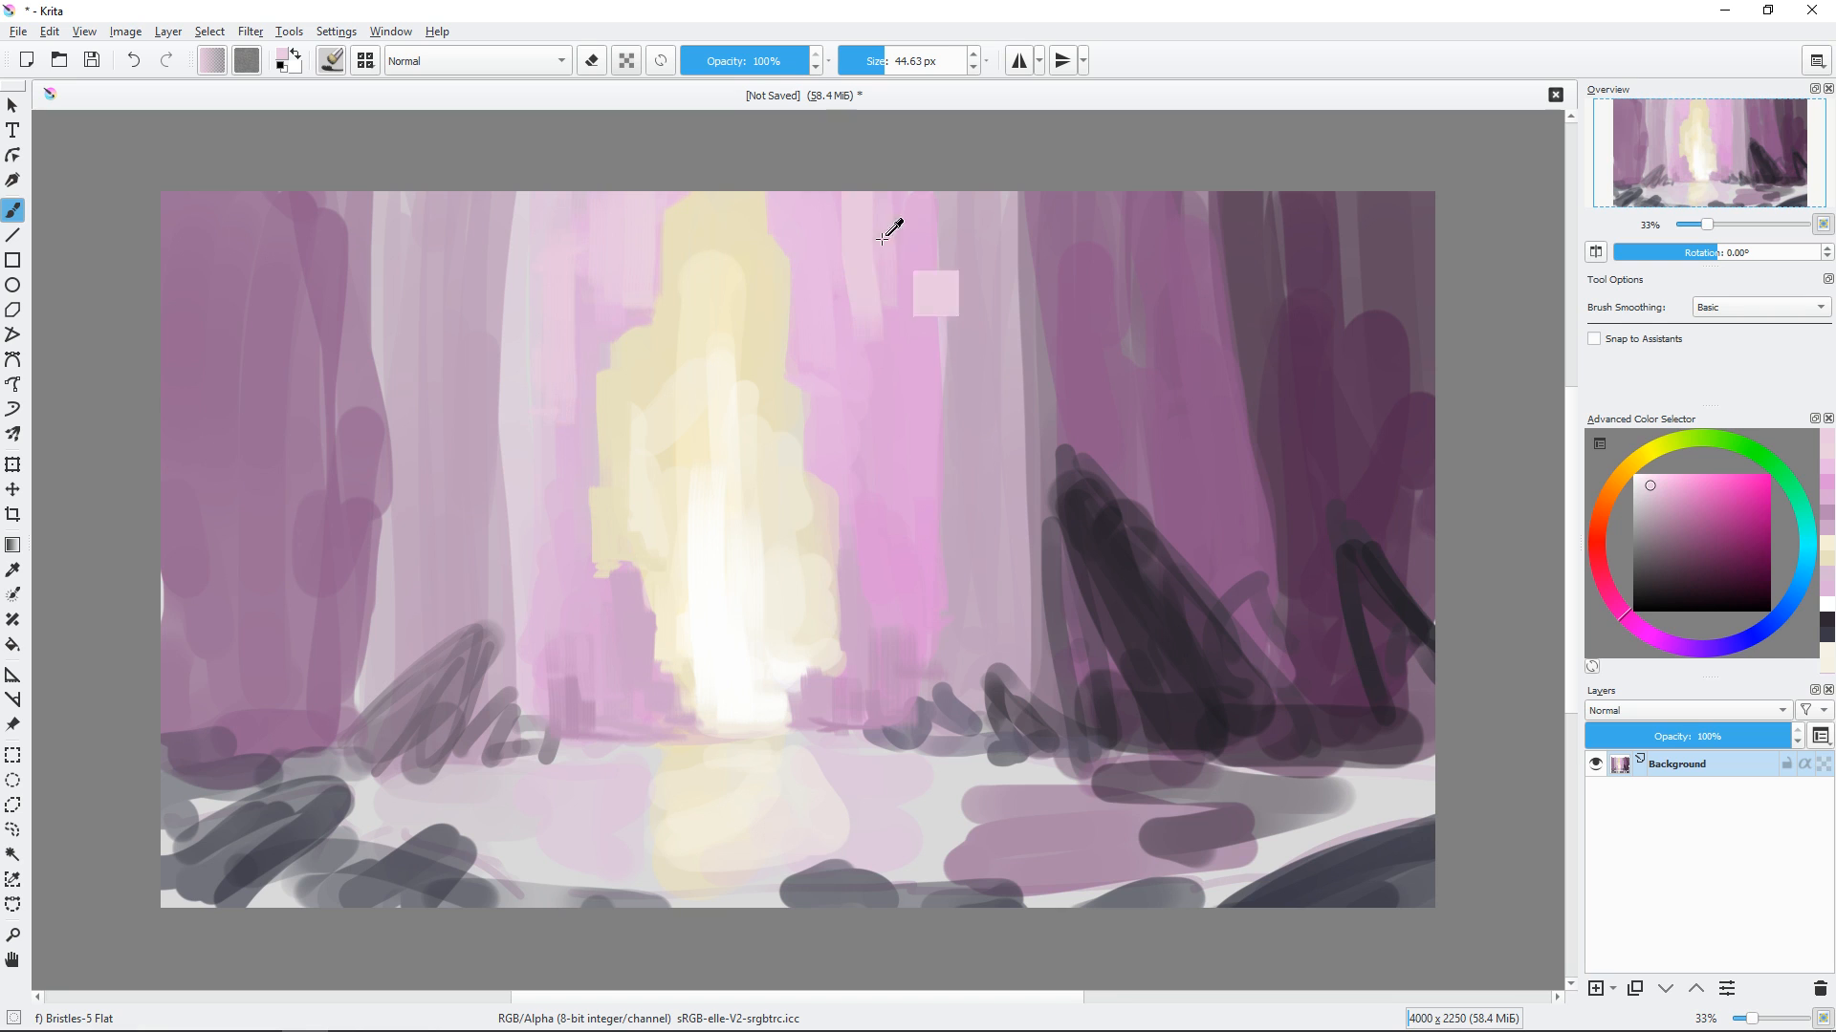
Paint the lower part of the mauve column right of the pink band with muted lilac strokes.
key(bracketleft)
key(bracketleft)
key(bracketleft)
key(bracketleft)
drag(1183, 502, 1206, 502)
ctrl+click(1008, 586)
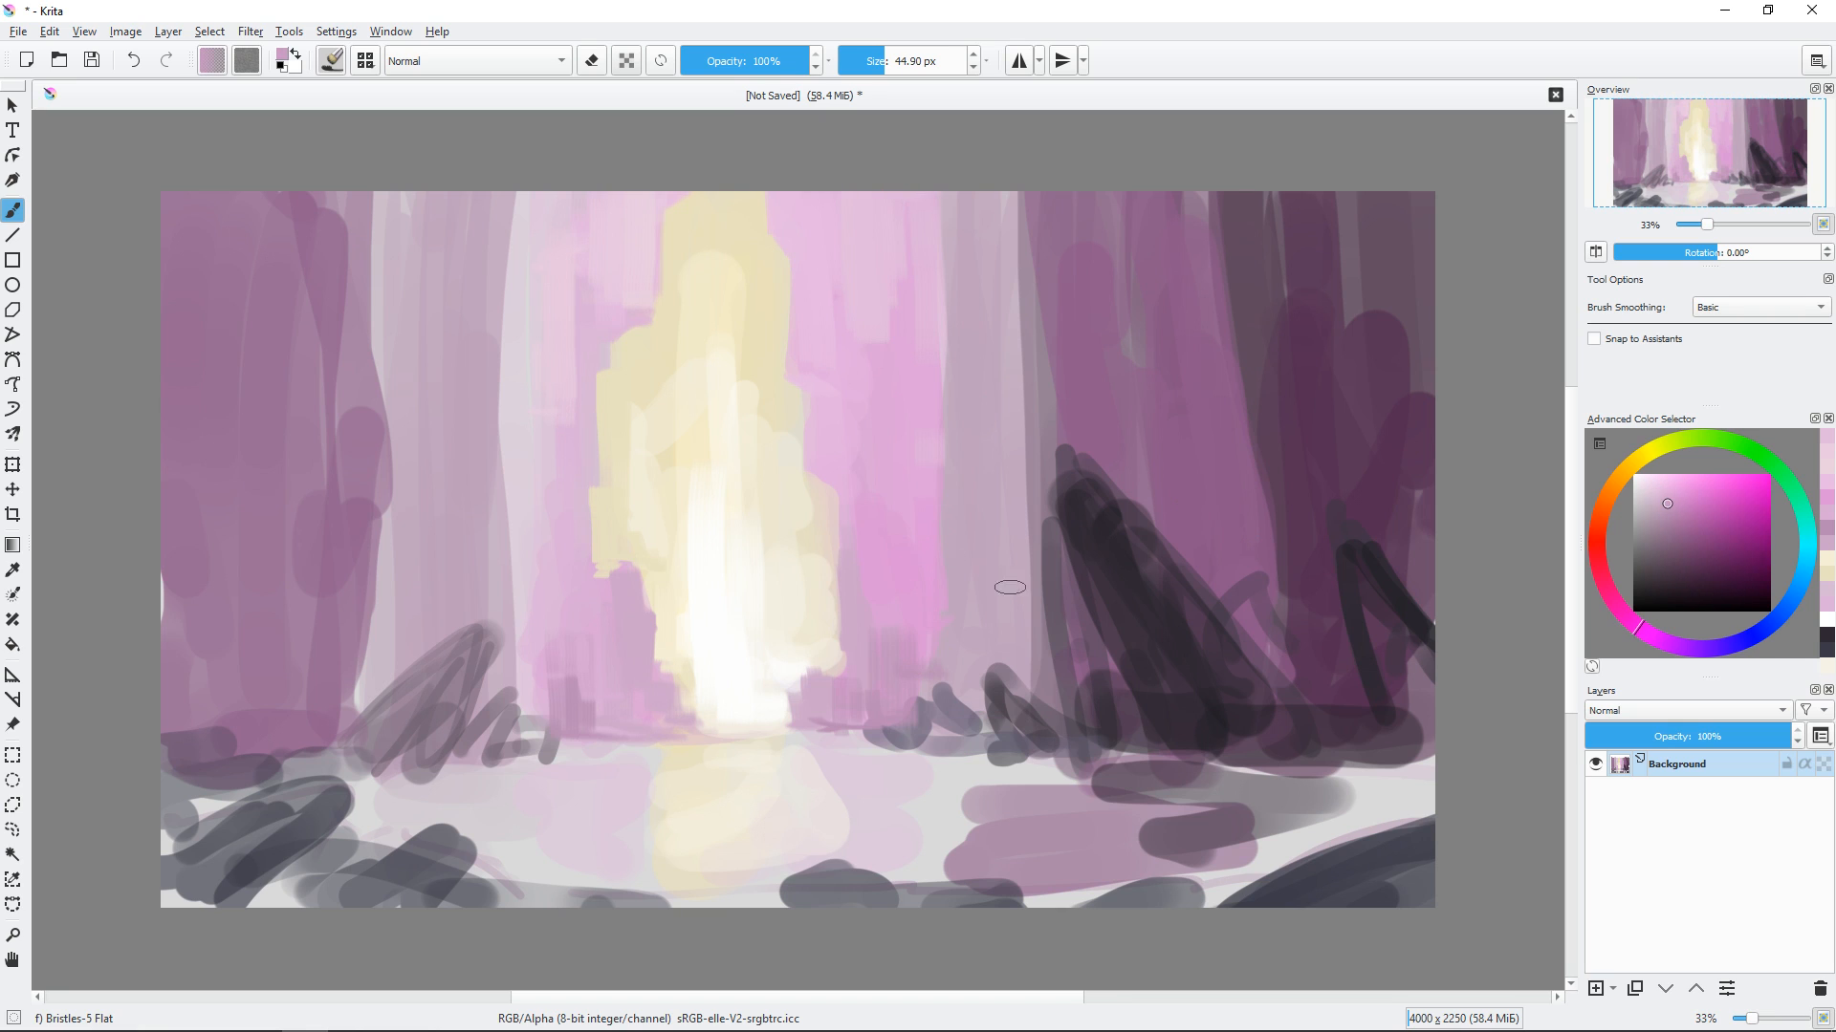
mouse_move(947, 609)
mouse_down()
mouse_move(942, 669)
mouse_move(934, 606)
mouse_move(964, 585)
mouse_move(972, 673)
mouse_move(971, 340)
mouse_move(1015, 662)
mouse_up()
click(1667, 511)
click(1663, 641)
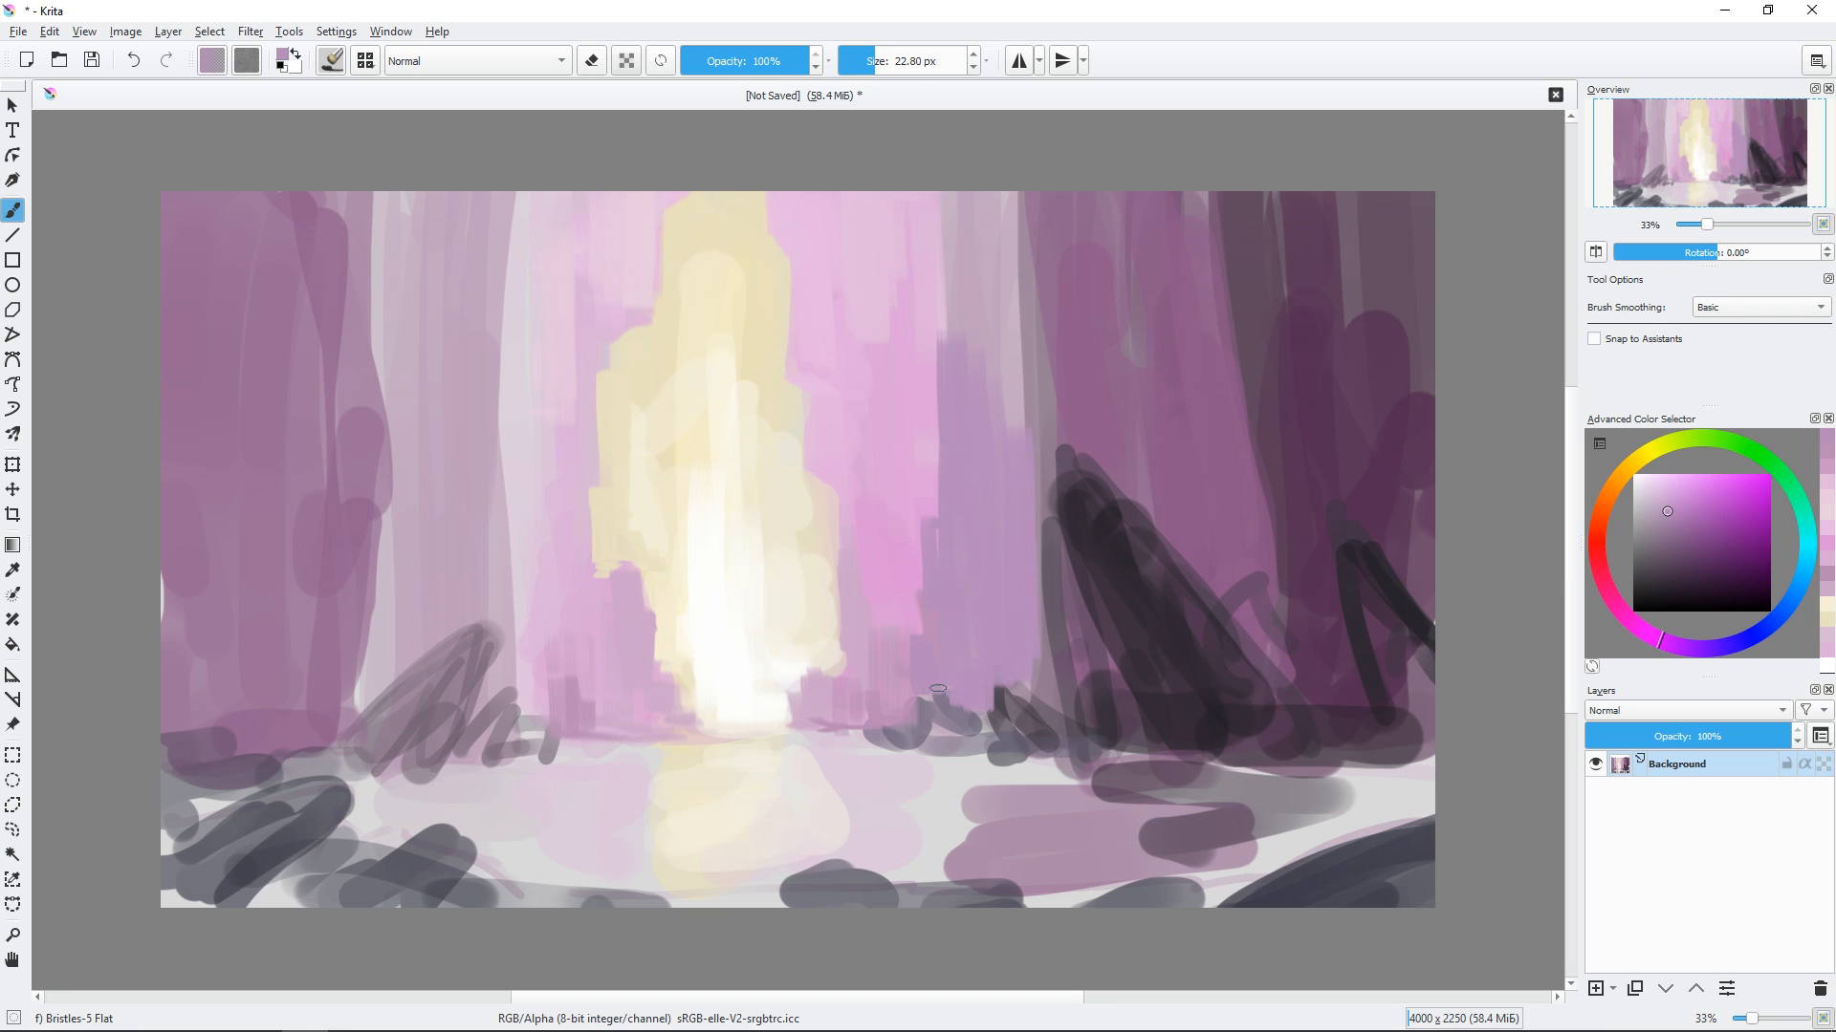
Add darker mauve strokes where the pink band meets the lower lilac column.
click(1672, 533)
mouse_move(887, 643)
mouse_down()
mouse_move(908, 643)
mouse_move(940, 713)
mouse_up()
drag(934, 578, 951, 660)
Extend the lilac column up to the canvas edge and sideways to the dark diagonal rock using sampled tones.
ctrl+click(1028, 430)
mouse_move(1021, 174)
mouse_down()
mouse_move(1040, 350)
mouse_move(1029, 497)
mouse_move(1009, 418)
mouse_up()
drag(923, 191, 977, 394)
ctrl+click(959, 574)
drag(983, 550, 967, 550)
drag(965, 545, 1009, 677)
drag(985, 478, 1011, 574)
drag(1017, 602, 1071, 602)
Spread sampled lilac over the top right part of the pink band.
ctrl+click(973, 346)
drag(884, 233, 925, 304)
mouse_move(877, 222)
mouse_down()
mouse_move(879, 174)
mouse_move(927, 194)
mouse_up()
drag(1021, 523, 1022, 522)
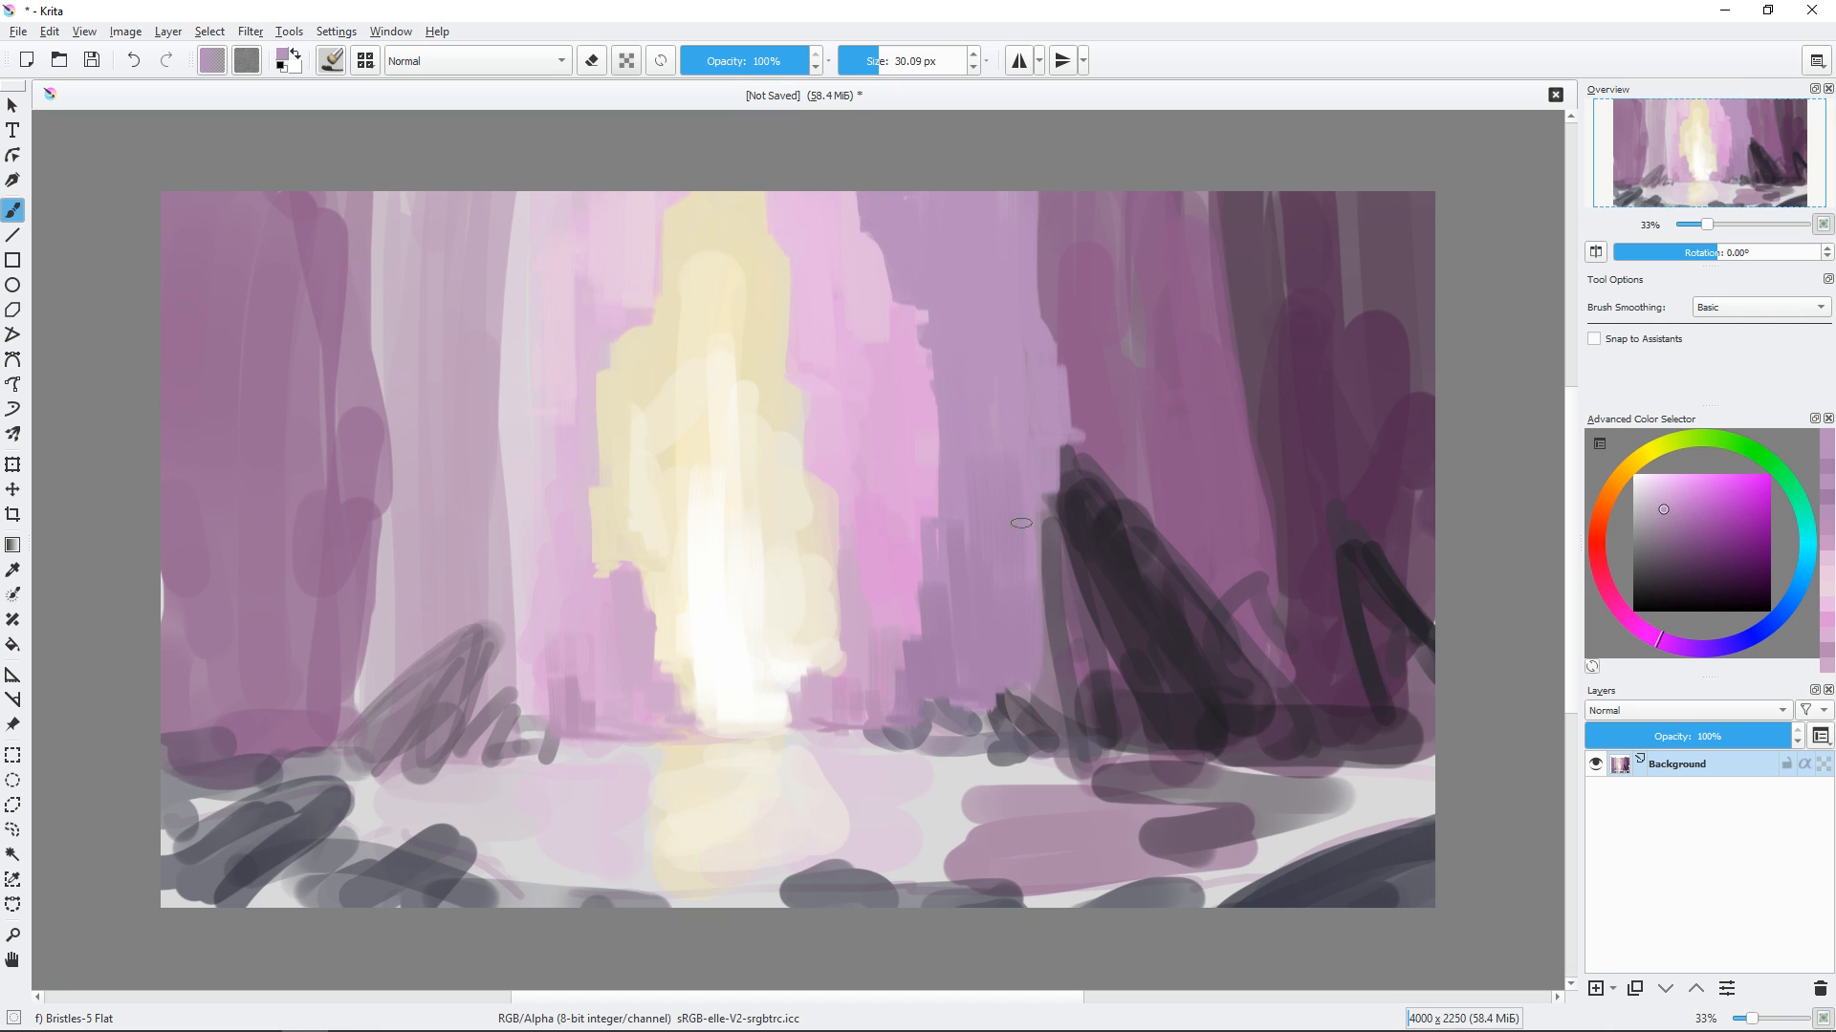
Pick a brighter lilac and paint vertical highlights along the lilac column's right edge, down to the rock's tip.
click(1680, 490)
drag(1040, 344, 1066, 444)
drag(1021, 213, 1036, 391)
drag(1001, 331, 1014, 579)
drag(1029, 455, 1034, 526)
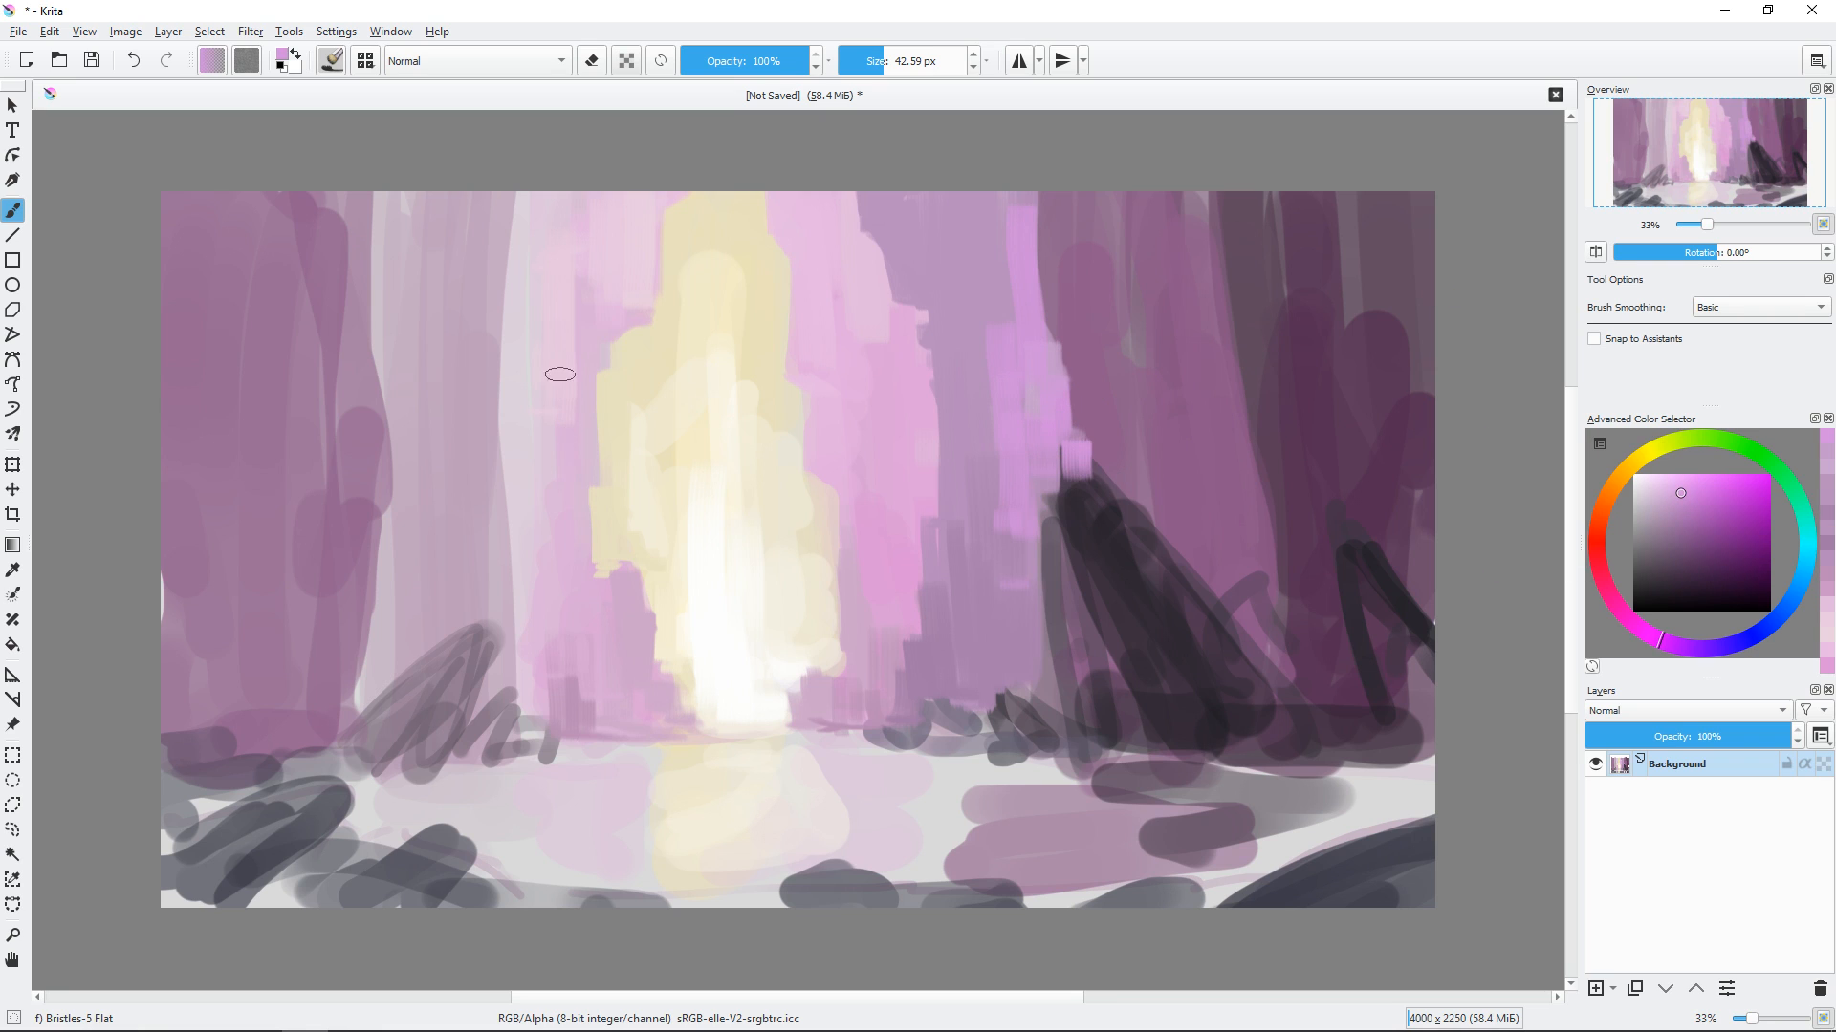
Widen the pink band left of the light outward with vertical strokes of sampled pale pink.
ctrl+click(560, 375)
drag(514, 314, 506, 667)
drag(541, 532, 546, 660)
Pick a greyer mauve and paint the column left of the pale pink band down to the small rocks.
ctrl+click(483, 369)
click(1656, 521)
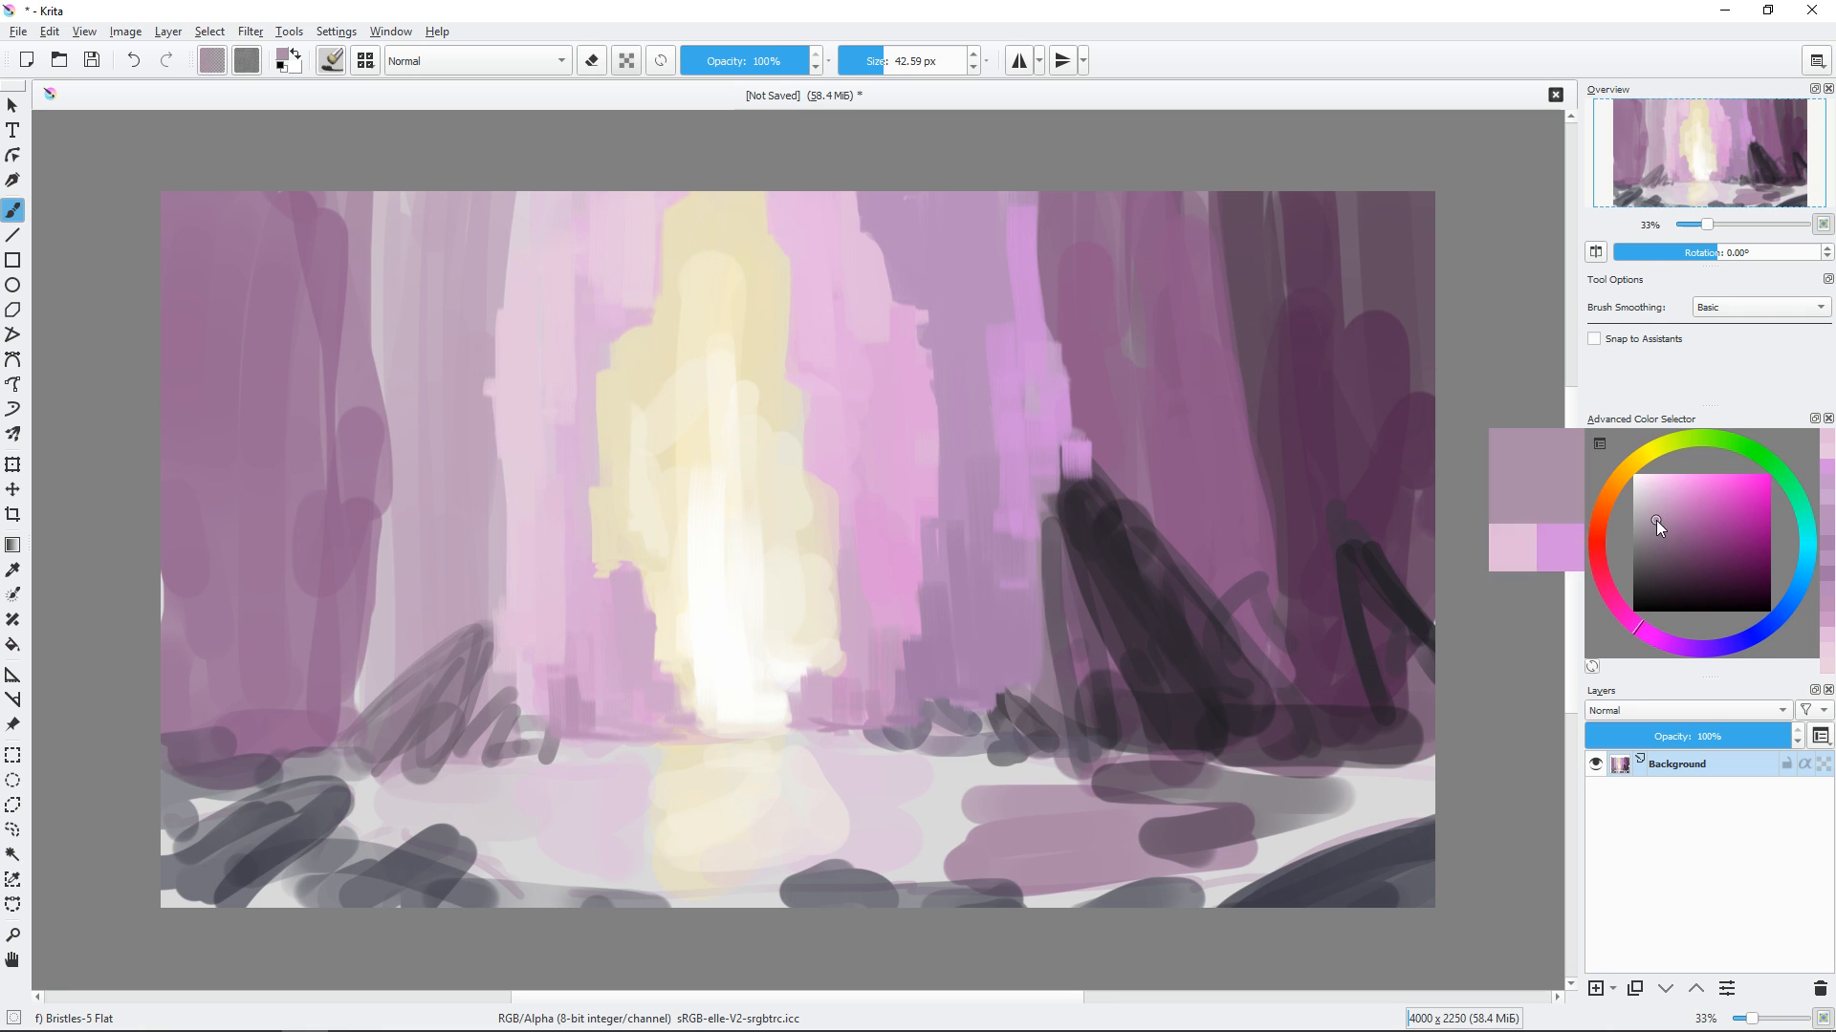
drag(501, 444, 506, 699)
mouse_move(485, 502)
mouse_down()
mouse_move(457, 626)
mouse_move(409, 632)
mouse_up()
Refine the left pink band's outer edge with sampled pink and add a grey-mauve stroke at its top.
ctrl+click(582, 317)
drag(546, 203, 491, 485)
mouse_move(491, 486)
mouse_down()
mouse_move(479, 209)
mouse_move(468, 597)
mouse_move(498, 427)
mouse_up()
ctrl+click(500, 512)
drag(532, 177, 538, 250)
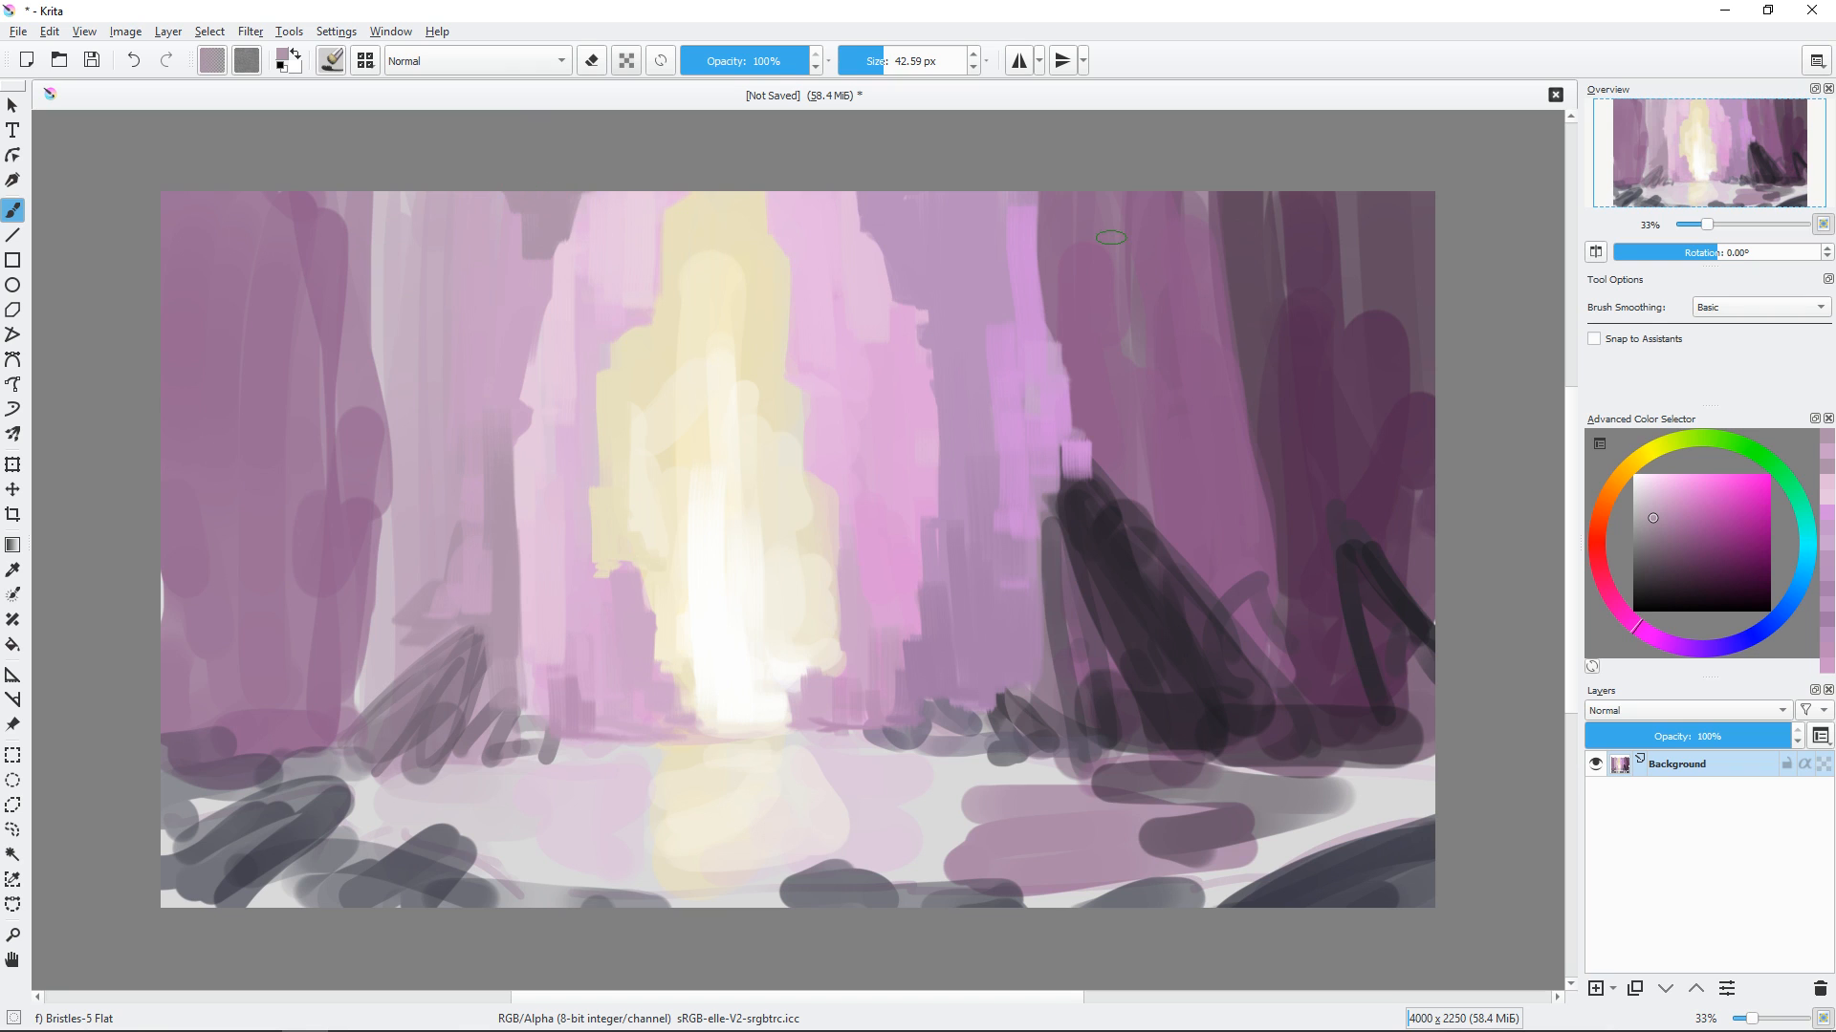
Touch up the left pink band, trim the large rock's left edge with lilac, and paint a small dark rock beside it.
ctrl+click(589, 574)
drag(547, 497, 558, 601)
ctrl+click(1131, 566)
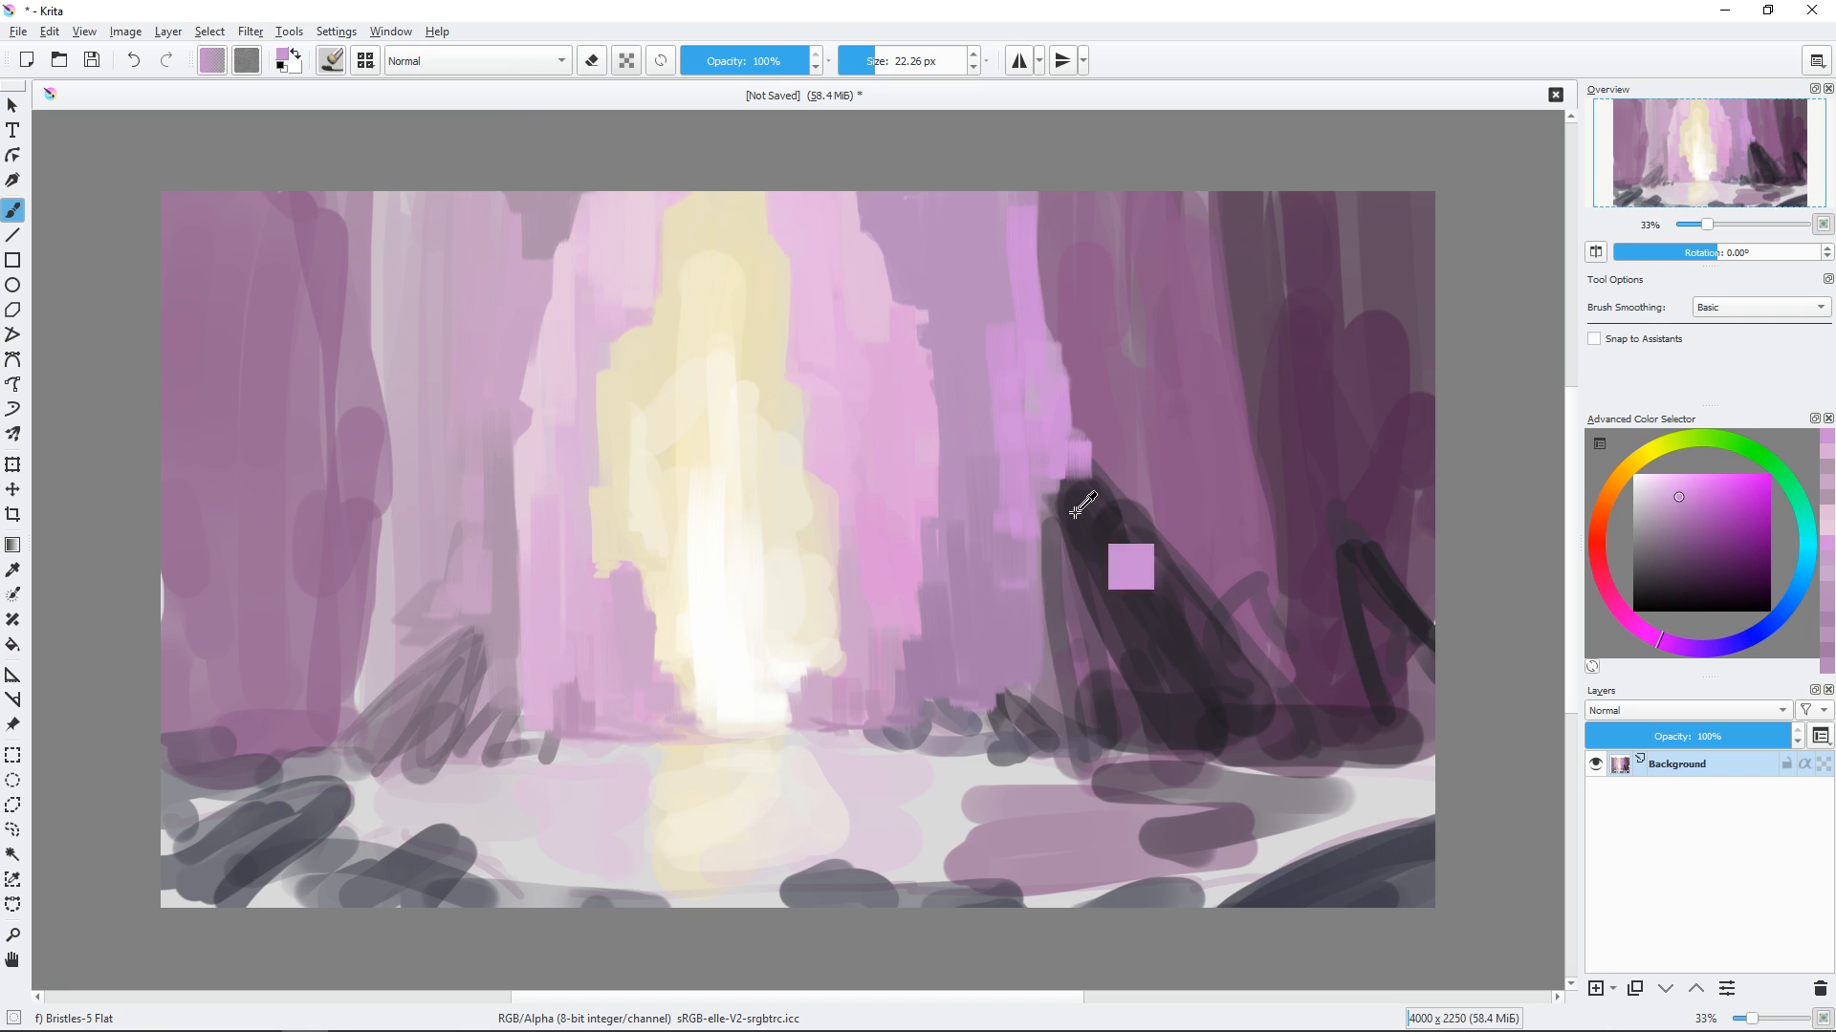
mouse_move(1047, 490)
mouse_down()
mouse_move(1077, 458)
mouse_move(1049, 552)
mouse_up()
mouse_move(1103, 566)
mouse_down()
mouse_move(1083, 566)
mouse_move(1064, 691)
mouse_up()
ctrl+click(1048, 621)
drag(1031, 584, 1066, 703)
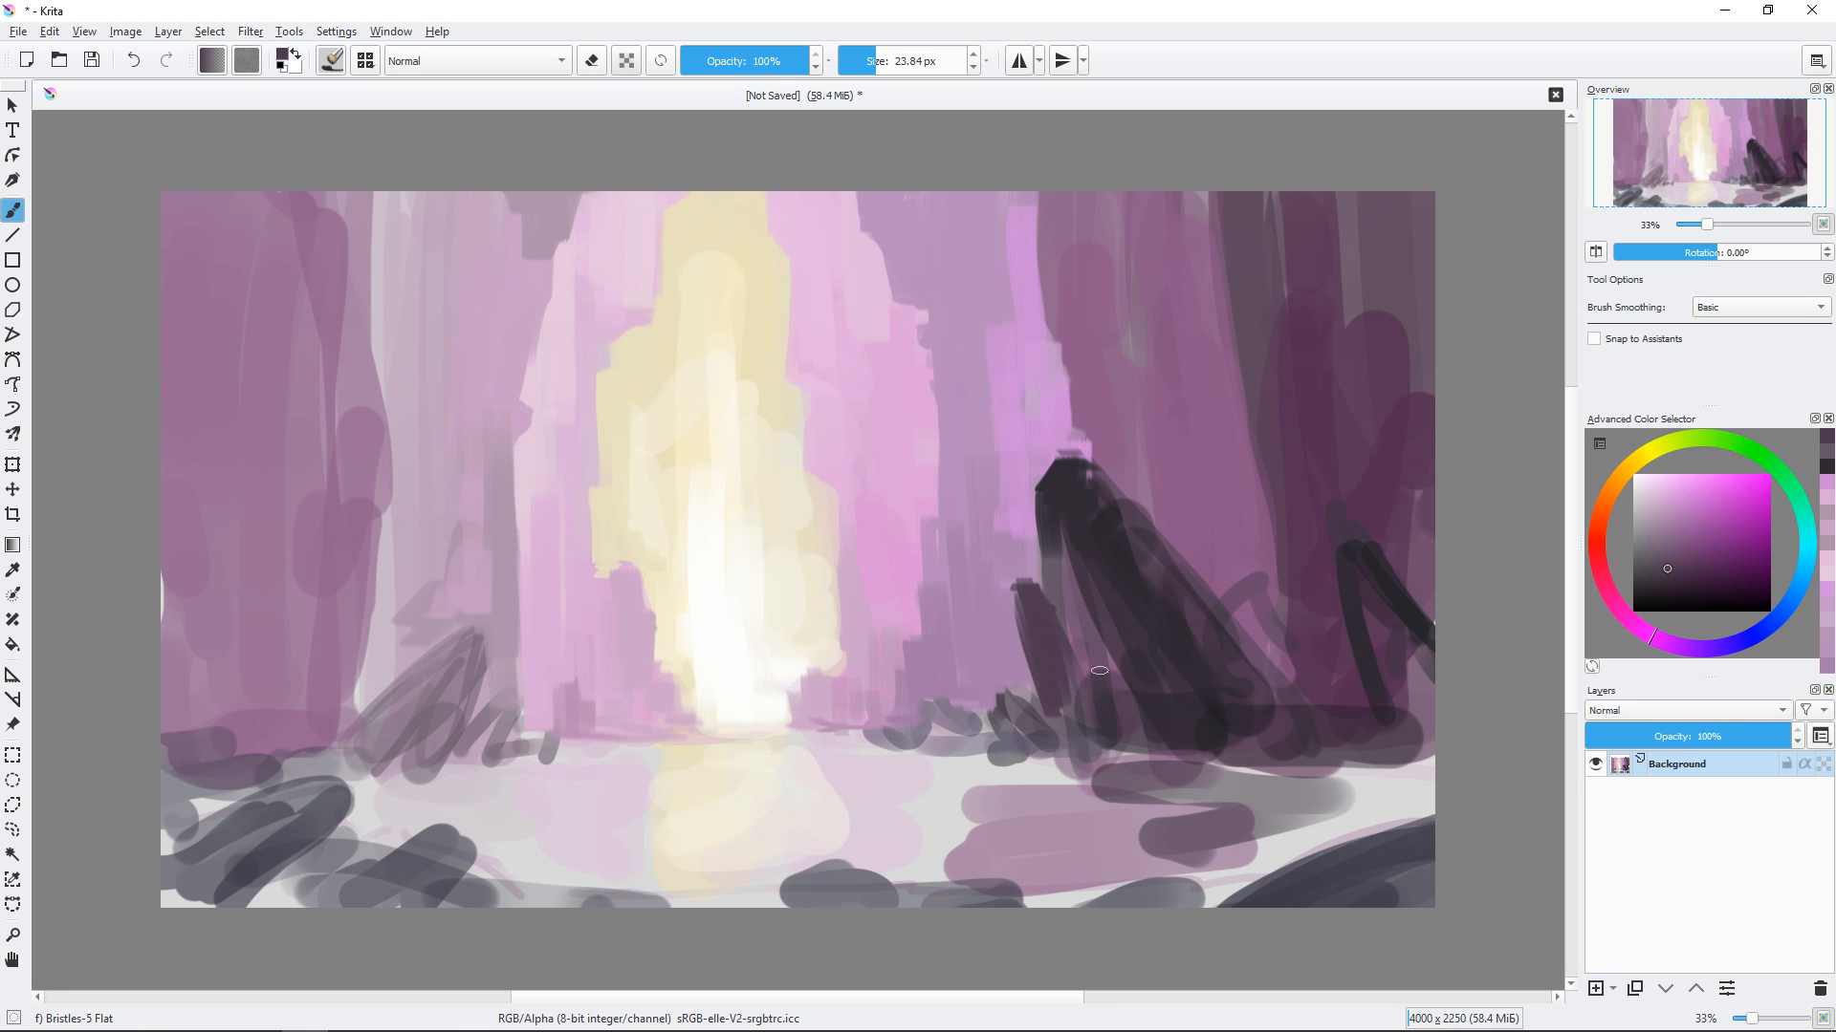
Paint a warm grey-brown lit face down the left side of the large dark rock.
ctrl+click(814, 527)
drag(1044, 499, 1049, 571)
ctrl+click(1046, 524)
mouse_move(1065, 463)
mouse_down()
mouse_move(1040, 492)
mouse_move(1120, 656)
mouse_up()
ctrl+click(1095, 612)
drag(1072, 578, 1116, 656)
mouse_move(1041, 526)
mouse_down()
mouse_move(1082, 650)
mouse_move(1159, 728)
mouse_up()
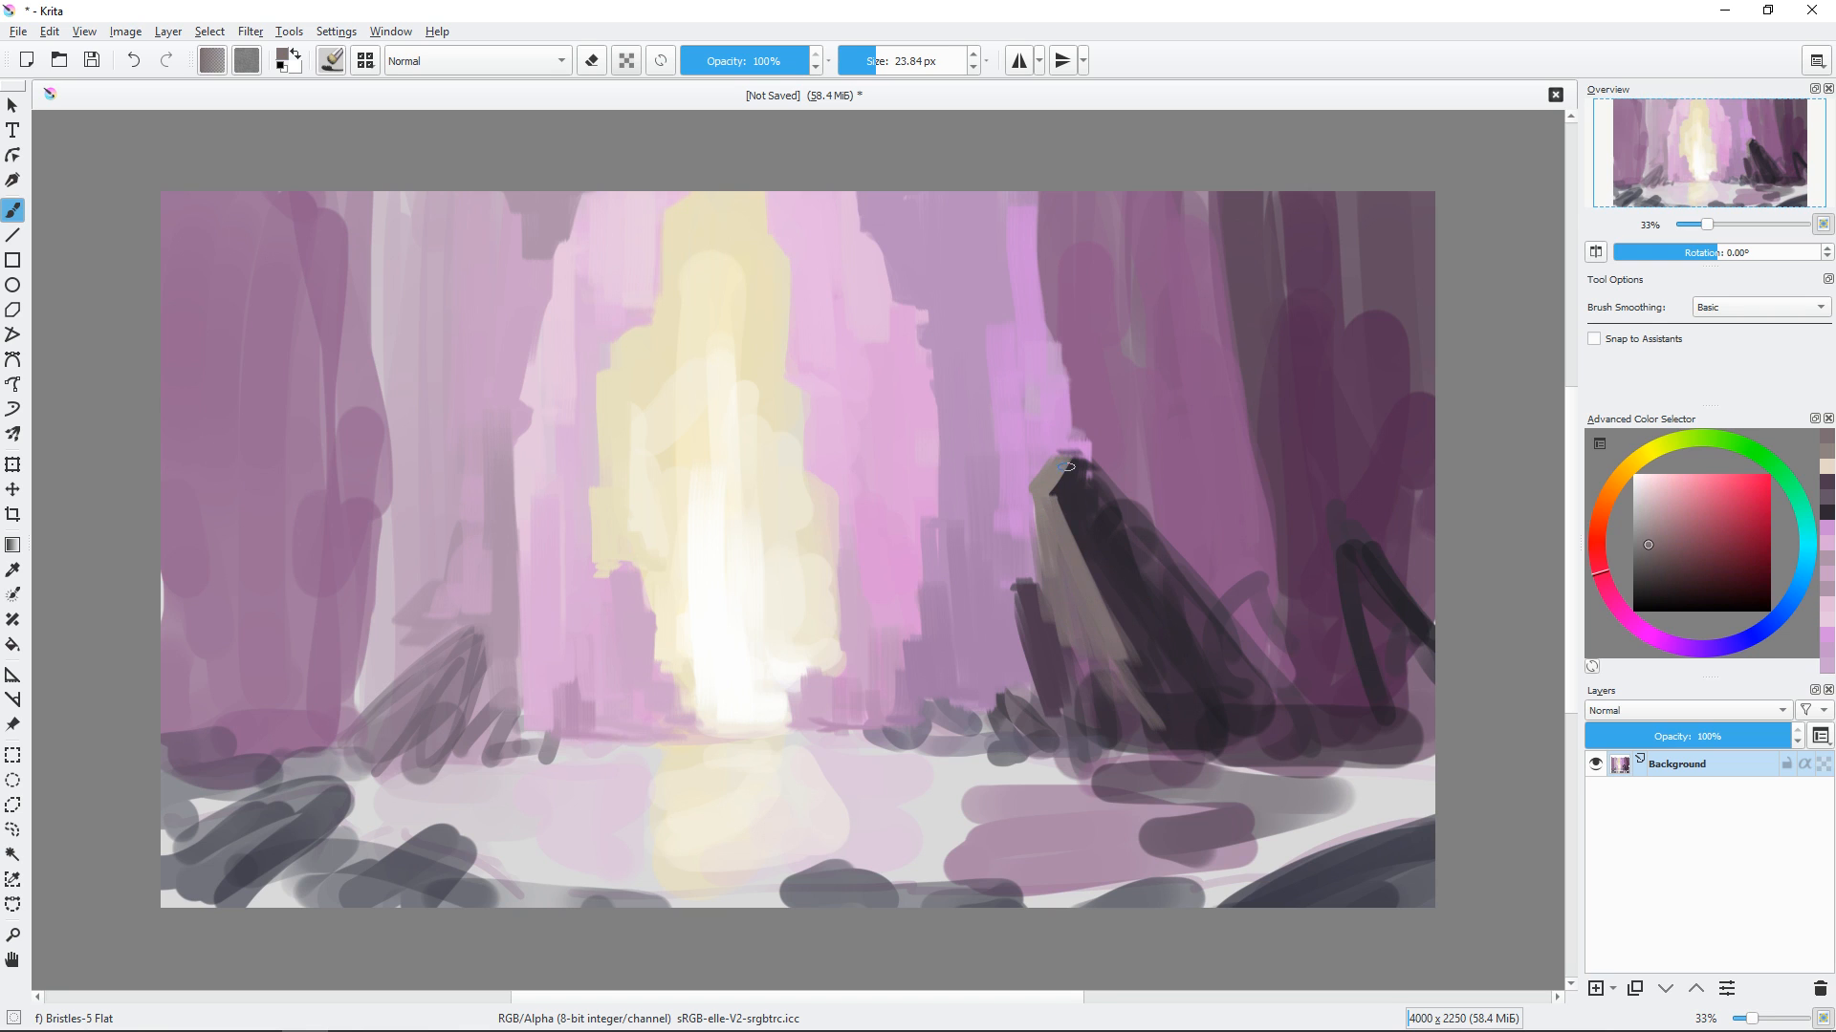
Clean the edge beside the large rock with sampled lilac and add light beige-grey highlights to its tip.
ctrl+click(1021, 505)
drag(1026, 506, 1031, 564)
ctrl+click(1053, 476)
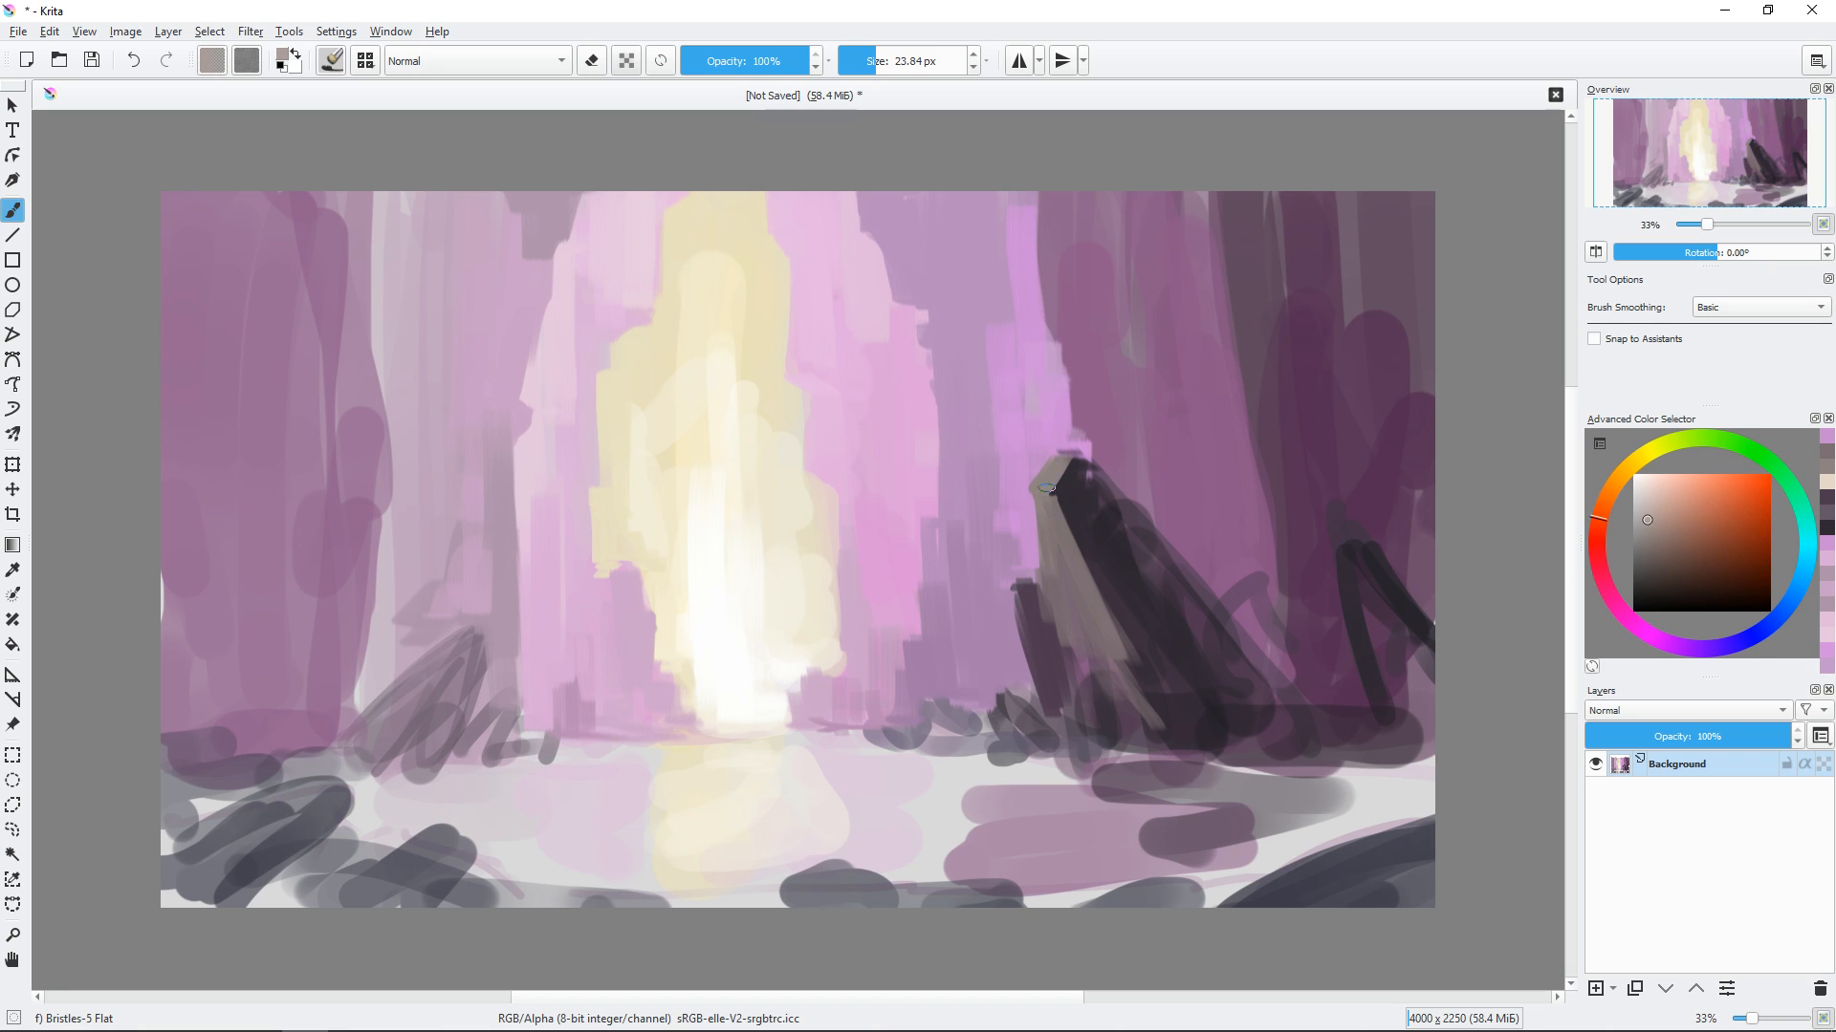
drag(1047, 488, 1063, 465)
drag(1069, 484, 1061, 507)
drag(1095, 433, 1087, 433)
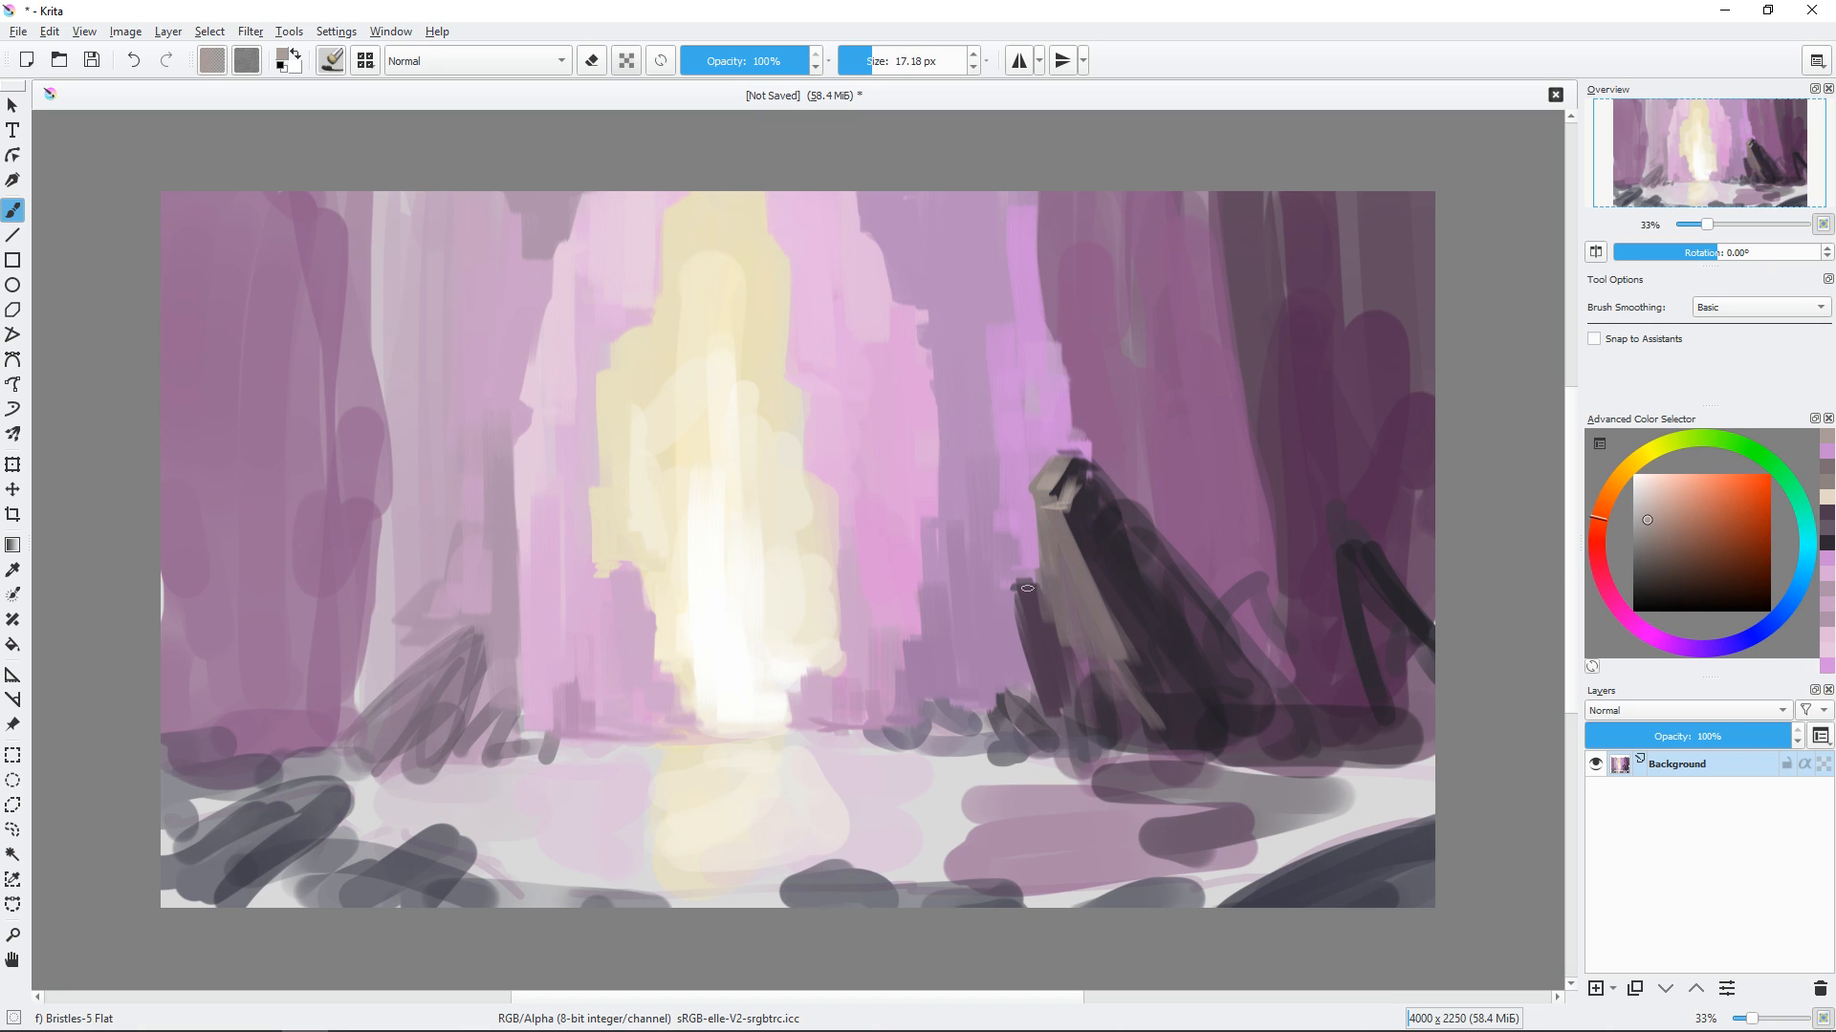
Paint small dark rocks left of the large rock, with a mauve reflection and thin dark waterline strokes beneath them.
ctrl+click(1009, 710)
drag(993, 718, 1003, 686)
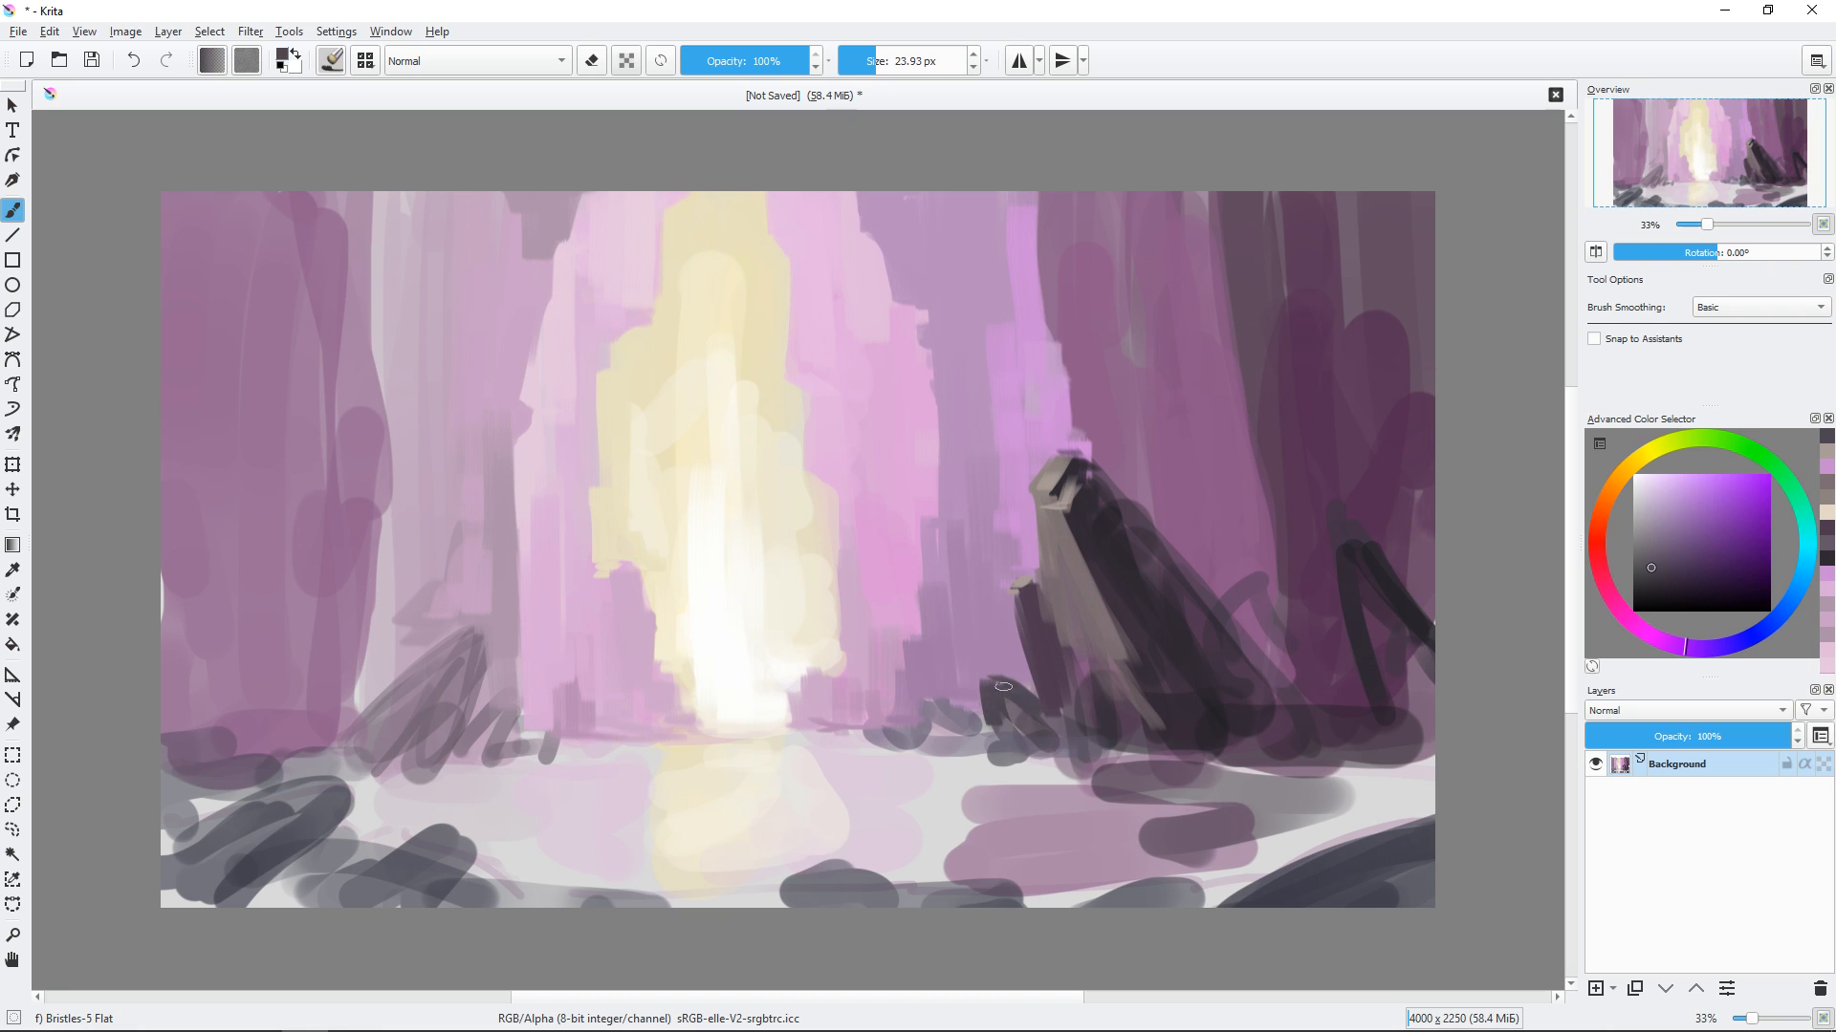
ctrl+click(963, 677)
shift+drag(995, 769, 1013, 769)
mouse_move(1061, 767)
mouse_down()
mouse_move(967, 792)
mouse_move(929, 777)
mouse_up()
ctrl+click(1003, 743)
mouse_move(1019, 772)
mouse_down()
mouse_move(905, 754)
mouse_move(1095, 756)
mouse_up()
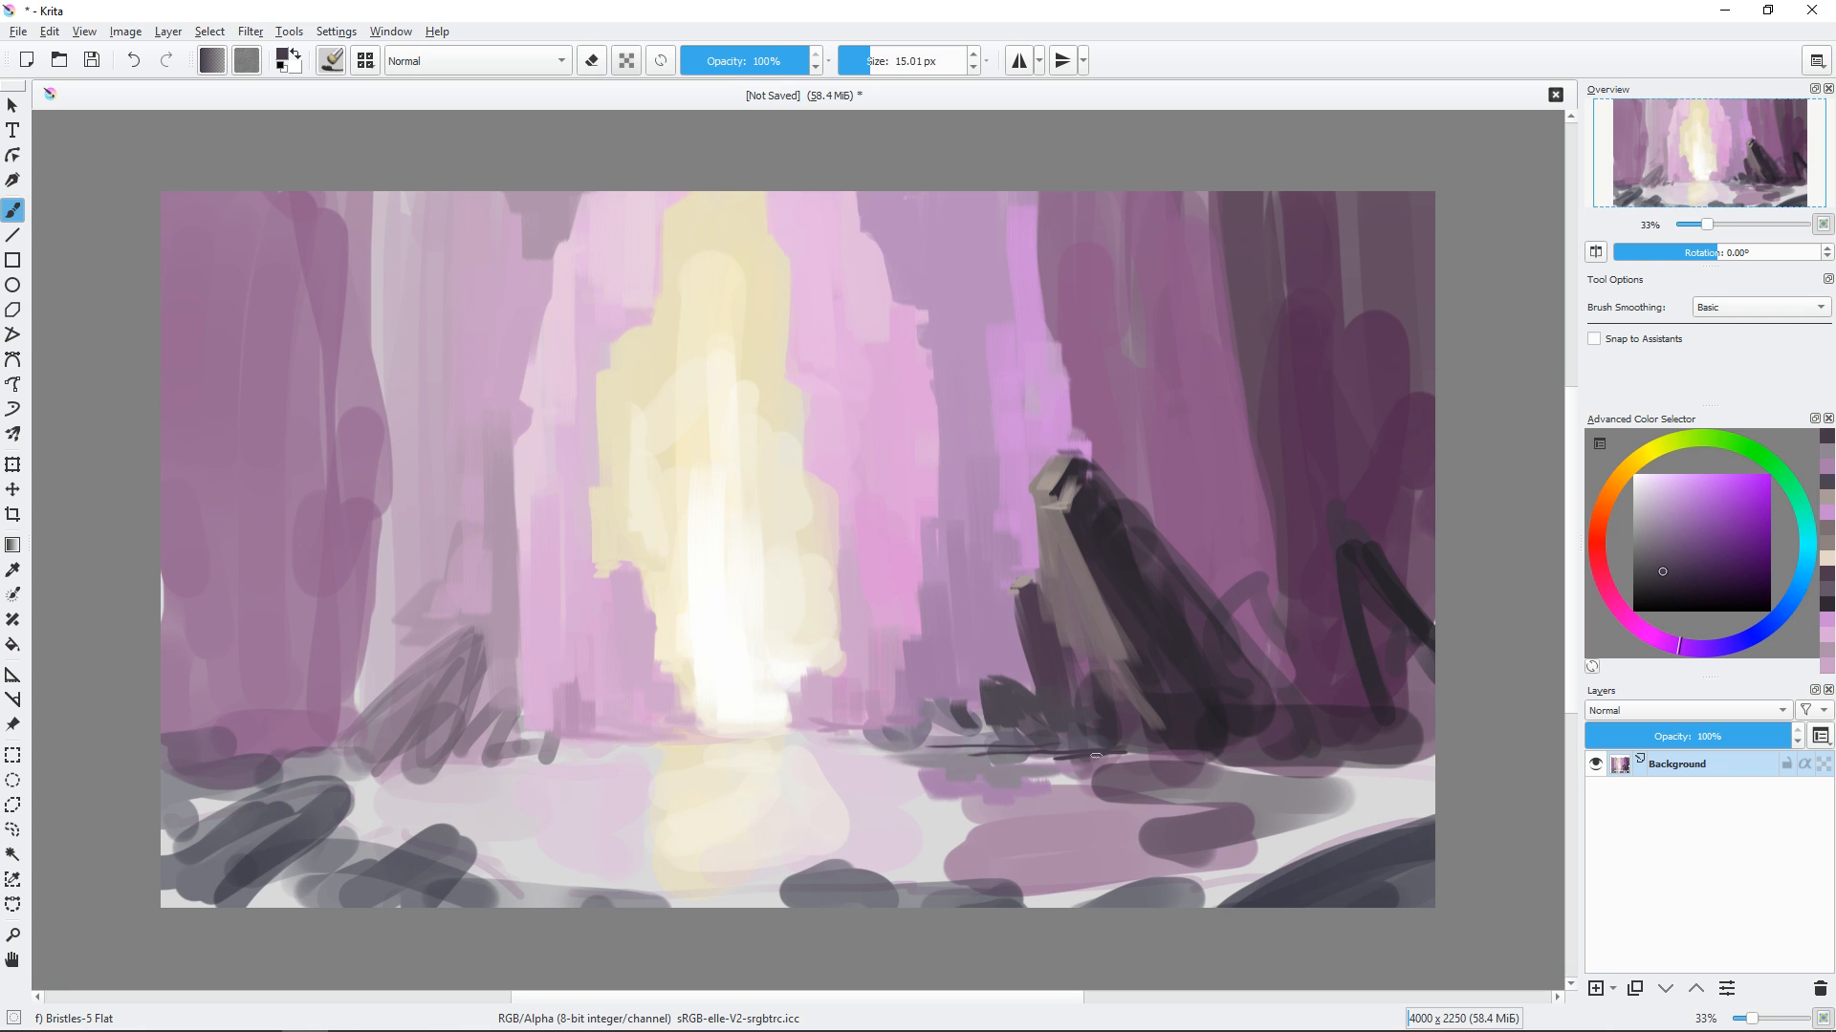
Extend the large rock's grey-brown lit face down to its base with sampled tones.
ctrl+click(1048, 594)
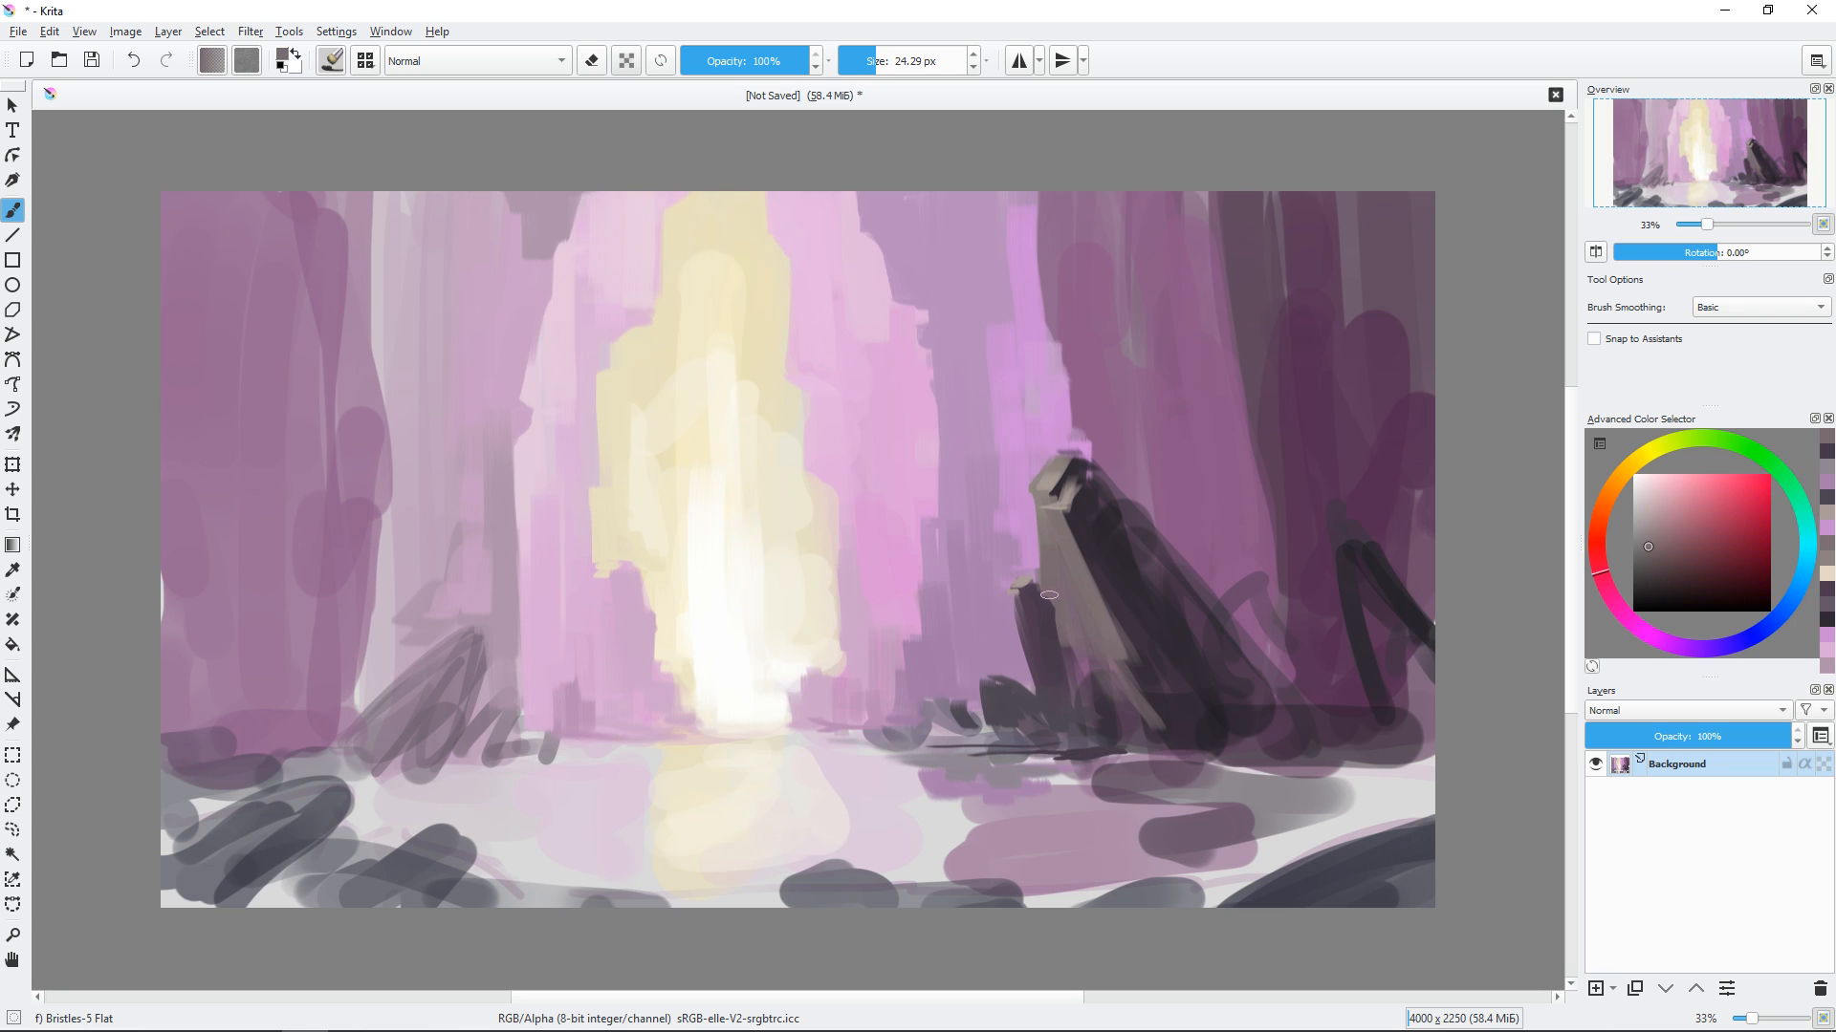
drag(1049, 597, 1063, 686)
ctrl+click(1065, 673)
mouse_move(1067, 675)
mouse_down()
mouse_move(1077, 725)
mouse_move(1105, 661)
mouse_up()
shift+drag(1162, 588, 1172, 588)
ctrl+click(1086, 675)
mouse_move(1087, 701)
mouse_down()
mouse_move(1107, 732)
mouse_move(1076, 745)
mouse_up()
ctrl+click(1108, 734)
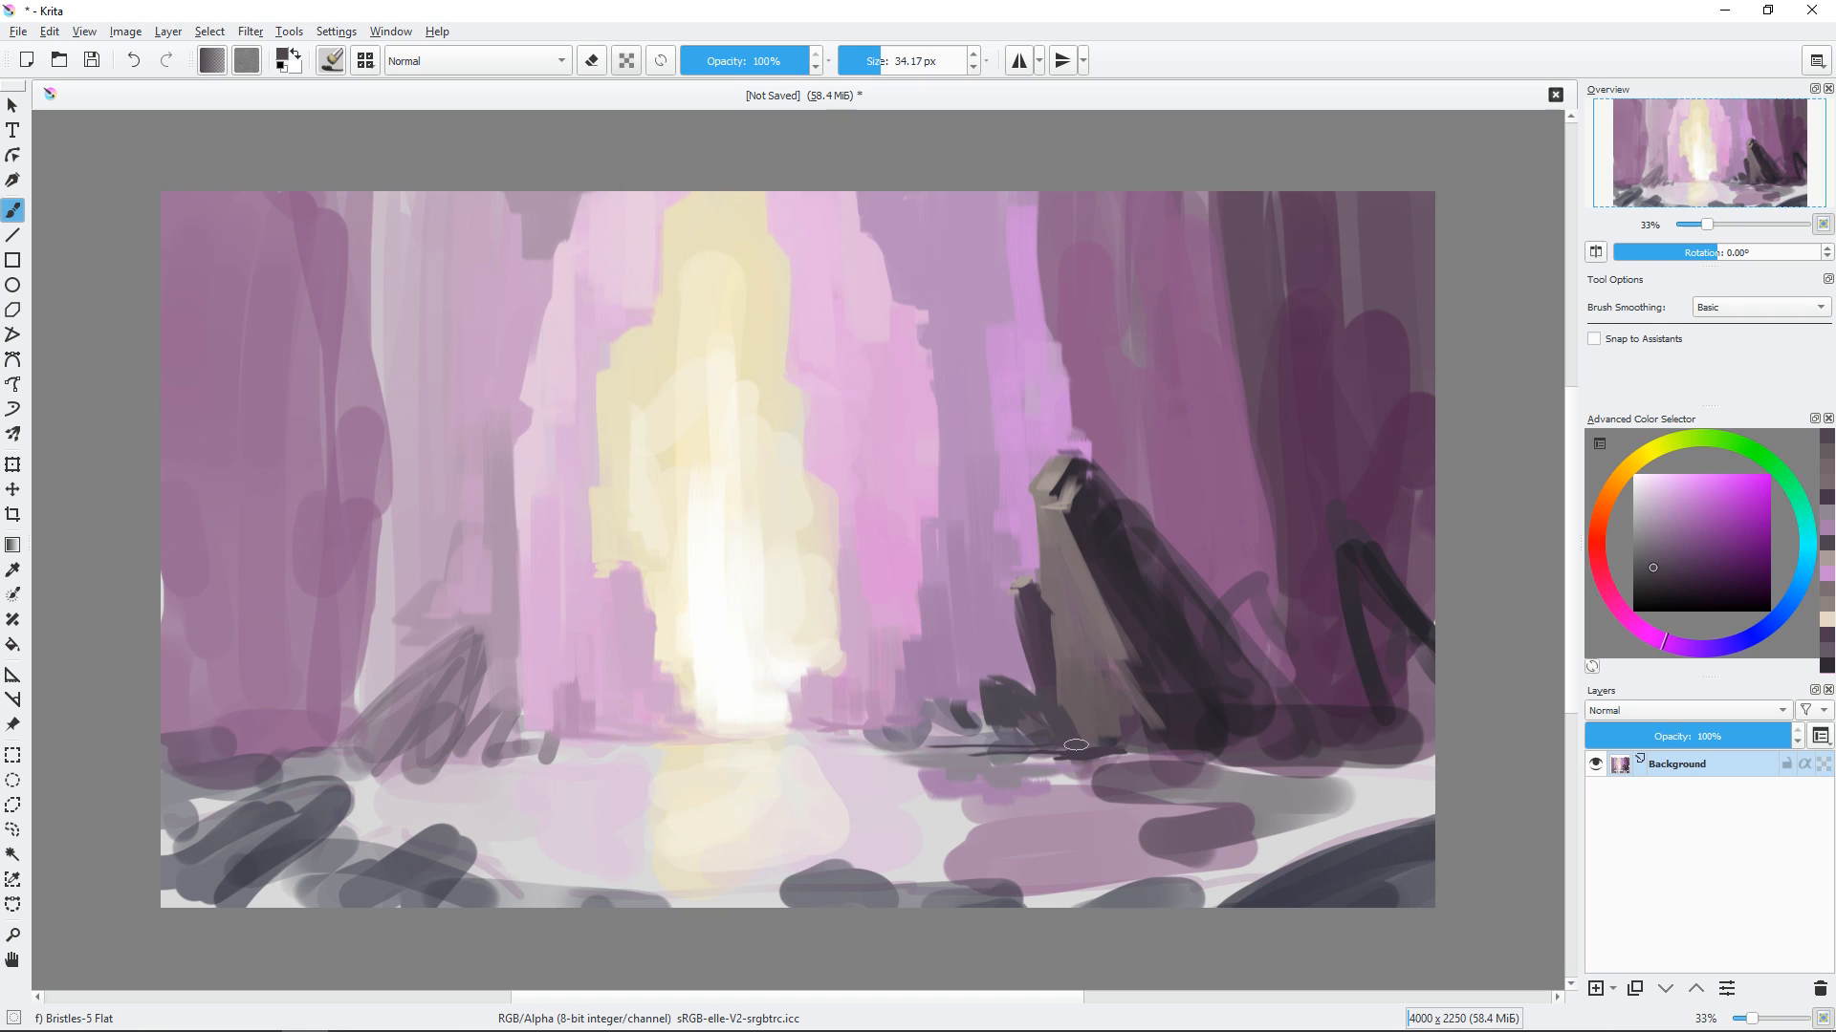
Blend the boundary between the large rock's lit face and its dark side with sampled mid-tones.
ctrl+click(1151, 657)
mouse_move(1094, 638)
mouse_down()
mouse_move(1158, 715)
mouse_move(1091, 652)
mouse_move(1112, 622)
mouse_move(1166, 667)
mouse_up()
ctrl+click(1109, 654)
ctrl+click(1107, 623)
ctrl+click(1078, 605)
drag(1082, 617, 1112, 668)
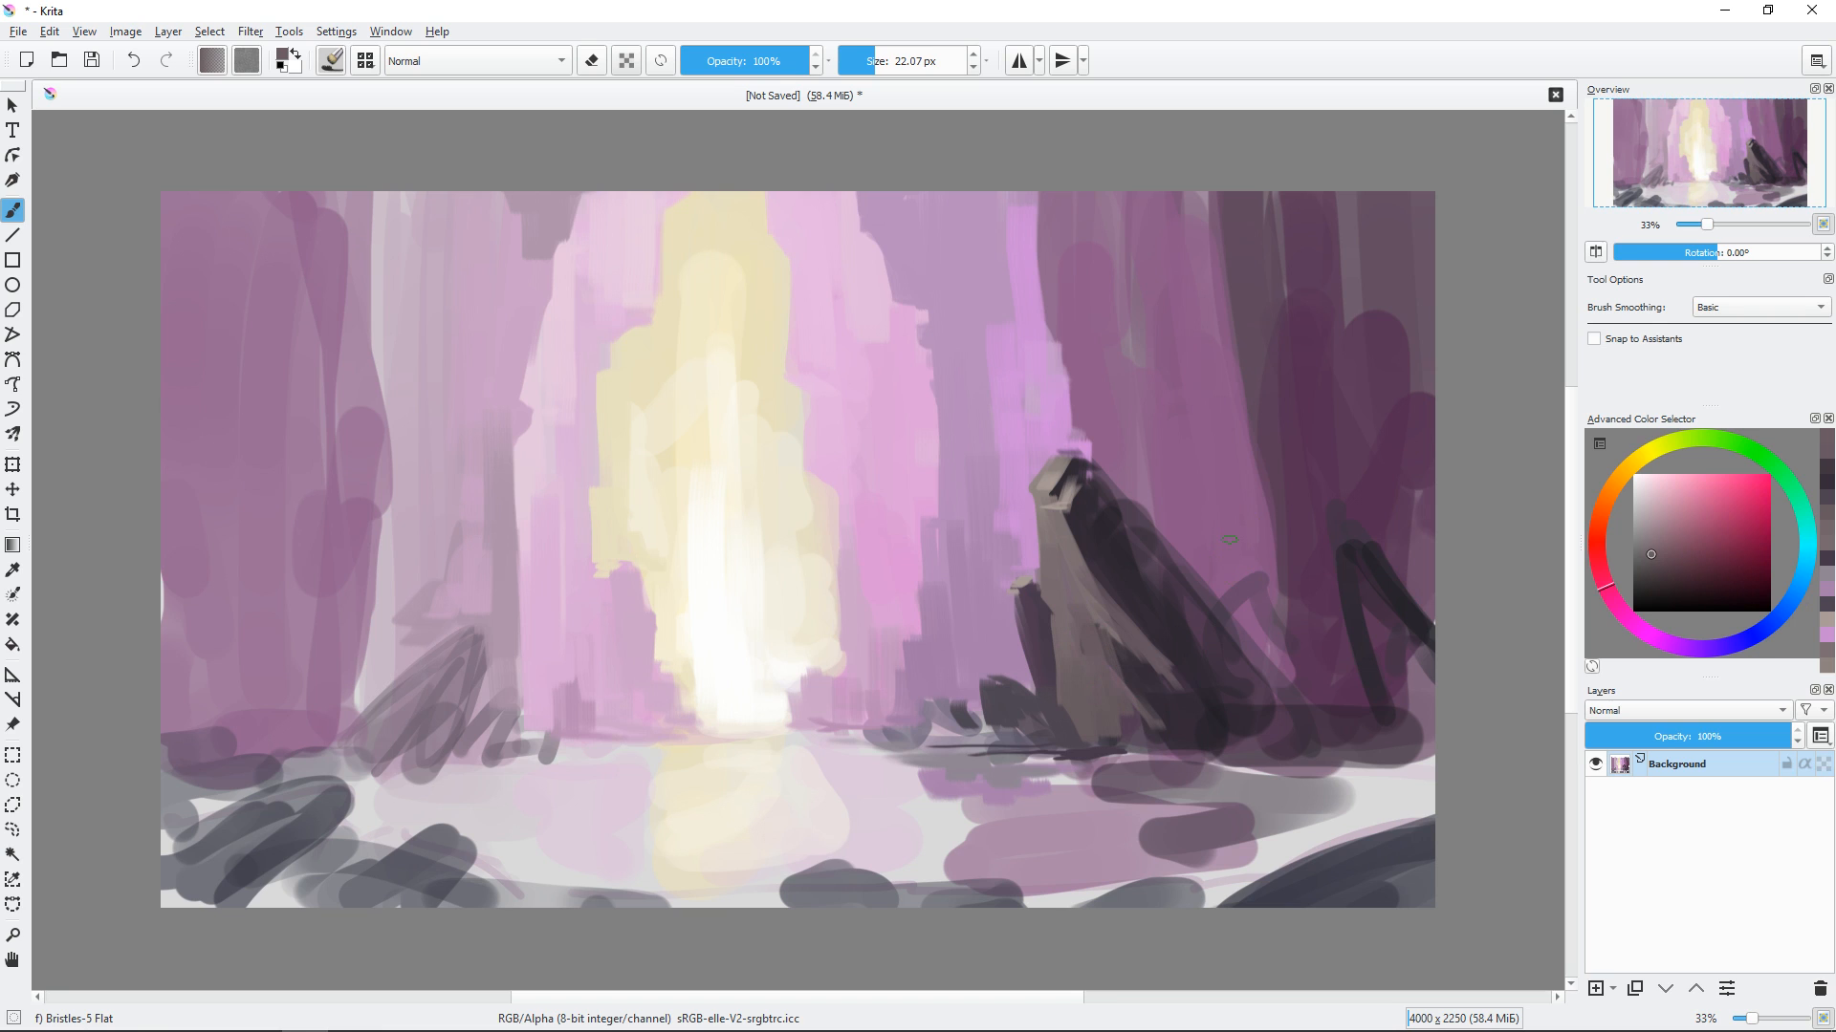
Paint blue-grey strokes down the large rock's right slope and blend them into its dark side.
click(1775, 619)
shift+drag(1083, 469, 1109, 468)
drag(1090, 470, 1291, 667)
drag(1130, 521, 1304, 638)
ctrl+click(1133, 549)
mouse_move(1095, 495)
mouse_down()
mouse_move(1118, 550)
mouse_move(1315, 669)
mouse_up()
ctrl+click(1252, 602)
Add a near-black boulder at the large rock's base and paint beige-grey highlights on the boulder and the small side rock.
shift+drag(1343, 593, 1354, 592)
ctrl+click(1256, 663)
drag(1109, 713, 1137, 741)
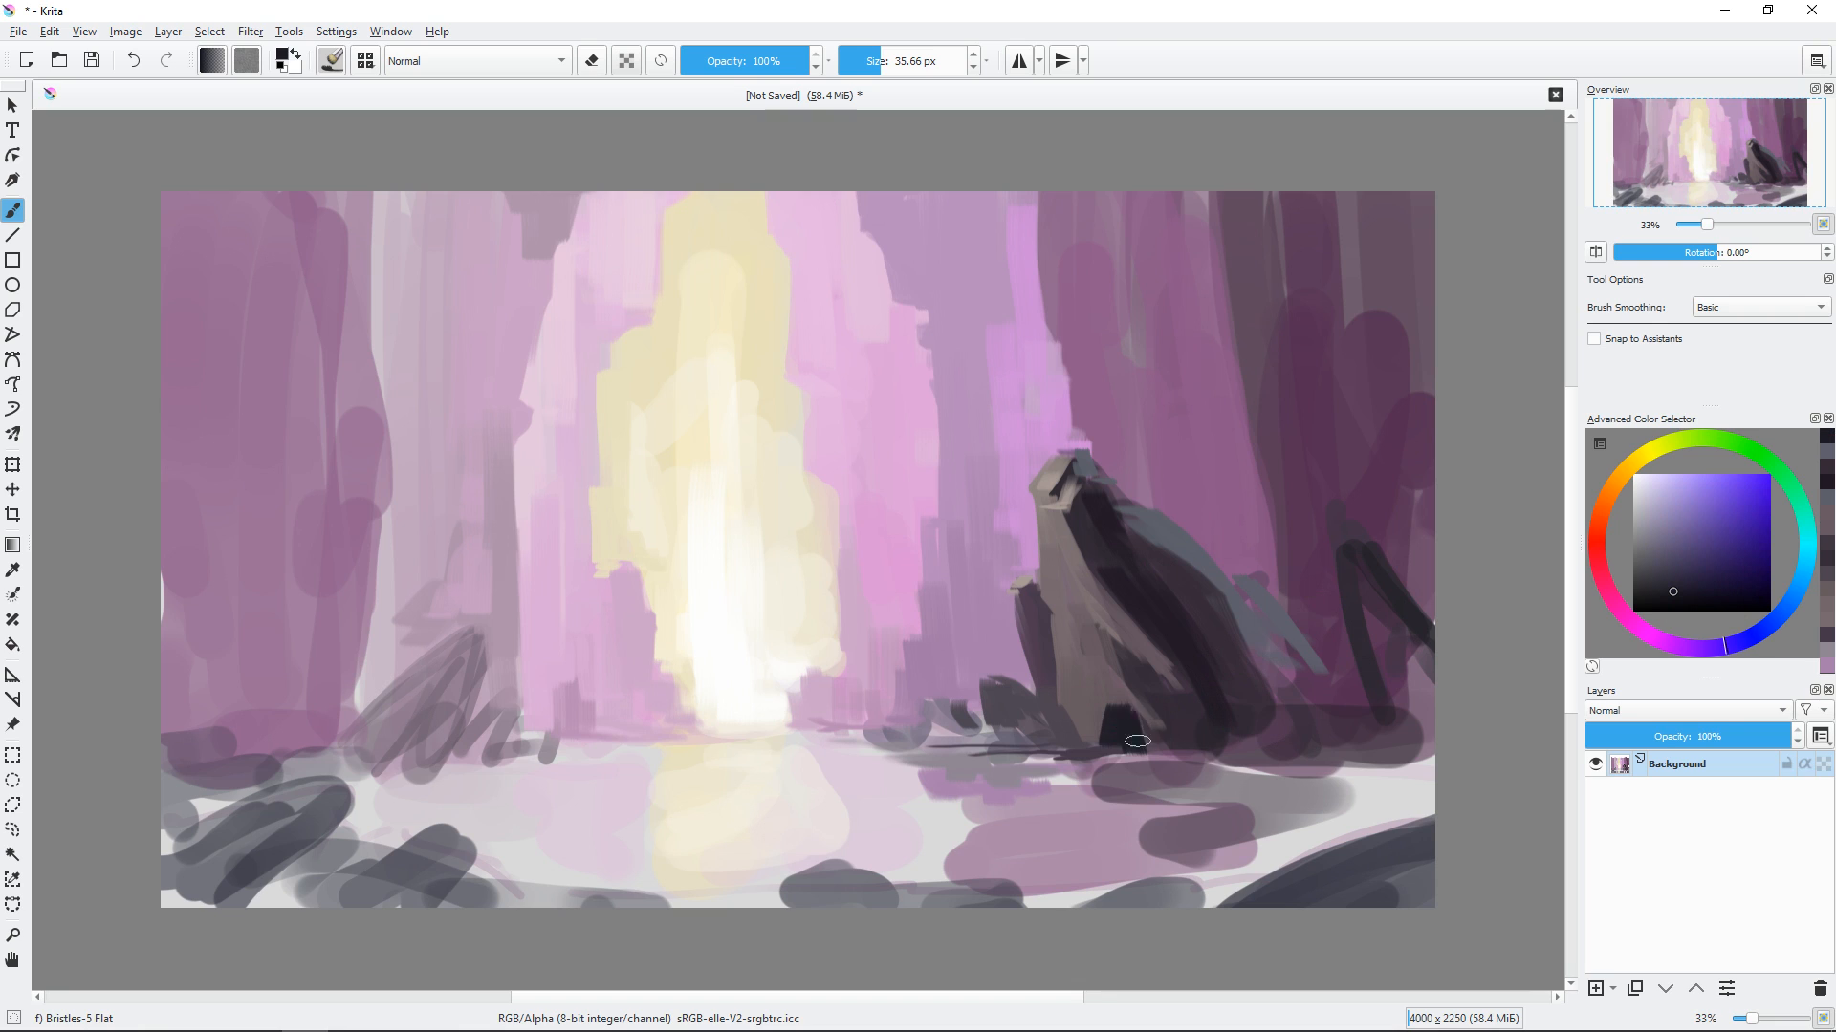
ctrl+click(1054, 483)
shift+drag(1217, 676, 1212, 676)
drag(1123, 707, 1100, 709)
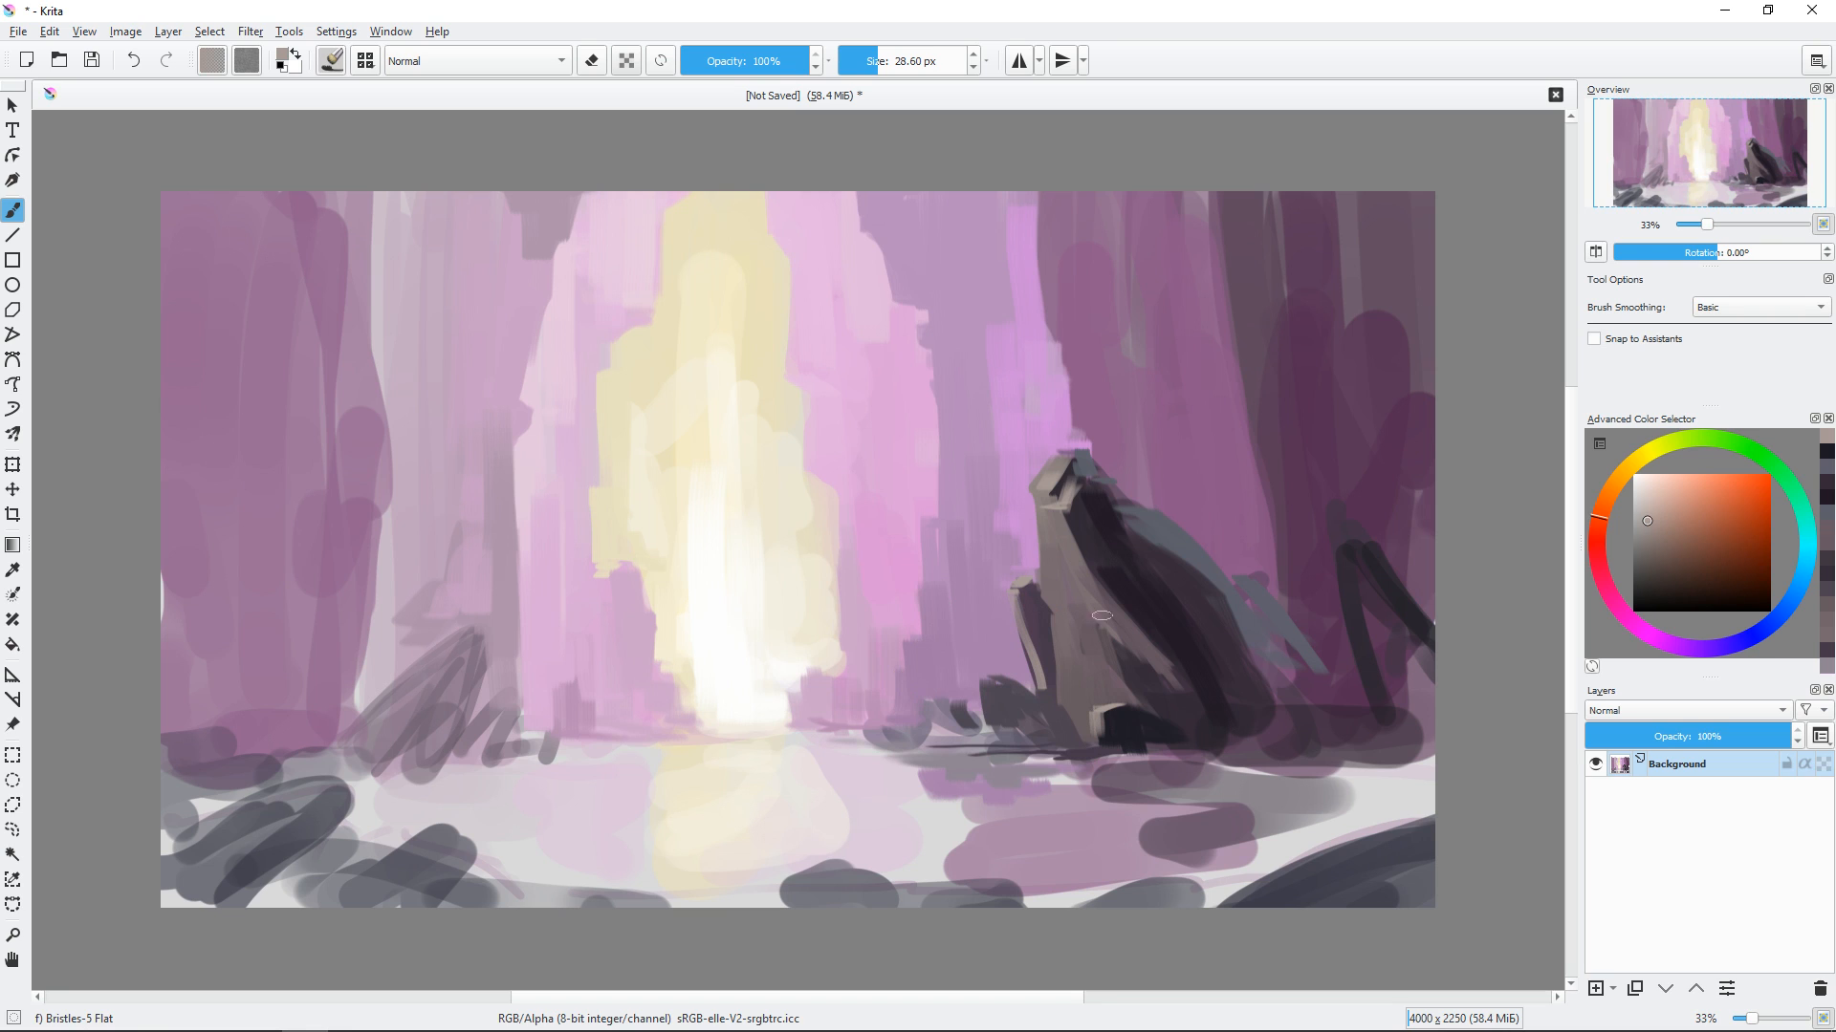
Paint the distant left rocks in muted violet and add small violet rocks along the horizon on both sides of the light.
click(1764, 627)
mouse_move(457, 674)
mouse_down()
mouse_move(437, 719)
mouse_move(348, 722)
mouse_up()
click(1694, 648)
click(1670, 523)
mouse_move(447, 665)
mouse_down()
mouse_move(426, 739)
mouse_move(576, 733)
mouse_up()
click(1671, 507)
shift+drag(705, 612, 697, 612)
drag(586, 721, 574, 731)
drag(622, 719, 607, 730)
drag(835, 720, 878, 740)
Paint short dark and mauve strokes along the waterline beneath the large rock and its neighbouring small rocks.
ctrl+click(852, 707)
ctrl+click(1013, 752)
drag(997, 766, 1102, 769)
ctrl+click(1143, 732)
drag(1138, 766, 1195, 776)
shift+drag(1065, 691, 1075, 691)
ctrl+click(1069, 776)
drag(1082, 780, 1050, 782)
ctrl+click(1021, 764)
mouse_move(1042, 776)
mouse_down()
mouse_move(1016, 785)
mouse_move(1057, 778)
mouse_up()
shift+drag(1153, 568, 1143, 568)
mouse_move(1208, 573)
mouse_down()
mouse_move(1315, 712)
mouse_move(1285, 601)
mouse_up()
key(ctrl+z)
Smooth the mauve wall above the large rock with broad vertical strokes of sampled purple.
ctrl+click(1207, 612)
ctrl+click(1243, 552)
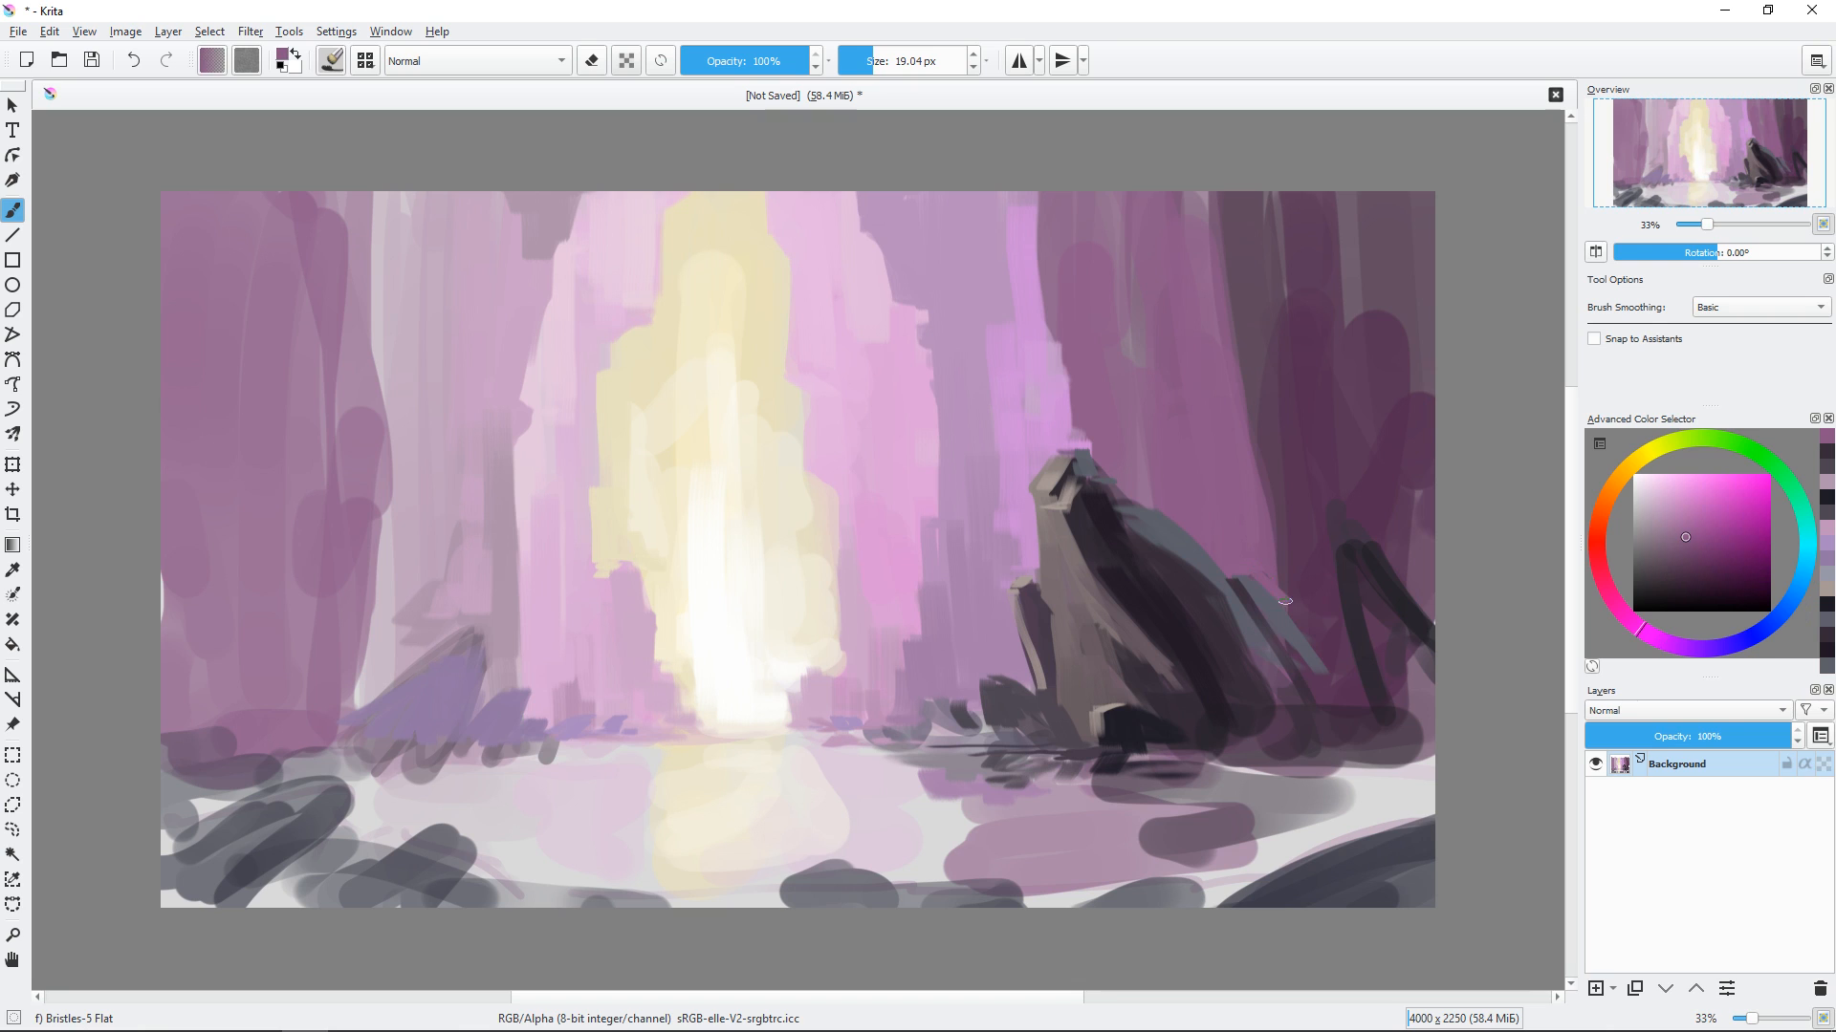
drag(1141, 496, 1122, 242)
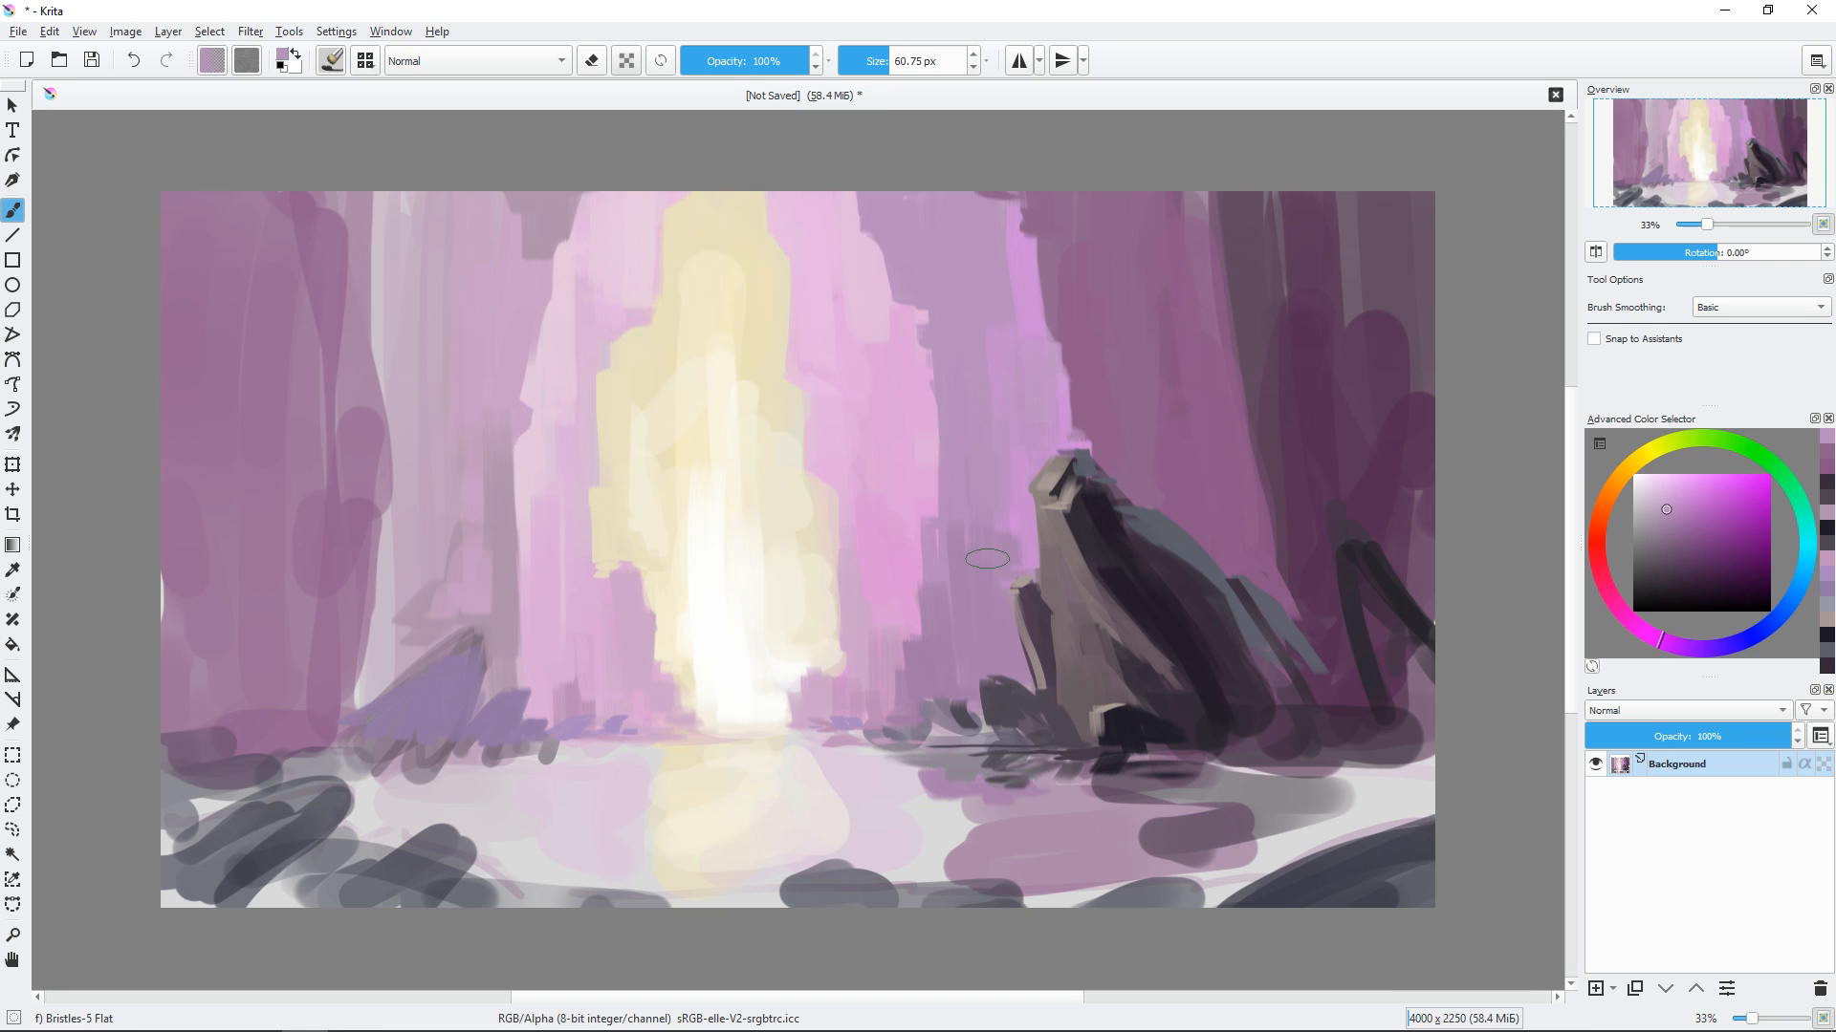
Repaint the left pinkish-grey column and the far-left purple wall with broad vertical strokes.
ctrl+click(535, 448)
ctrl+click(476, 495)
mouse_move(463, 521)
mouse_down()
mouse_move(401, 554)
mouse_move(421, 425)
mouse_up()
ctrl+click(368, 441)
click(1666, 641)
mouse_move(354, 223)
mouse_down()
mouse_move(324, 278)
mouse_move(352, 743)
mouse_up()
drag(173, 573, 172, 685)
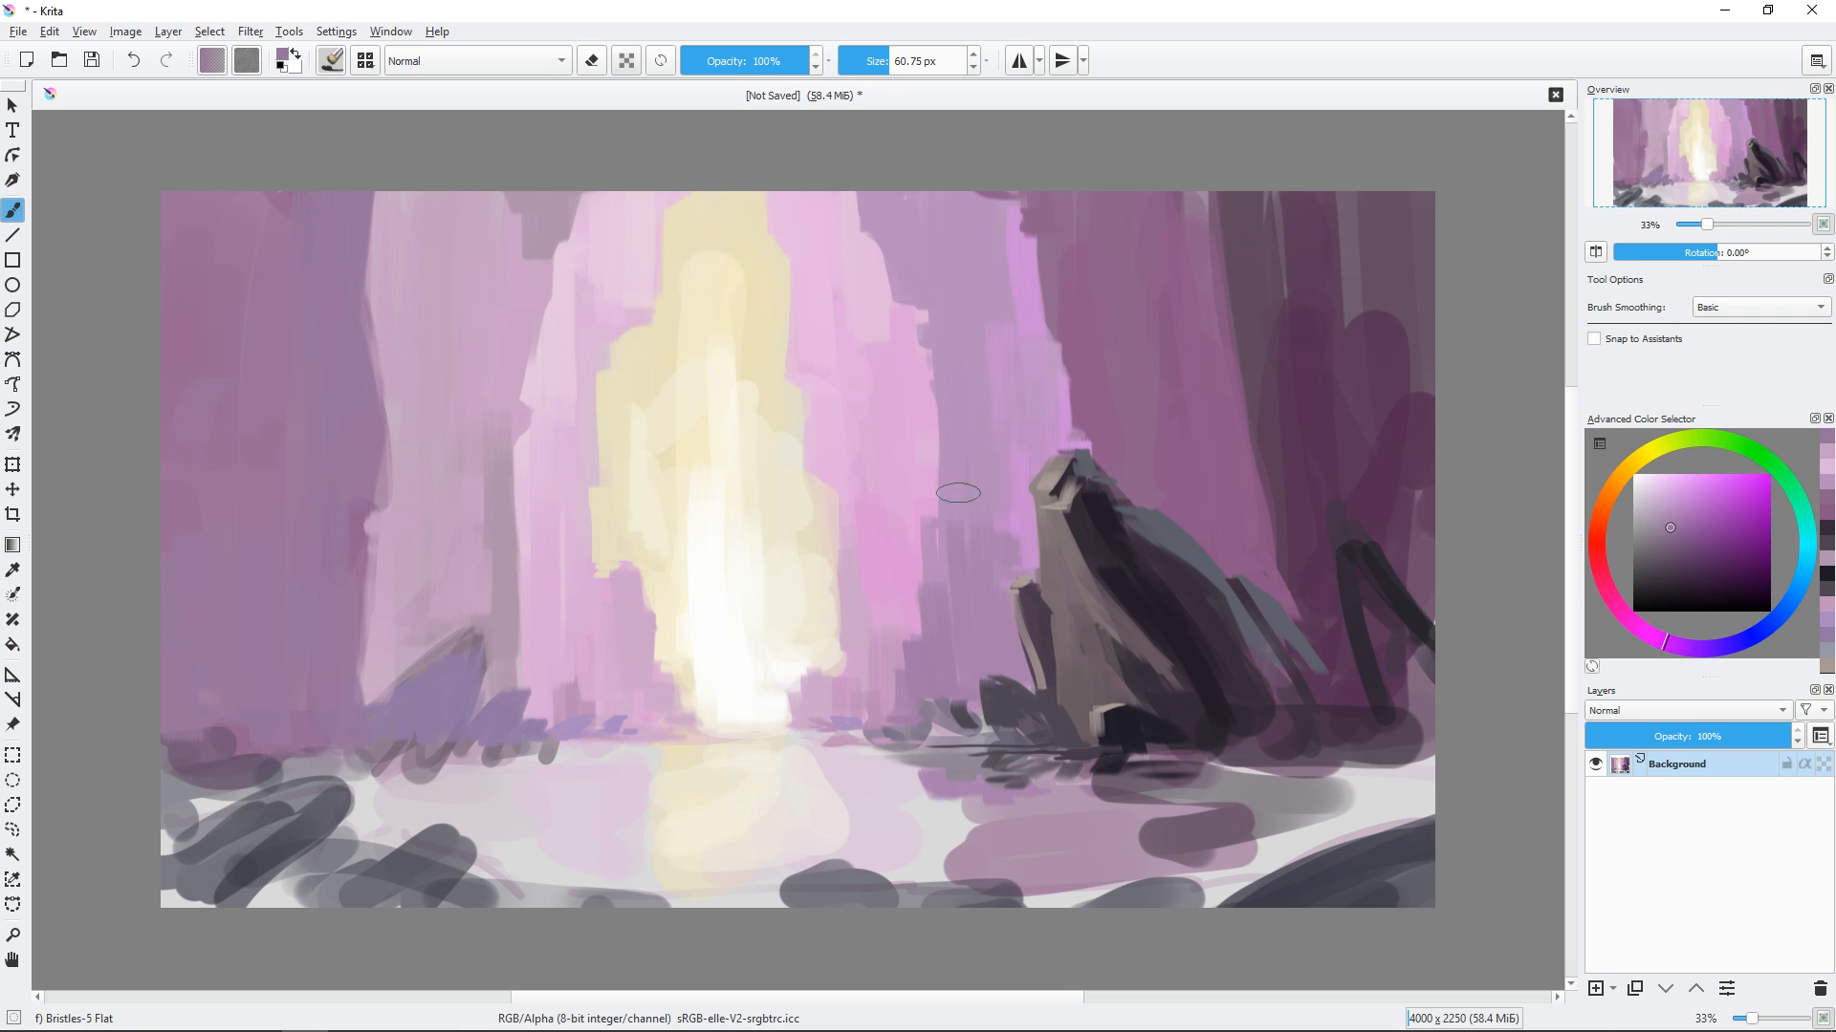
Cover the far-right wall with broad vertical strokes of dark greyish purple.
ctrl+click(1266, 294)
drag(1315, 251, 1338, 425)
click(1704, 648)
mouse_move(1271, 203)
mouse_down()
mouse_move(1438, 484)
mouse_move(1399, 533)
mouse_up()
drag(1300, 481, 1299, 481)
ctrl+click(1356, 336)
ctrl+click(1382, 438)
drag(1357, 337, 1424, 597)
drag(1425, 597, 1432, 215)
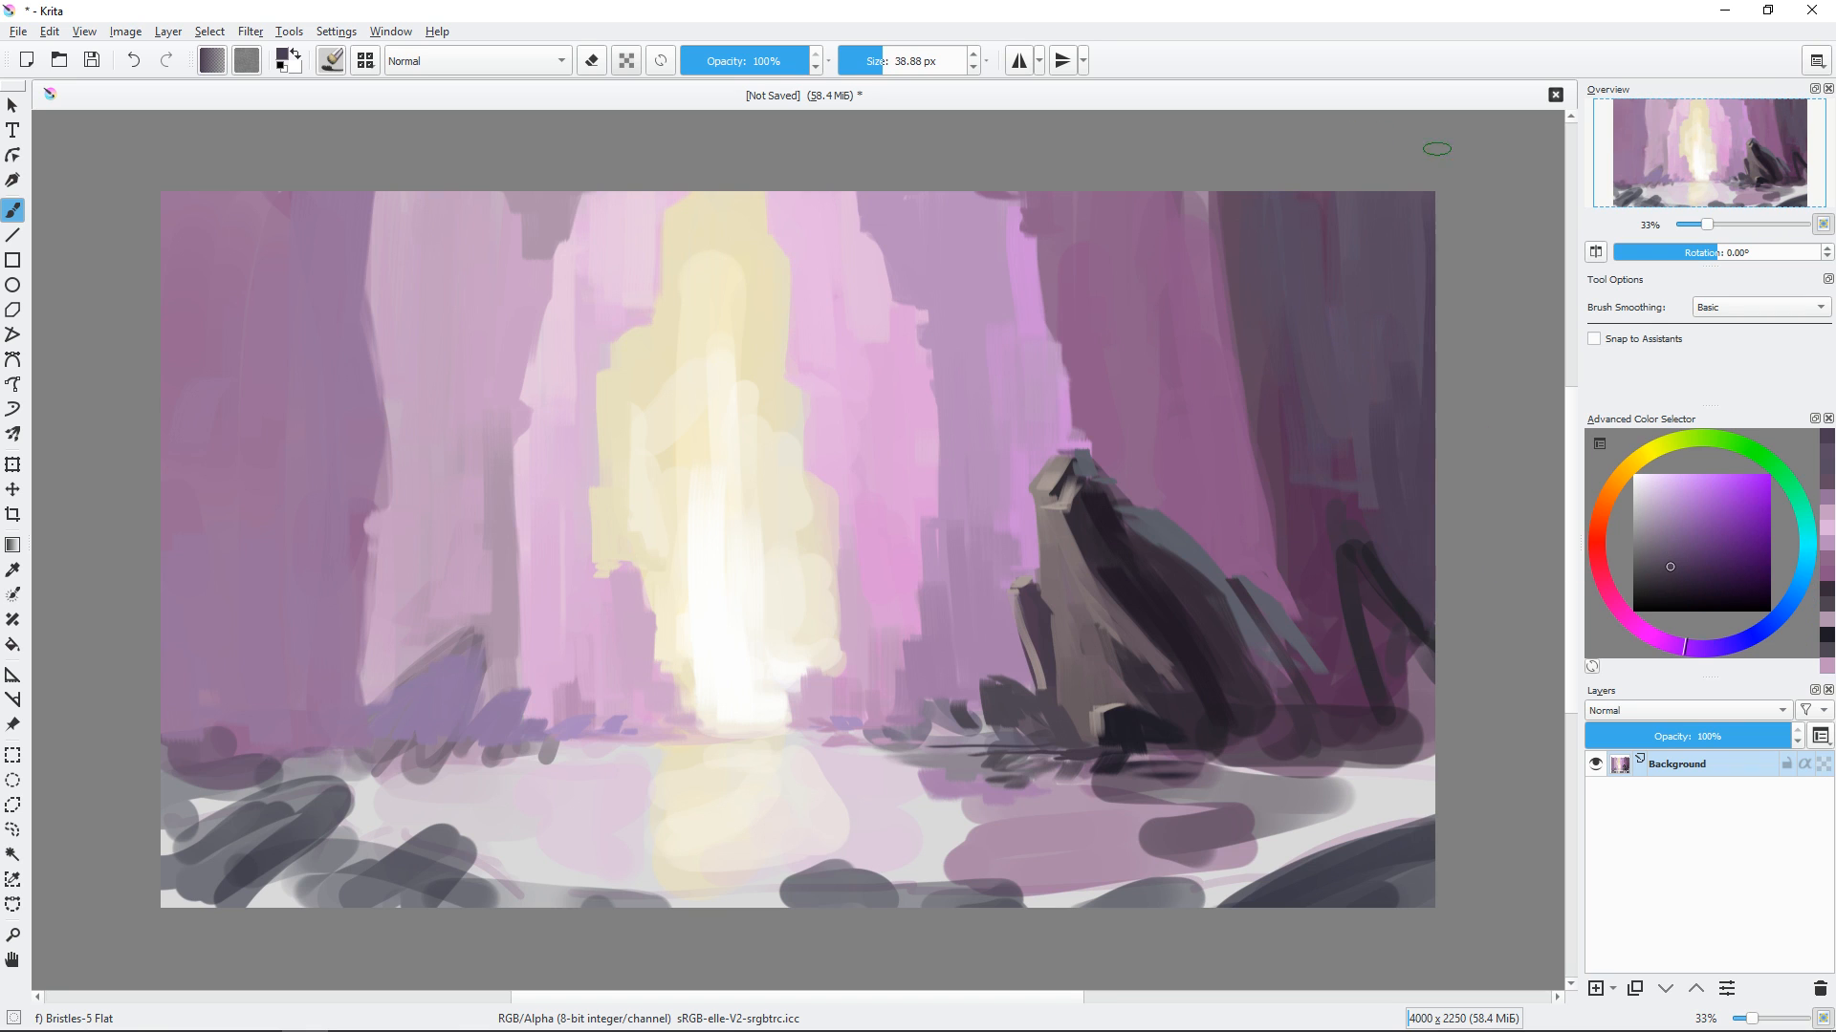
Refine the dark right wall's left edge and add vertical tonal variations across it with sampled purples.
drag(1319, 522, 1329, 522)
ctrl+click(1323, 525)
mouse_move(1323, 511)
mouse_down()
mouse_move(1322, 585)
mouse_move(1318, 409)
mouse_up()
drag(1272, 524, 1262, 524)
ctrl+click(1259, 506)
drag(1247, 368, 1203, 178)
ctrl+click(1382, 258)
mouse_move(1346, 227)
mouse_down()
mouse_move(1371, 187)
mouse_move(1450, 515)
mouse_up()
ctrl+click(1381, 337)
drag(1381, 340, 1374, 478)
Repaint the wall at the lower far right in deep plum and define the dark sloping rock at the canvas edge.
ctrl+click(1360, 571)
mouse_move(1363, 574)
mouse_down()
mouse_move(1418, 655)
mouse_move(1361, 627)
mouse_move(1365, 698)
mouse_up()
ctrl+click(1334, 594)
ctrl+click(1415, 619)
mouse_move(1373, 554)
mouse_down()
mouse_move(1443, 709)
mouse_move(1326, 679)
mouse_up()
ctrl+click(1346, 516)
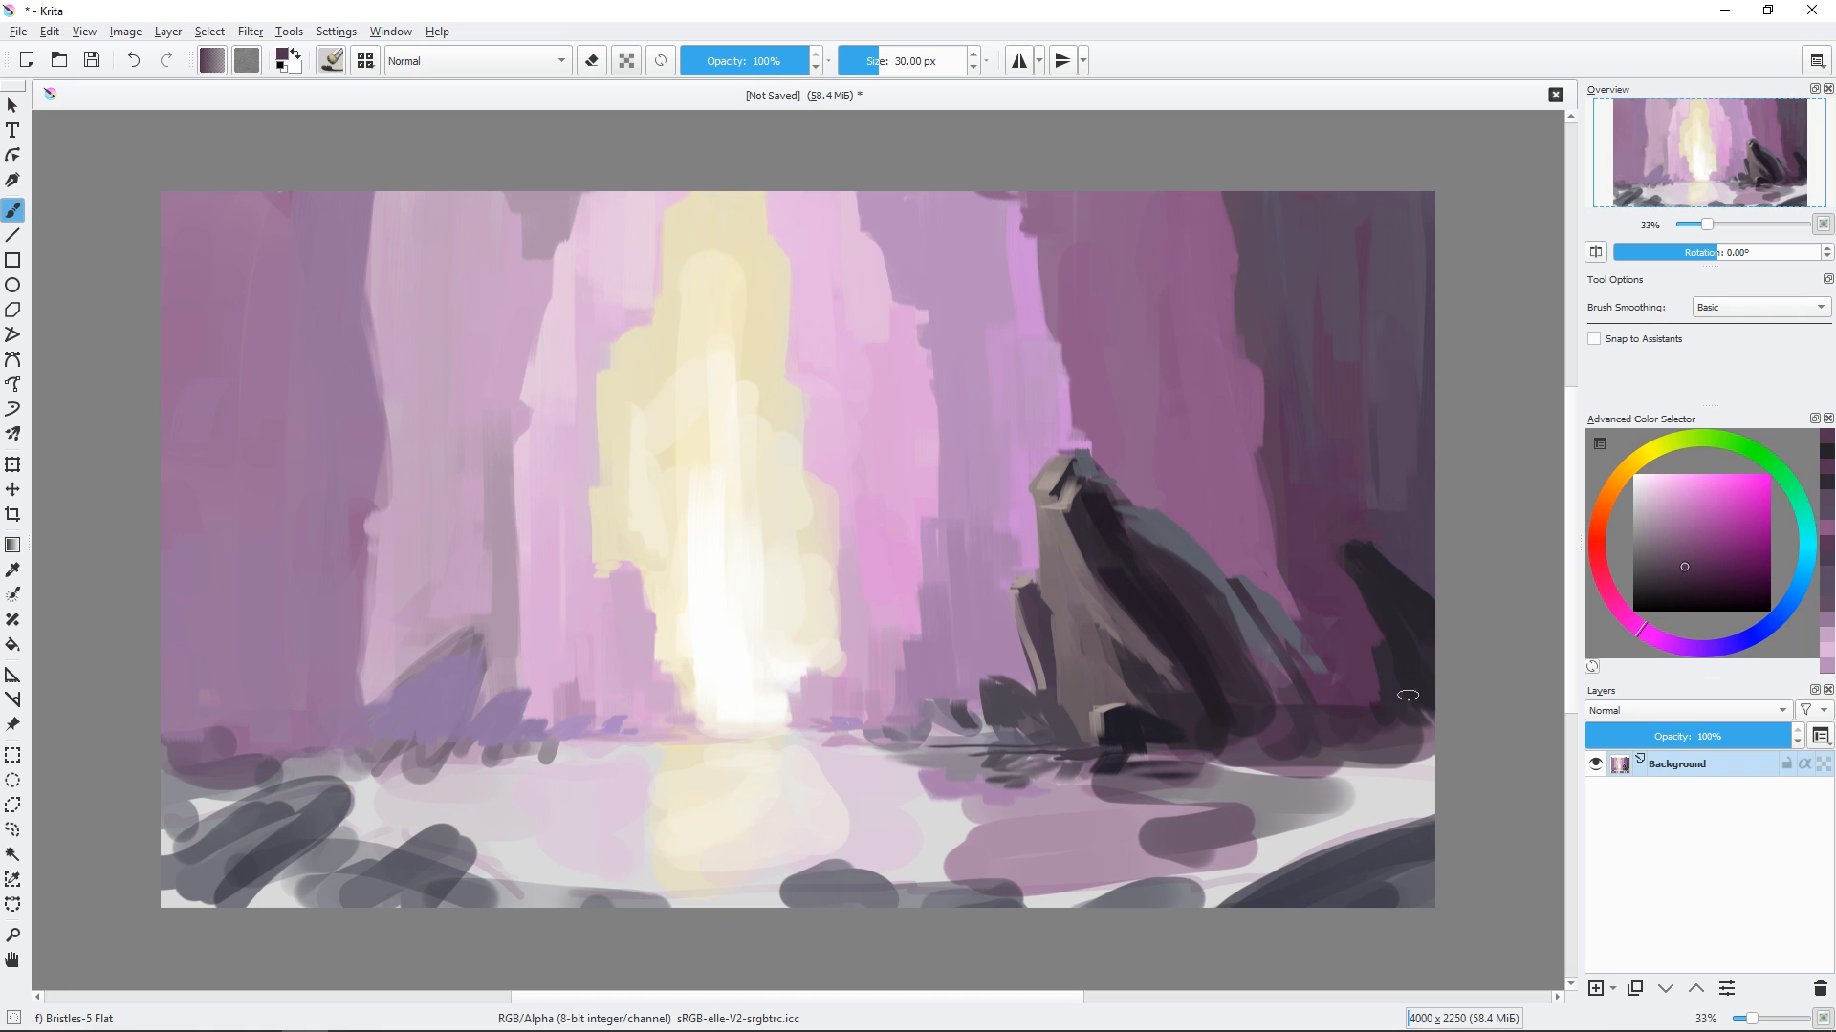
Paint near-black low rocks at the foot of the large rock's right slope.
ctrl+click(1217, 694)
mouse_move(1216, 661)
mouse_down()
mouse_move(1253, 706)
mouse_move(1306, 716)
mouse_up()
ctrl+click(1233, 684)
click(1672, 596)
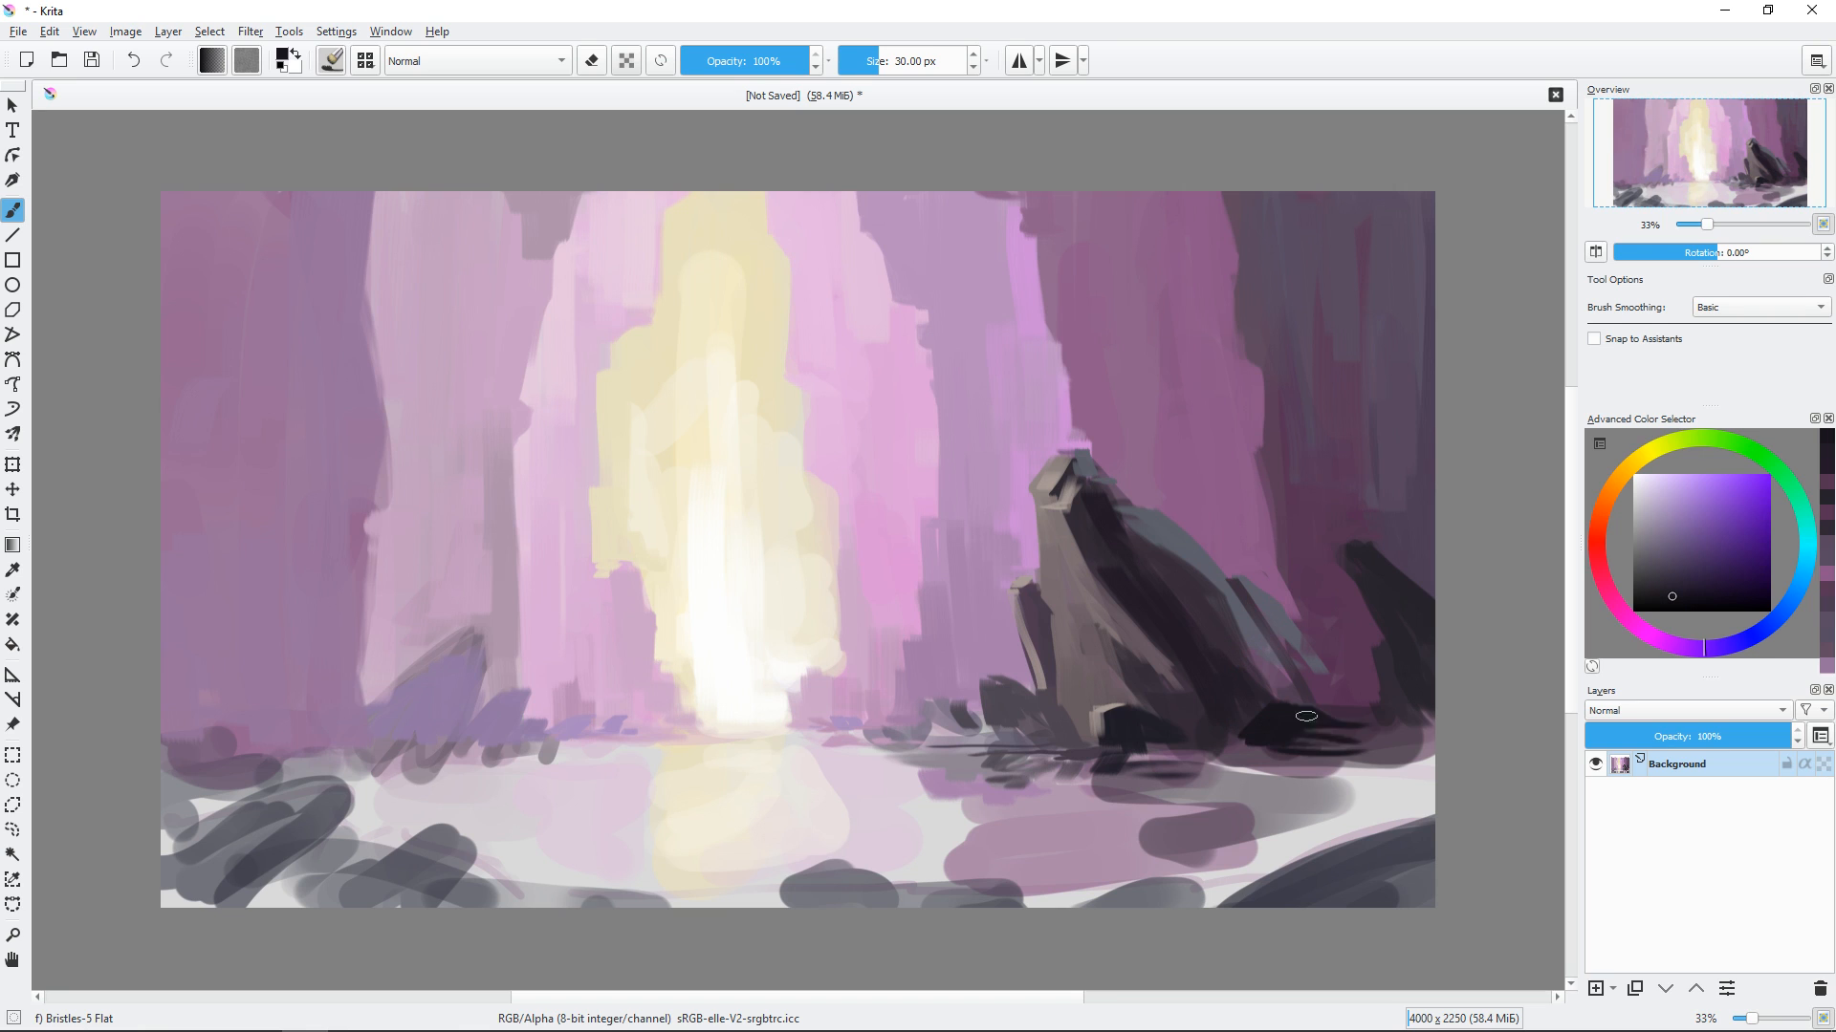
Paint pointed dark purple rocks rising at the canvas's left edge in front of the wall.
ctrl+click(1113, 574)
drag(525, 623, 525, 589)
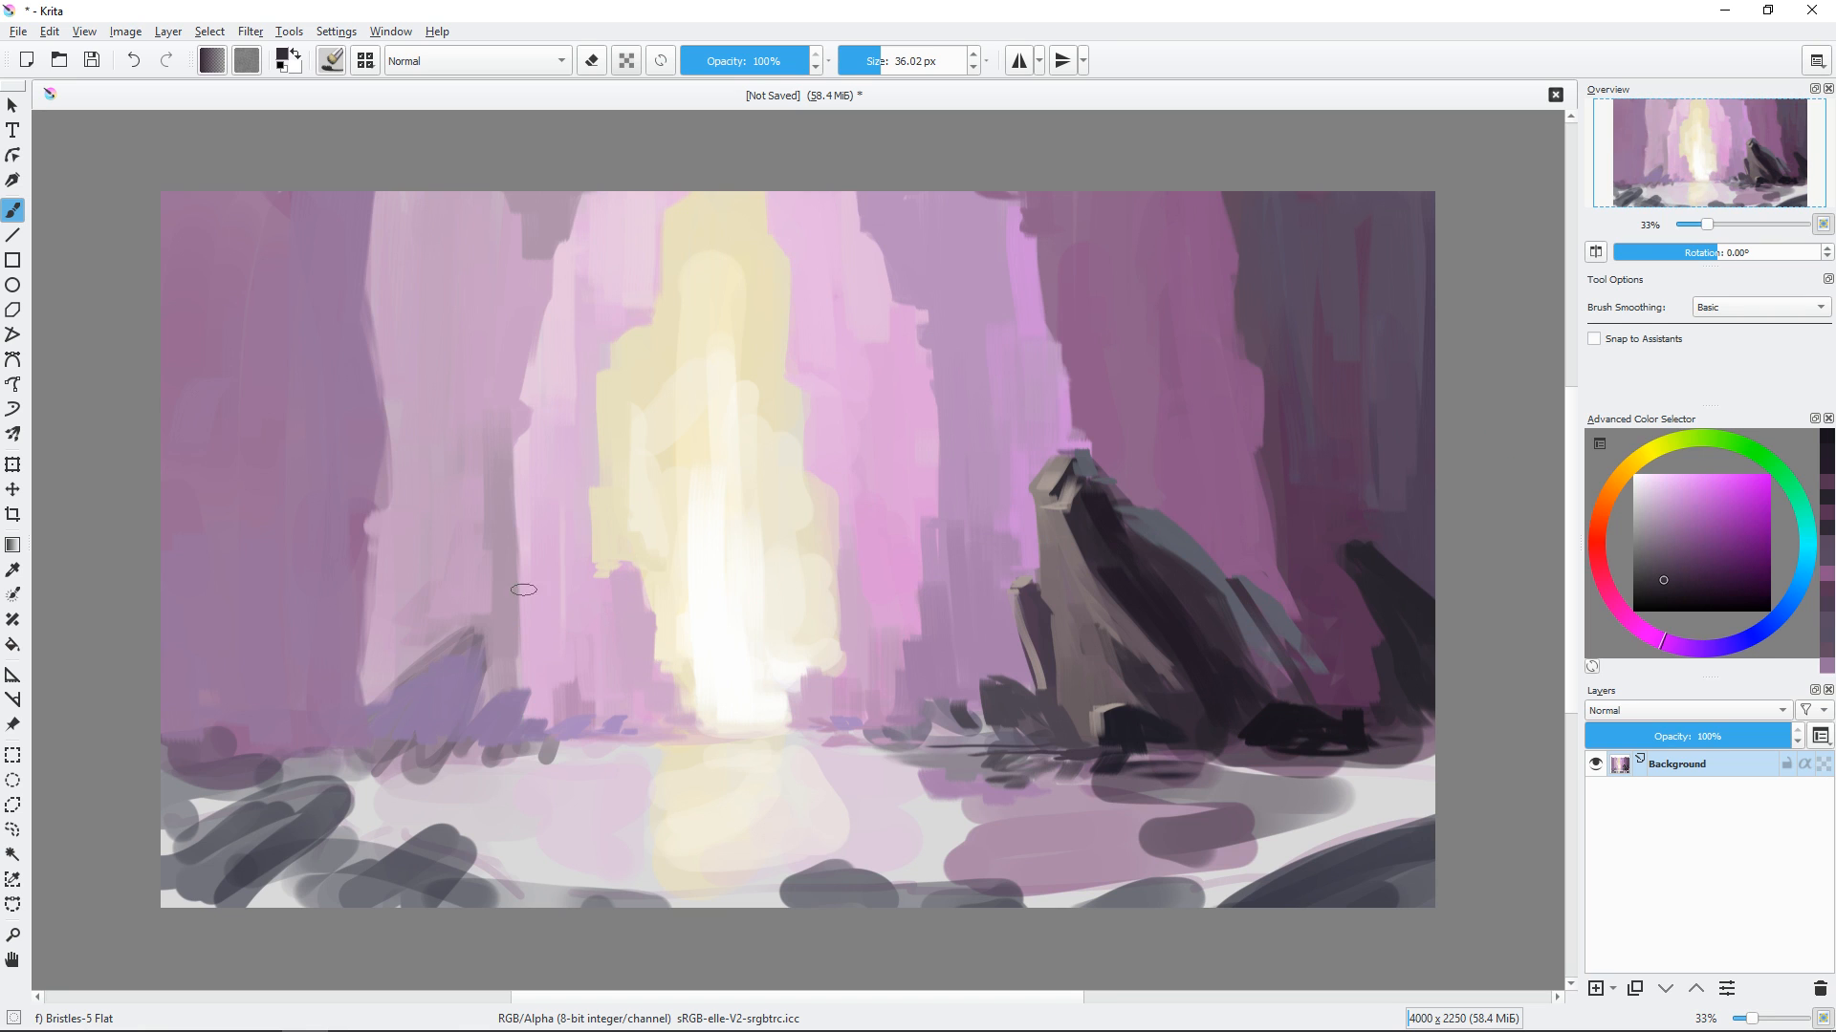
mouse_move(302, 652)
mouse_down()
mouse_move(188, 734)
mouse_move(230, 770)
mouse_move(258, 765)
mouse_up()
click(1668, 562)
click(1711, 648)
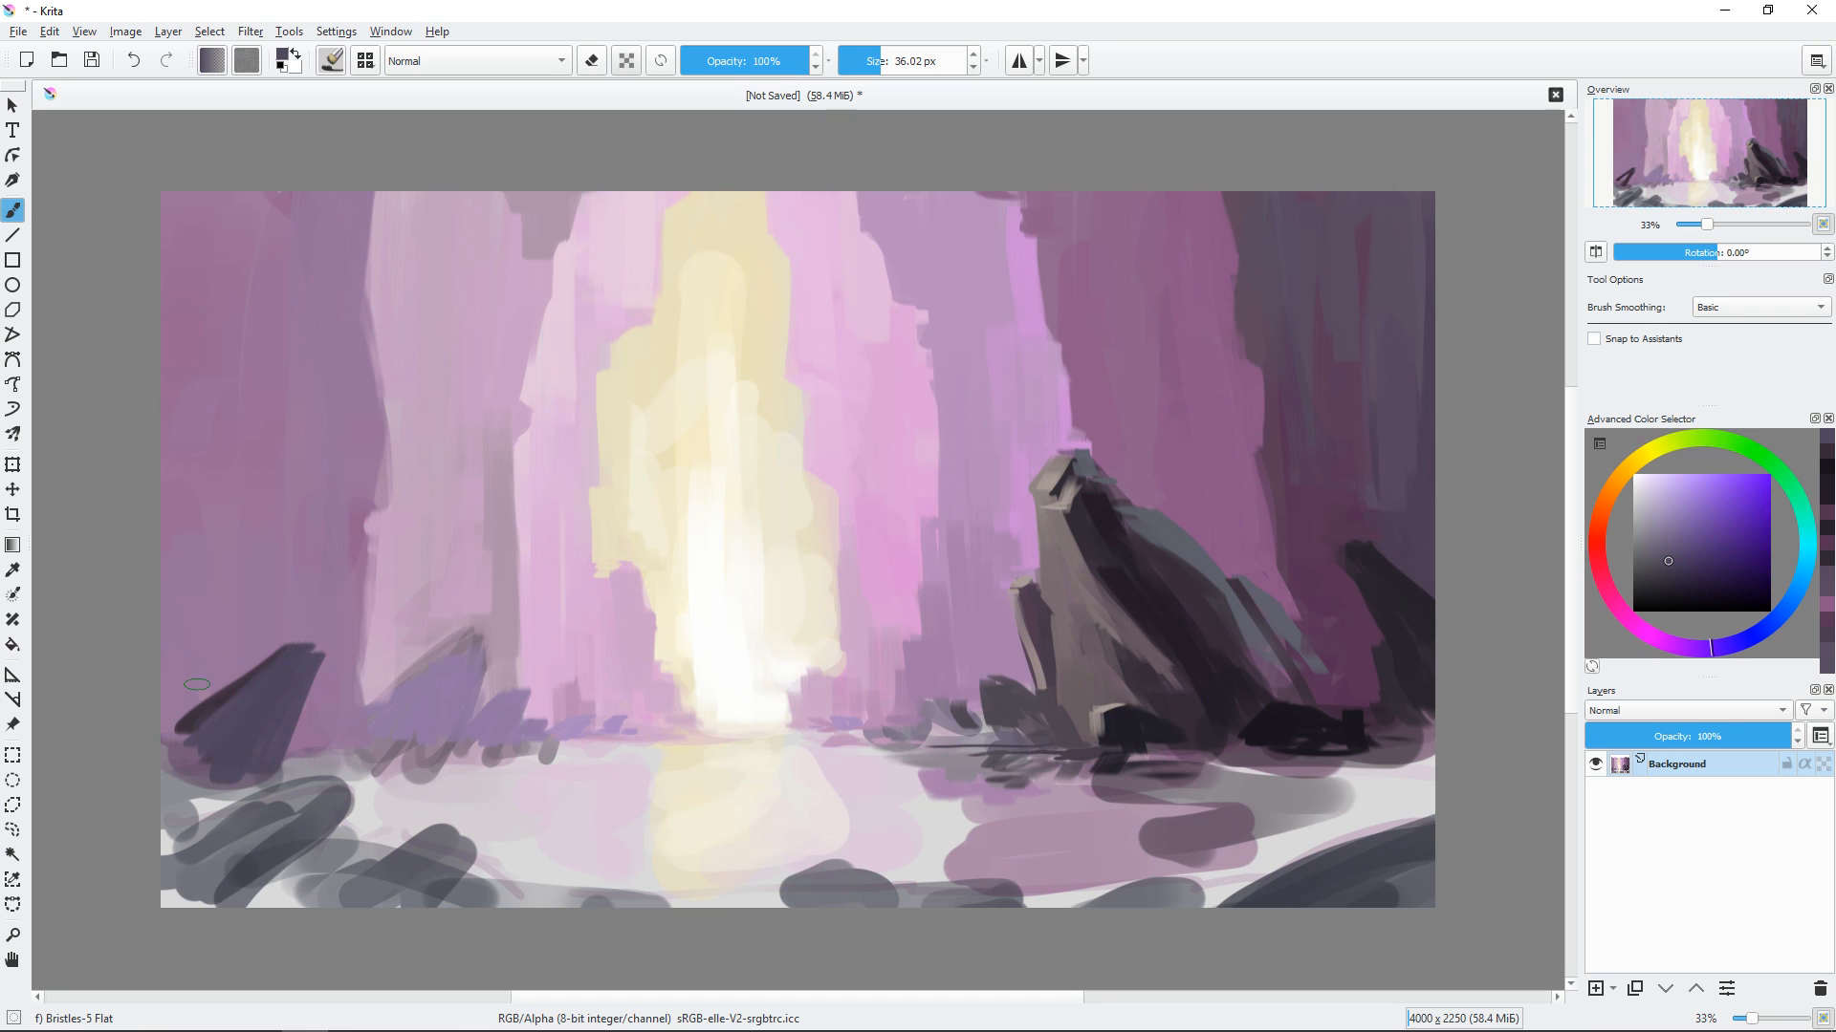
drag(212, 665, 161, 736)
Fill the lower-left foreground rock with dark violet diagonal strokes and blend it into the rocks above.
click(1675, 570)
drag(319, 755, 172, 830)
drag(321, 761, 196, 898)
drag(211, 842, 169, 903)
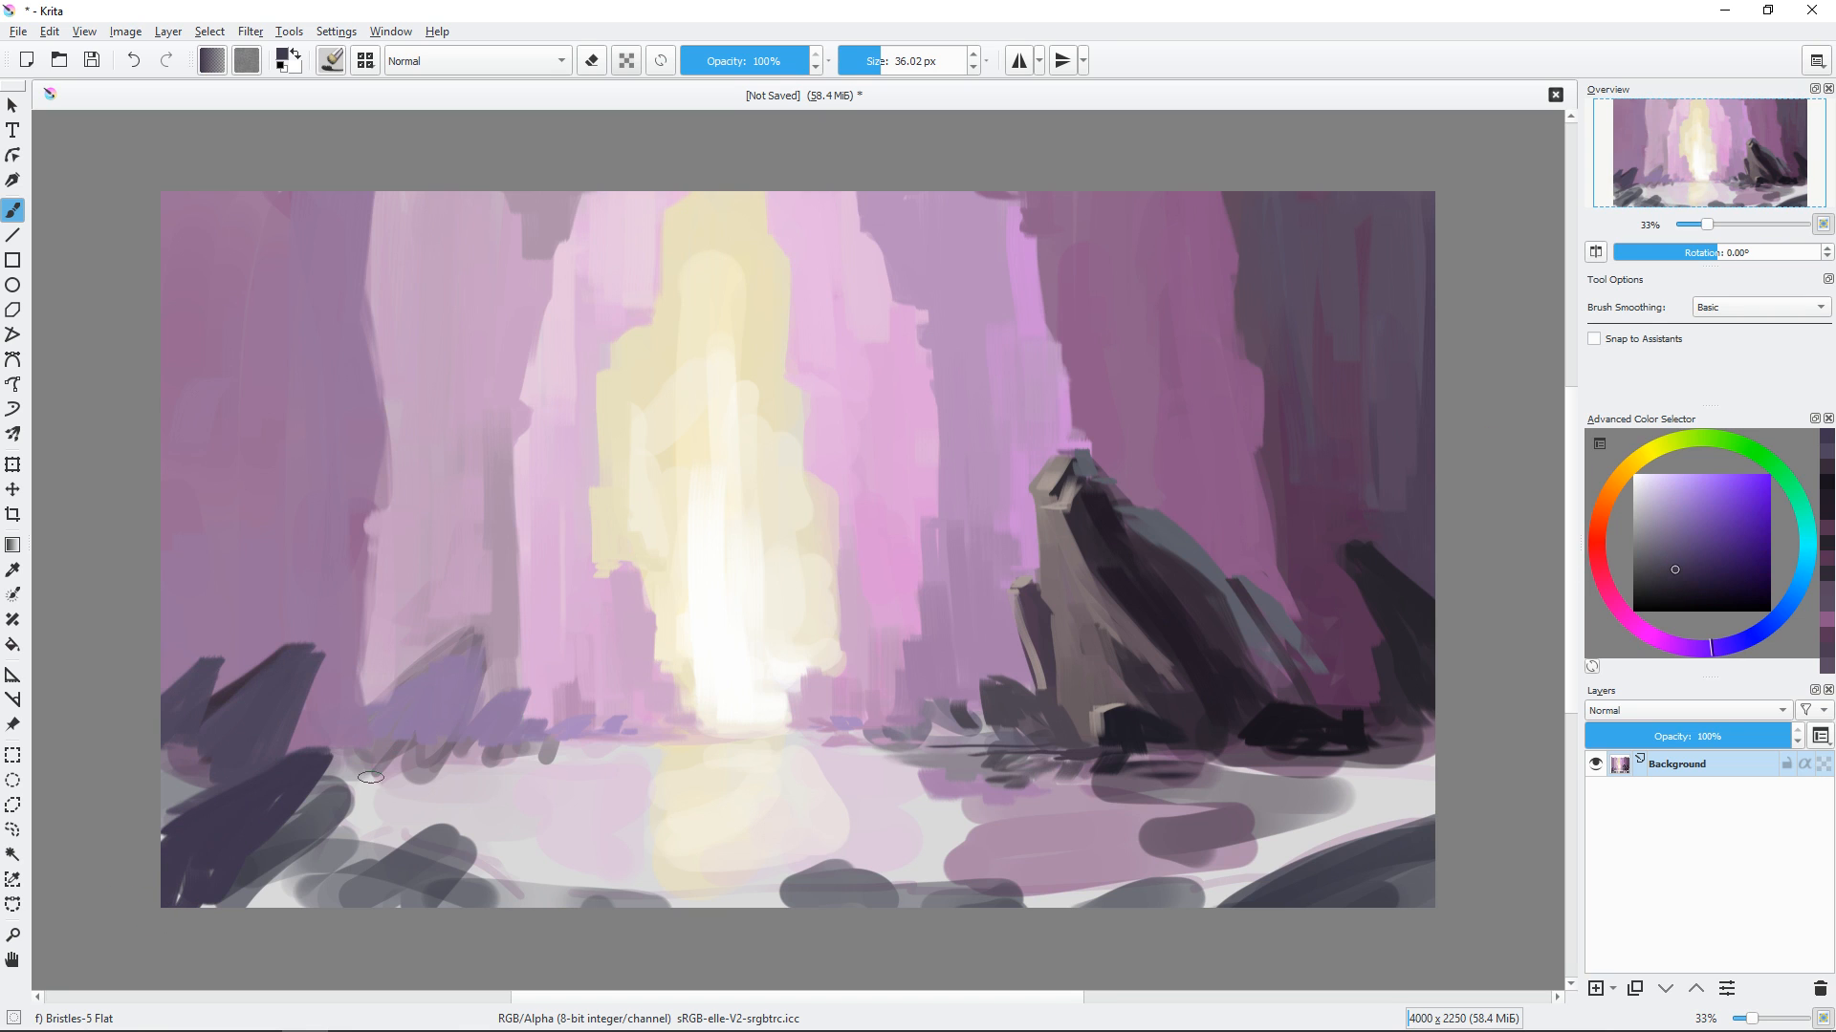
ctrl+click(227, 728)
drag(207, 744, 170, 809)
Paint violet reflections below the distant left rocks and draw a thin waterline toward the central light.
ctrl+click(457, 703)
mouse_move(466, 762)
mouse_down()
mouse_move(421, 768)
mouse_move(452, 797)
mouse_up()
ctrl+click(572, 731)
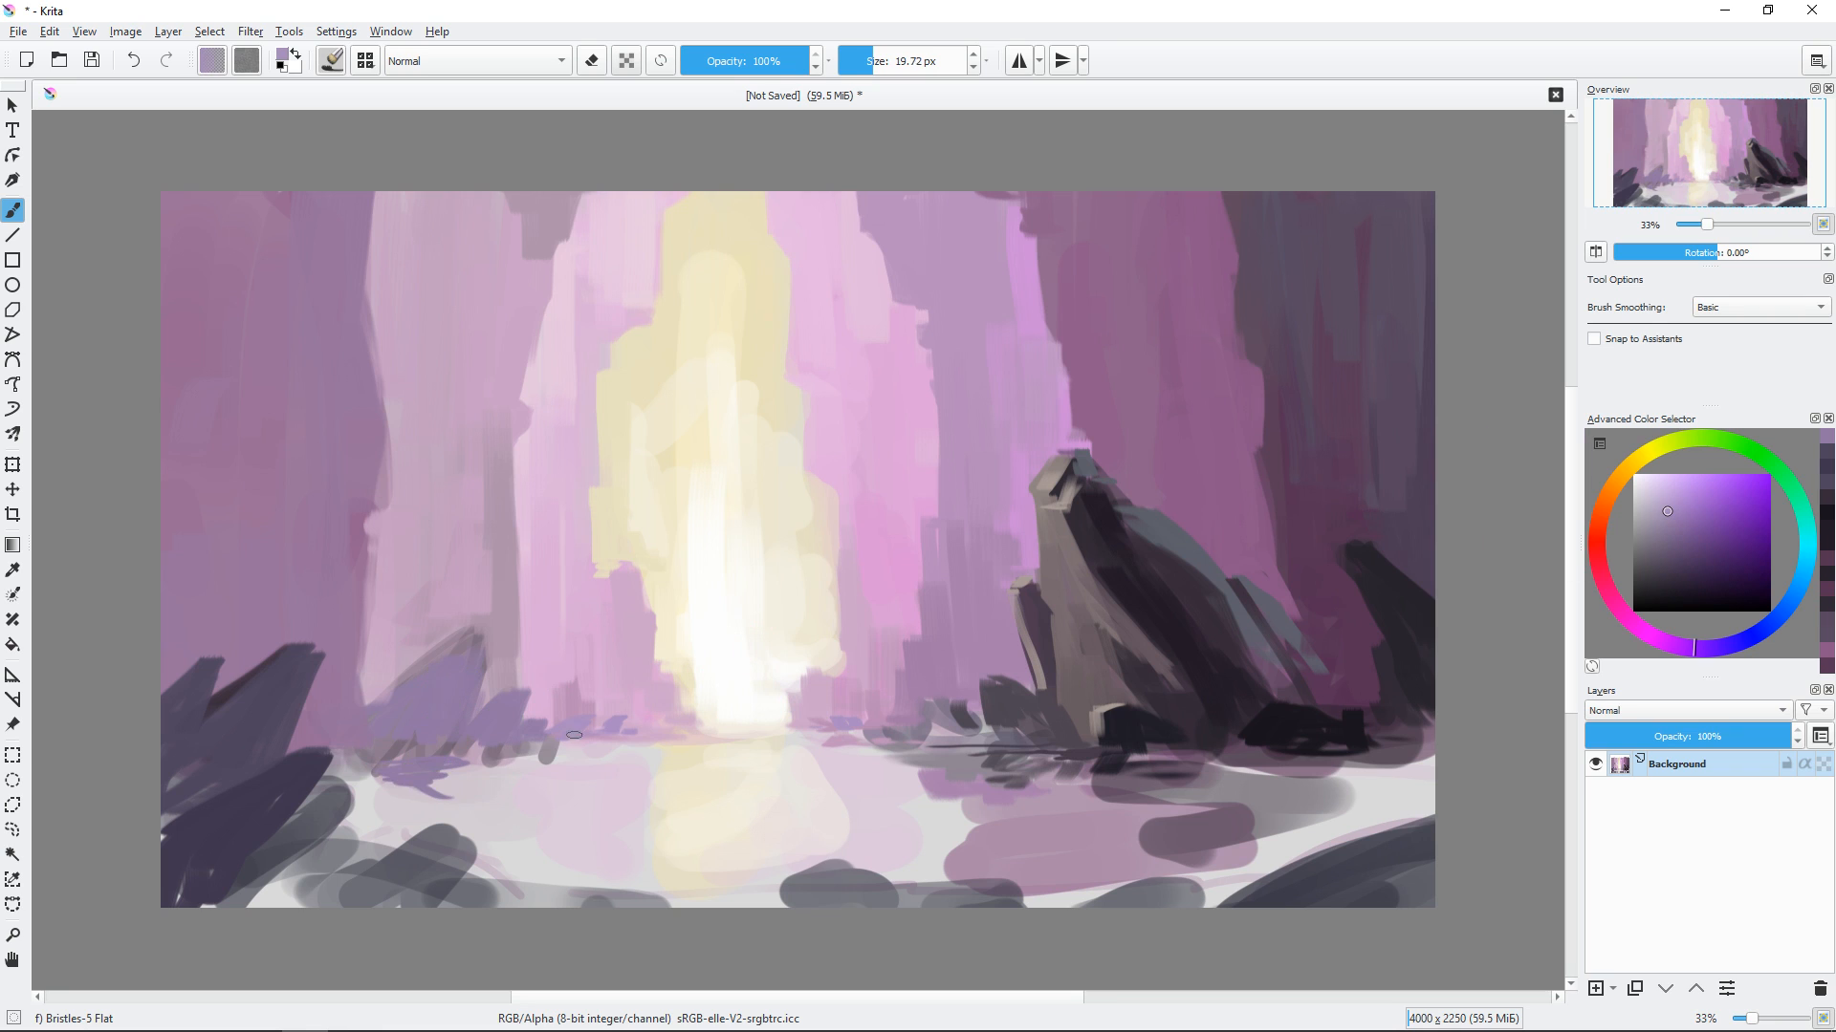
click(1669, 553)
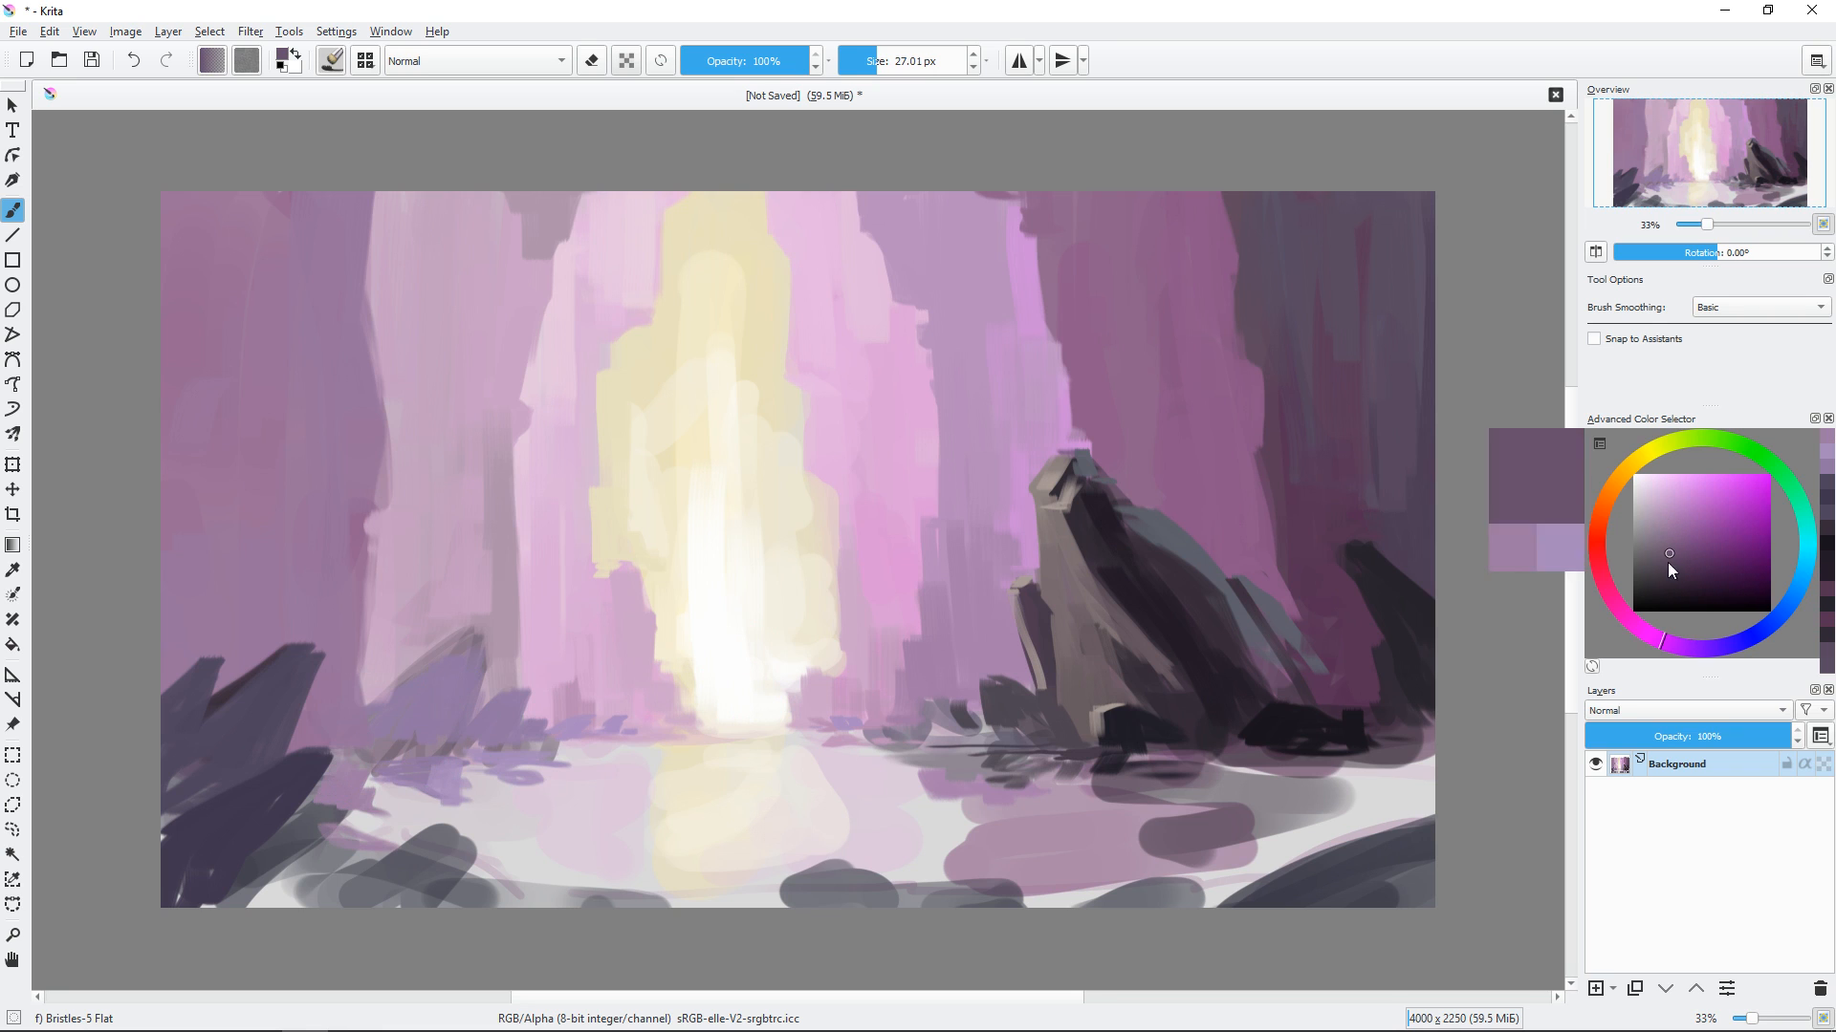
drag(377, 762, 698, 736)
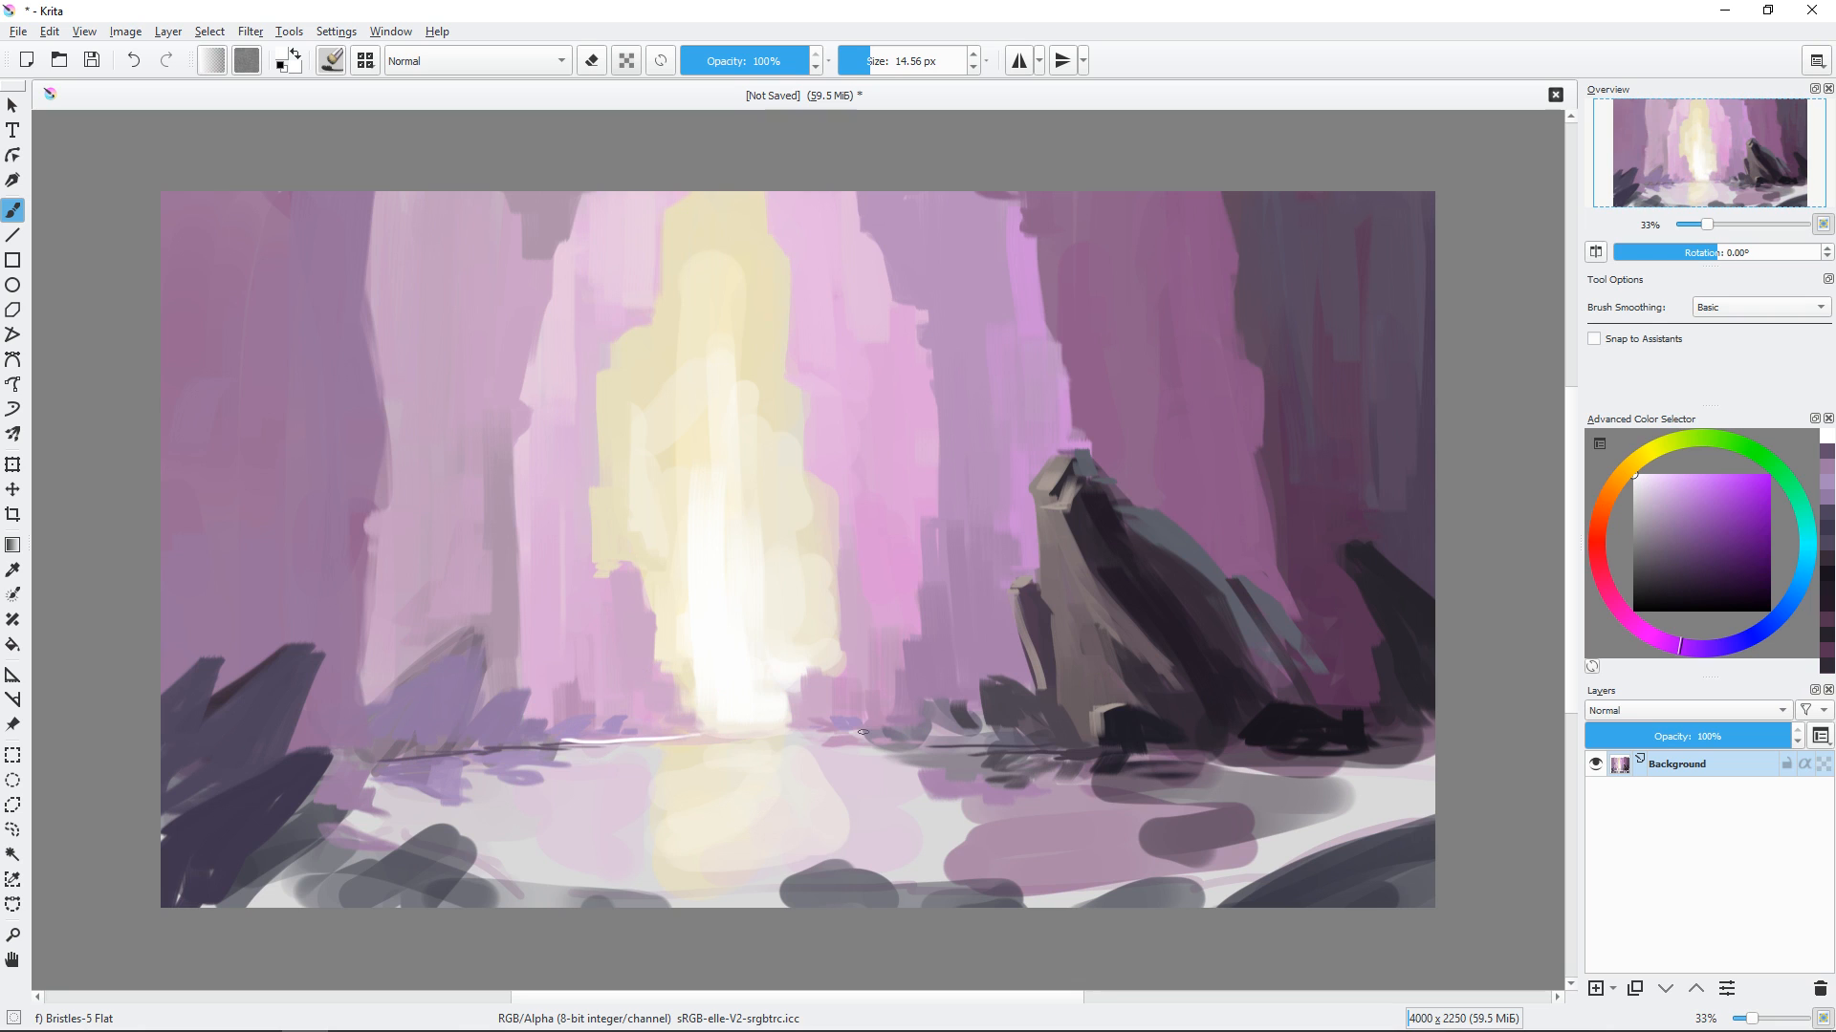
Darken the waterline under the large rock and paint mauve vertical reflections in the water below it.
ctrl+click(1202, 757)
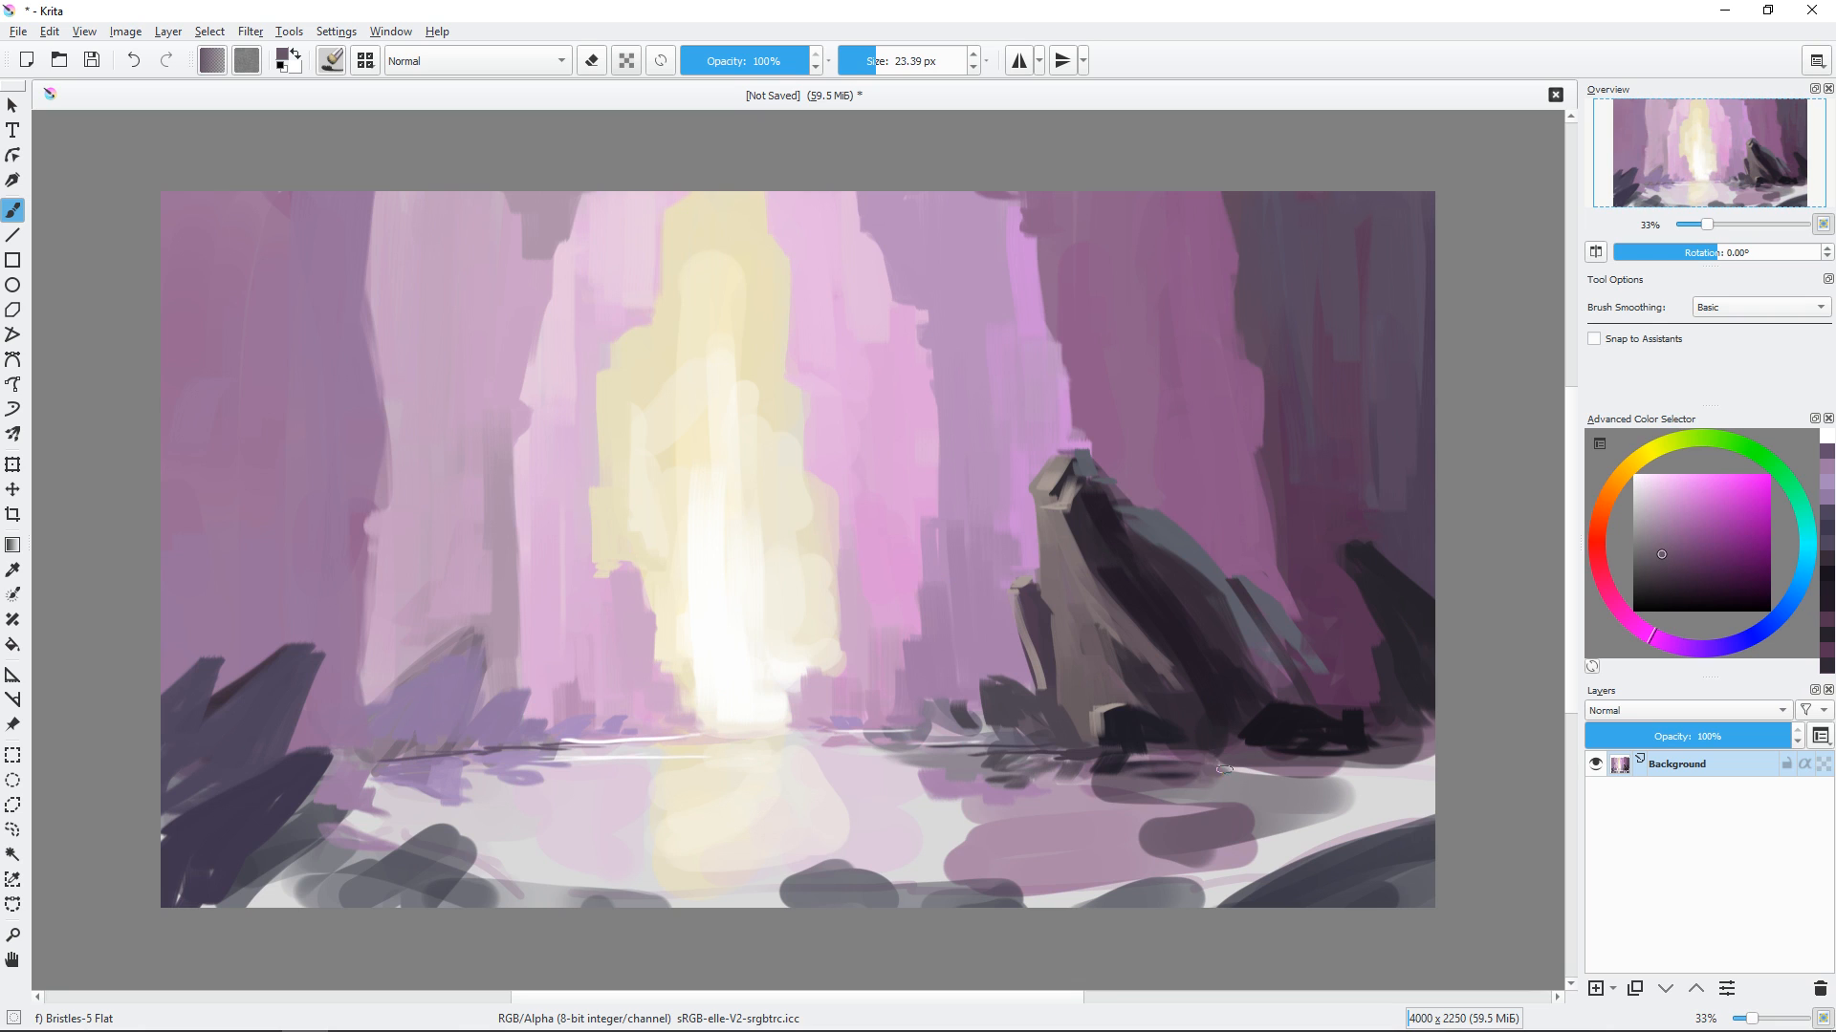
drag(1099, 755, 1210, 754)
click(1694, 531)
ctrl+click(958, 776)
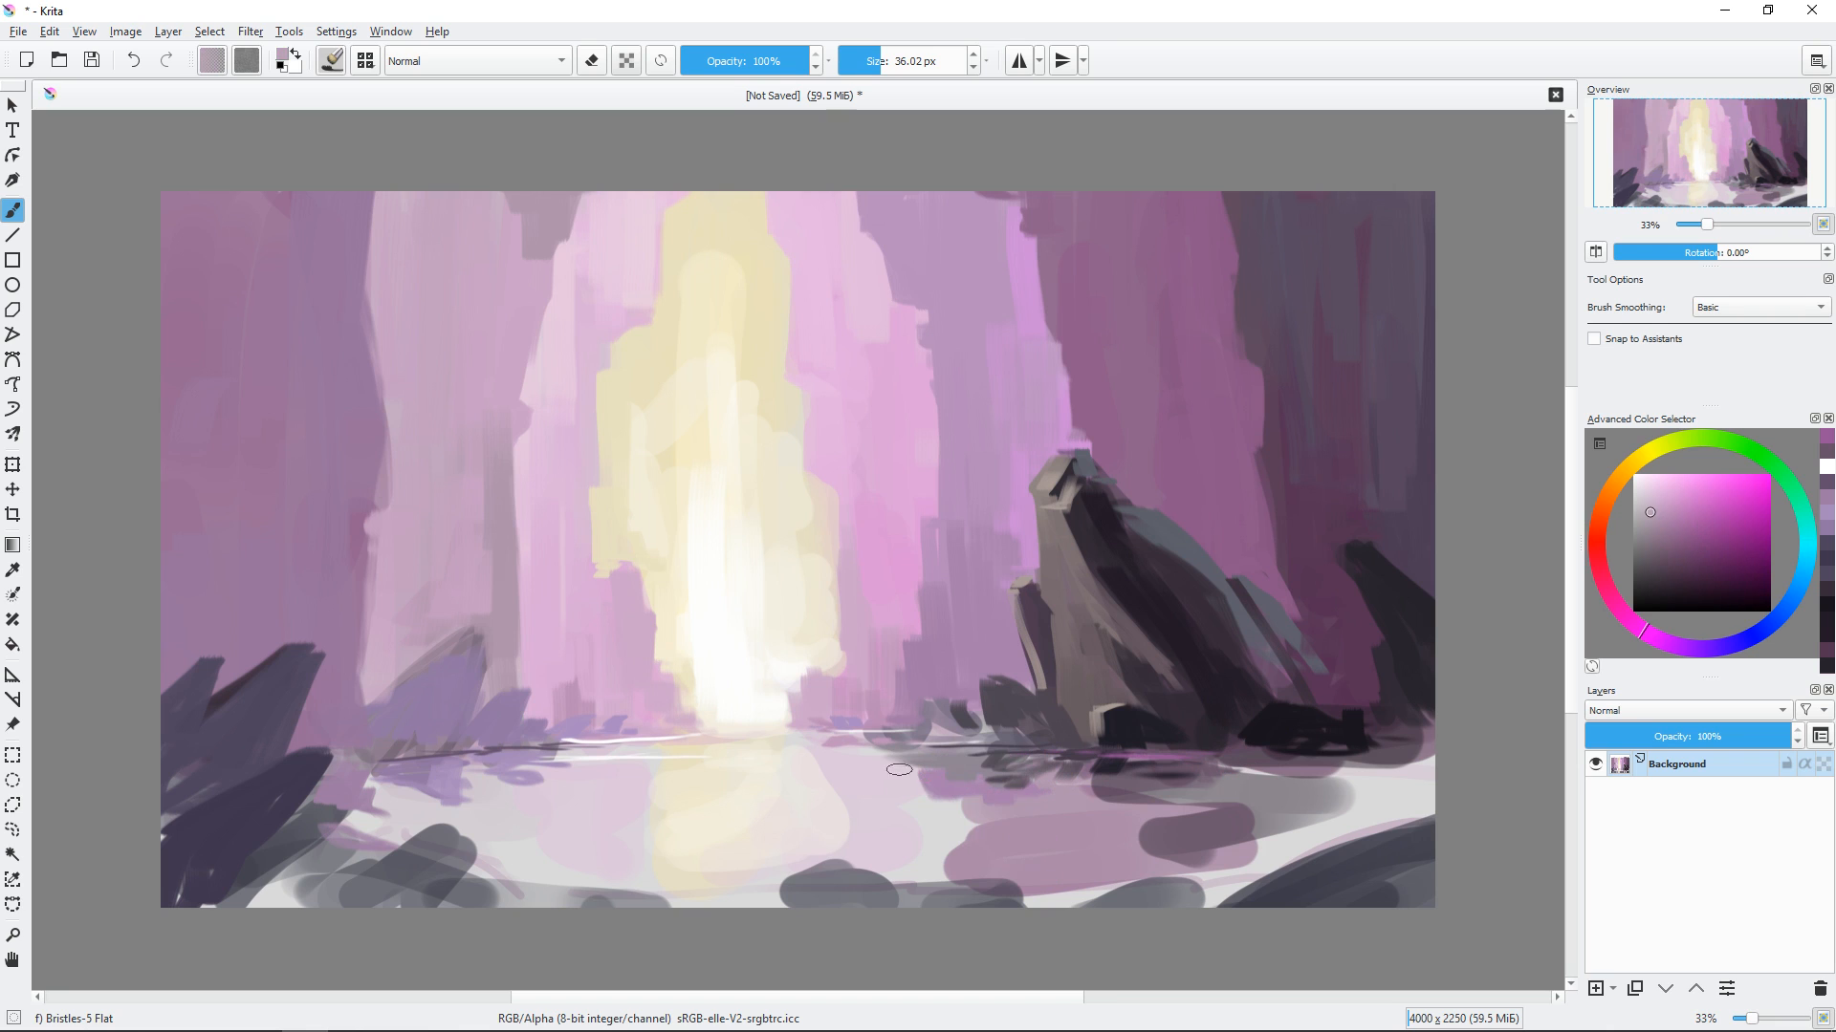
drag(900, 768, 1050, 919)
ctrl+click(1125, 860)
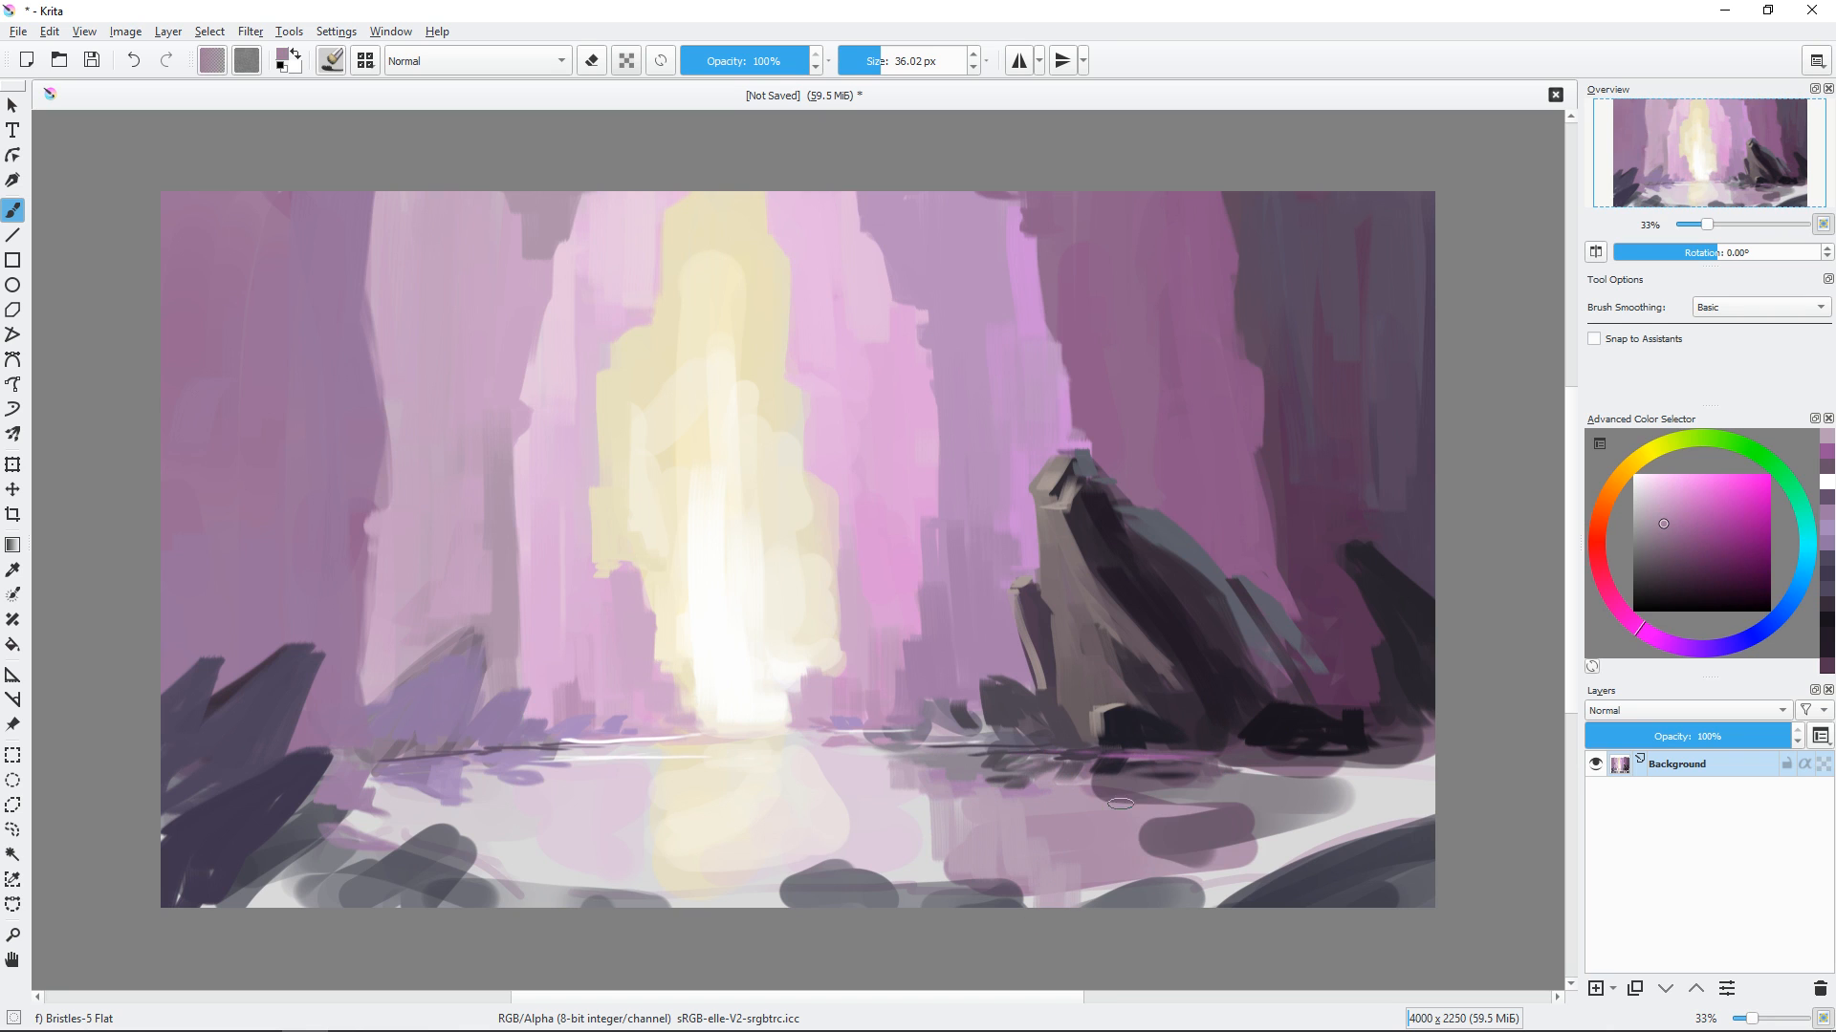
drag(1141, 843, 1202, 867)
Add dark greyish-purple vertical reflections of the large rock in the water.
ctrl+click(1096, 745)
drag(1078, 776, 1075, 803)
drag(1153, 792, 1160, 903)
drag(1193, 794, 1195, 899)
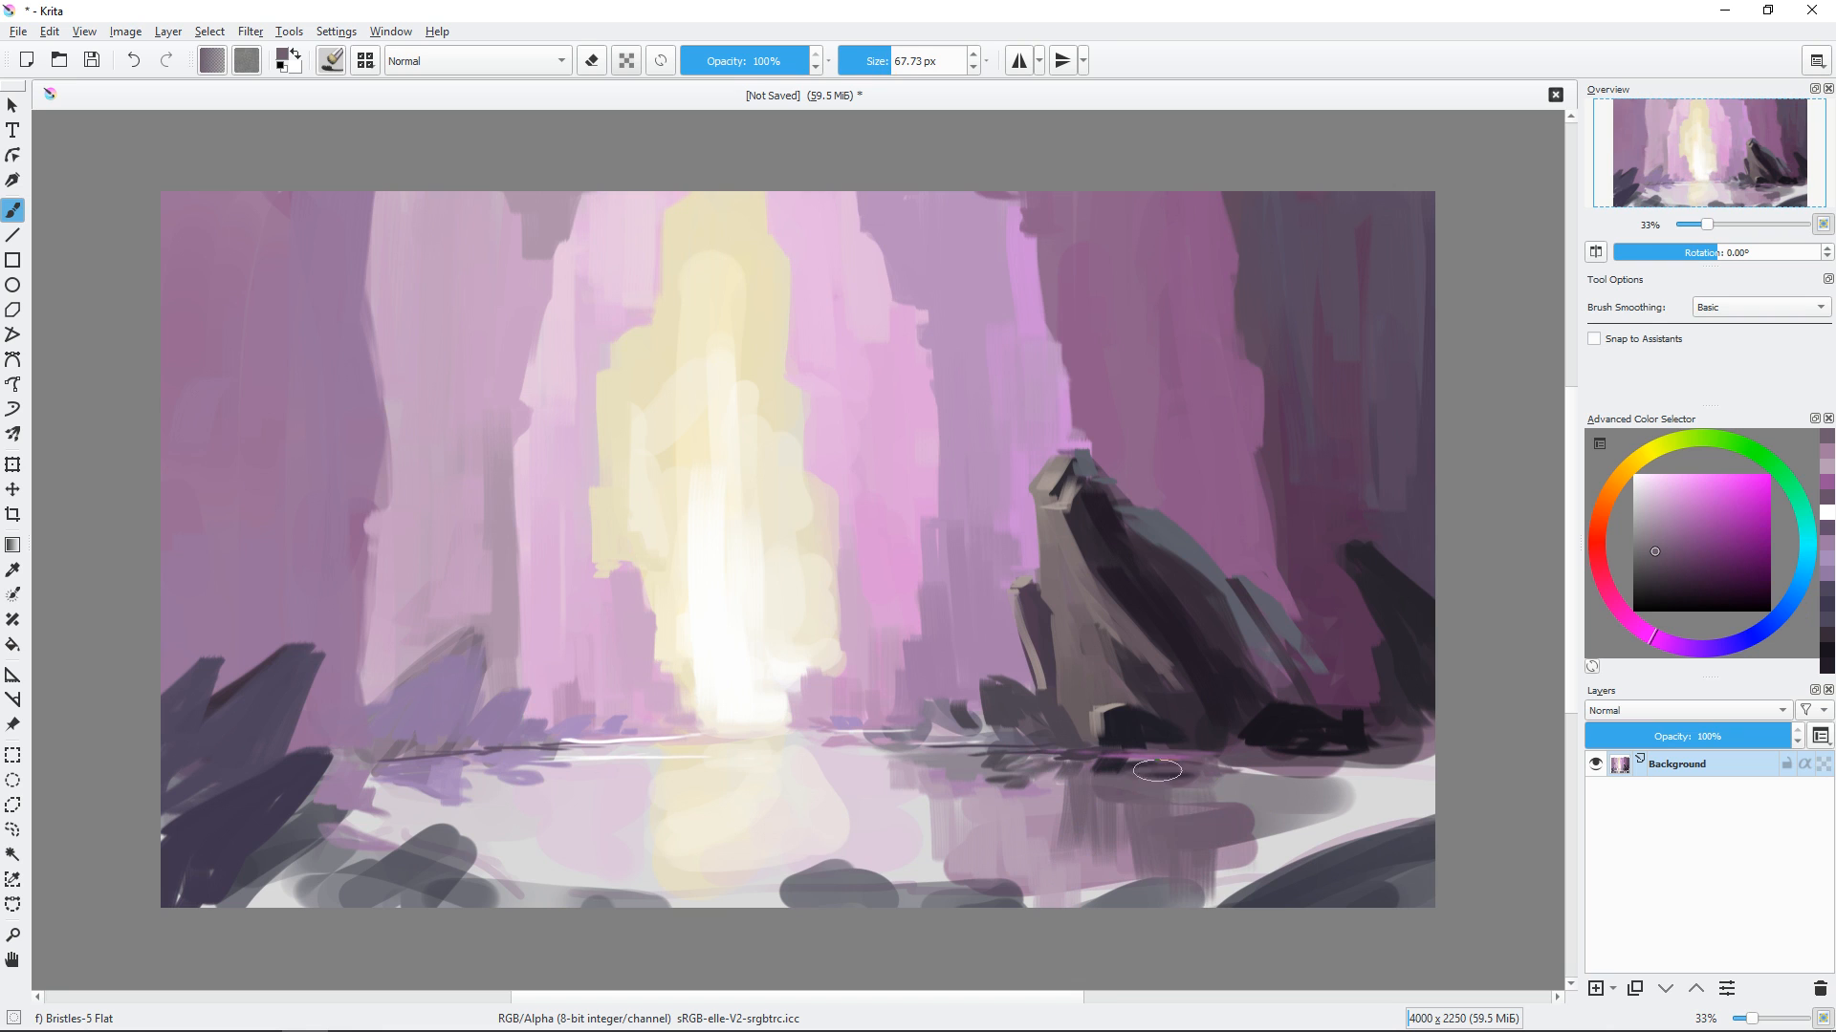
ctrl+click(1113, 764)
drag(1133, 765, 1129, 894)
Deepen the large rock's reflection with near-black vertical strokes and extend it beneath the low rocks on its right.
ctrl+click(1168, 741)
drag(1208, 763, 1212, 865)
mouse_move(1152, 768)
mouse_down()
mouse_move(1278, 766)
mouse_move(1286, 807)
mouse_up()
mouse_move(1243, 770)
mouse_down()
mouse_move(1264, 839)
mouse_move(1274, 828)
mouse_up()
drag(1361, 729, 1328, 728)
ctrl+click(1243, 803)
drag(1169, 794, 1172, 843)
drag(1247, 796, 1276, 888)
drag(1291, 818, 1294, 877)
ctrl+click(1360, 691)
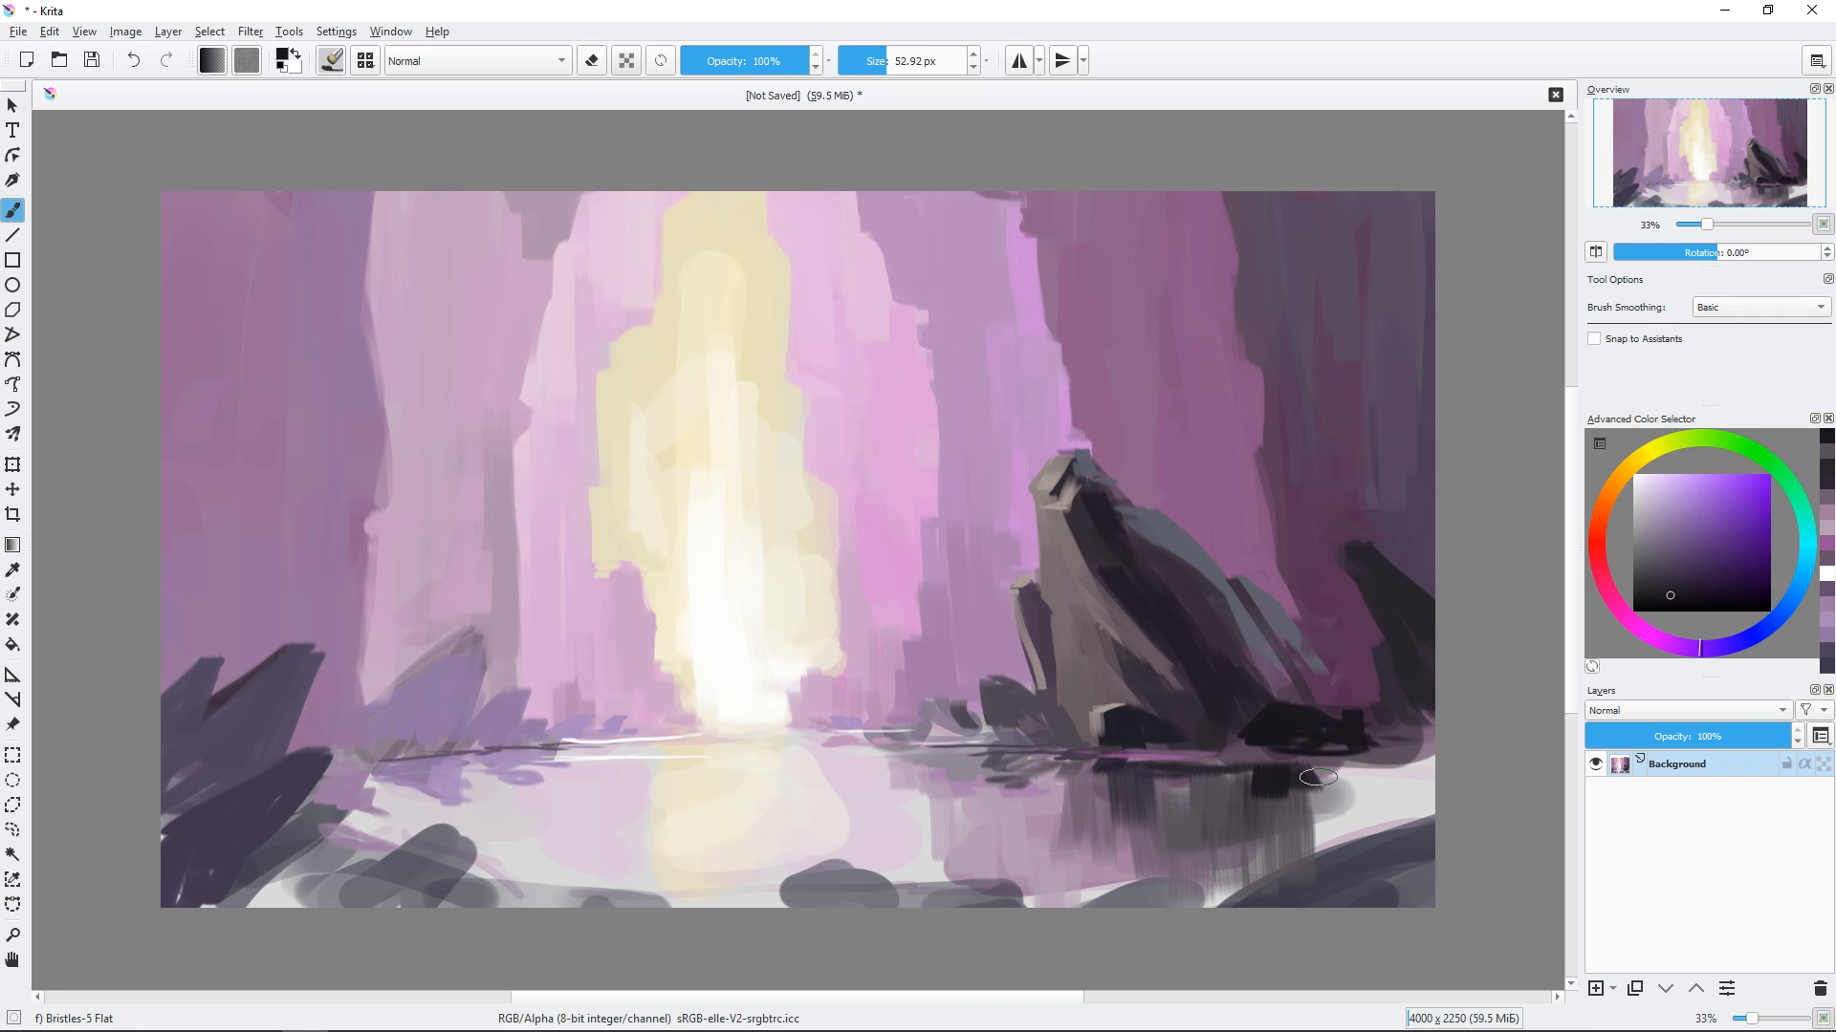
Paint pink vertical reflections on both sides of the central light and a near-white reflection of the shaft in the water.
ctrl+click(884, 794)
drag(884, 775, 860, 880)
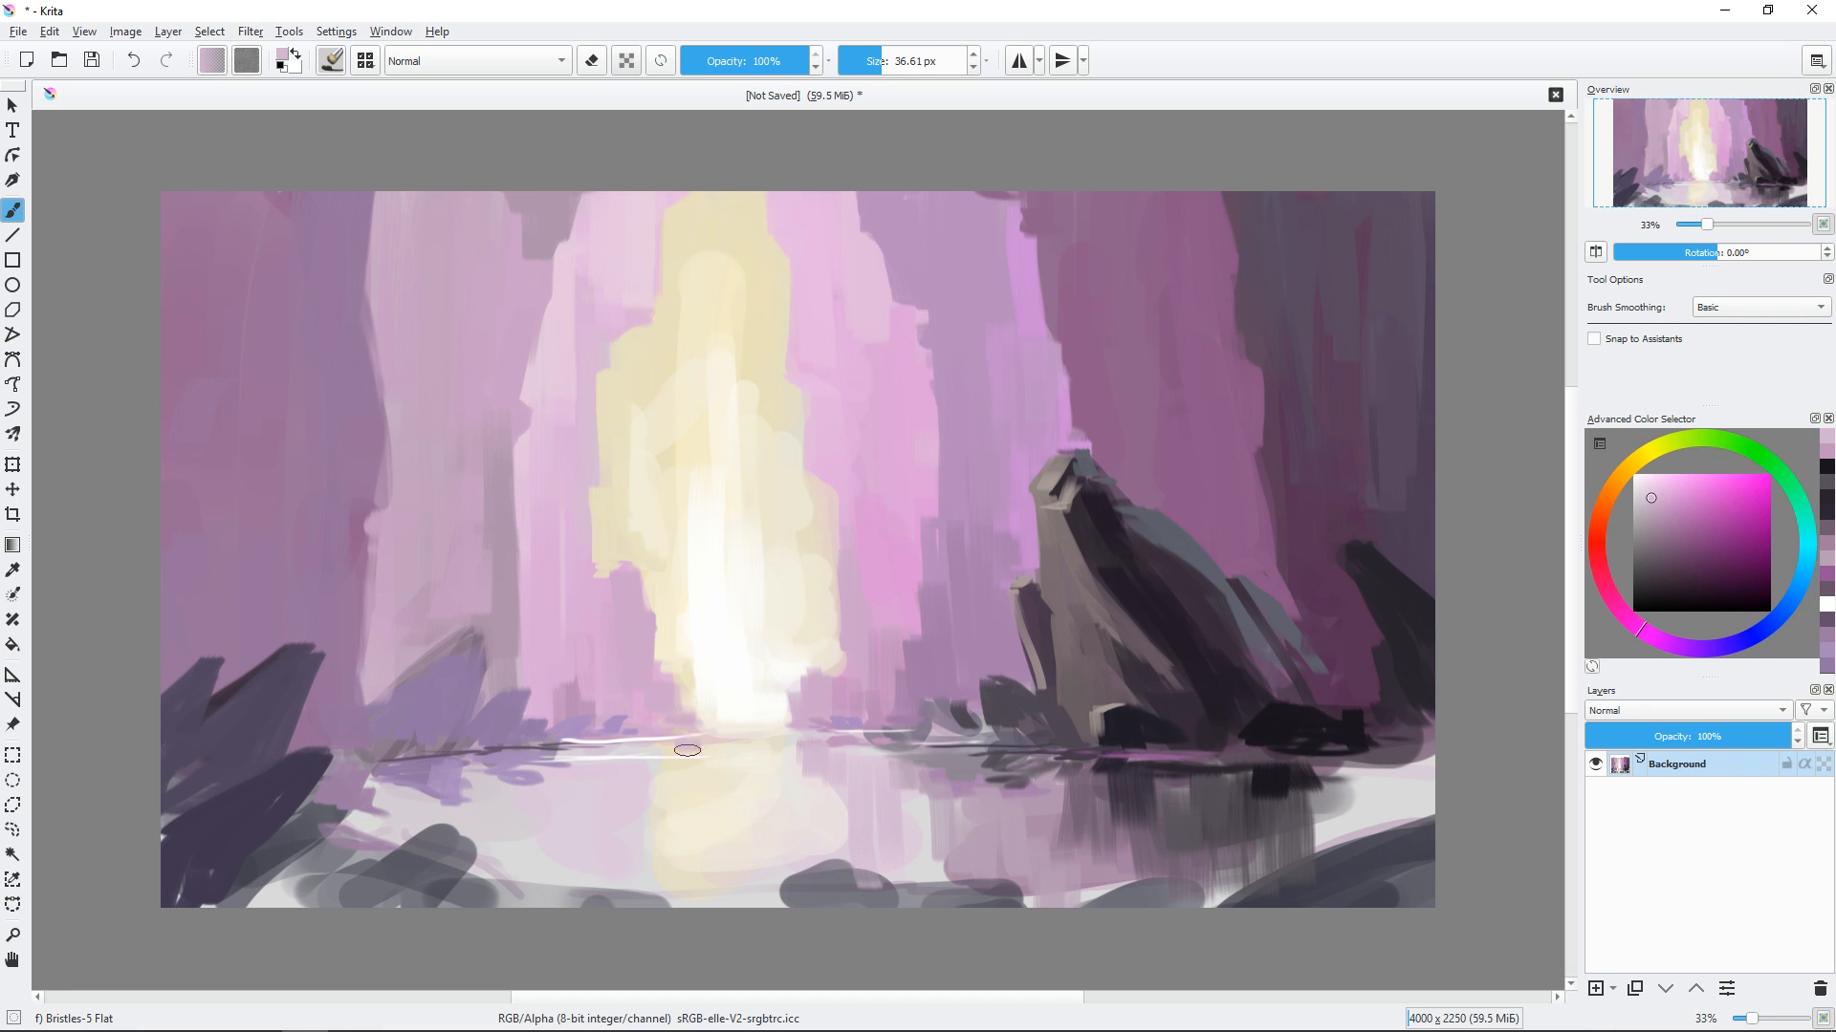
drag(655, 772, 633, 846)
ctrl+click(711, 771)
mouse_move(734, 744)
mouse_down()
mouse_move(740, 798)
mouse_move(792, 763)
mouse_move(760, 822)
mouse_up()
key(bracketright)
key(bracketright)
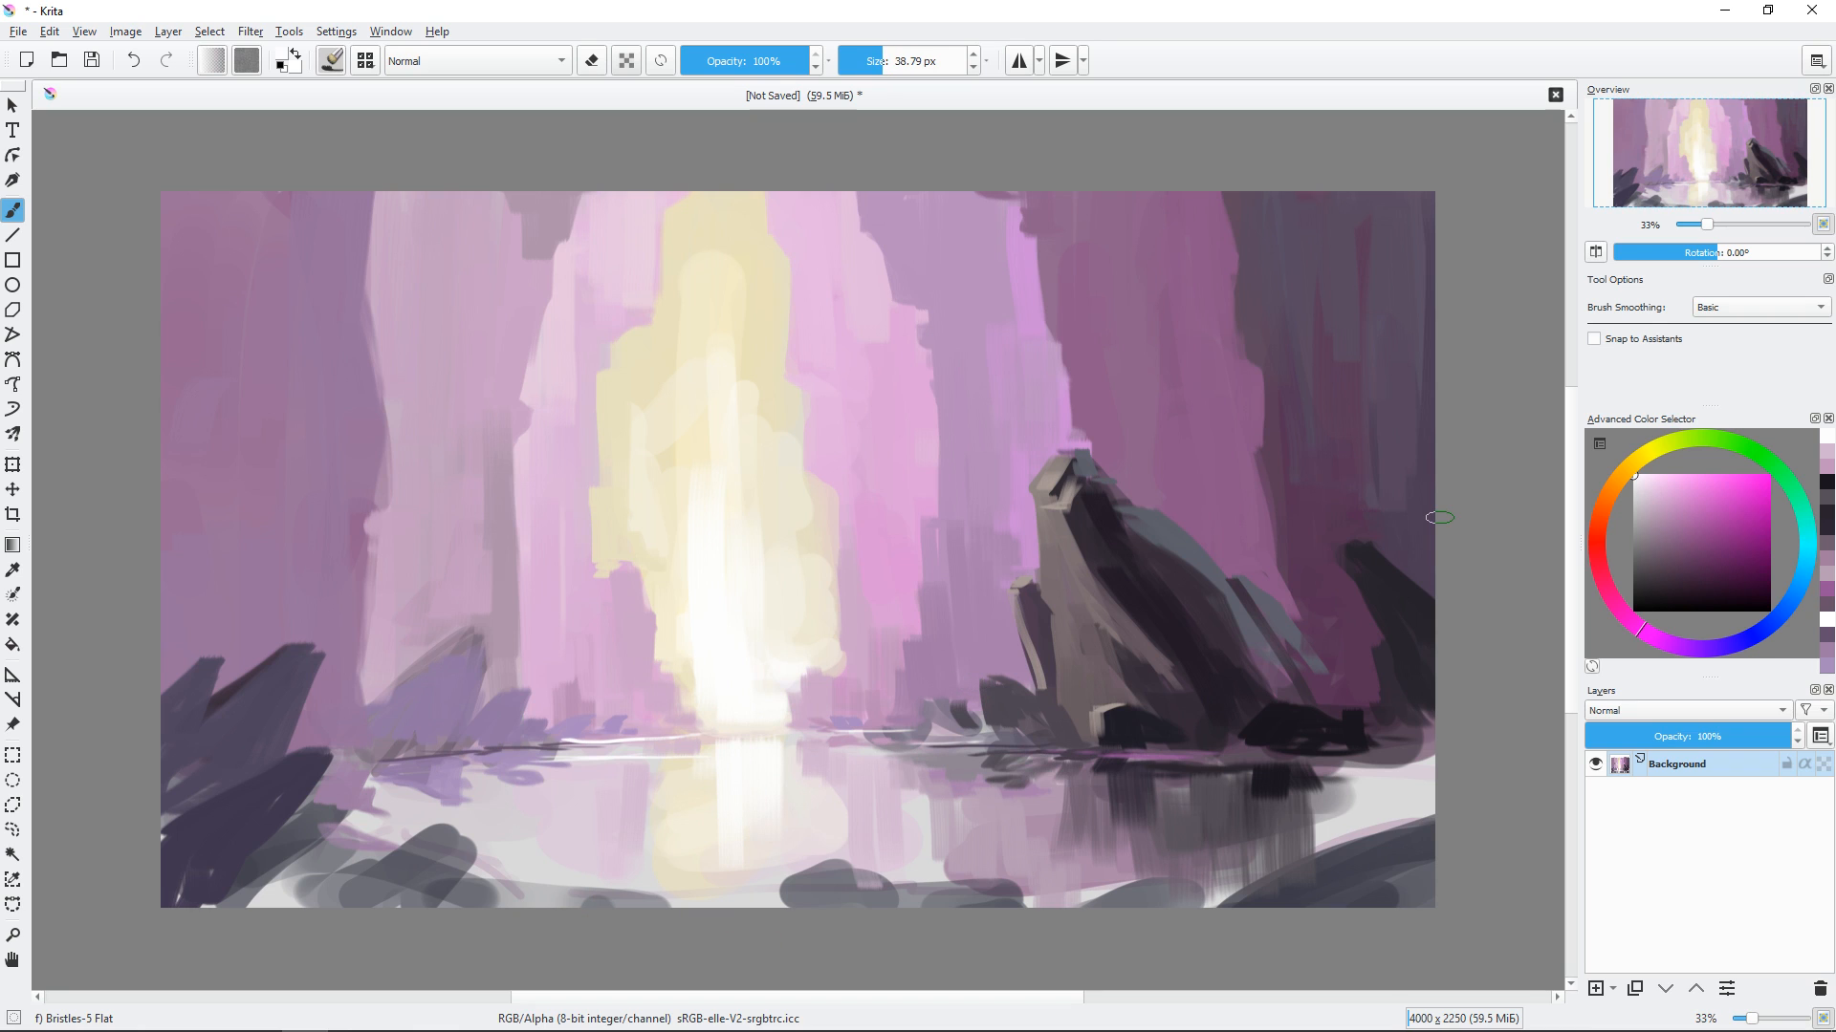
Paint pale pink strokes on the wall along the lower-left edge of the light shaft.
key(bracketleft)
key(bracketleft)
key(bracketleft)
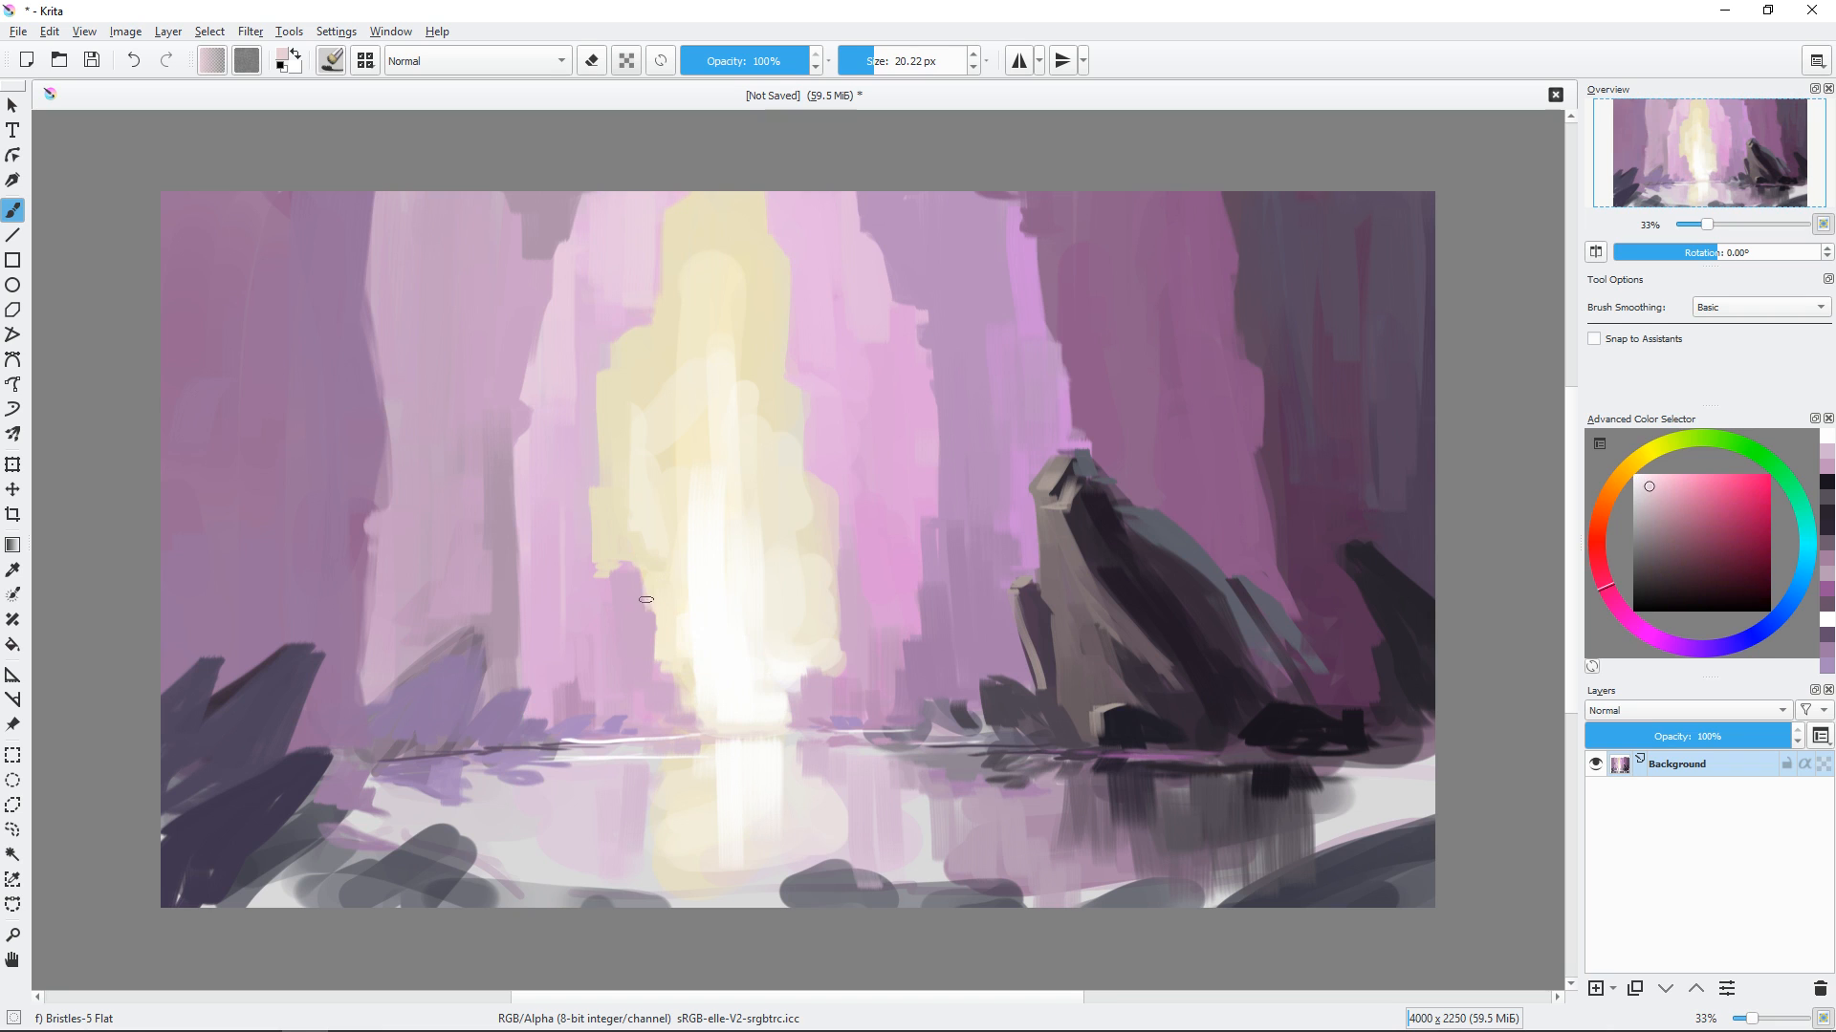
ctrl+click(648, 612)
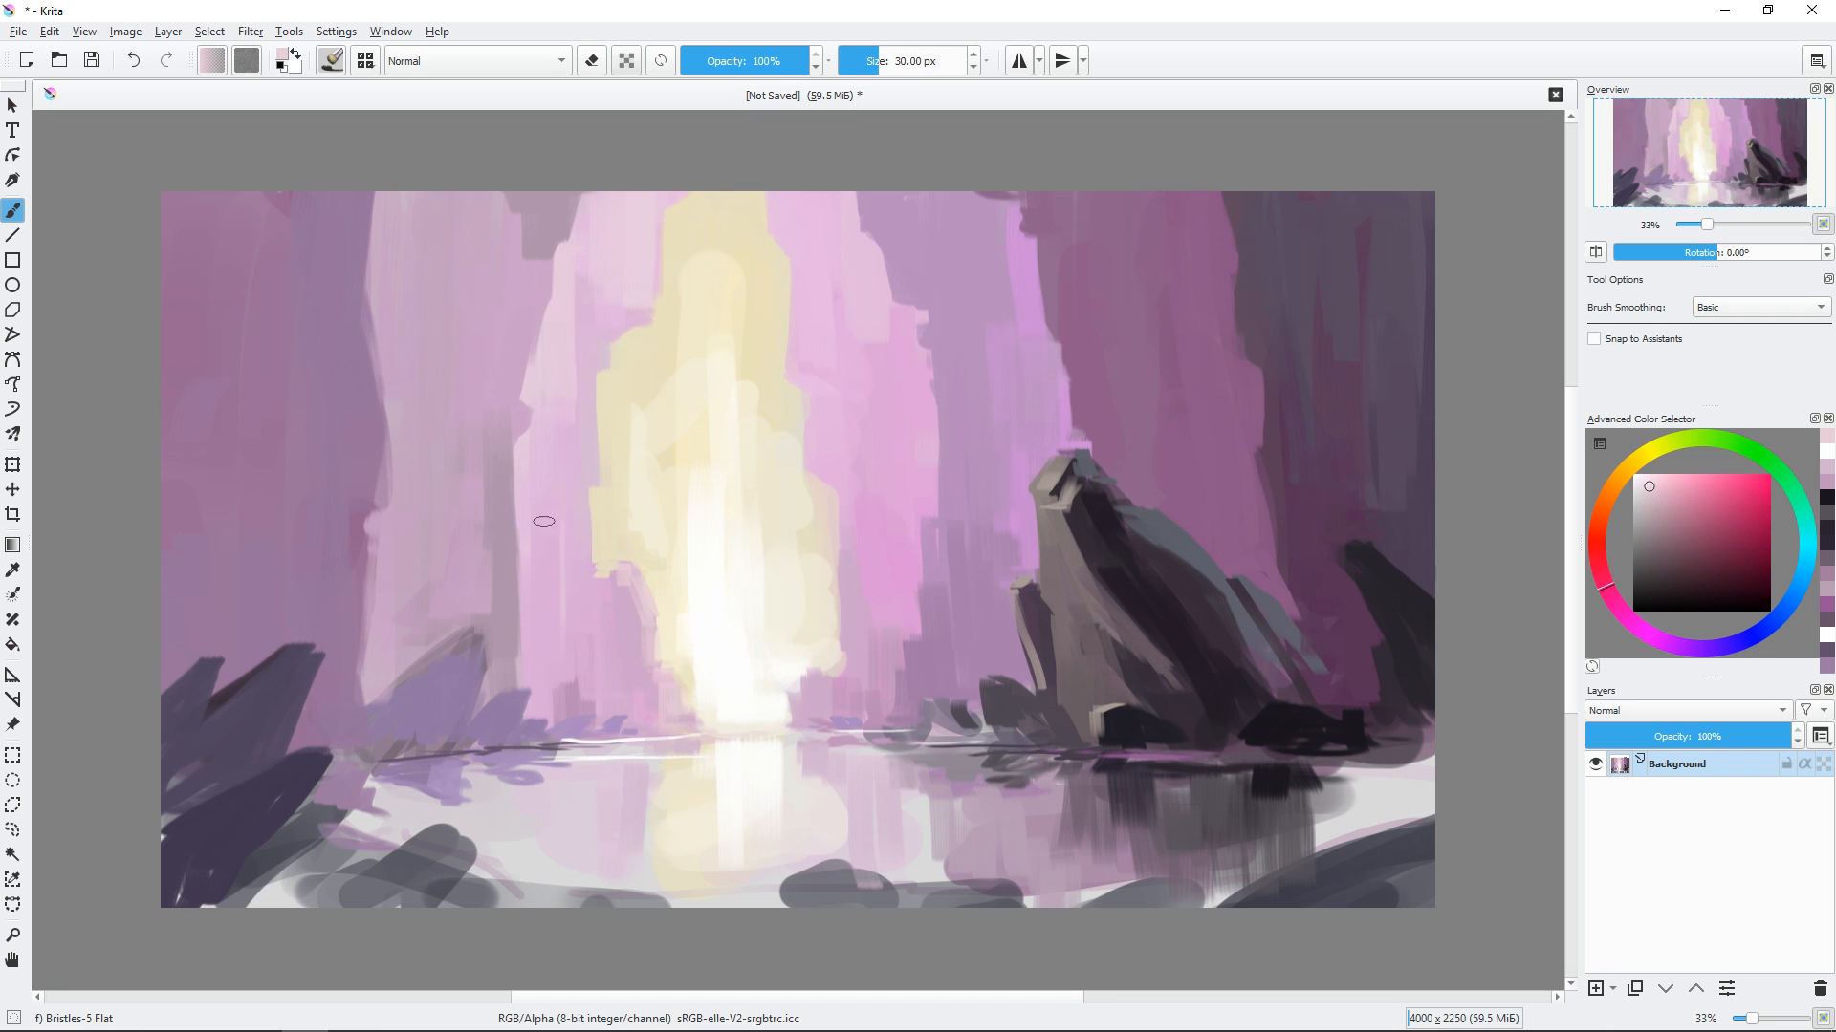
drag(579, 483, 593, 585)
Paint soft pink and mauve vertical strokes on the wall right of the light shaft's base.
ctrl+click(867, 635)
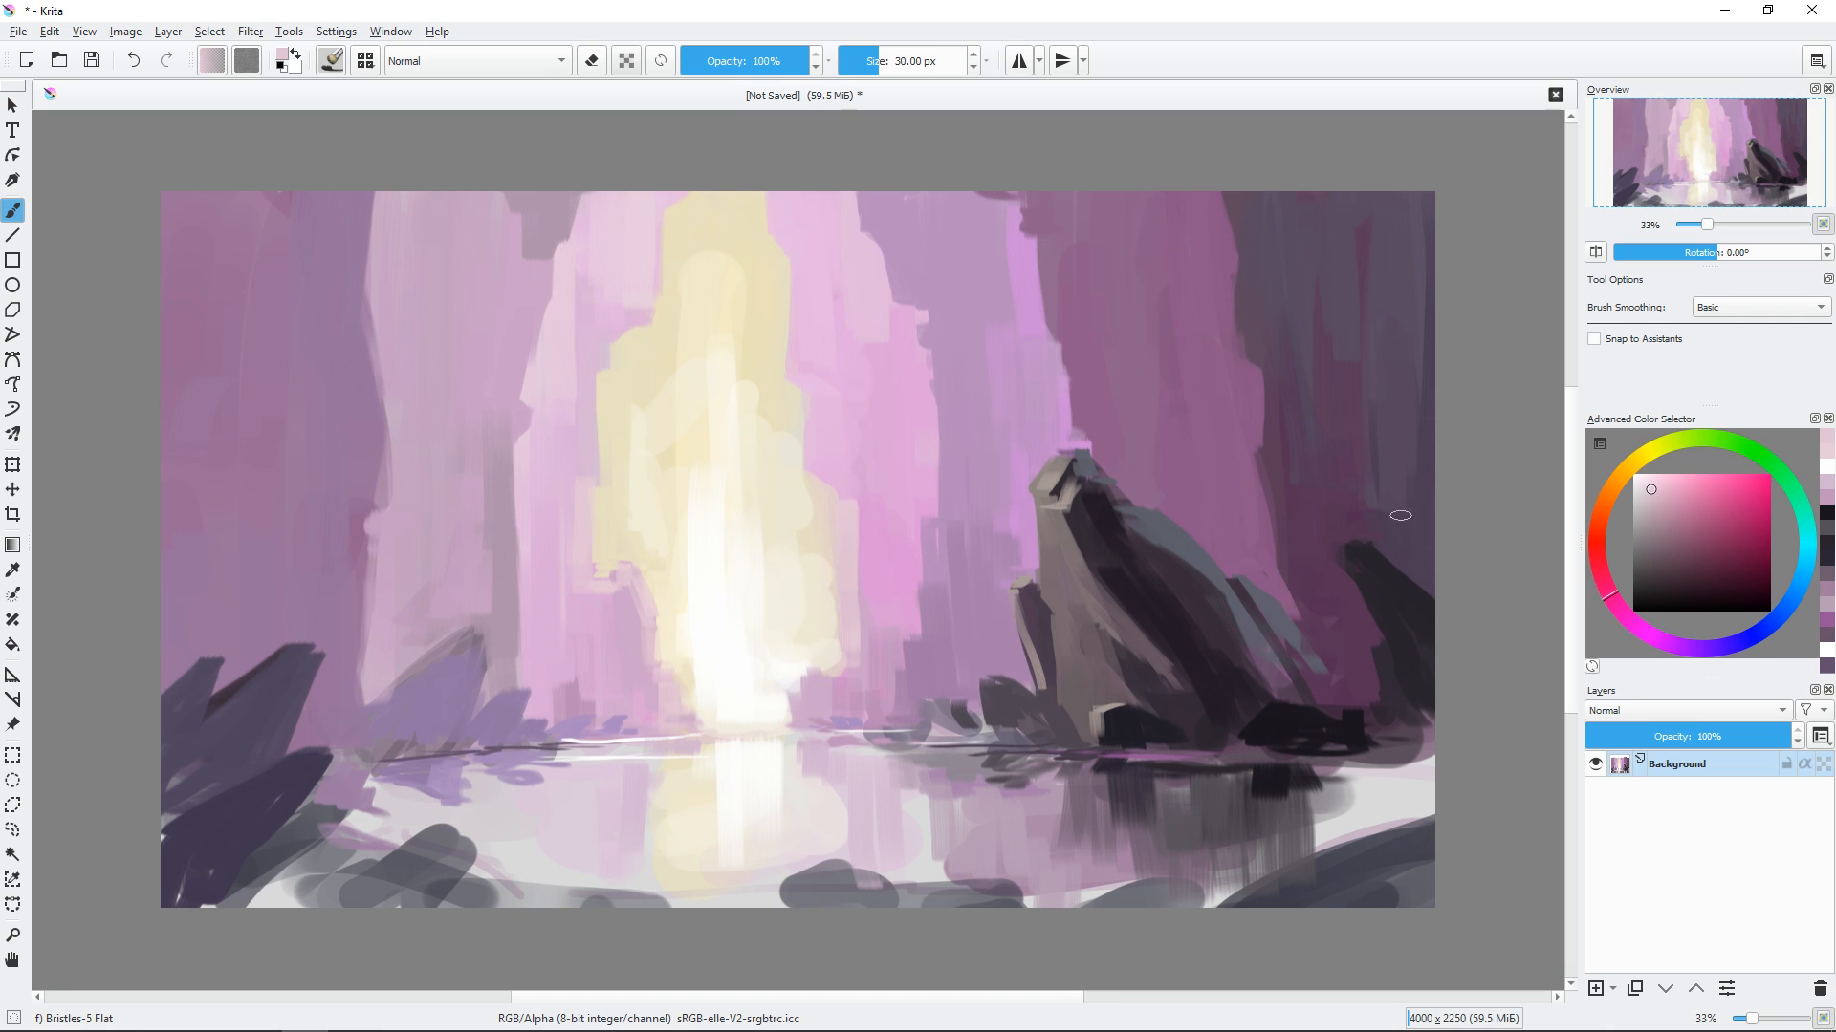
key(bracketleft)
ctrl+click(869, 738)
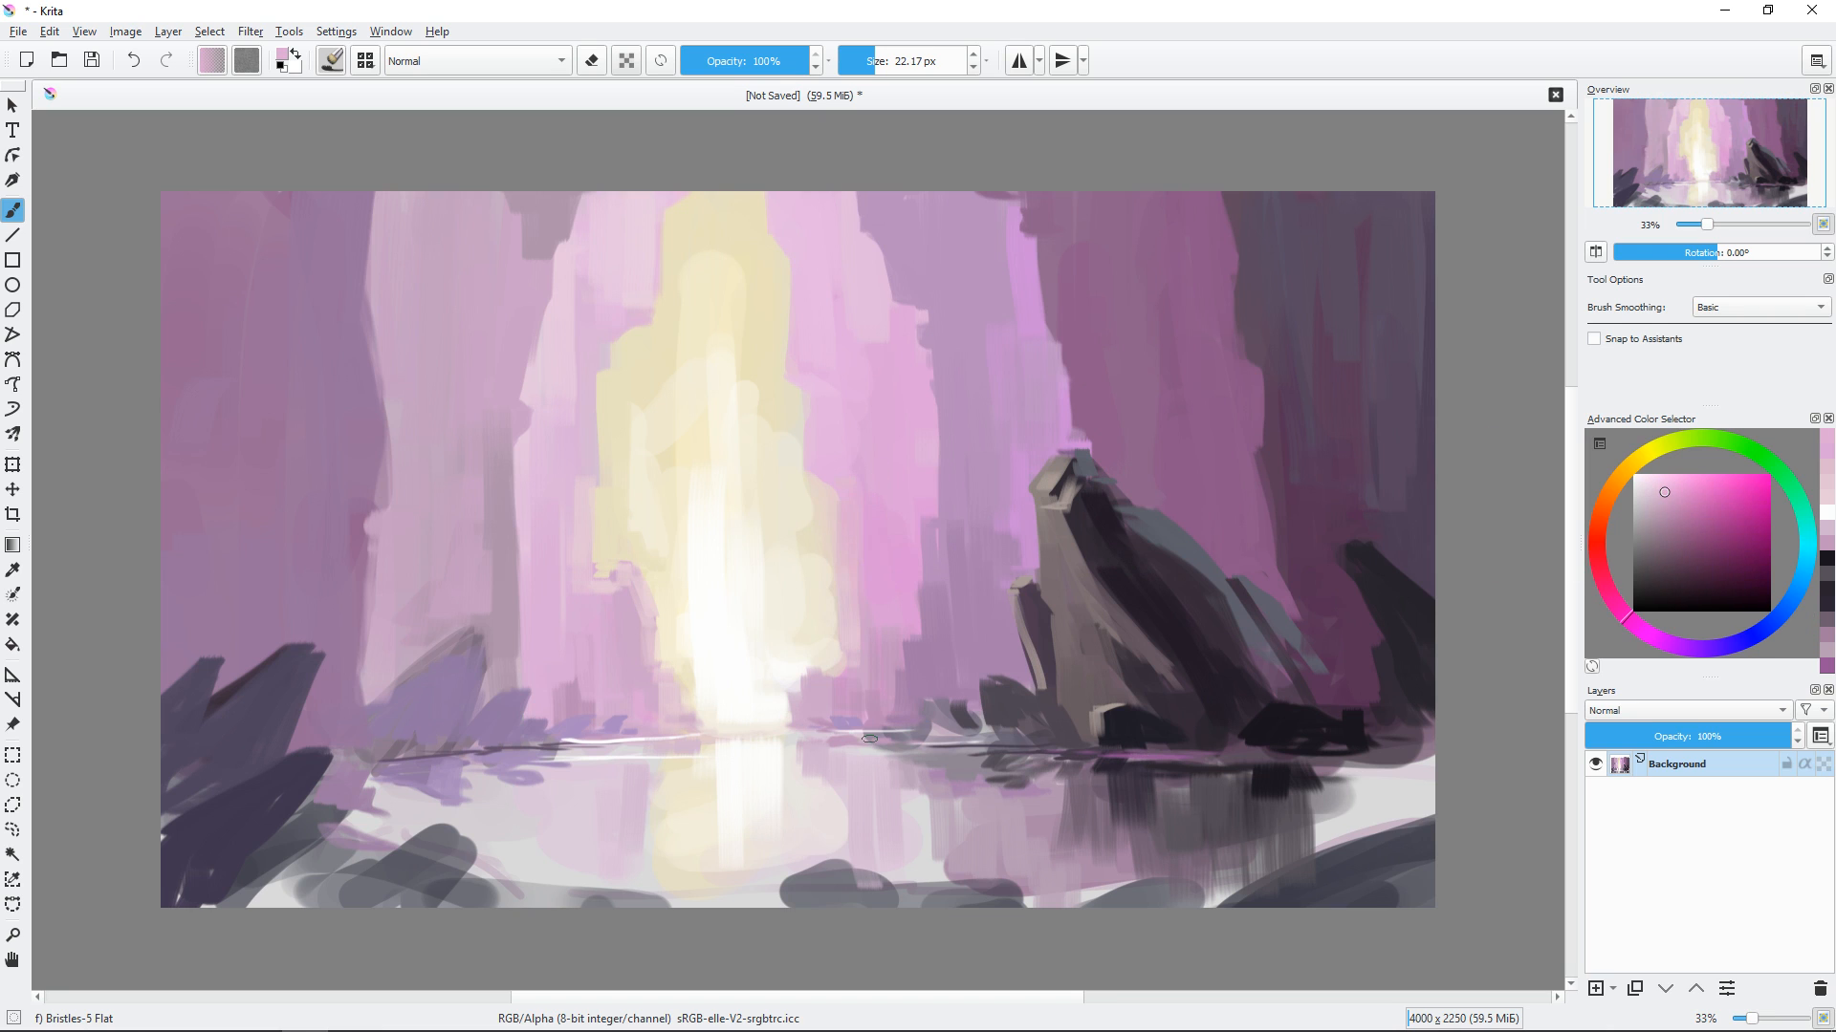
ctrl+click(903, 635)
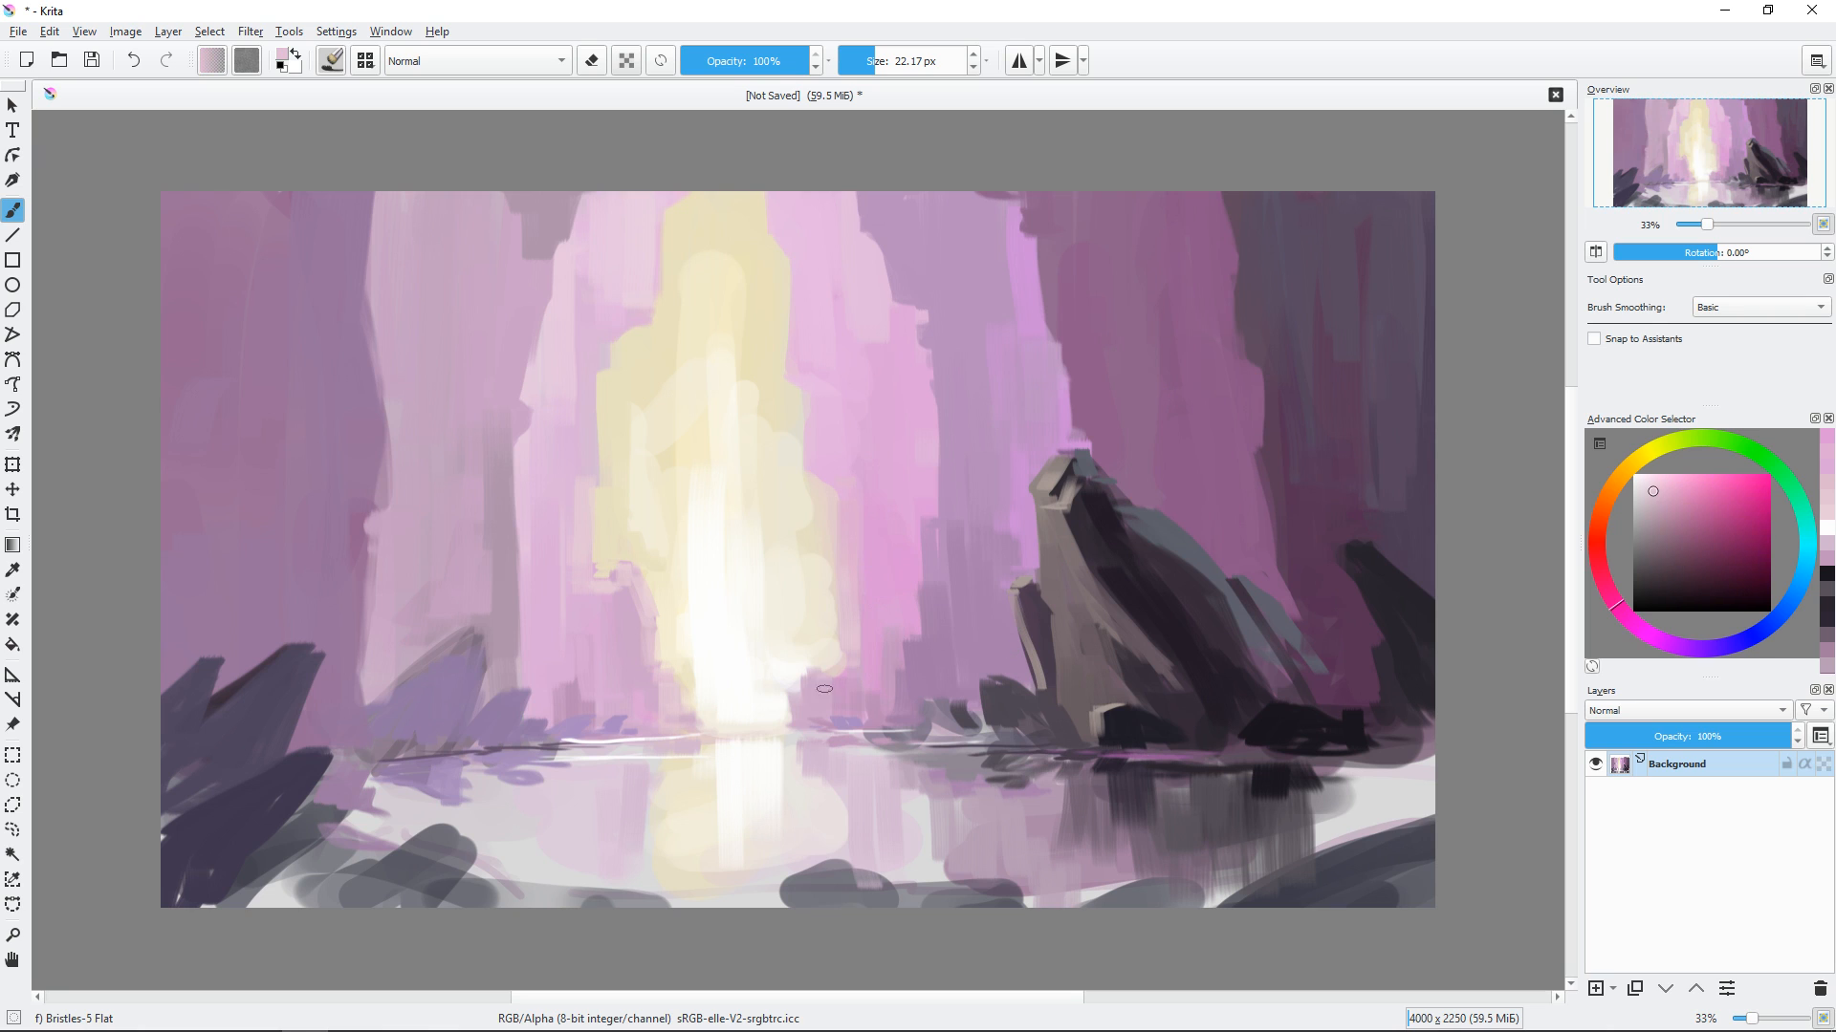
ctrl+click(777, 724)
Rework the lower-left foreground rocks with slanted dark grey strokes.
key(bracketright)
key(bracketright)
ctrl+click(454, 879)
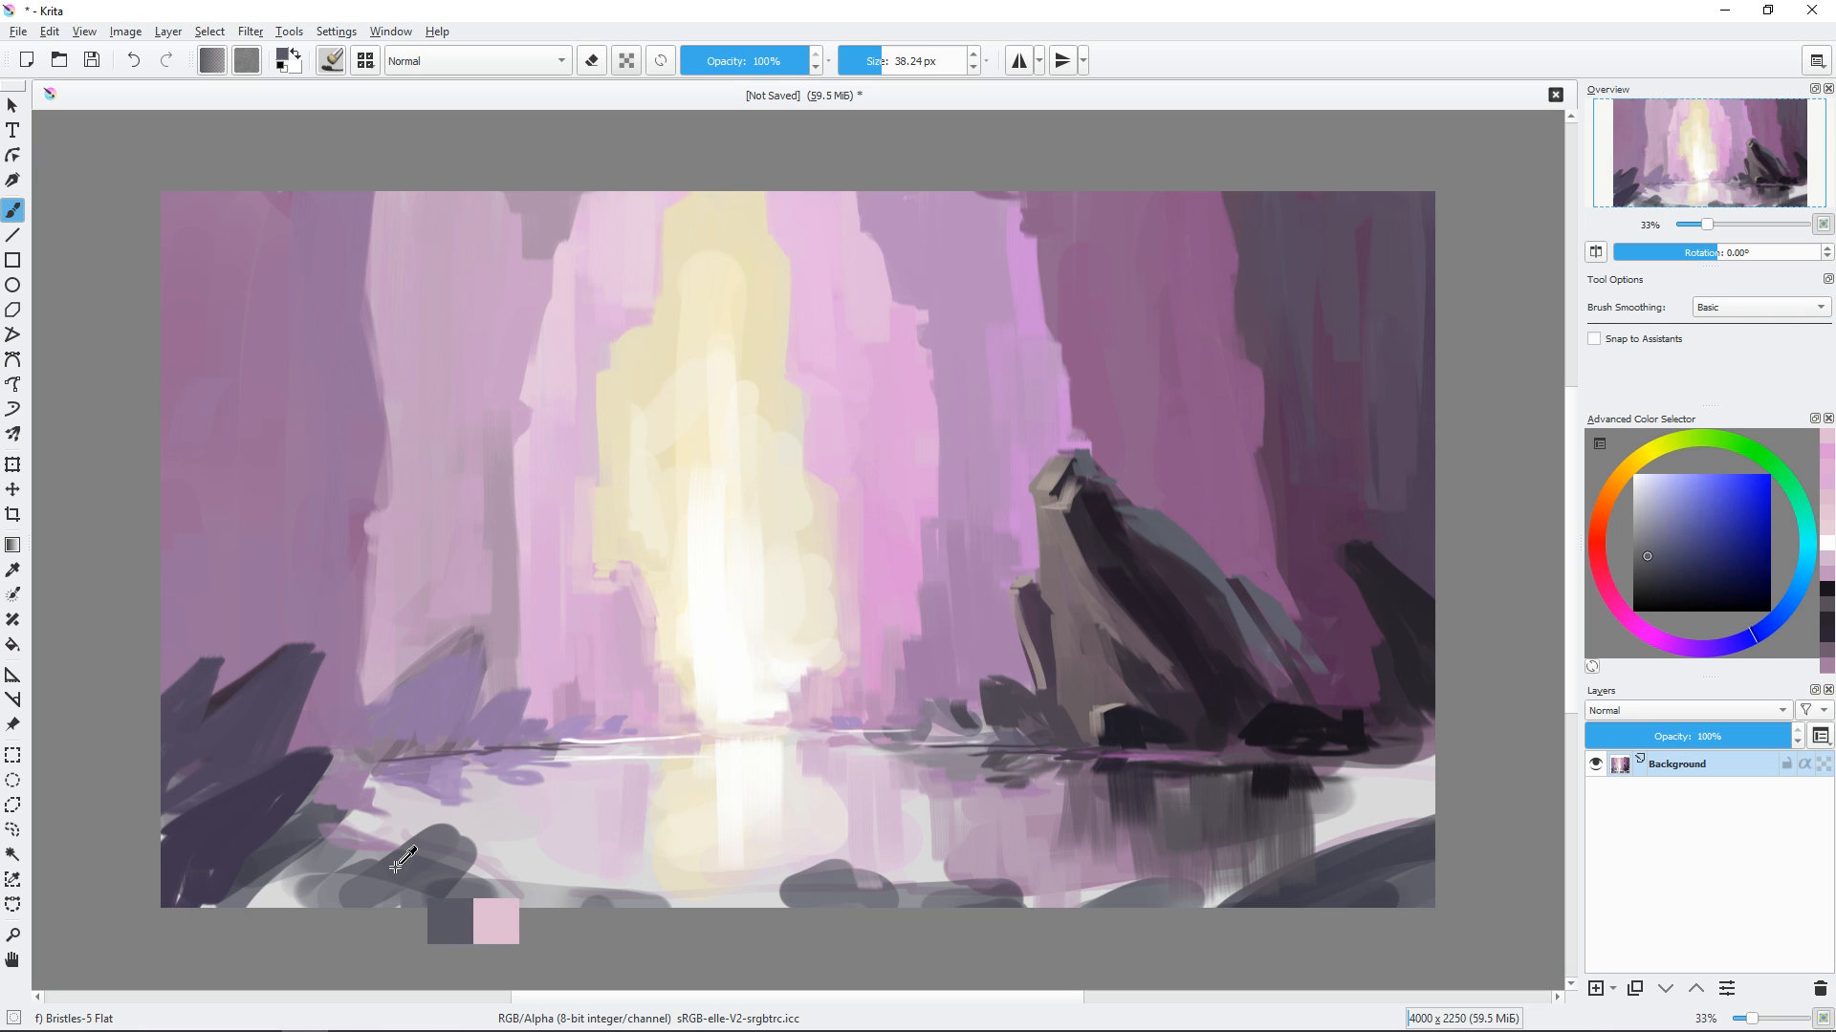
Cover the pale water at the right edge with dark greyish purple and fill the right foreground rock with dark blue-grey.
ctrl+click(1396, 741)
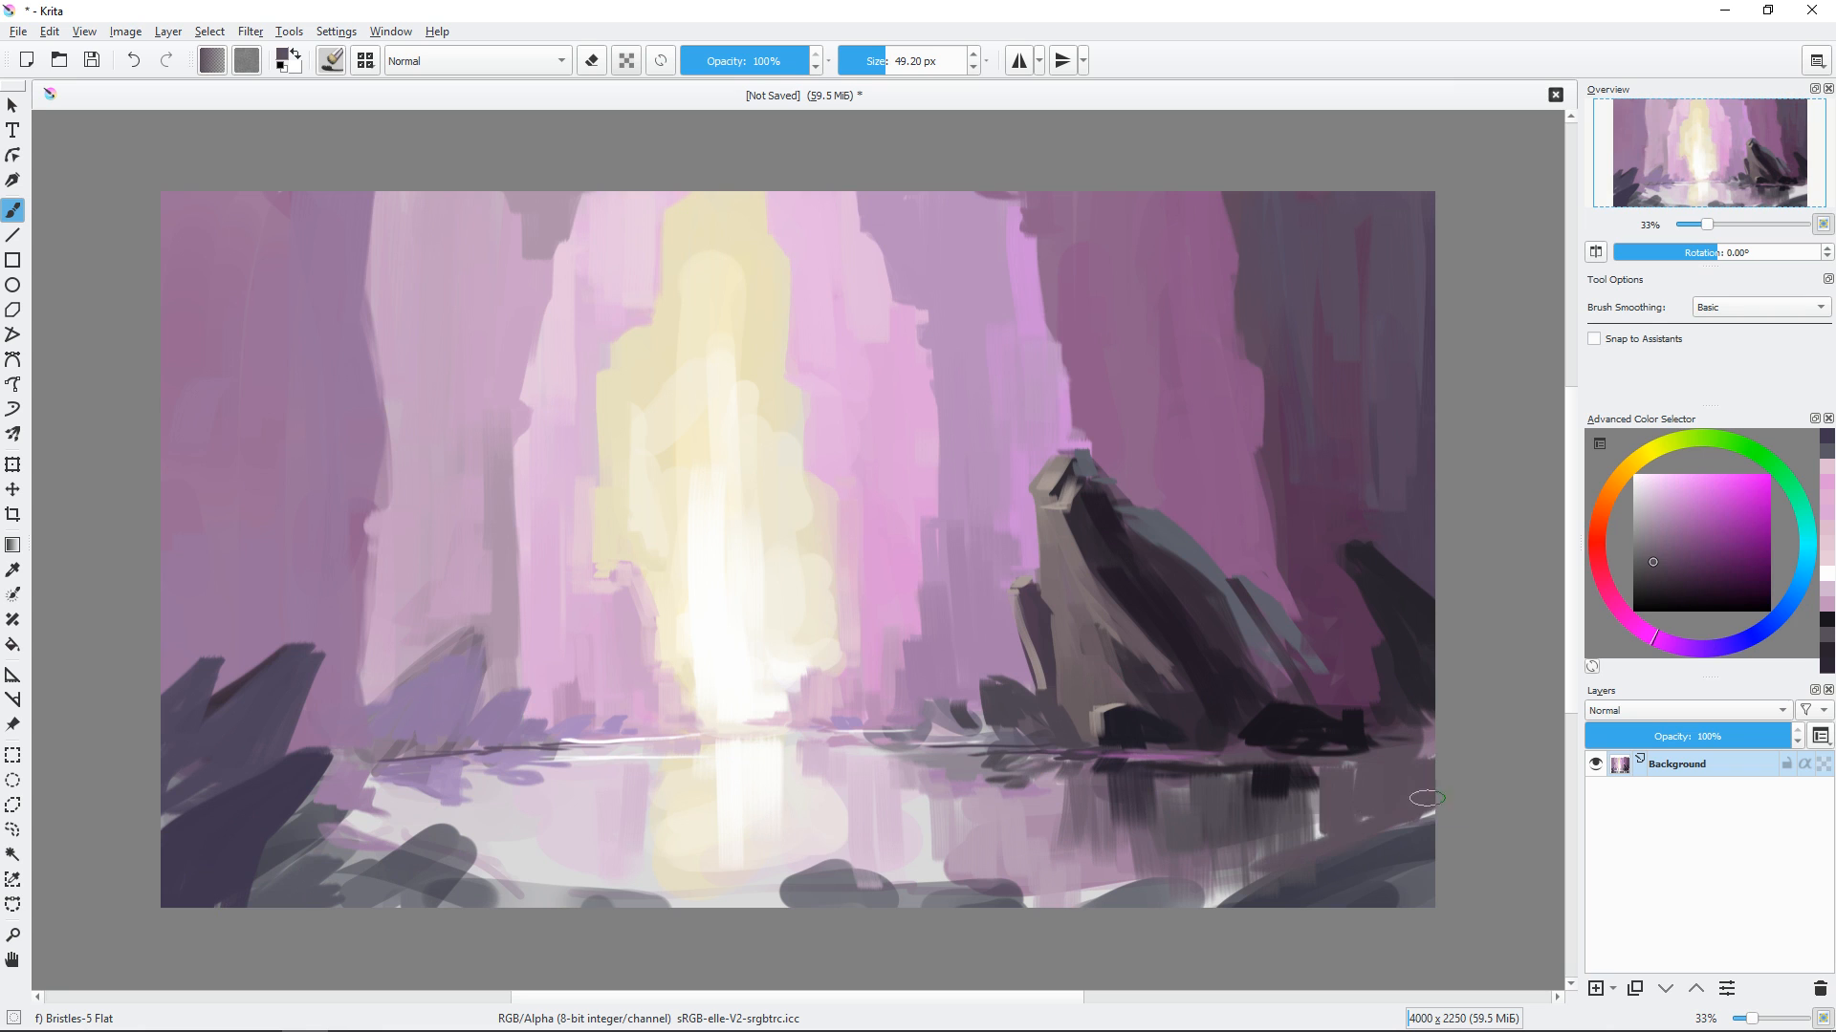
ctrl+click(1415, 826)
drag(1413, 828, 1320, 860)
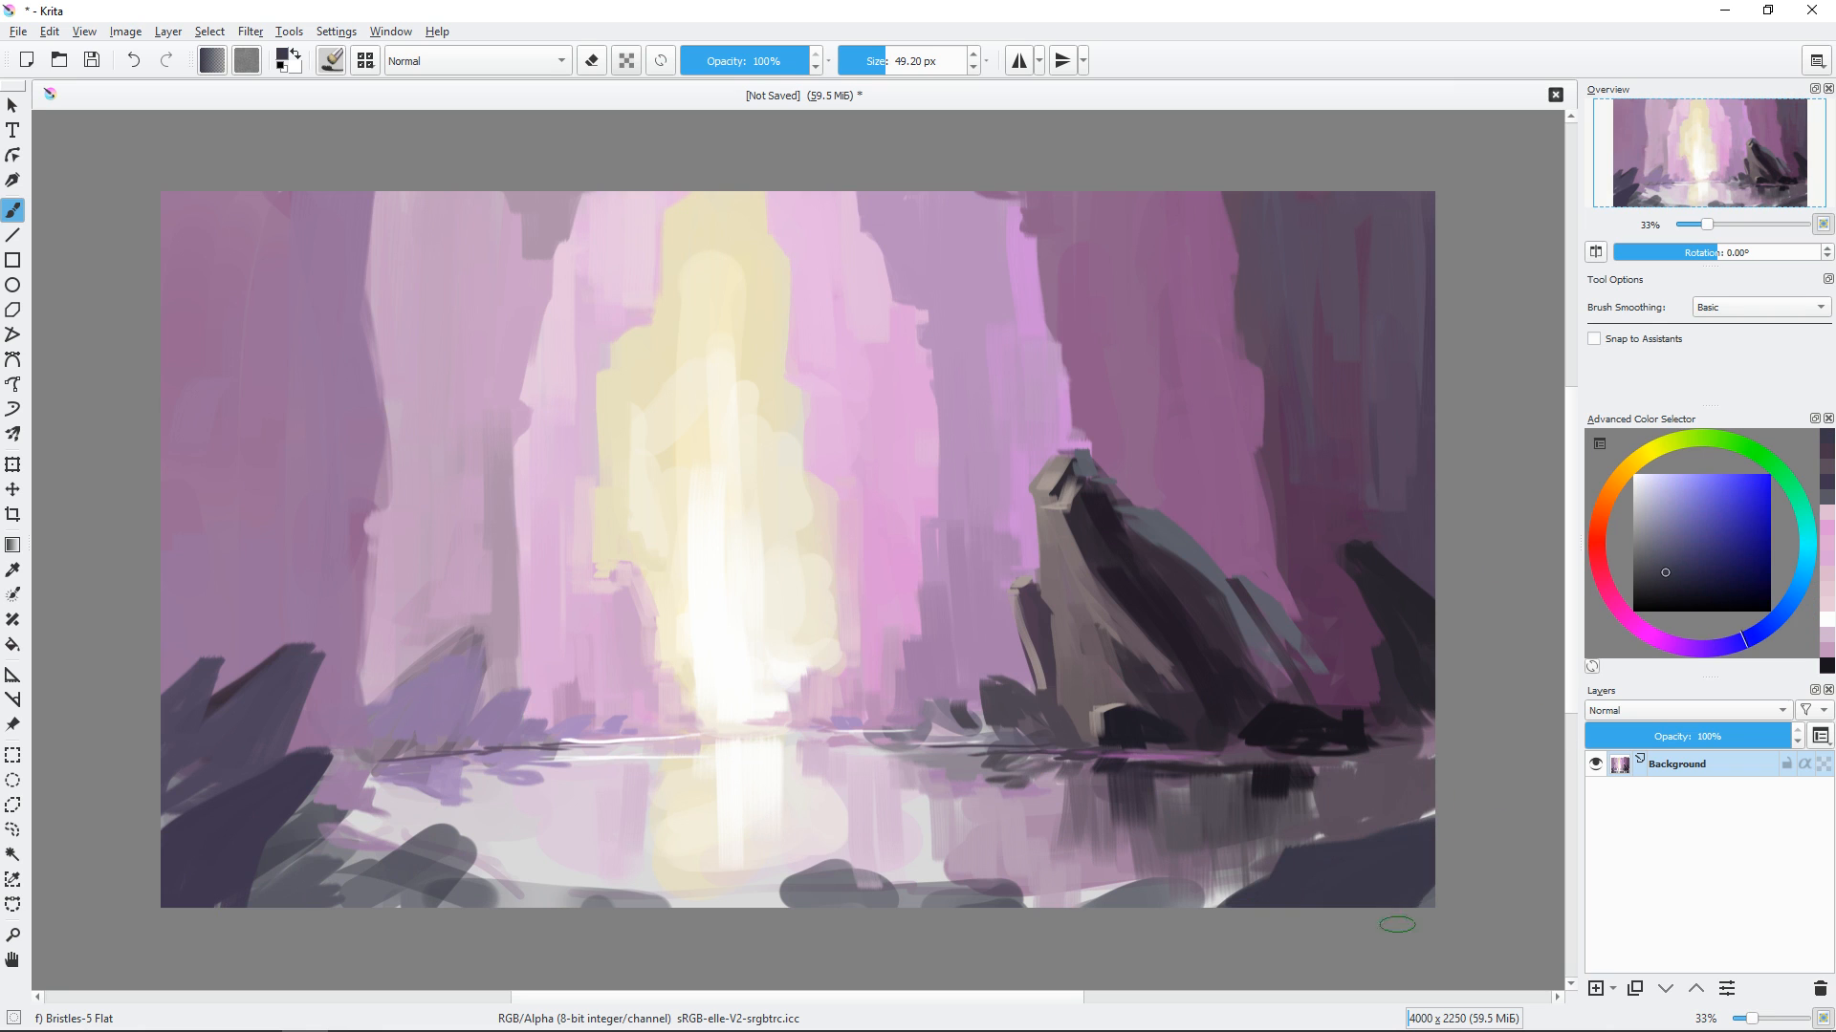
Darken the water above the right foreground rock with greyish-purple strokes and add deep plum reflections near the canvas edge.
ctrl+click(1338, 827)
key(bracketleft)
key(bracketleft)
key(bracketleft)
key(bracketright)
key(bracketright)
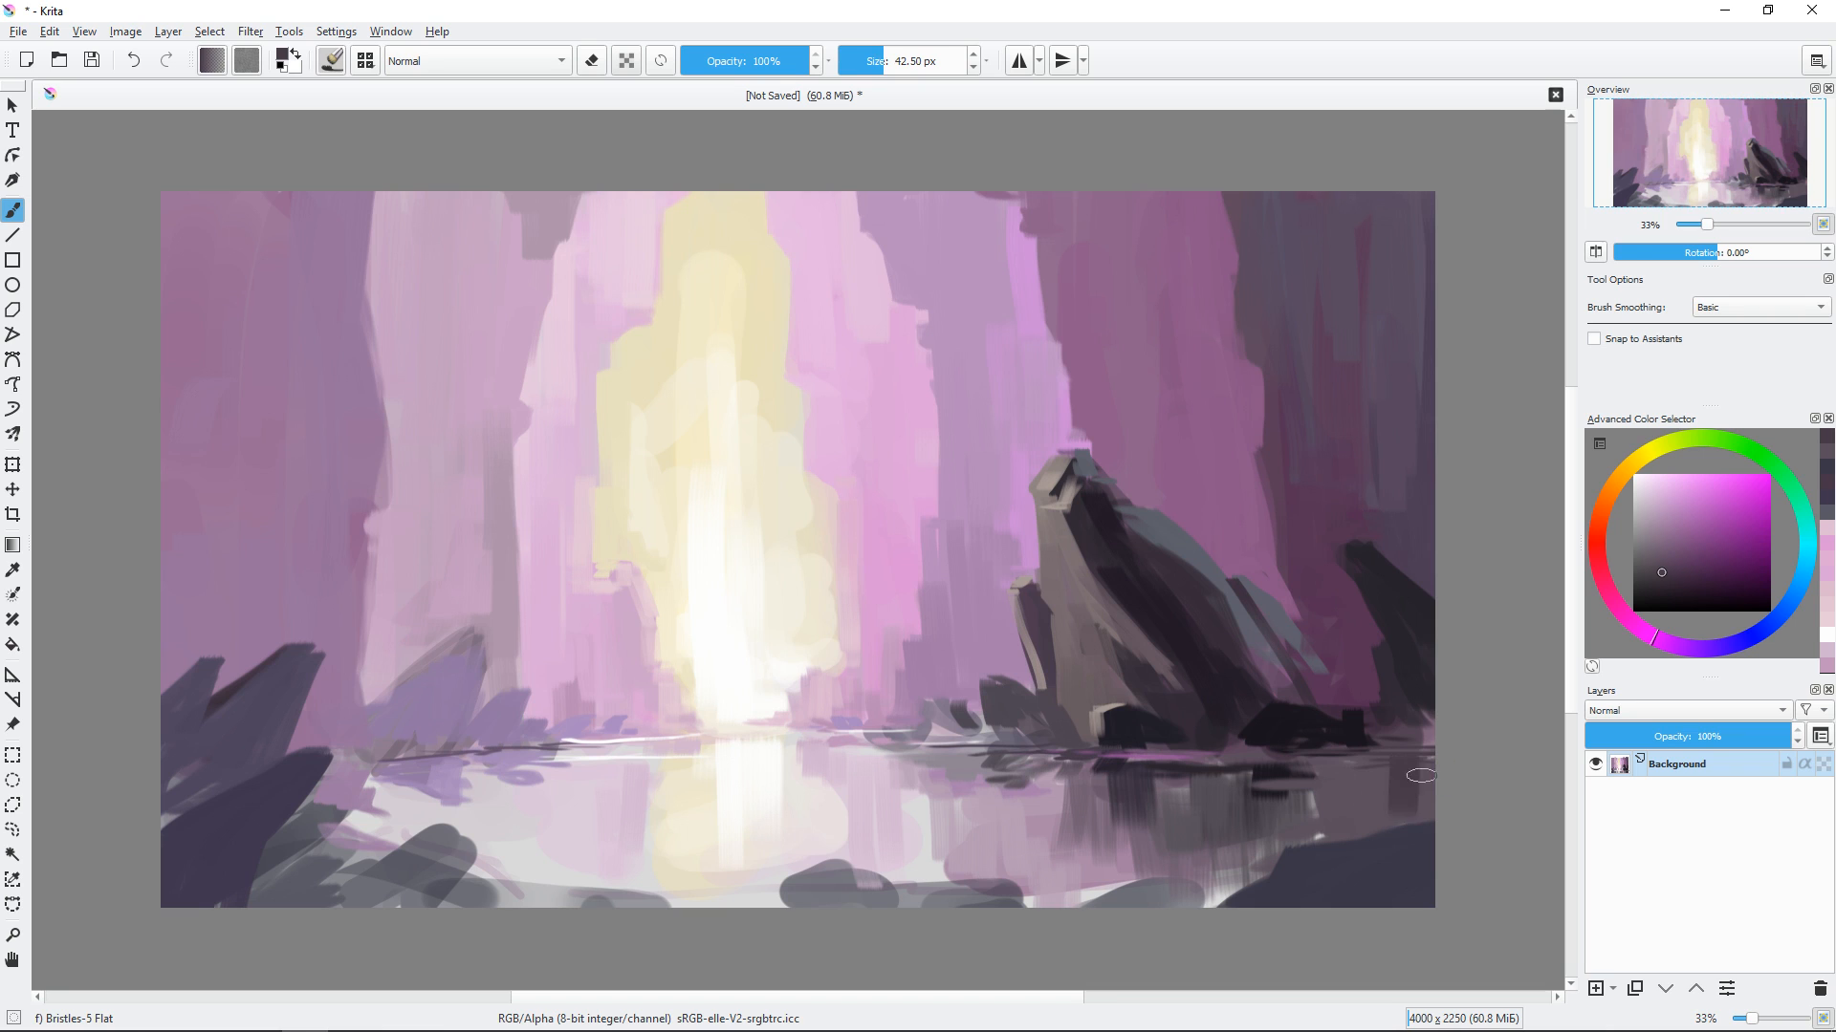
ctrl+click(1401, 769)
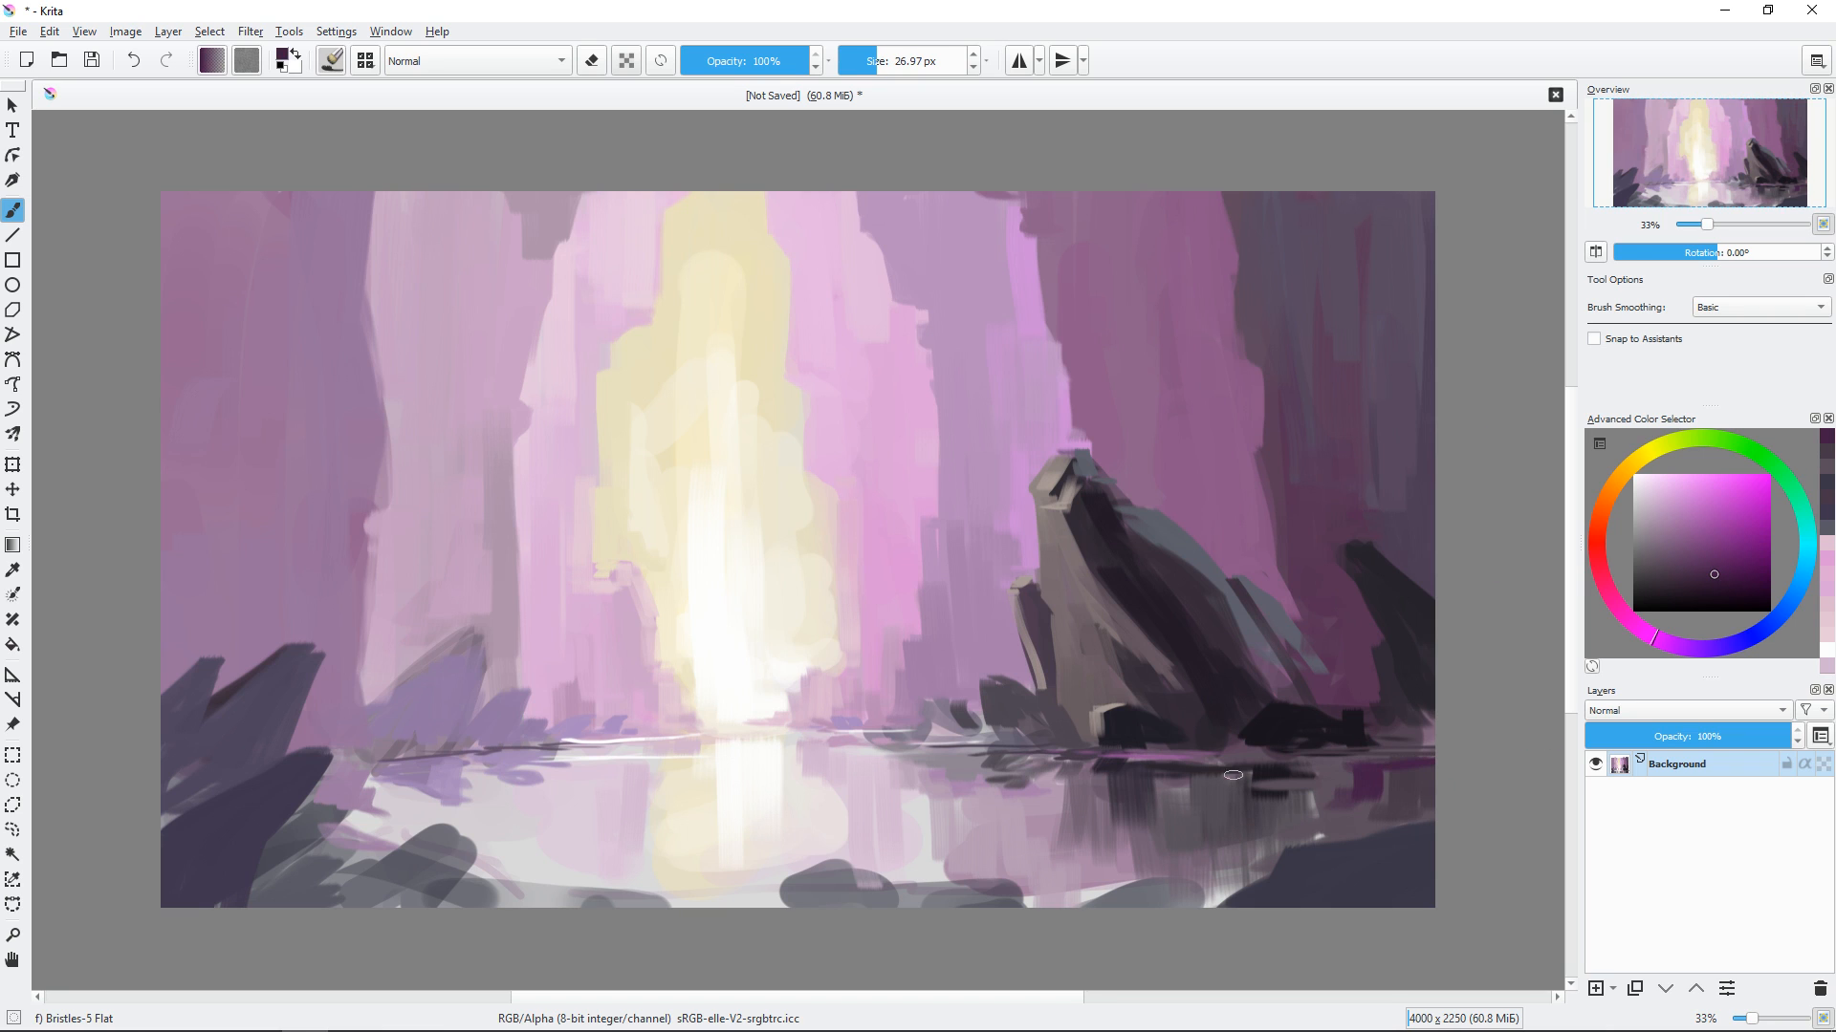
Paint mauve over the water below the large rock and dark plum strokes on the bottom-centre foreground rocks.
ctrl+click(1203, 834)
mouse_move(1202, 835)
mouse_down()
mouse_move(1209, 889)
mouse_move(904, 904)
mouse_move(1037, 902)
mouse_up()
ctrl+click(1181, 872)
click(1665, 577)
mouse_move(786, 871)
mouse_down()
mouse_move(710, 869)
mouse_move(638, 899)
mouse_up()
mouse_move(659, 899)
mouse_down()
mouse_move(784, 892)
mouse_move(760, 901)
mouse_up()
Paint mid-tone purple strokes over the foreground rocks left of the light's reflection.
click(1666, 546)
drag(636, 882, 585, 888)
drag(595, 794, 593, 794)
mouse_move(540, 866)
mouse_down()
mouse_move(478, 895)
mouse_move(505, 904)
mouse_up()
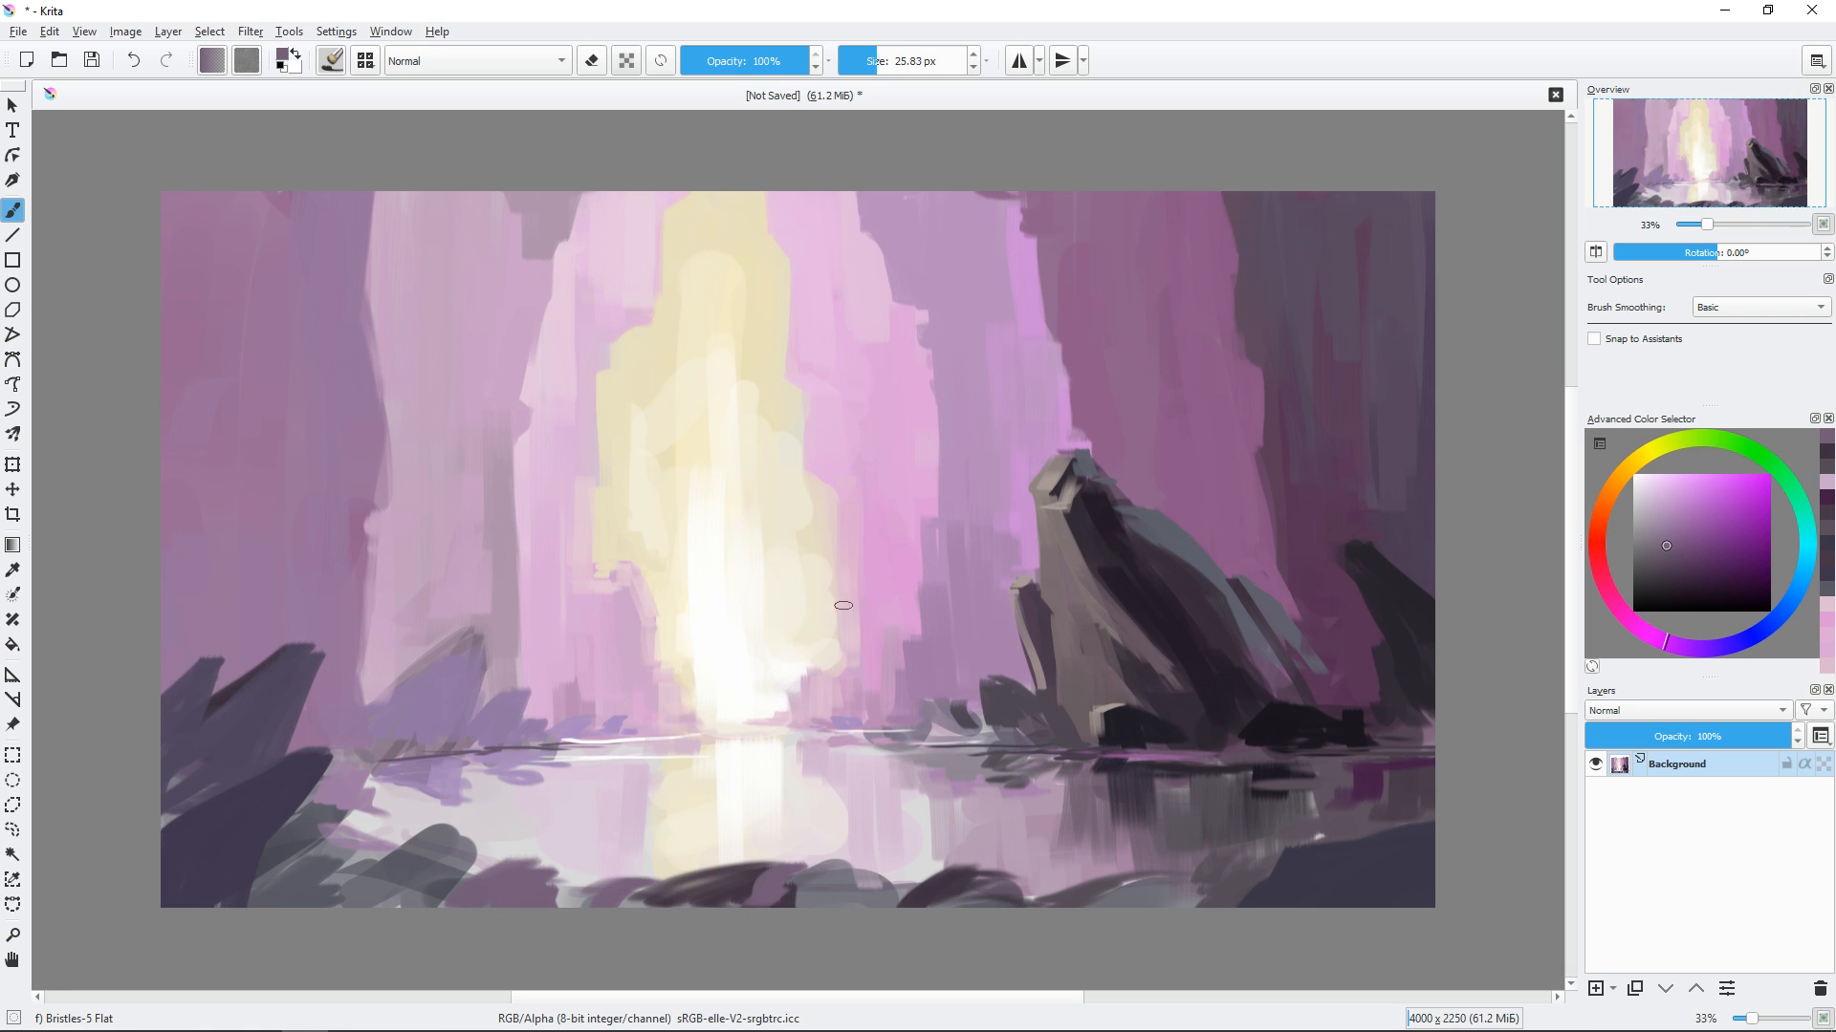
Add lavender-grey and beige highlights to the light-facing edges of the distant left rocks.
ctrl+click(457, 671)
click(1652, 517)
drag(472, 639, 430, 677)
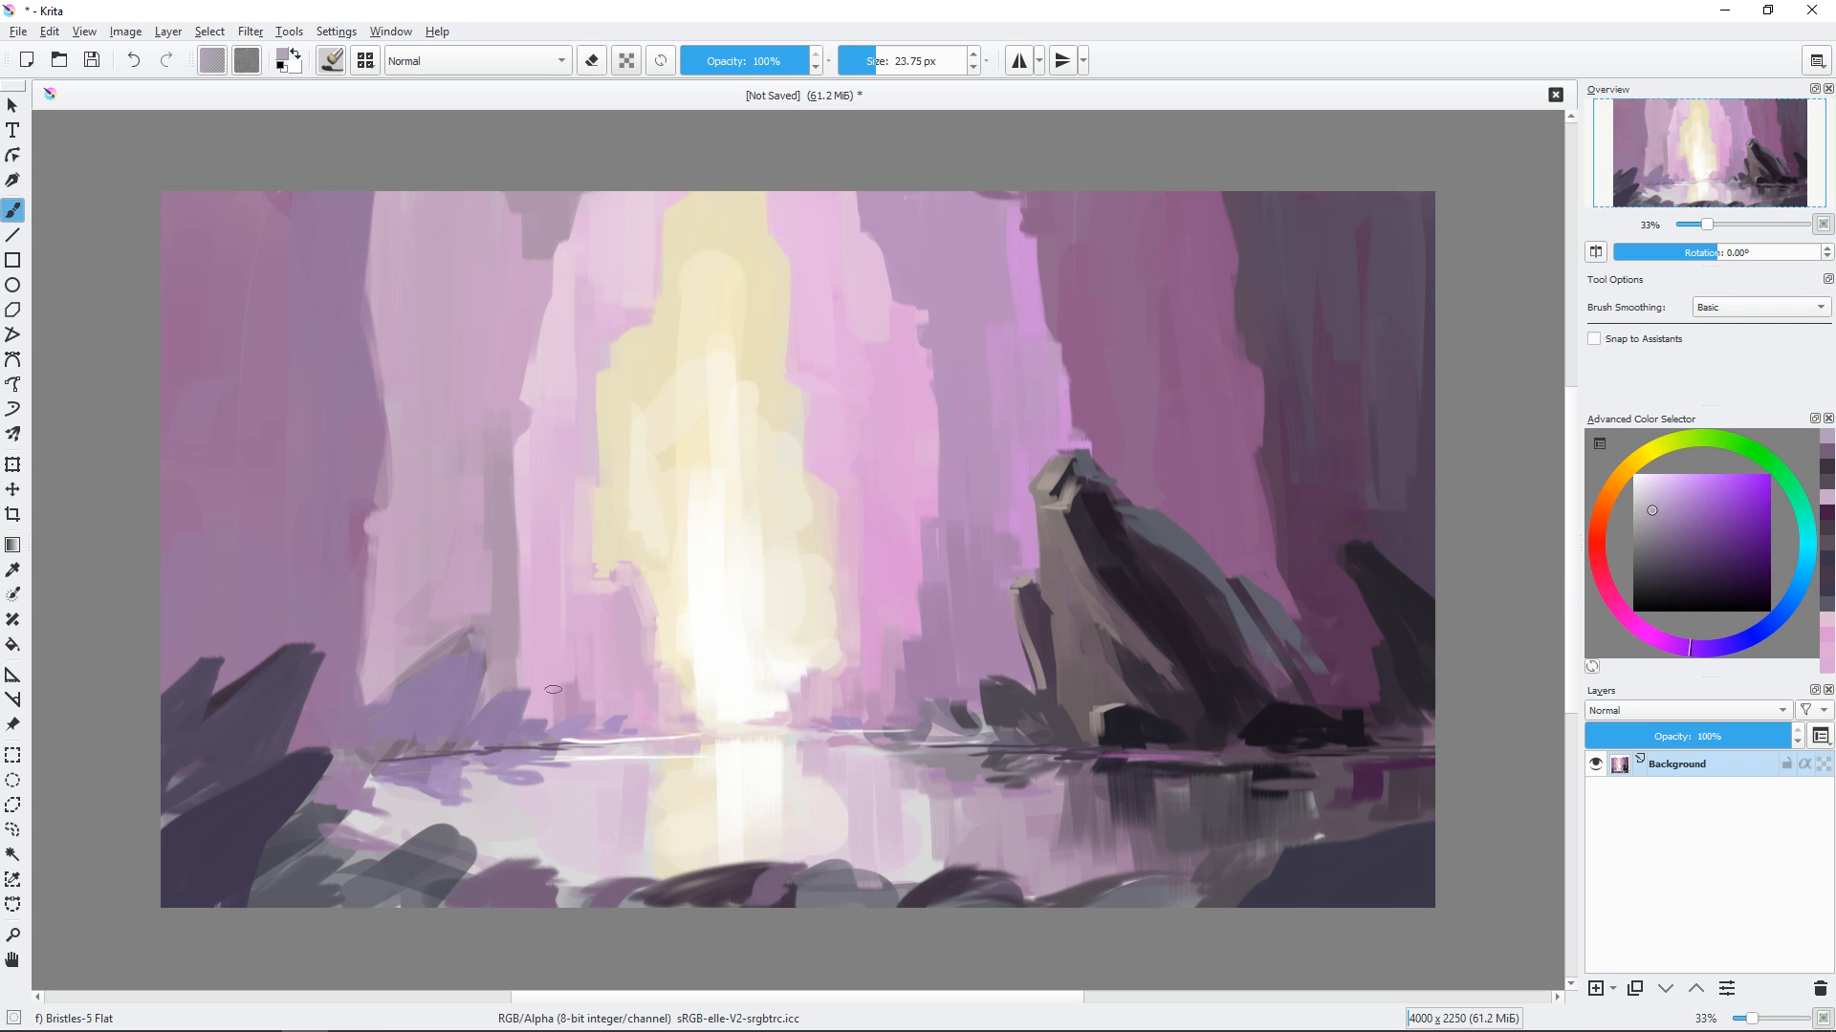
drag(551, 689, 550, 689)
ctrl+click(1109, 712)
drag(476, 629, 483, 674)
Add warm grey highlights and dark purple accents to the small rocks left of the large rock.
ctrl+click(459, 704)
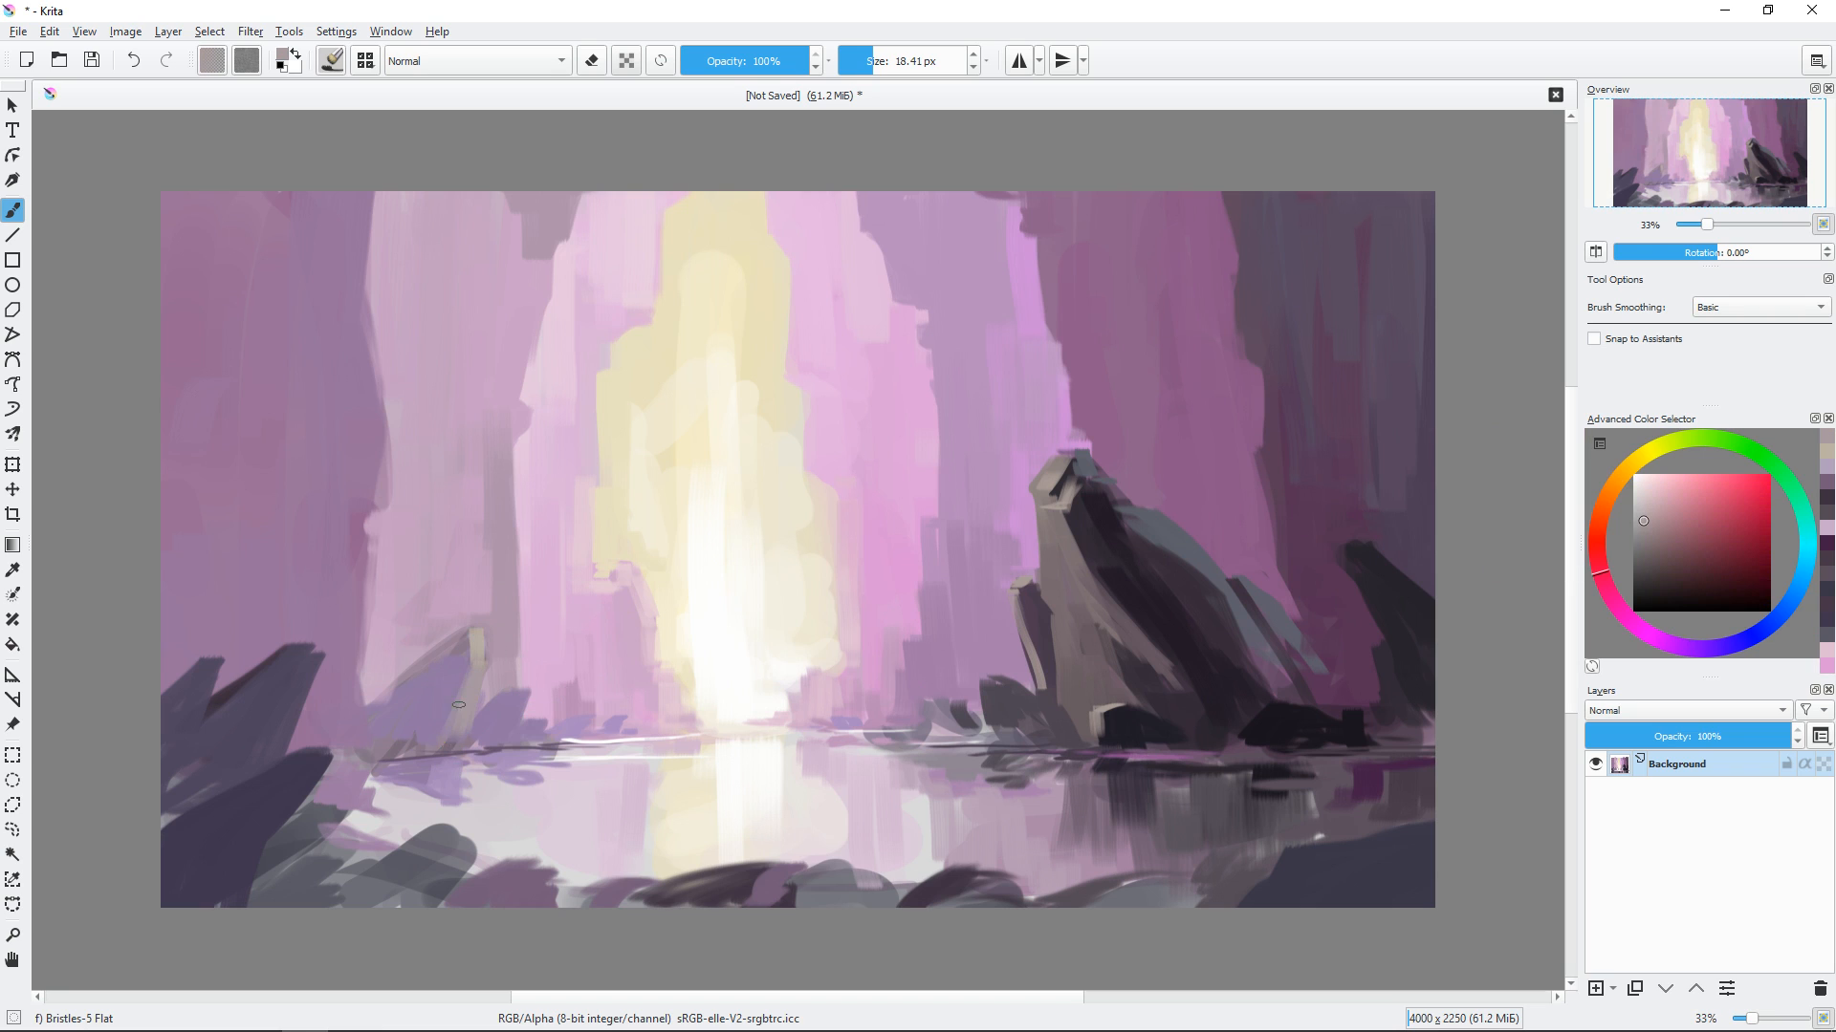
mouse_move(984, 677)
mouse_down()
mouse_move(996, 742)
mouse_move(960, 696)
mouse_move(946, 731)
mouse_up()
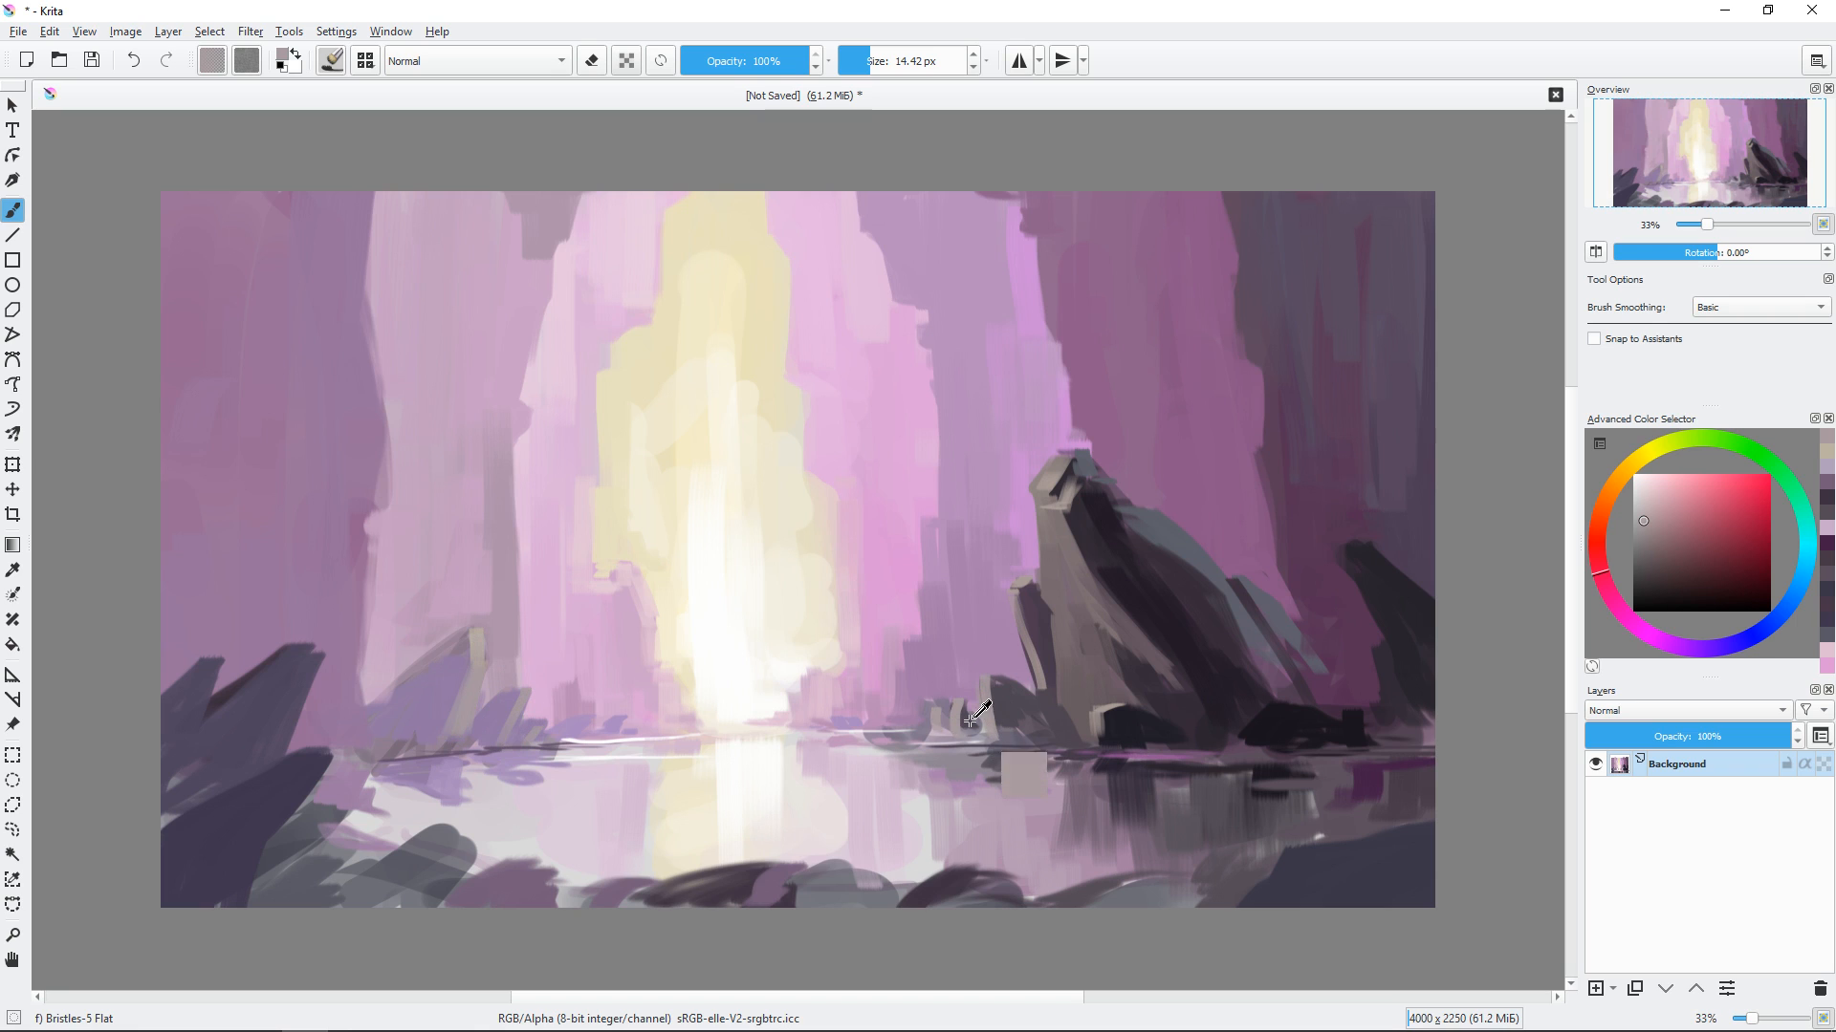
ctrl+click(908, 717)
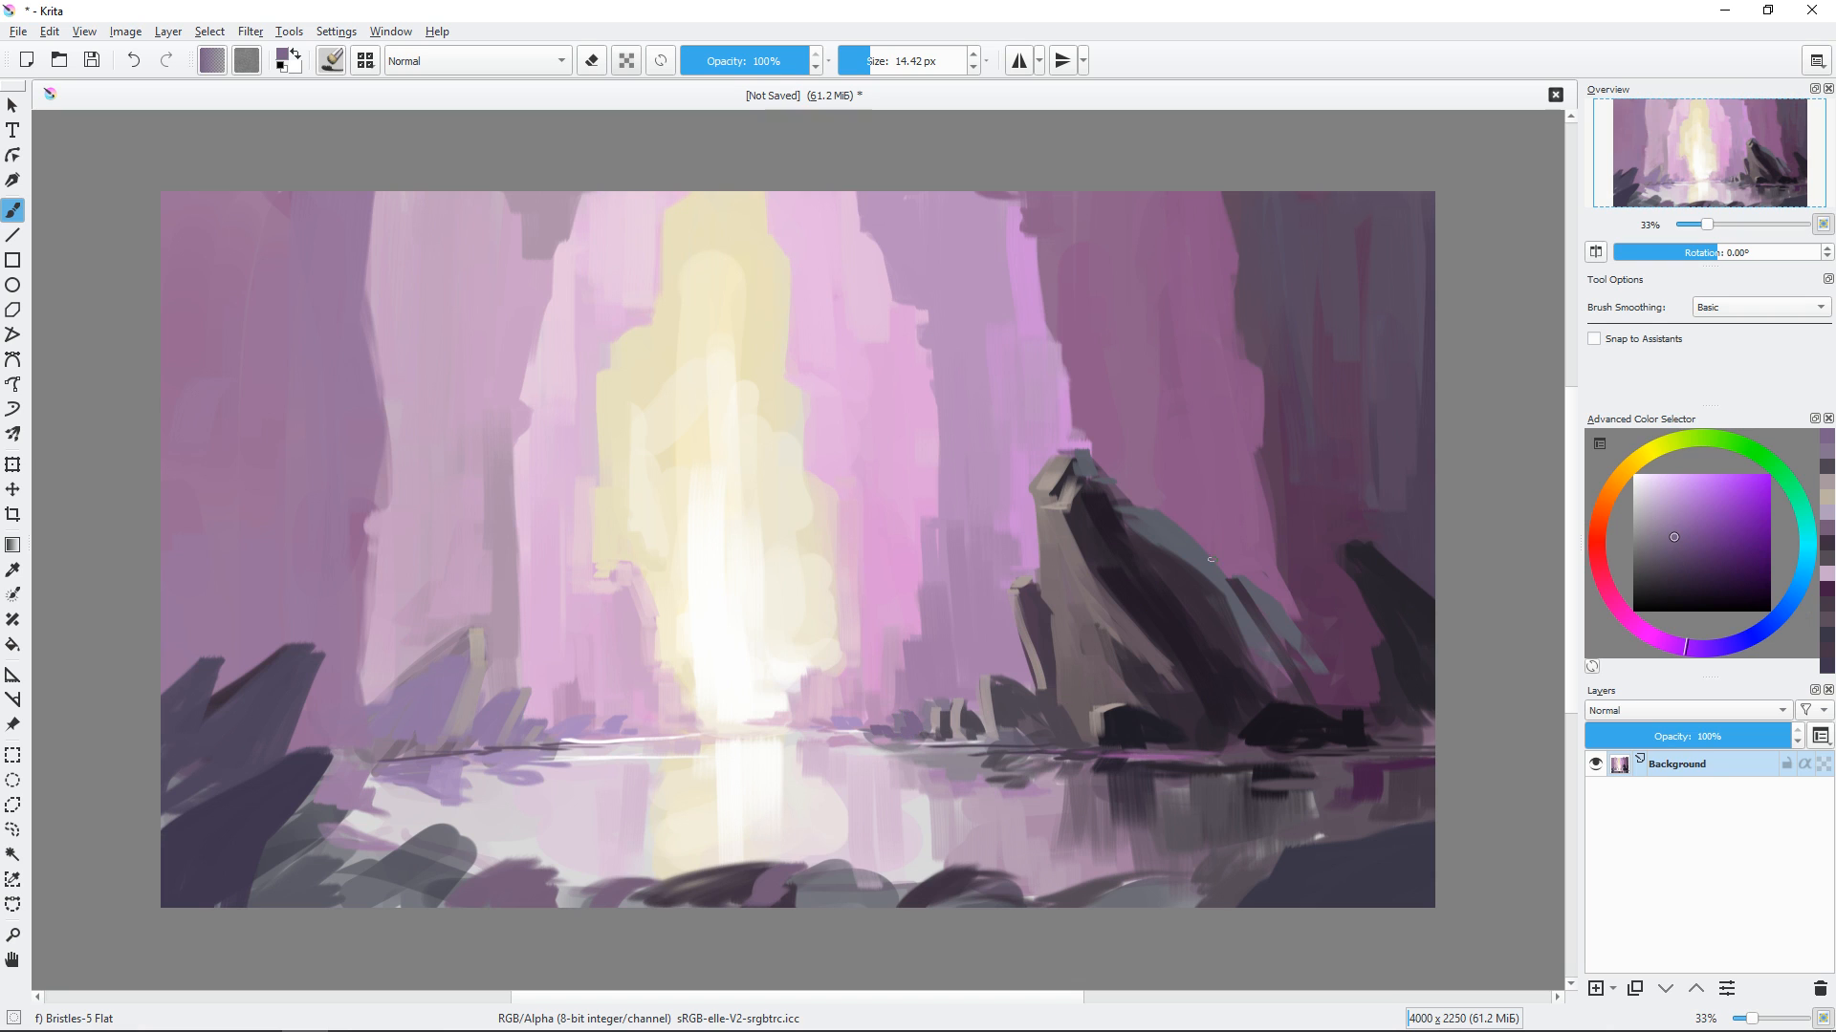
ctrl+click(1280, 612)
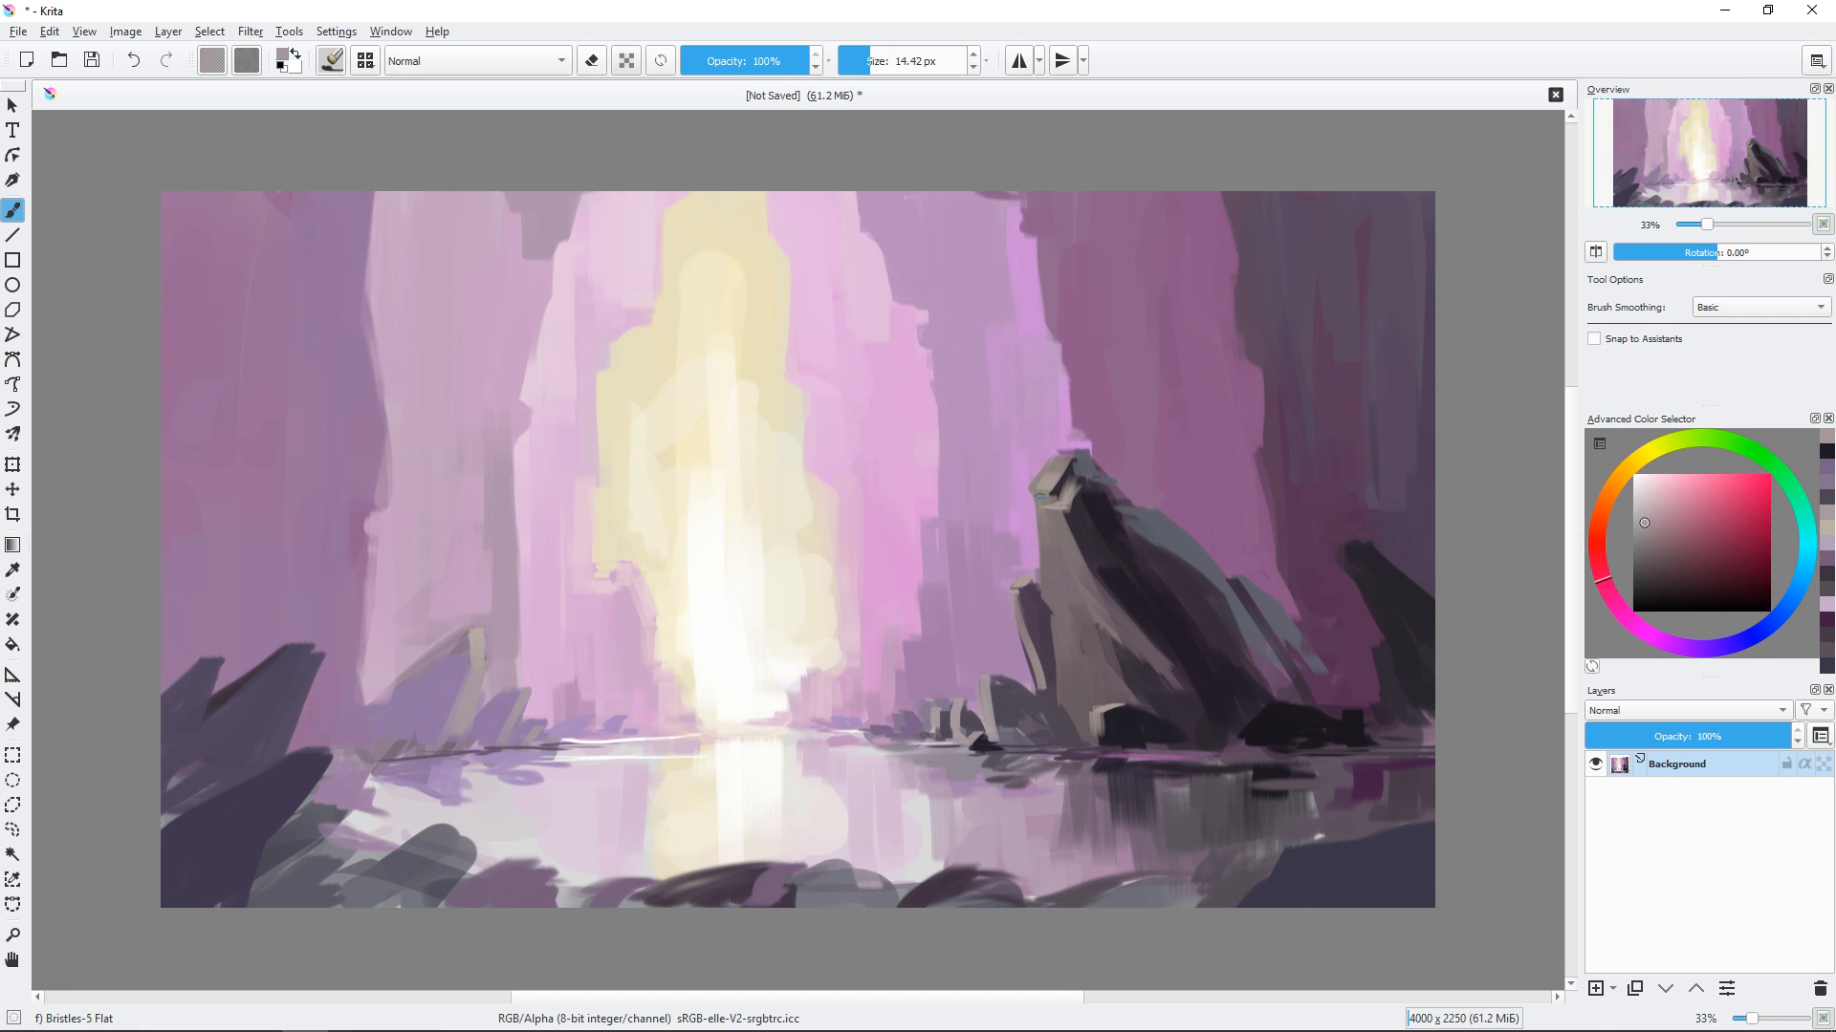
Paint warm grey highlights and darker mauve shading on the light-facing left side of the large rock.
mouse_move(1041, 510)
mouse_down()
mouse_move(1093, 543)
mouse_move(1057, 510)
mouse_move(1086, 546)
mouse_move(1054, 529)
mouse_move(1075, 609)
mouse_up()
key(ctrl+z)
ctrl+click(1071, 547)
drag(1151, 534, 1140, 534)
ctrl+click(1072, 633)
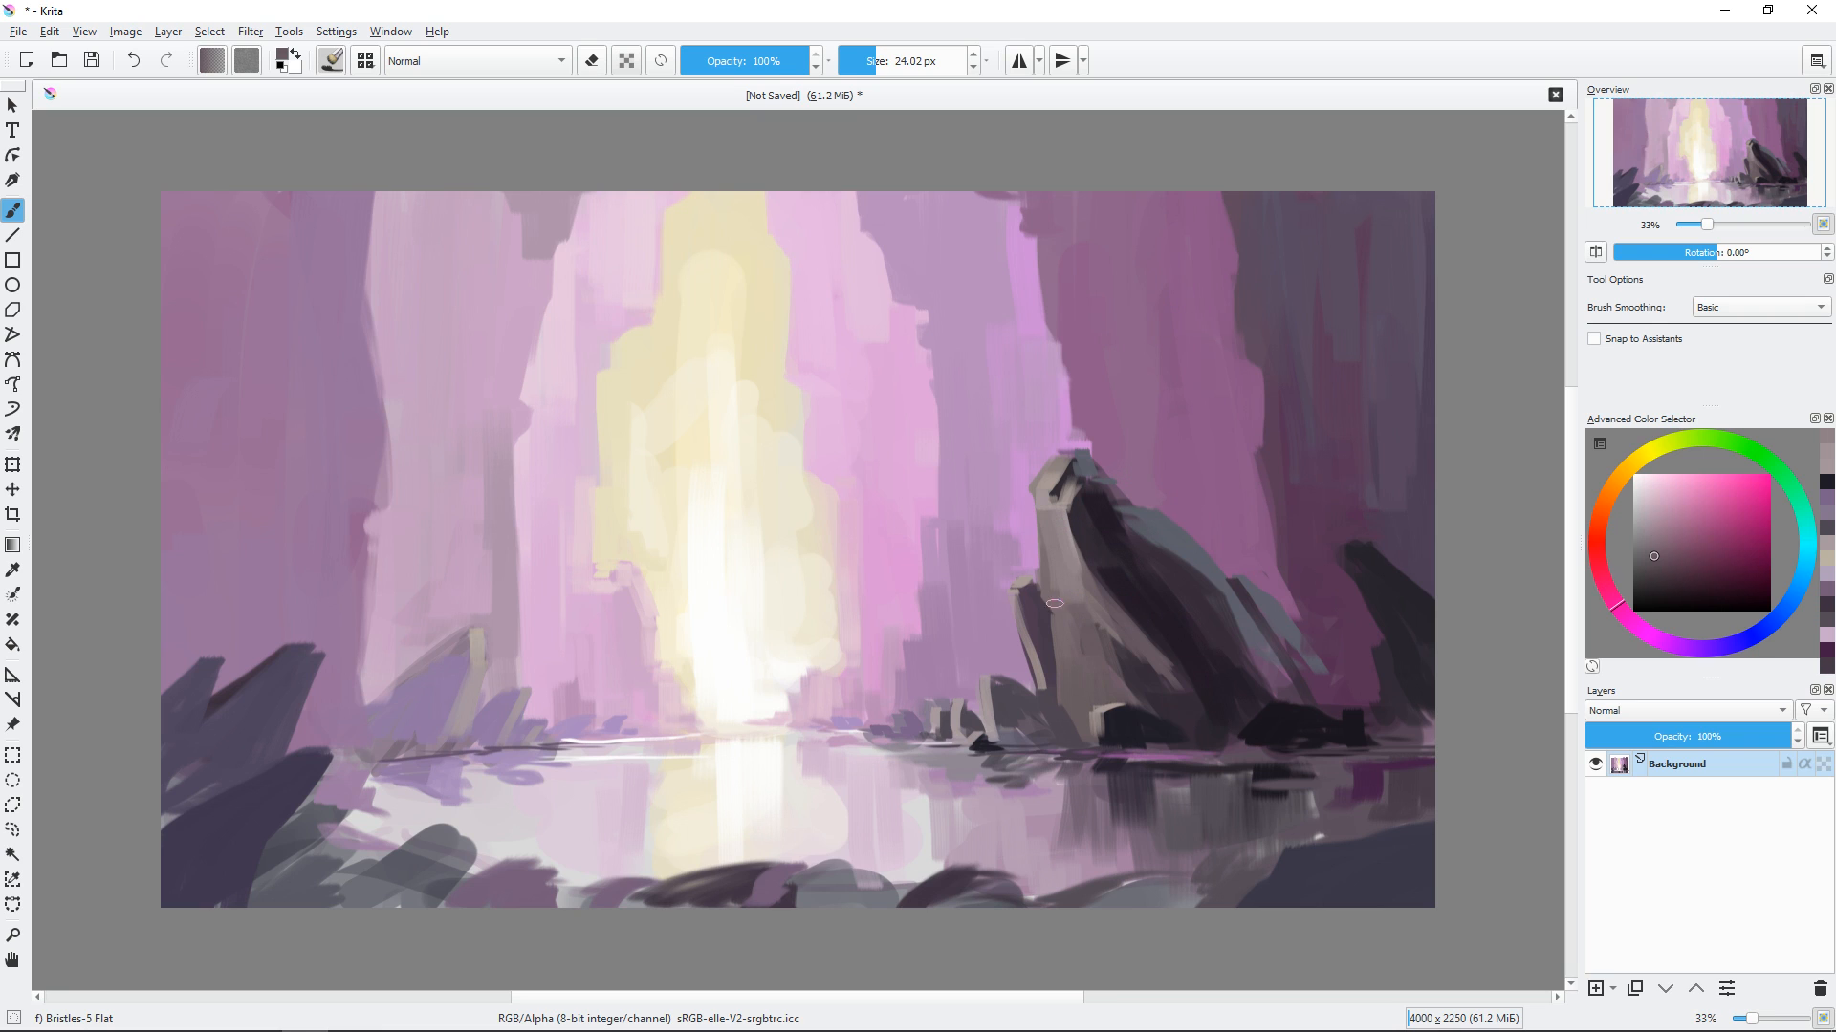
drag(1053, 601, 1075, 622)
drag(1212, 613, 1209, 612)
Paint blue-grey light planes and darker slanted strokes on the rock at the far right edge.
ctrl+click(1226, 579)
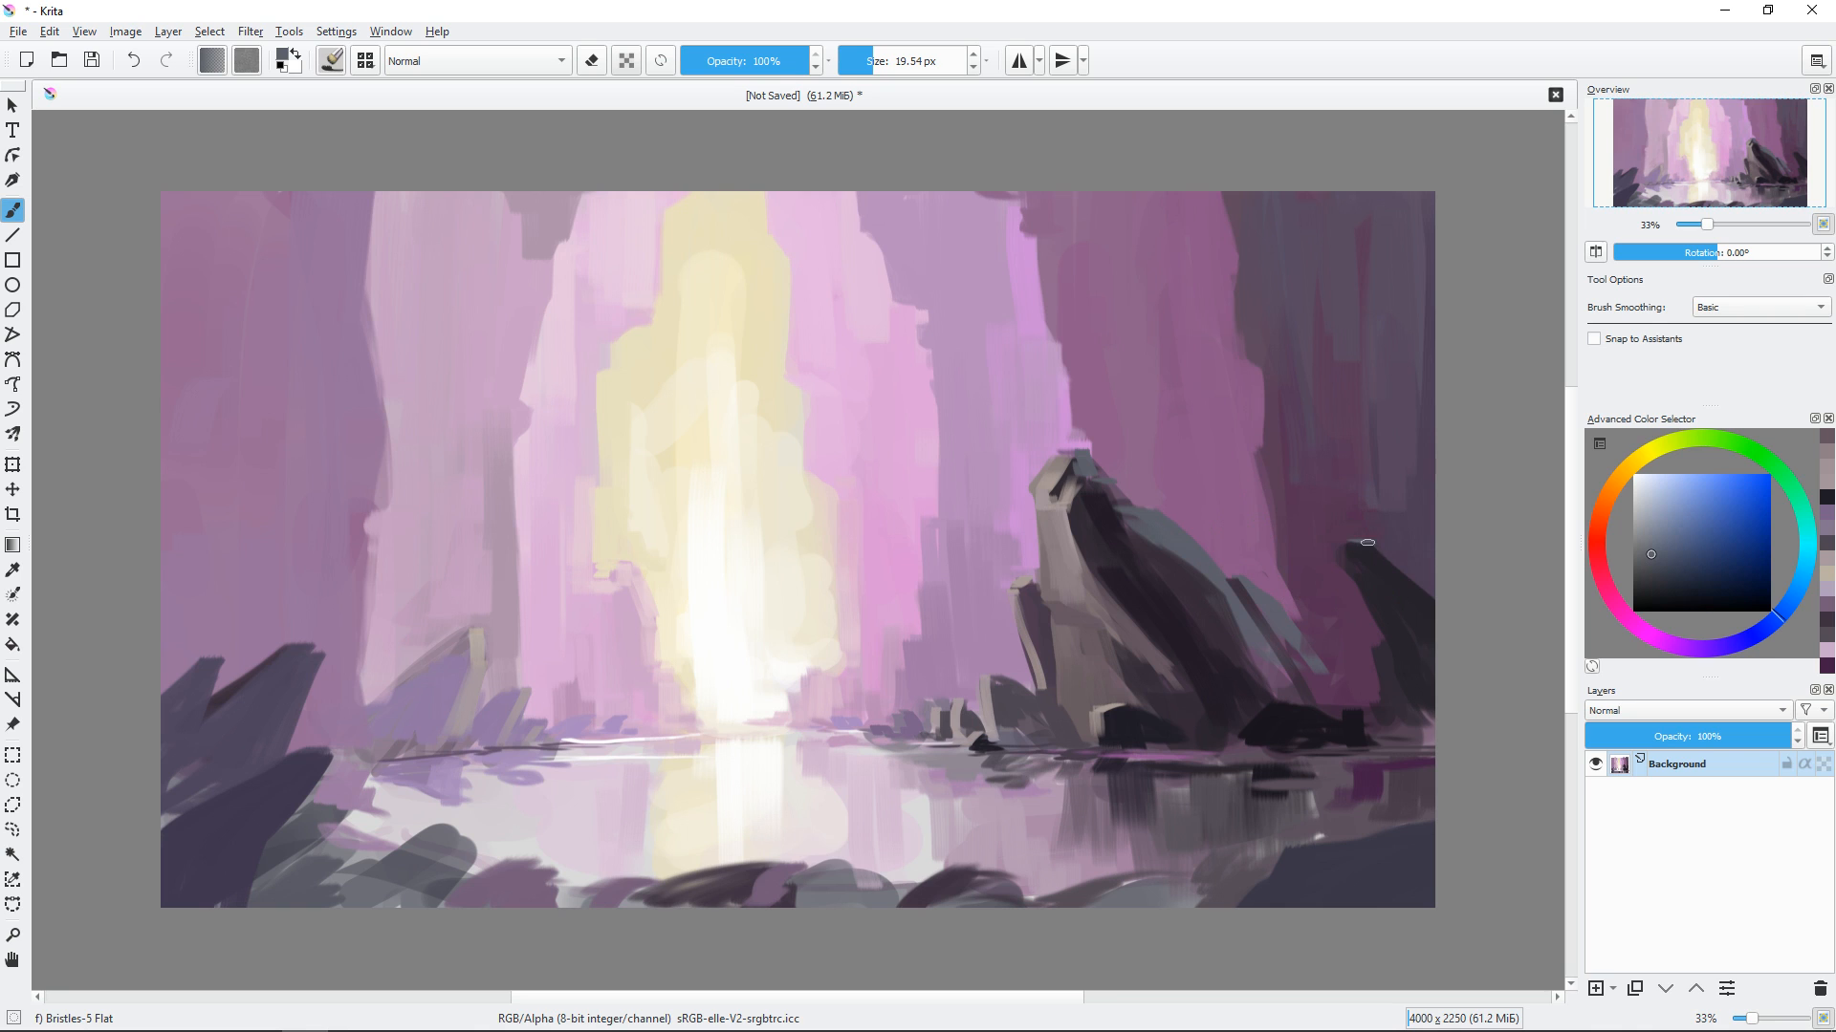
drag(1371, 542, 1367, 542)
drag(1365, 544, 1432, 606)
click(1655, 568)
ctrl+click(1398, 604)
ctrl+click(1405, 577)
drag(1371, 552, 1440, 628)
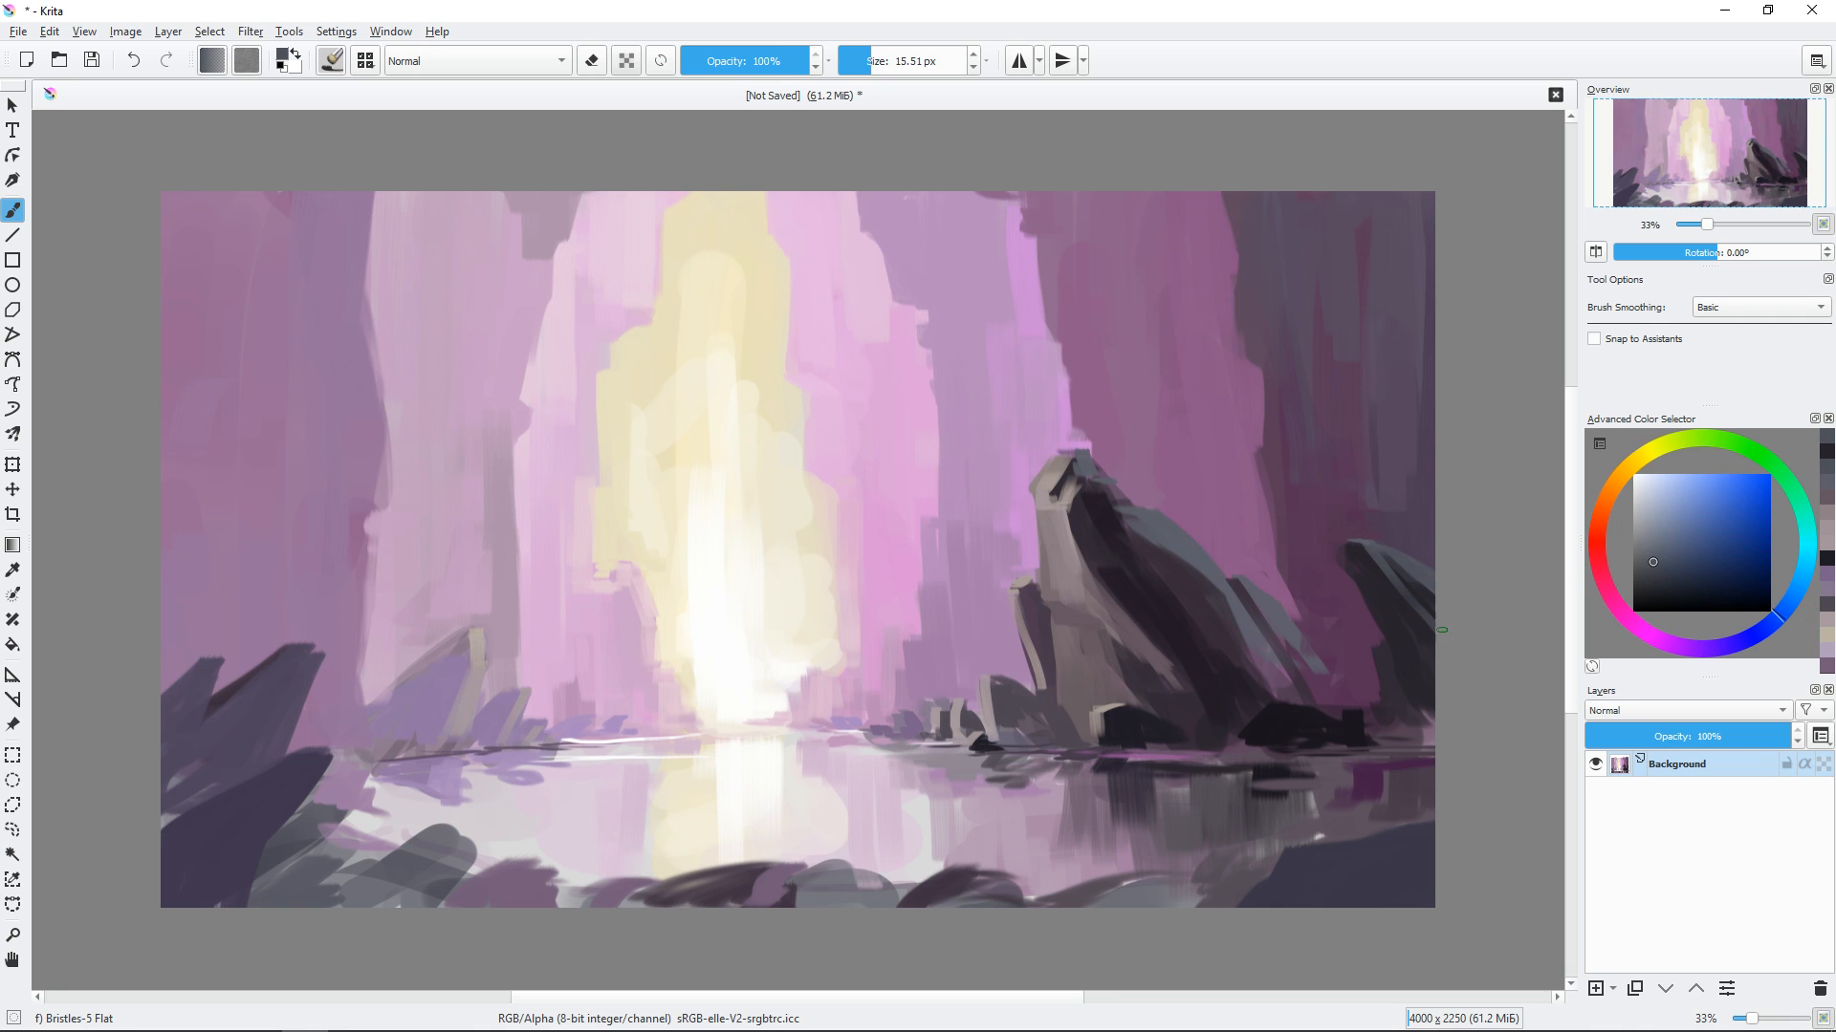
Paint blue-grey planes down the large rock's right slope and extend the slope toward the waterline.
ctrl+click(1272, 623)
drag(1273, 625, 1282, 625)
mouse_move(1287, 638)
mouse_down()
mouse_move(1349, 697)
mouse_move(1338, 710)
mouse_move(1363, 710)
mouse_up()
ctrl+click(1283, 628)
drag(1352, 685, 1376, 707)
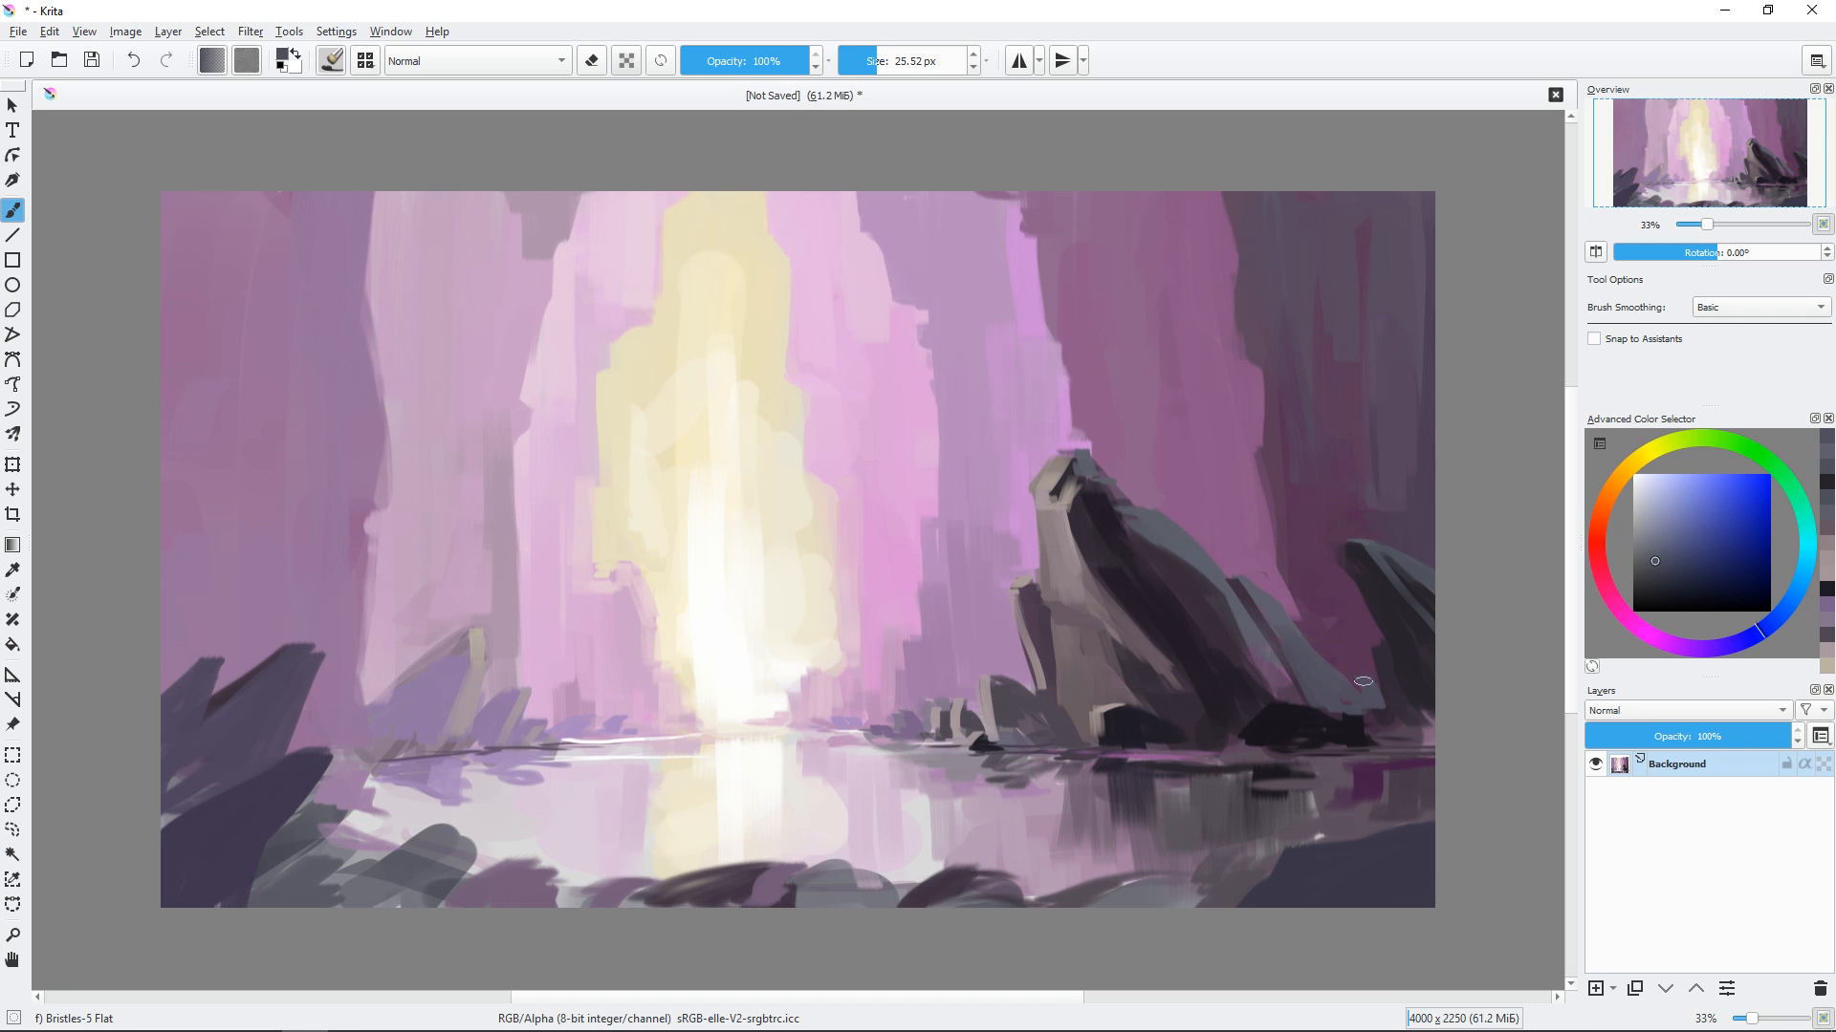
drag(1207, 529, 1203, 529)
mouse_move(1193, 564)
mouse_down()
mouse_move(1241, 680)
mouse_move(1263, 634)
mouse_up()
drag(1227, 666, 1270, 710)
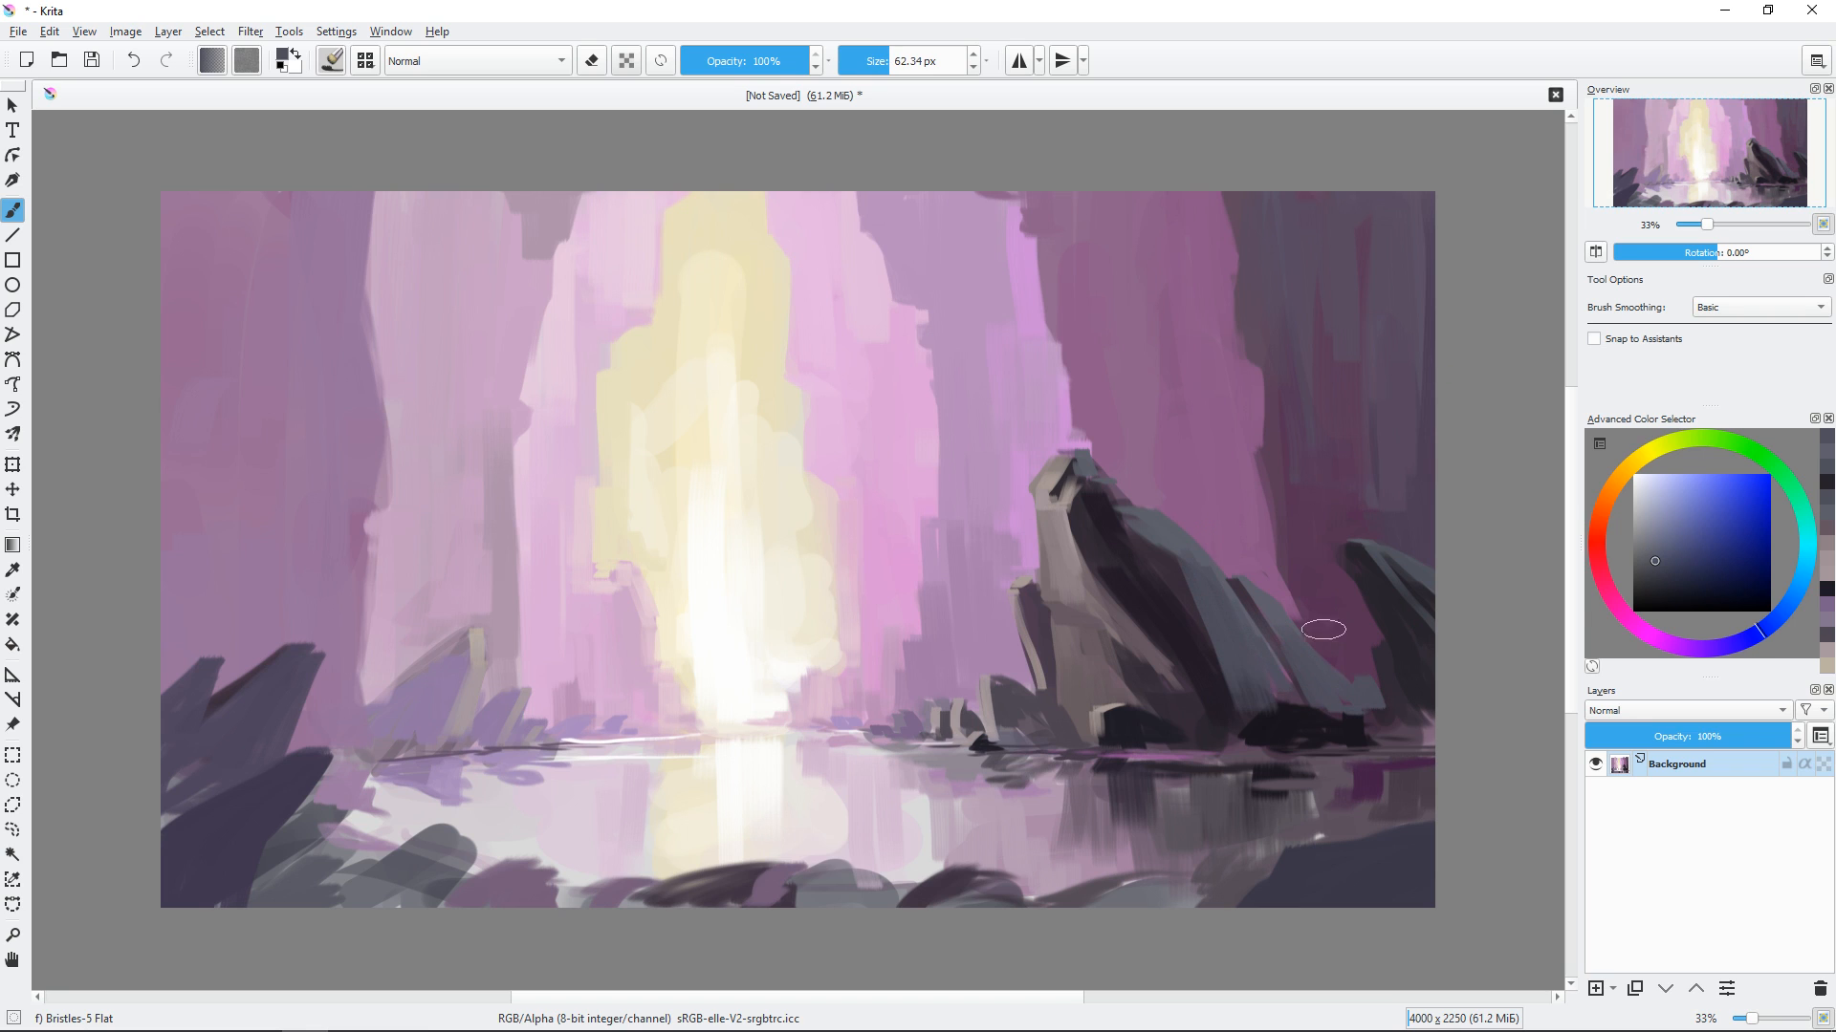
Paint slate-blue tops on the low rocks at the waterline right of the large rock.
drag(1323, 628, 1317, 627)
ctrl+click(1304, 660)
drag(1275, 703, 1360, 734)
mouse_move(1382, 652)
mouse_down()
mouse_move(1367, 652)
mouse_move(1420, 715)
mouse_up()
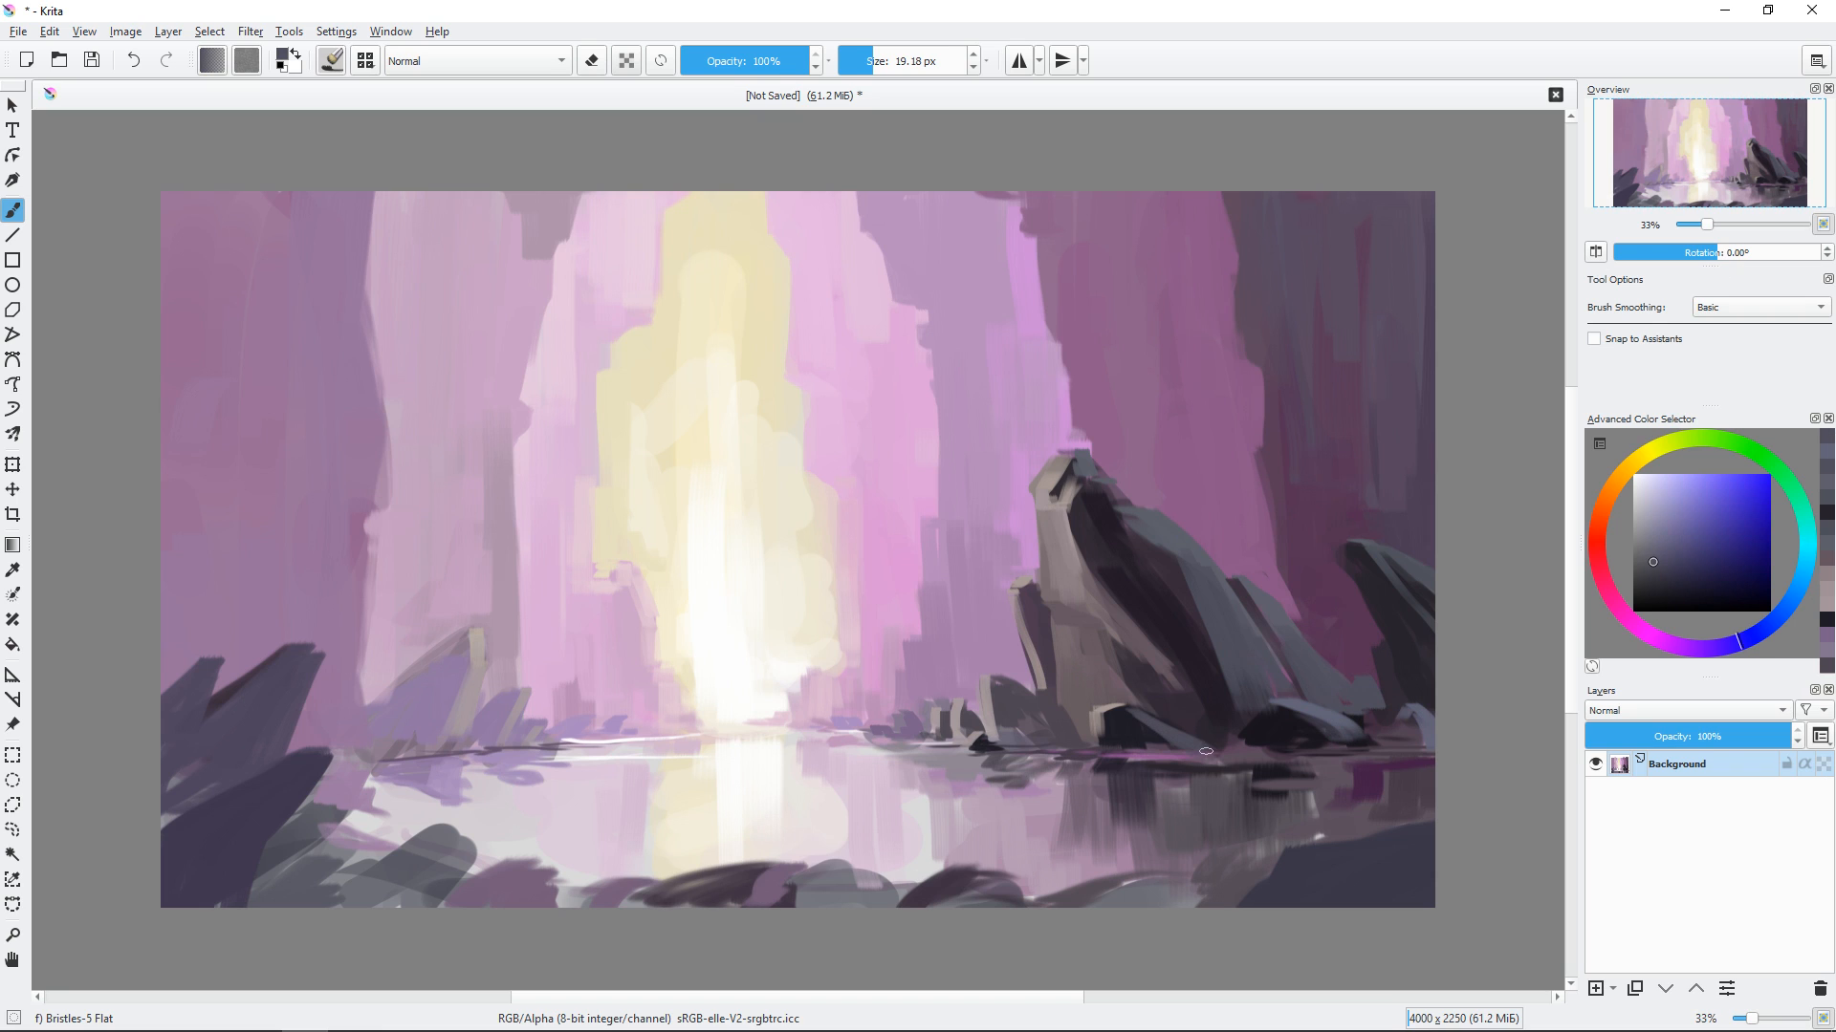
Define the large rock's left base with dark strokes and warm greyish-pink highlights.
ctrl+click(1089, 686)
drag(1085, 739, 1070, 748)
ctrl+click(1059, 583)
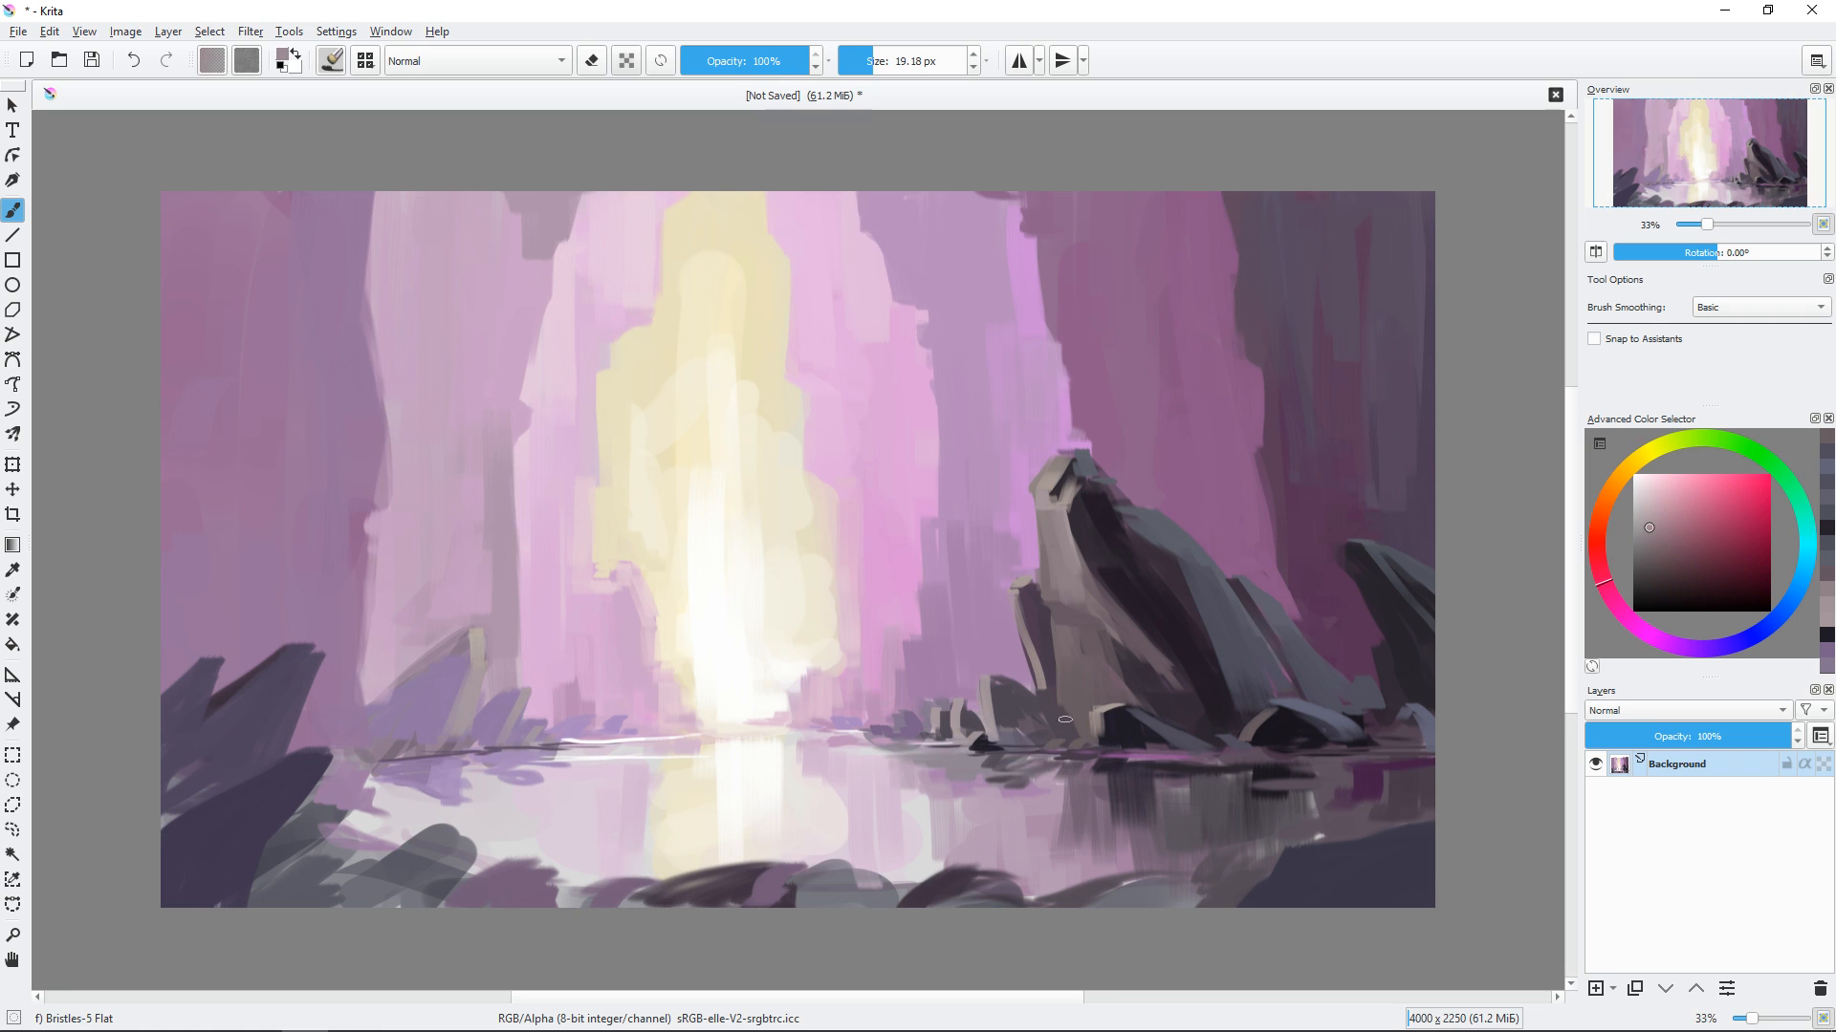
drag(1064, 606, 1069, 635)
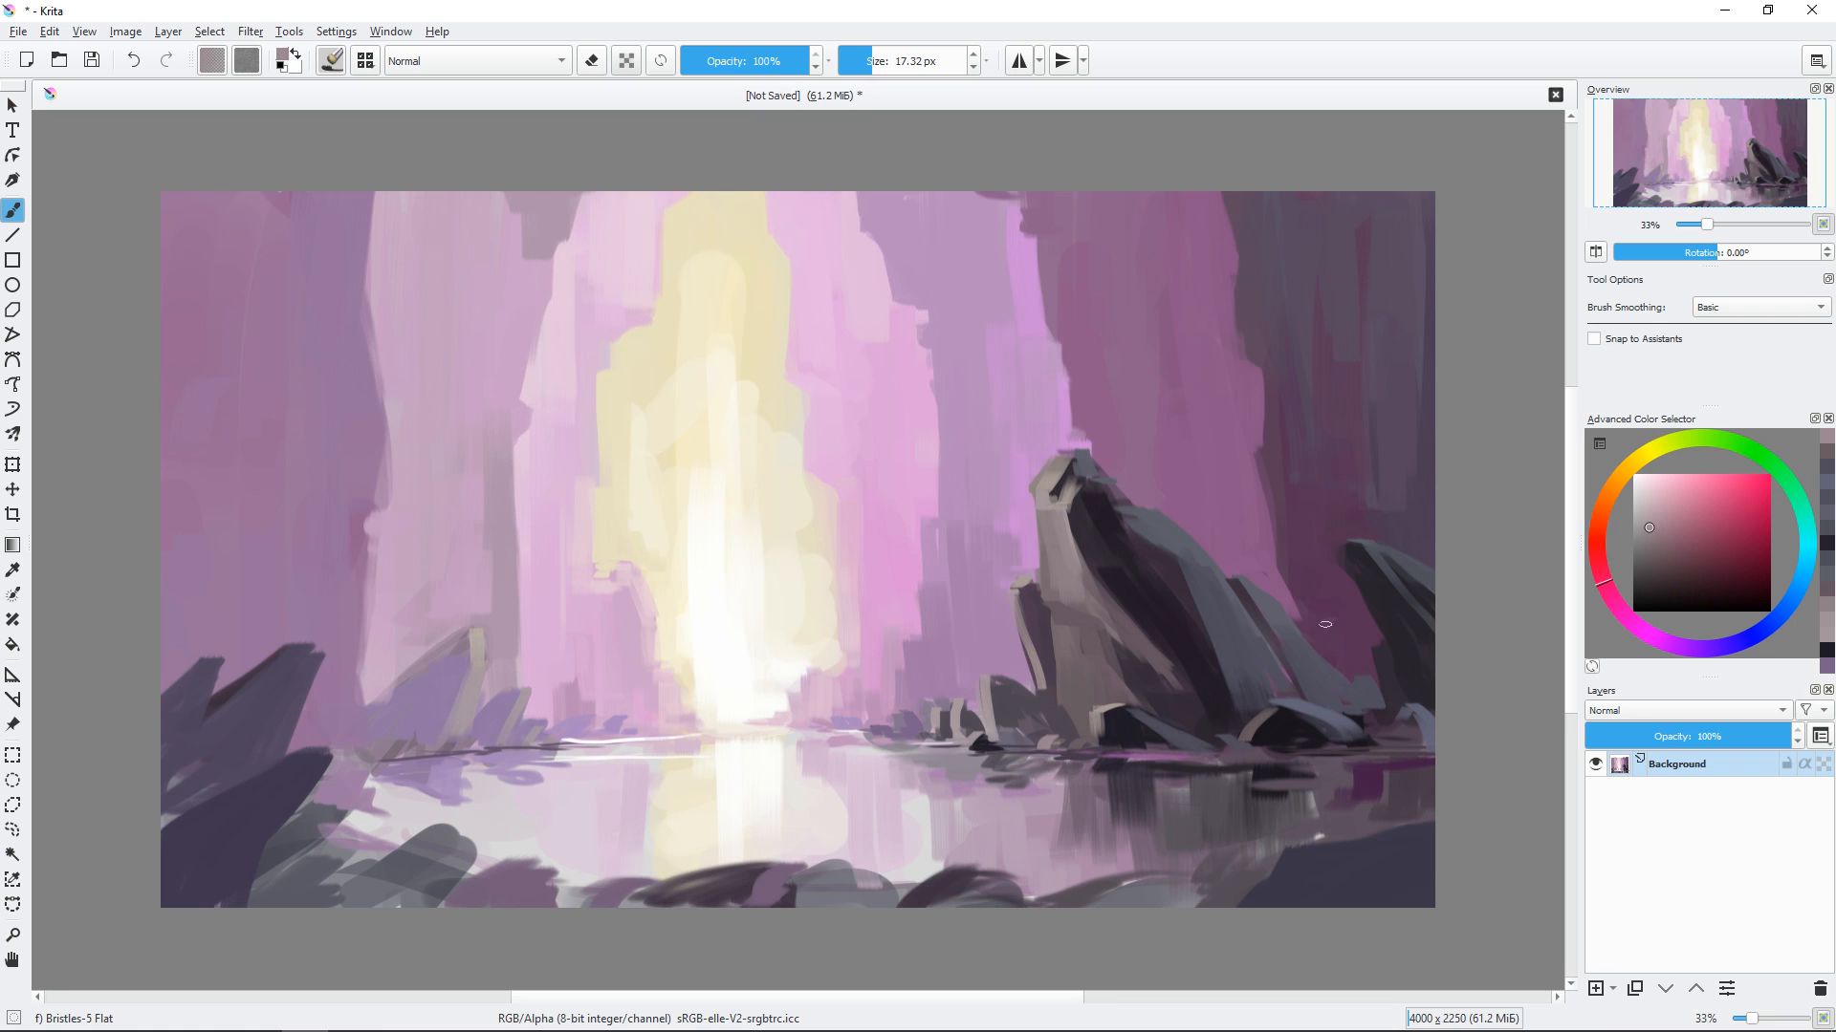
Paint dark indigo strokes into the large rock's central shadow and onto the low rocks at its base.
ctrl+click(1104, 553)
click(1729, 645)
click(1683, 573)
shift+drag(1095, 502, 1113, 502)
mouse_move(1095, 501)
mouse_down()
mouse_move(1135, 574)
mouse_move(1119, 579)
mouse_up()
drag(1133, 556, 1196, 679)
ctrl+click(1162, 609)
drag(1154, 594, 1195, 660)
drag(1110, 719, 1145, 741)
mouse_move(1280, 727)
mouse_down()
mouse_move(1329, 747)
mouse_move(1257, 741)
mouse_up()
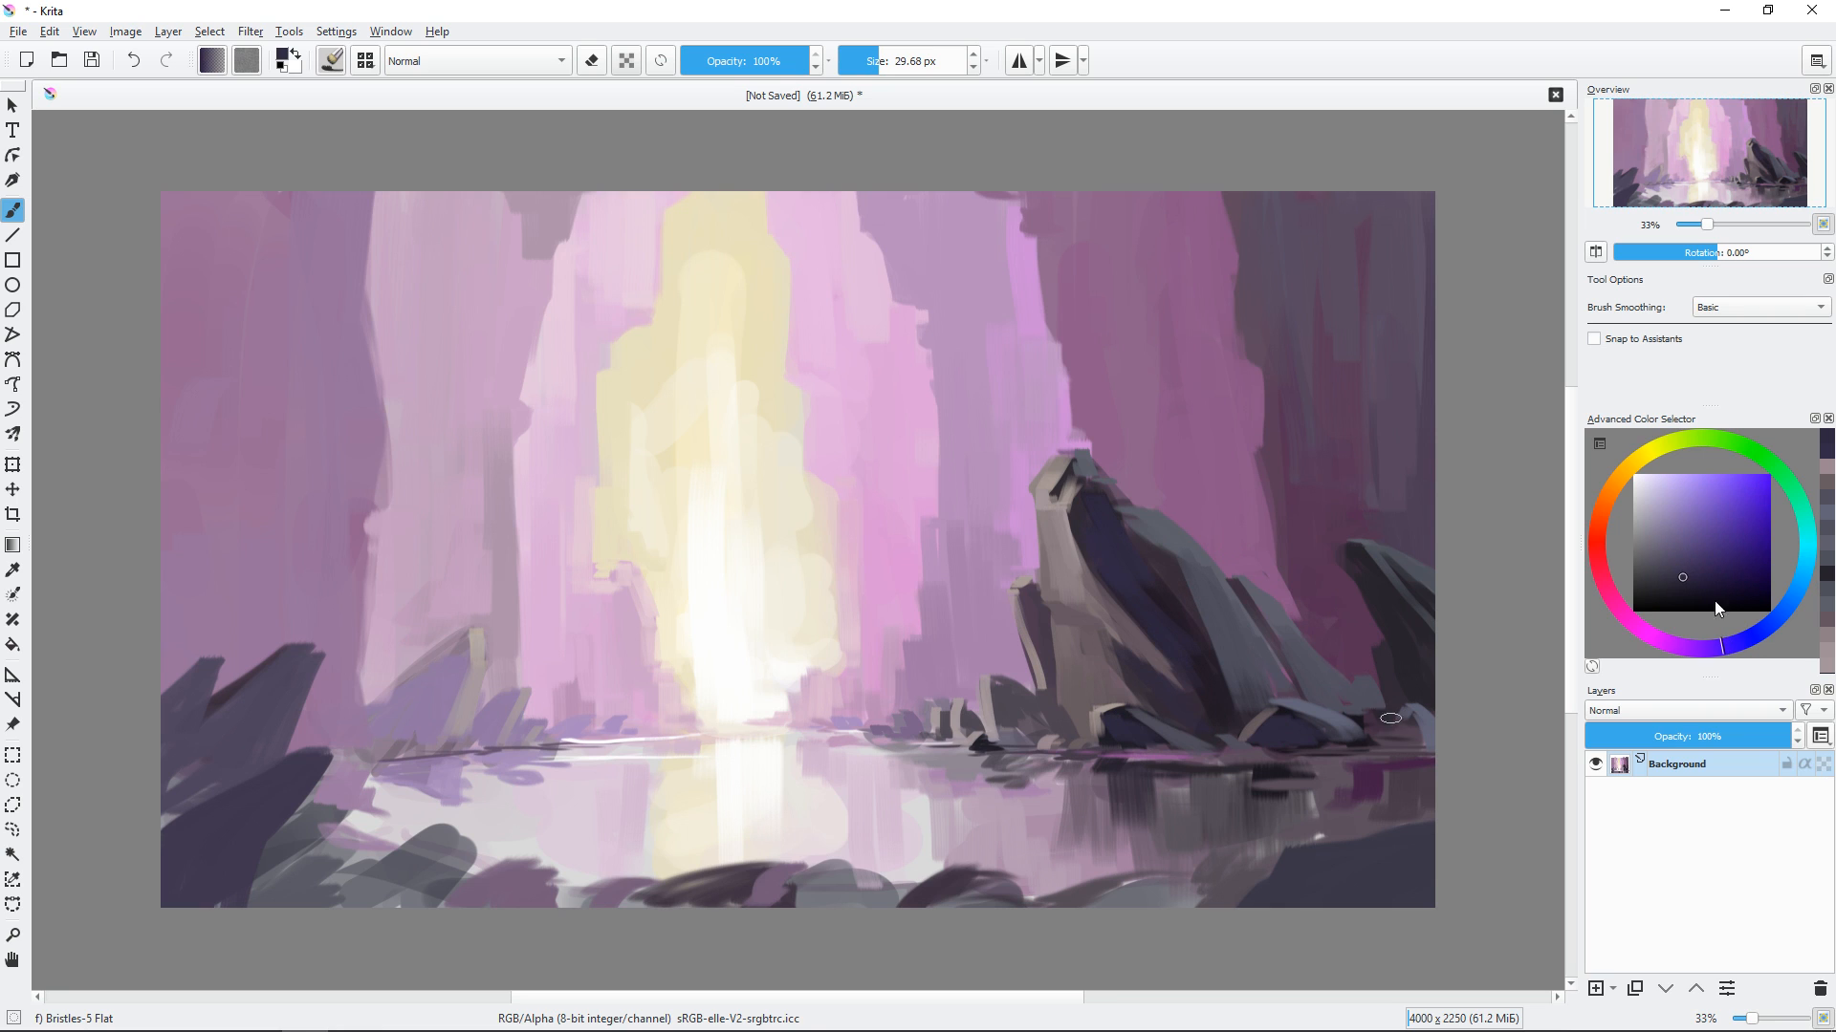
Paint a warm brownish-mauve lit plane along the upper edge and left side of the right foreground rock.
click(1650, 532)
ctrl+click(1104, 631)
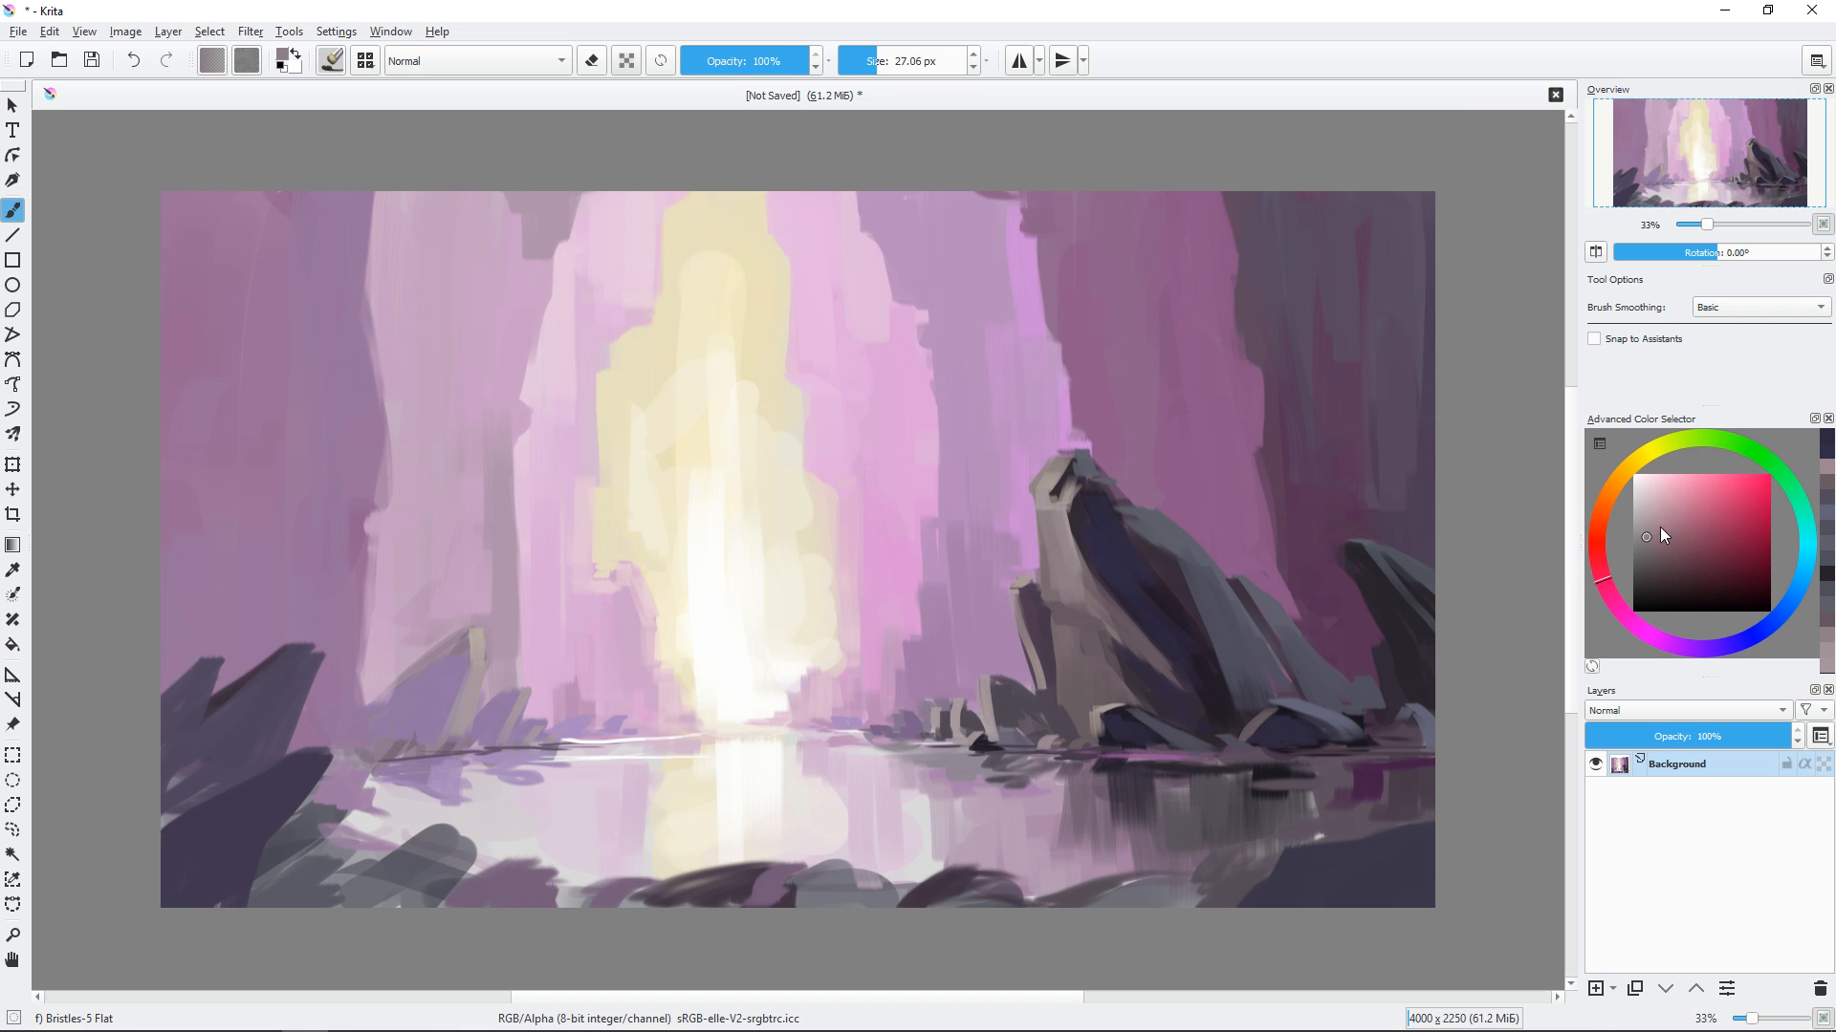
click(1652, 528)
click(1598, 543)
drag(1281, 854, 1434, 814)
drag(1337, 845, 1279, 891)
ctrl+click(1302, 866)
drag(1430, 813, 1246, 934)
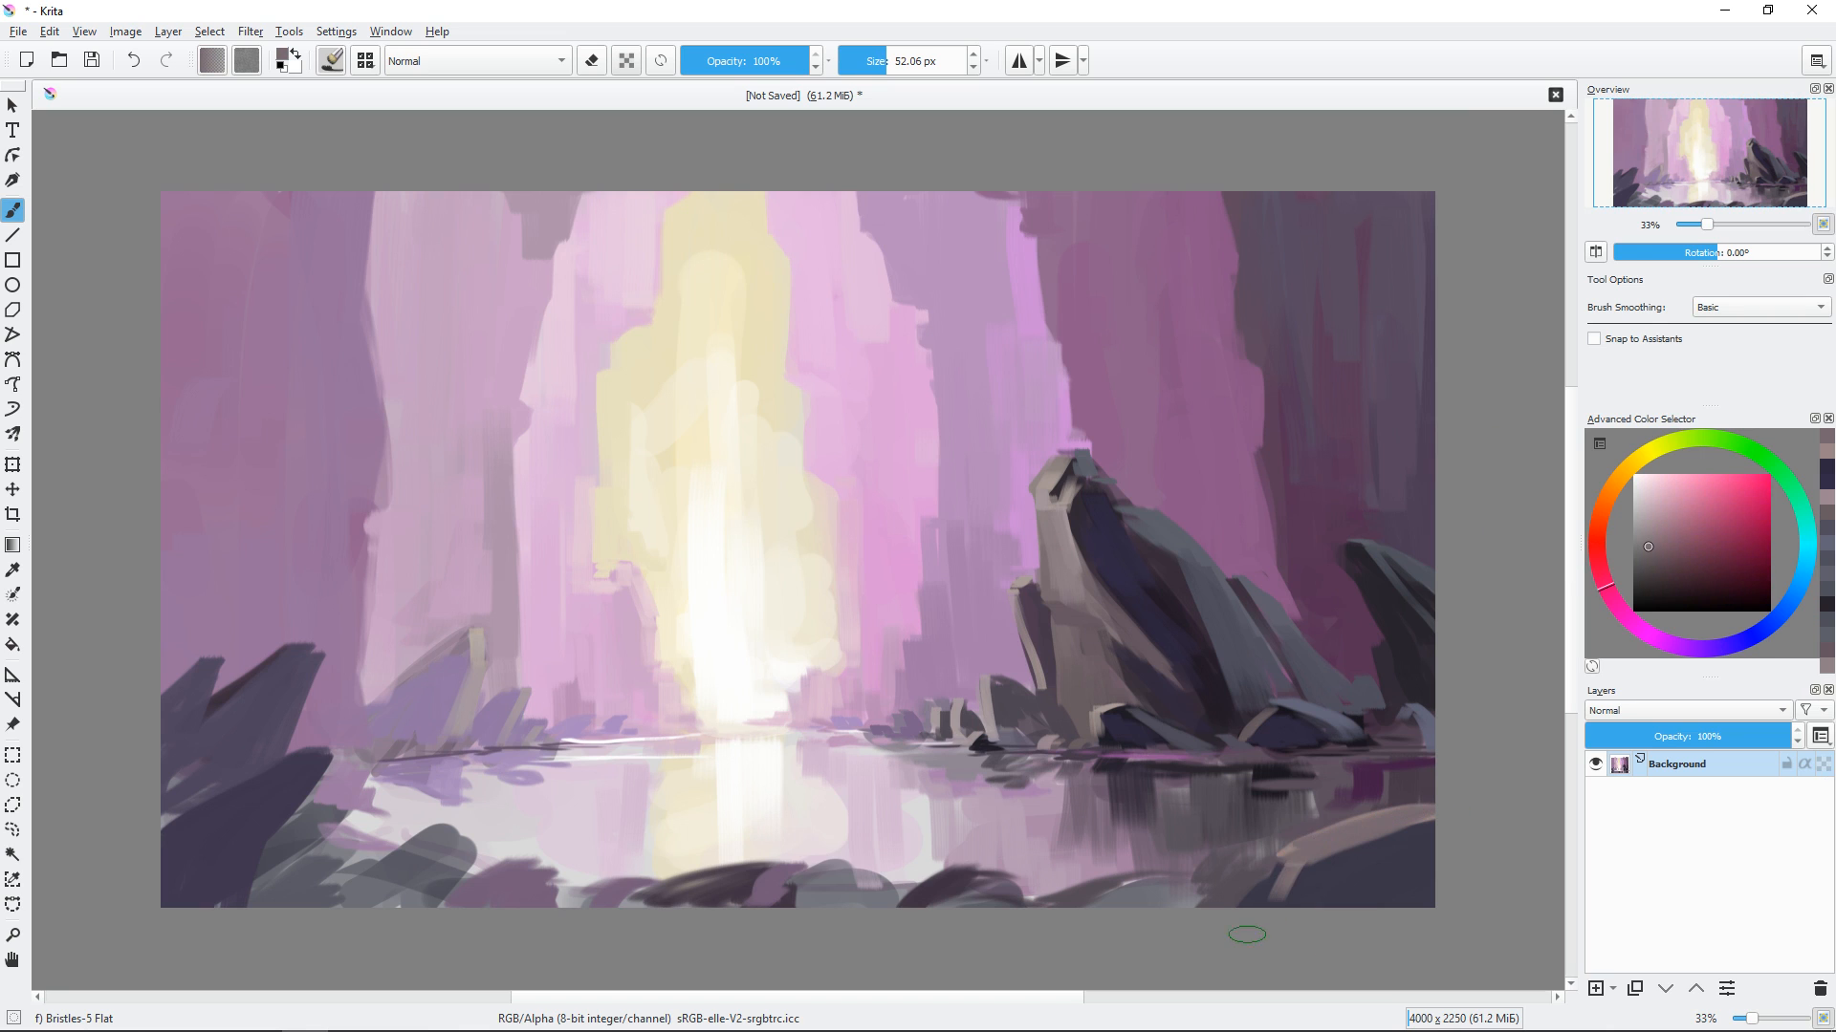
Add beige highlights to the right foreground rock and a matching edge to the lower rock on its left.
mouse_move(1277, 870)
shift+mouse_down()
mouse_move(1235, 907)
mouse_move(1254, 950)
shift+mouse_up()
ctrl+click(1297, 863)
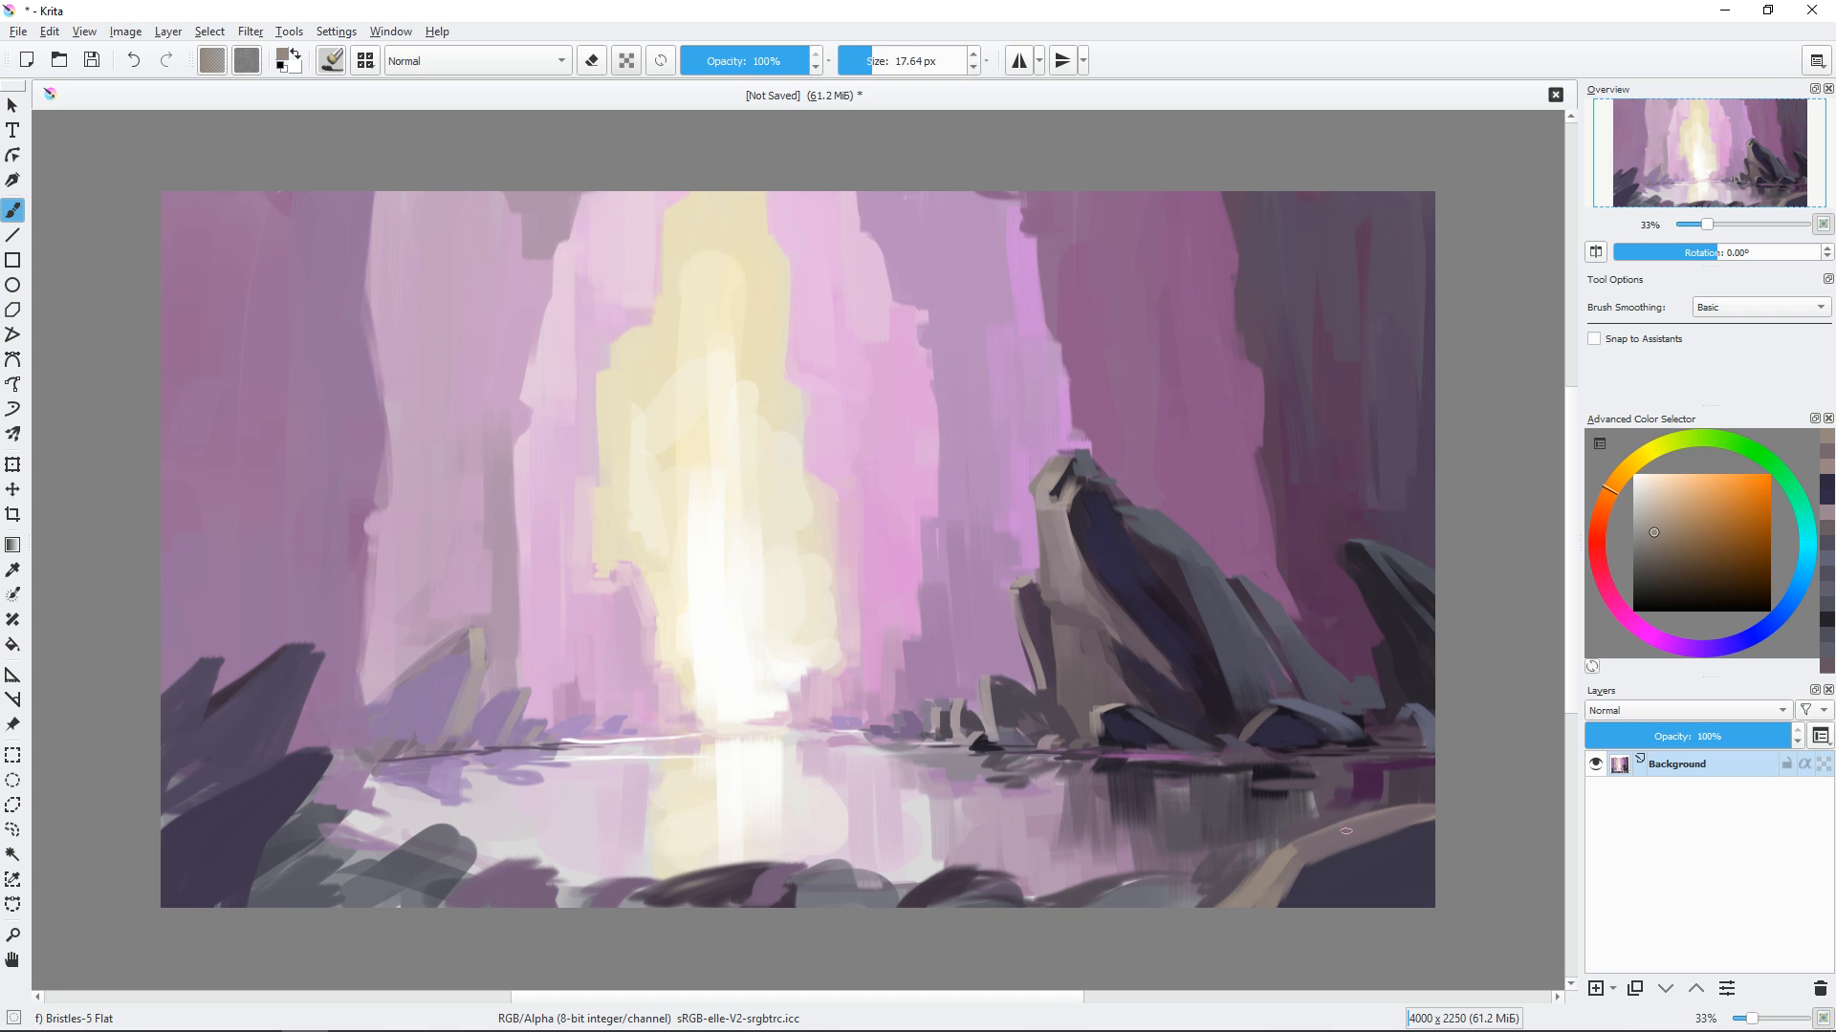
shift+drag(1346, 832, 1344, 831)
drag(1304, 847, 1440, 804)
key(ctrl+z)
drag(1309, 862, 1398, 822)
drag(1339, 851, 1302, 906)
drag(1181, 877, 1046, 907)
drag(1274, 575, 1296, 578)
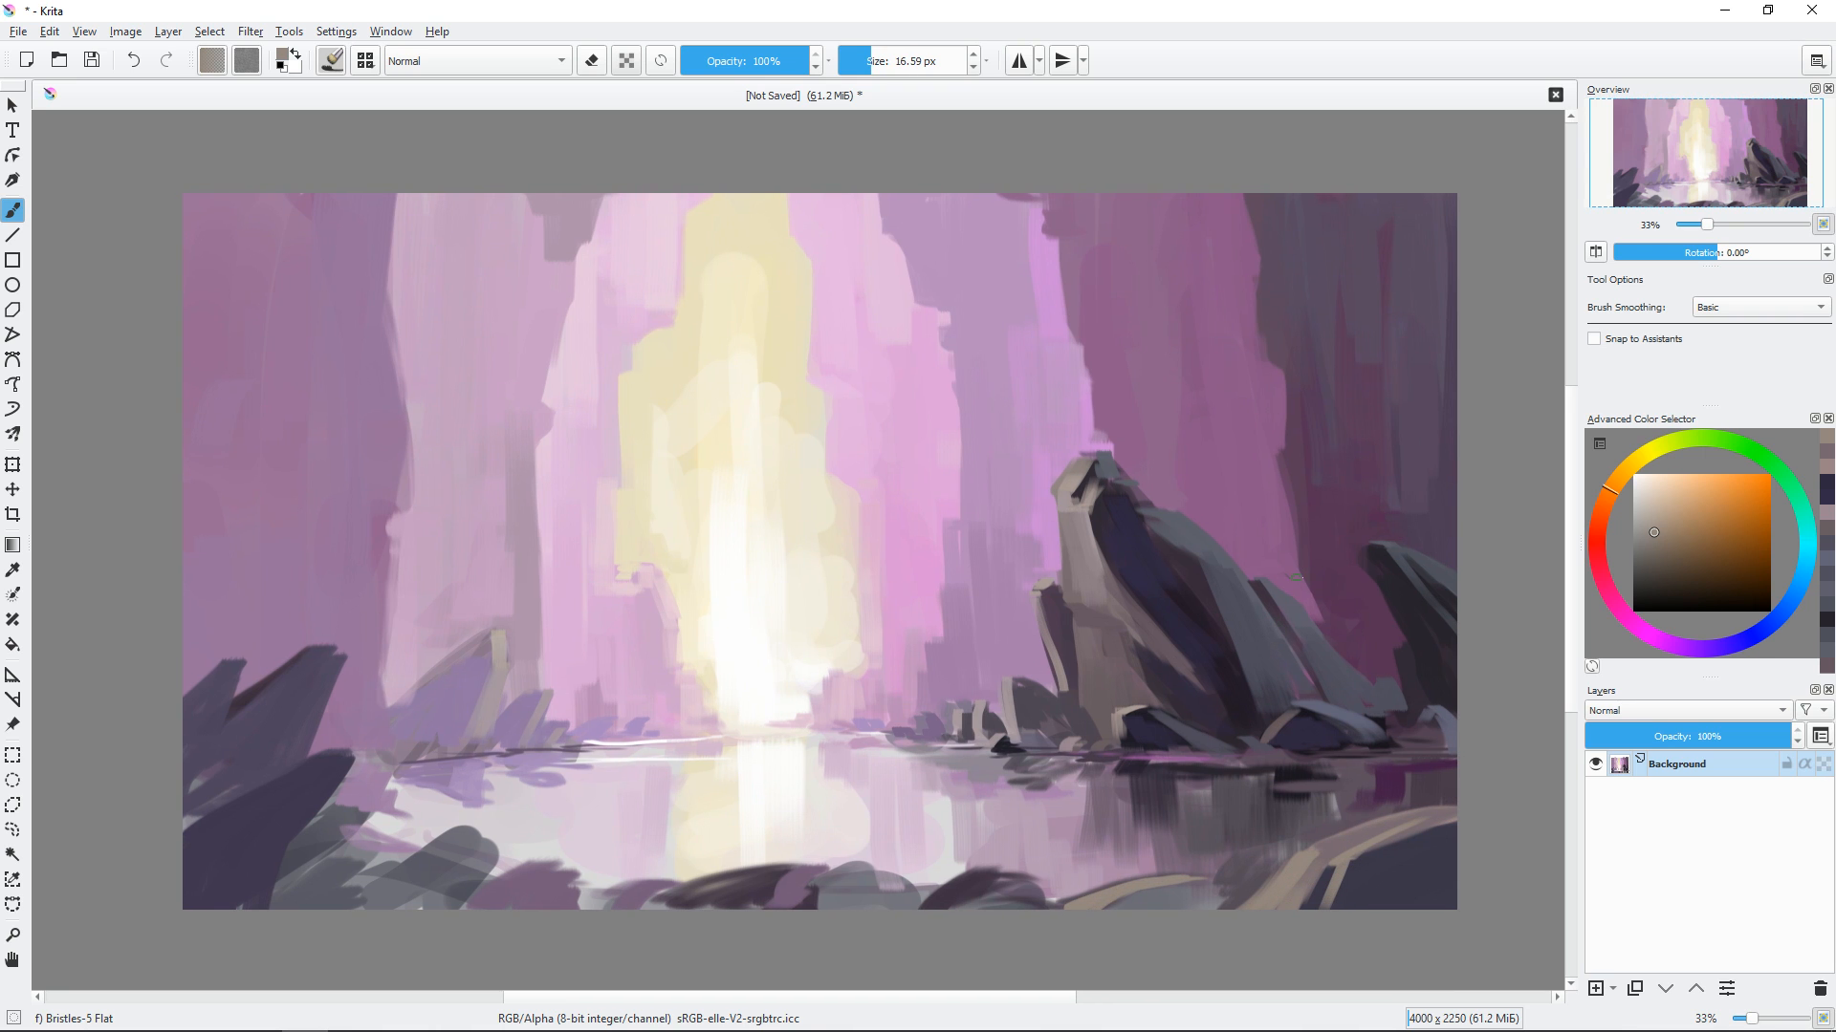
key(ctrl+minus)
key(ctrl+minus)
key(ctrl+plus)
key(ctrl+plus)
drag(1090, 558, 1130, 556)
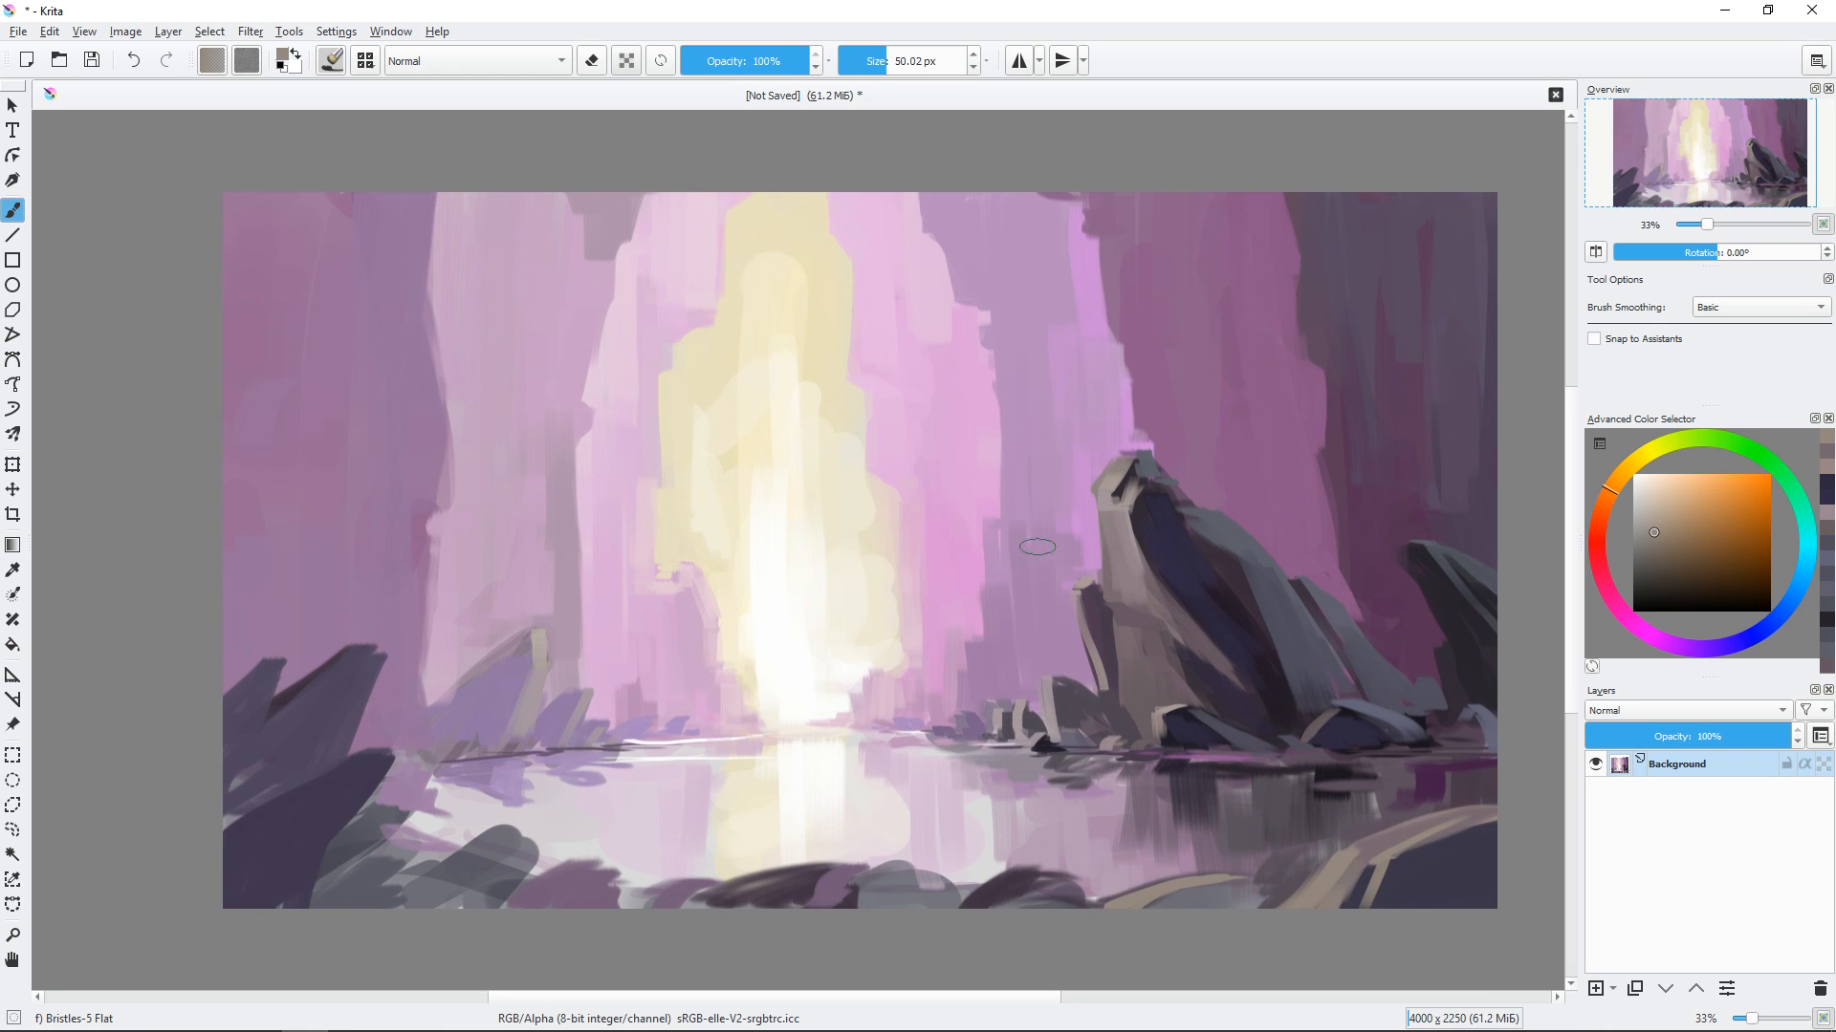
Paint pink vertical strokes on the wall right of the light and blend cream into the shaft's lower-right edge.
ctrl+click(948, 465)
ctrl+click(961, 314)
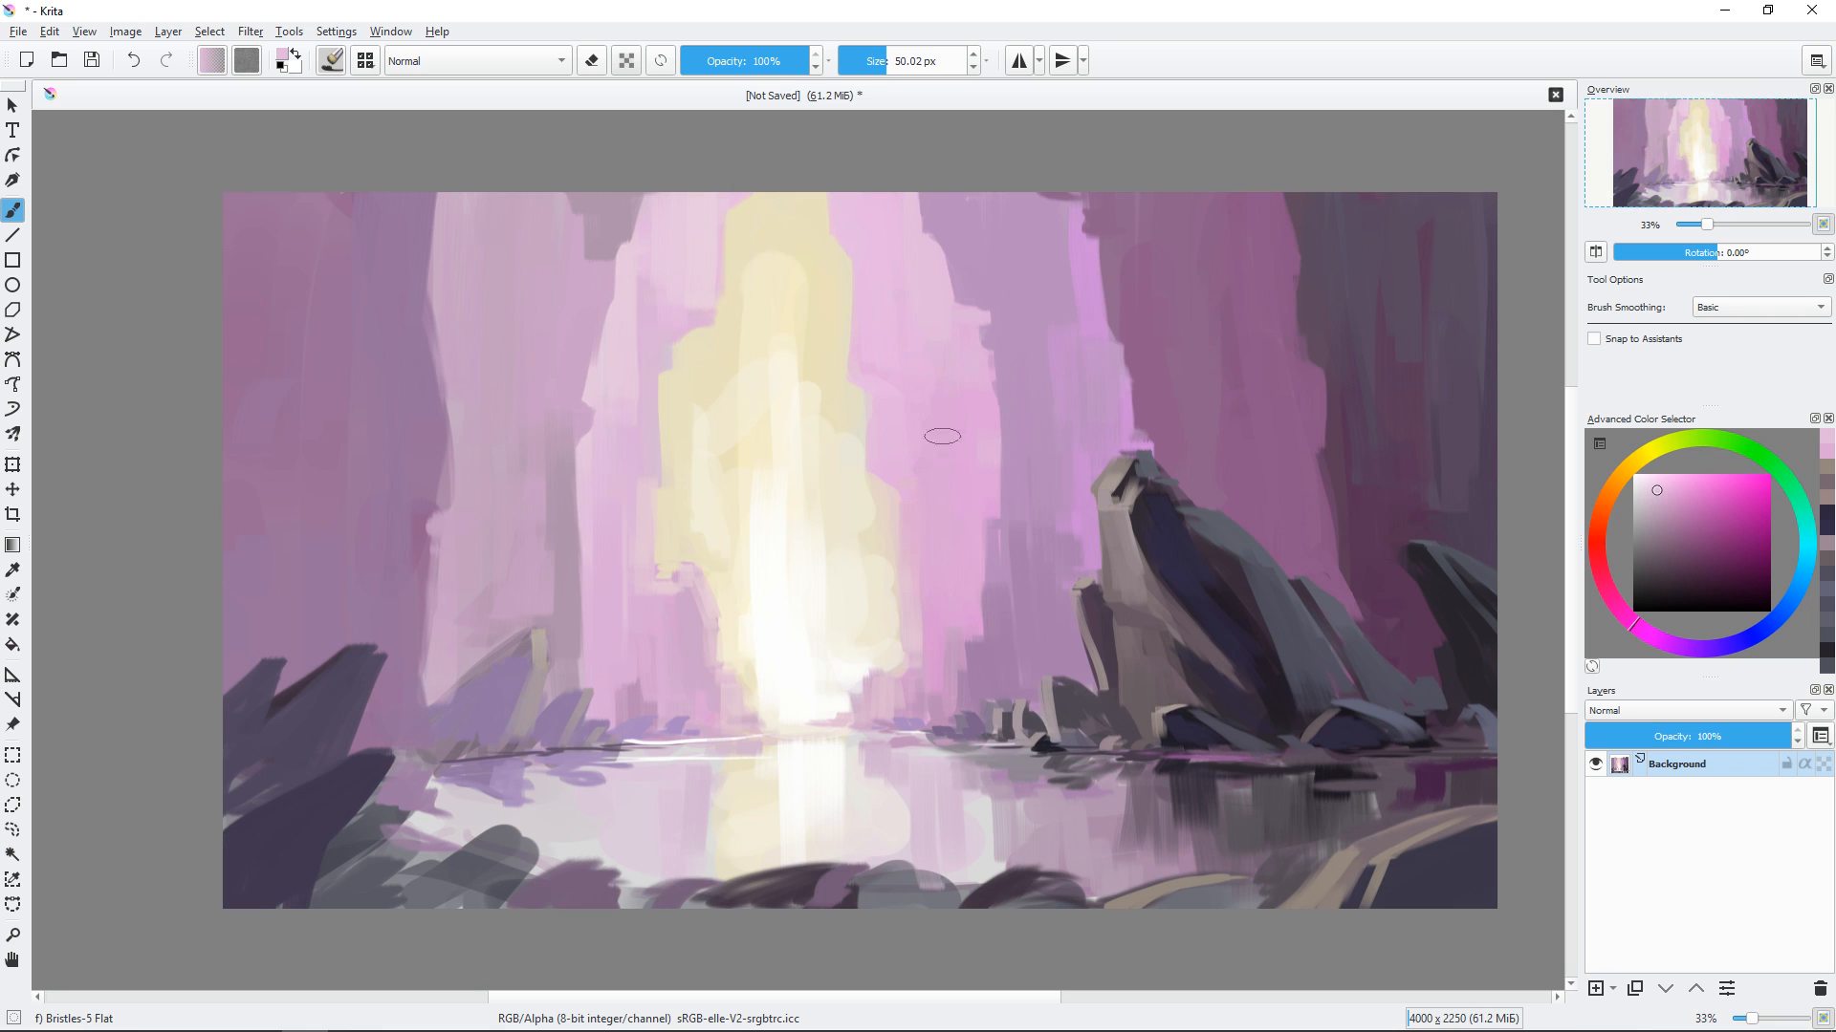
ctrl+click(941, 612)
drag(909, 606, 909, 673)
ctrl+click(884, 590)
drag(891, 589, 900, 585)
key(shift)
mouse_move(889, 586)
mouse_down()
mouse_move(872, 586)
mouse_move(887, 641)
mouse_up()
Soften the lower-left edge of the light shaft where it meets the wall.
ctrl+click(990, 516)
mouse_move(700, 585)
mouse_down()
mouse_move(719, 675)
mouse_move(756, 716)
mouse_move(703, 588)
mouse_move(647, 552)
mouse_up()
ctrl+click(694, 562)
Cover the wall left of the light shaft with saturated and lighter pink vertical strokes.
ctrl+click(681, 600)
drag(642, 562, 642, 485)
ctrl+click(628, 427)
drag(623, 371, 632, 460)
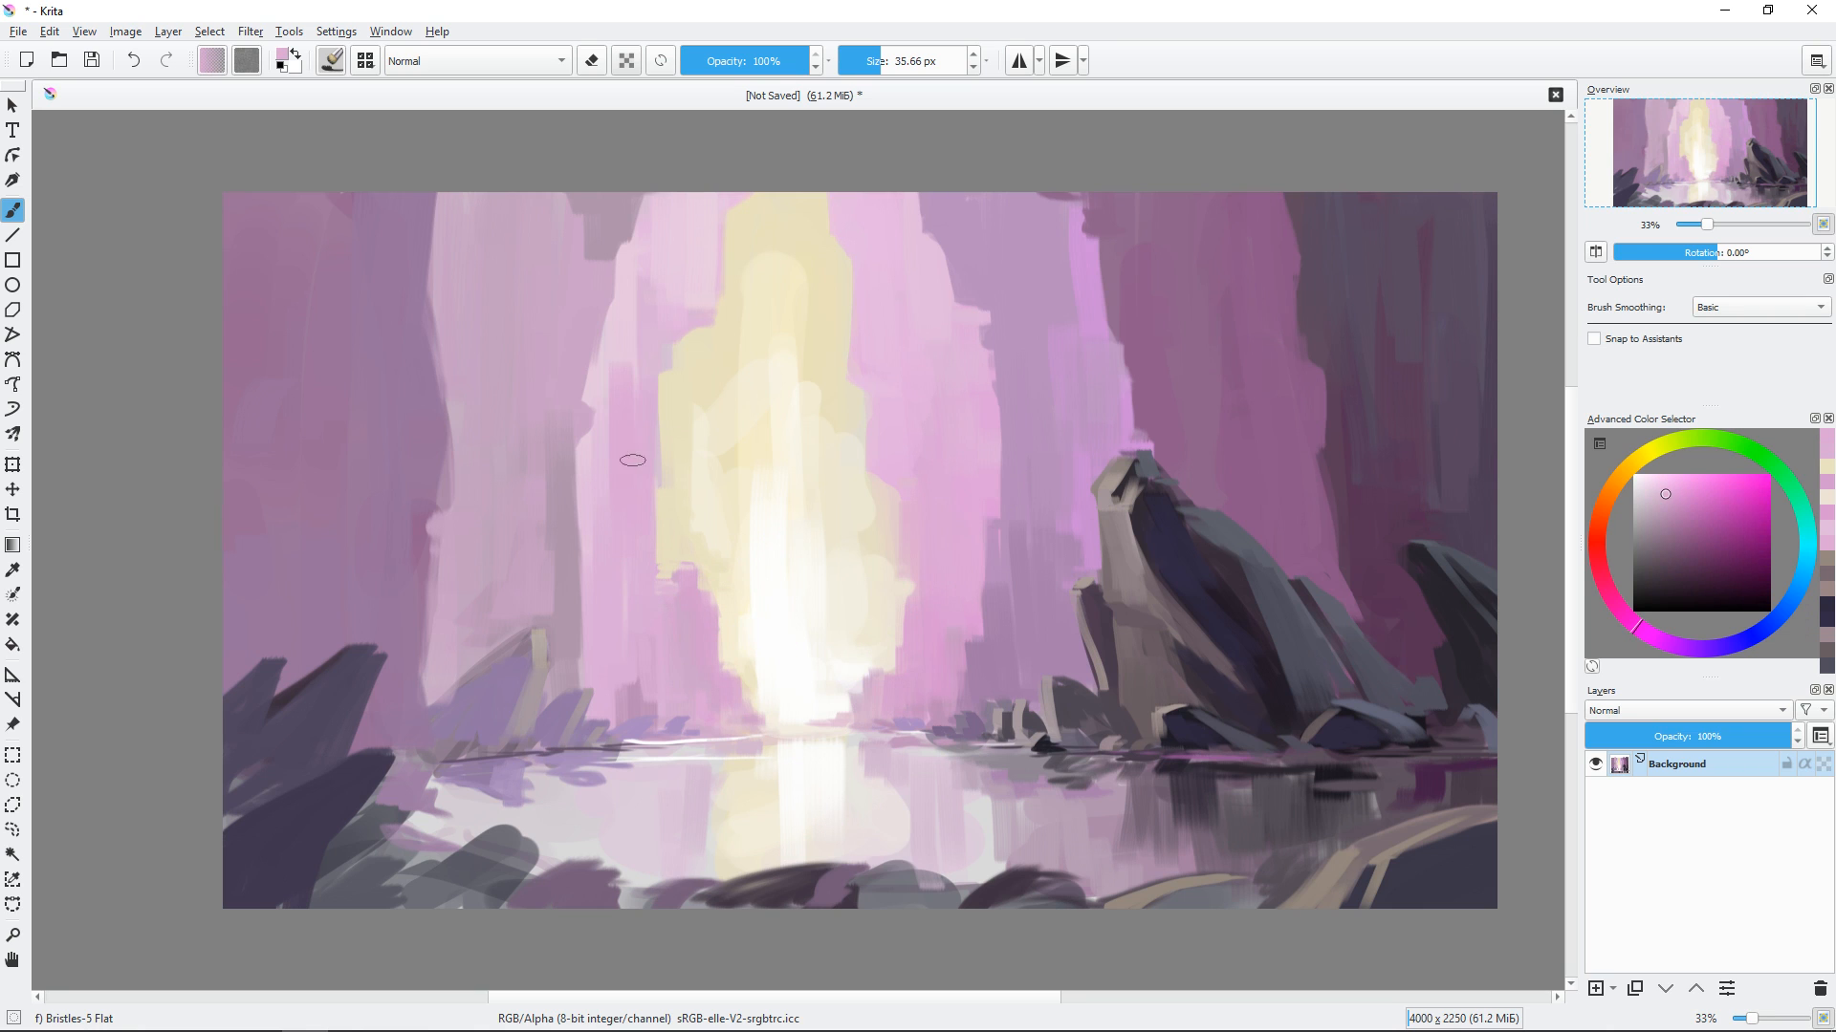
mouse_move(646, 373)
mouse_down()
mouse_move(646, 492)
mouse_move(619, 490)
mouse_move(636, 588)
mouse_up()
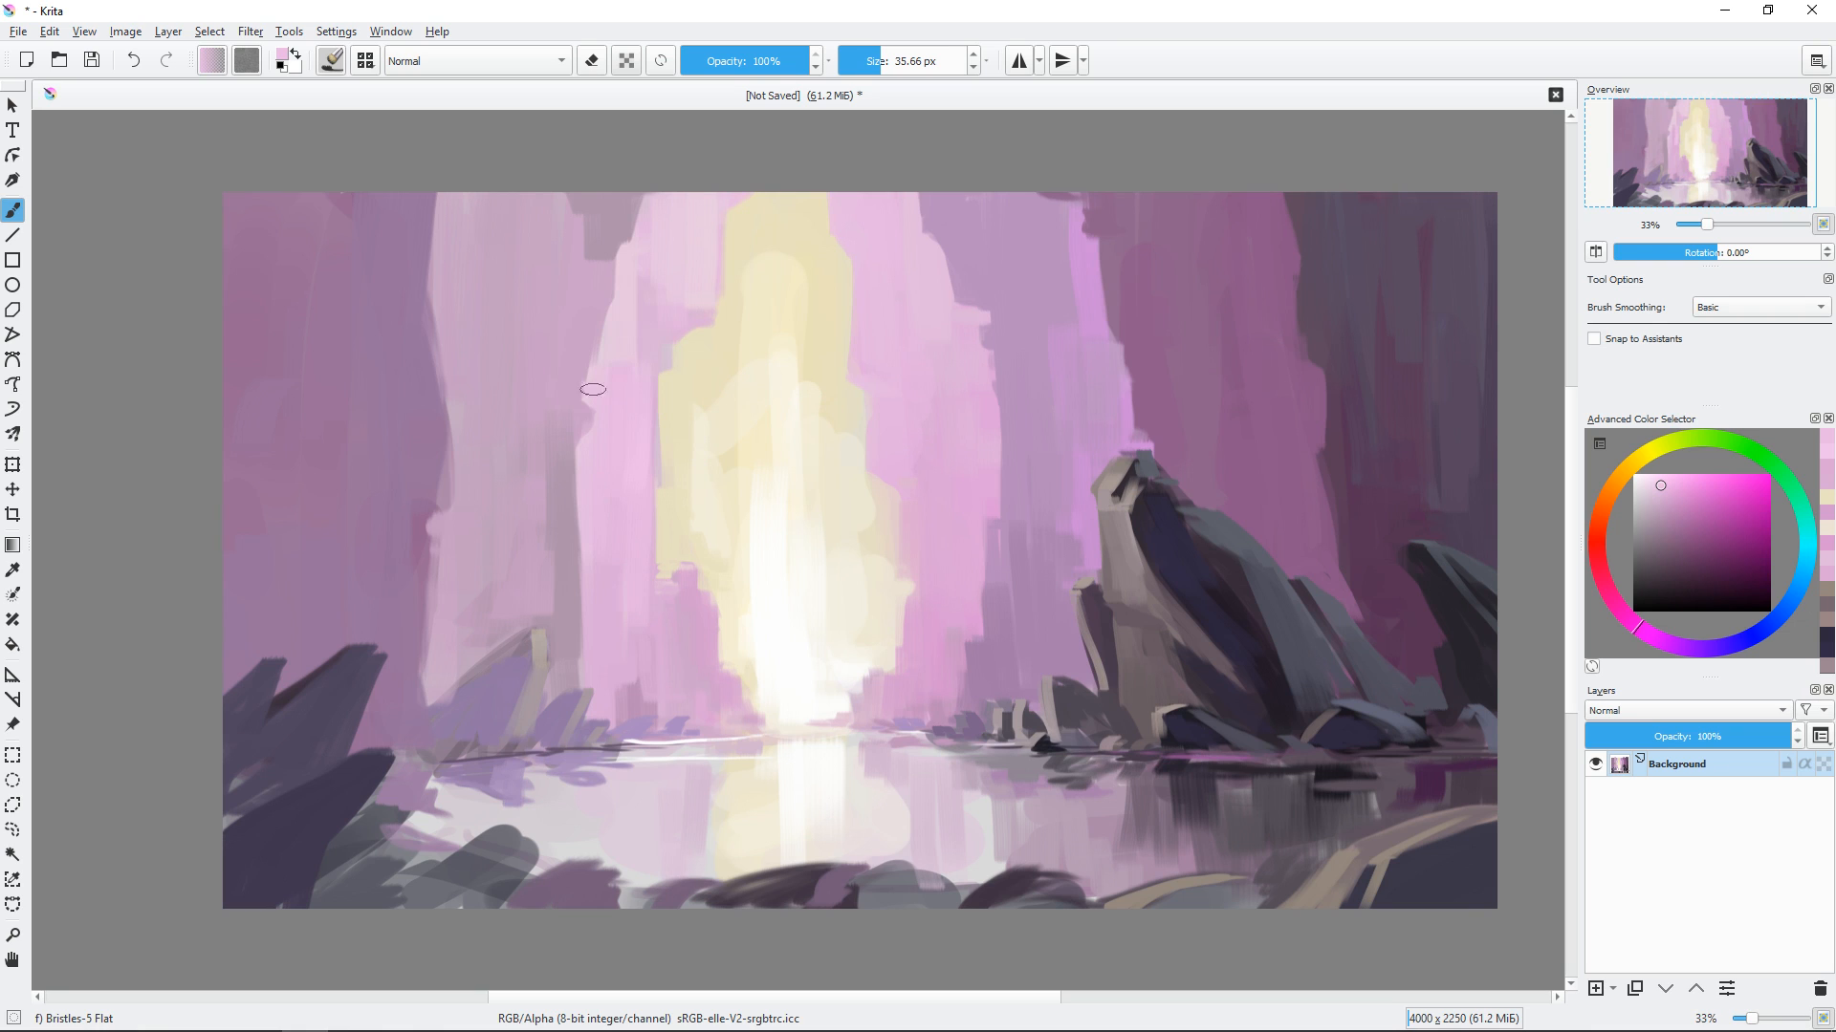
Reshape the left wall's inner edge beside the pink glow with pink and mauve vertical strokes.
drag(590, 396, 602, 340)
ctrl+click(537, 497)
drag(562, 463, 563, 619)
drag(578, 421, 566, 655)
shift+drag(565, 674, 557, 673)
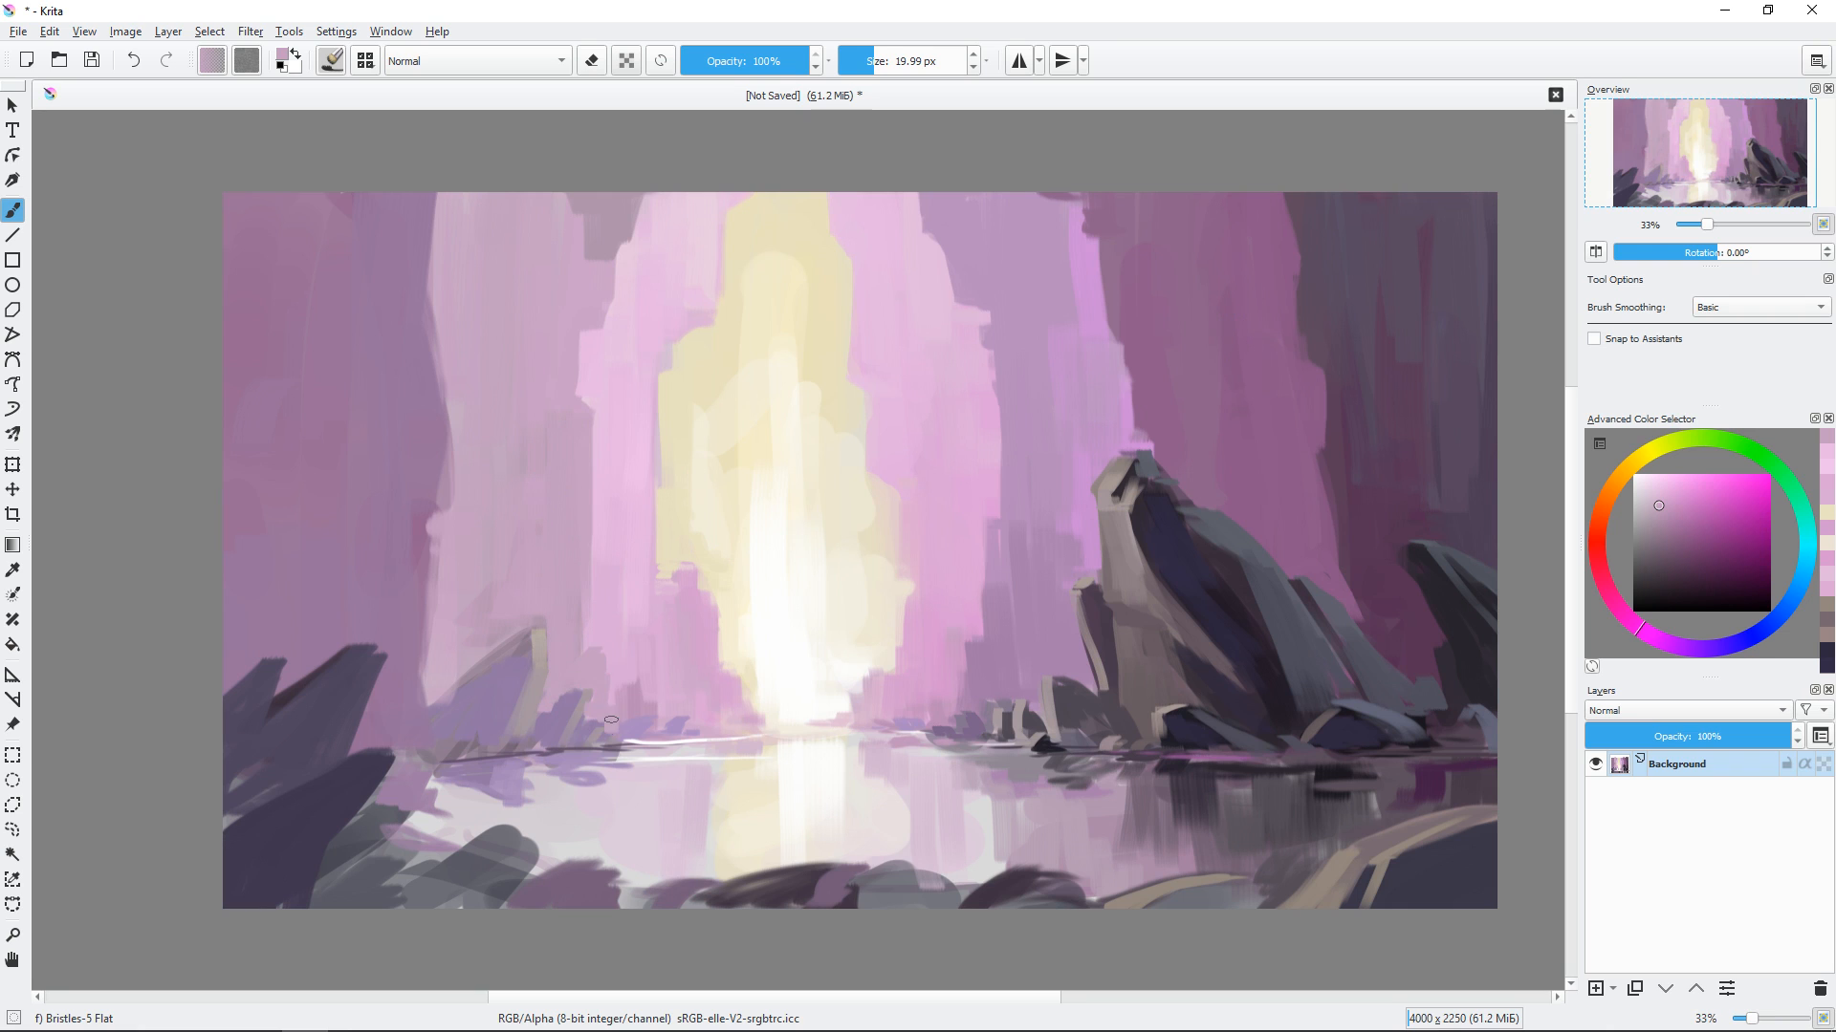
Touch up the pink and mauve at the base of the left wall just above the shoreline.
drag(615, 704, 618, 656)
mouse_move(623, 717)
mouse_down()
mouse_move(643, 688)
mouse_move(636, 720)
mouse_up()
ctrl+click(653, 712)
drag(657, 706, 646, 726)
ctrl+click(643, 690)
ctrl+click(646, 717)
Paint soft mauve-pink strokes along the upper inner edge of the wall left of the light.
shift+drag(609, 235, 619, 235)
ctrl+click(591, 275)
drag(587, 257, 587, 197)
mouse_move(608, 251)
mouse_down()
mouse_move(622, 191)
mouse_move(605, 247)
mouse_up()
ctrl+click(612, 212)
ctrl+click(623, 203)
mouse_move(593, 199)
mouse_down()
mouse_move(597, 257)
mouse_move(569, 301)
mouse_up()
Cover the upper and middle parts of the left wall with broad, pale mauve vertical strokes.
mouse_move(560, 246)
mouse_down()
mouse_move(557, 430)
mouse_move(652, 440)
mouse_up()
drag(563, 483, 562, 425)
drag(499, 209, 519, 533)
mouse_move(490, 601)
shift+mouse_down()
mouse_move(466, 601)
mouse_move(442, 690)
mouse_move(447, 568)
shift+mouse_up()
ctrl+click(483, 602)
ctrl+click(475, 507)
drag(940, 518, 918, 533)
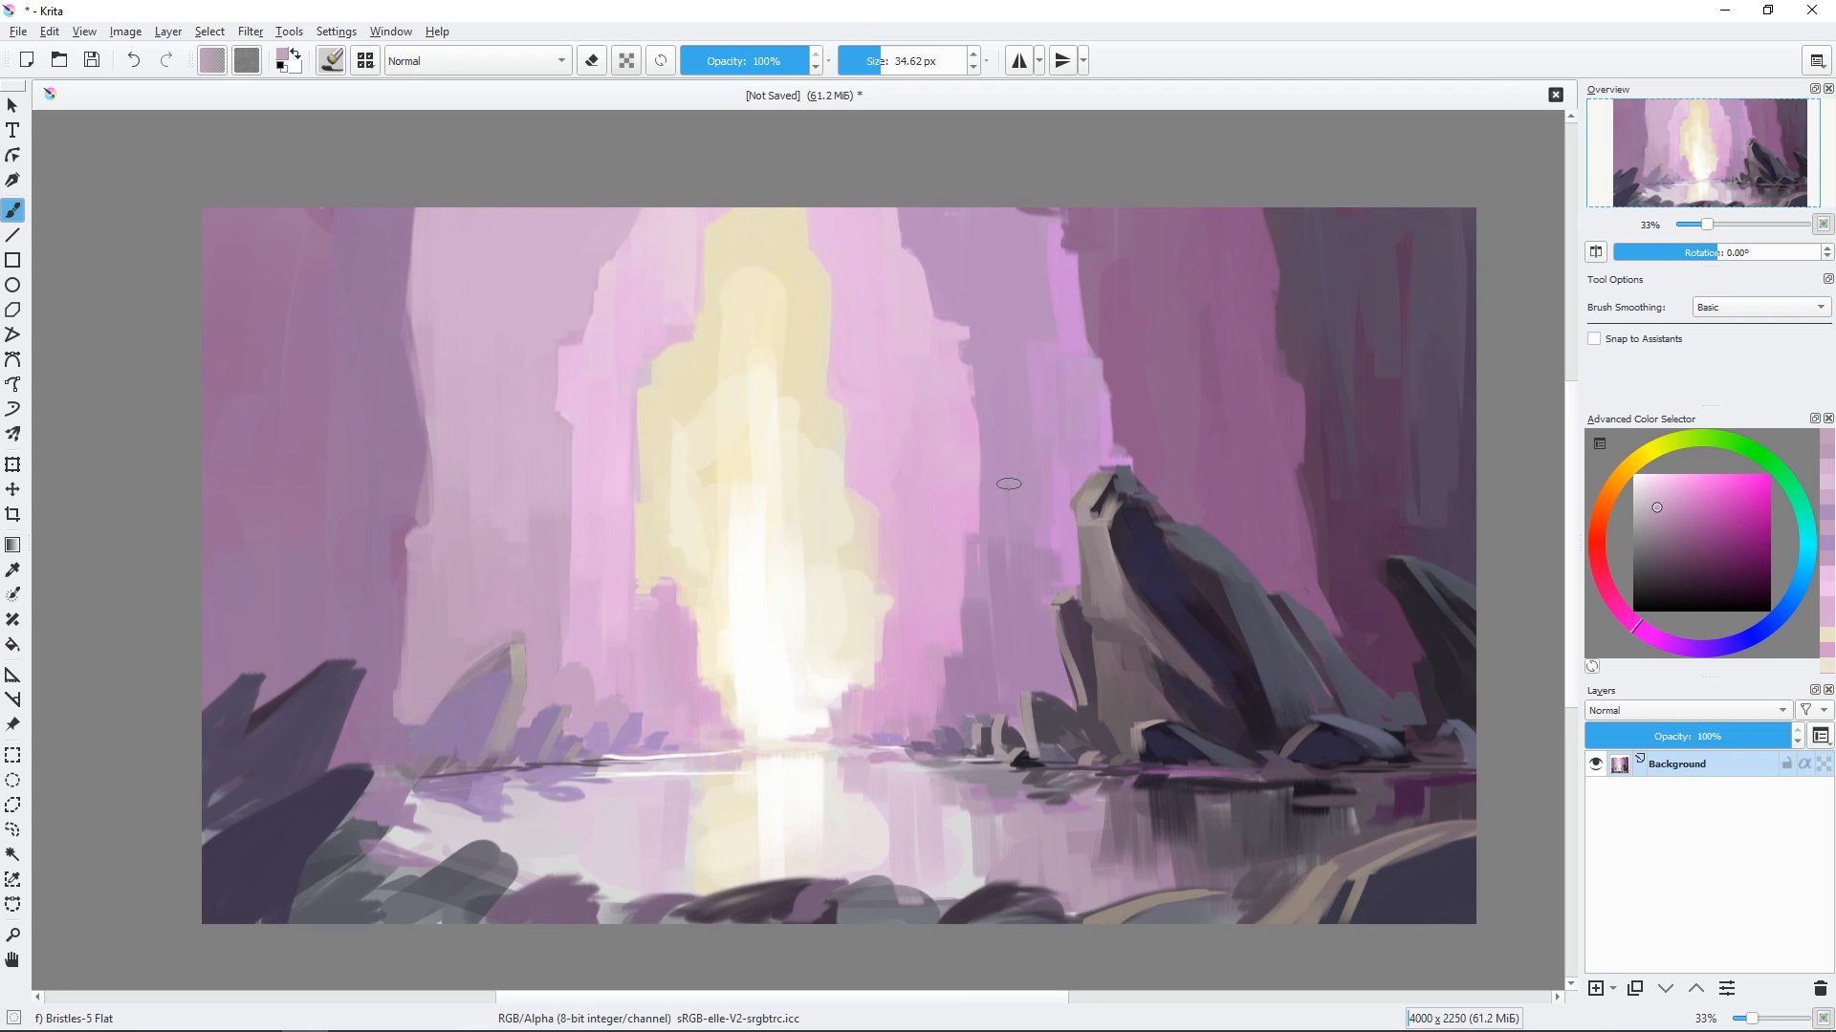
Extend the lower left wall in mauve so it slopes down toward the base of the light.
ctrl+click(556, 543)
mouse_move(565, 500)
shift+mouse_down()
mouse_move(586, 500)
mouse_move(584, 556)
shift+mouse_up()
drag(574, 531, 615, 690)
mouse_move(590, 610)
mouse_down()
mouse_move(580, 681)
mouse_move(756, 743)
mouse_up()
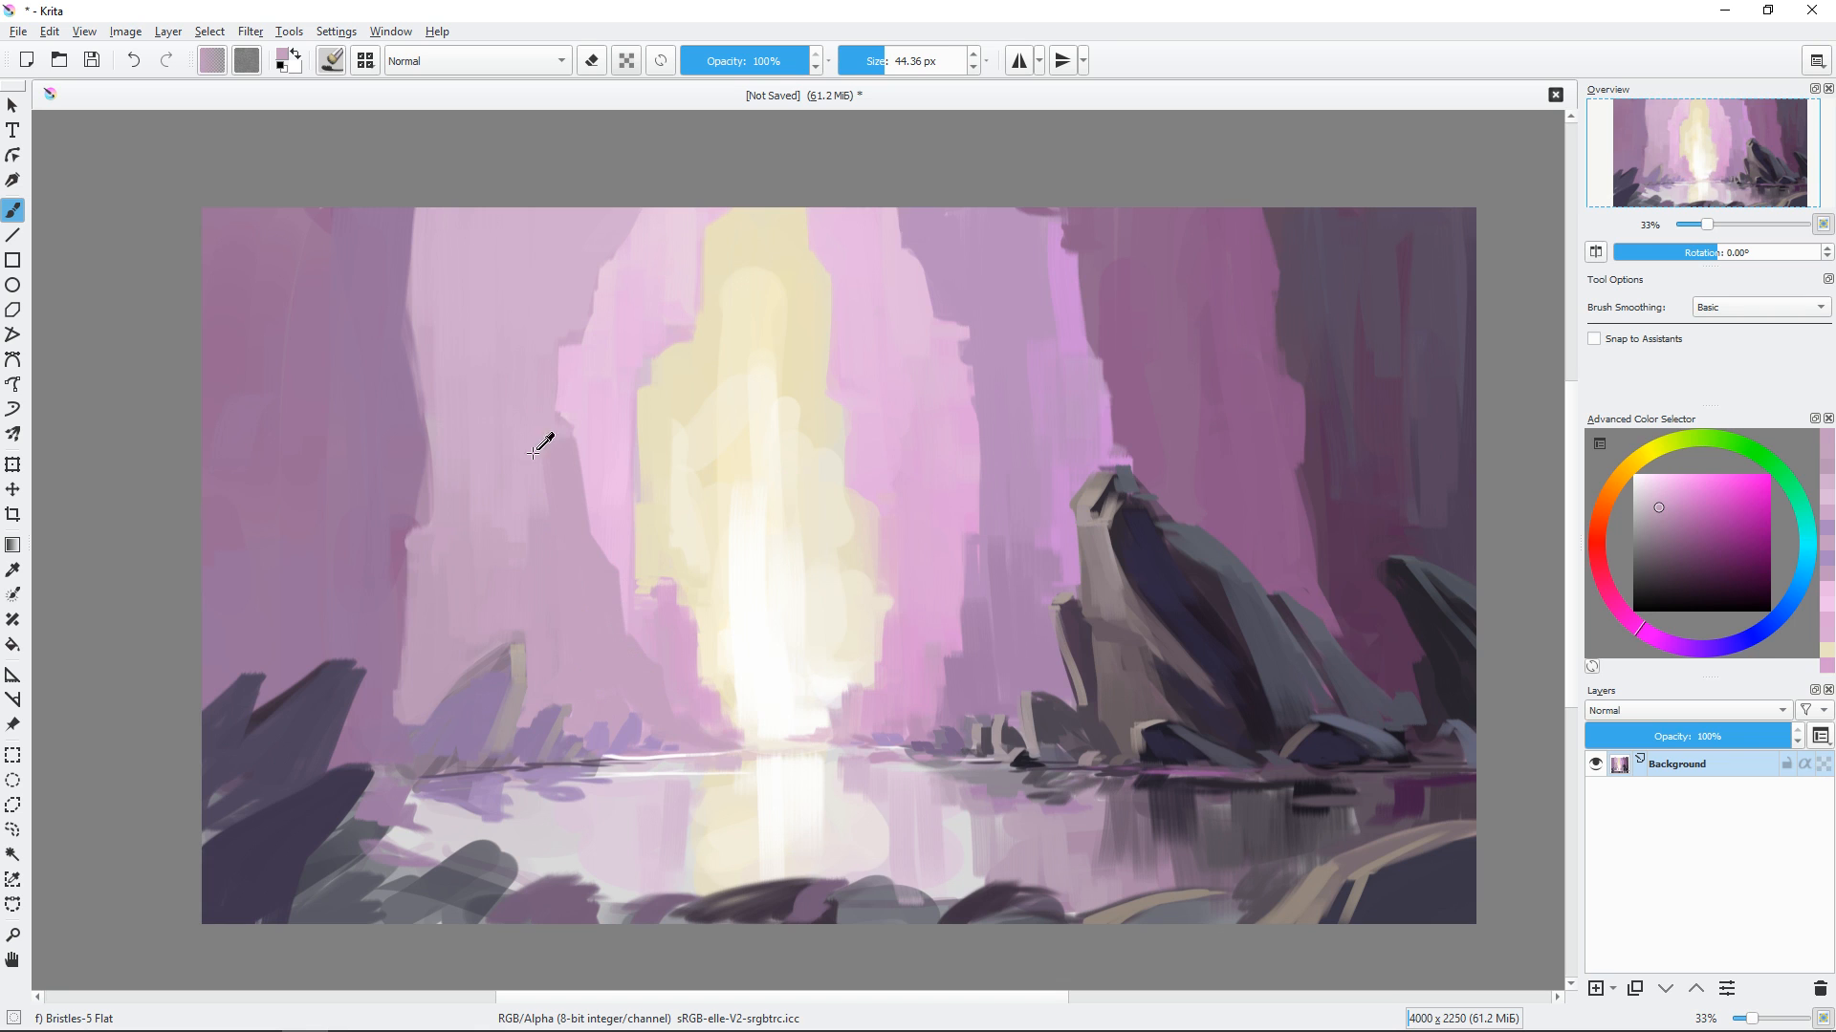
ctrl+click(537, 452)
drag(559, 474, 556, 445)
Extend the lower right wall in purple, sloping toward the light's base, and touch up the left wall's foot.
shift+drag(956, 634, 947, 634)
ctrl+click(976, 612)
drag(982, 541, 916, 706)
shift+drag(914, 687, 832, 747)
ctrl+click(986, 509)
mouse_move(995, 536)
mouse_down()
mouse_move(1003, 487)
mouse_move(1001, 620)
mouse_up()
mouse_move(655, 695)
mouse_down()
mouse_move(668, 720)
mouse_move(645, 731)
mouse_move(618, 660)
mouse_move(613, 724)
mouse_up()
ctrl+click(674, 723)
shift+drag(628, 690, 717, 712)
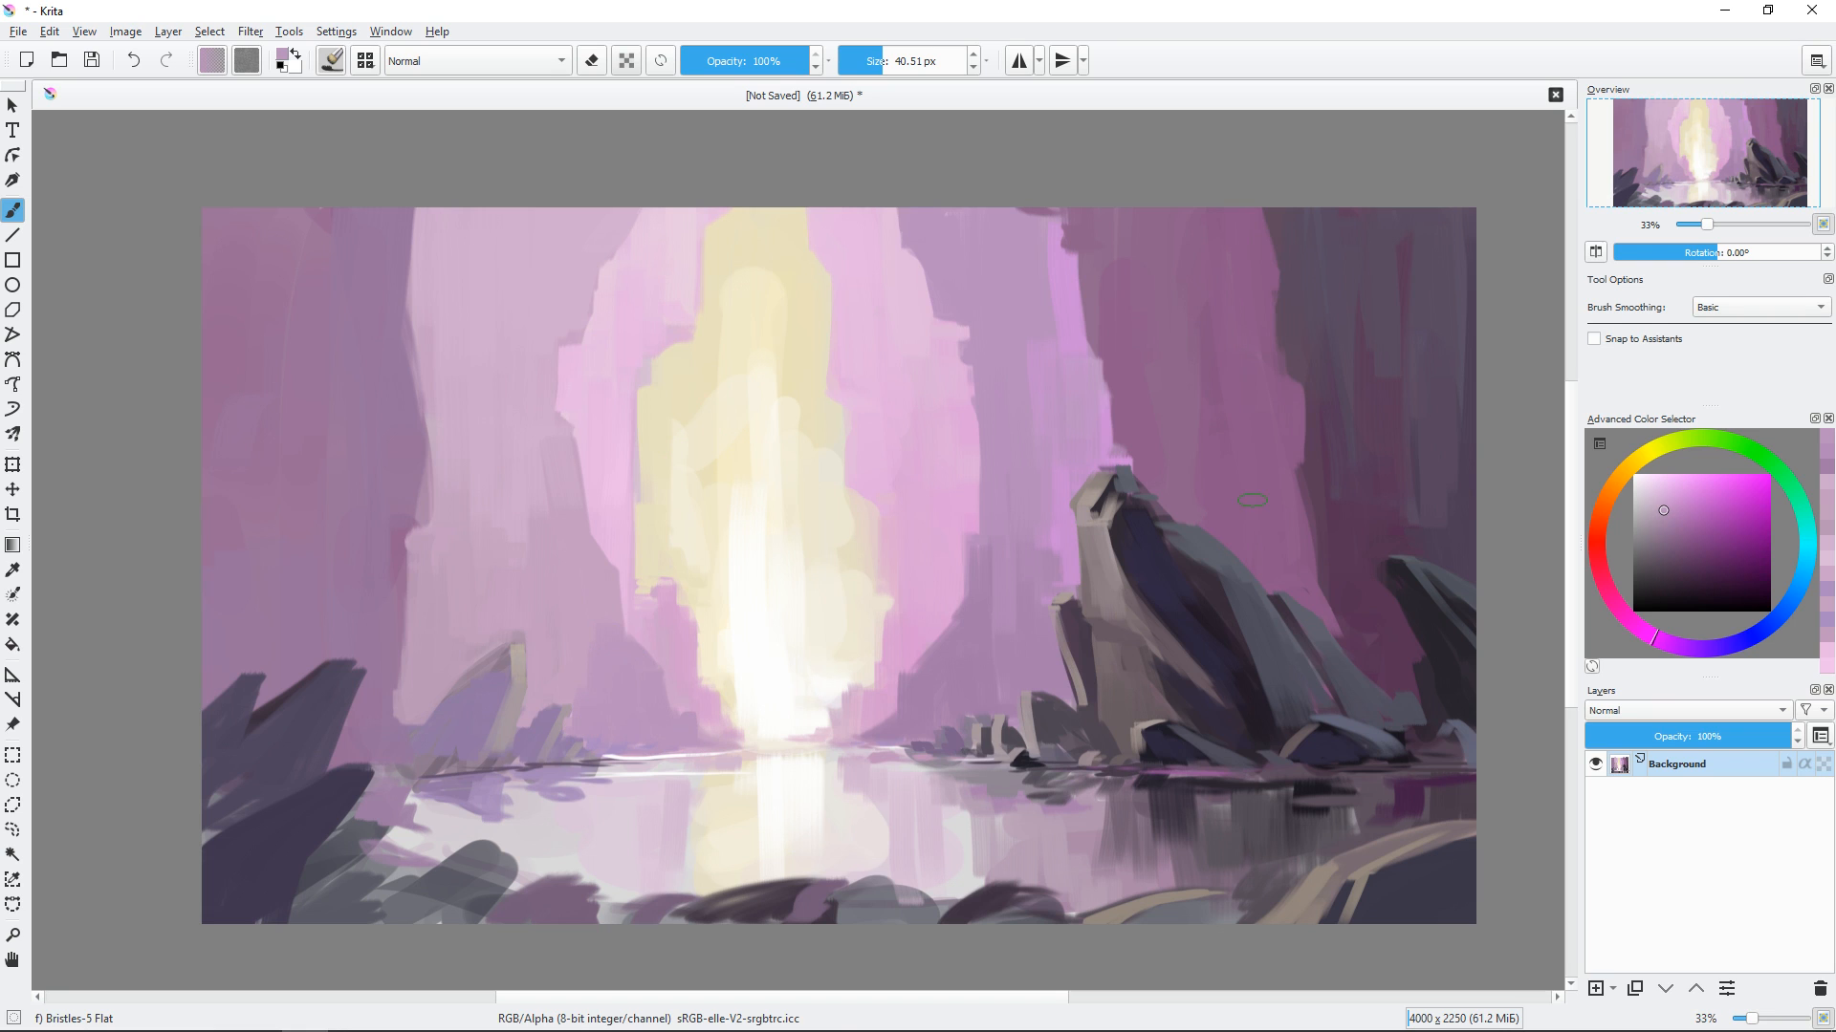
Widen the pink glow over the top of the left wall with large light-pink strokes.
ctrl+click(853, 239)
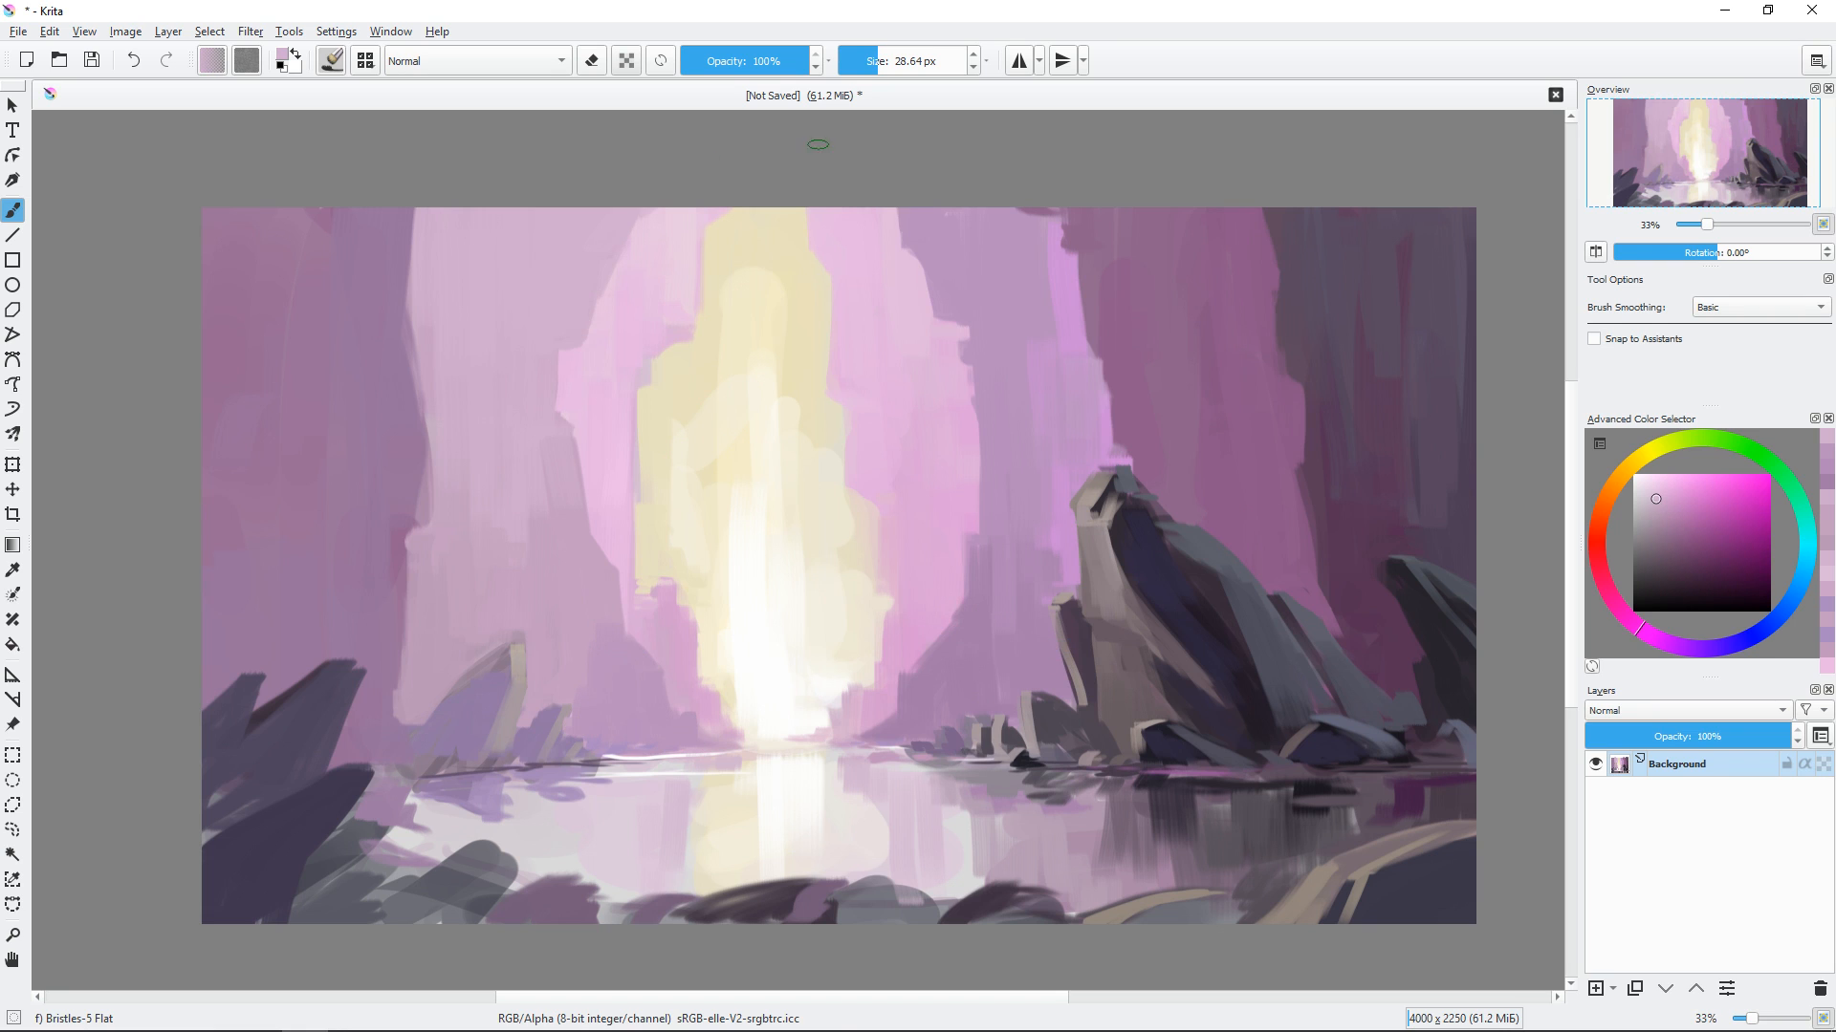
key(bracketright)
drag(553, 275, 520, 173)
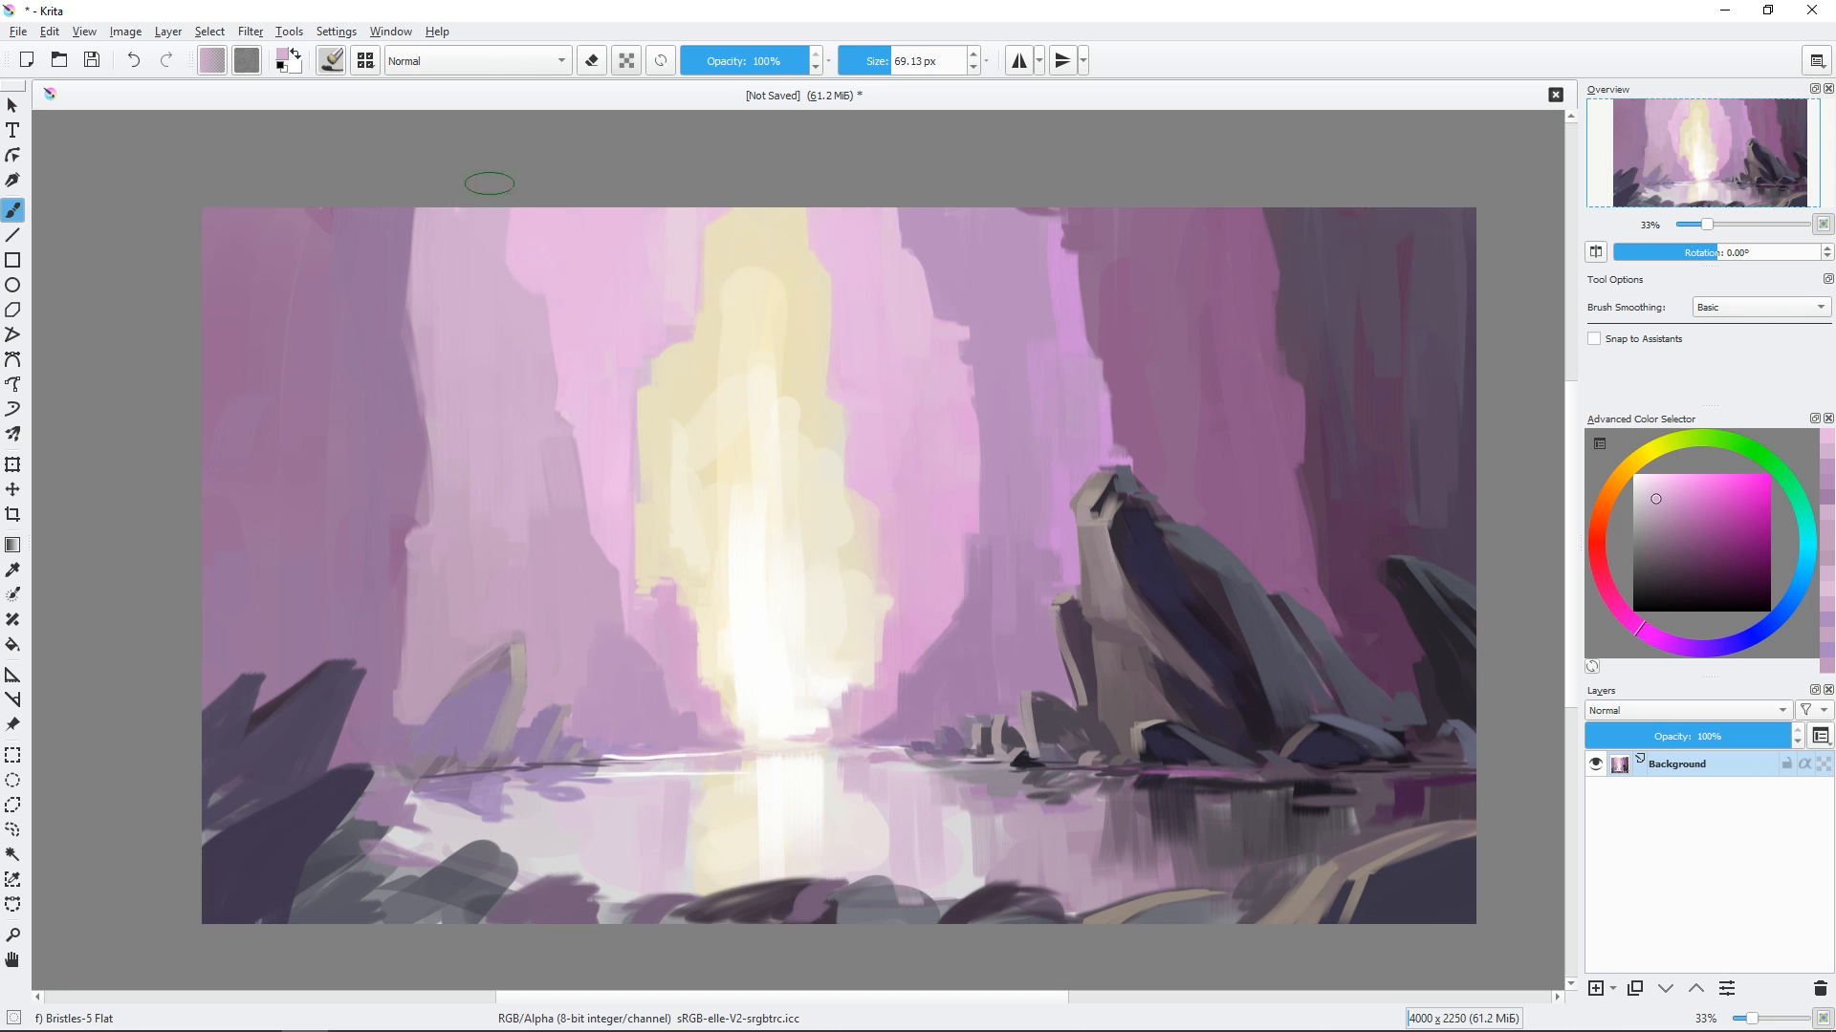
Soften the cream light shaft's edges by blending pink and peach strokes into them.
drag(846, 459, 834, 490)
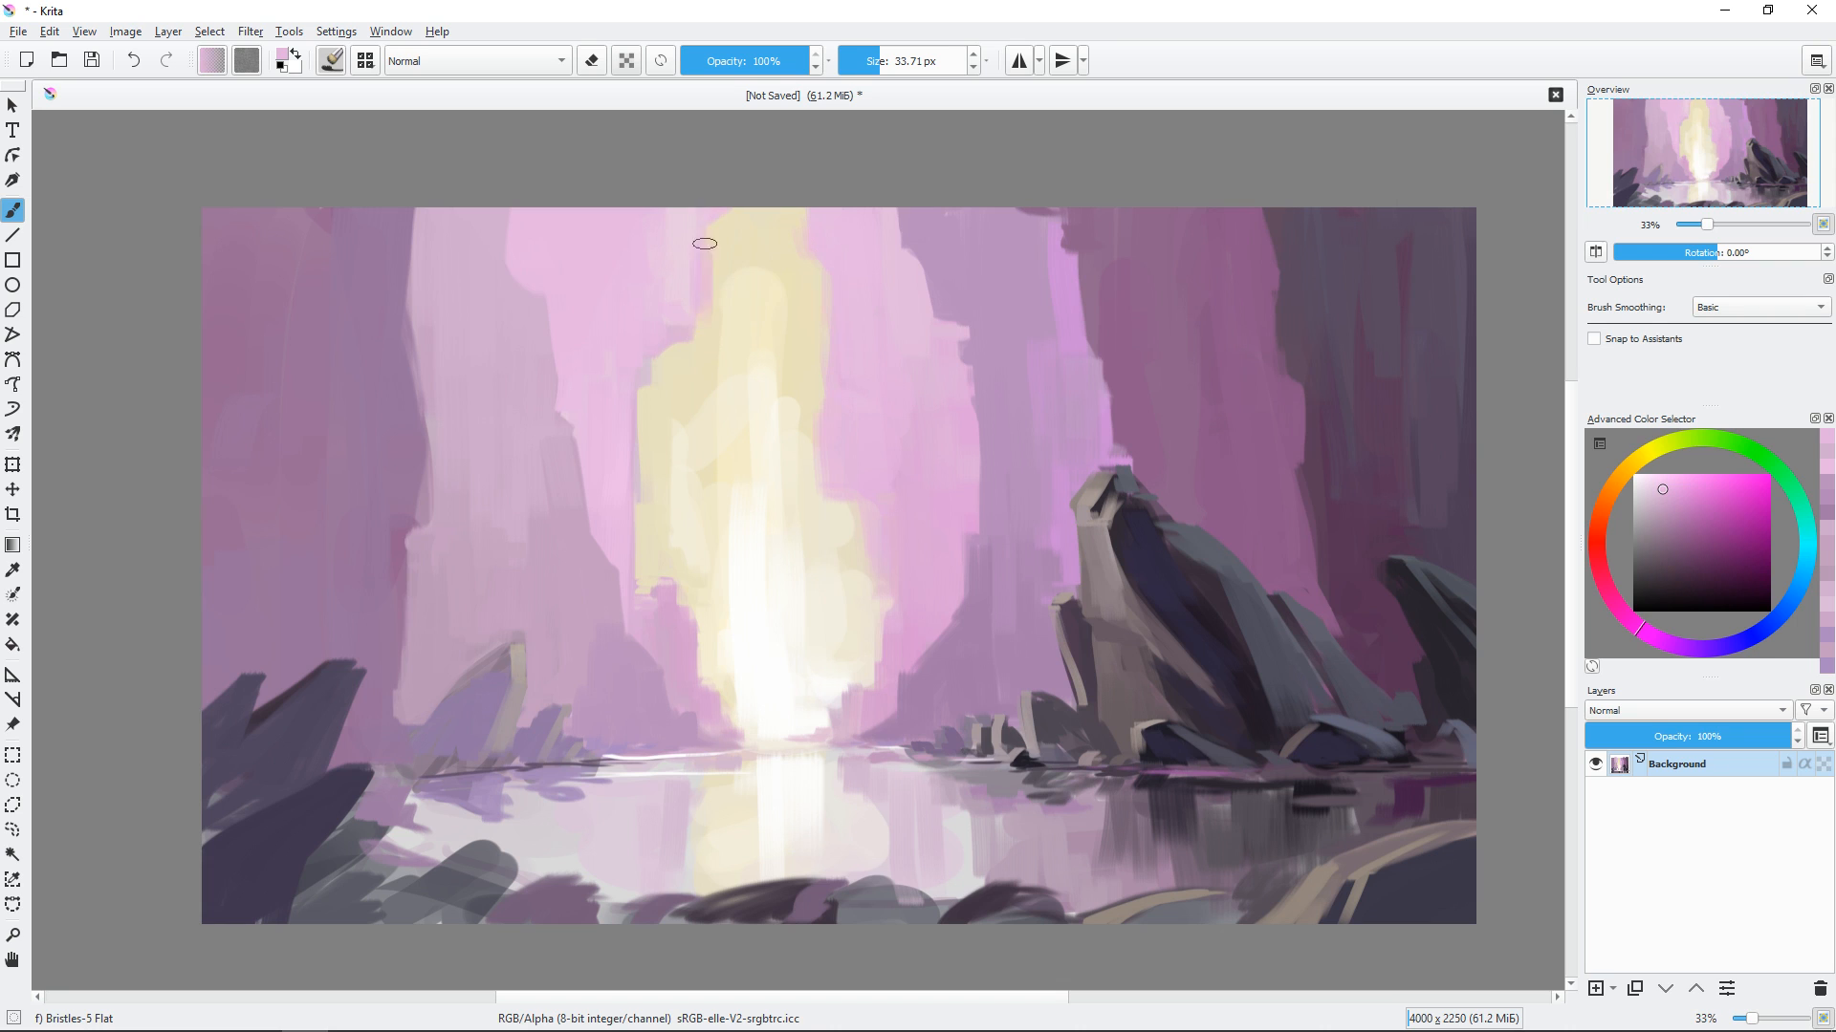
ctrl+click(713, 211)
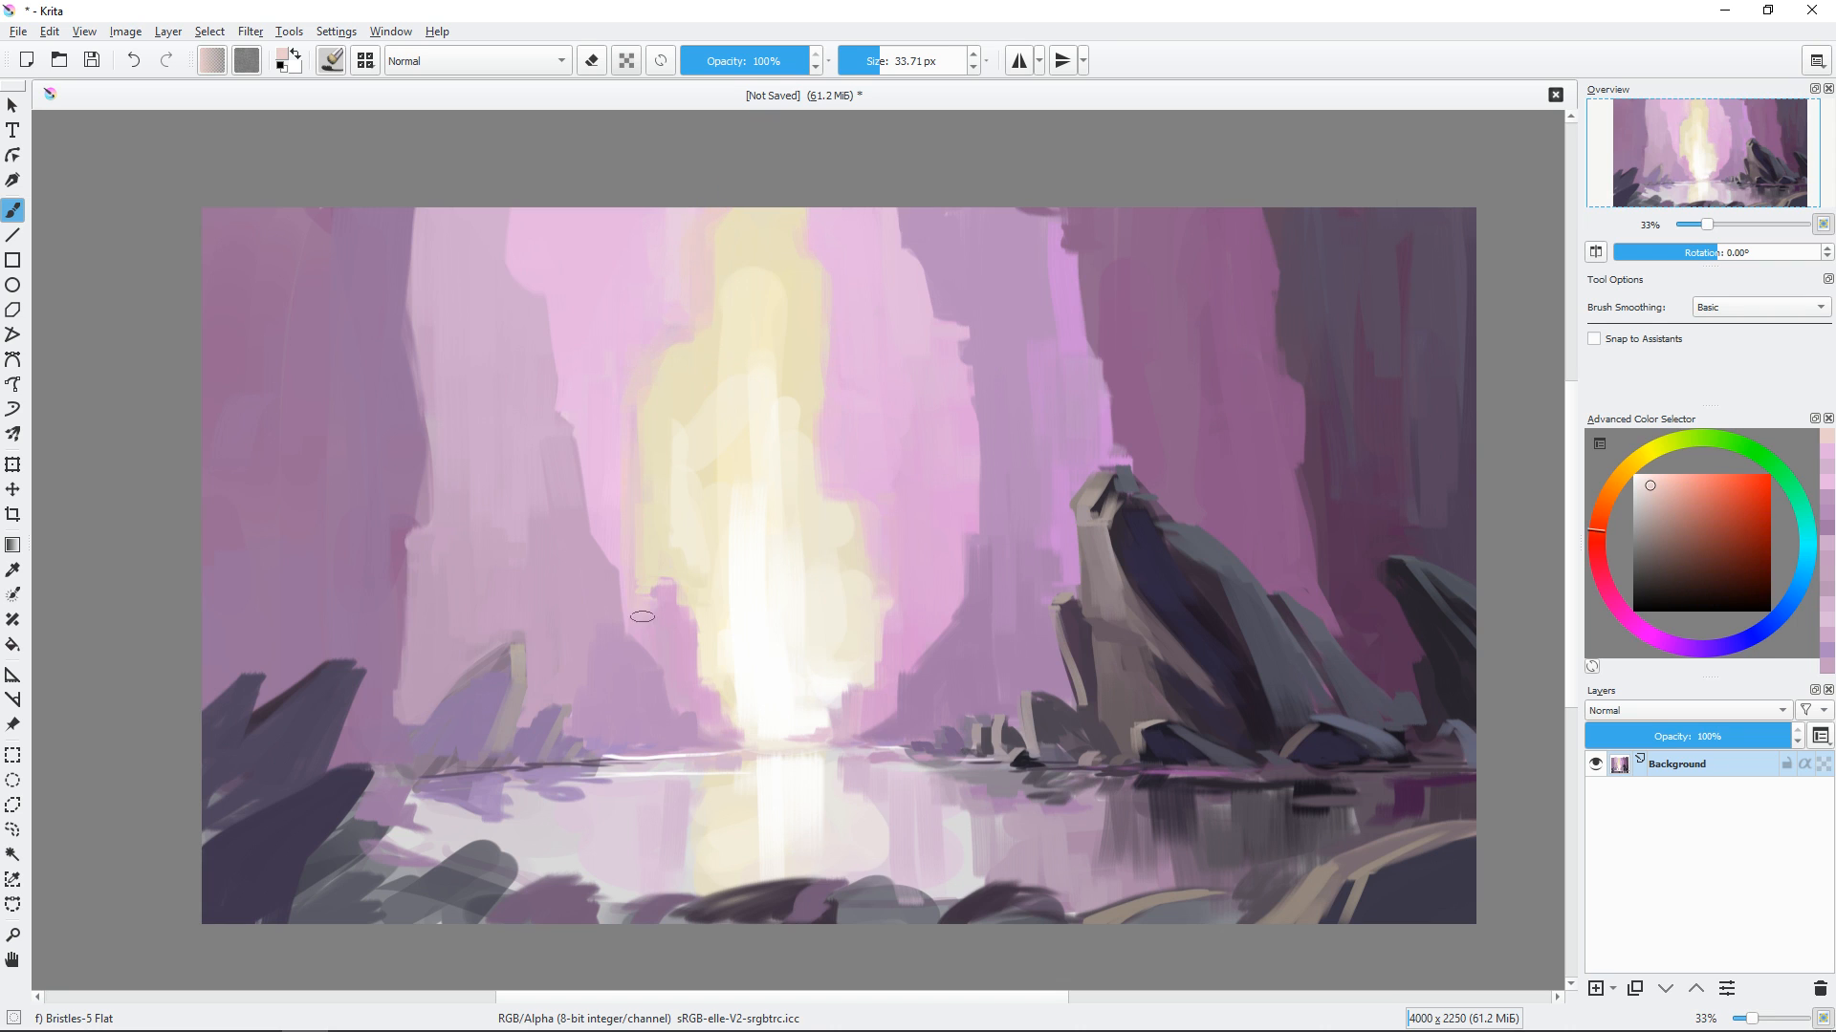
ctrl+click(688, 602)
key(bracketleft)
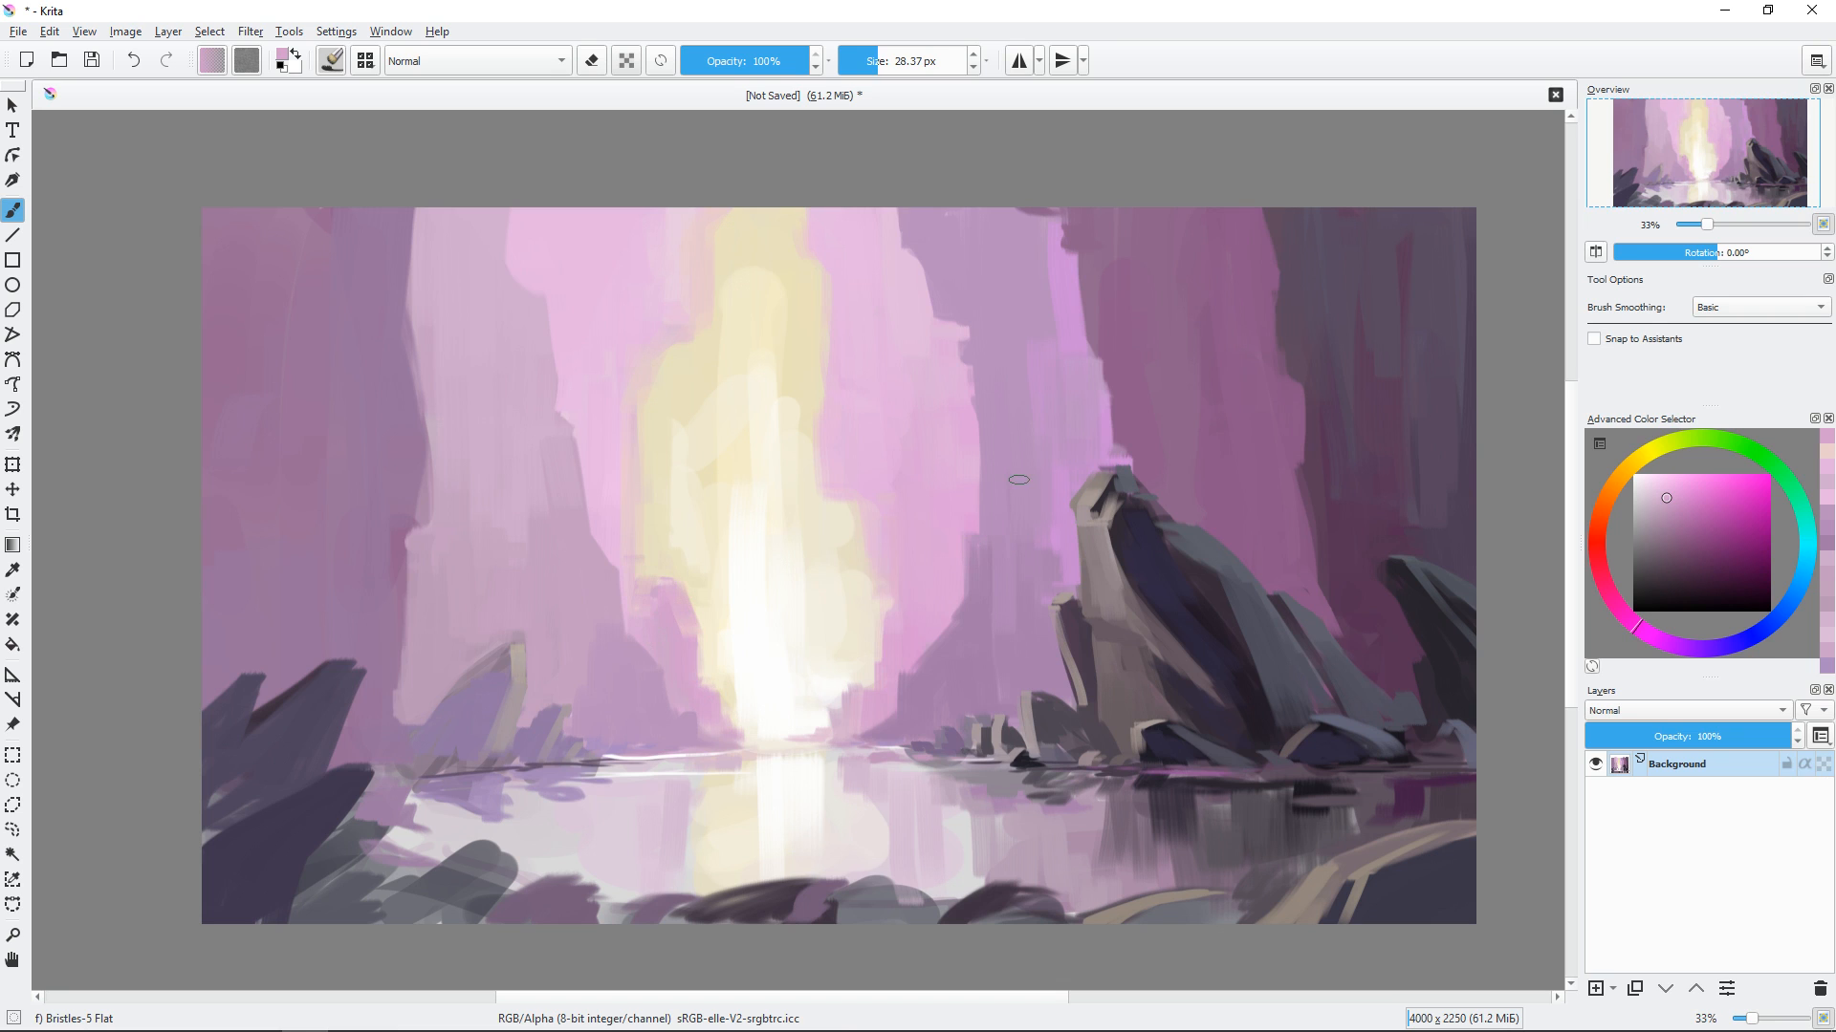
ctrl+click(820, 751)
Refine the inner edges of both walls around the pink glow with mauve, pink and lavender strokes.
ctrl+click(638, 634)
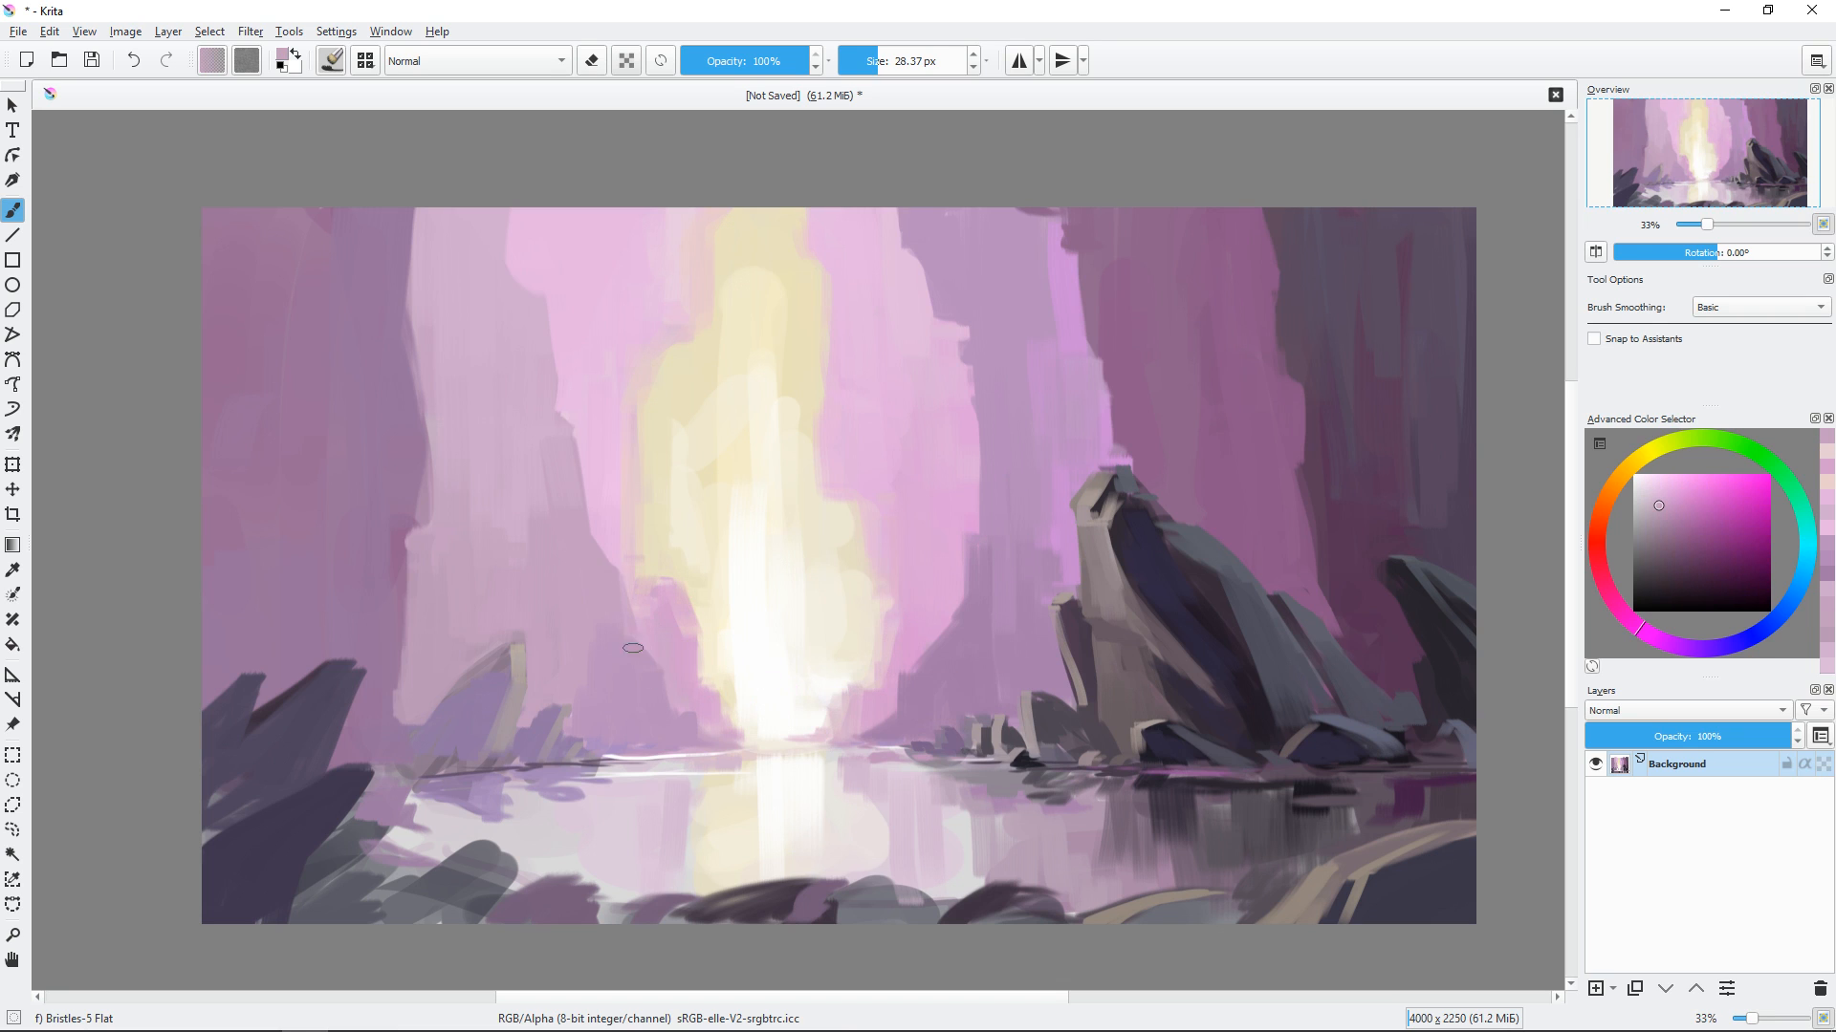
ctrl+click(559, 379)
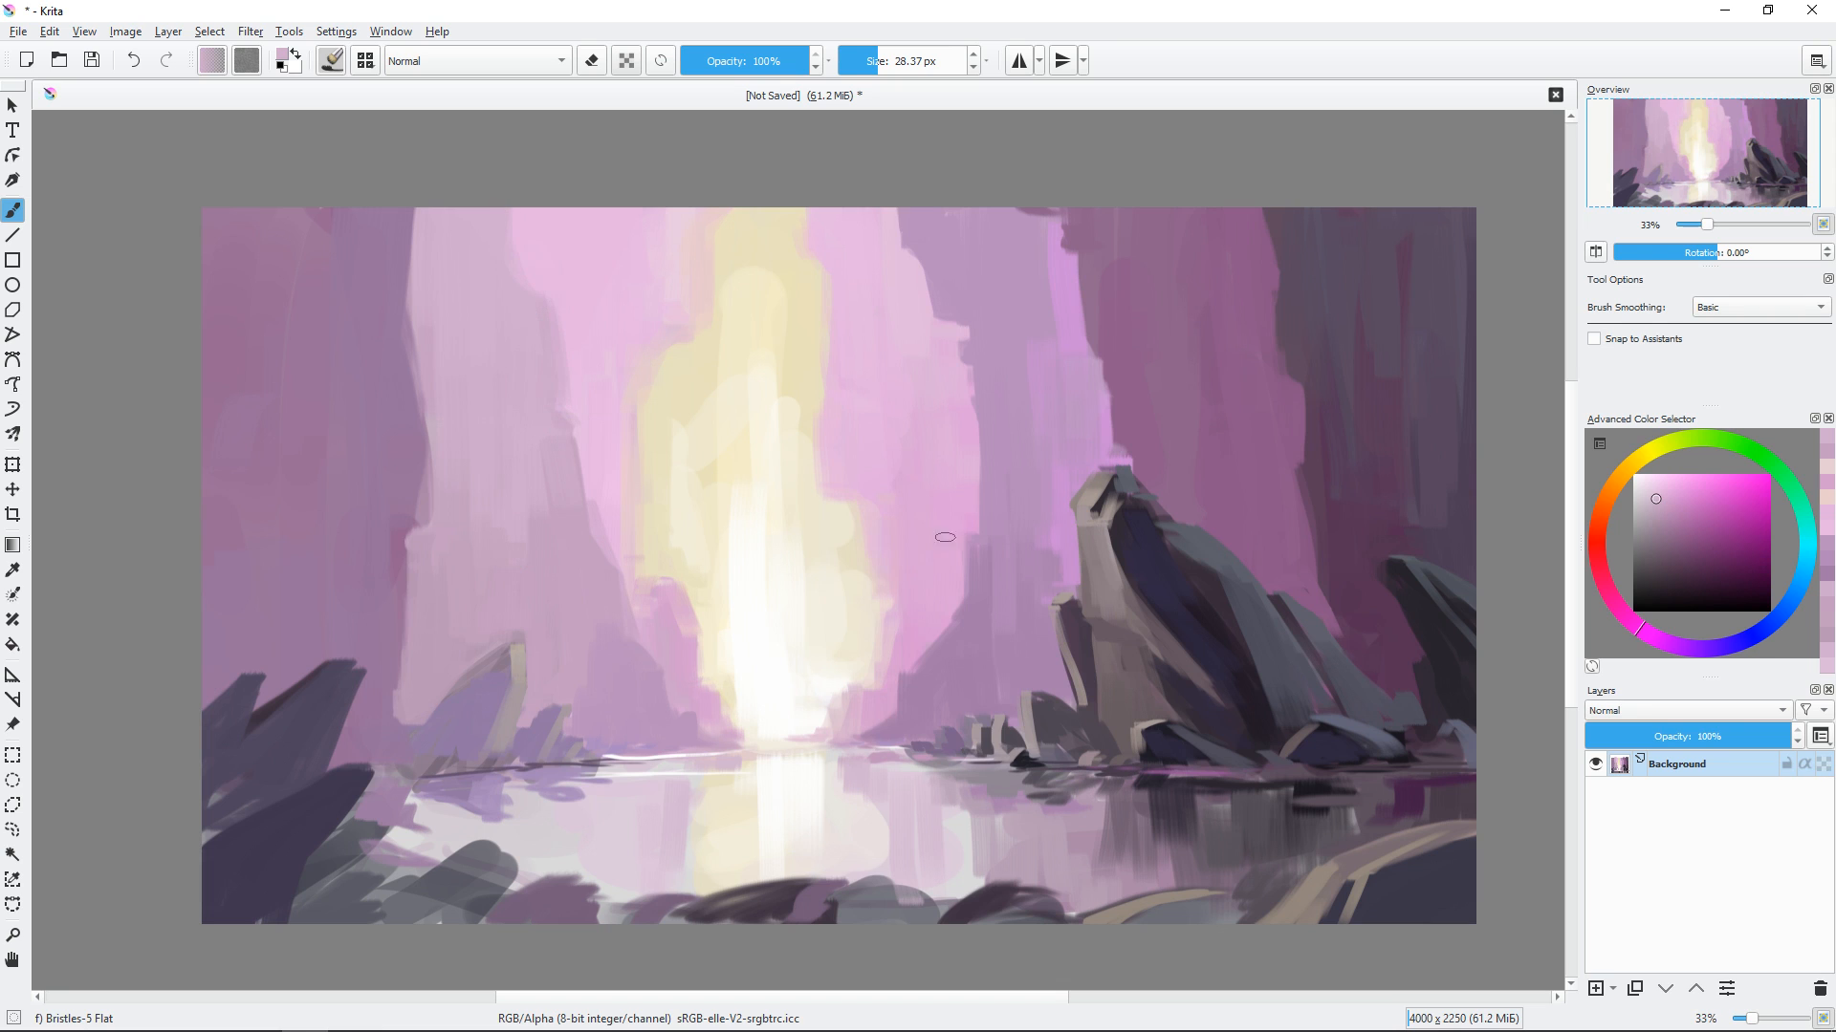
ctrl+click(946, 664)
shift+drag(911, 675, 918, 675)
drag(966, 539, 956, 628)
ctrl+click(978, 508)
shift+drag(978, 507, 973, 508)
drag(976, 411, 979, 507)
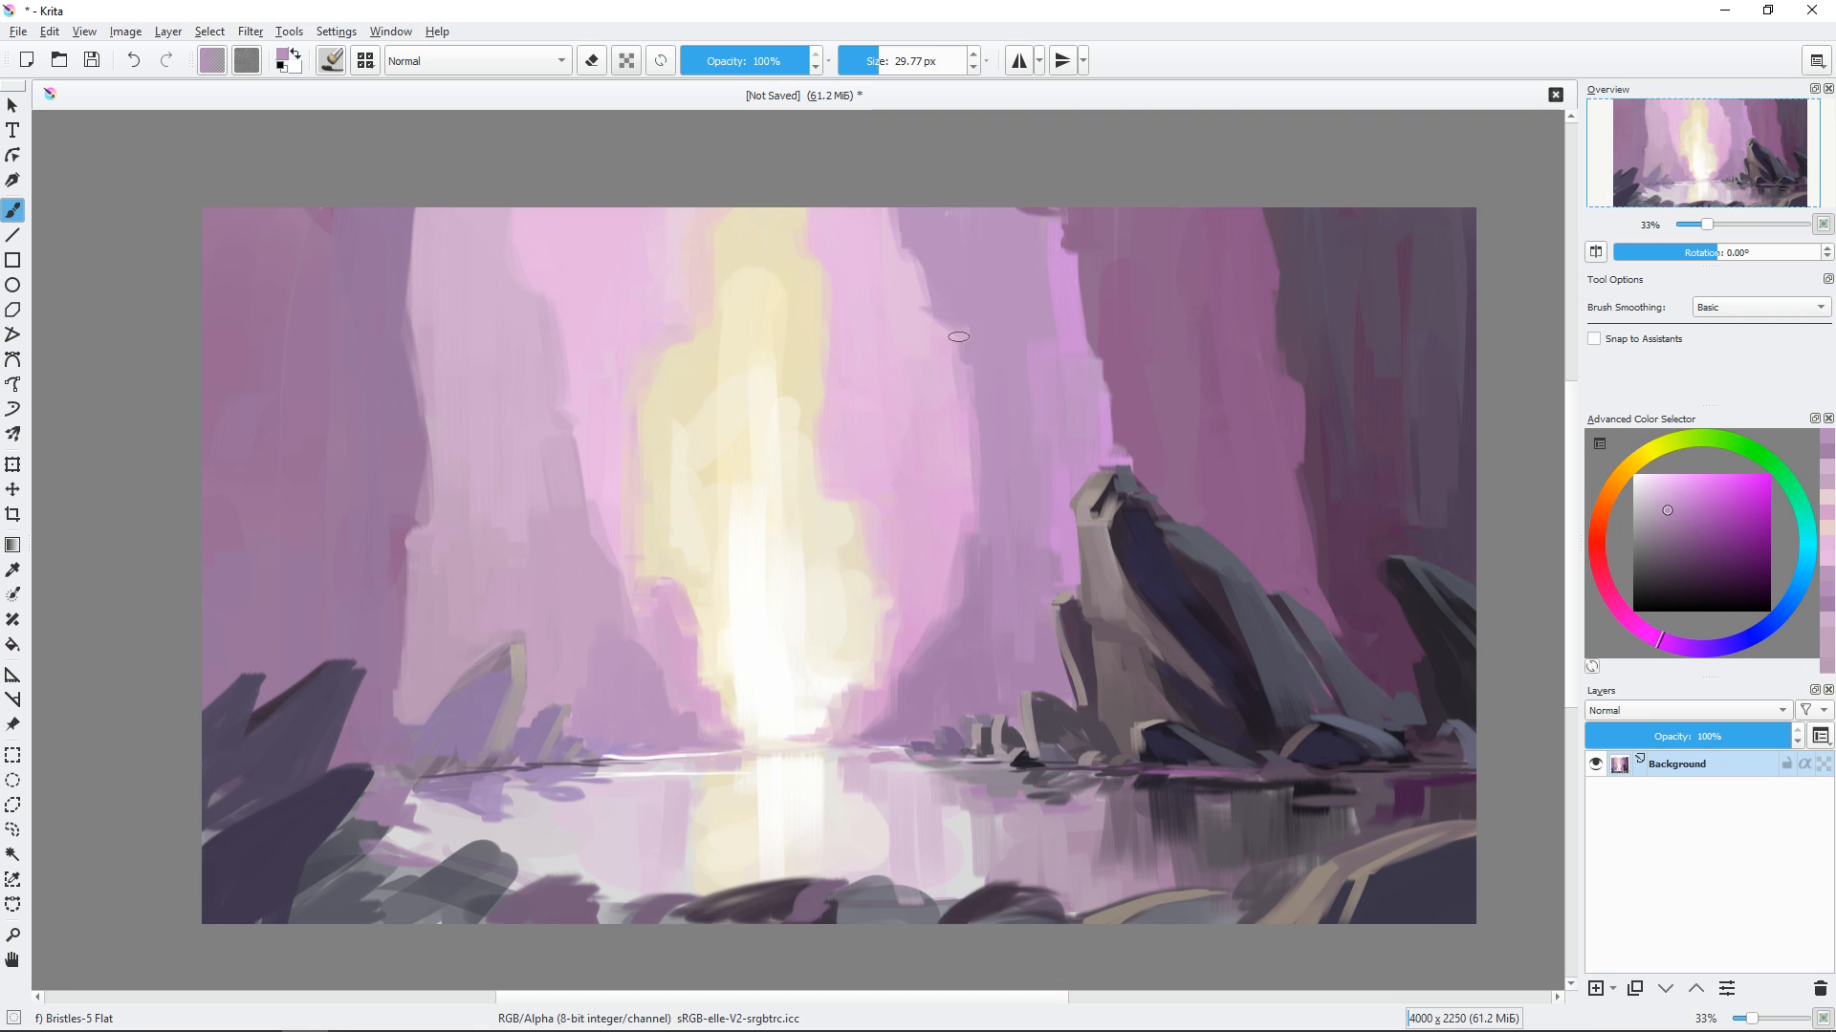
ctrl+click(485, 265)
drag(518, 251, 534, 208)
Widen the white core in the lower part of the light shaft down to the waterline.
shift+drag(835, 540, 852, 539)
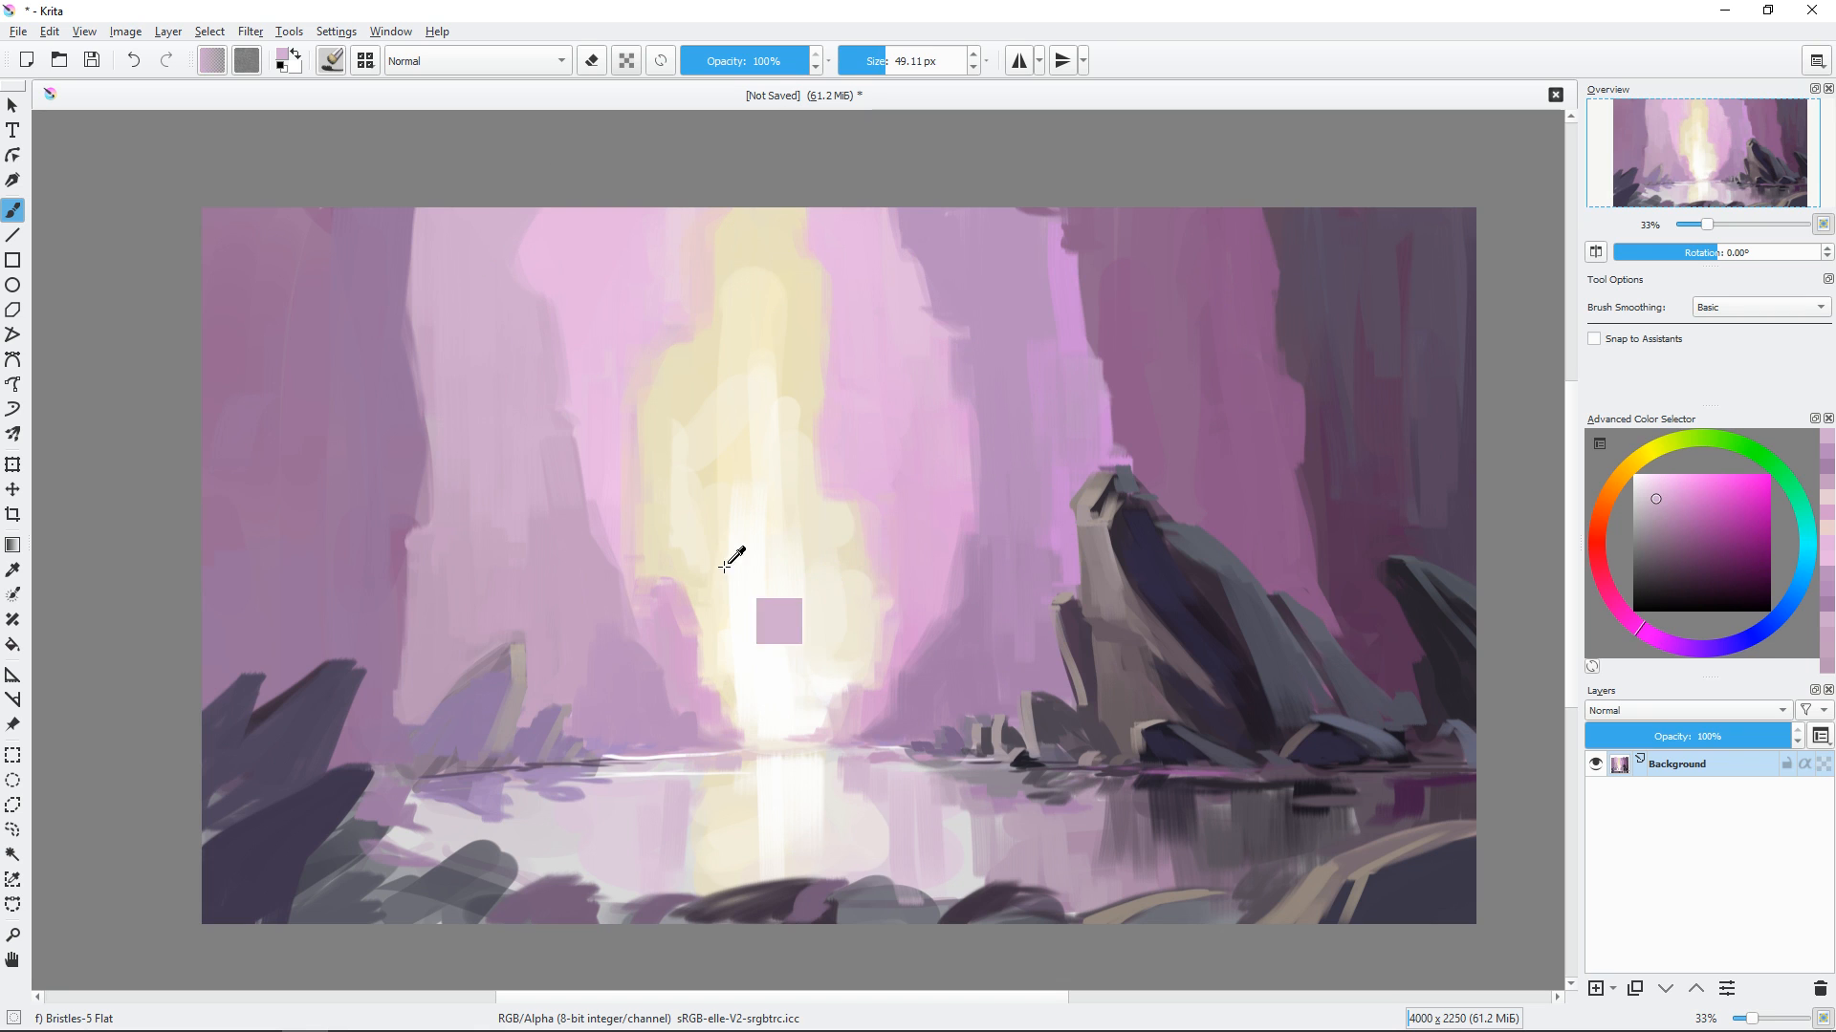
ctrl+click(725, 566)
drag(724, 497, 741, 712)
drag(848, 690, 793, 729)
mouse_move(820, 717)
shift+mouse_down()
mouse_move(817, 735)
mouse_move(713, 692)
shift+mouse_up()
ctrl+click(824, 729)
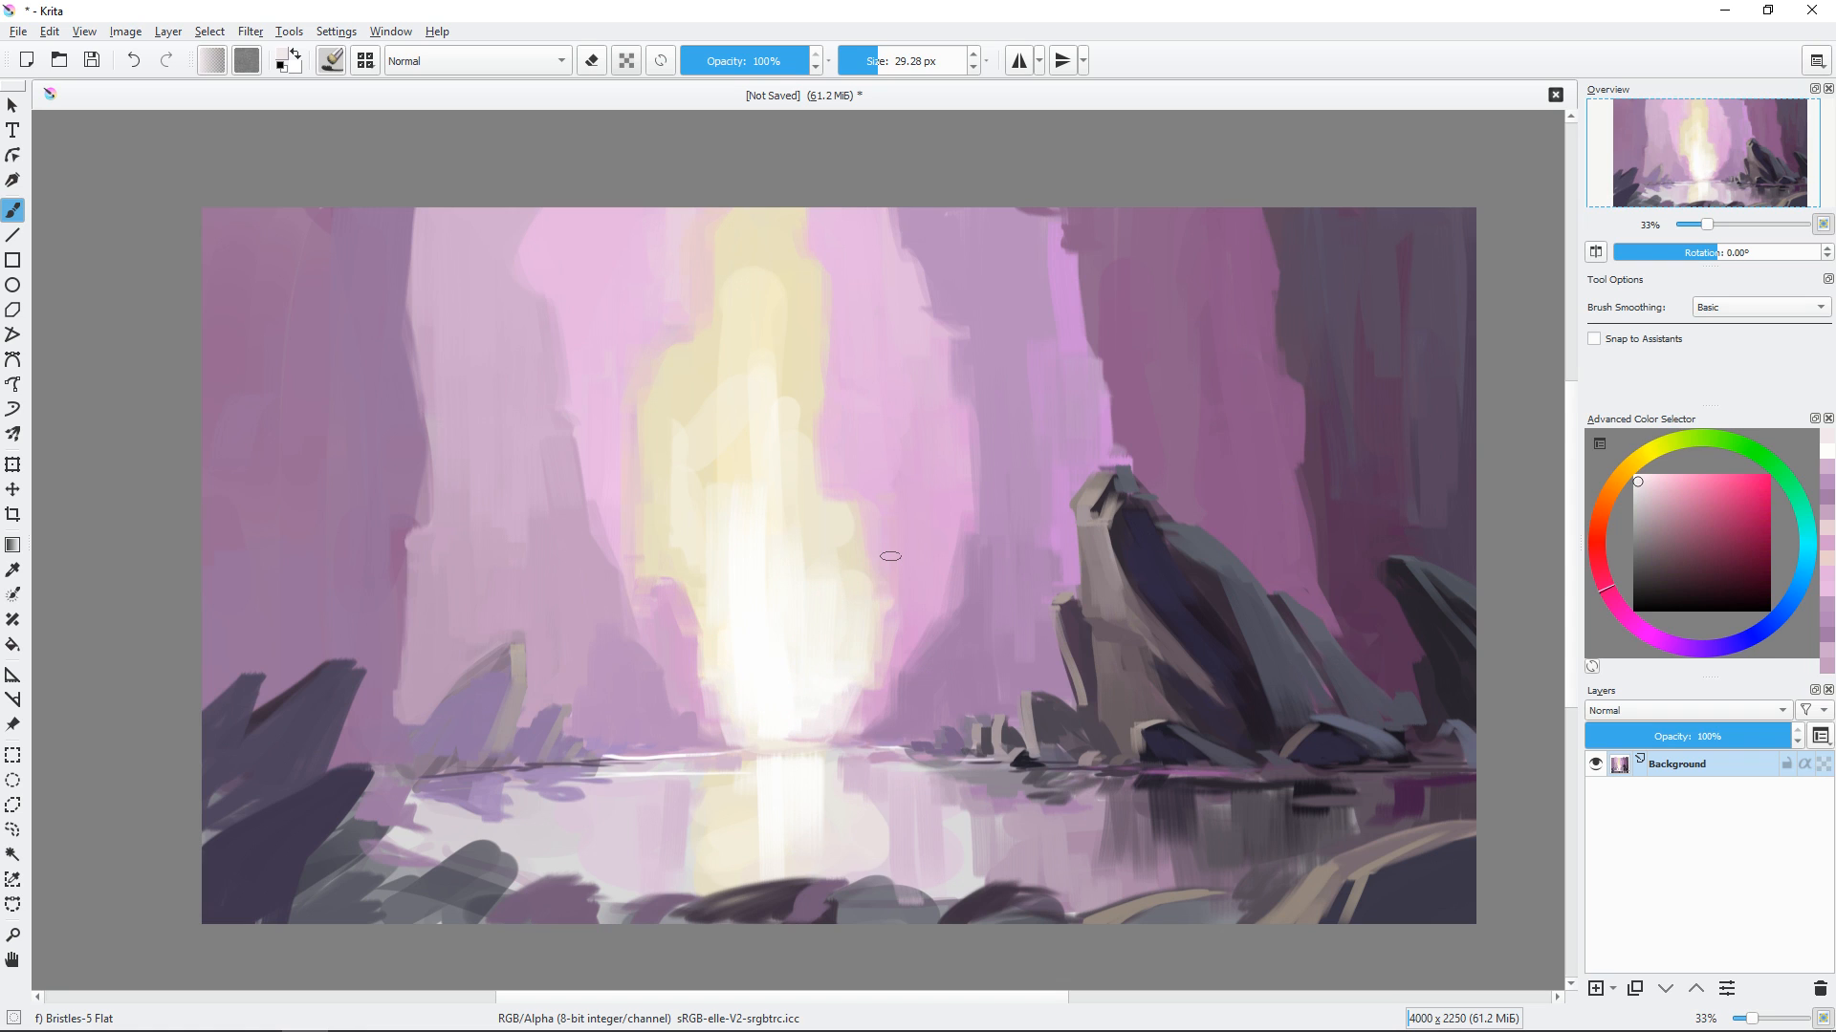
Paint lighter lavender on the upper wall right of the light and blend its edge into the pink.
shift+drag(1014, 661, 1004, 660)
drag(919, 560, 921, 547)
key(ctrl+z)
ctrl+click(985, 375)
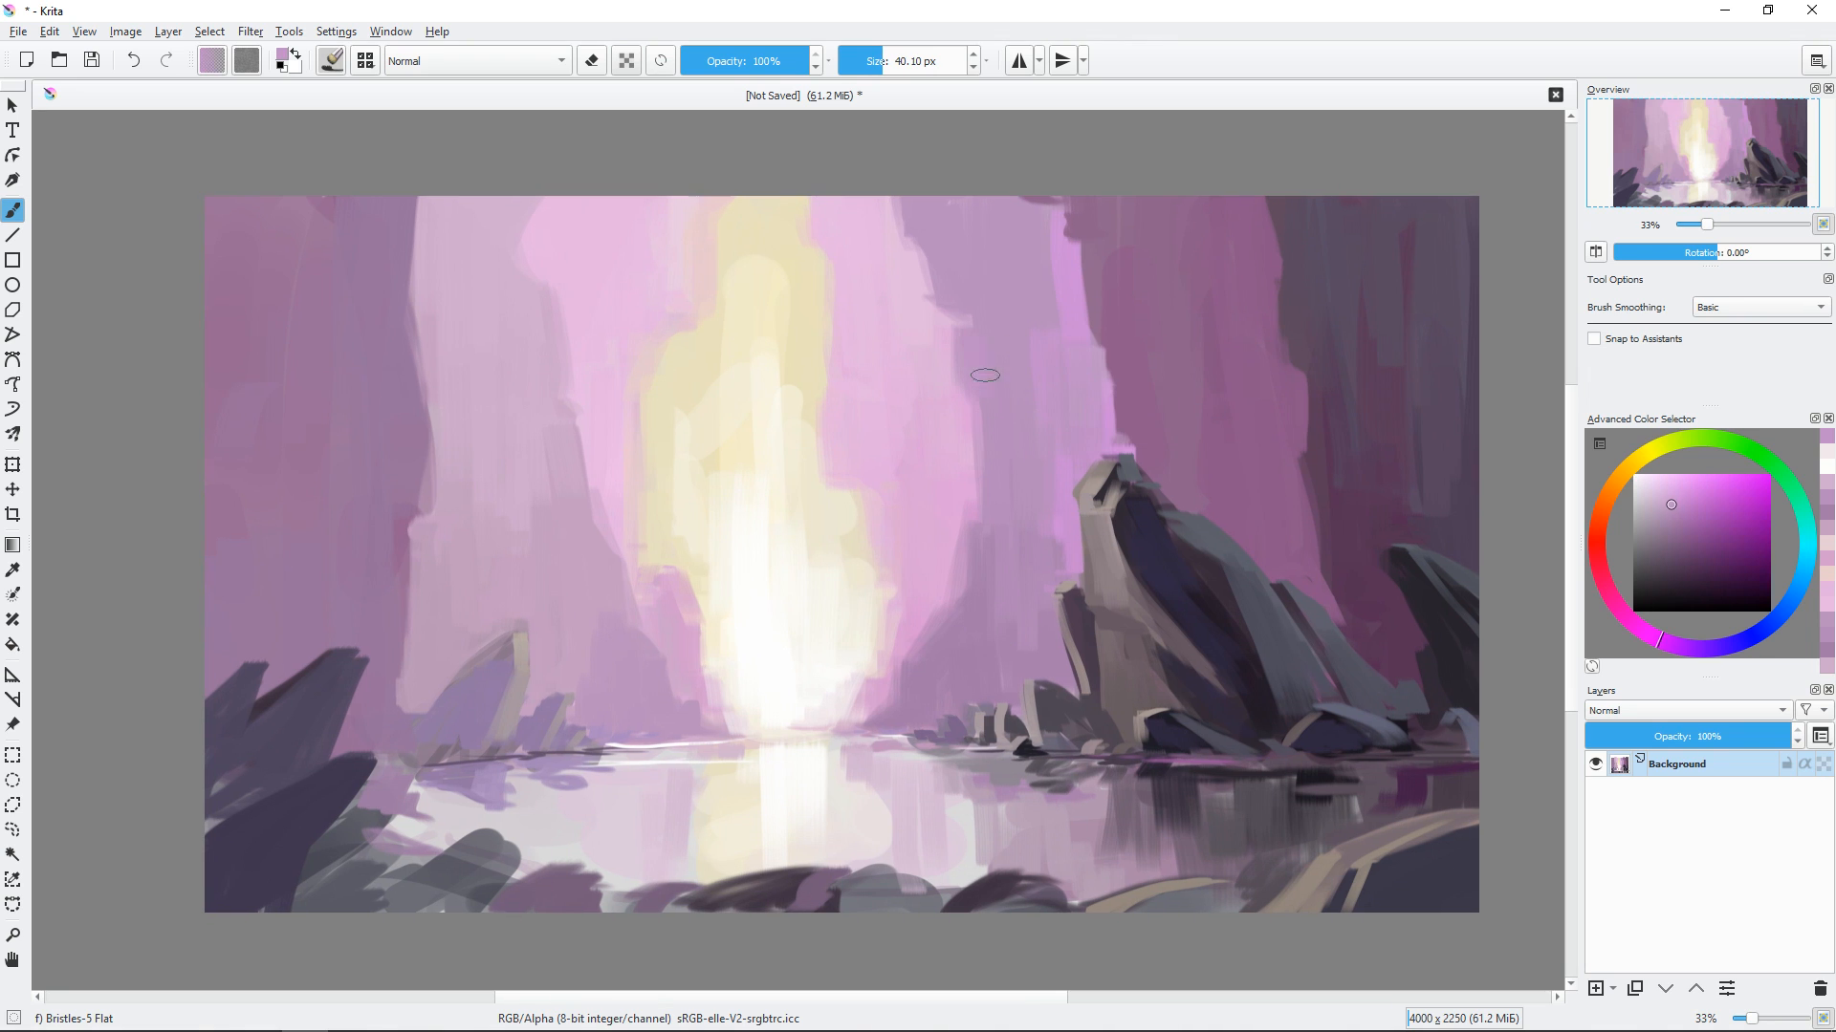
drag(937, 204, 945, 250)
ctrl+click(939, 210)
mouse_move(977, 165)
mouse_down()
mouse_move(1007, 184)
mouse_move(1019, 304)
mouse_up()
ctrl+click(933, 279)
mouse_move(933, 279)
mouse_down()
mouse_move(907, 171)
mouse_move(938, 304)
mouse_up()
Carry the lighter lavender vertical strokes down the right wall toward its darker purple base.
ctrl+click(973, 234)
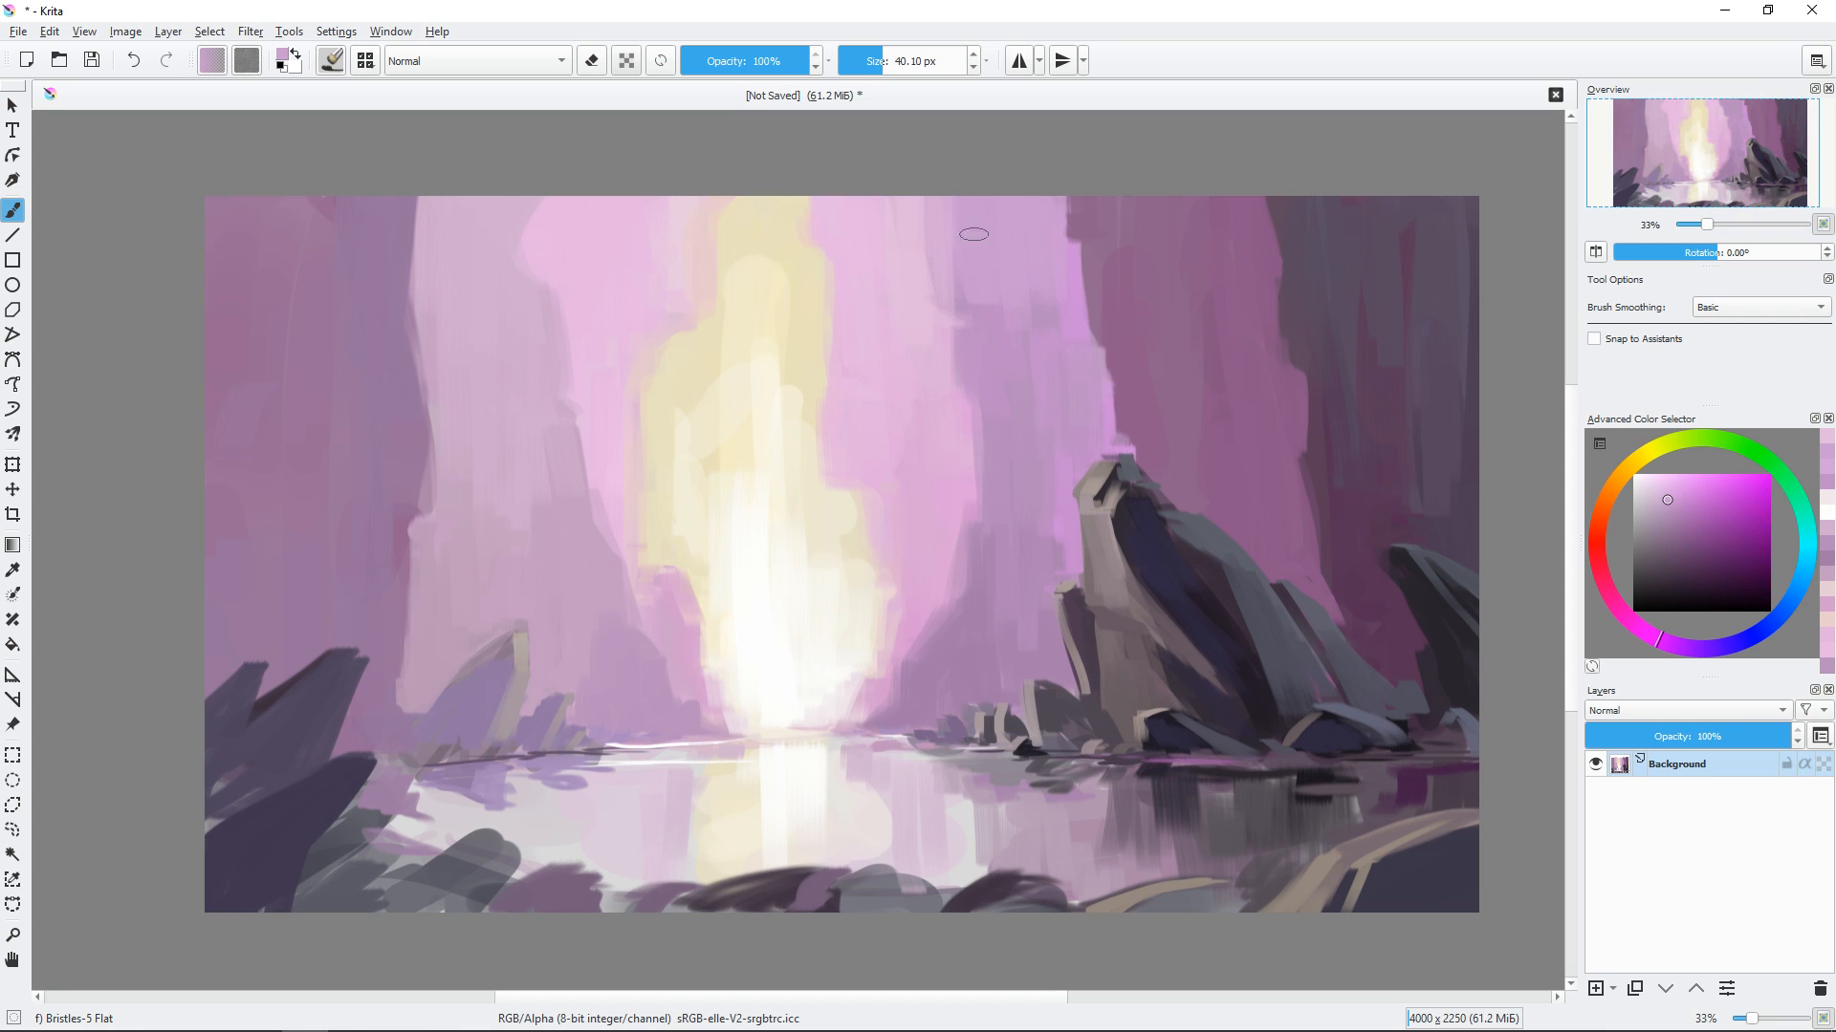
drag(974, 235, 965, 307)
drag(1031, 431, 1044, 318)
shift+drag(1081, 421, 1129, 421)
mouse_move(1004, 407)
mouse_down()
mouse_move(1015, 485)
mouse_move(980, 488)
mouse_up()
drag(1019, 469, 1023, 558)
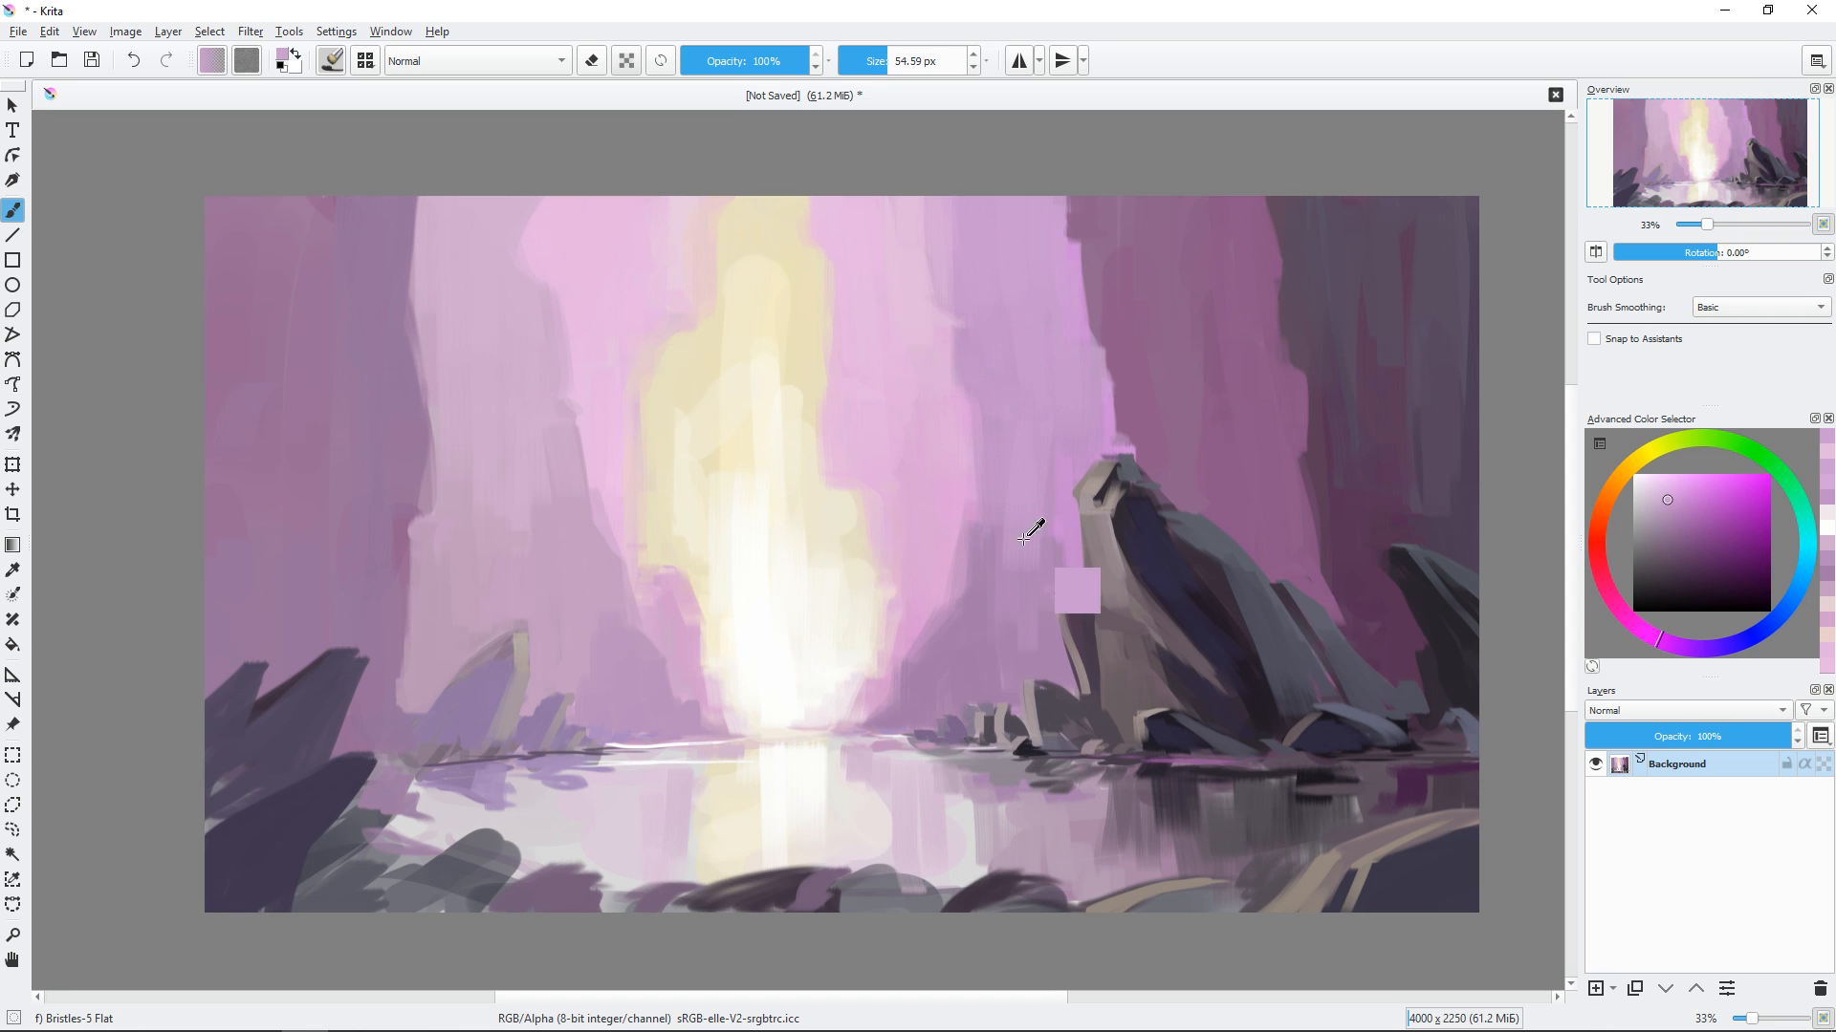
ctrl+click(1025, 538)
ctrl+click(1016, 551)
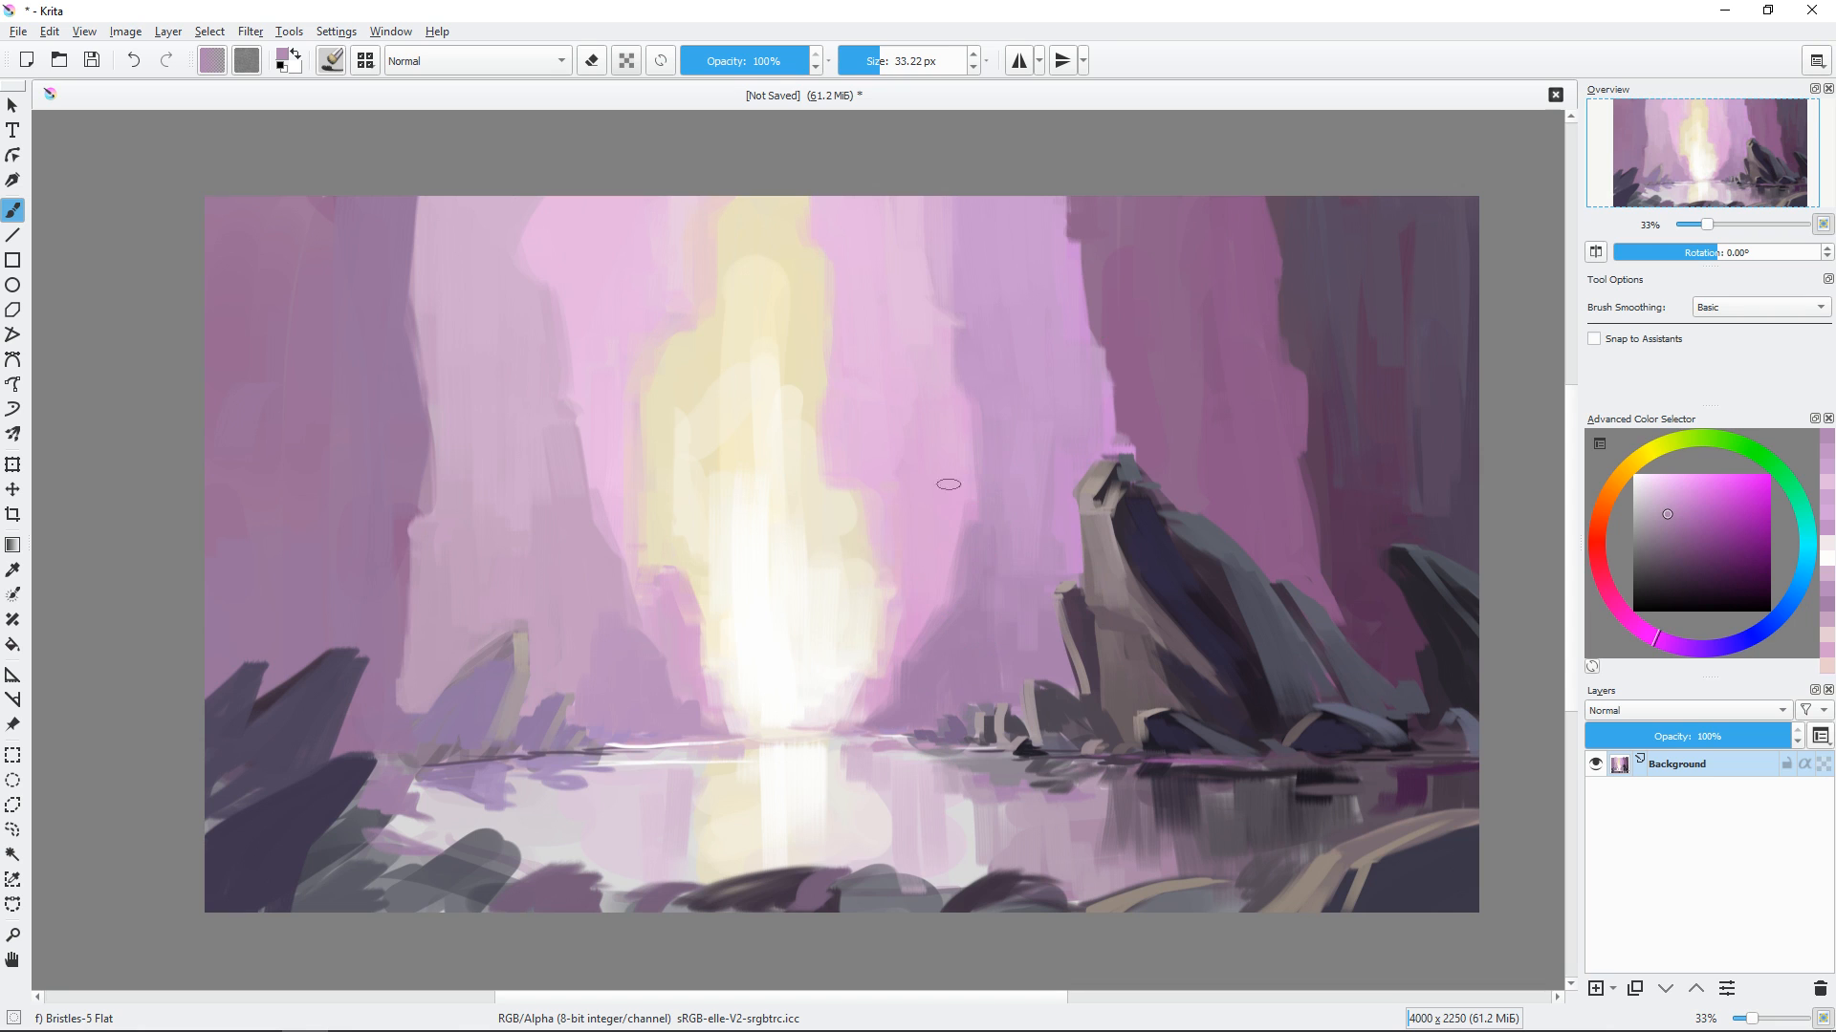
Paint pink and pale peach over the light shaft's lower-right edge to narrow and soften it.
ctrl+click(872, 485)
mouse_move(852, 501)
mouse_down()
mouse_move(844, 639)
mouse_move(873, 496)
mouse_move(843, 680)
mouse_move(895, 648)
mouse_up()
ctrl+click(877, 468)
ctrl+click(882, 485)
ctrl+click(851, 633)
ctrl+click(839, 505)
ctrl+click(918, 405)
ctrl+click(855, 507)
drag(856, 493, 858, 535)
shift+drag(874, 484, 870, 485)
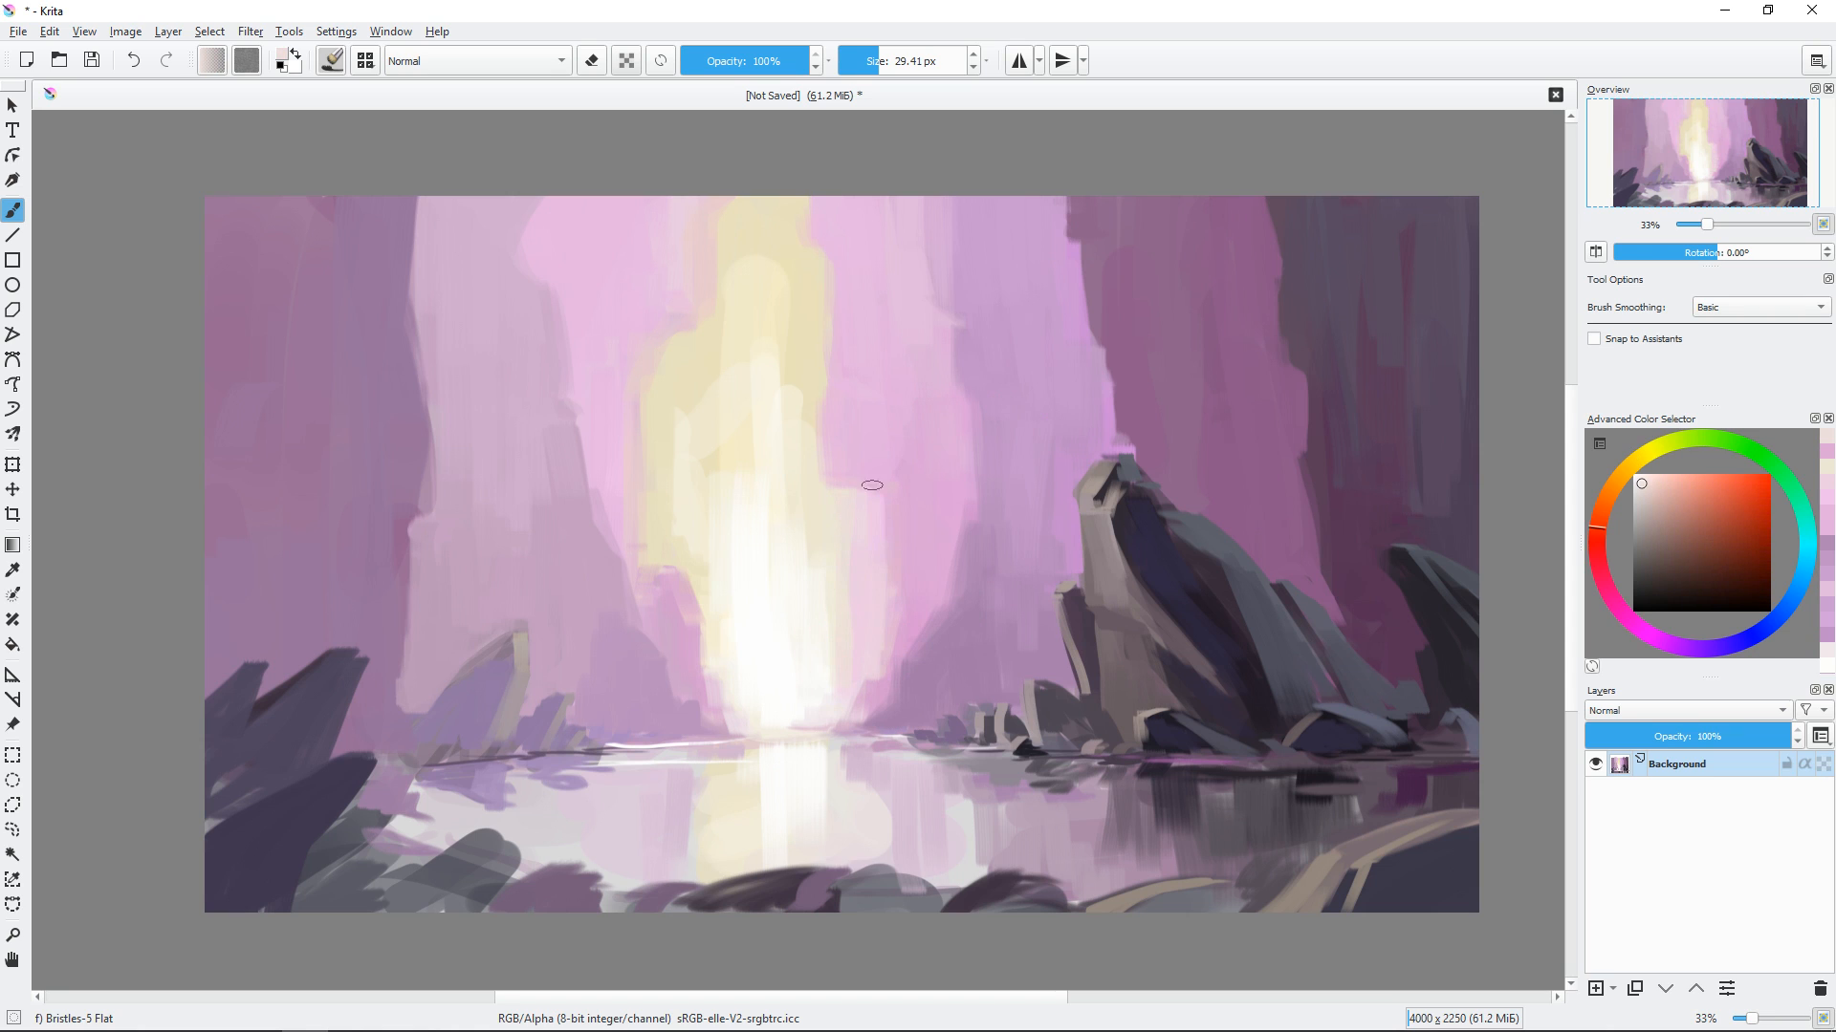
Blend cream and pale pink along the light shaft's right side and touch up its lower-left edge.
ctrl+click(841, 498)
drag(830, 406, 836, 482)
ctrl+click(878, 382)
ctrl+click(843, 468)
drag(841, 406, 840, 483)
ctrl+click(821, 431)
drag(824, 430, 873, 568)
ctrl+click(851, 507)
ctrl+click(844, 626)
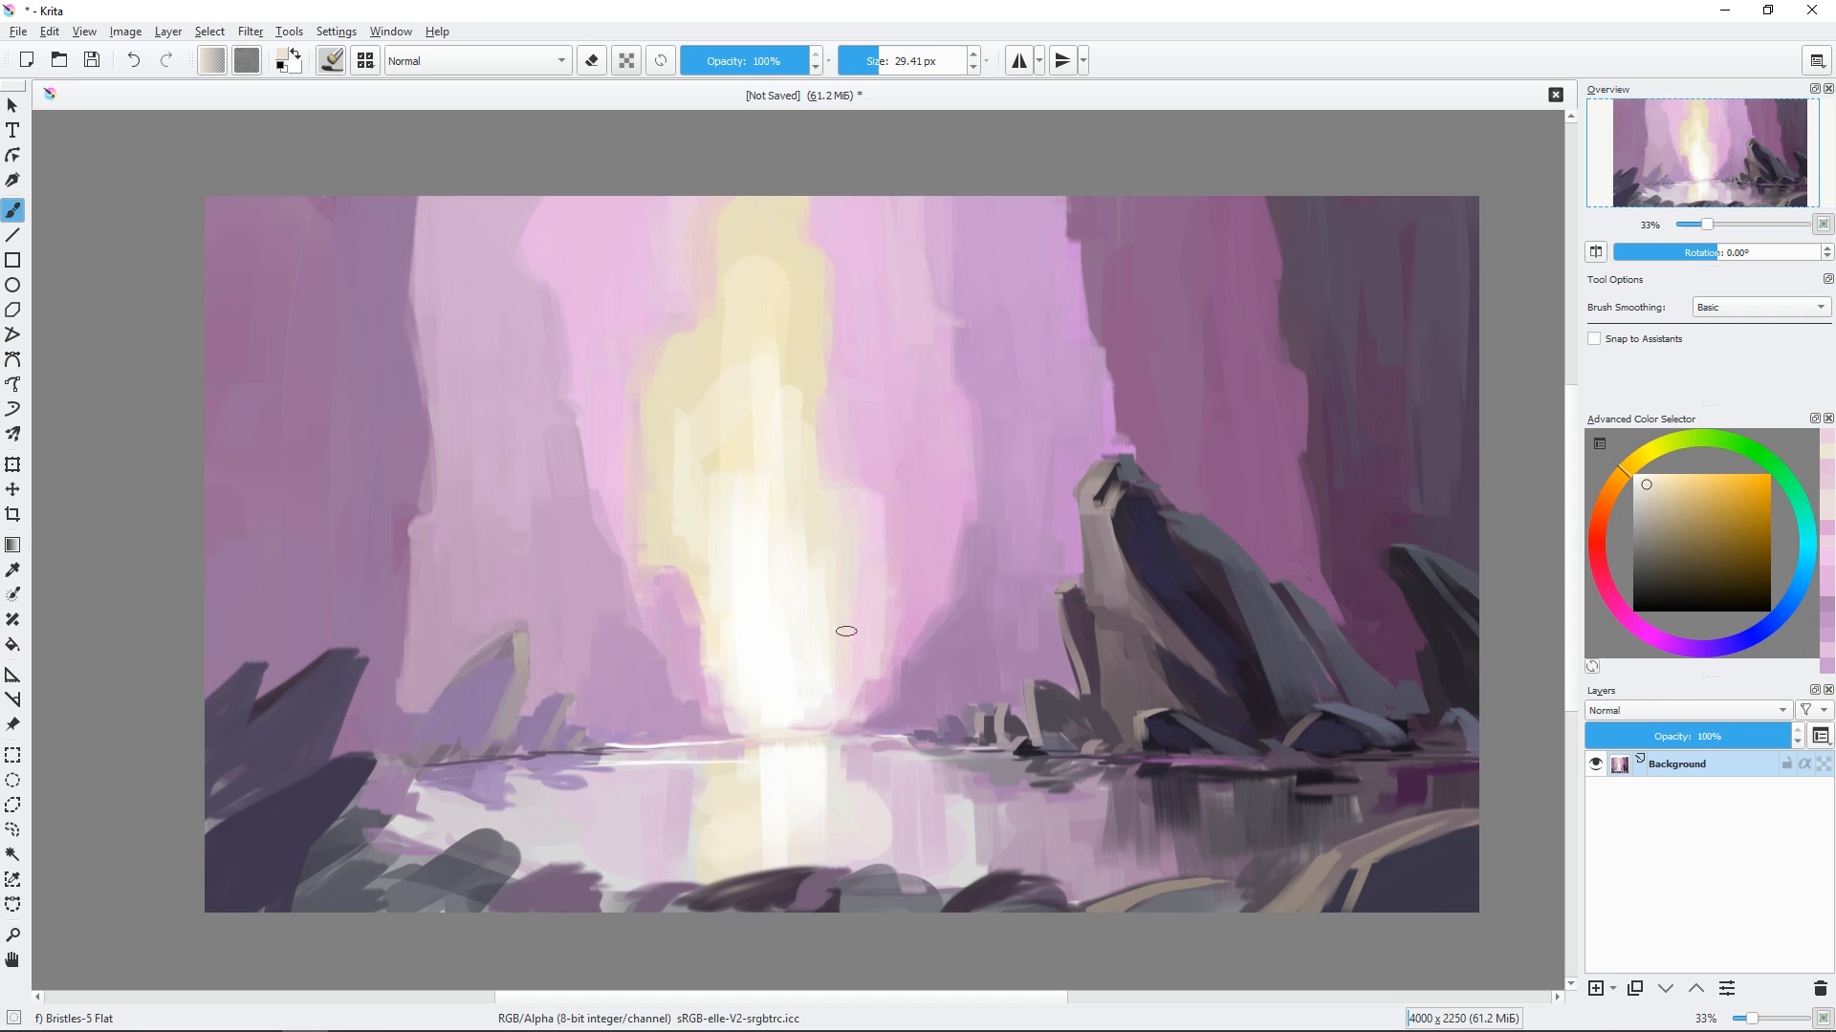
drag(709, 598, 718, 712)
Paint lavender strokes on the upper right wall and over the bright violet strip along its border.
drag(1040, 645, 1050, 648)
shift+drag(1063, 503, 1073, 501)
ctrl+click(1009, 224)
drag(968, 266, 976, 326)
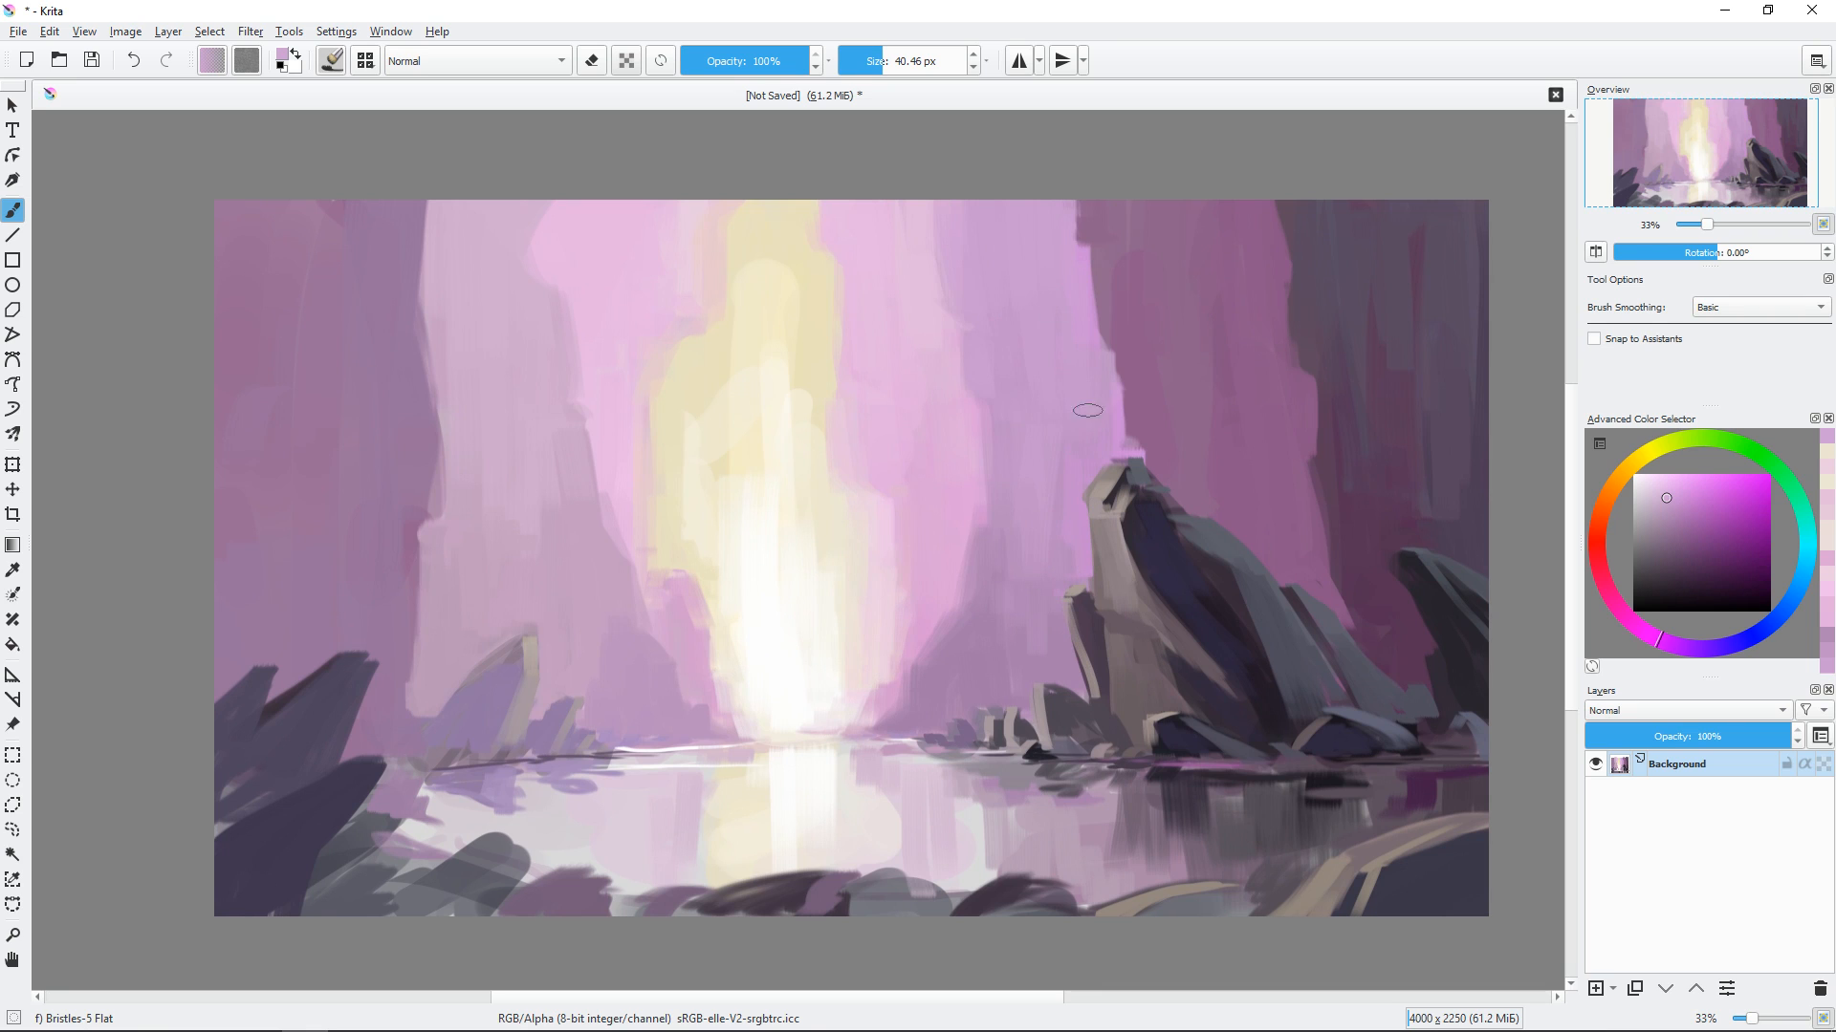
mouse_move(1099, 191)
mouse_down()
mouse_move(1138, 411)
mouse_move(1088, 315)
mouse_move(1111, 188)
mouse_move(1111, 373)
mouse_up()
ctrl+click(1128, 258)
ctrl+click(1109, 287)
Extend the lavender wall over the plum wall's edge with vertical strokes down to the large rock's peak.
drag(1125, 244, 1135, 442)
drag(1118, 378, 1111, 425)
drag(1147, 438, 1151, 472)
drag(1135, 196, 1134, 327)
shift+drag(1063, 182, 1069, 182)
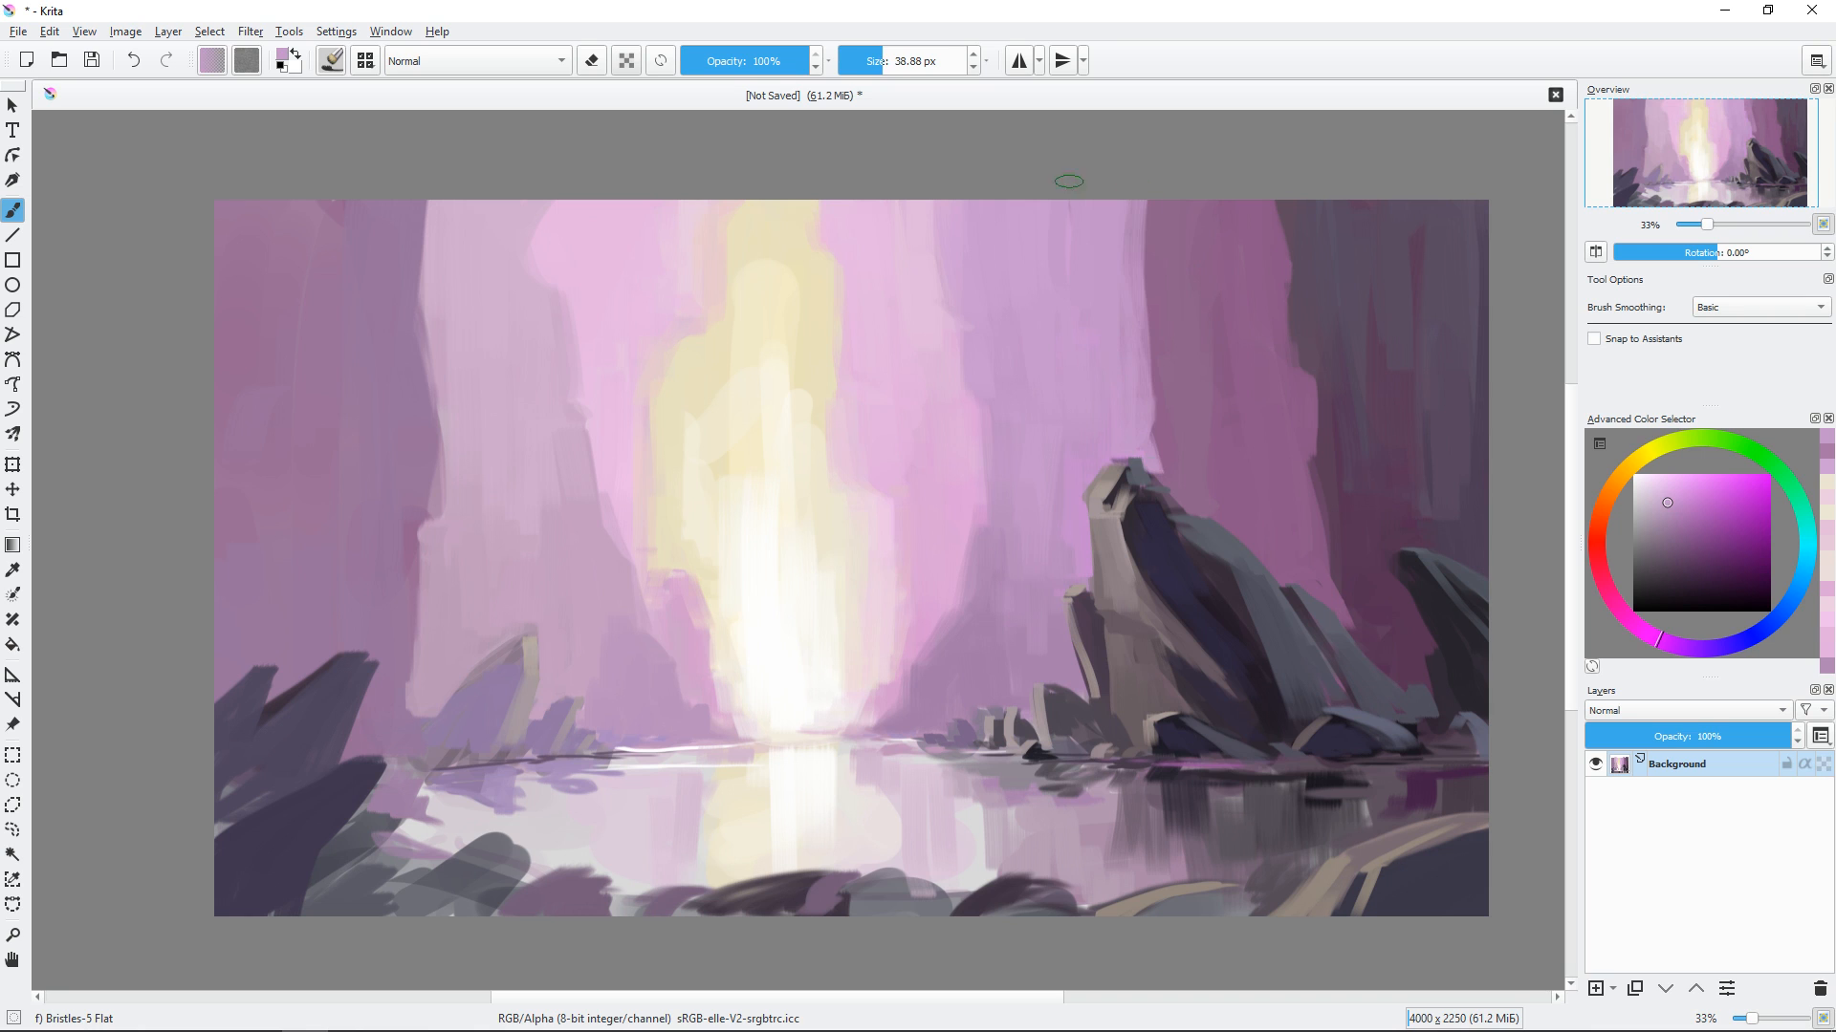
drag(1159, 482, 1159, 344)
drag(1138, 250, 1141, 284)
drag(1155, 196, 1155, 390)
Refine the border of lavender and plum walls above the large rock and brighten its peak with beige.
shift+drag(1166, 363, 1158, 430)
ctrl+click(1182, 344)
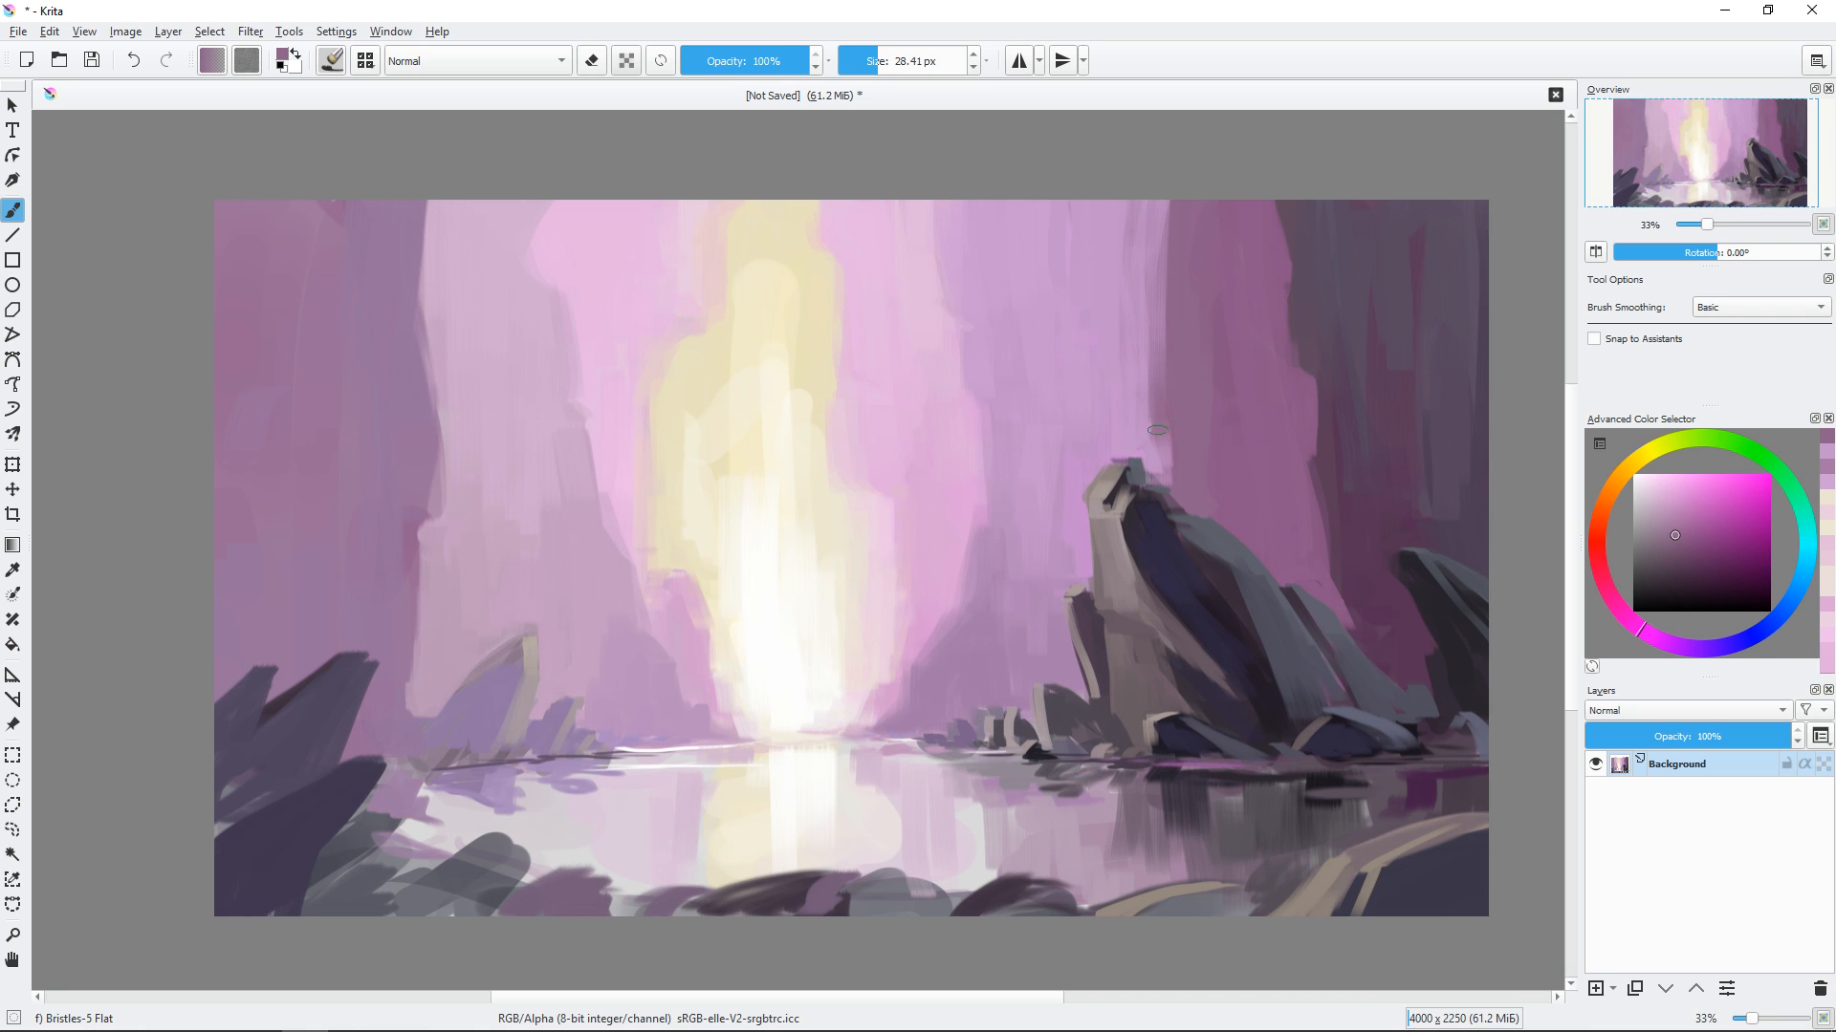
ctrl+click(1174, 501)
shift+drag(1172, 494, 1164, 487)
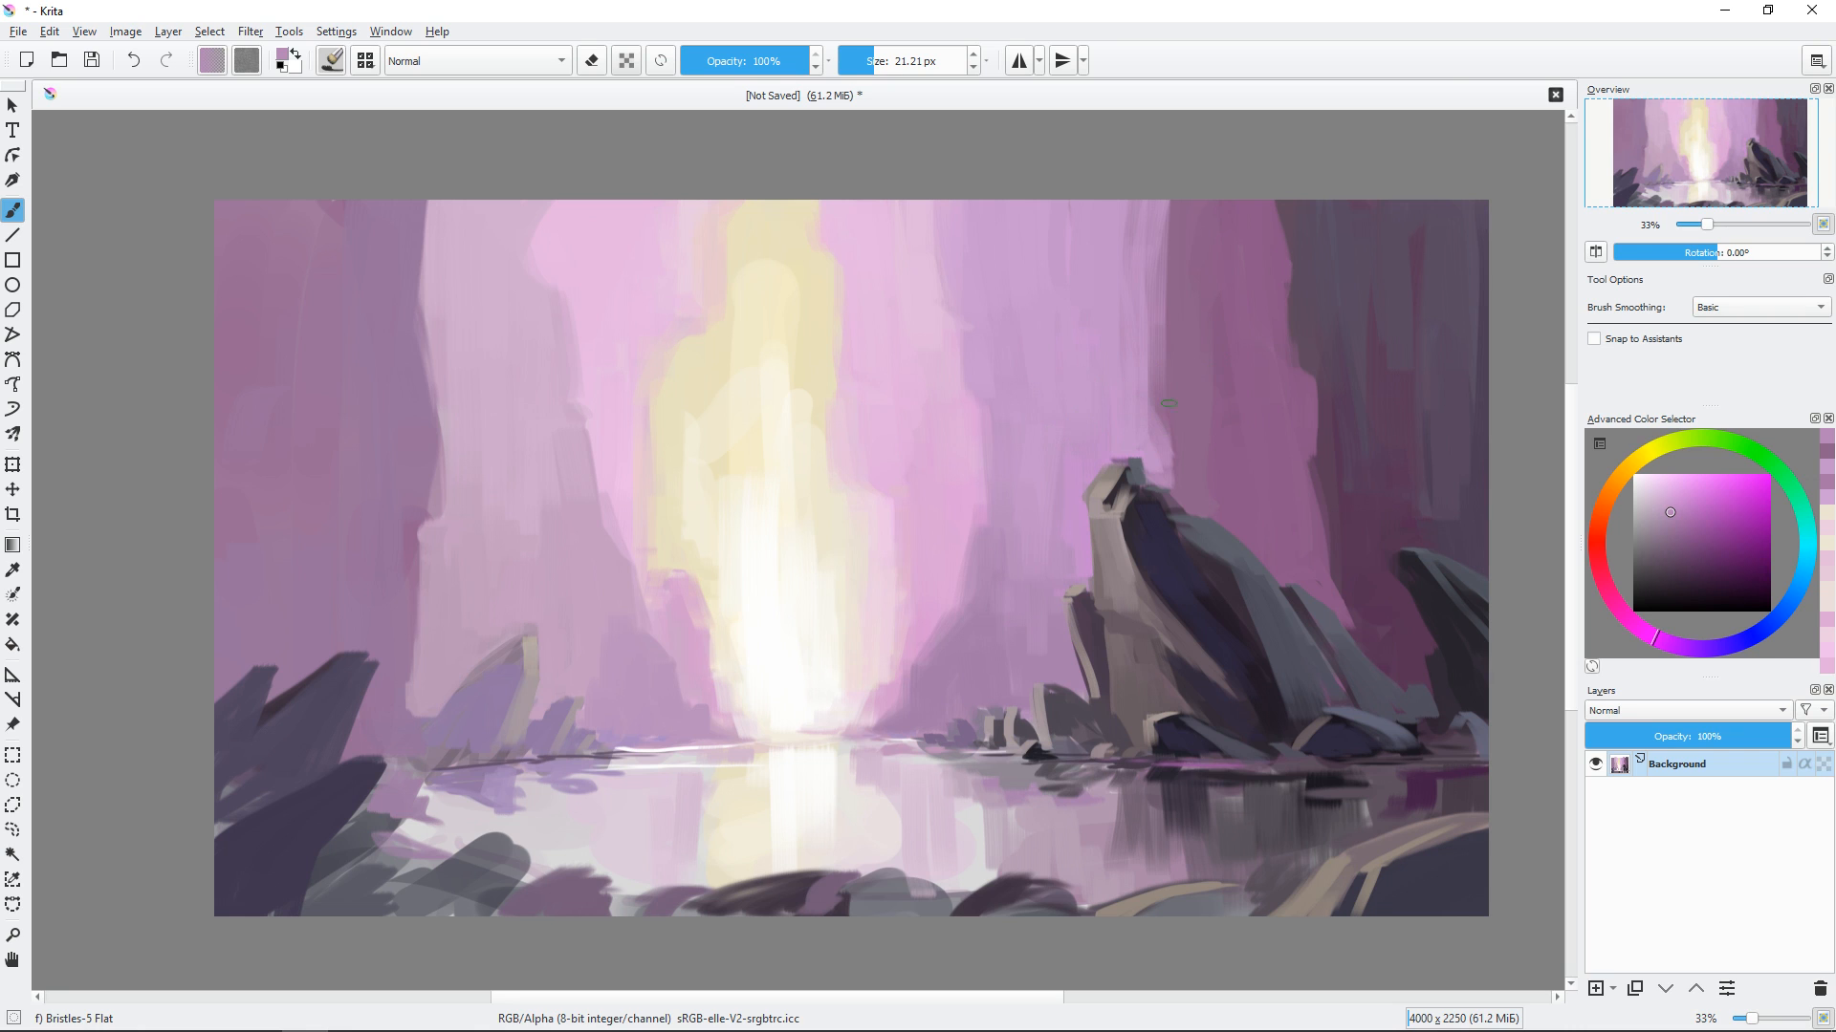
ctrl+click(1187, 306)
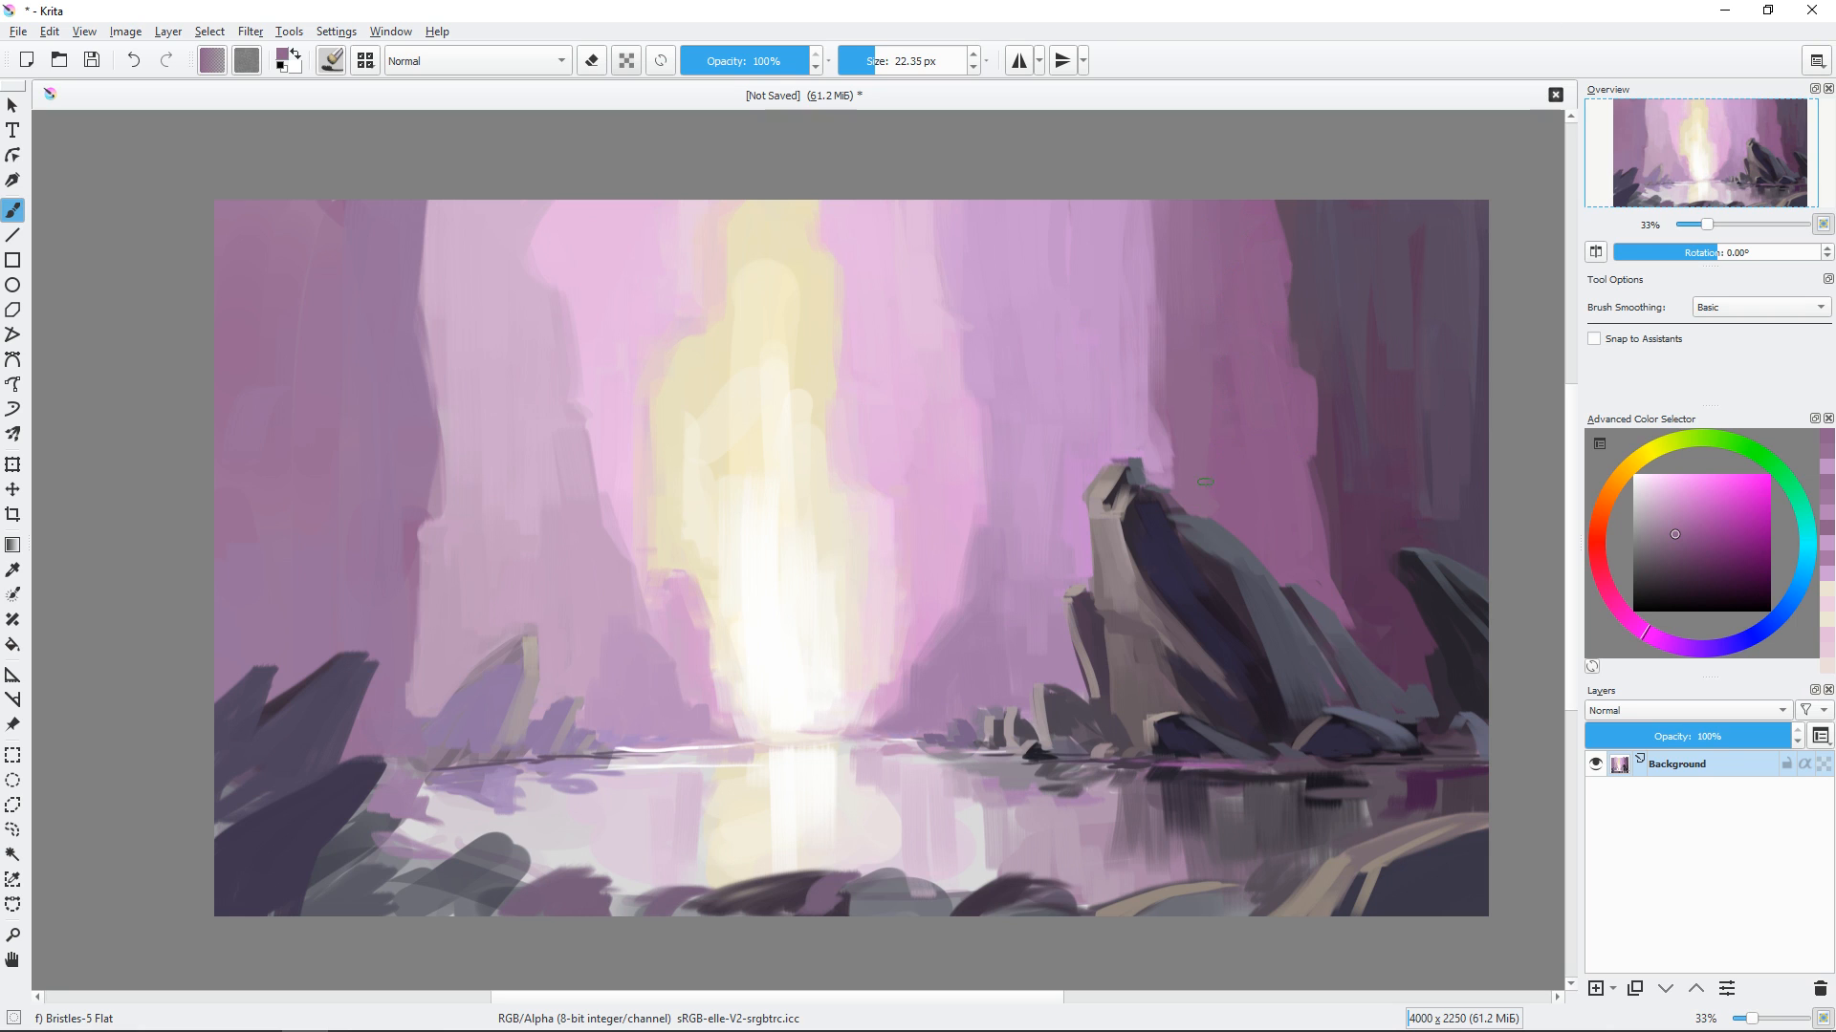
ctrl+click(1108, 490)
shift+drag(1108, 490, 1098, 482)
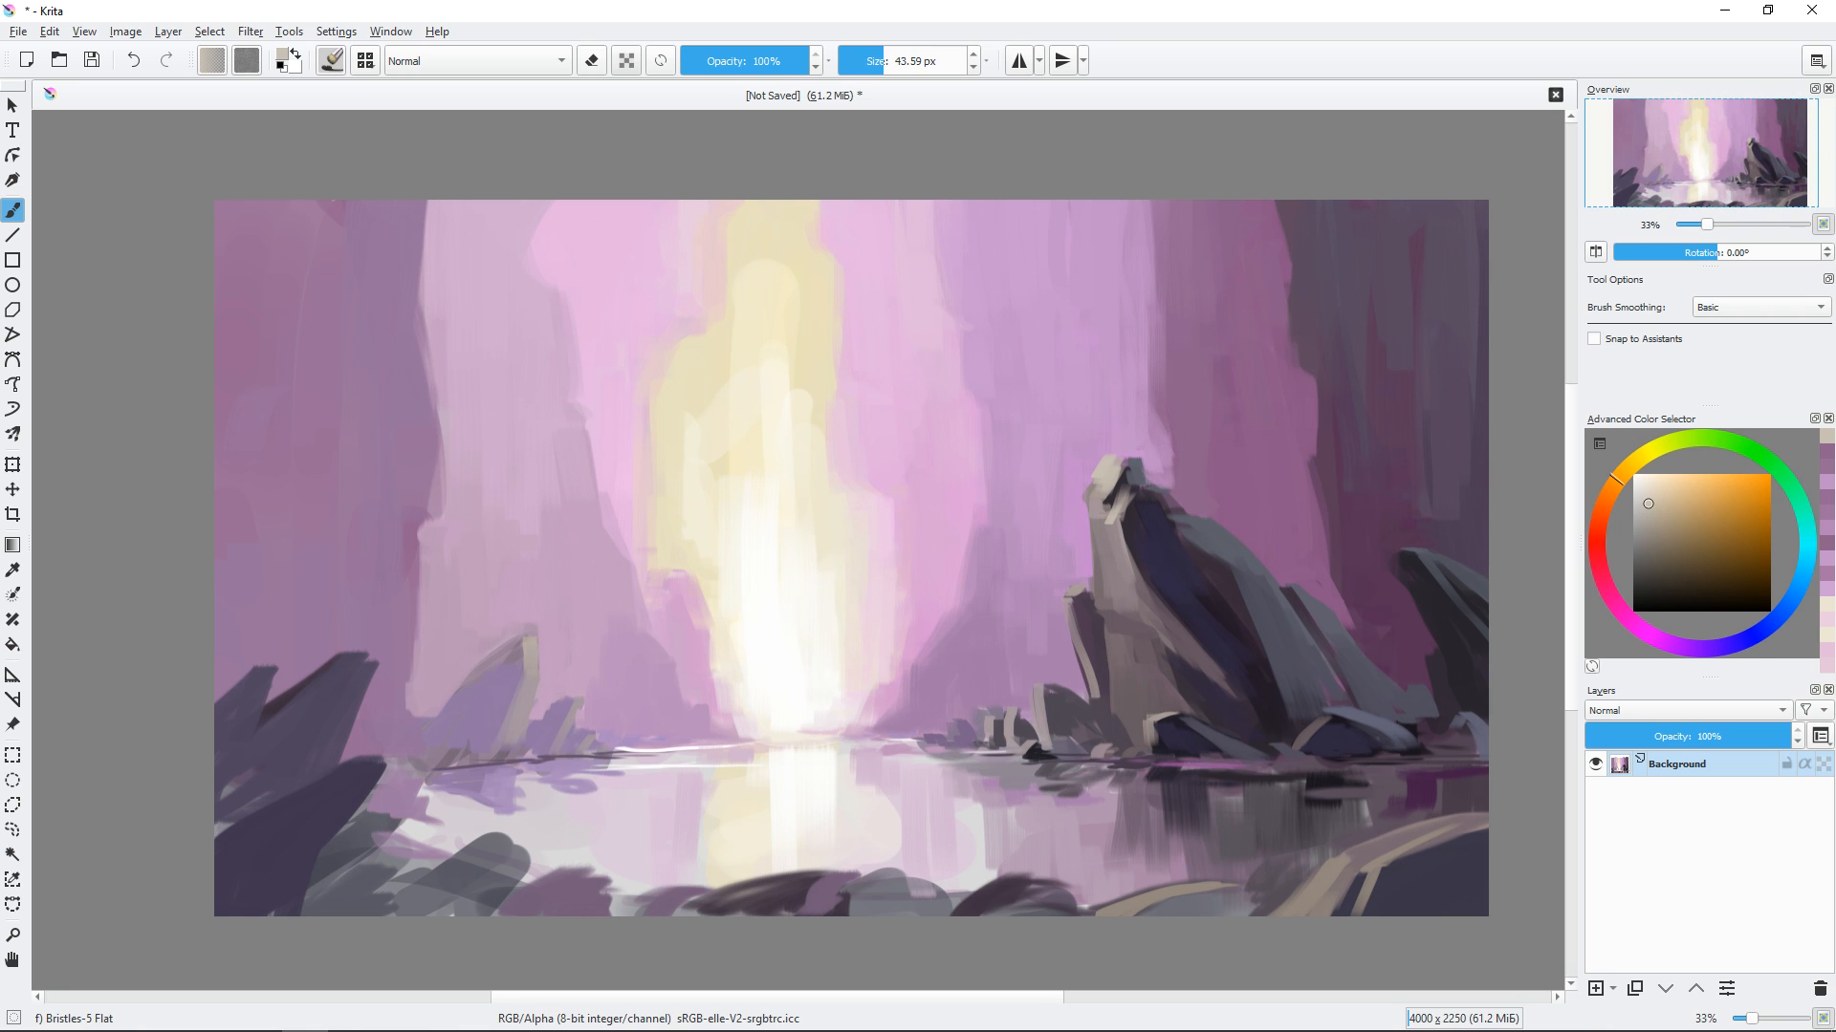
Soften the border between the plum wall and the darkest right wall with plum and dark purple strokes.
ctrl+click(1270, 234)
drag(1284, 203, 1297, 291)
drag(1325, 368, 1336, 607)
ctrl+click(1337, 454)
drag(1340, 441, 1346, 623)
shift+drag(1349, 482, 1338, 483)
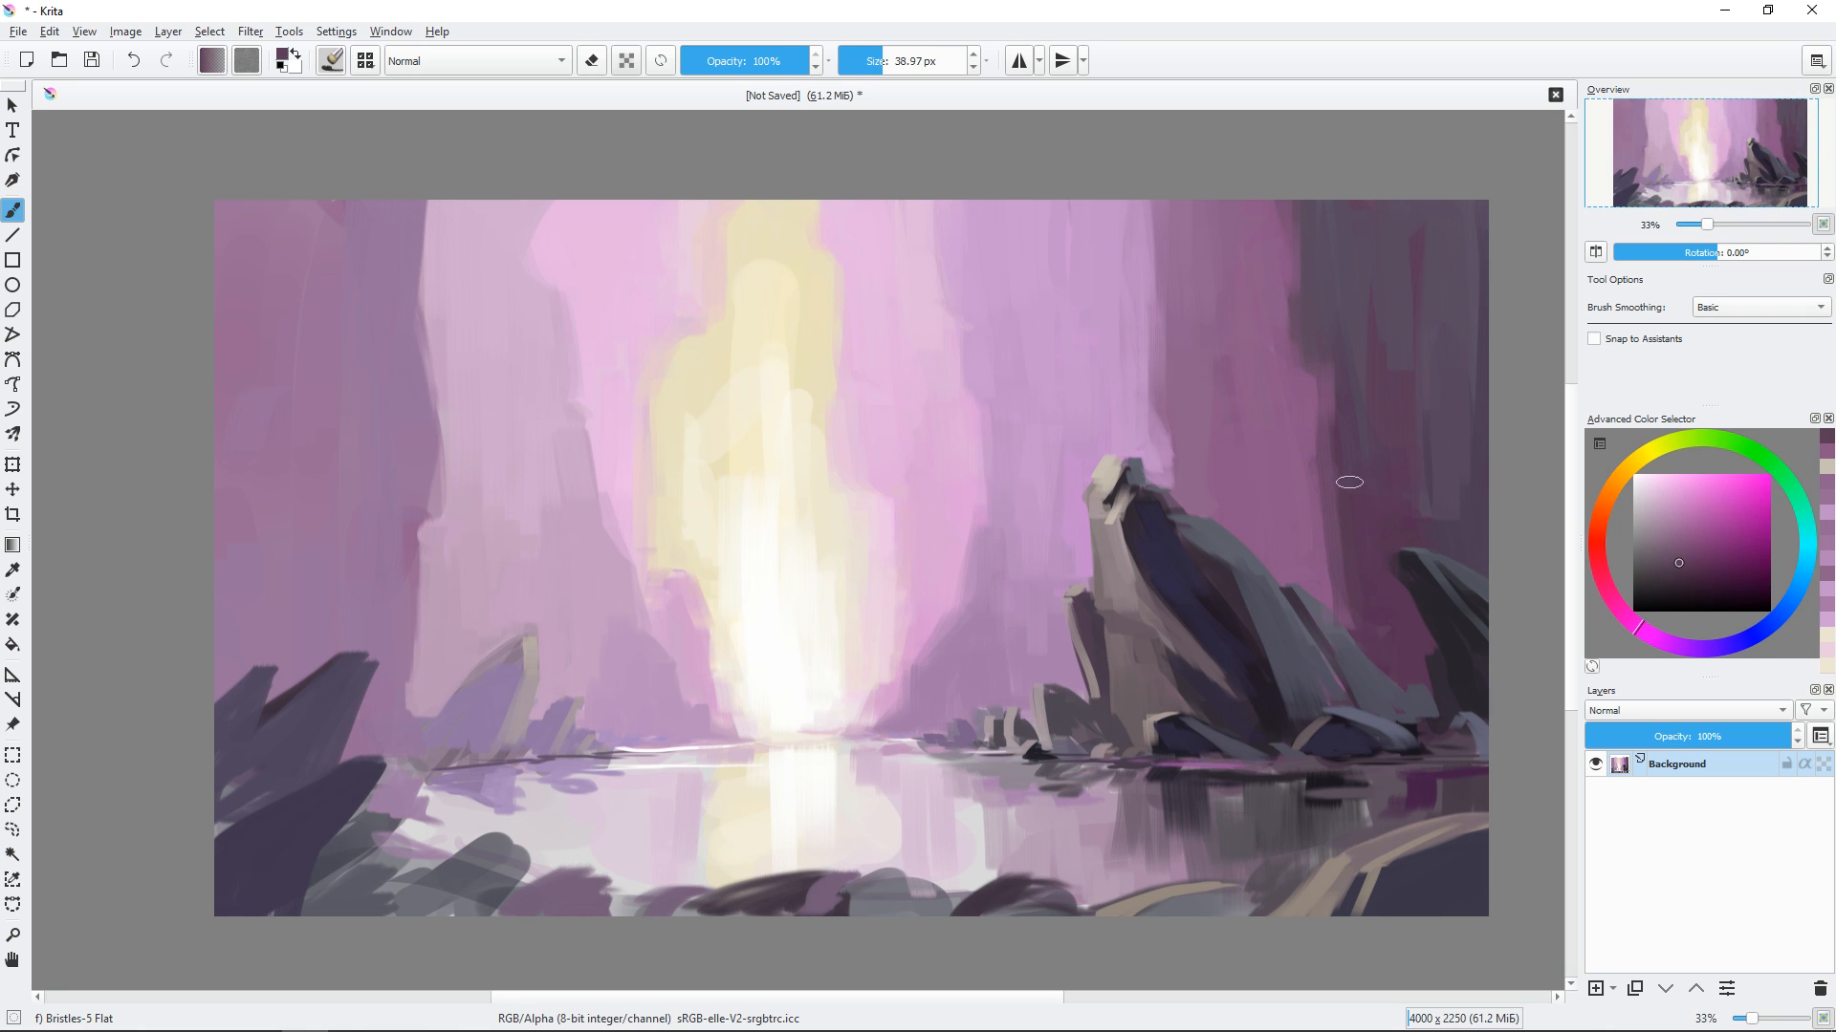
drag(1330, 599, 1336, 470)
ctrl+click(1350, 612)
Add blue-gray highlights along the right-hand slopes of the large rock.
mouse_move(1343, 583)
shift+mouse_down()
mouse_move(1315, 583)
mouse_move(1385, 671)
shift+mouse_up()
ctrl+click(1360, 717)
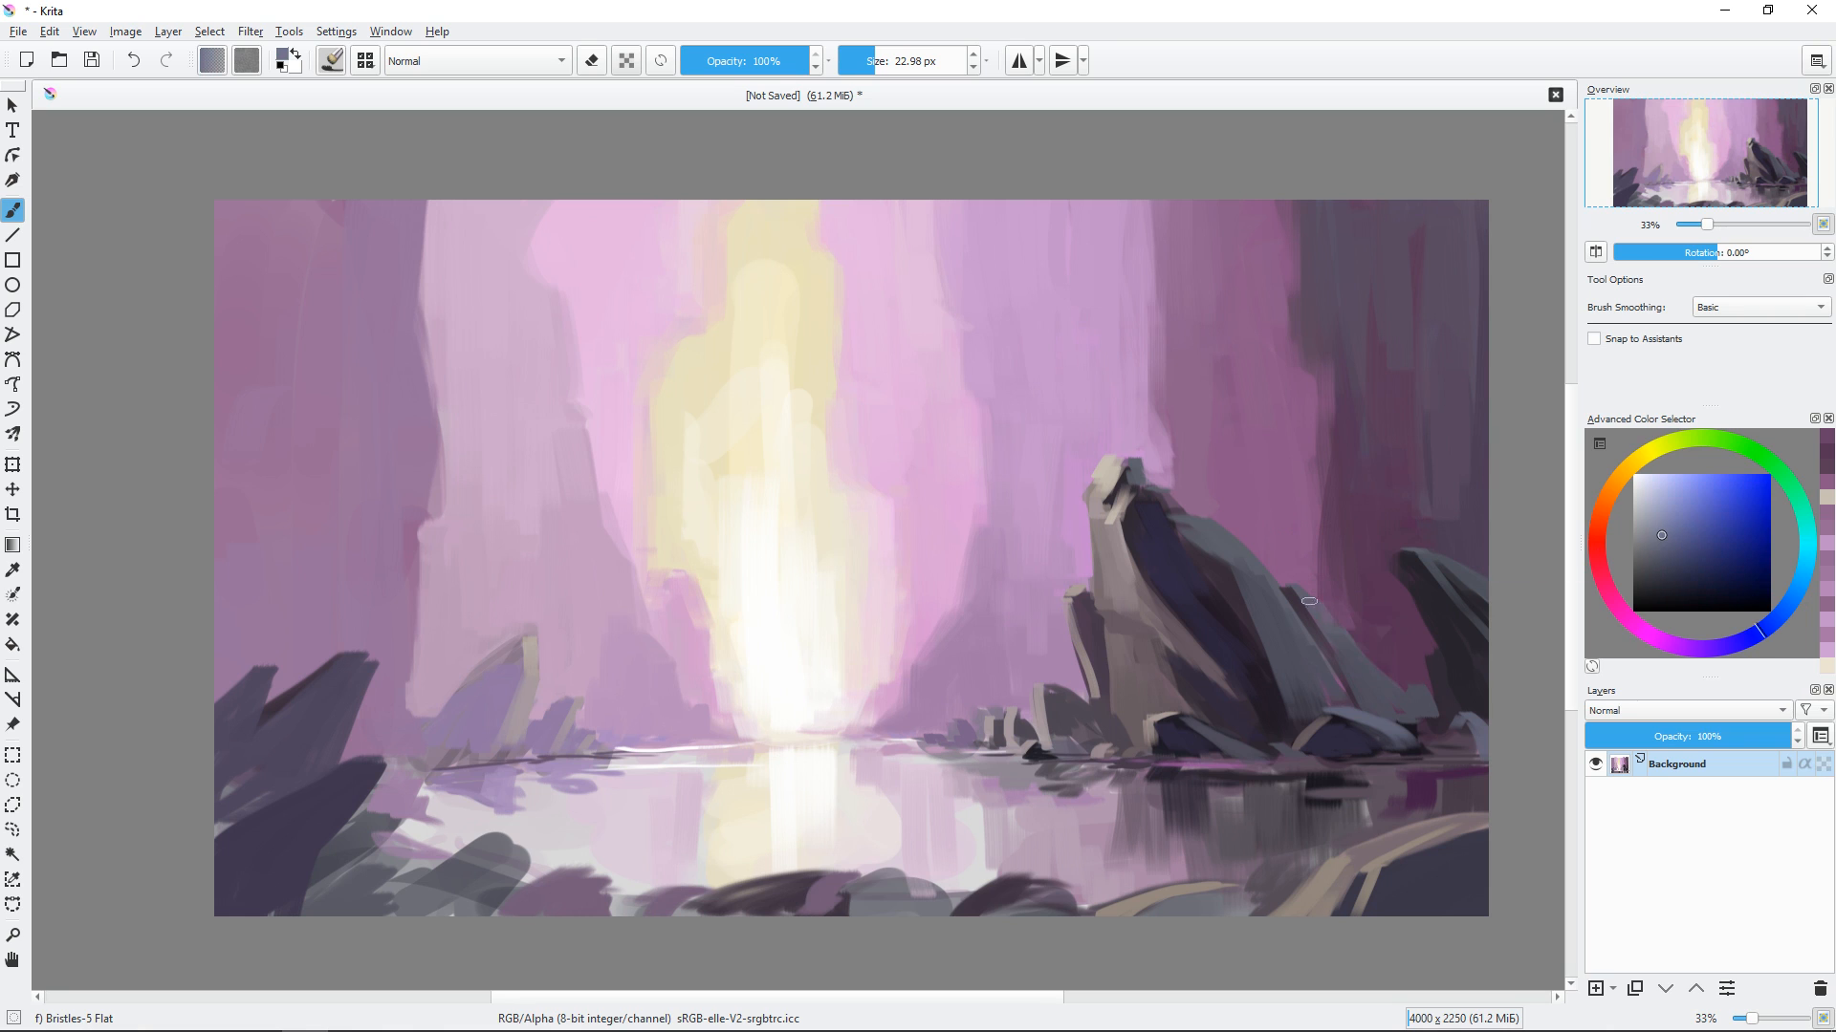
drag(1309, 601, 1368, 659)
mouse_move(1224, 536)
mouse_down()
mouse_move(1311, 642)
mouse_move(1283, 631)
mouse_up()
Strengthen the large rock's shadow planes with dark purple and dark indigo diagonal strokes.
ctrl+click(1245, 660)
drag(1269, 623, 1302, 699)
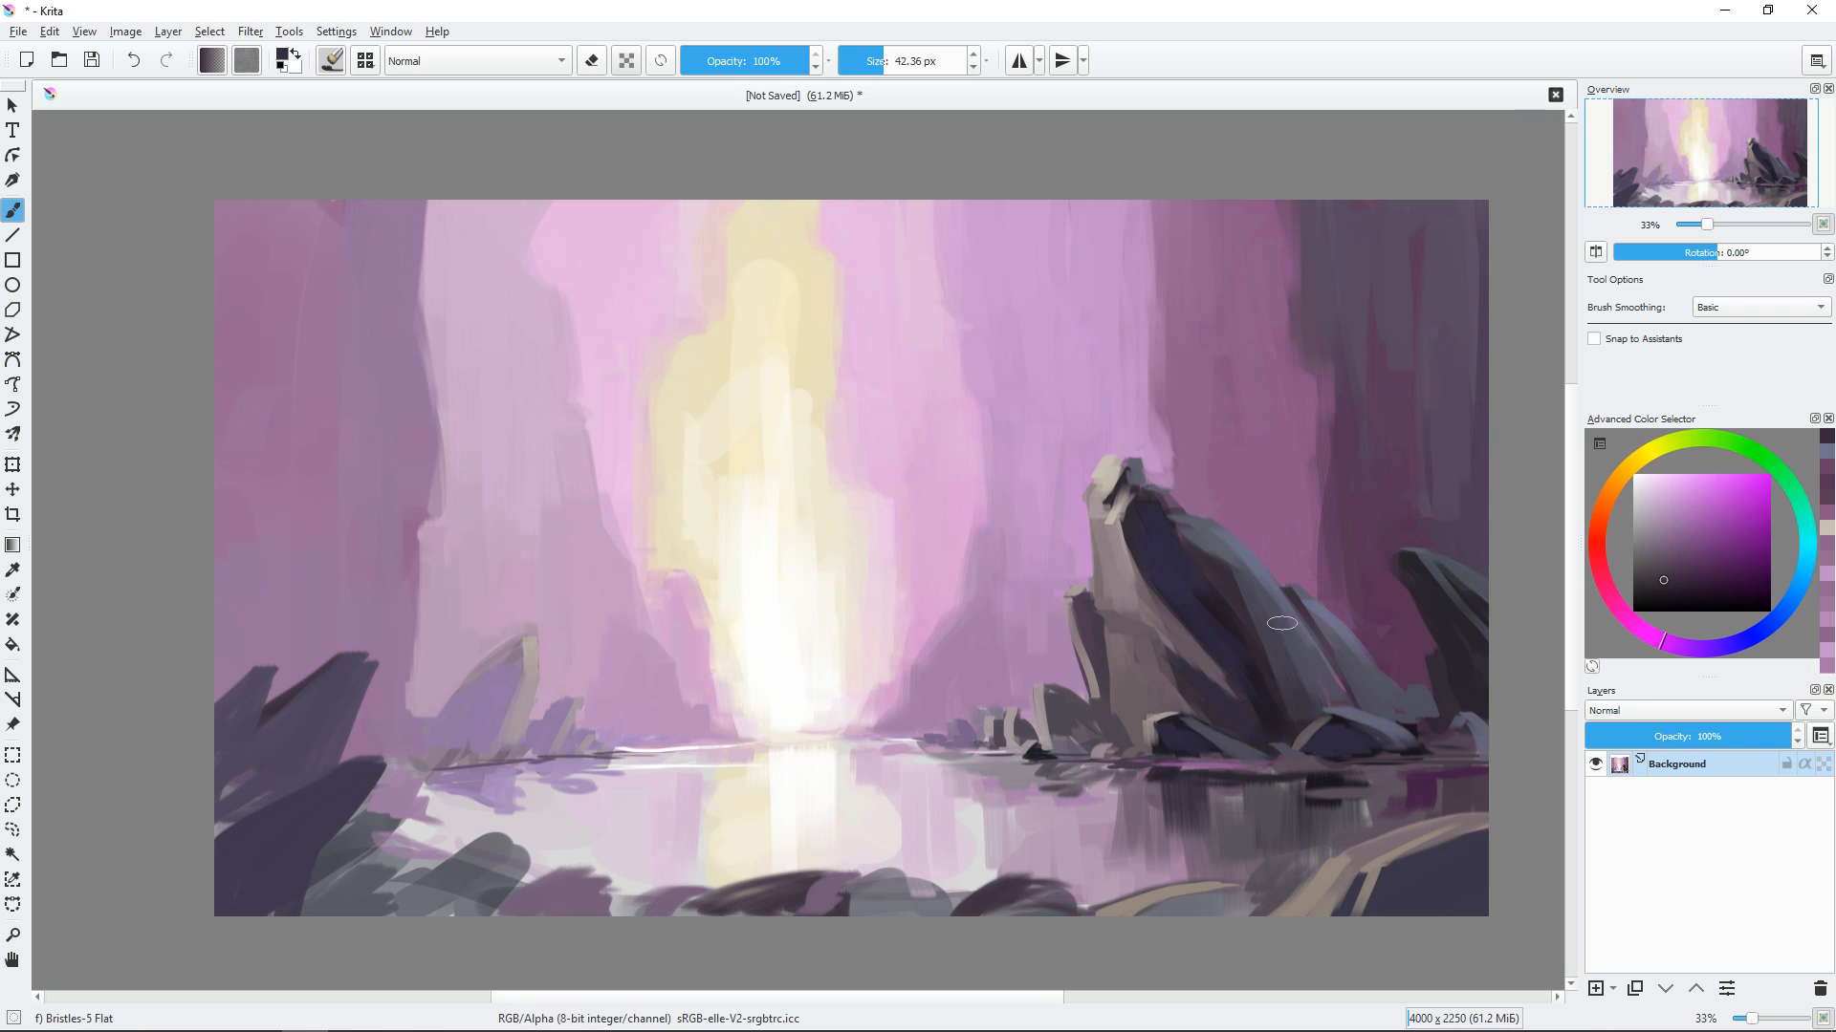
ctrl+click(1159, 564)
drag(1128, 529, 1241, 703)
drag(1159, 656, 1183, 708)
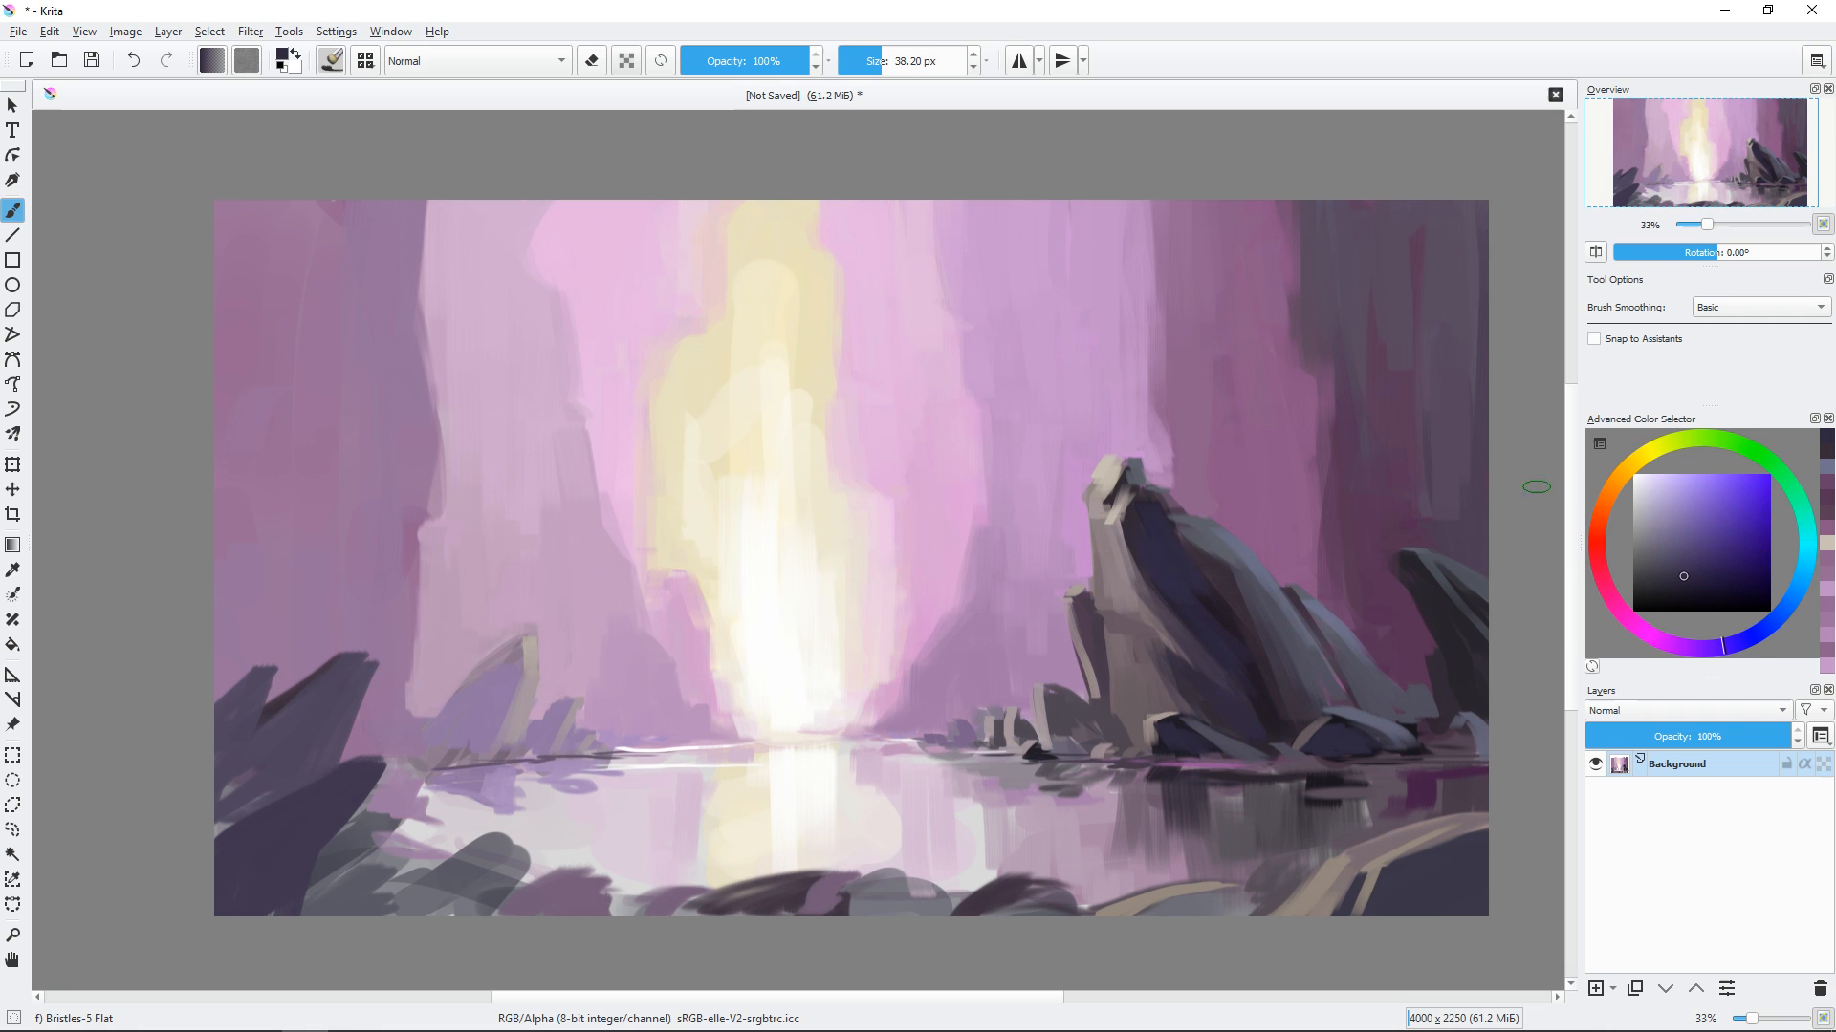
Trim the large rock's peak with lavender and refine the brown and beige planes on its left face.
ctrl+click(1147, 466)
shift+drag(1148, 465, 1070, 526)
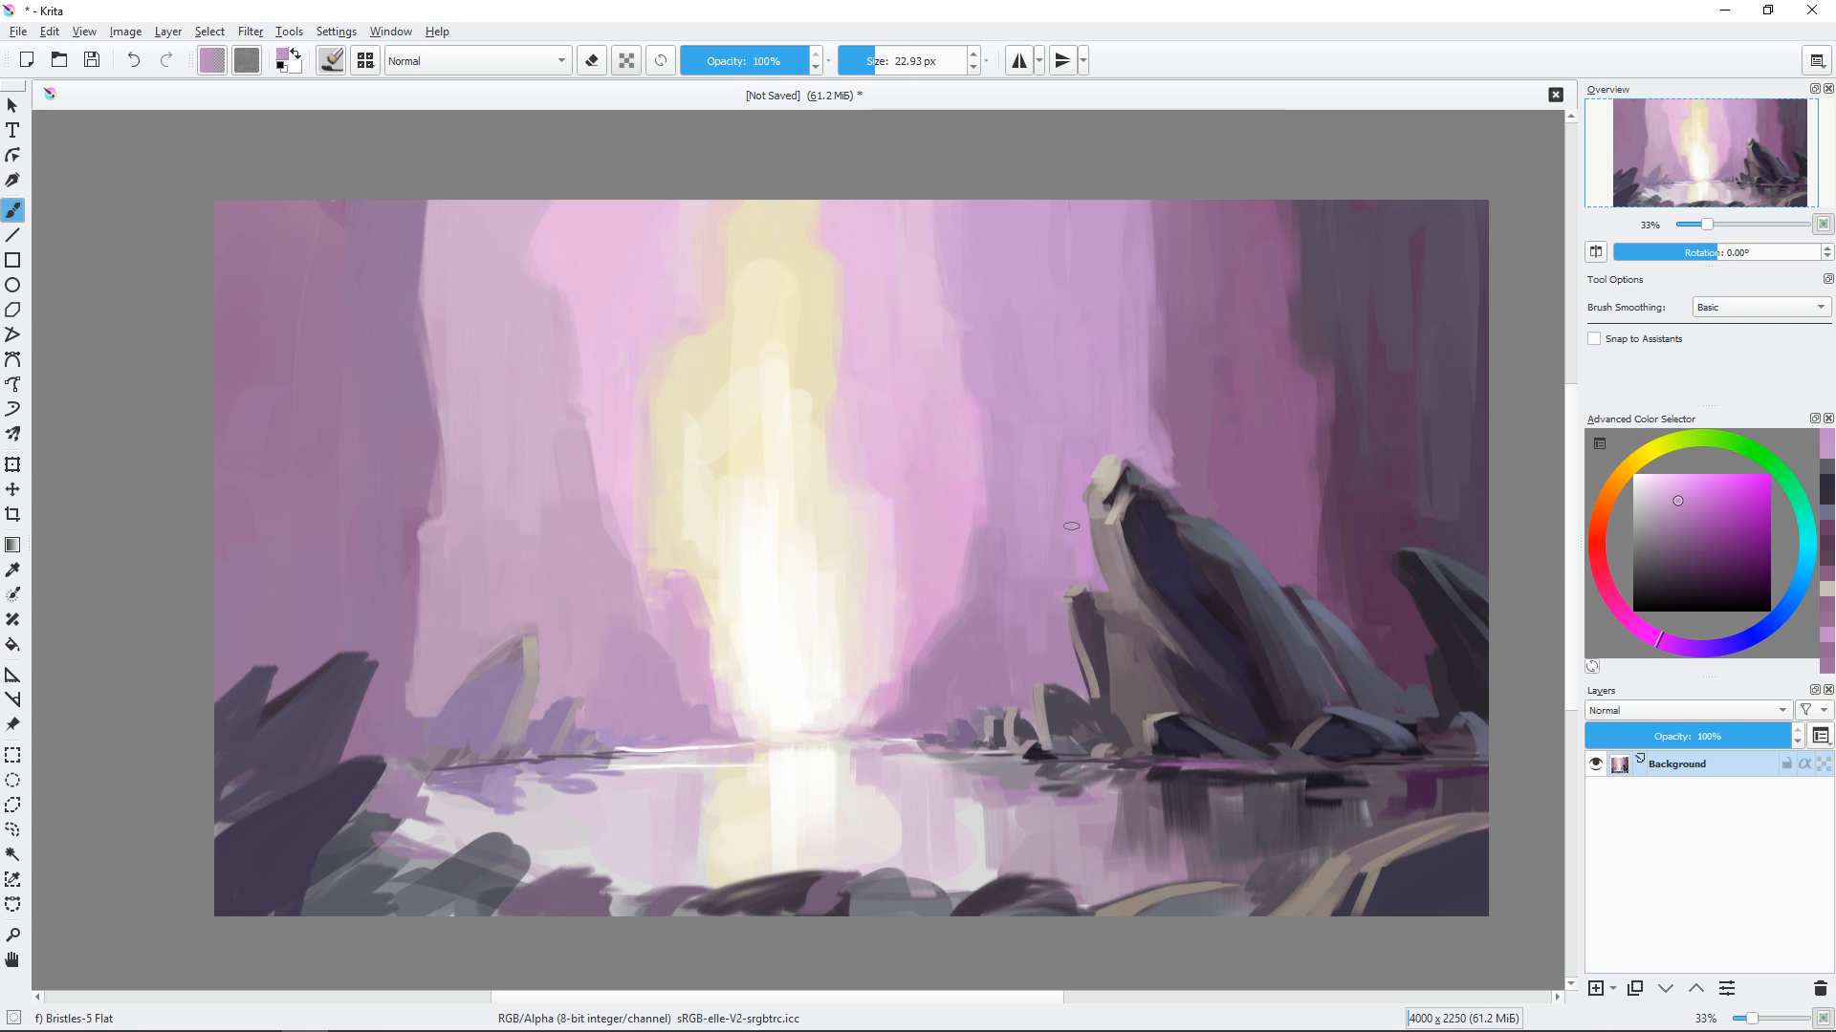
ctrl+click(1090, 599)
ctrl+click(1120, 604)
mouse_move(1109, 598)
mouse_down()
mouse_move(1115, 622)
mouse_move(1109, 536)
mouse_move(1128, 639)
mouse_up()
ctrl+click(1116, 584)
ctrl+click(1102, 553)
ctrl+click(1120, 491)
Paint additional muted purple rocks around the pointed rock on the left bank.
drag(1225, 507, 1242, 496)
drag(1029, 561, 1040, 561)
ctrl+click(494, 653)
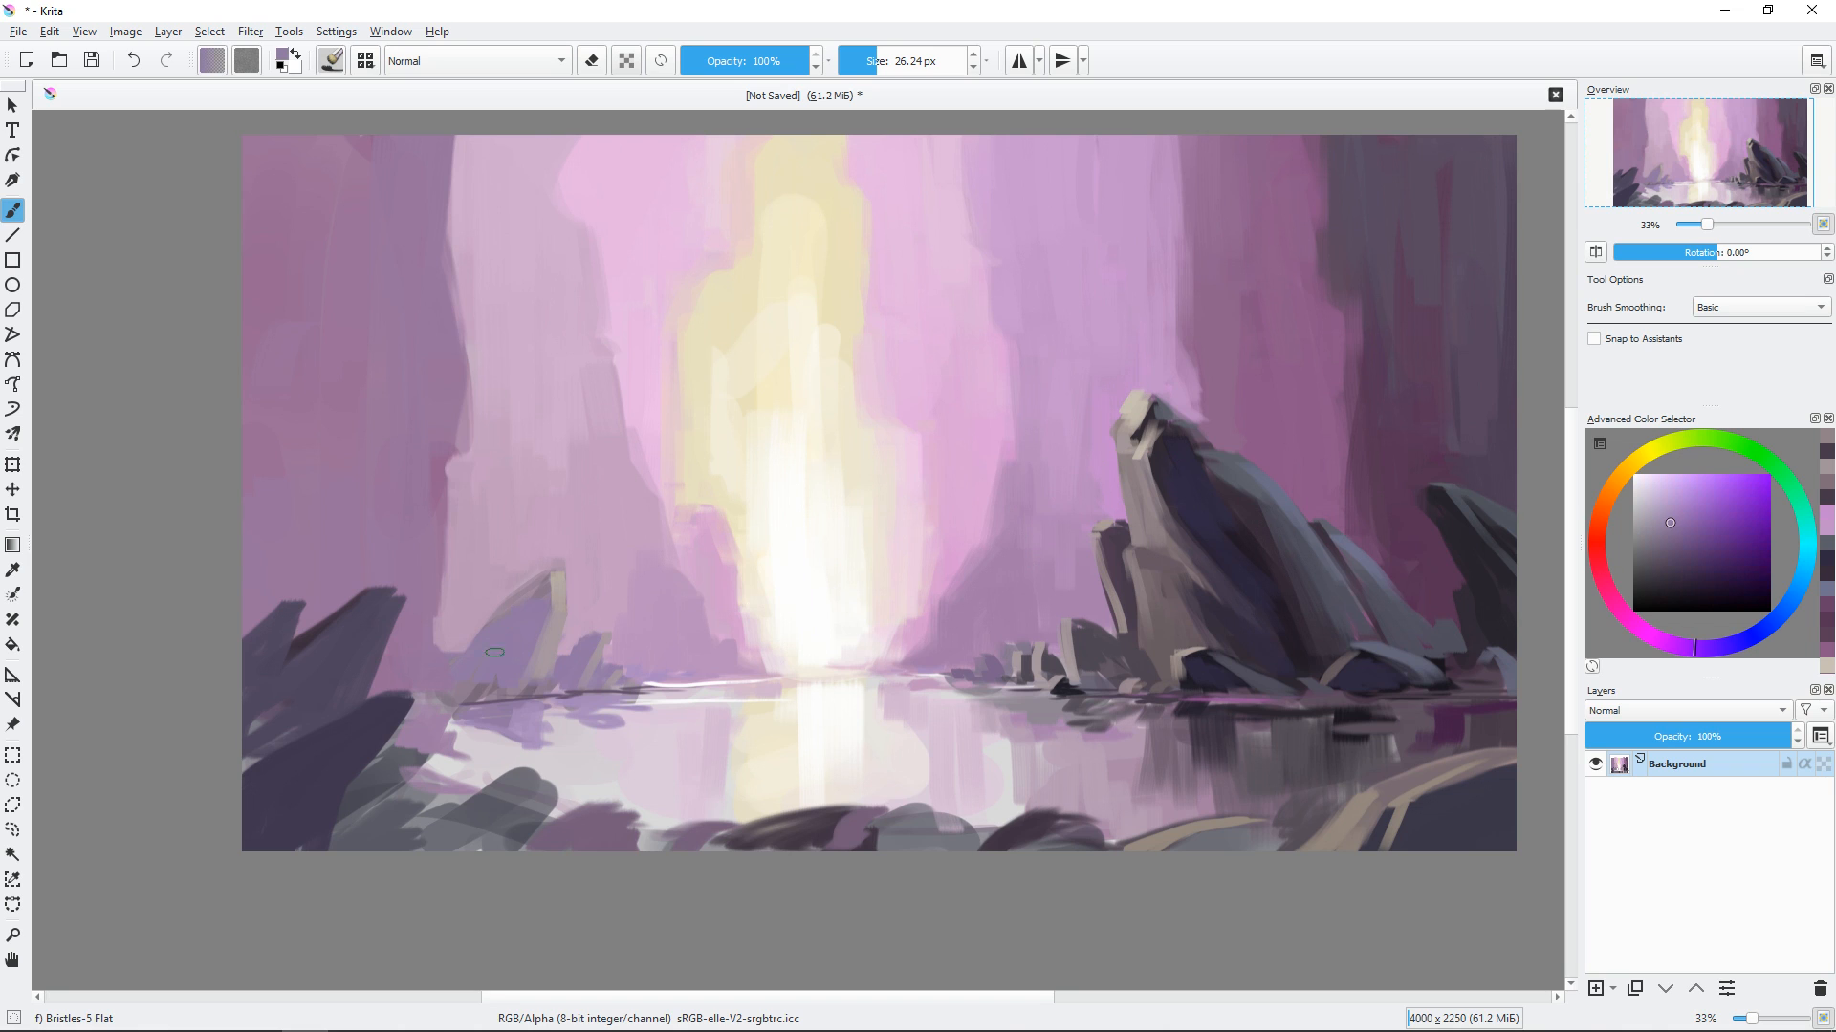
drag(478, 645, 472, 645)
mouse_move(462, 632)
mouse_down()
mouse_move(435, 683)
mouse_move(478, 693)
mouse_move(477, 662)
mouse_move(561, 691)
mouse_up()
click(1674, 532)
drag(413, 678, 432, 701)
Add small purple and mauve rocks along the left shoreline toward the base of the light.
drag(642, 690, 664, 685)
ctrl+click(659, 652)
drag(669, 679, 703, 680)
ctrl+click(653, 677)
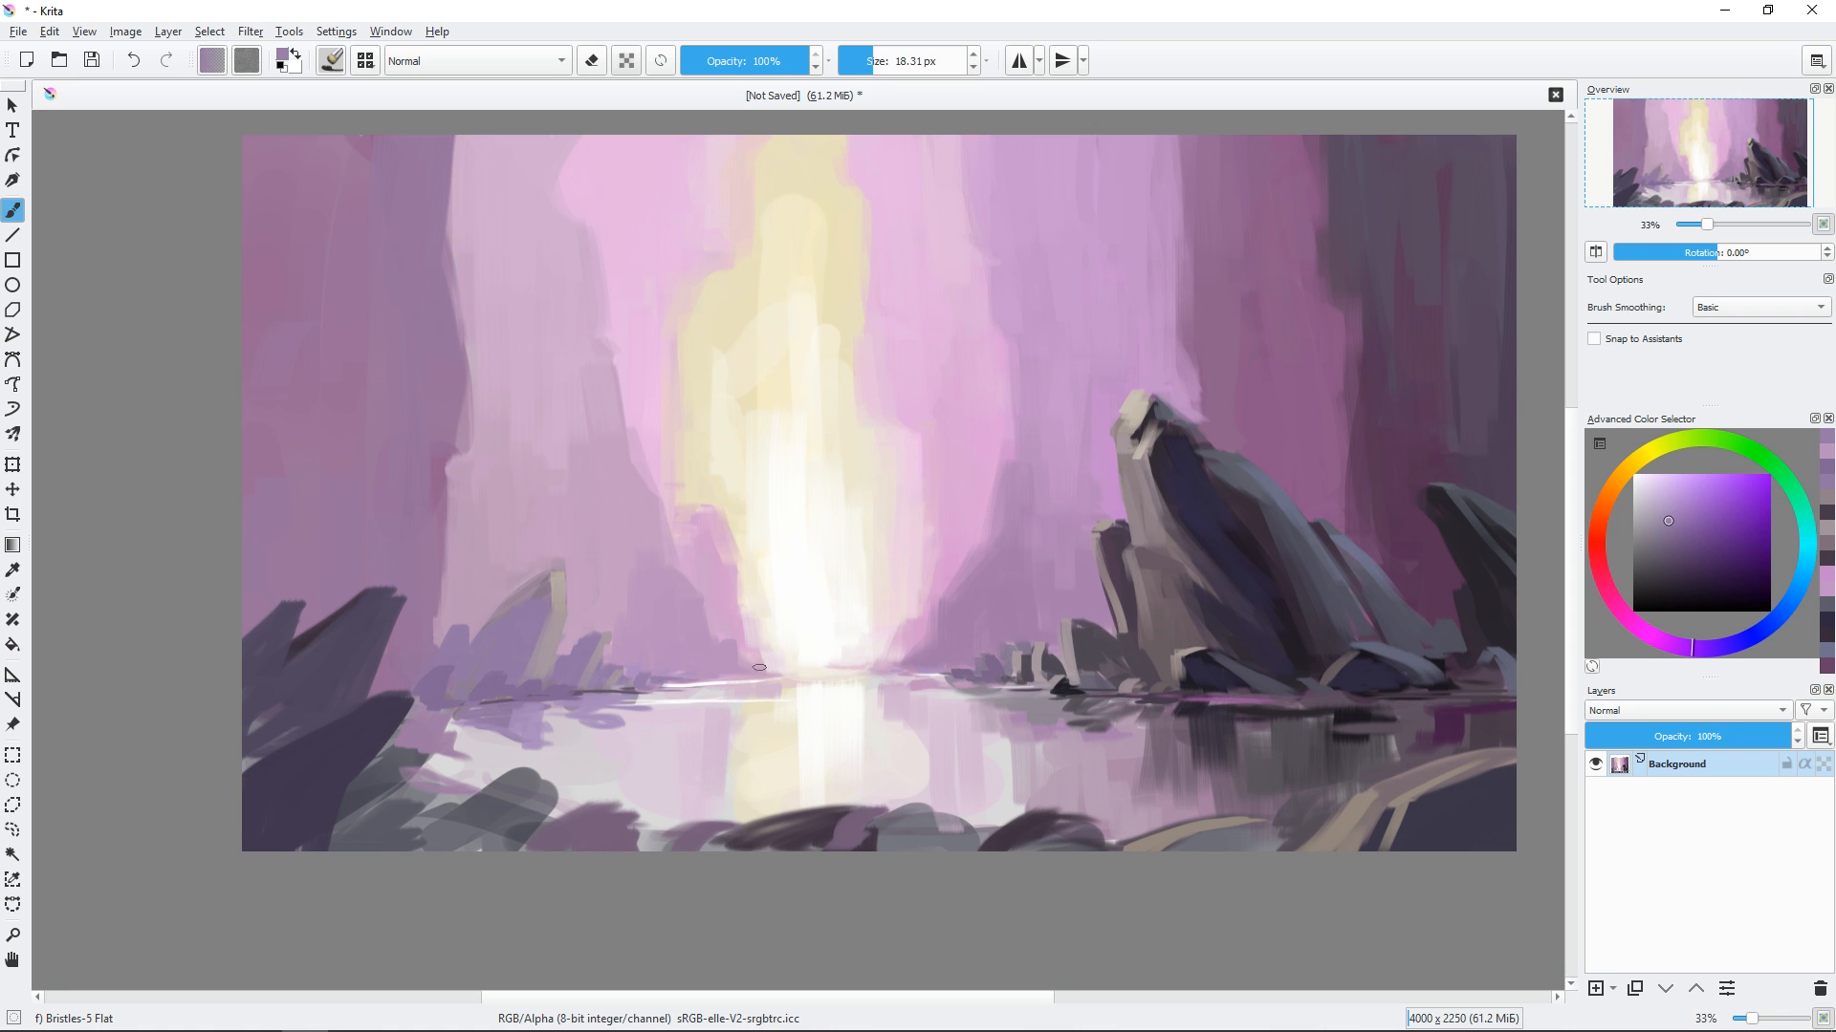
drag(663, 584, 592, 602)
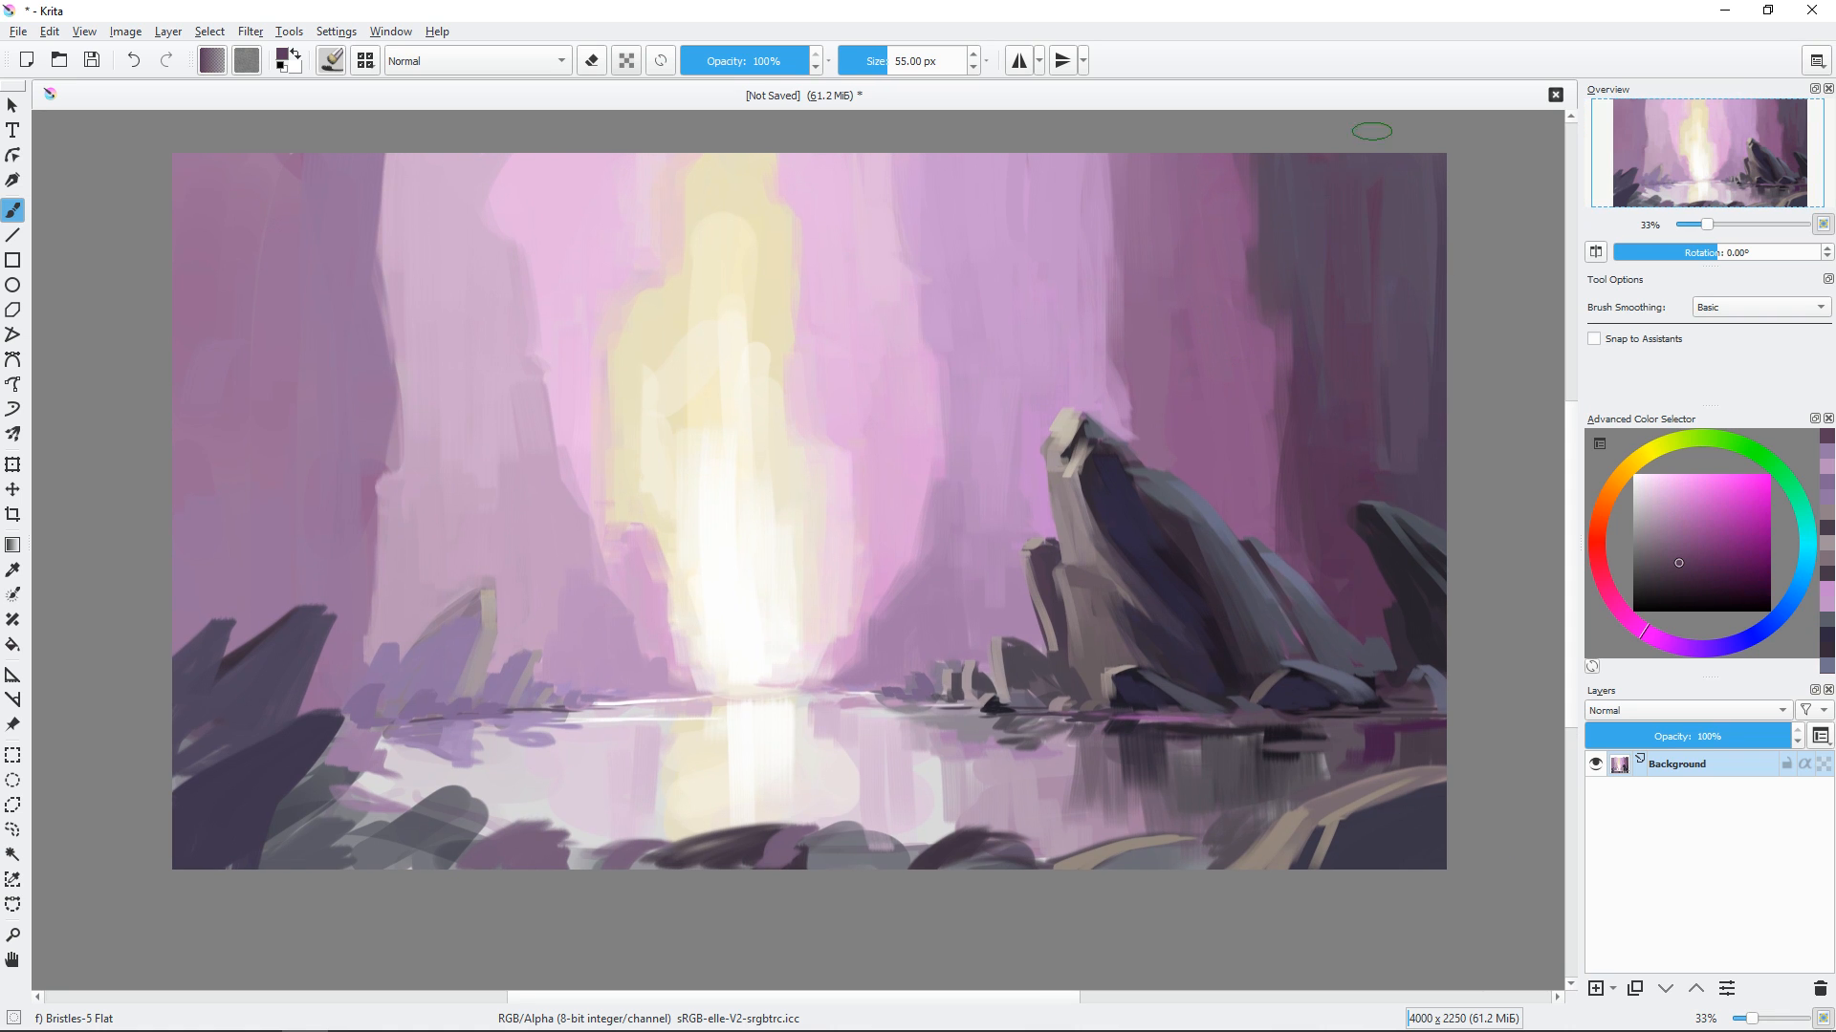
Refine the boundary of the dark right wall with vertical plum strokes sampled from the surrounding purple.
drag(1391, 436, 1440, 420)
ctrl+click(1391, 436)
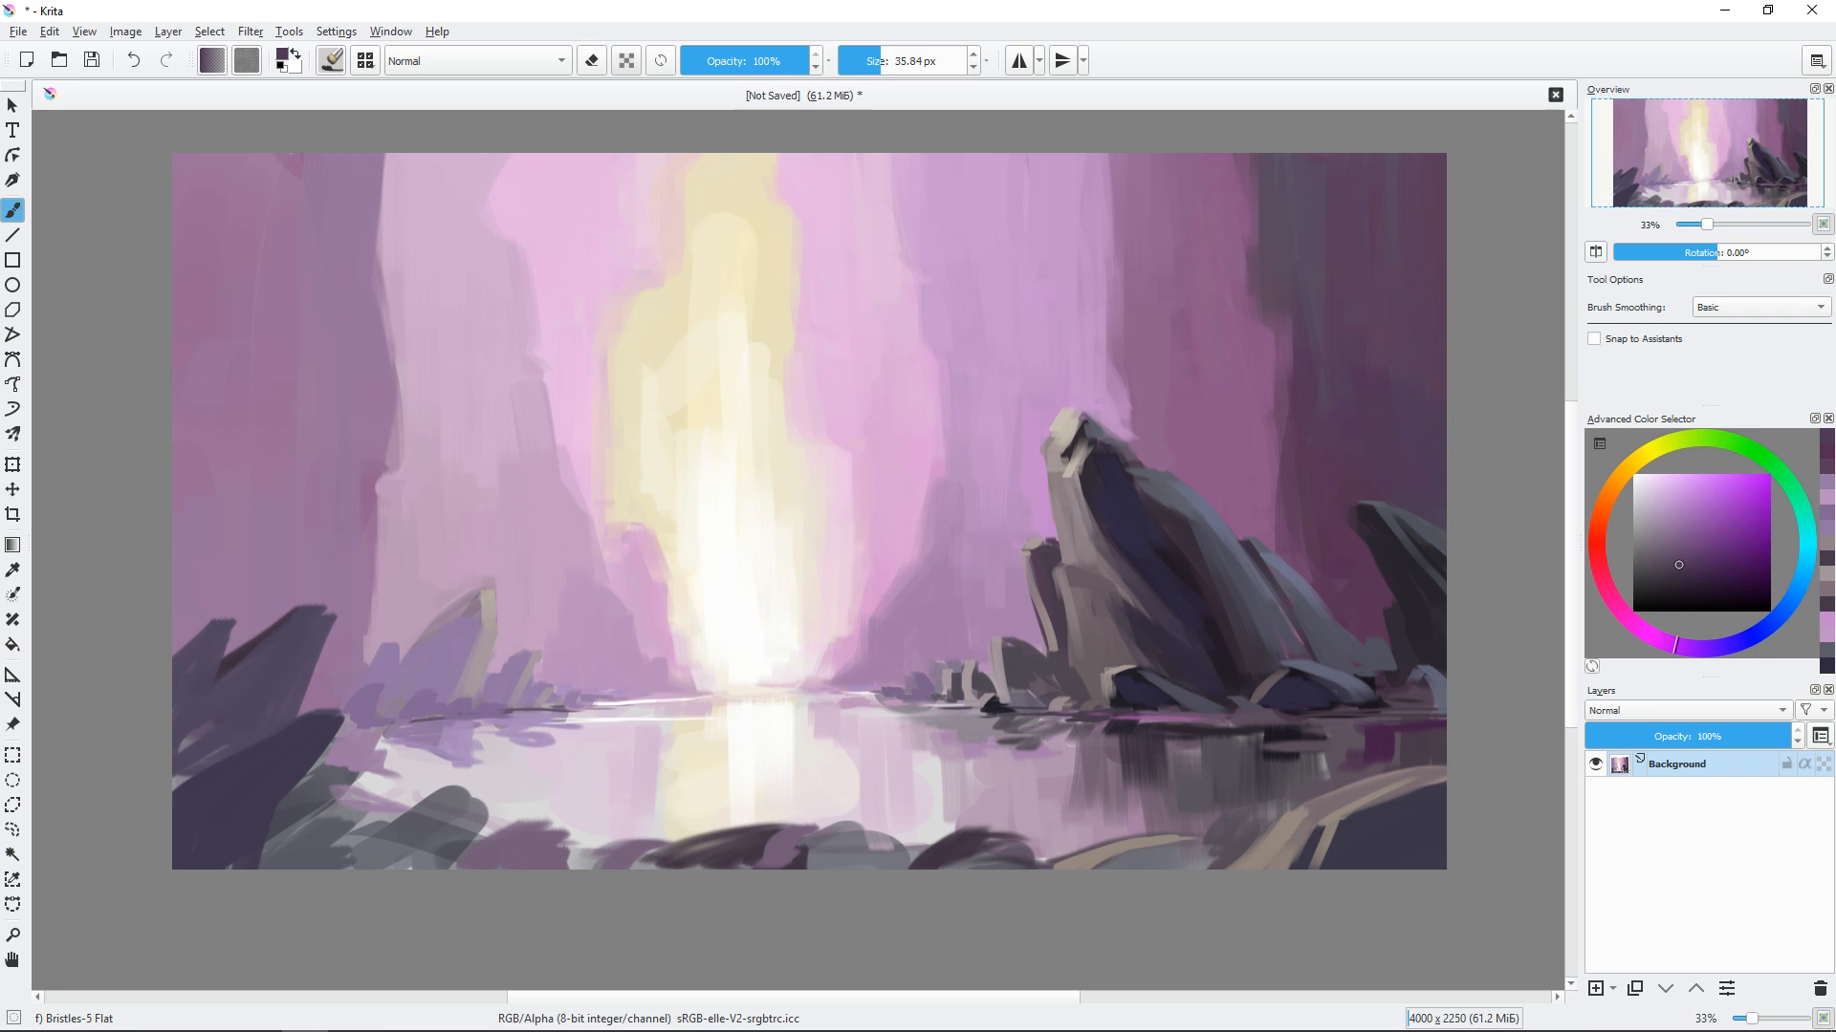
ctrl+click(1293, 445)
drag(1270, 506, 1284, 328)
drag(690, 360, 704, 360)
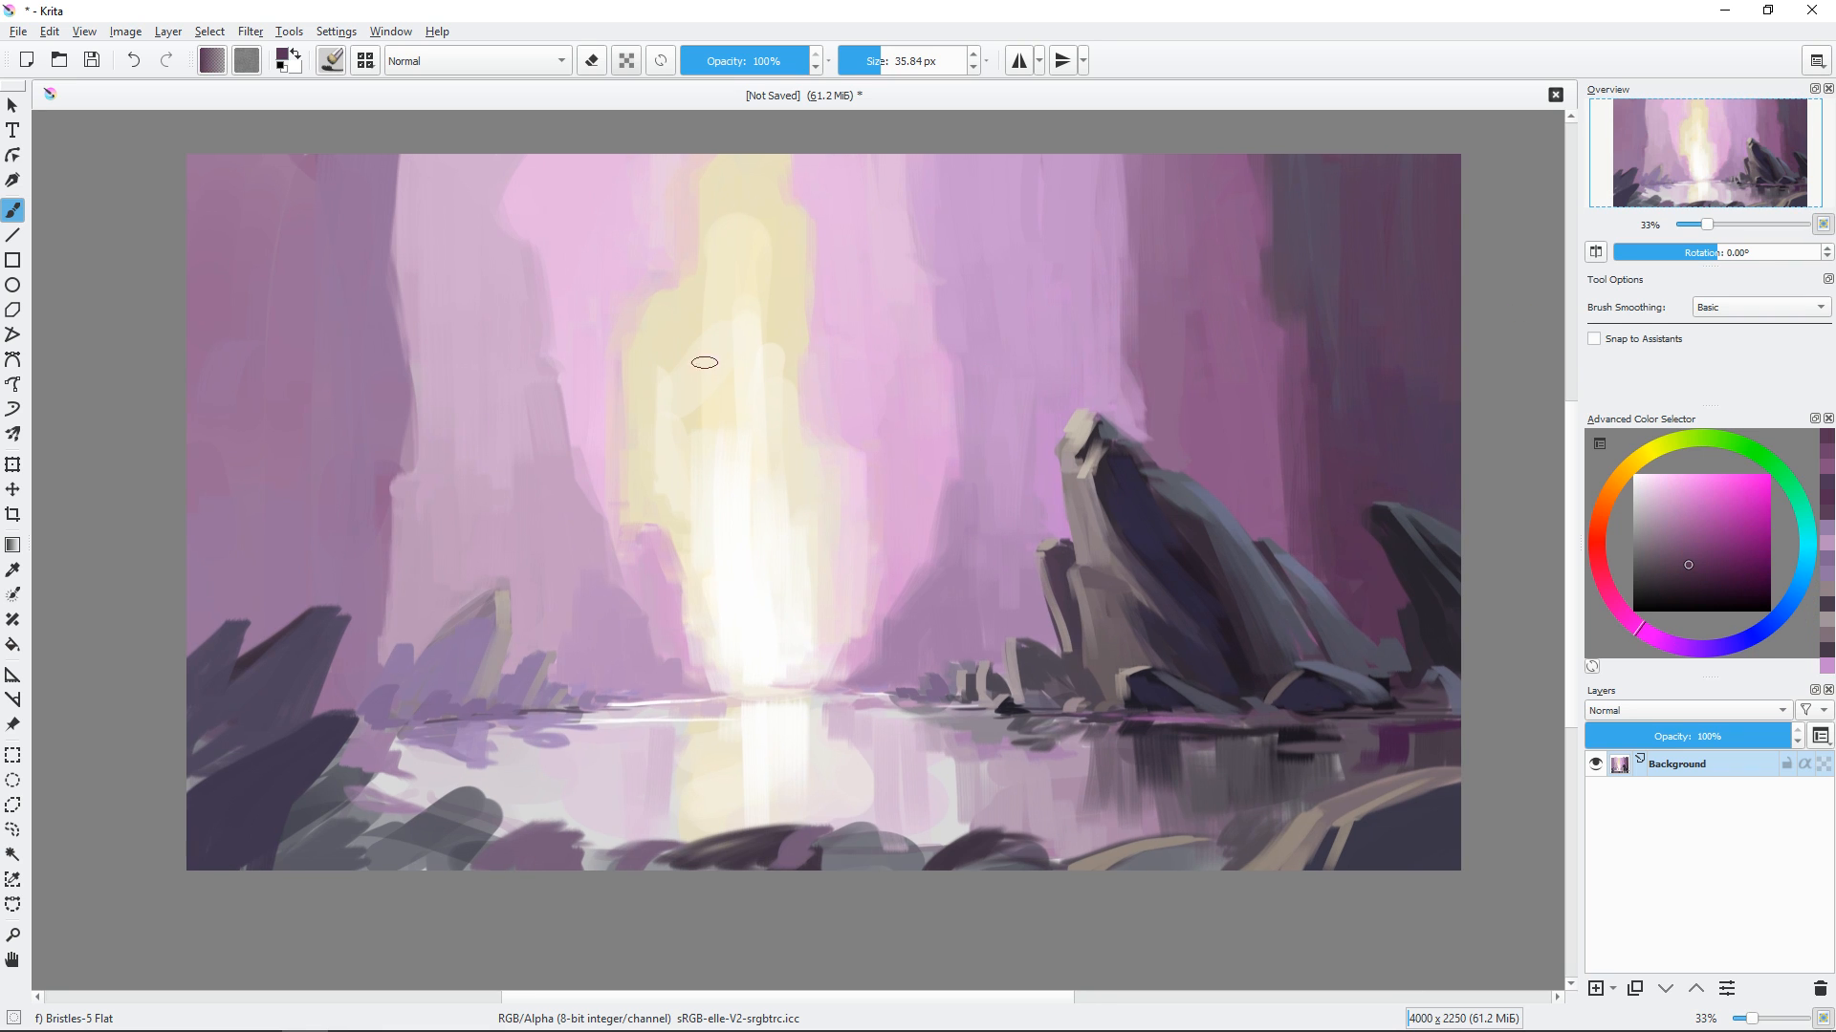
Rework the left wall's edge with sampled mauve strokes and add muted purple to the pointed rock at its base.
ctrl+click(408, 288)
mouse_move(392, 153)
mouse_down()
mouse_move(383, 265)
mouse_move(410, 463)
mouse_move(398, 328)
mouse_move(381, 421)
mouse_move(358, 291)
mouse_move(382, 158)
mouse_up()
ctrl+click(409, 462)
drag(418, 527, 392, 528)
ctrl+click(484, 603)
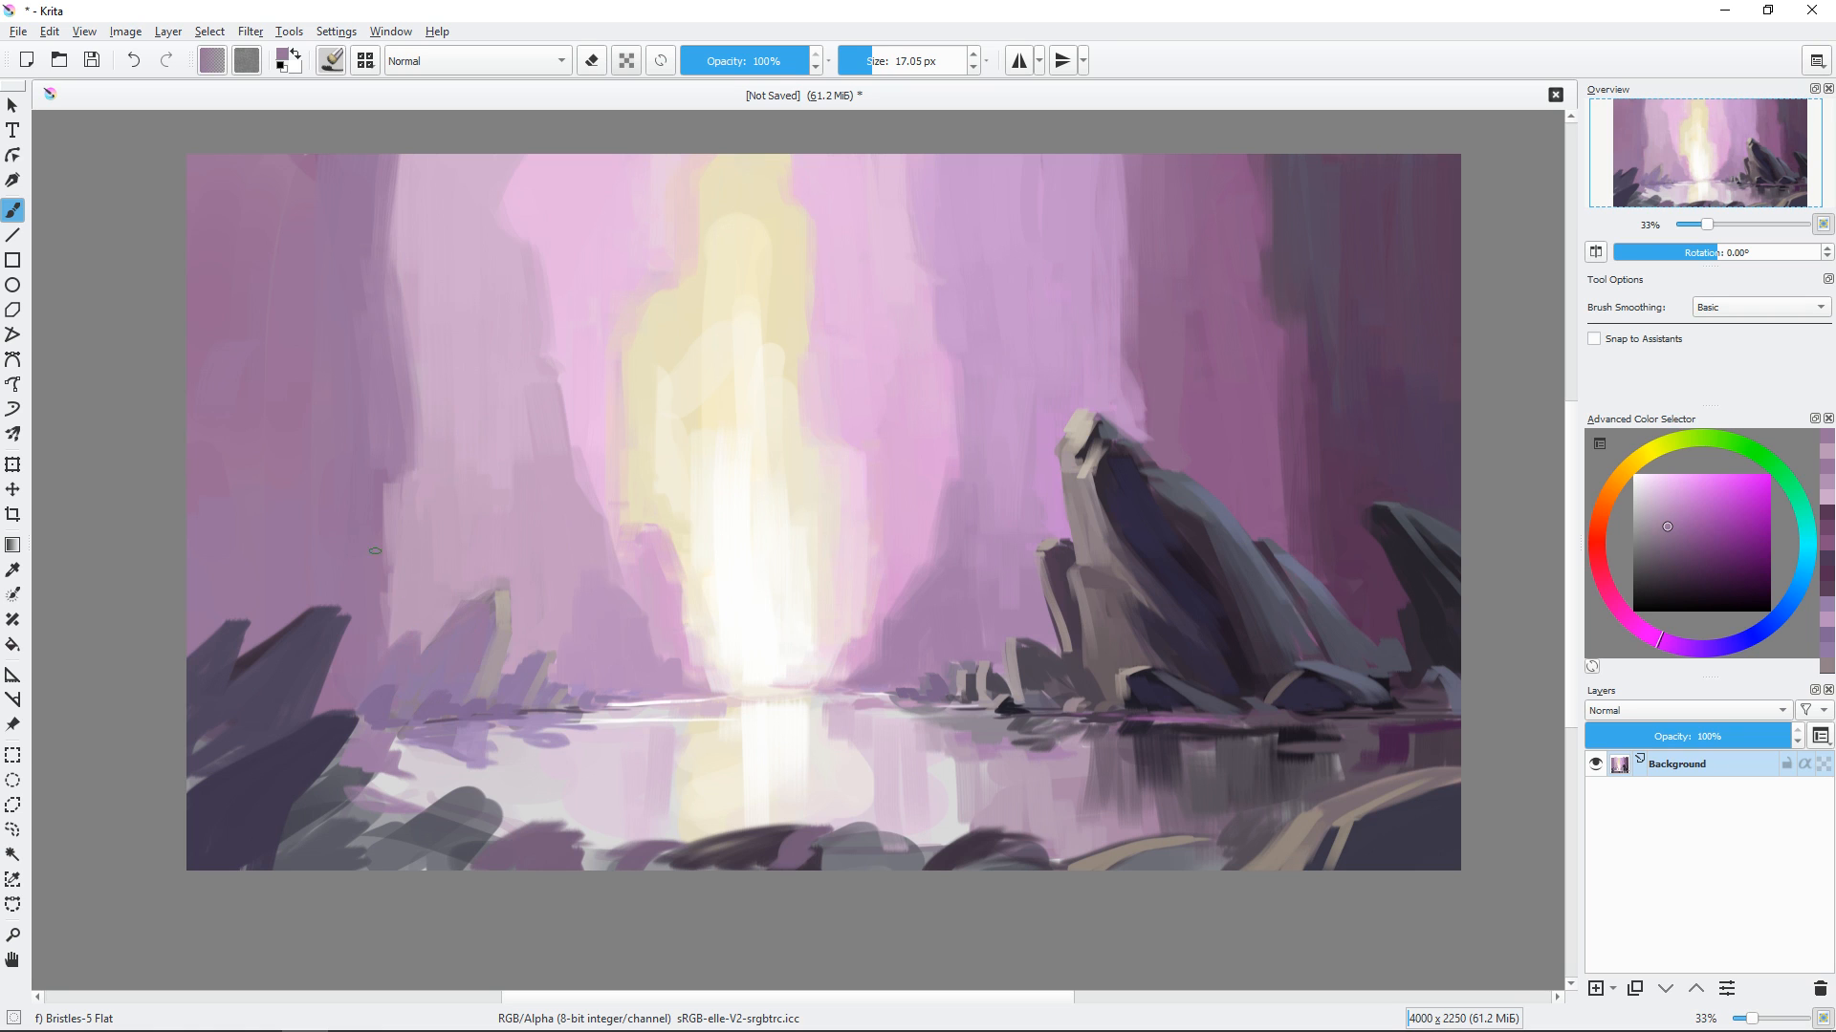
click(480, 676)
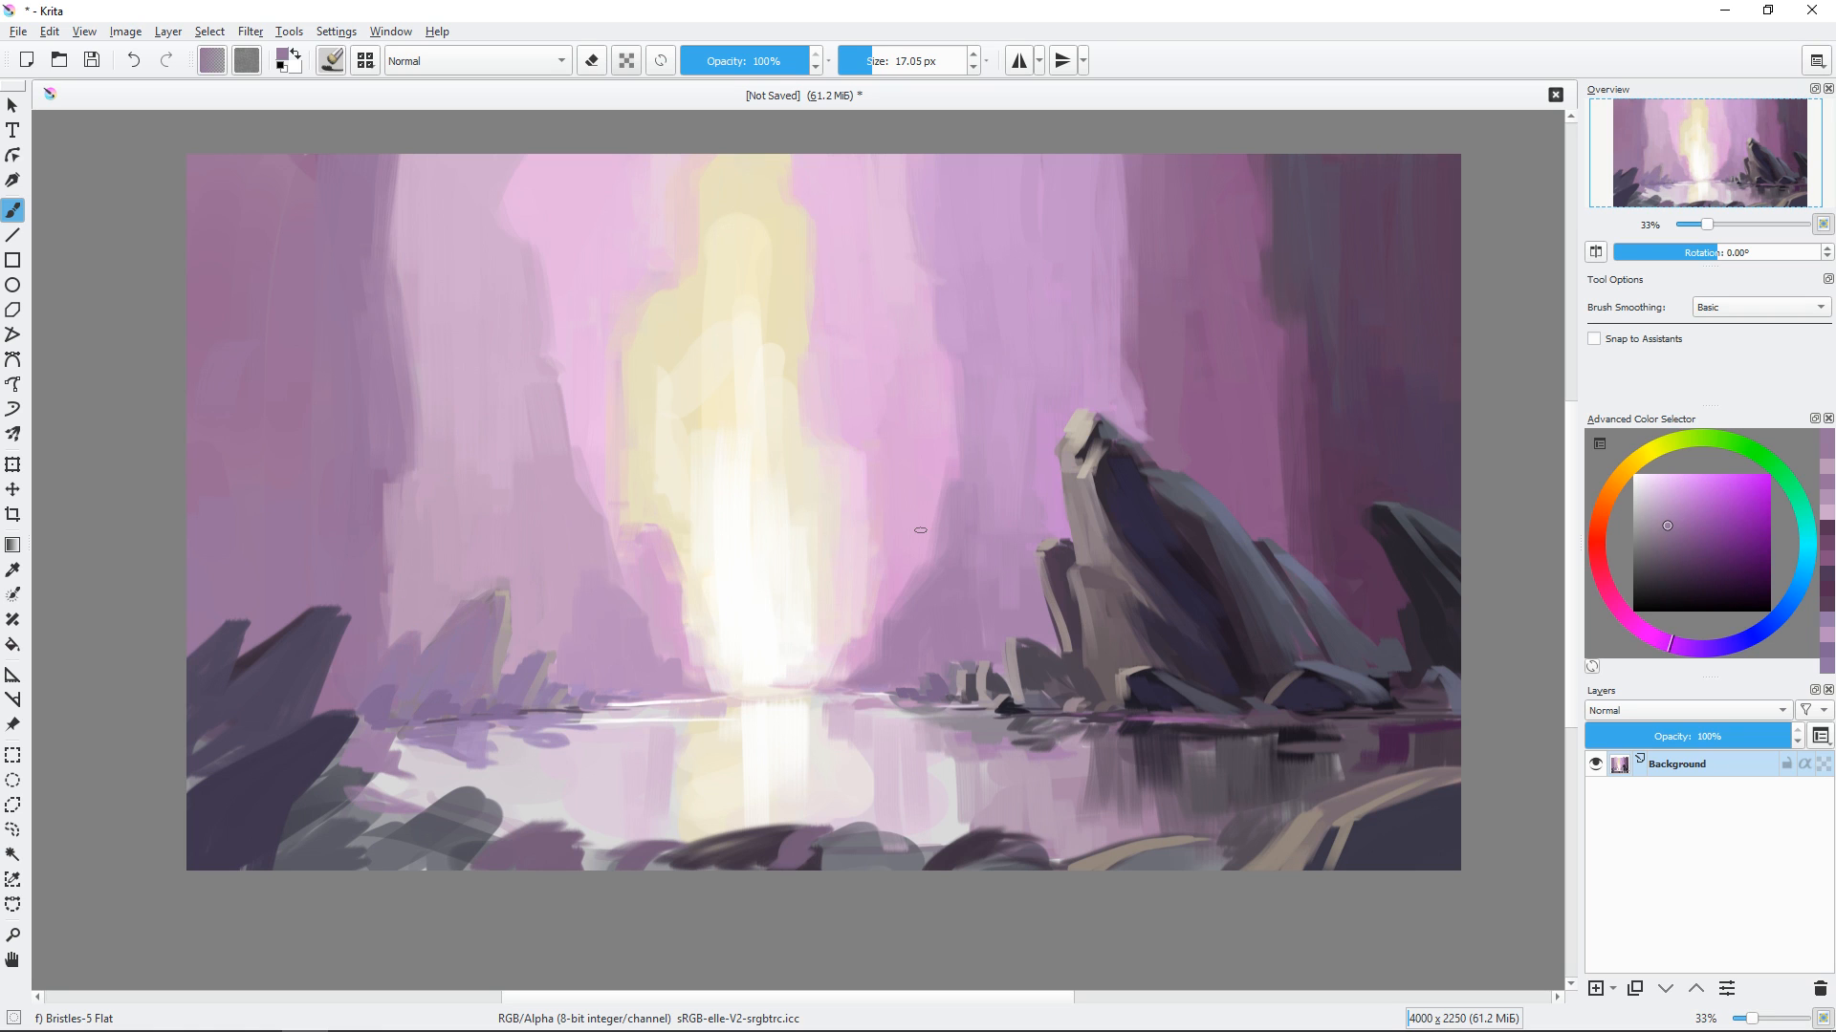
Trim the lower left edge of the glowing light shaft with sampled pink.
ctrl+click(654, 516)
mouse_move(622, 536)
mouse_down()
mouse_move(591, 440)
mouse_move(642, 584)
mouse_move(614, 495)
mouse_up()
ctrl+click(800, 437)
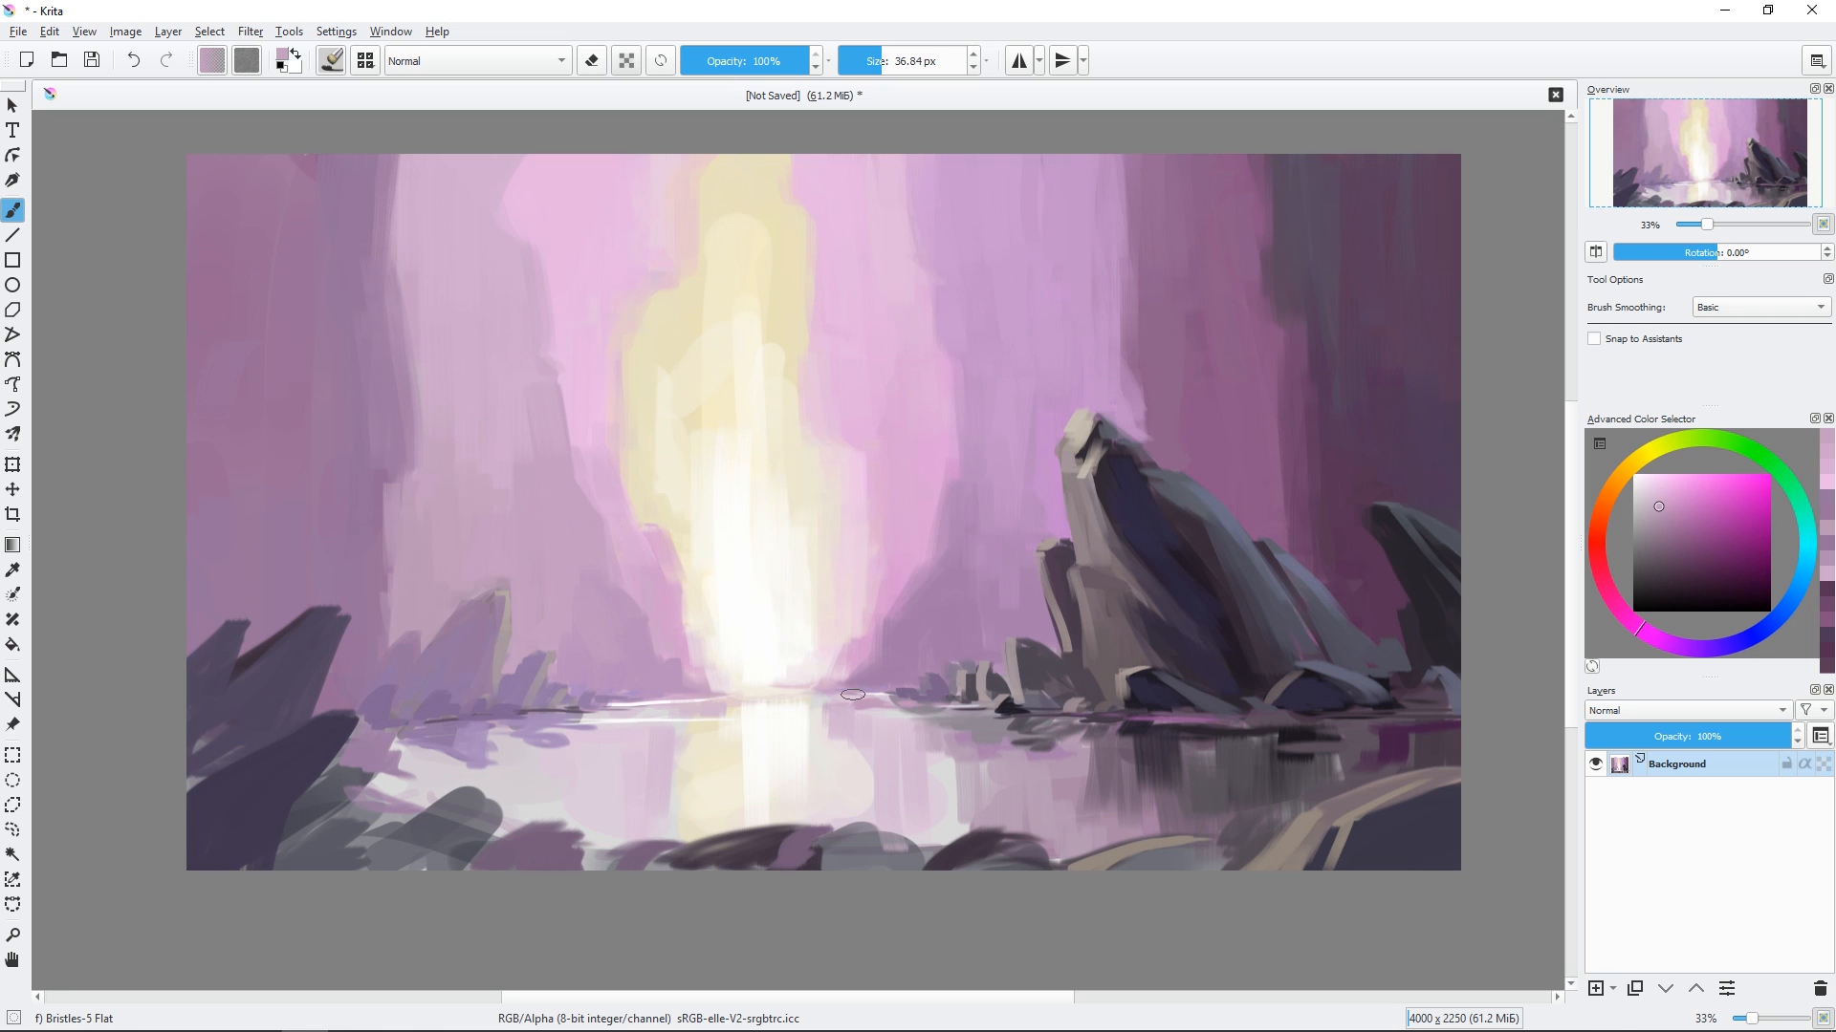
Blend the left side of the water with broader strokes of sampled lavender and pale mauve.
ctrl+click(393, 763)
drag(411, 765, 531, 822)
key(bracketright)
key(bracketright)
key(bracketright)
key(bracketright)
ctrl+click(507, 752)
ctrl+click(612, 791)
mouse_move(512, 732)
mouse_down()
mouse_move(516, 808)
mouse_move(526, 741)
mouse_move(525, 774)
mouse_up()
ctrl+click(508, 699)
Reinforce the left foreground rocks with dark purple strokes sampled from their shadows.
key(bracketleft)
key(bracketleft)
key(bracketleft)
ctrl+click(292, 798)
drag(277, 854, 335, 850)
ctrl+click(235, 732)
drag(230, 753, 196, 786)
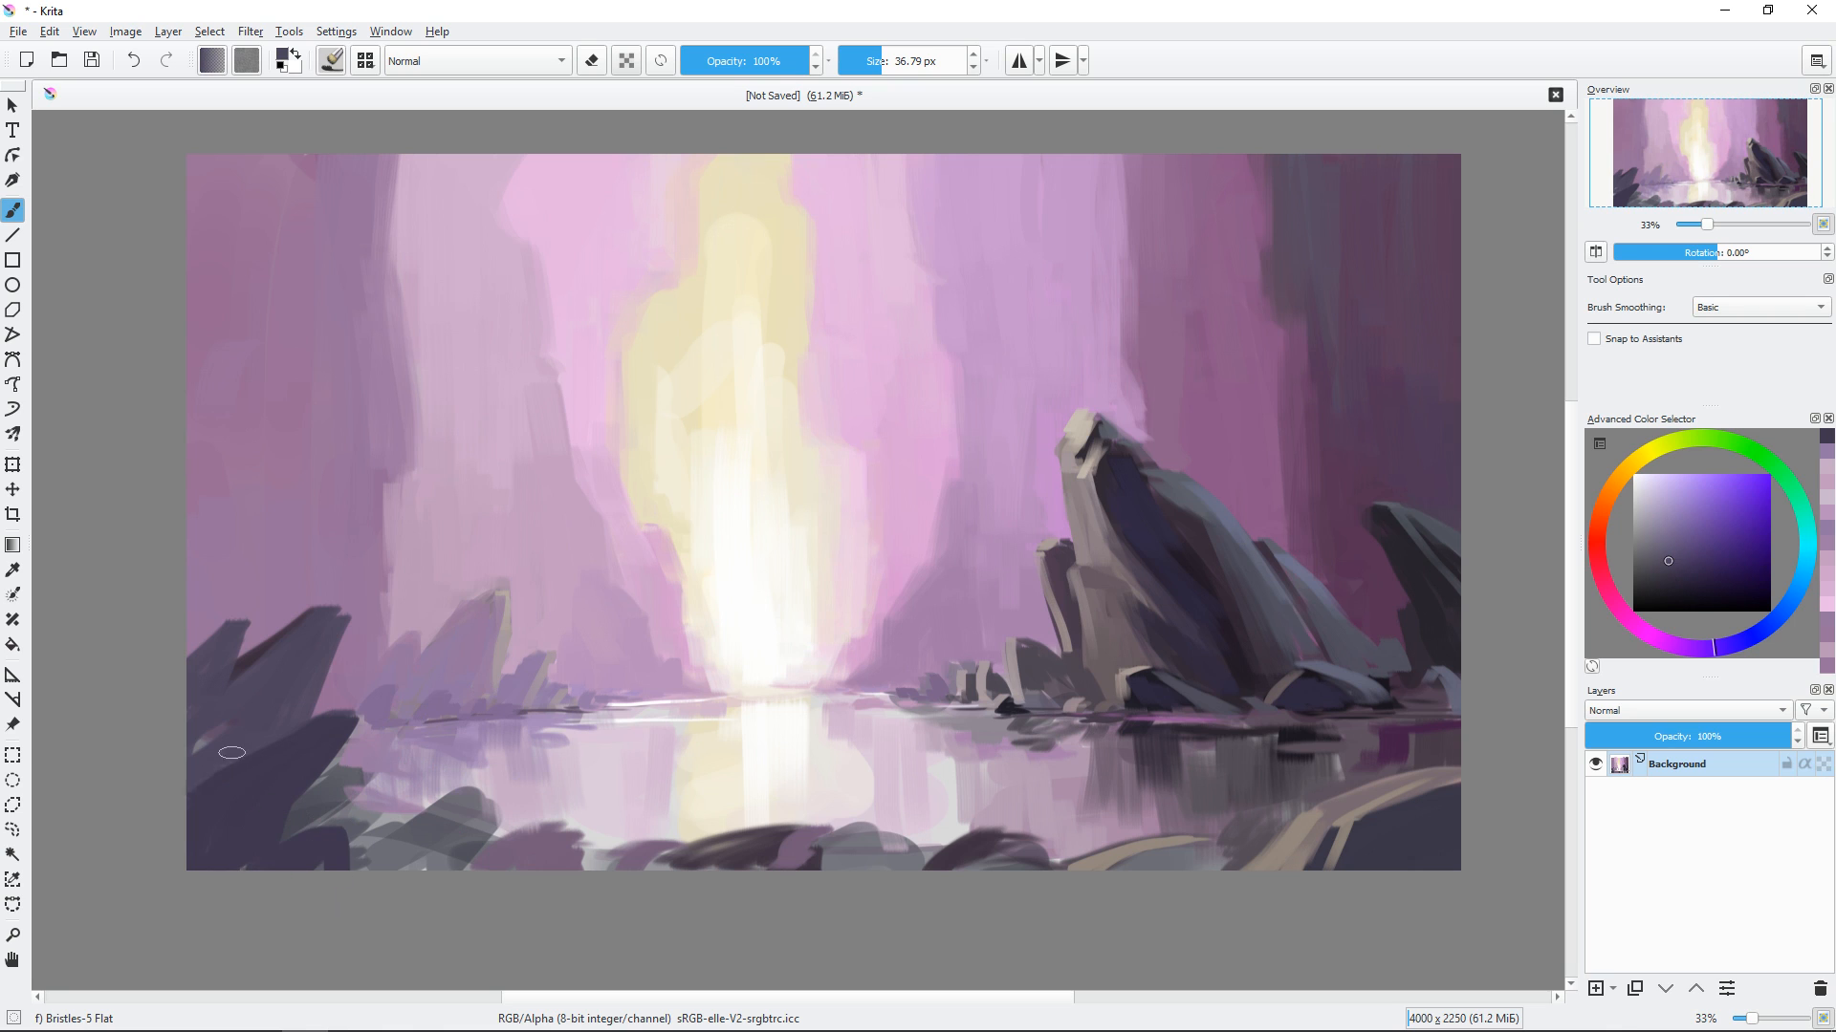
Paint beige lit edges and purple side planes on the upper rock of the left foreground.
key(bracketleft)
key(bracketleft)
ctrl+click(364, 660)
mouse_move(347, 635)
mouse_down()
mouse_move(298, 709)
mouse_move(352, 609)
mouse_move(241, 663)
mouse_up()
ctrl+click(318, 637)
ctrl+click(644, 493)
key(bracketleft)
drag(358, 604, 312, 656)
ctrl+click(334, 630)
drag(332, 641, 299, 699)
ctrl+click(314, 639)
mouse_move(346, 604)
mouse_down()
mouse_move(263, 637)
mouse_move(187, 717)
mouse_up()
Brush muted blue planes diagonally across the left foreground rocks.
click(1764, 628)
click(1683, 542)
key(bracketright)
click(1659, 535)
mouse_move(342, 725)
mouse_down()
mouse_move(245, 767)
mouse_move(266, 750)
mouse_up()
mouse_move(284, 743)
mouse_down()
mouse_move(328, 725)
mouse_move(188, 818)
mouse_up()
ctrl+click(258, 760)
drag(287, 750, 124, 868)
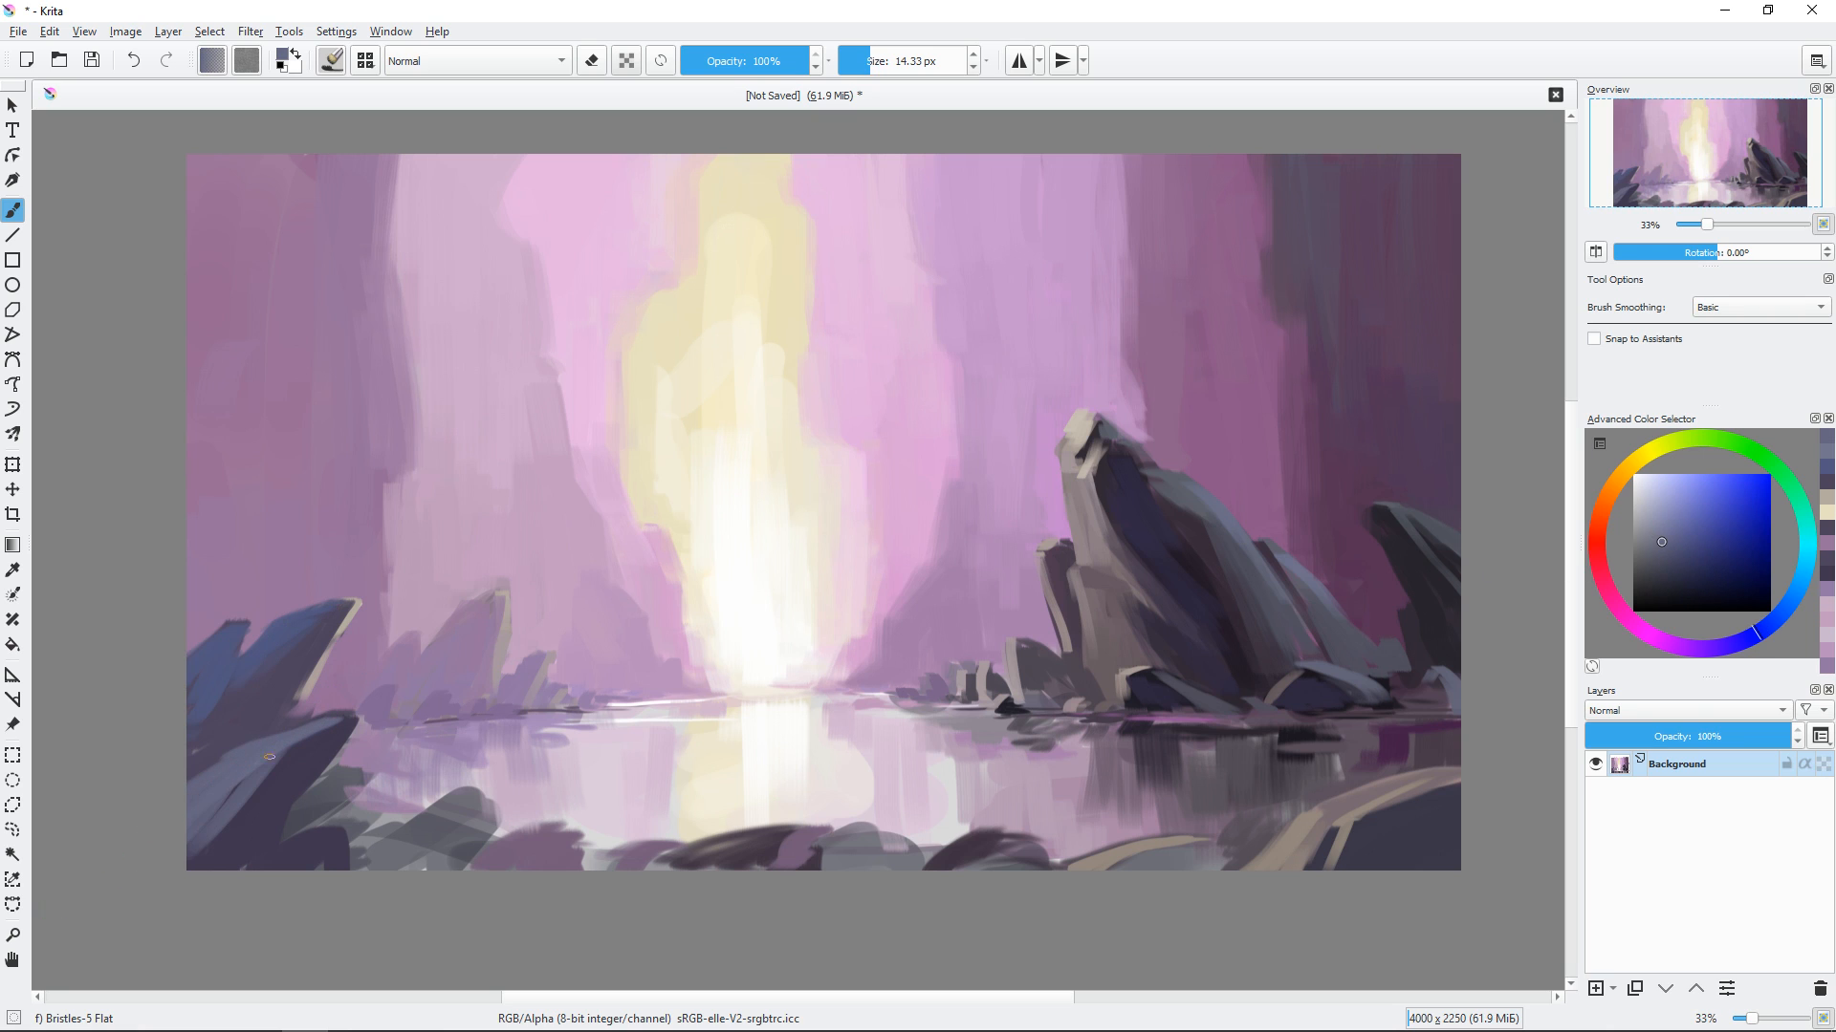
Add beige rim light to the left foreground rocks and a tan highlight to the rock below the light's reflection.
ctrl+click(315, 679)
drag(325, 670, 300, 720)
drag(355, 724, 313, 784)
ctrl+click(335, 750)
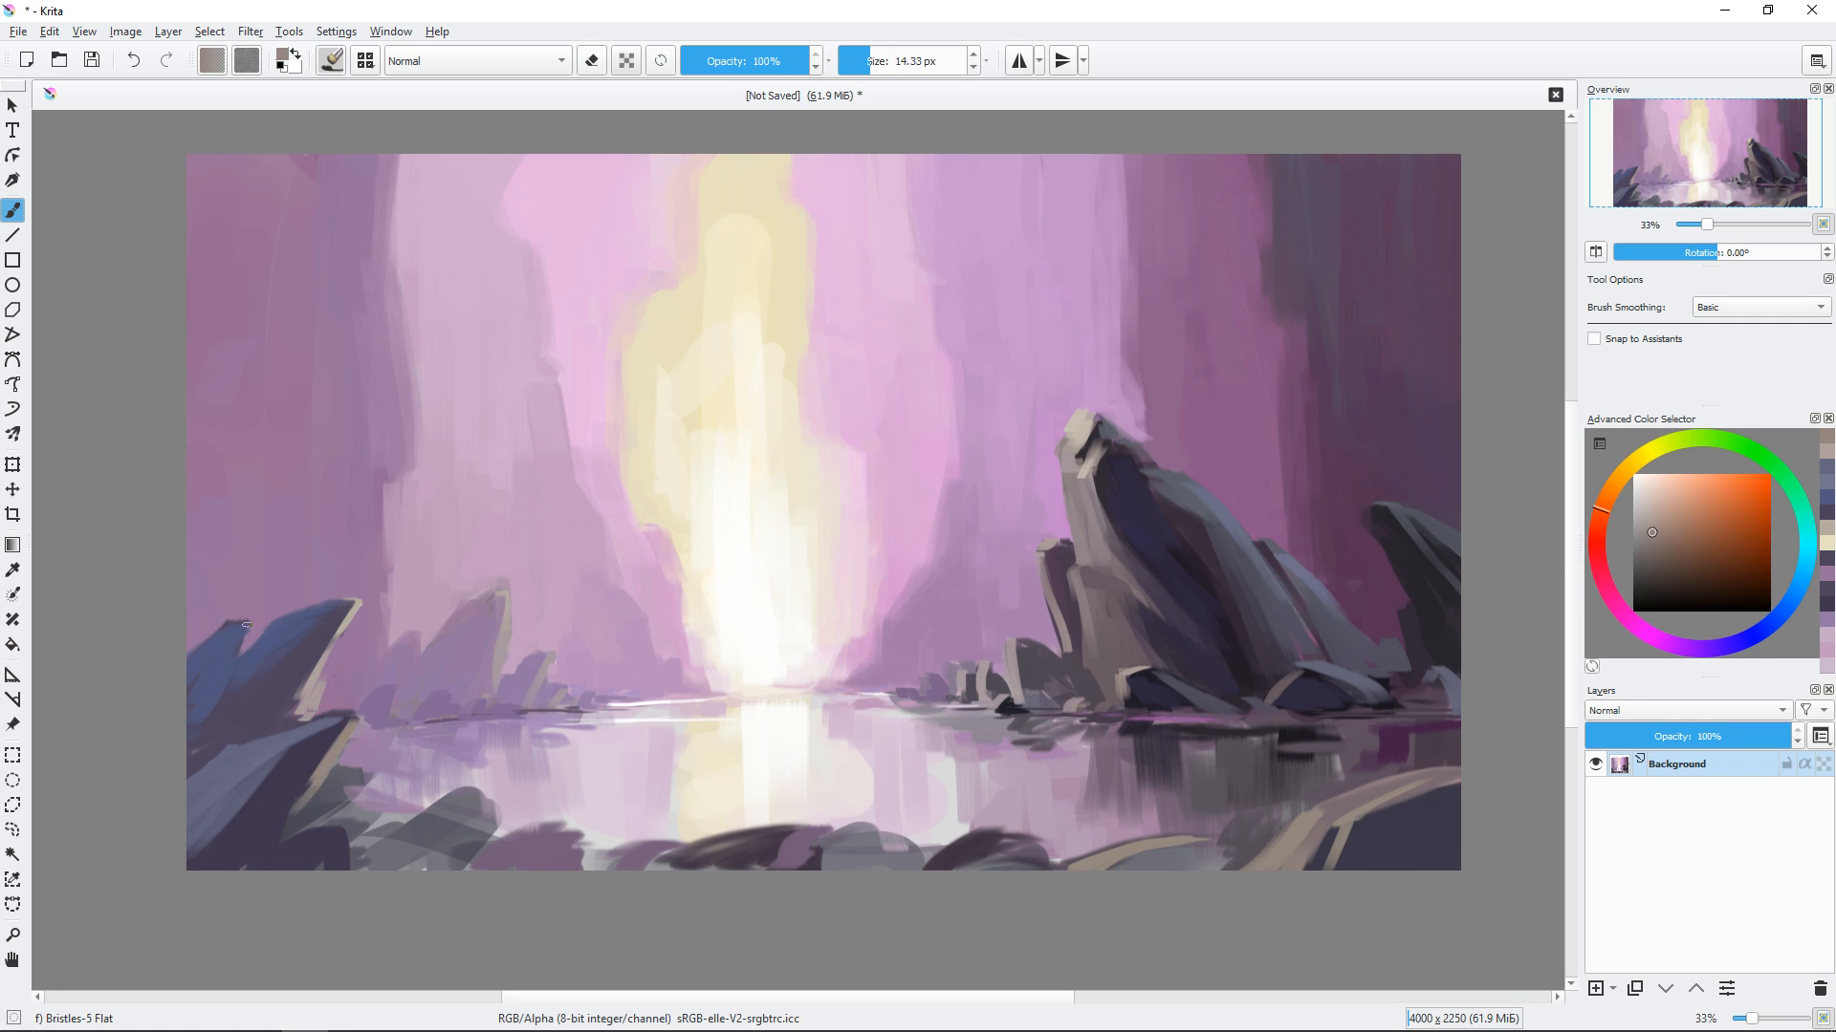
ctrl+click(725, 669)
drag(731, 832, 664, 863)
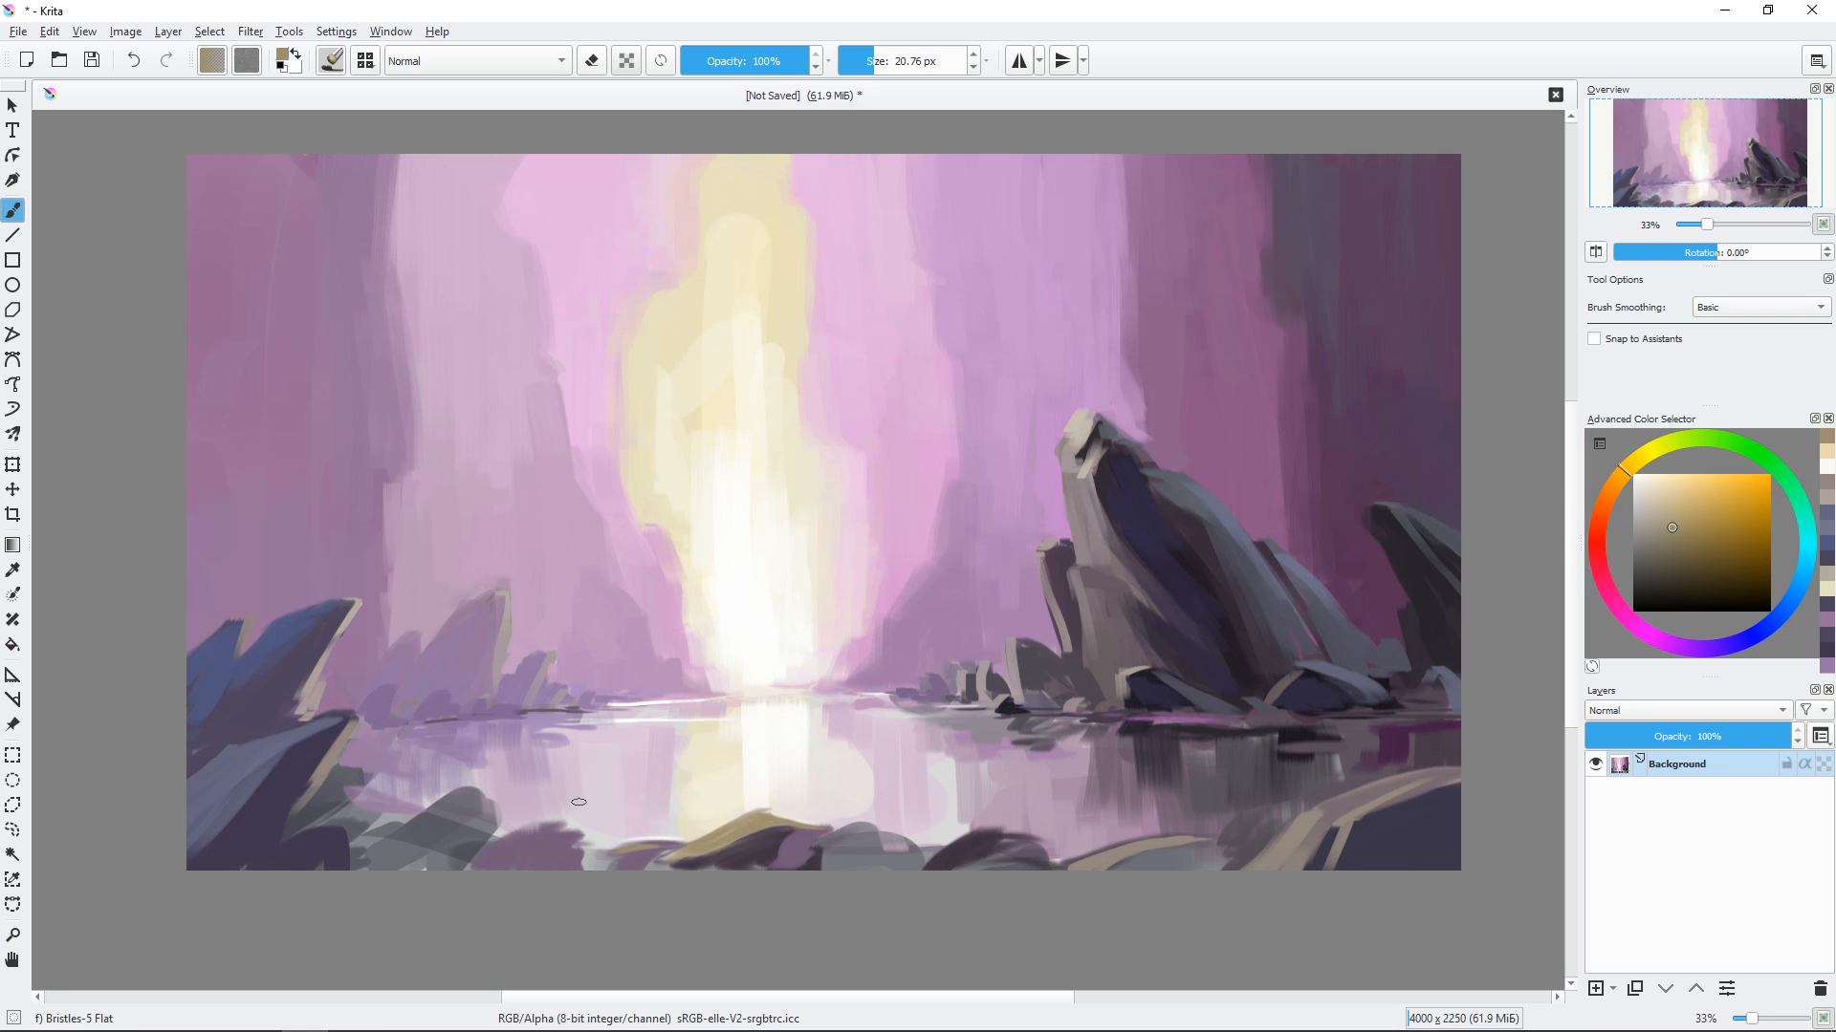
Define the pointed rocks on the left bank with lavender and purple planes and a beige edge.
ctrl+click(297, 744)
mouse_move(449, 618)
mouse_down()
mouse_move(501, 592)
mouse_move(449, 628)
mouse_move(519, 677)
mouse_up()
click(1662, 505)
ctrl+click(486, 617)
ctrl+click(445, 639)
ctrl+click(478, 577)
drag(475, 581, 506, 582)
ctrl+click(457, 665)
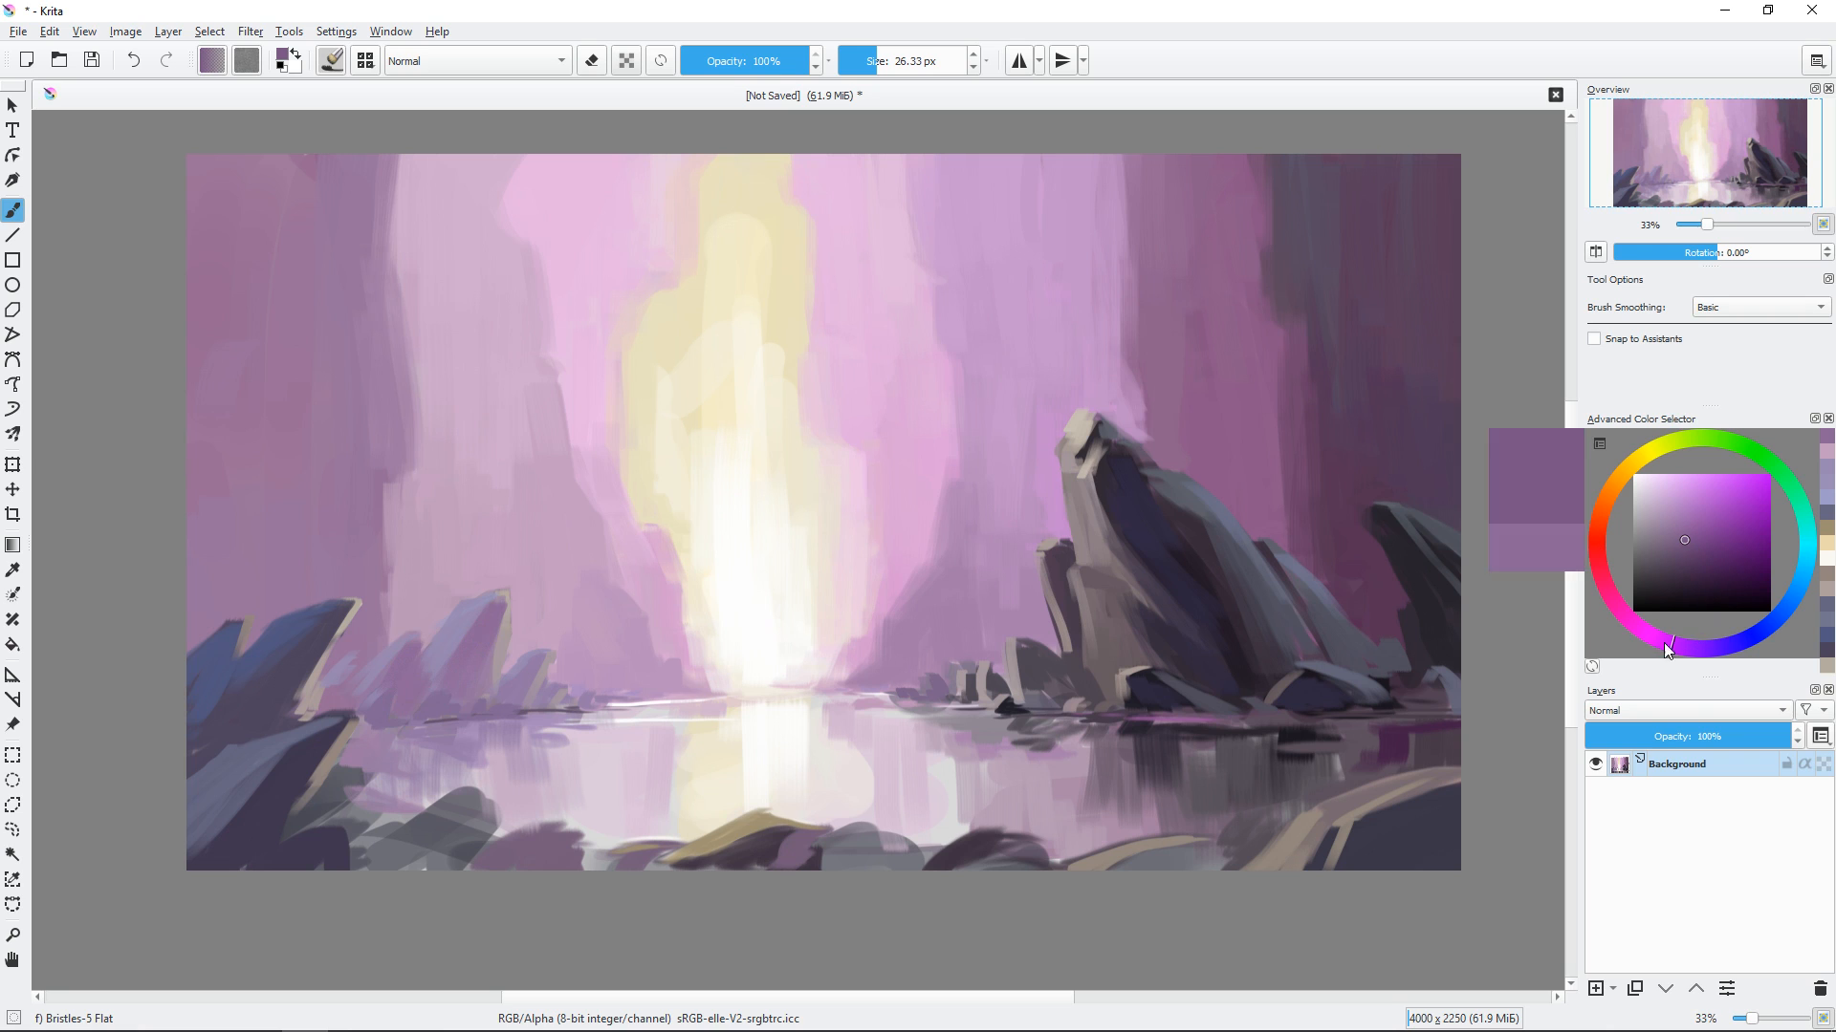
ctrl+click(412, 677)
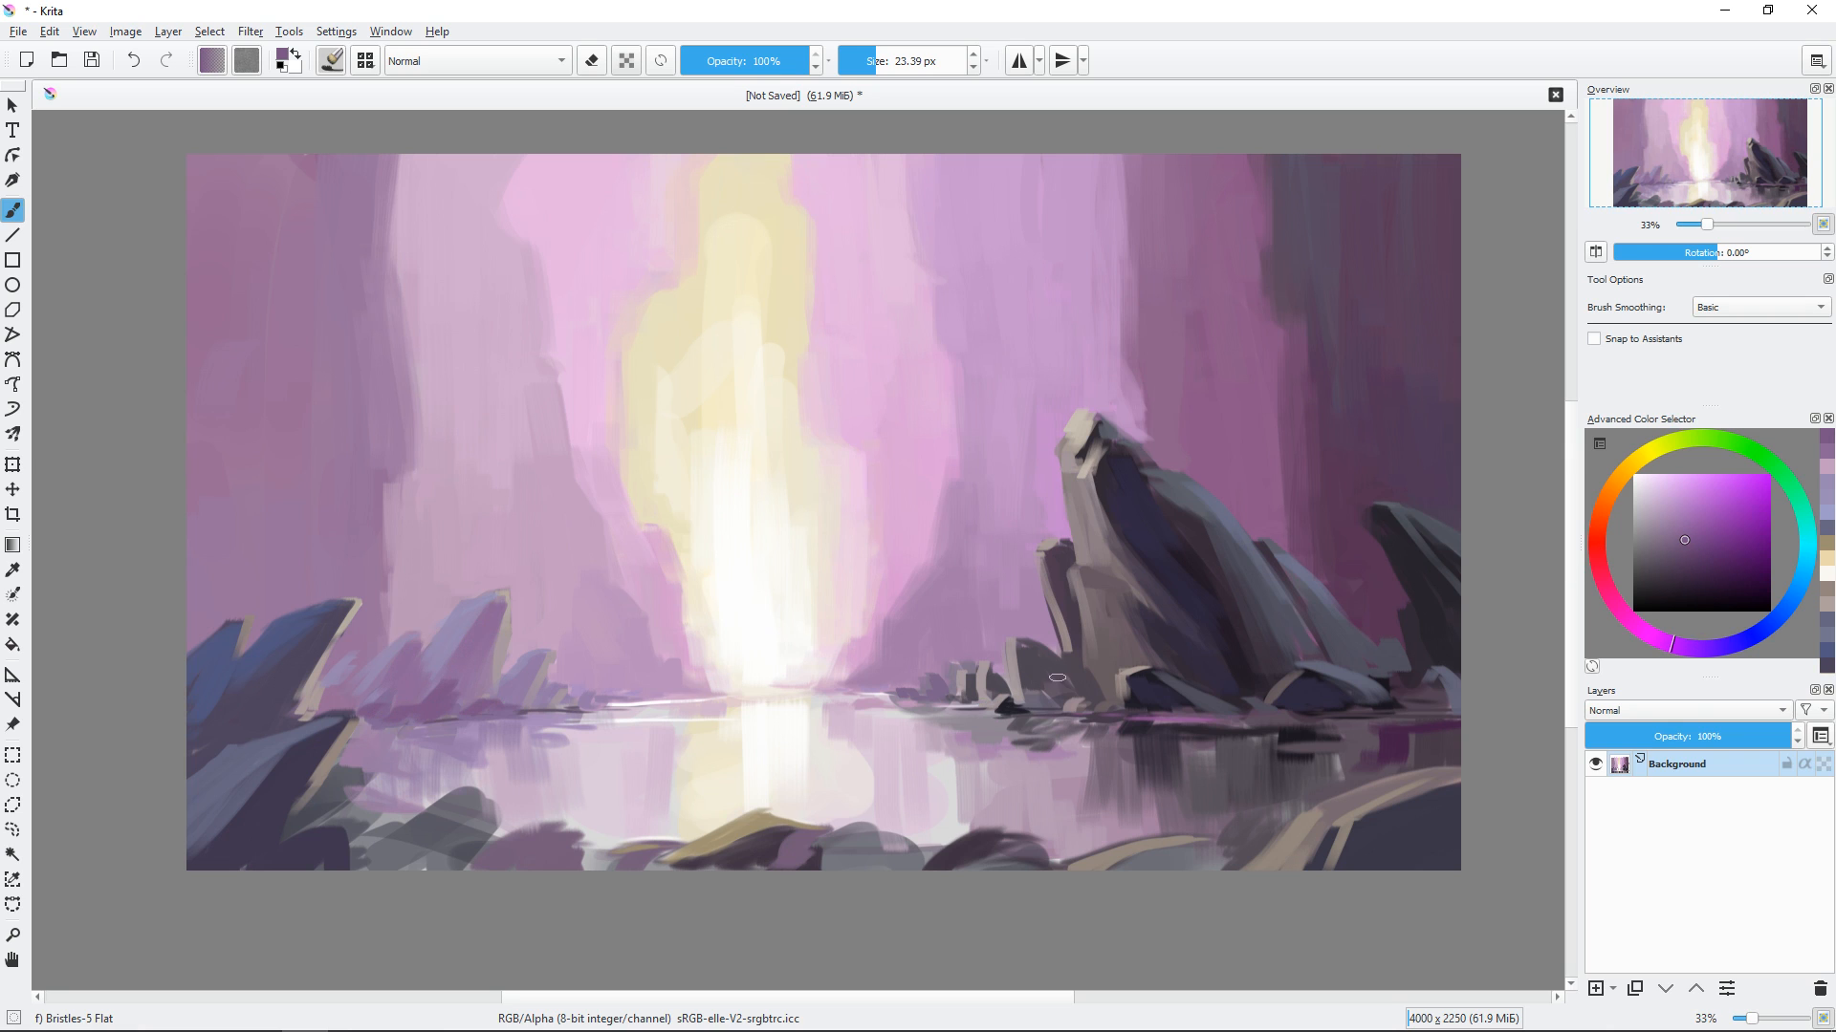
Smooth the light shaft and its water reflection with a large Blender Blur brush.
right_click(824, 346)
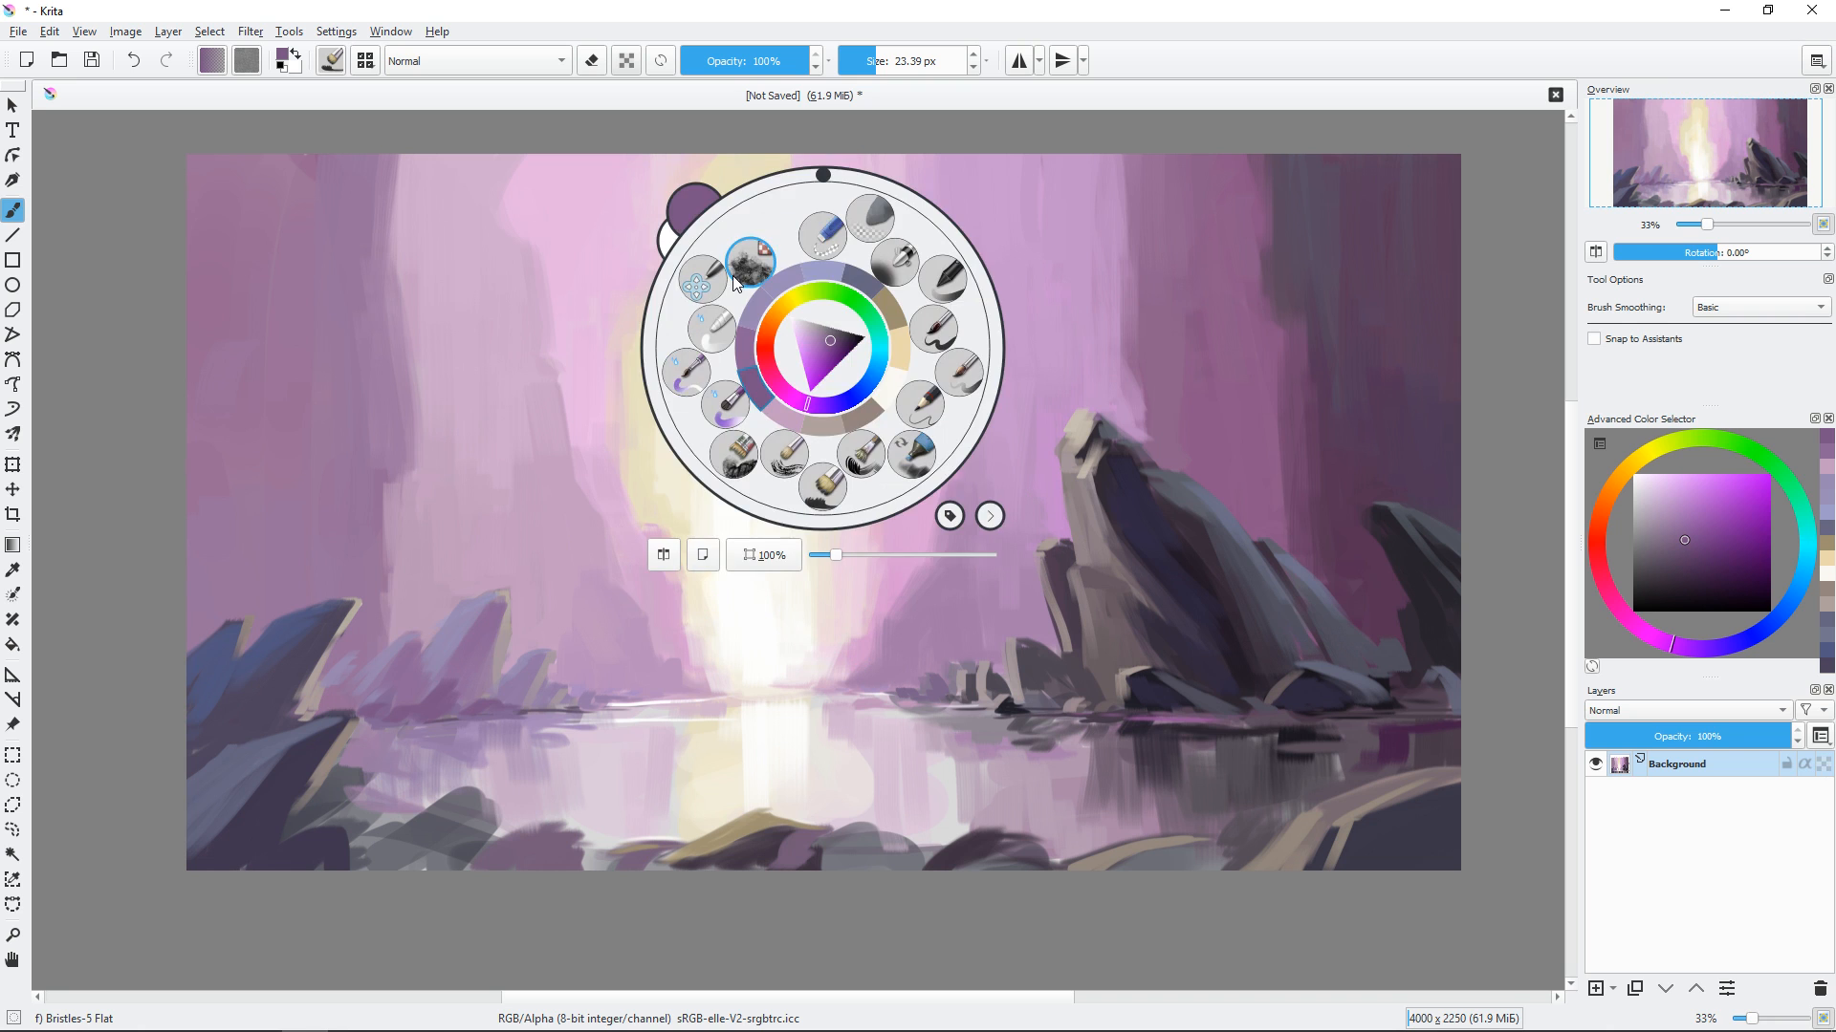
click(1085, 356)
click(331, 60)
click(365, 60)
click(525, 405)
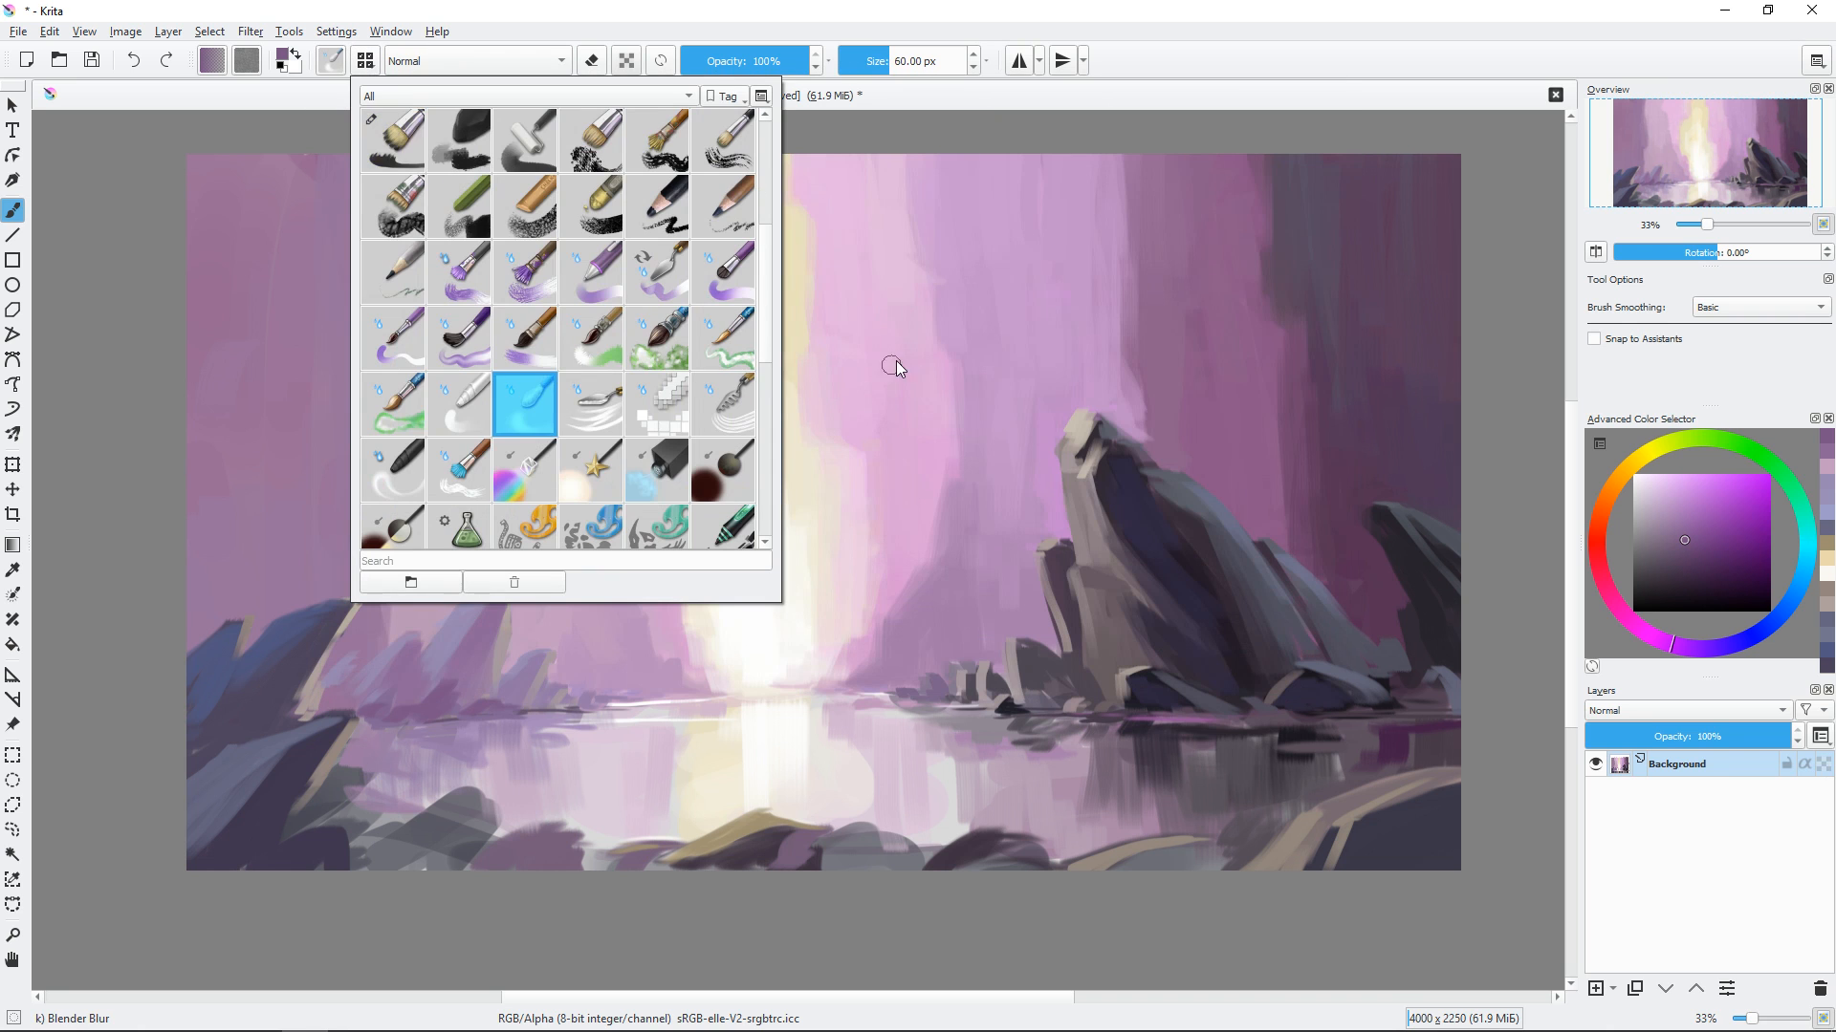
ctrl+click(758, 296)
drag(754, 731, 777, 765)
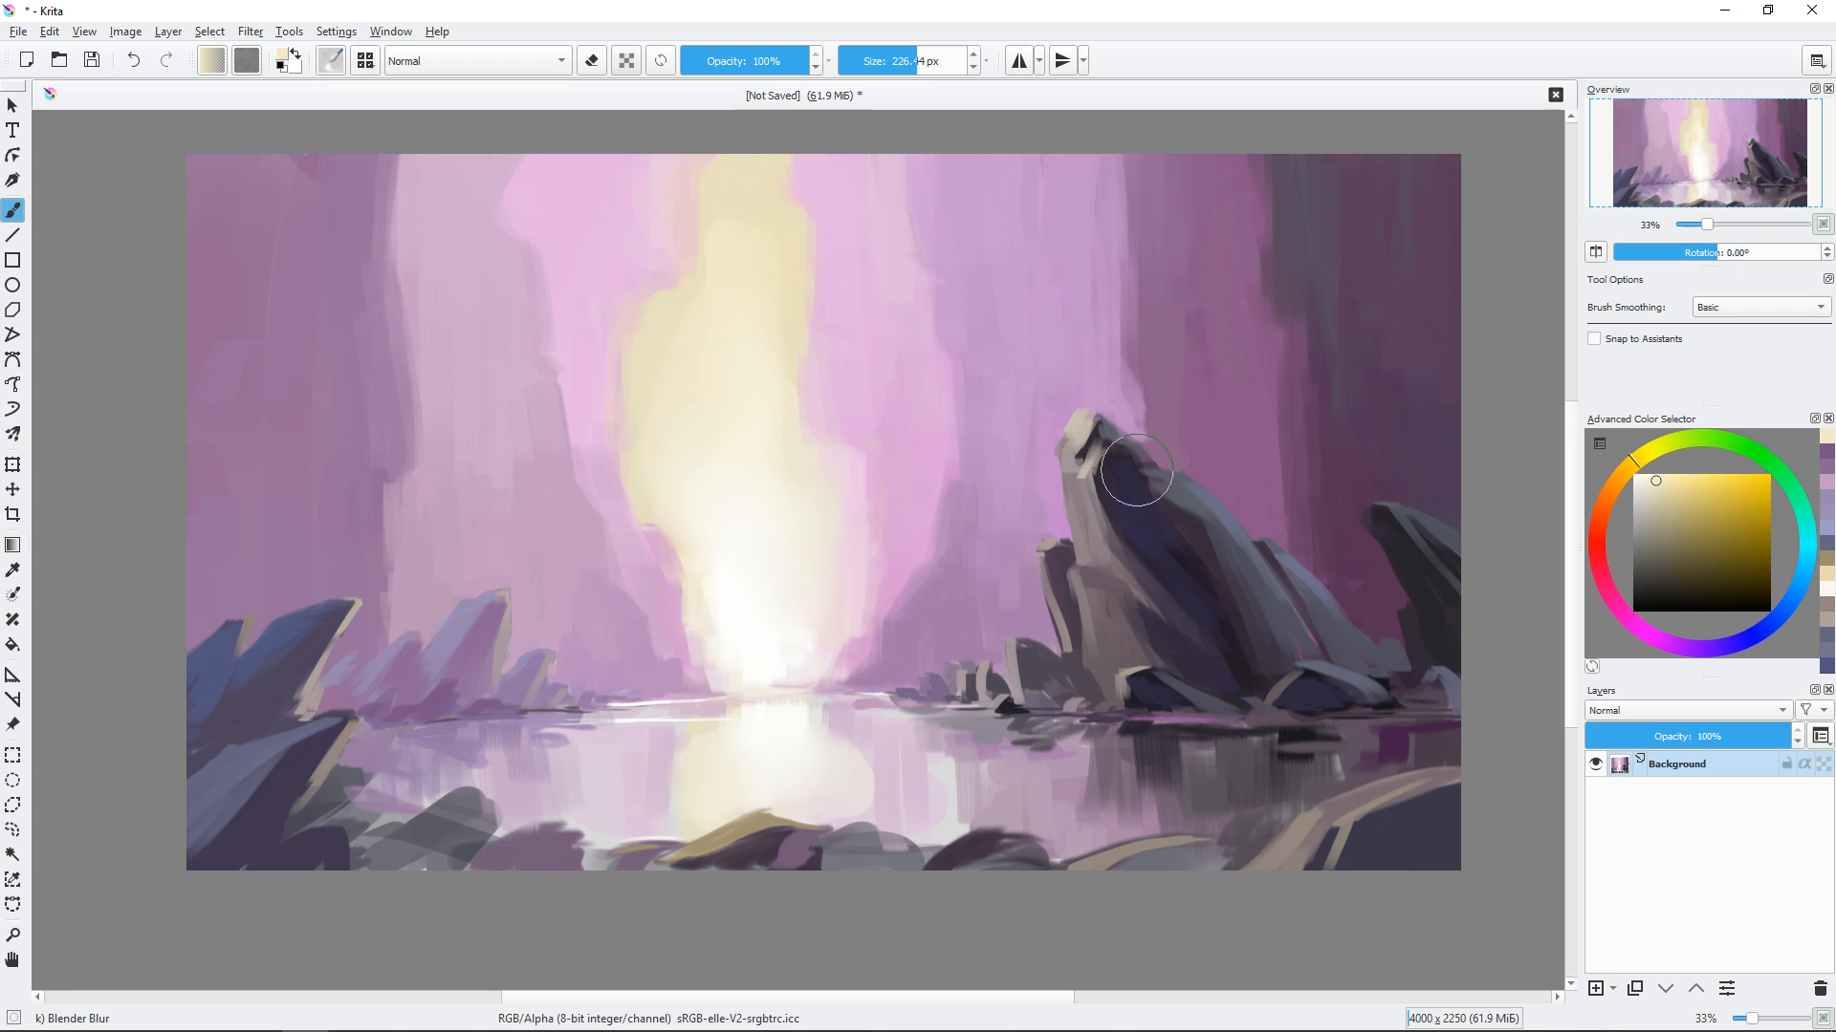
Paint thin pale branching streaks down the left wall with the Bristles-5 Flat brush.
right_click(892, 503)
click(937, 629)
drag(1118, 646, 1100, 621)
key(bracketleft)
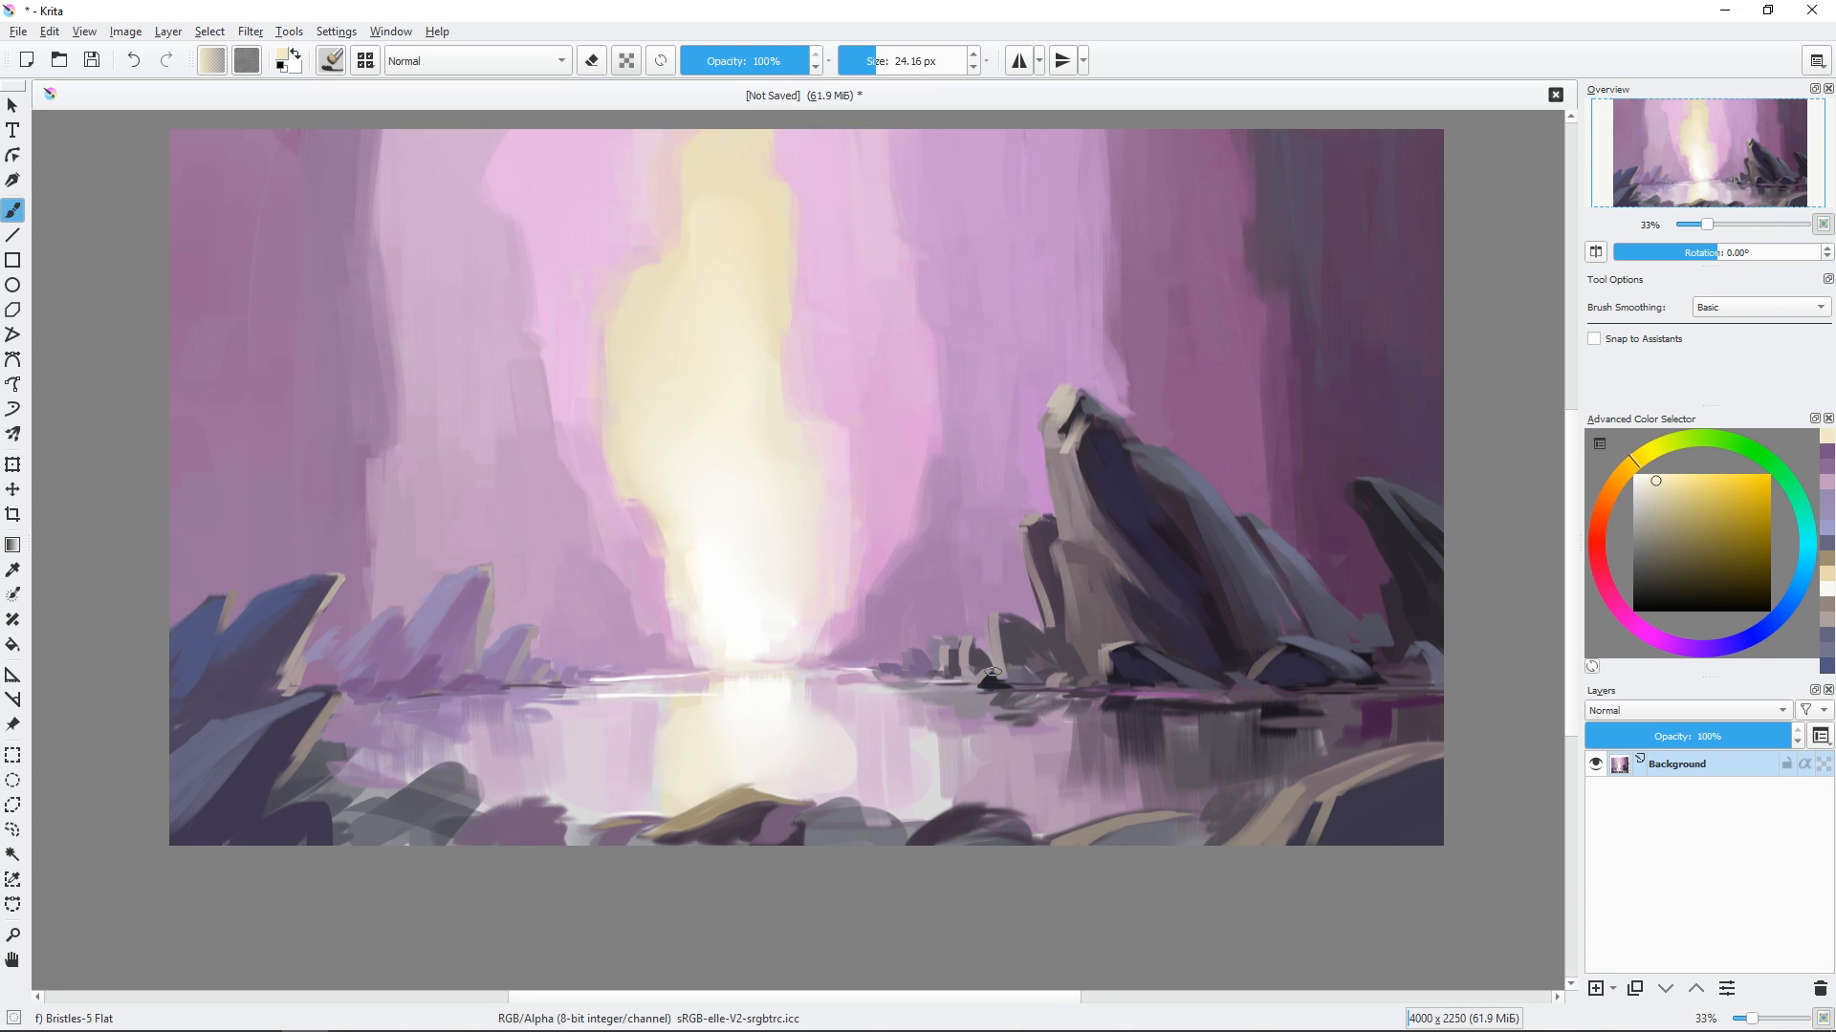
click(1633, 491)
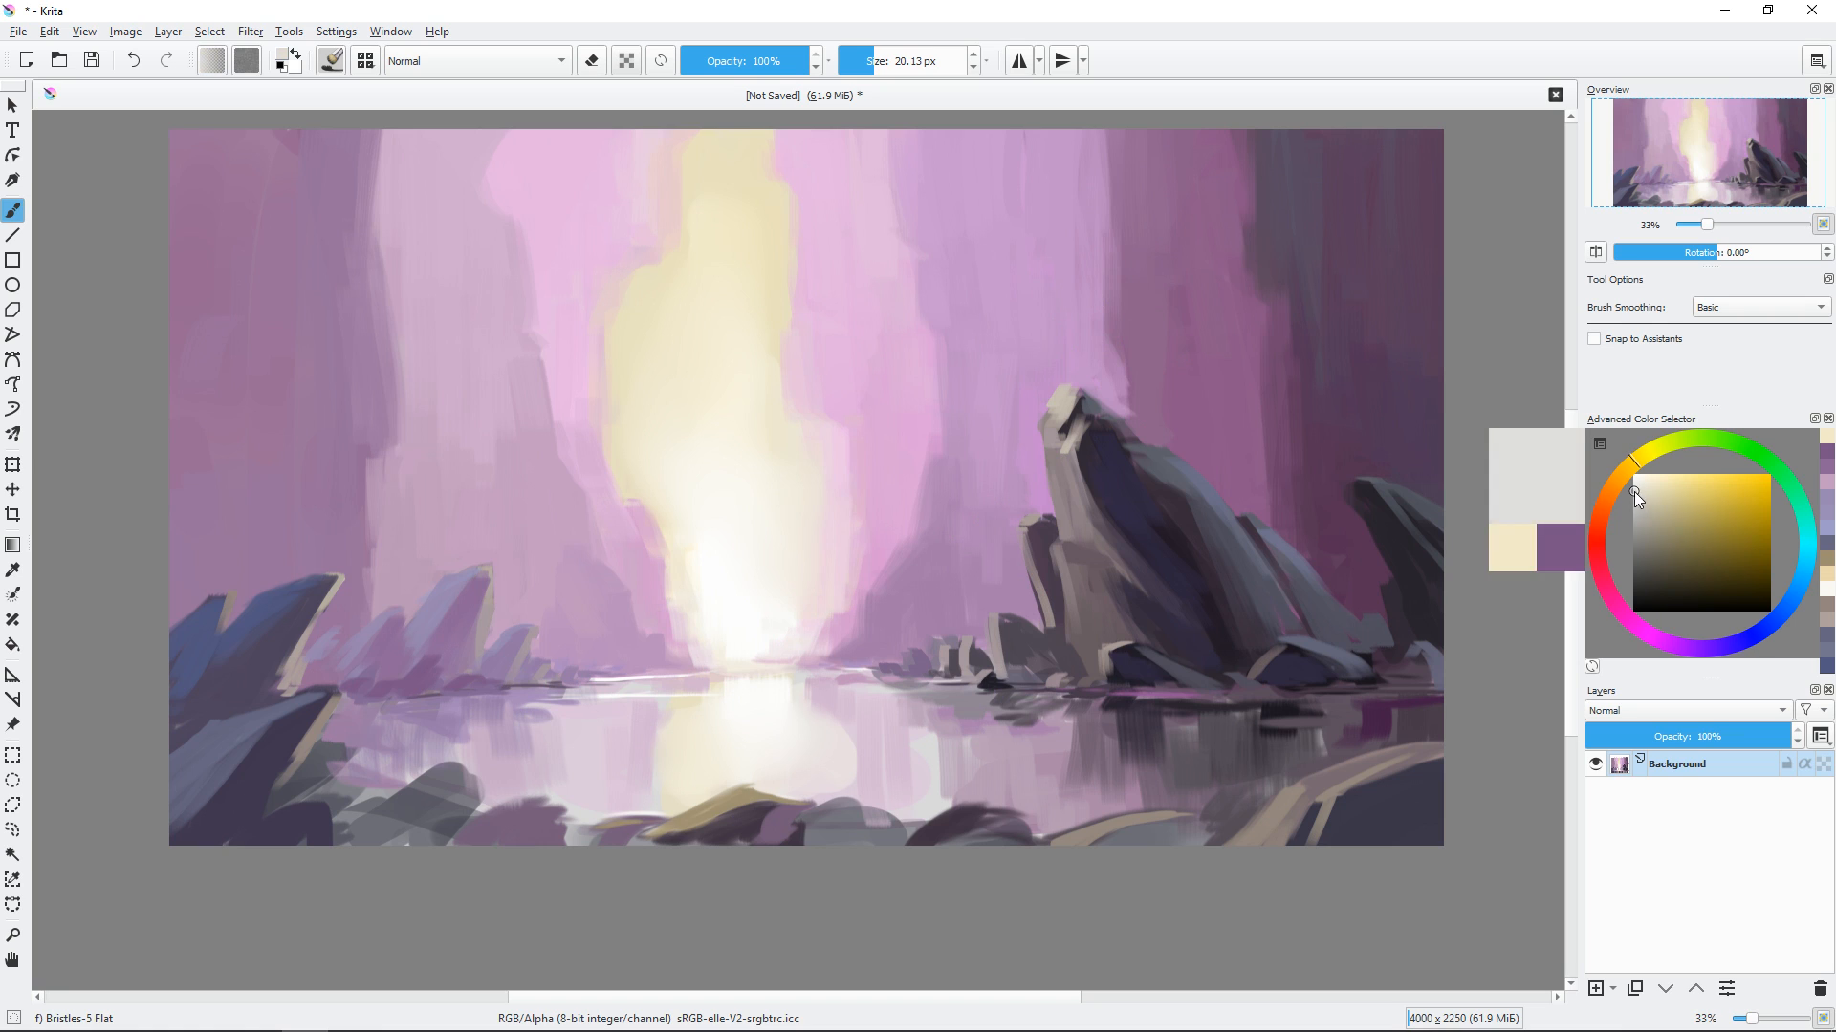
key(bracketleft)
mouse_move(247, 128)
mouse_down()
mouse_move(282, 220)
mouse_move(256, 143)
mouse_move(279, 272)
mouse_move(244, 483)
mouse_up()
ctrl+click(281, 205)
mouse_move(287, 218)
mouse_down()
mouse_move(313, 287)
mouse_move(306, 417)
mouse_up()
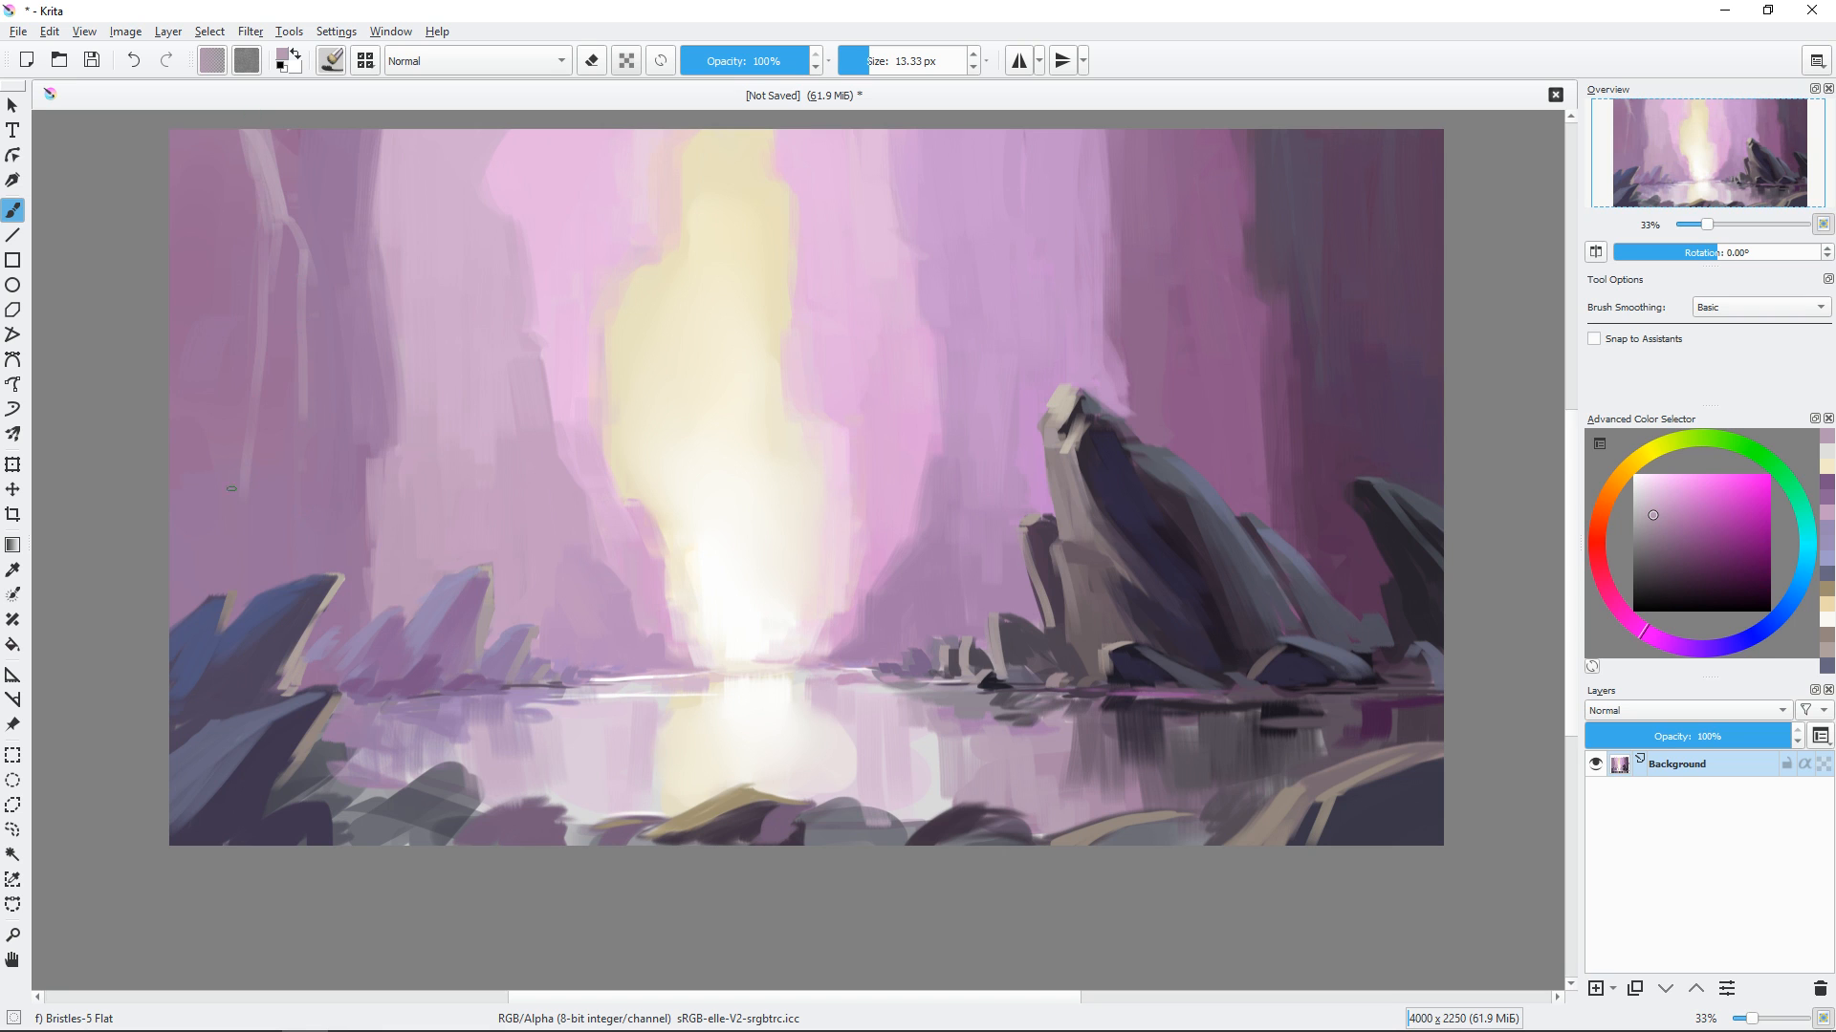
Add finer pale streaks to the left wall with the Bristles-2 Flat Rough brush.
right_click(540, 485)
click(578, 589)
drag(297, 136, 250, 444)
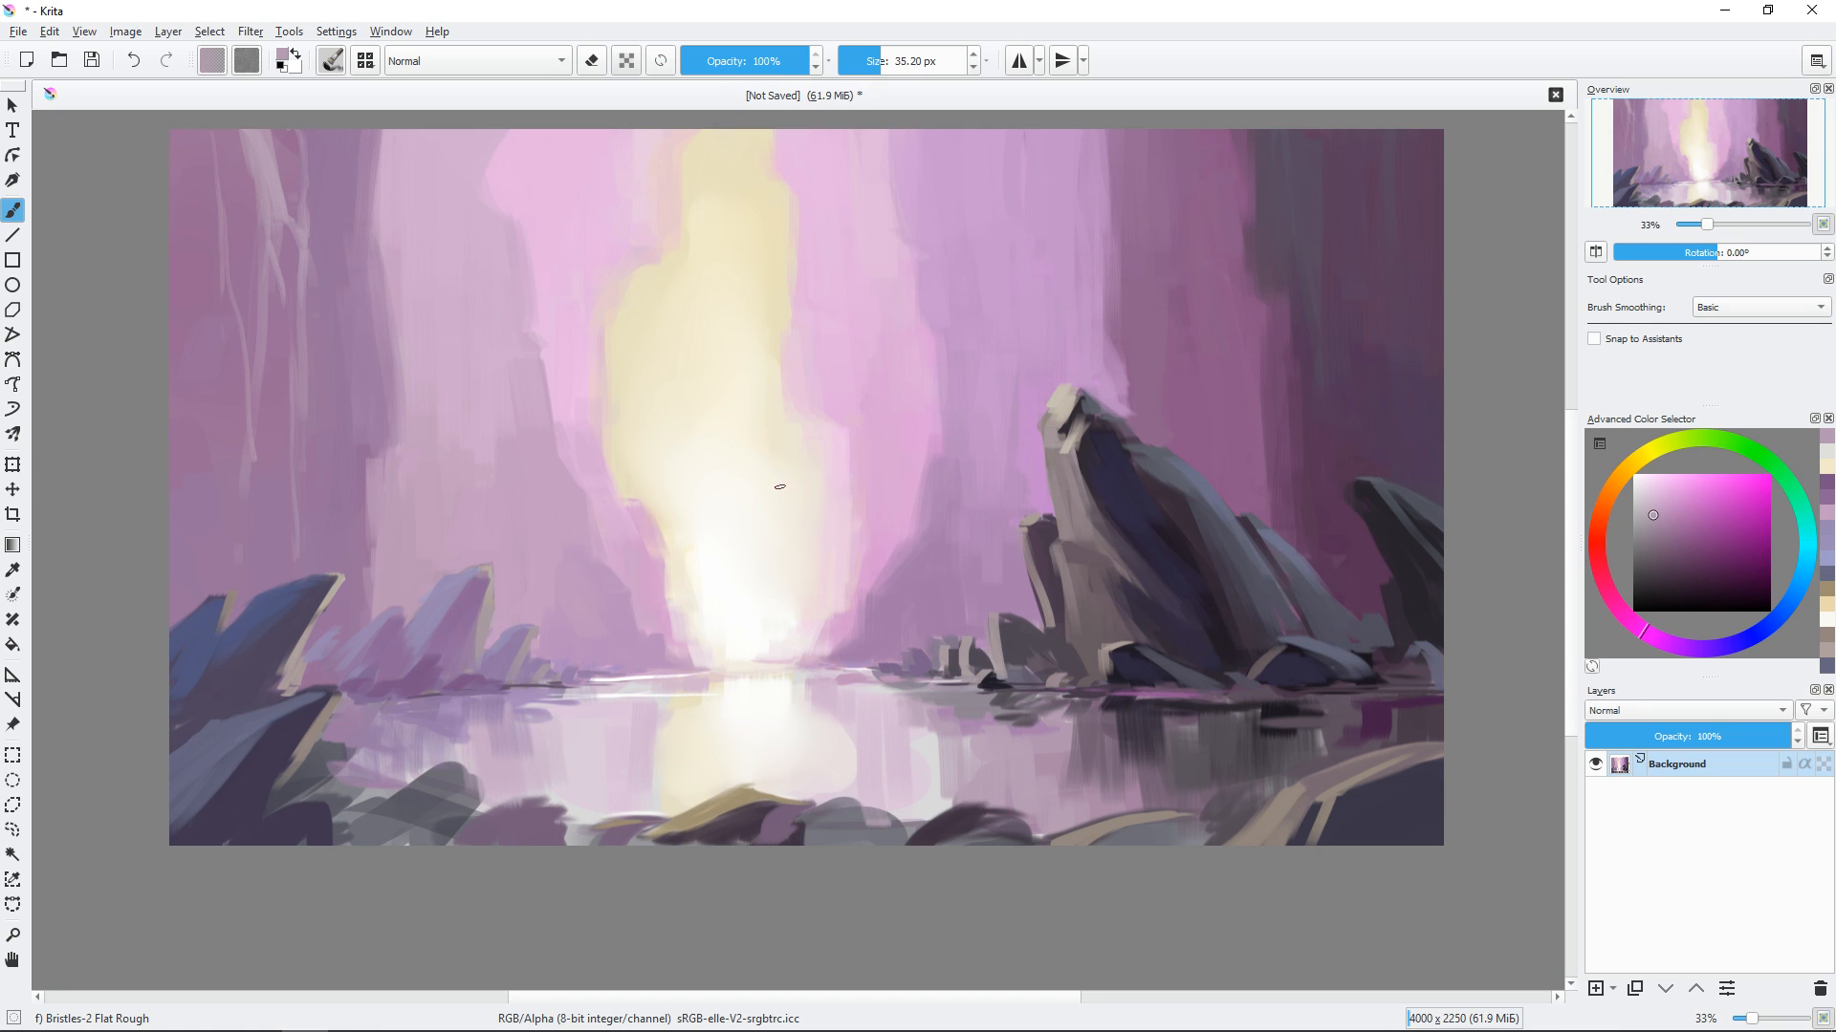
Paint pale branching vertical streaks down the purple right wall above the large rock.
drag(1182, 200, 1186, 457)
mouse_move(1188, 224)
mouse_down()
mouse_move(1192, 111)
mouse_move(1174, 214)
mouse_up()
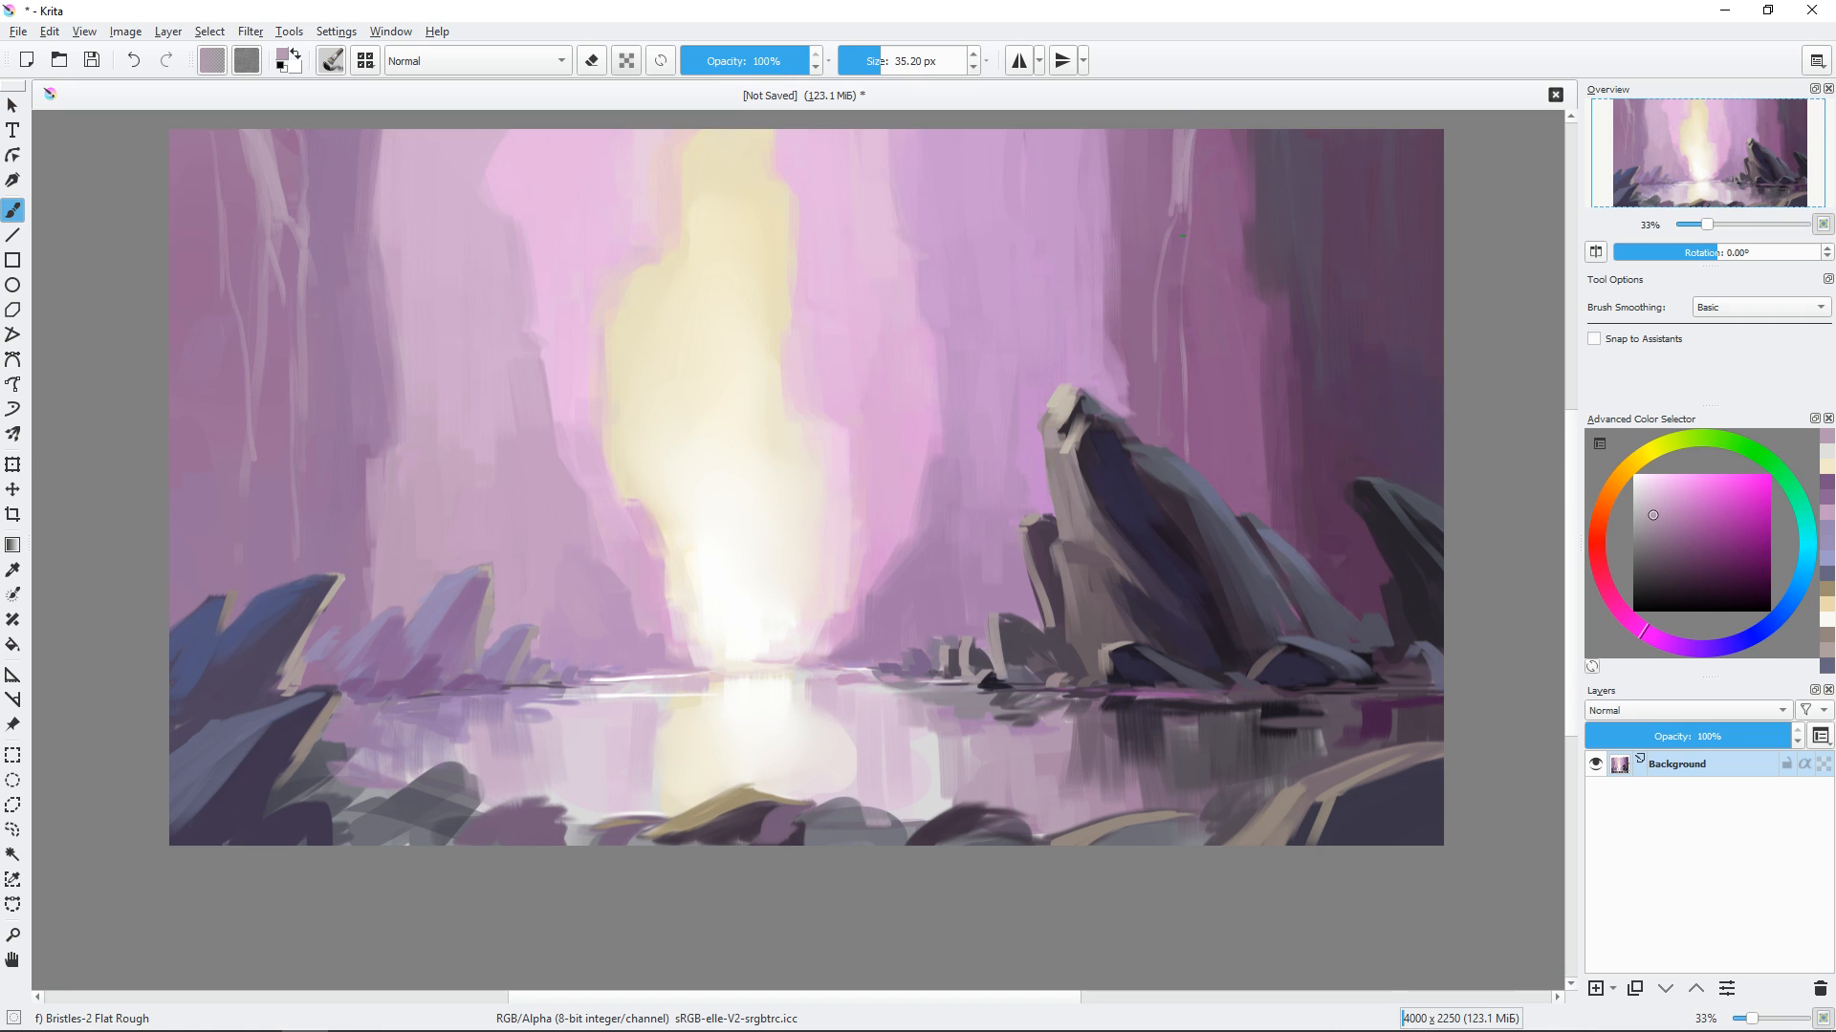
click(1640, 509)
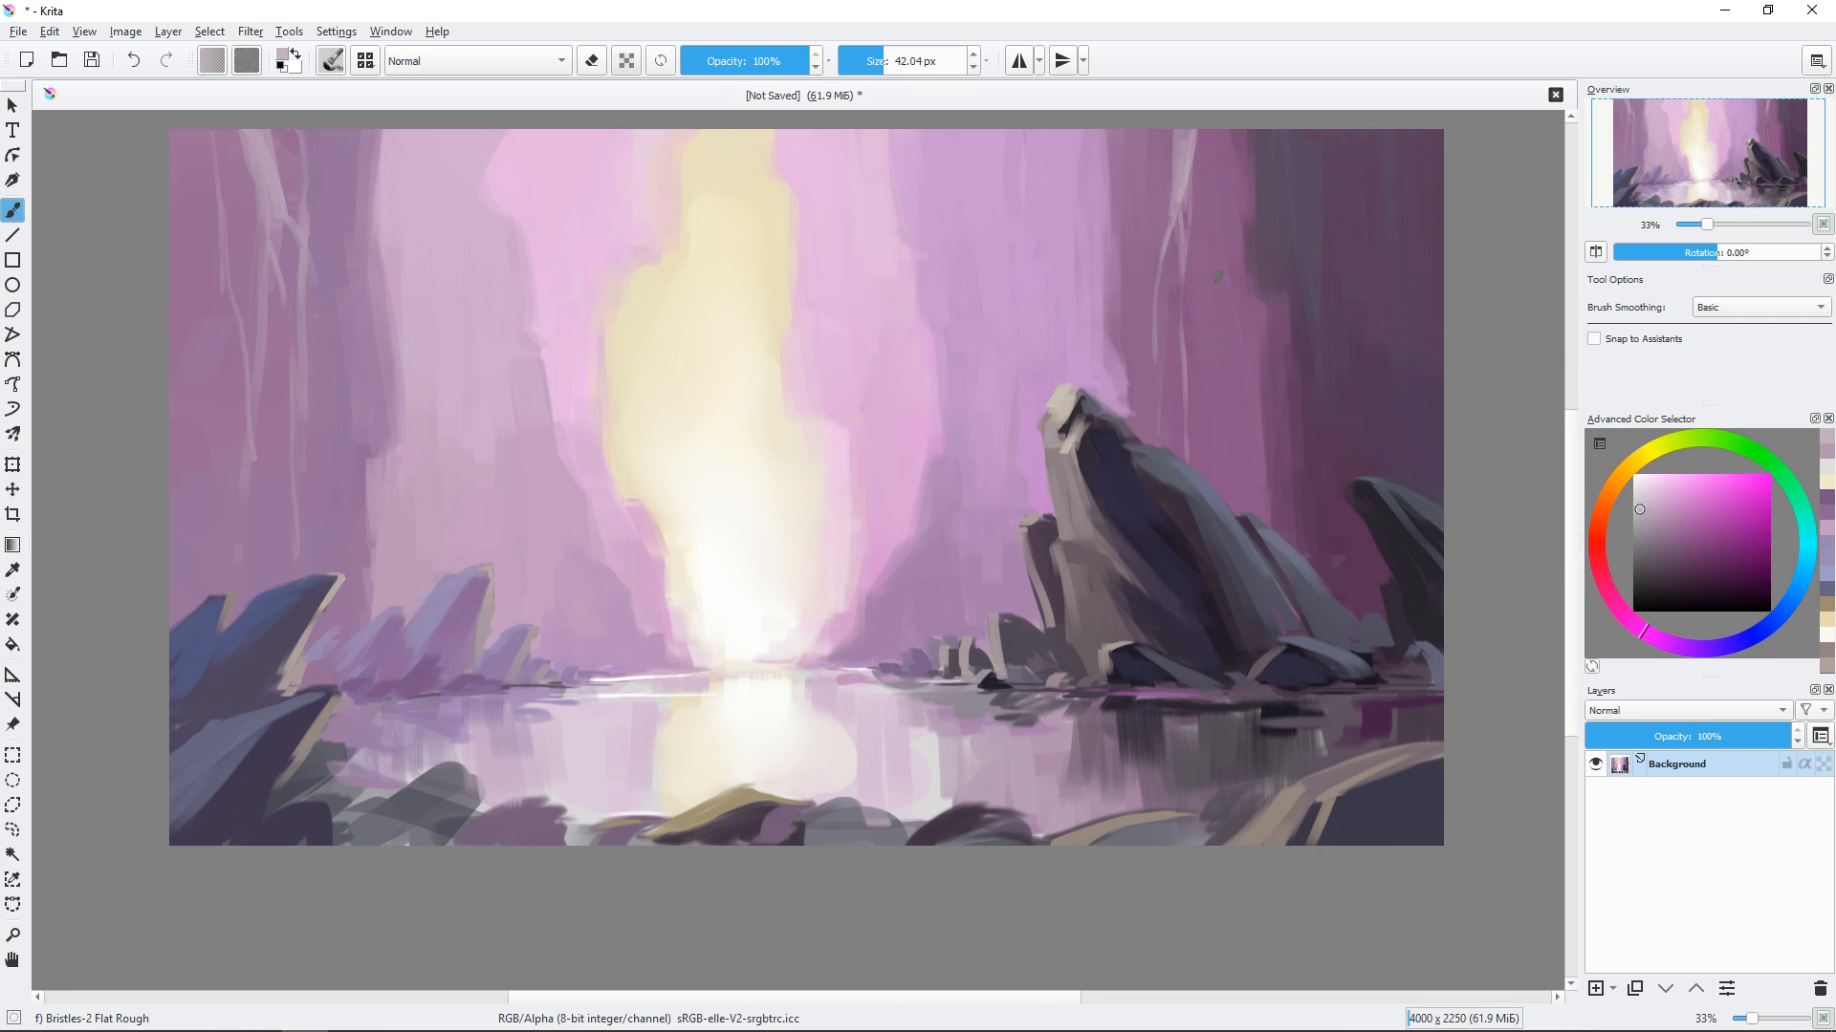
key(k)
drag(1170, 201, 1182, 368)
drag(1221, 229, 1213, 435)
drag(1231, 156, 1218, 328)
Add light vertical streaks along the inner edges of the right and left walls.
key(l)
drag(1117, 135, 1107, 235)
drag(387, 245, 388, 593)
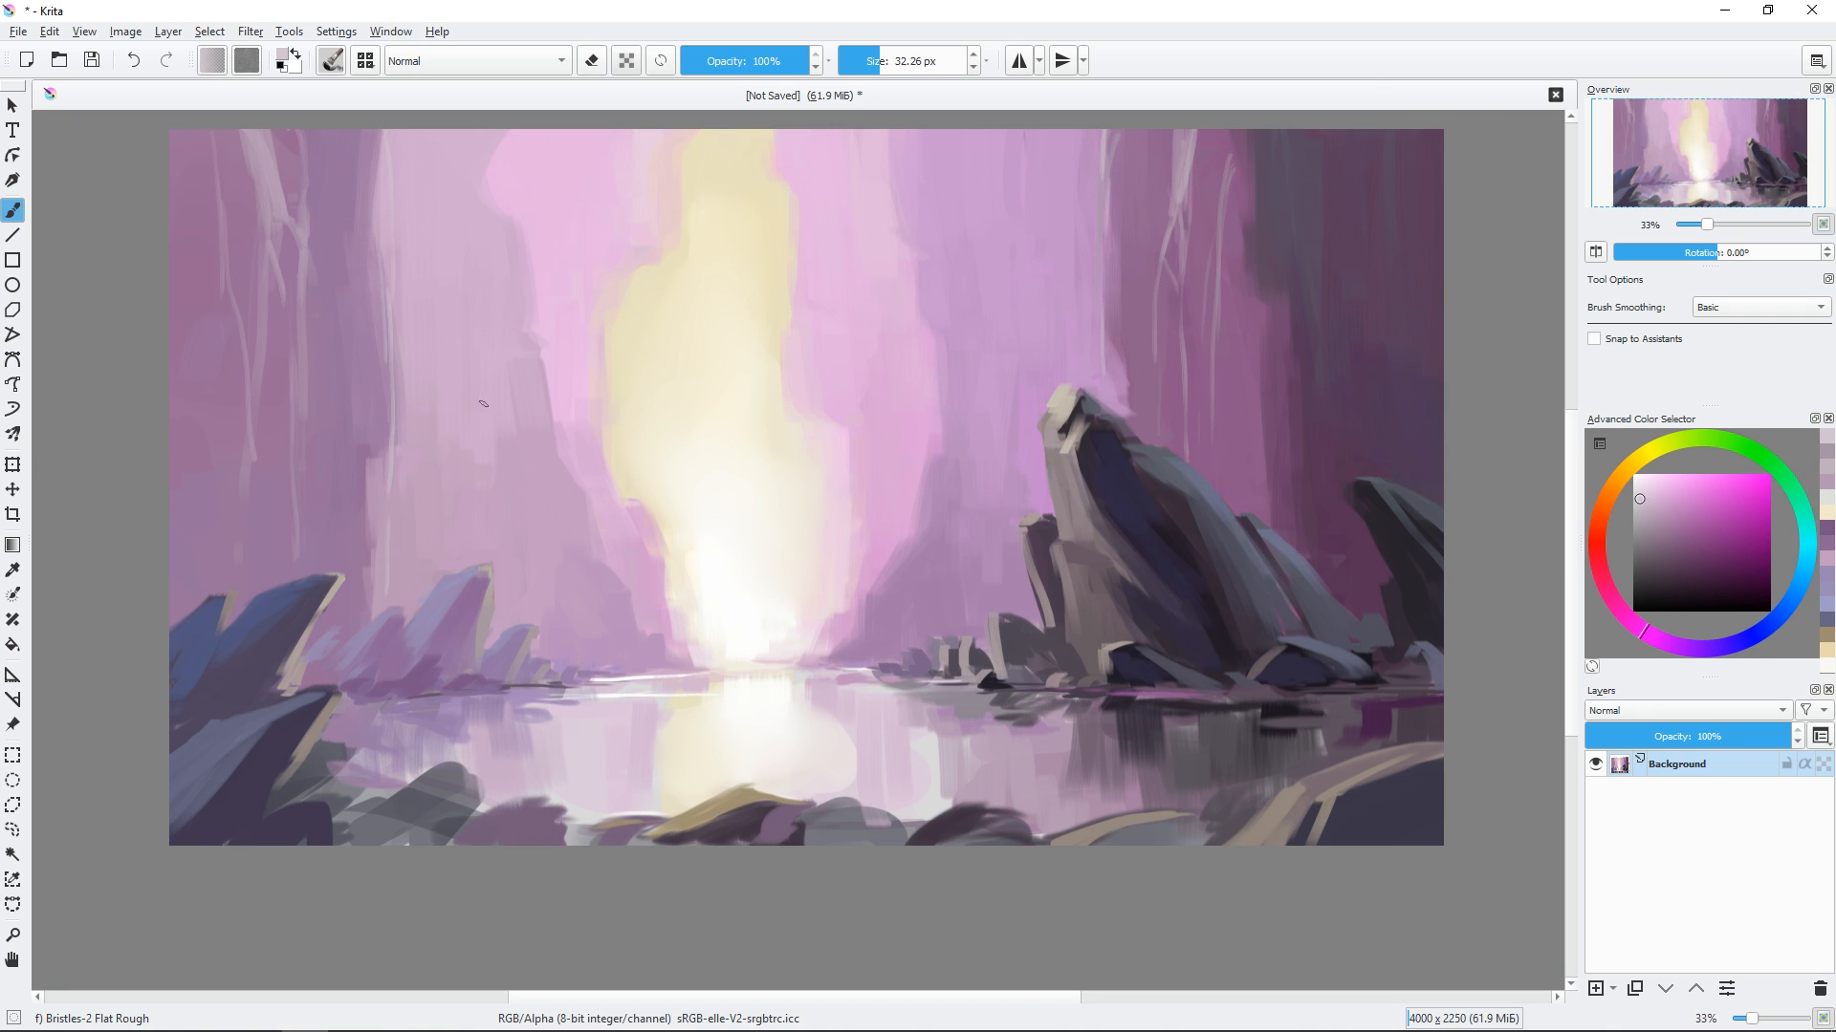
Extend the right wall's streaks with a slightly darker mauve.
shift+drag(1074, 405, 1084, 406)
key(k)
drag(1176, 196, 1153, 377)
ctrl+click(1159, 334)
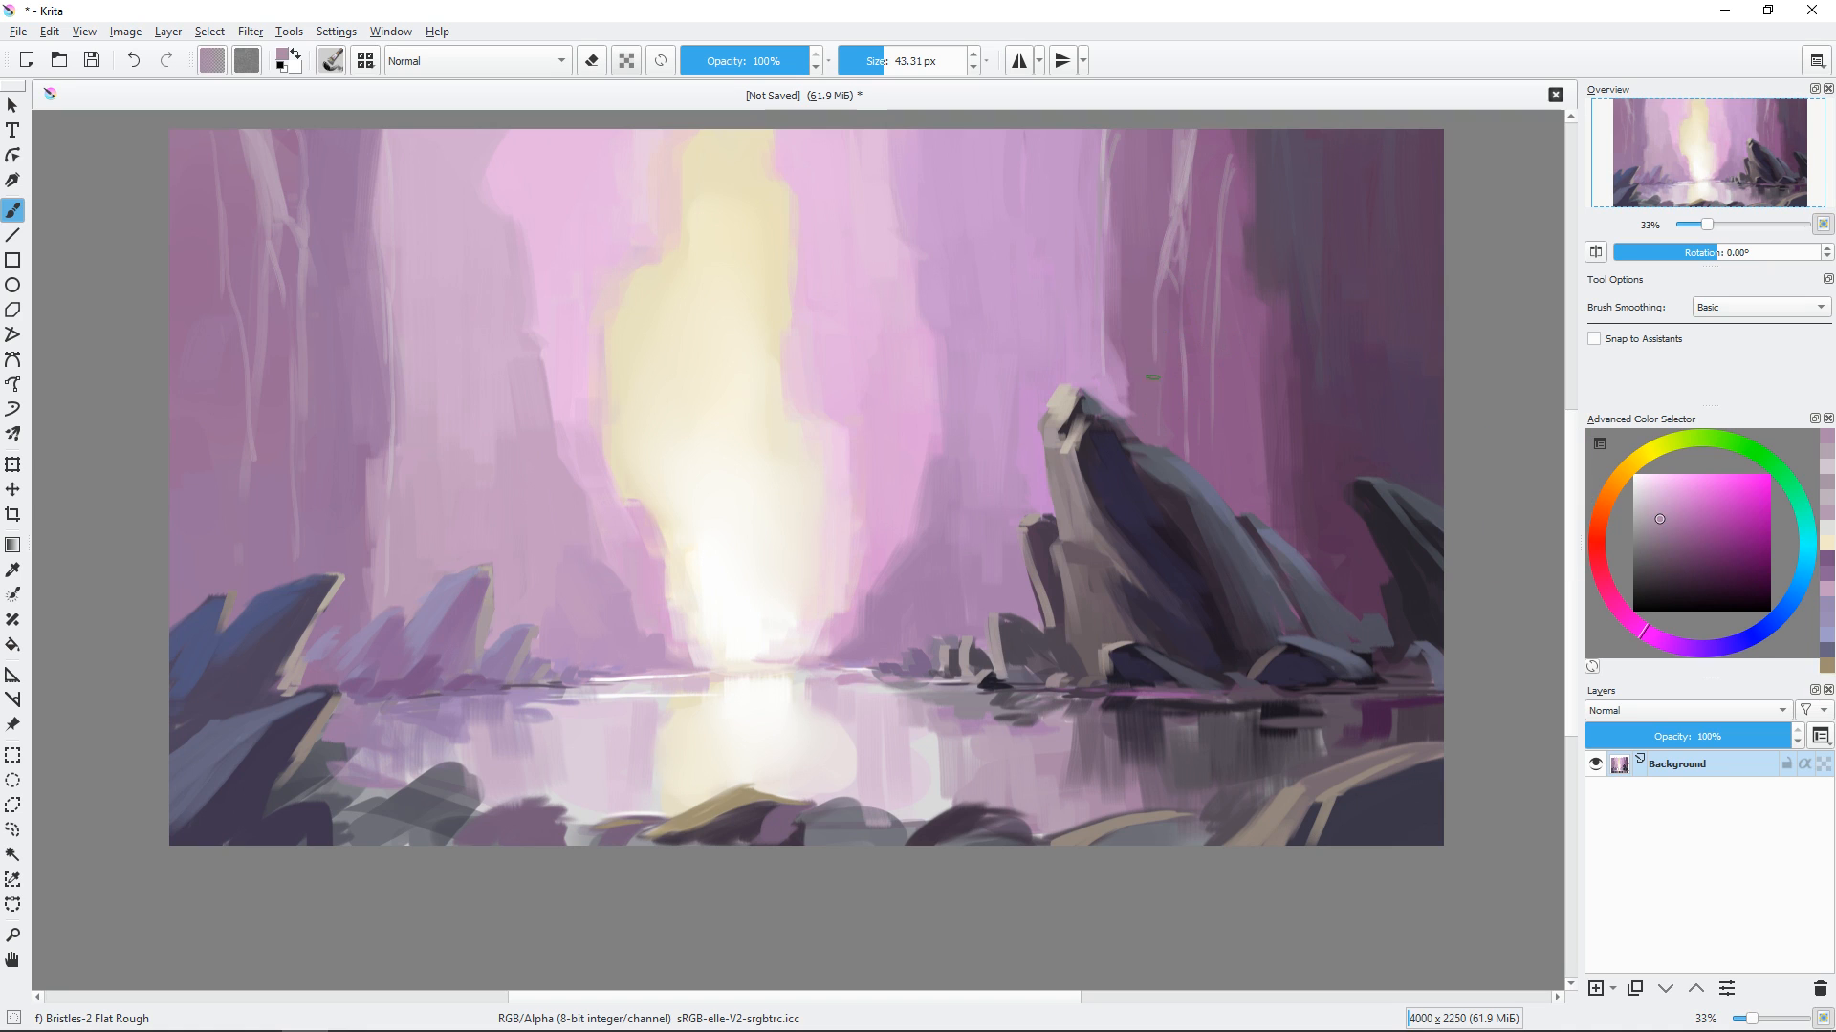
ctrl+click(1267, 205)
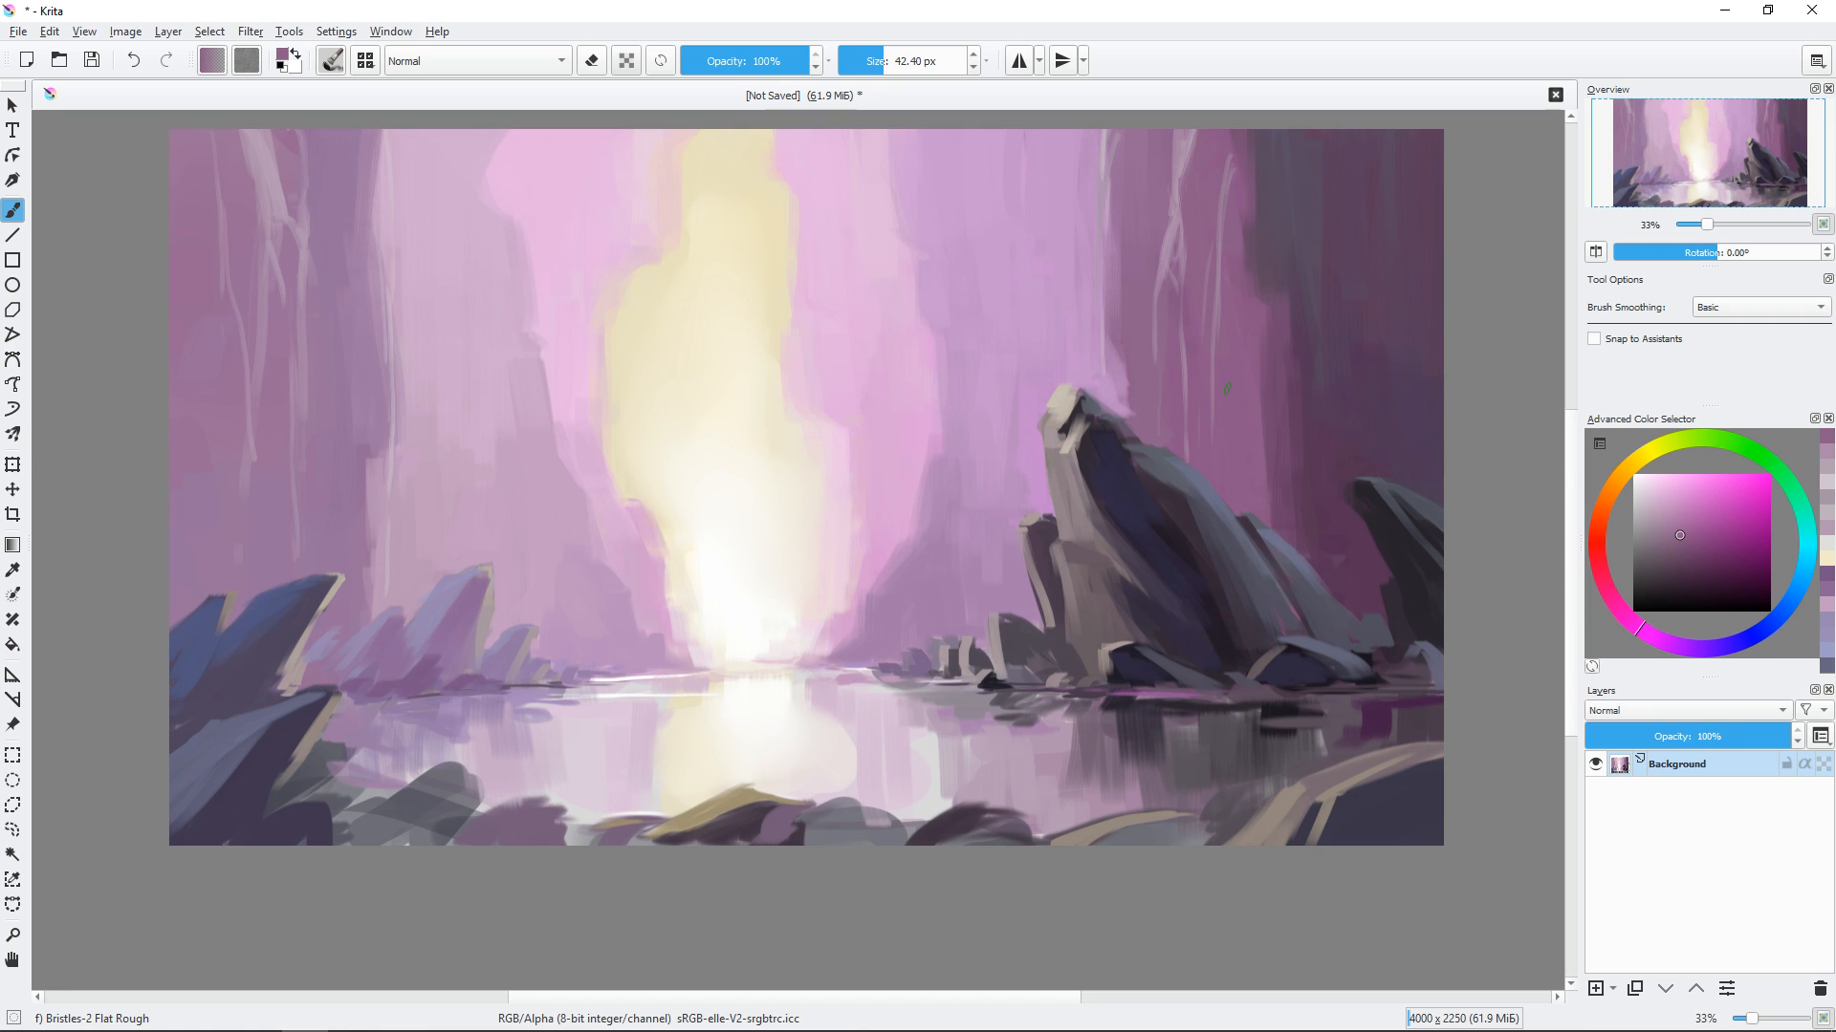
Break up the pale streaks on the right and left walls with sampled wall purples.
shift+drag(1201, 356, 1220, 356)
ctrl+click(1239, 287)
drag(1229, 181, 1215, 321)
ctrl+click(1204, 297)
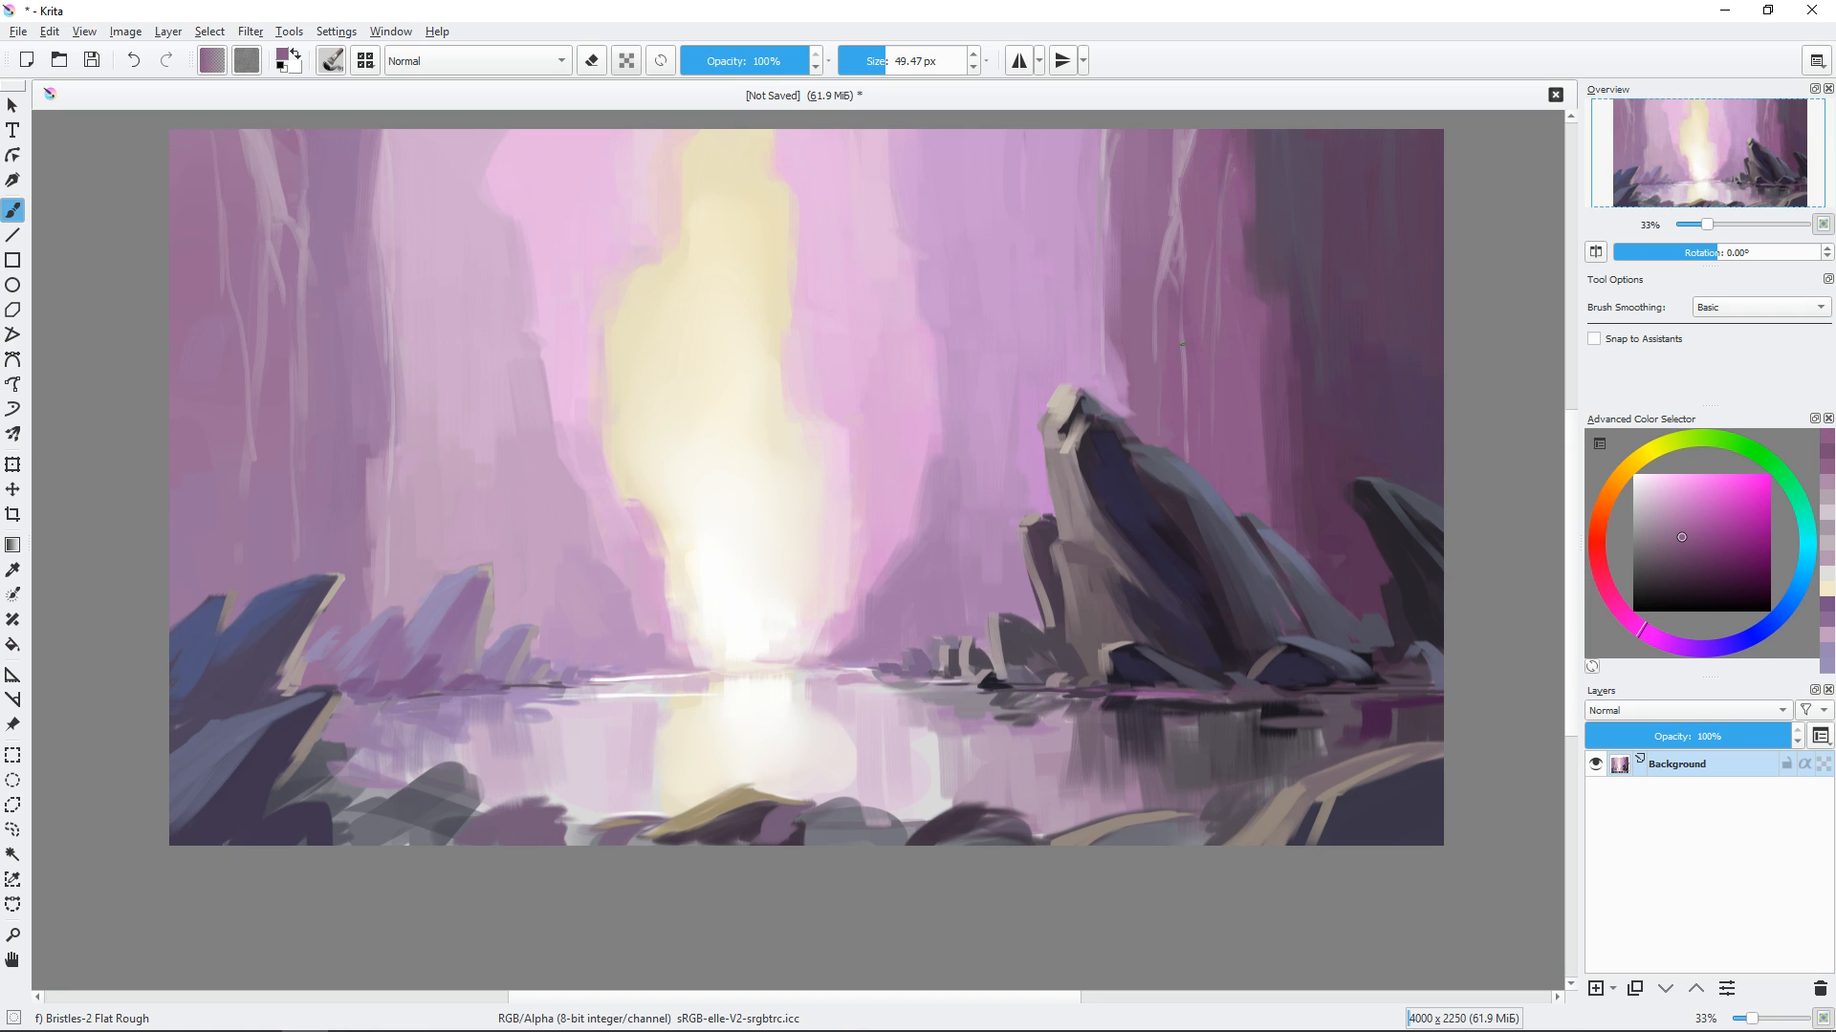
drag(1107, 135, 1105, 226)
ctrl+click(251, 203)
mouse_move(258, 136)
mouse_down()
mouse_move(267, 213)
mouse_move(267, 189)
mouse_up()
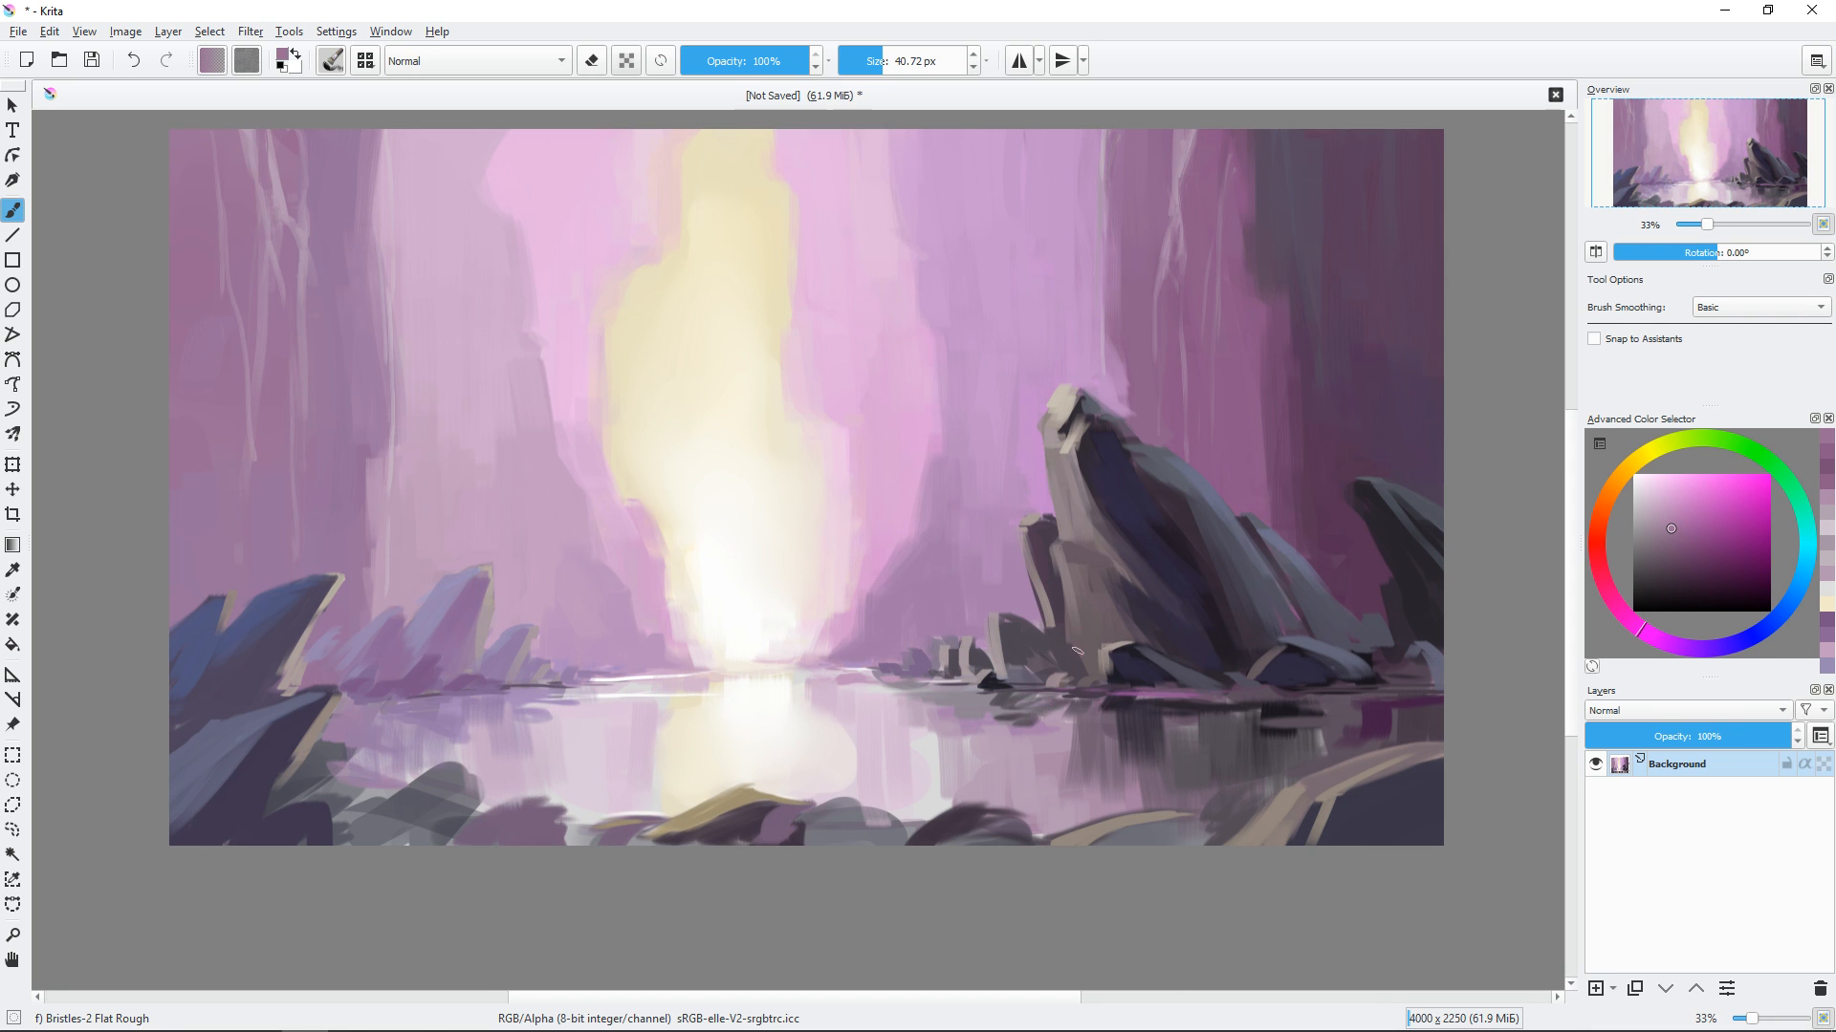
Touch up the small rocks on the right shoreline with colours sampled from them.
scroll(1077, 651, up, 1)
mouse_move(1027, 644)
mouse_down()
mouse_move(996, 475)
mouse_move(933, 568)
mouse_up()
ctrl+click(1040, 599)
shift+drag(1042, 602, 1026, 602)
mouse_move(1030, 593)
mouse_down()
mouse_move(1023, 626)
mouse_move(1049, 610)
mouse_up()
ctrl+click(1036, 603)
scroll(889, 263, down, 1)
mouse_move(885, 253)
mouse_down()
mouse_move(972, 473)
mouse_move(1041, 483)
mouse_up()
Switch to the Bristles-5 Flat brush and paint over parts of the right wall's streaks with sampled purple.
shift+drag(738, 295, 771, 296)
right_click(502, 325)
click(501, 464)
shift+drag(391, 324, 418, 324)
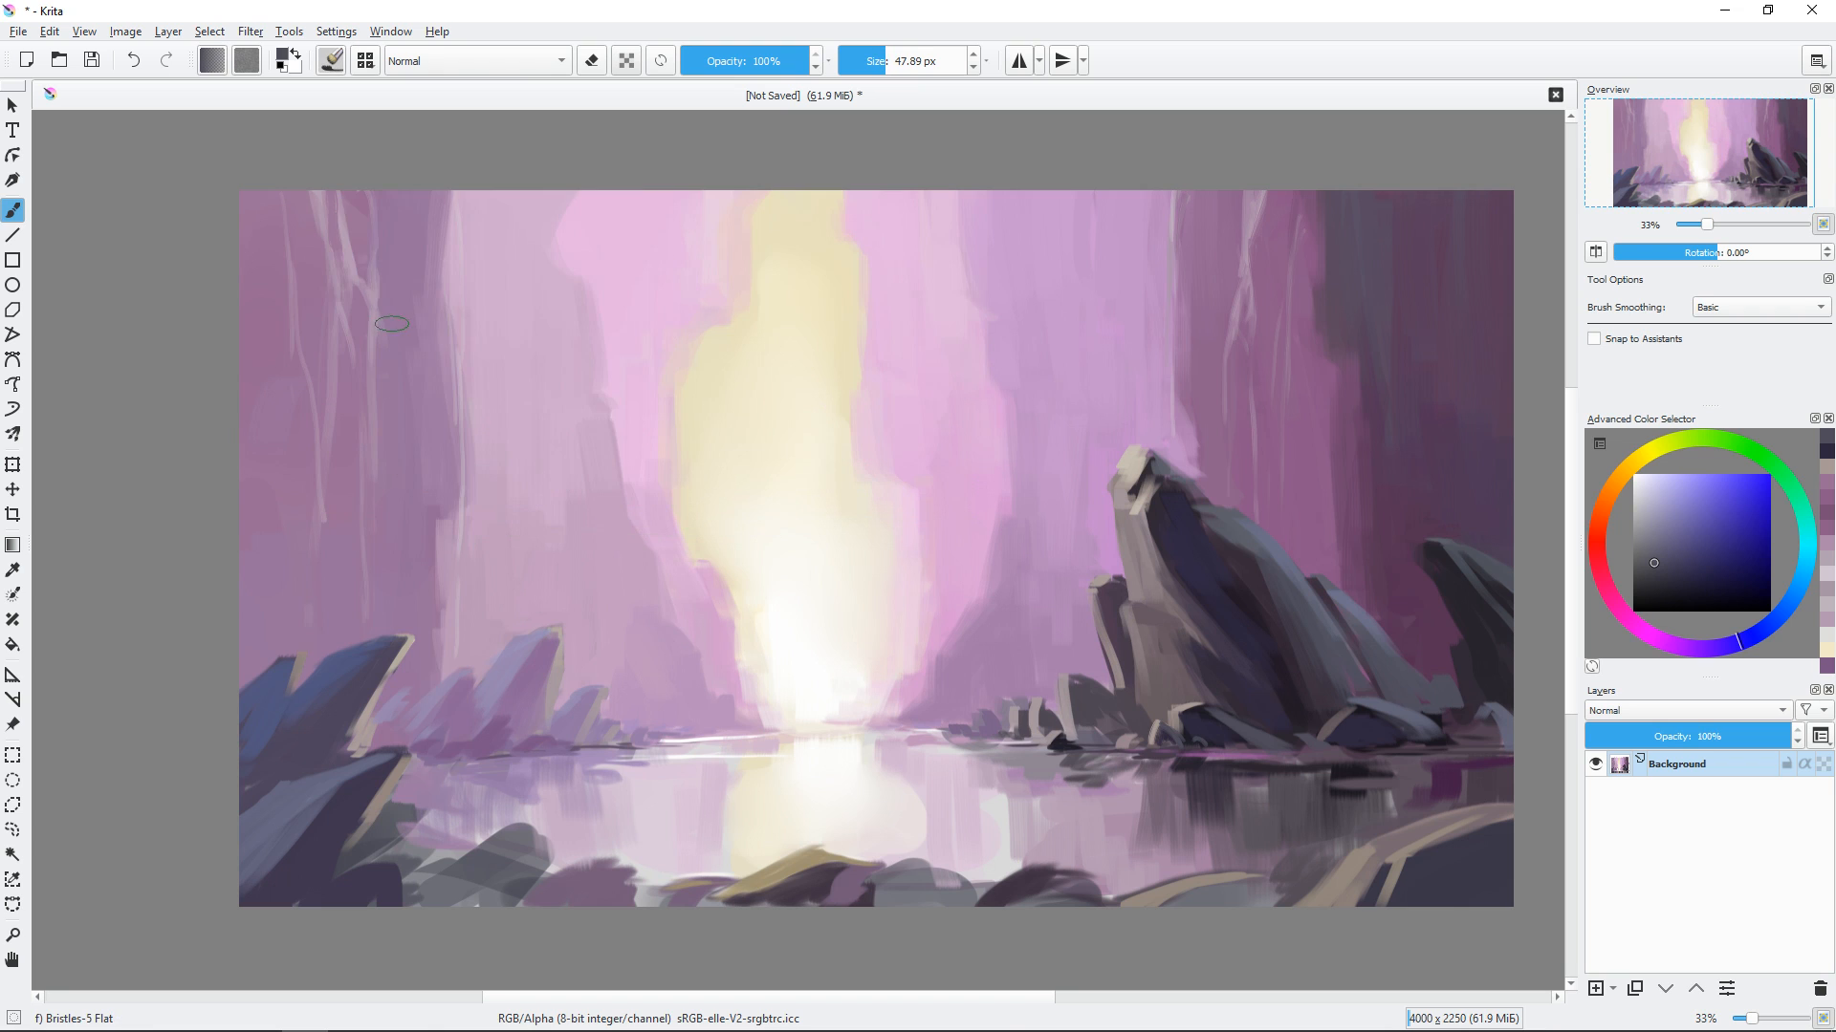
ctrl+click(374, 295)
drag(500, 463, 485, 451)
key(ctrl+z)
drag(1241, 182, 1218, 271)
ctrl+click(1235, 282)
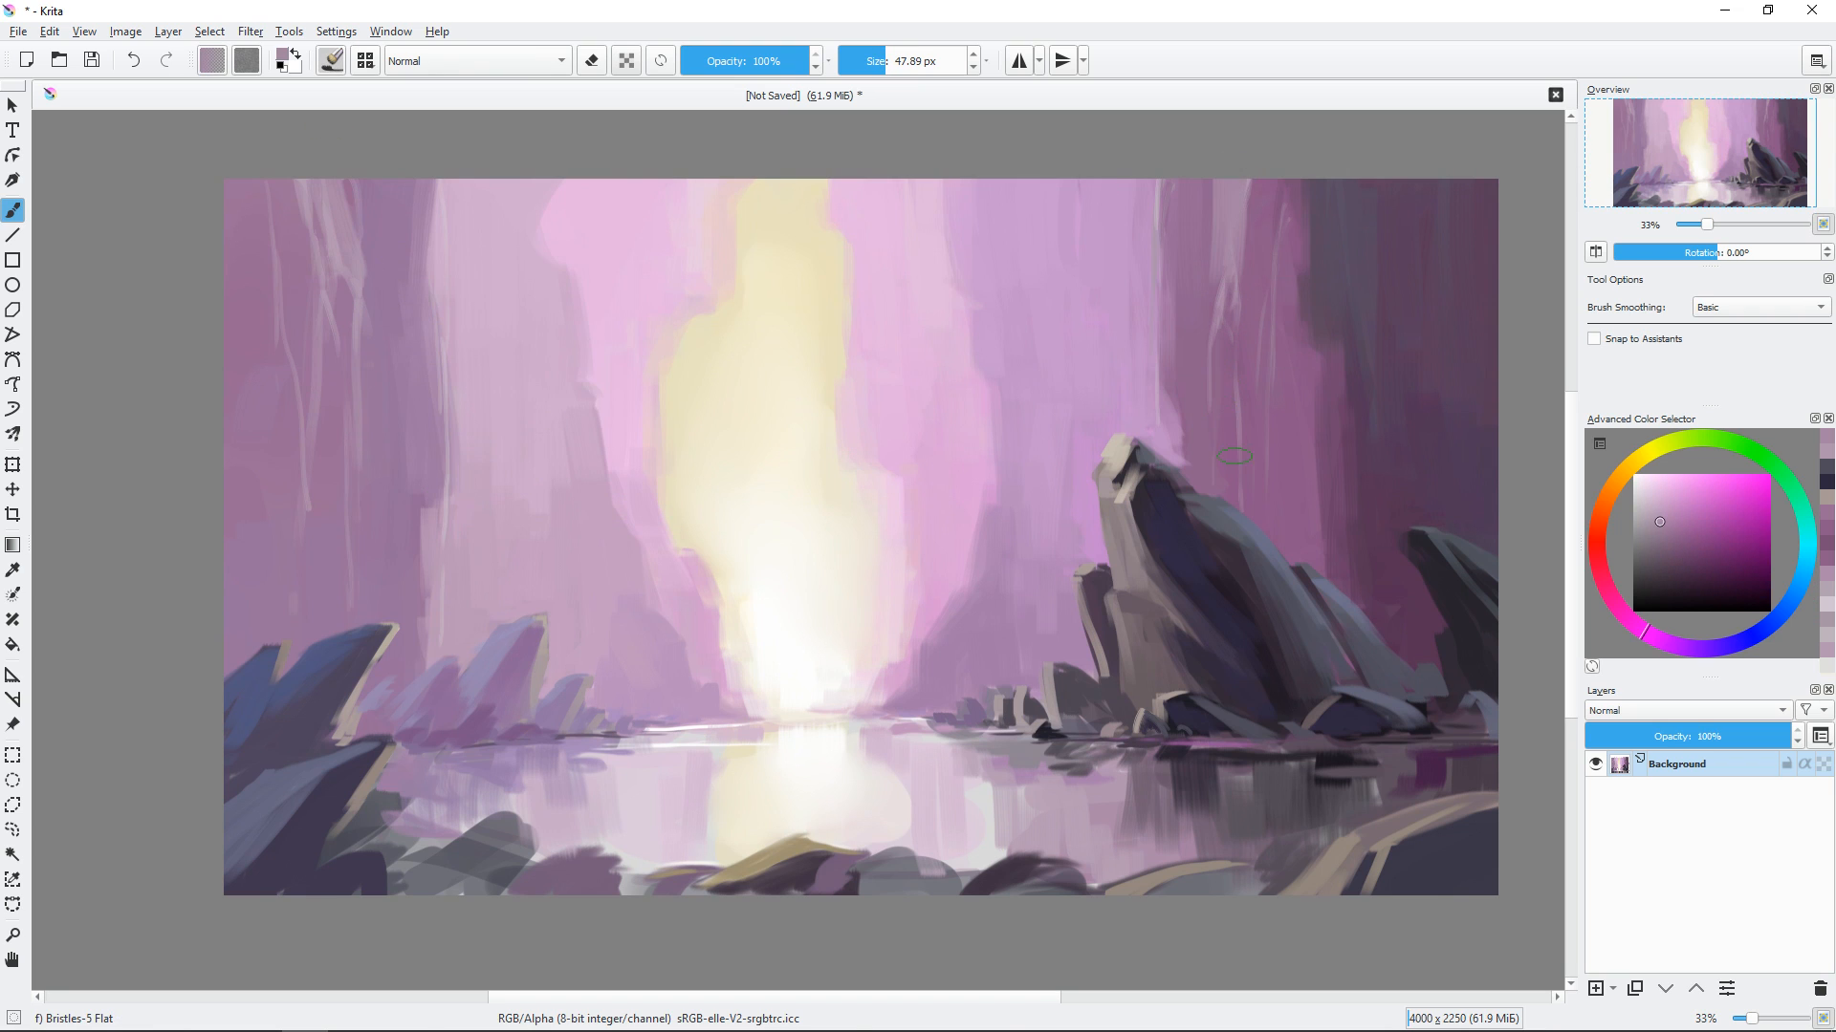
ctrl+click(1209, 251)
drag(1239, 198, 1219, 268)
shift+drag(1232, 254, 1196, 227)
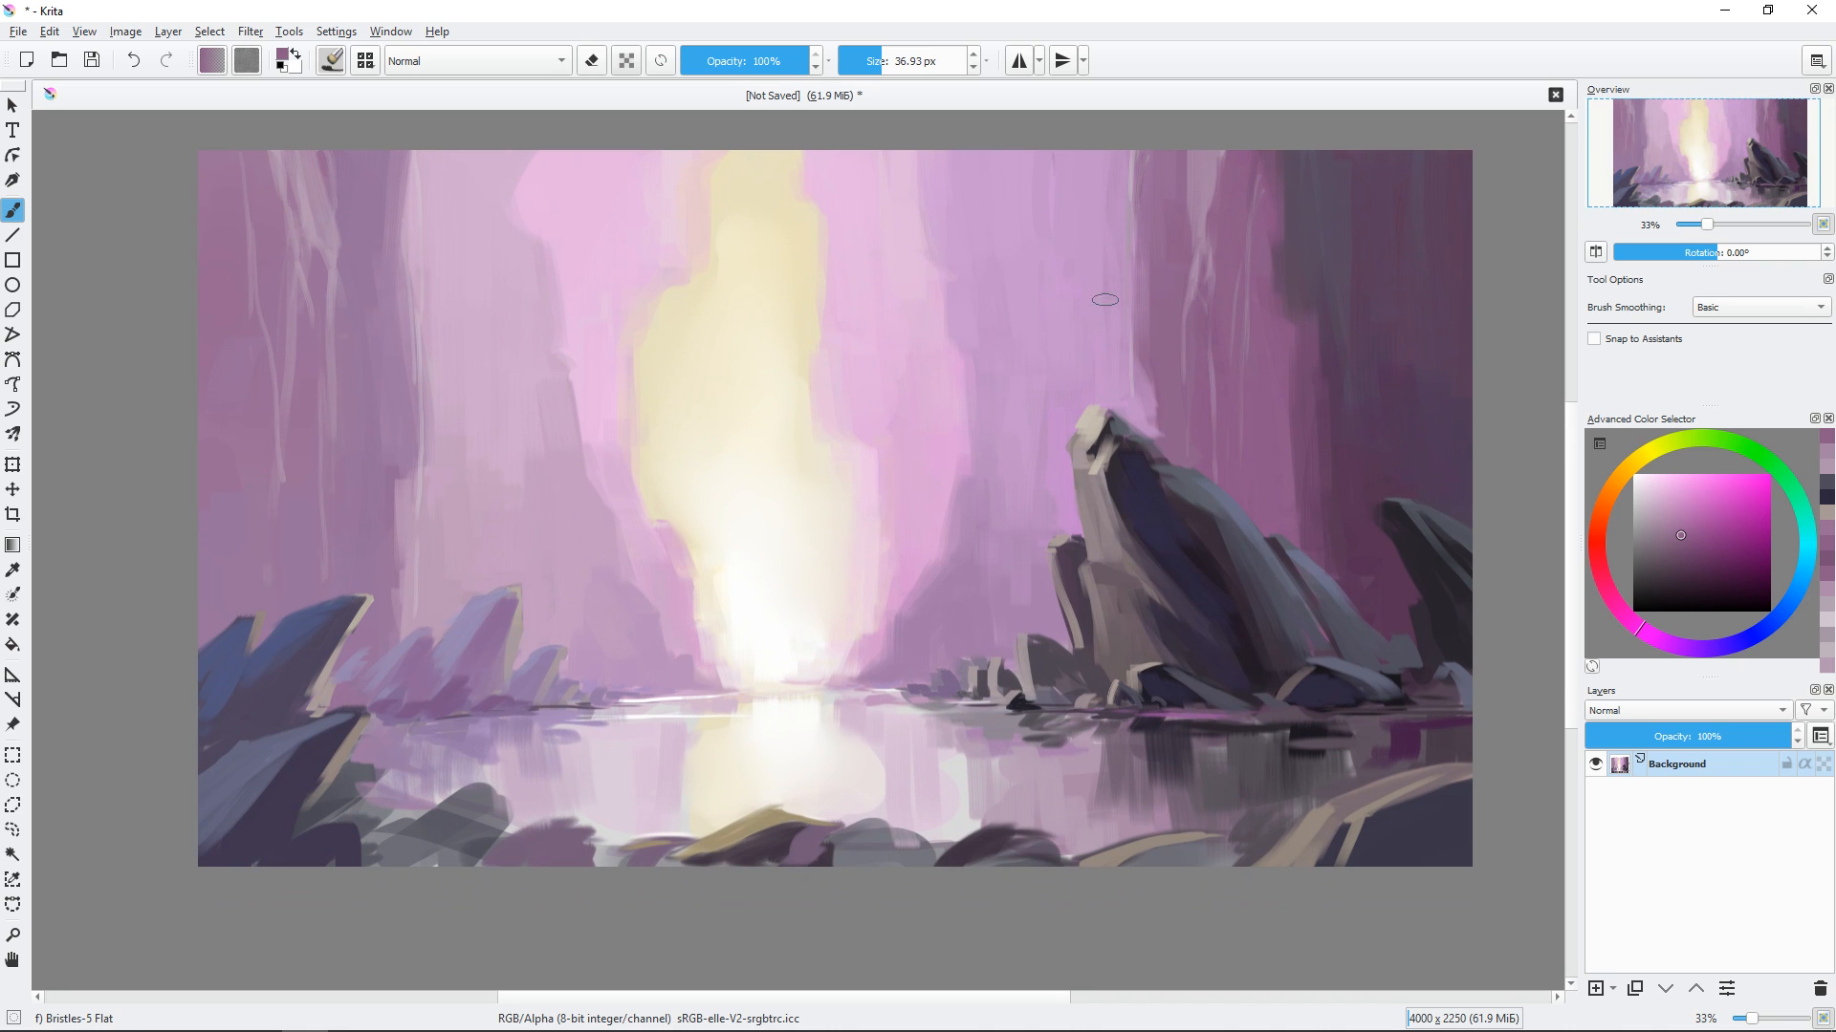
Refine the rock at the right edge and the small right-shoreline rocks with dark purple-grey tones.
ctrl+click(1319, 541)
mouse_move(1369, 584)
shift+mouse_down()
mouse_move(1336, 549)
mouse_move(1319, 590)
mouse_move(1363, 638)
shift+mouse_up()
ctrl+click(1315, 619)
ctrl+click(1313, 574)
drag(1383, 524, 1401, 490)
ctrl+click(1065, 619)
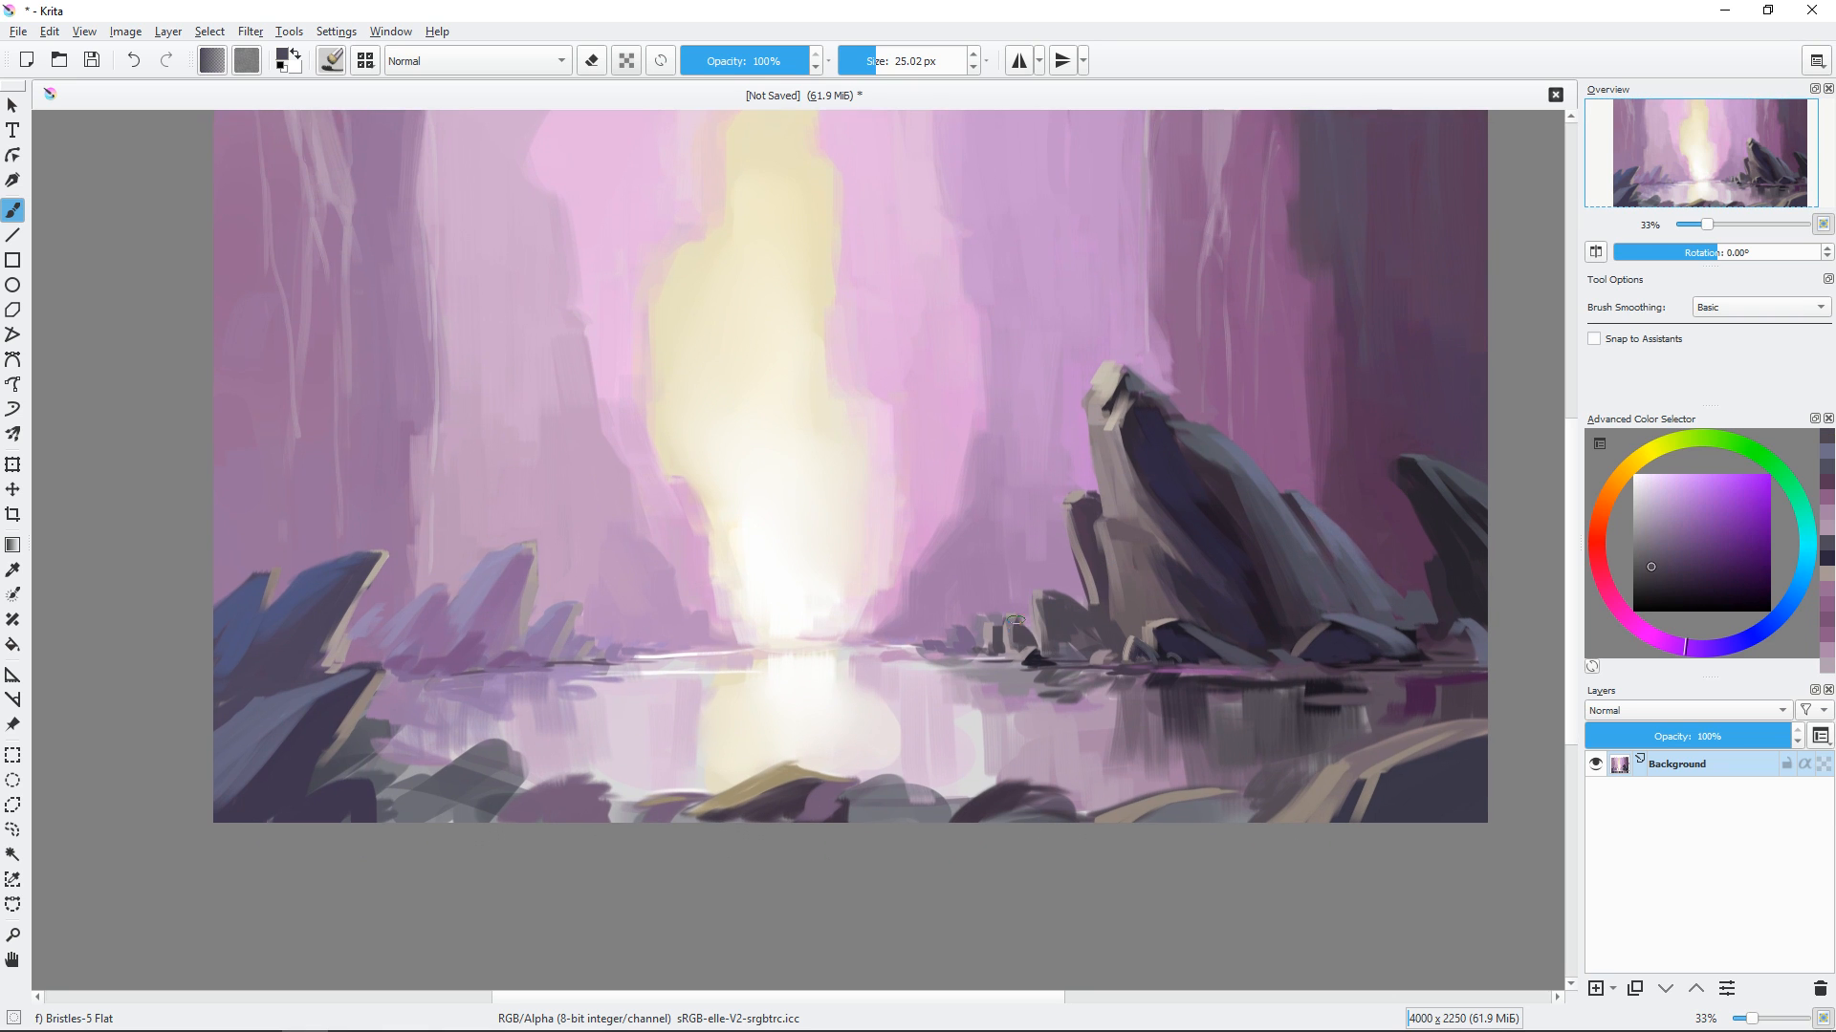
drag(898, 459, 887, 520)
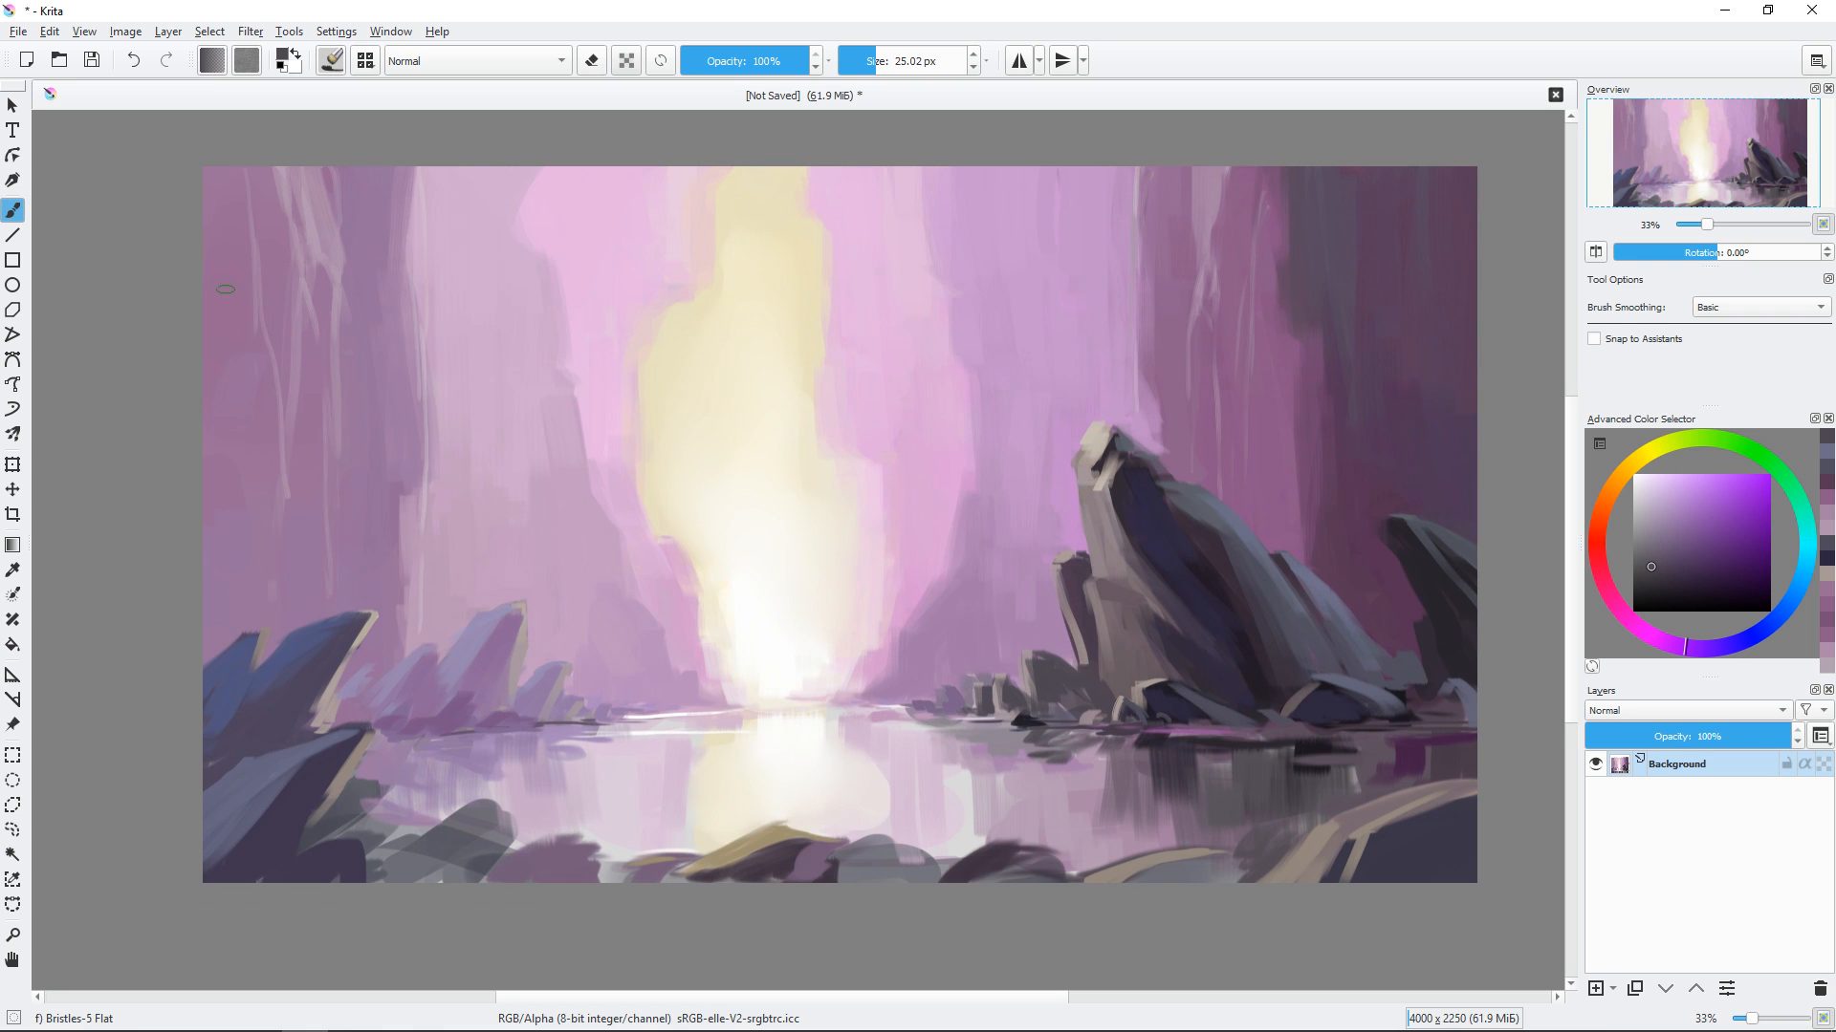
drag(986, 694, 989, 699)
Rework the right wall's inner edge above the large rock with vertical lilac strokes.
ctrl+click(1108, 230)
drag(1137, 230, 1144, 399)
drag(1011, 467, 1002, 485)
key(ctrl+minus)
key(ctrl+minus)
key(ctrl+plus)
key(ctrl+plus)
Cover the right wall's remaining pale streaks with broad plum strokes and soften its inner edge with lilac.
shift+drag(1228, 454, 1256, 454)
ctrl+click(1224, 421)
drag(1197, 287, 1195, 382)
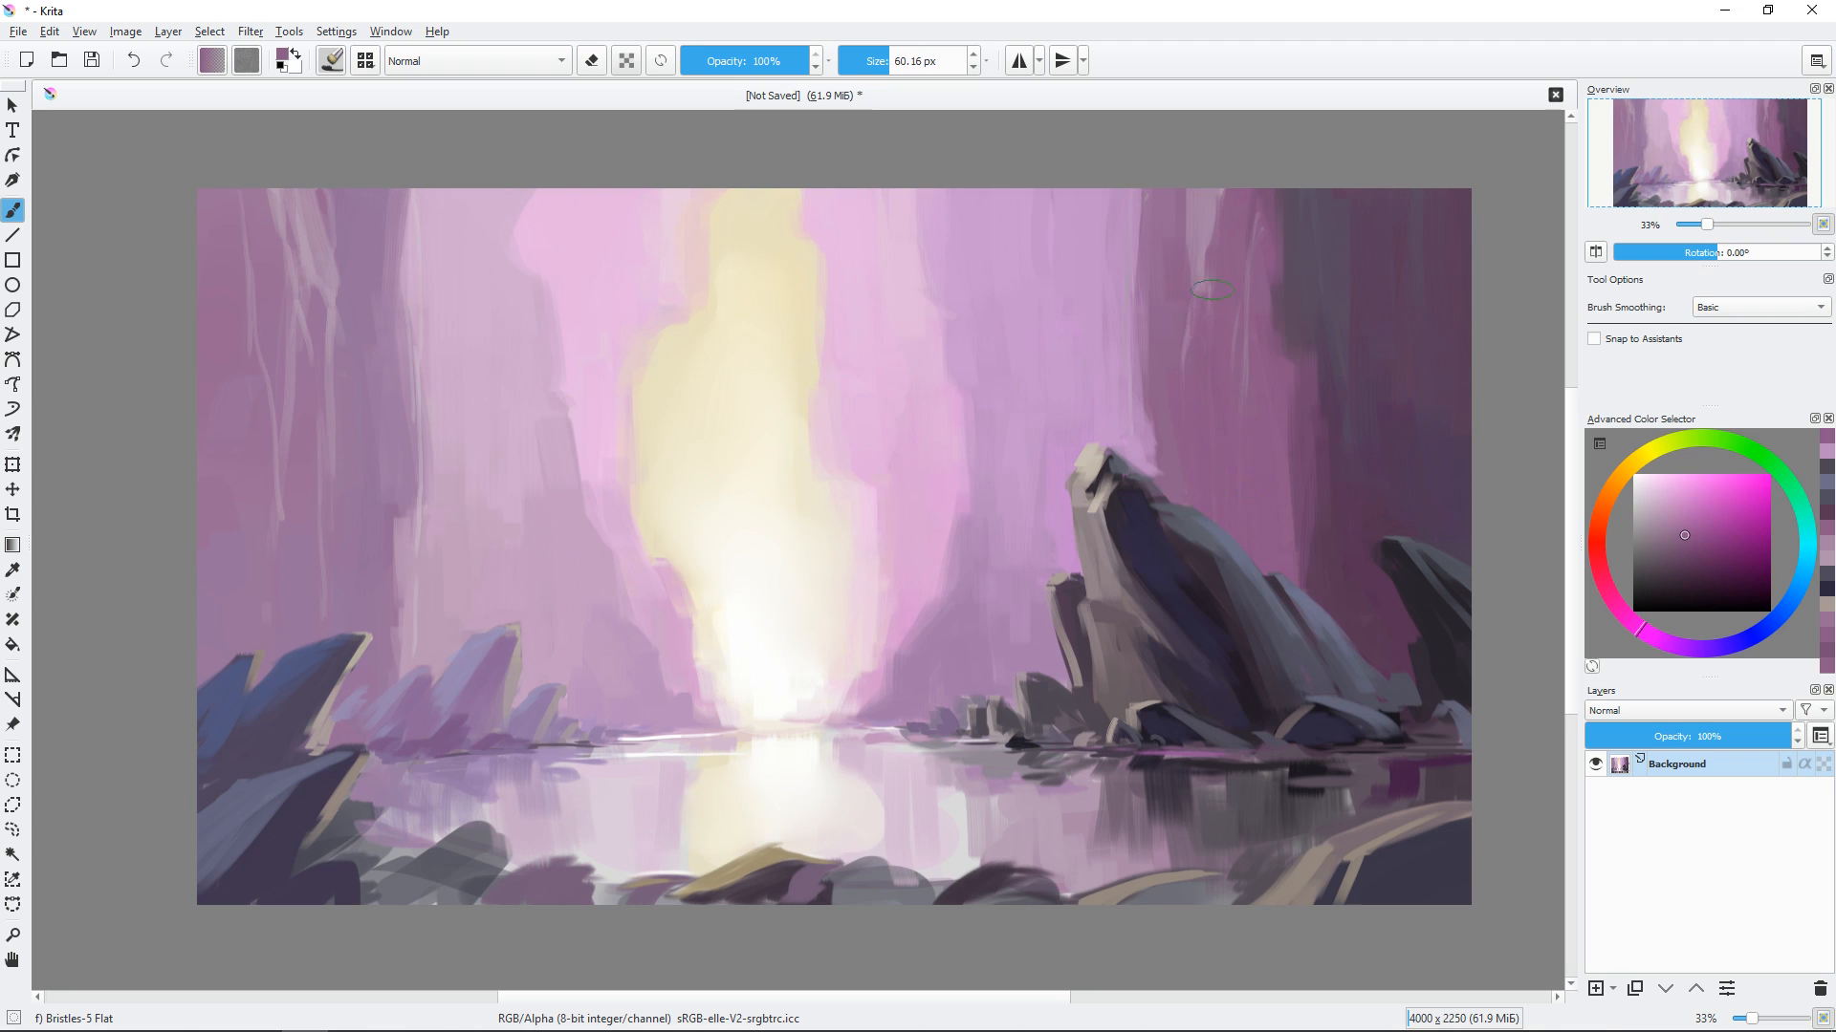
ctrl+click(1178, 221)
mouse_move(1201, 195)
mouse_down()
mouse_move(1203, 321)
mouse_move(1232, 416)
mouse_move(1206, 446)
mouse_up()
ctrl+click(1228, 363)
ctrl+click(1121, 330)
drag(1147, 311, 1147, 383)
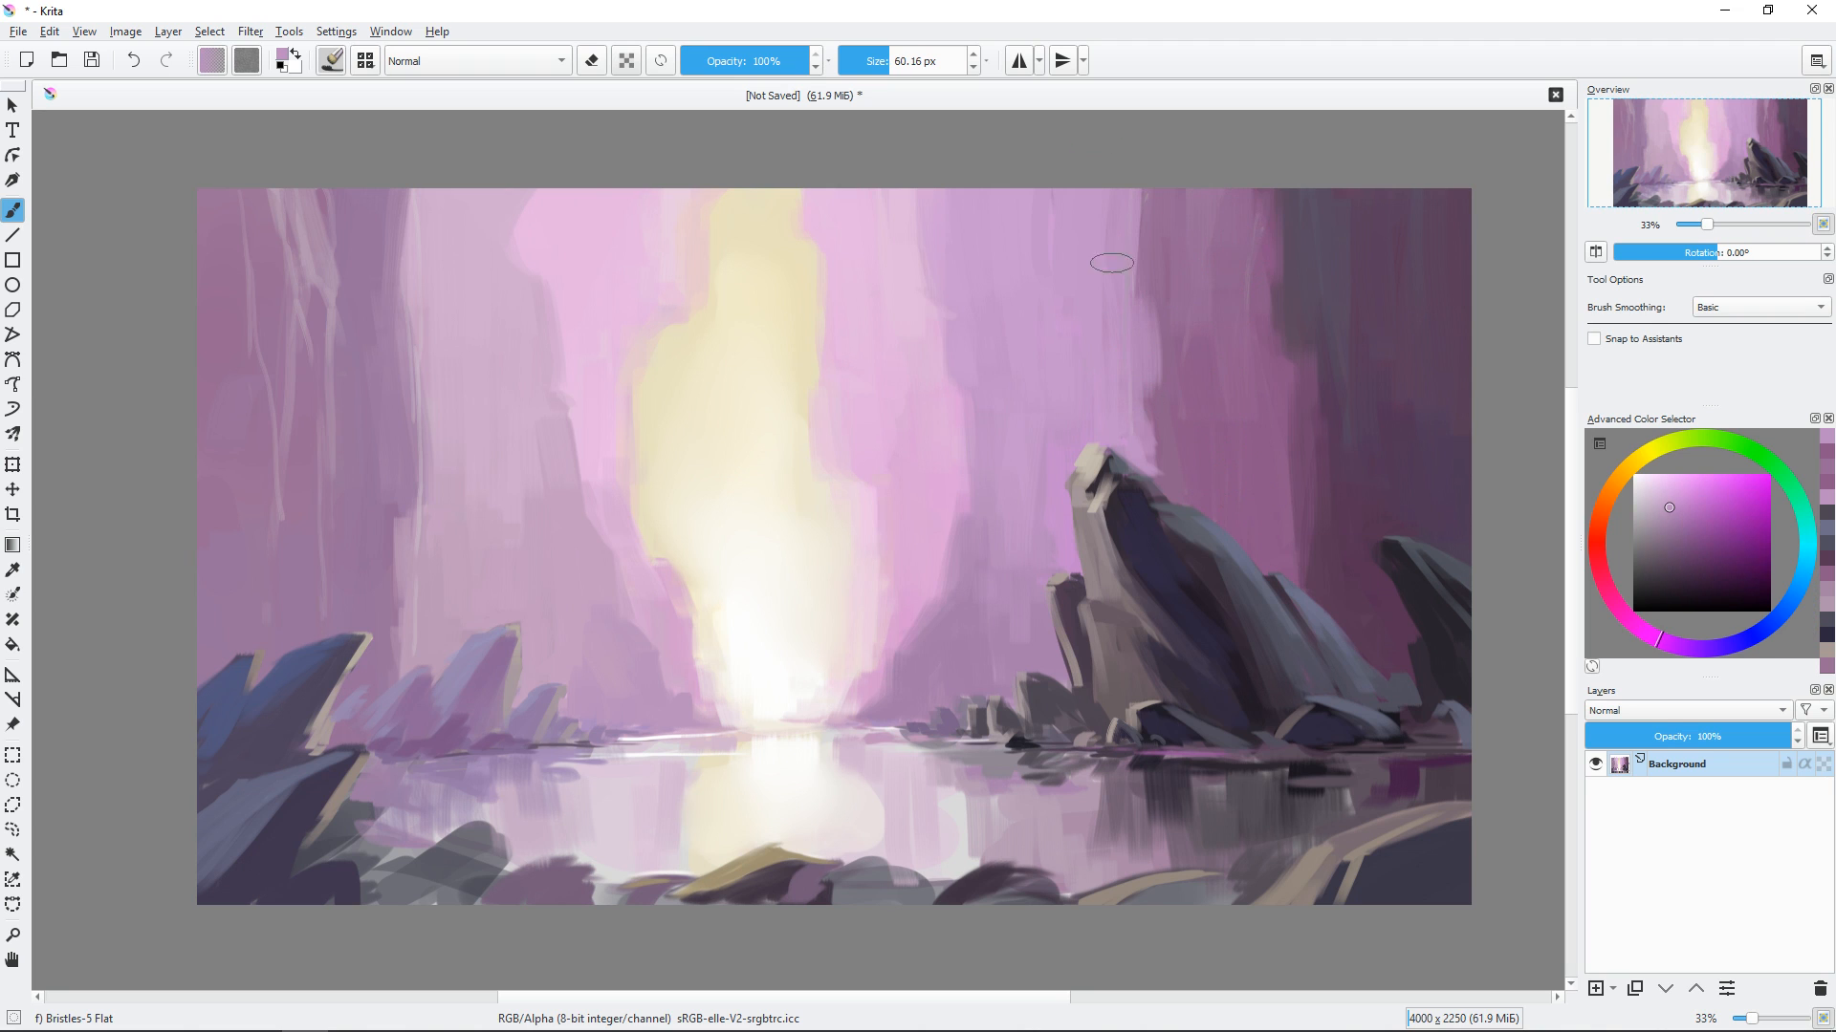
Paint over the left wall's pale streaks with sampled mauve.
ctrl+click(348, 532)
mouse_move(292, 435)
mouse_down()
mouse_move(307, 185)
mouse_move(321, 559)
mouse_up()
drag(1020, 589, 1052, 572)
Clean up the left wall's inner edge with vertical strokes of sampled pinkish mauve.
ctrl+click(483, 536)
drag(457, 497, 463, 546)
drag(469, 383, 461, 478)
mouse_move(967, 636)
mouse_down()
mouse_move(932, 616)
mouse_move(942, 575)
mouse_up()
ctrl+click(454, 574)
drag(432, 540, 433, 614)
drag(959, 777, 959, 748)
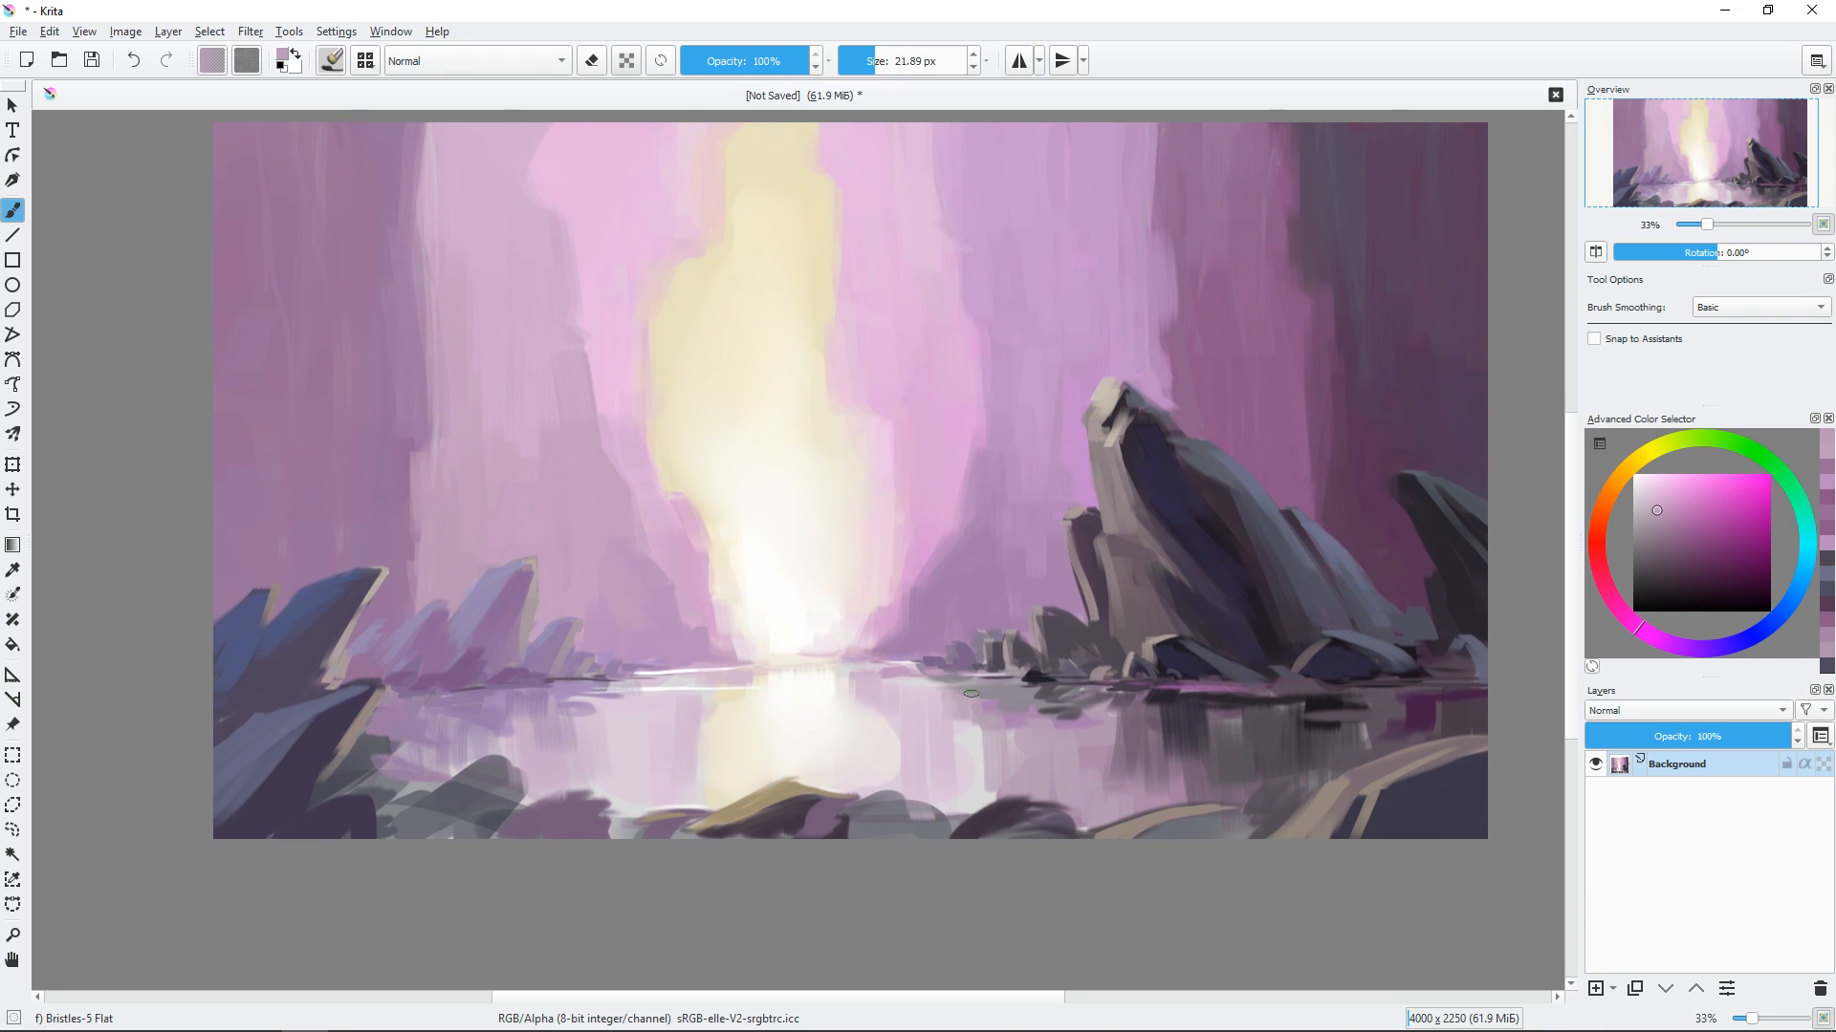
Paint blue-violet strokes along the upper edges of the foreground rocks from the picture's centre to its right end.
drag(1239, 738, 1234, 701)
click(1749, 637)
drag(1700, 558, 1682, 550)
shift+drag(1118, 772, 1088, 782)
drag(1047, 770, 1114, 782)
click(1676, 530)
drag(1251, 776, 1216, 790)
drag(1475, 711, 1478, 745)
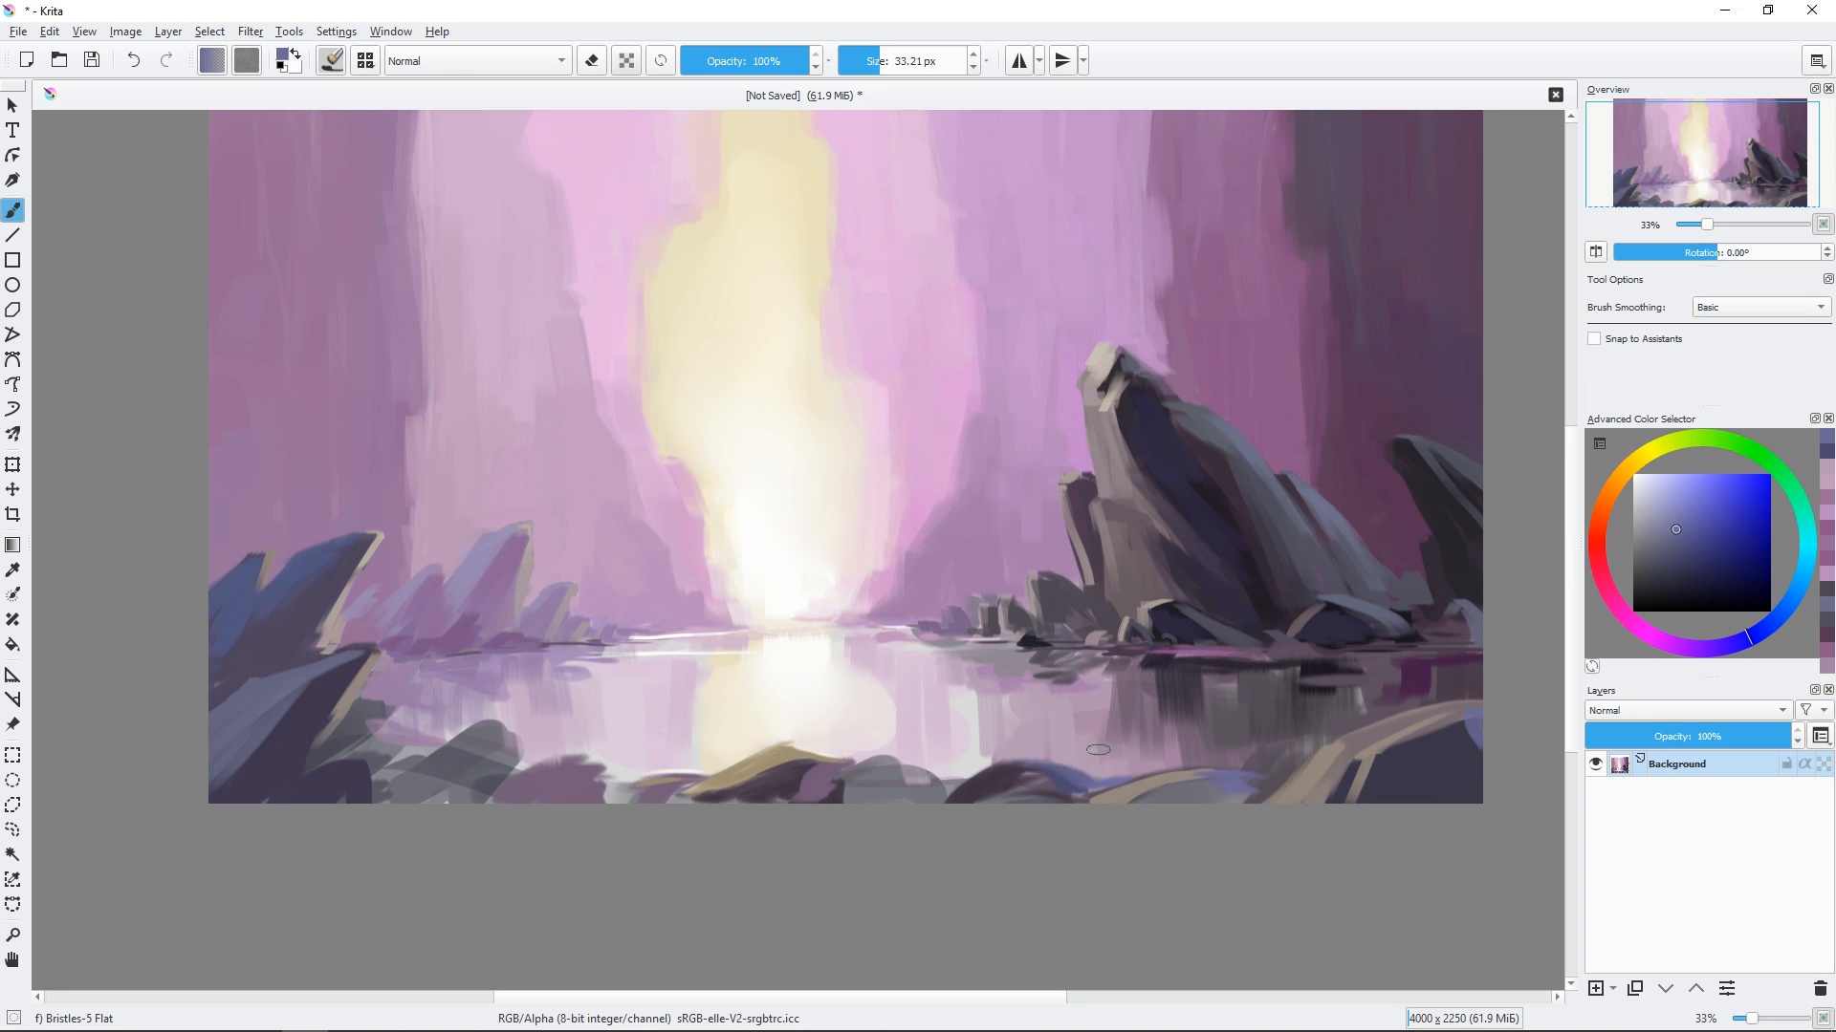
drag(1092, 767, 1128, 772)
shift+drag(1028, 702, 1024, 702)
drag(906, 764, 954, 780)
Repaint the low foreground rocks at the lower left with light blue-violet top edges and sampled grey and mauve planes.
click(1671, 513)
mouse_move(574, 762)
mouse_down()
mouse_move(485, 802)
mouse_move(384, 794)
mouse_up()
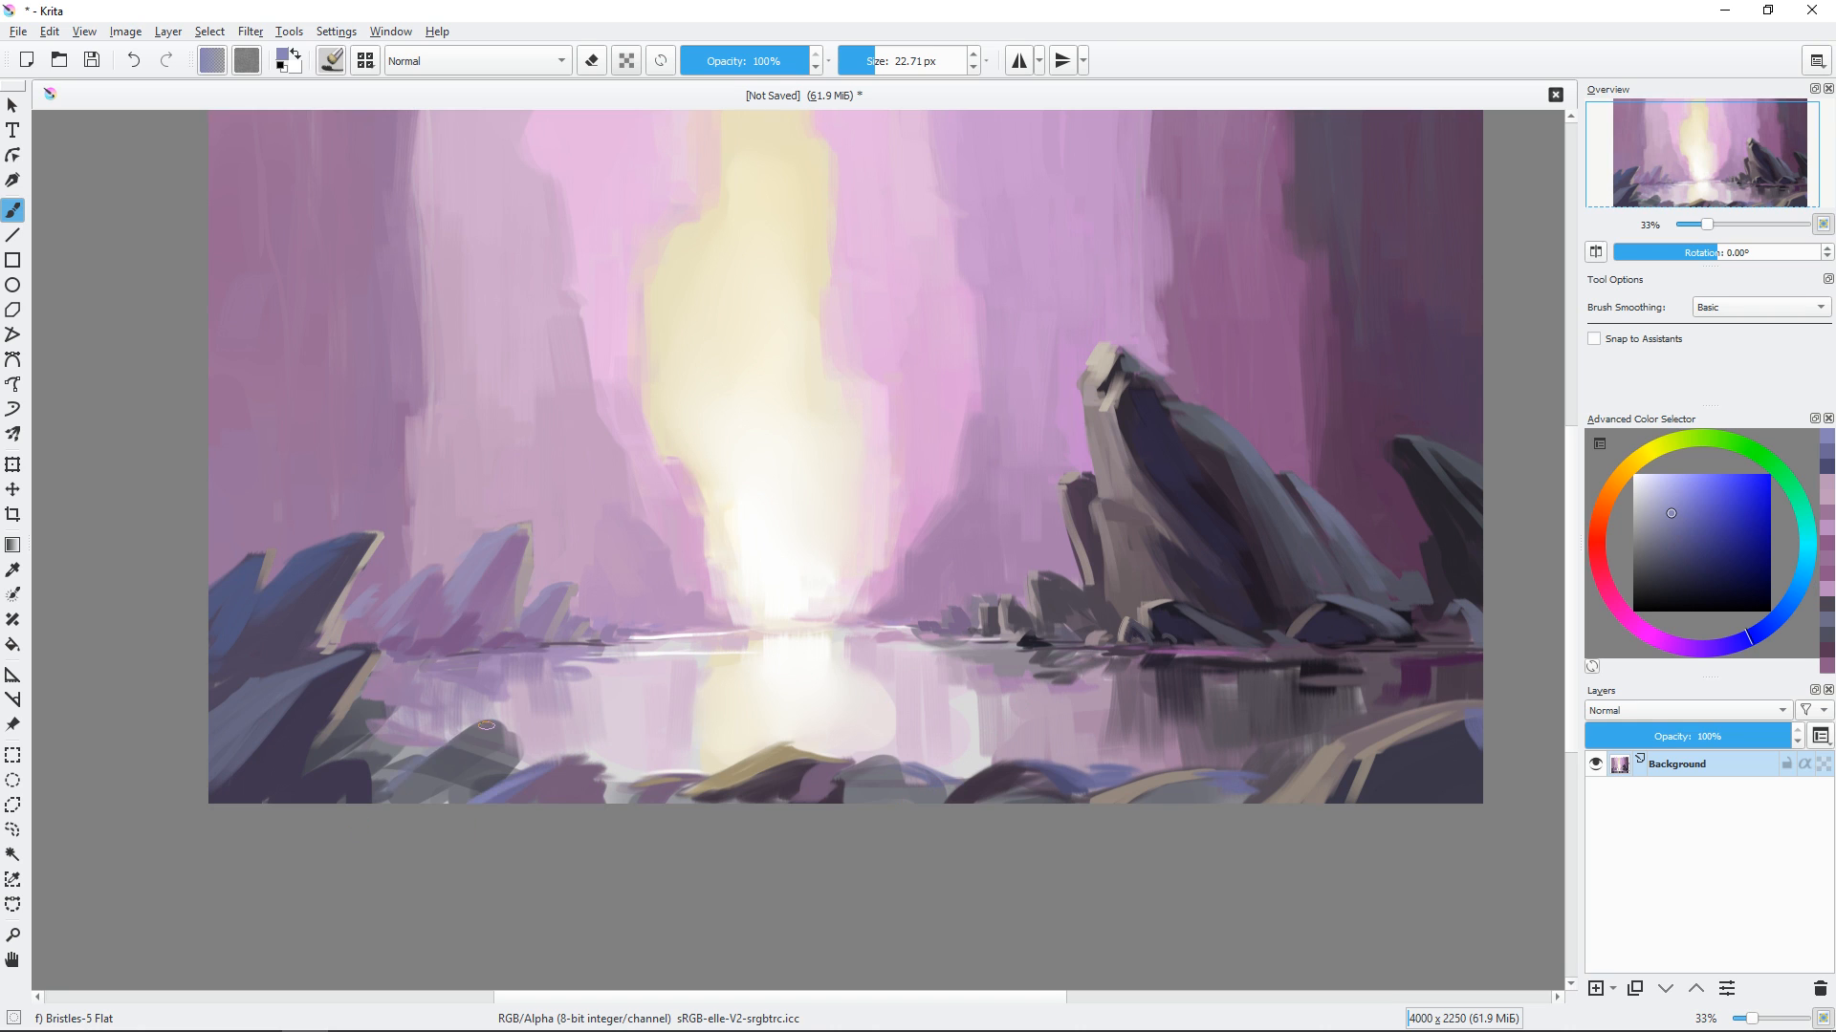
drag(487, 727, 400, 784)
ctrl+click(488, 744)
mouse_move(491, 736)
shift+mouse_down()
mouse_move(508, 736)
mouse_move(432, 791)
mouse_move(519, 742)
mouse_move(484, 786)
shift+mouse_up()
ctrl+click(541, 734)
ctrl+click(495, 757)
ctrl+click(592, 772)
drag(593, 771, 596, 795)
Refine the small grey rock beside the large left foreground rock with sampled dark grey and beige edge strokes.
ctrl+click(371, 719)
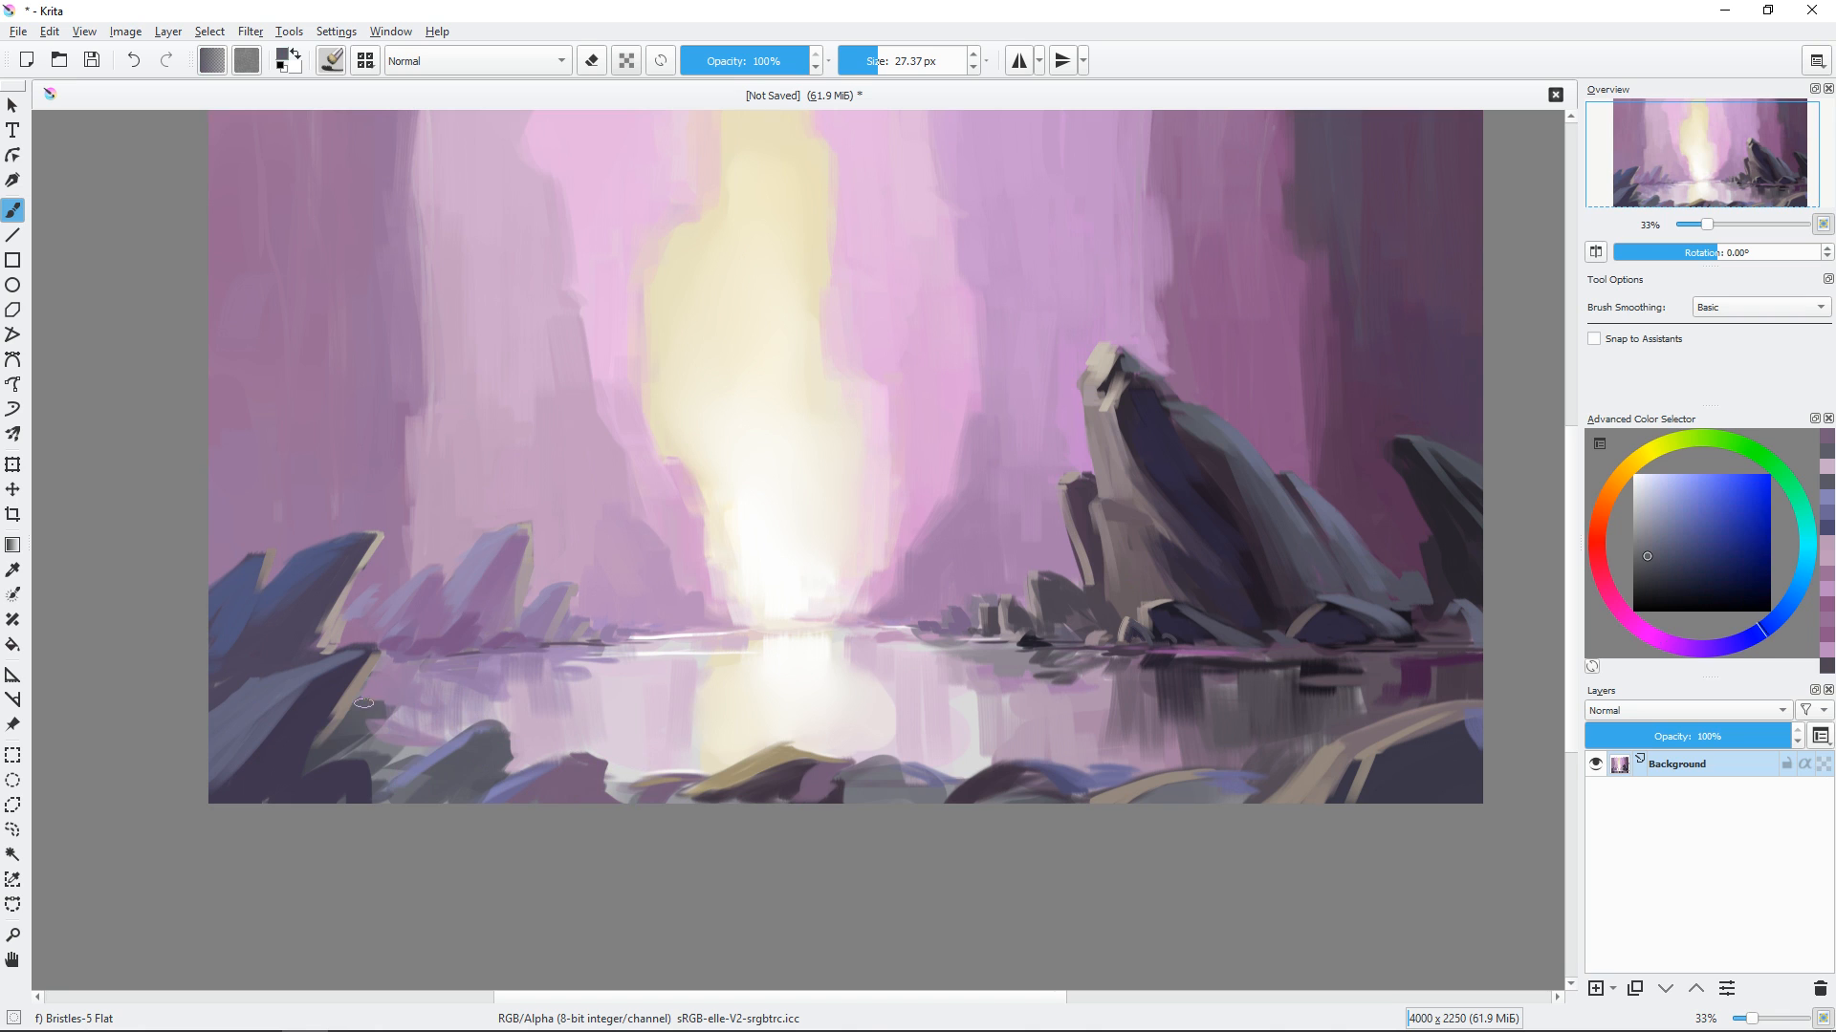
drag(381, 722, 327, 755)
mouse_move(373, 698)
mouse_down()
mouse_move(394, 736)
mouse_move(367, 751)
mouse_up()
ctrl+click(374, 546)
shift+drag(407, 553, 398, 554)
drag(399, 696, 396, 731)
ctrl+click(414, 705)
Soften both sides of the central light shaft with broad vertical strokes of sampled cream and pink.
drag(1058, 593, 1040, 669)
shift+drag(855, 178, 872, 179)
ctrl+click(775, 205)
drag(811, 177, 817, 431)
ctrl+click(837, 378)
ctrl+click(714, 308)
drag(706, 177, 656, 411)
Blend the pink wall area beside the light shaft with vertical strokes of sampled pinkish lilac.
ctrl+click(511, 292)
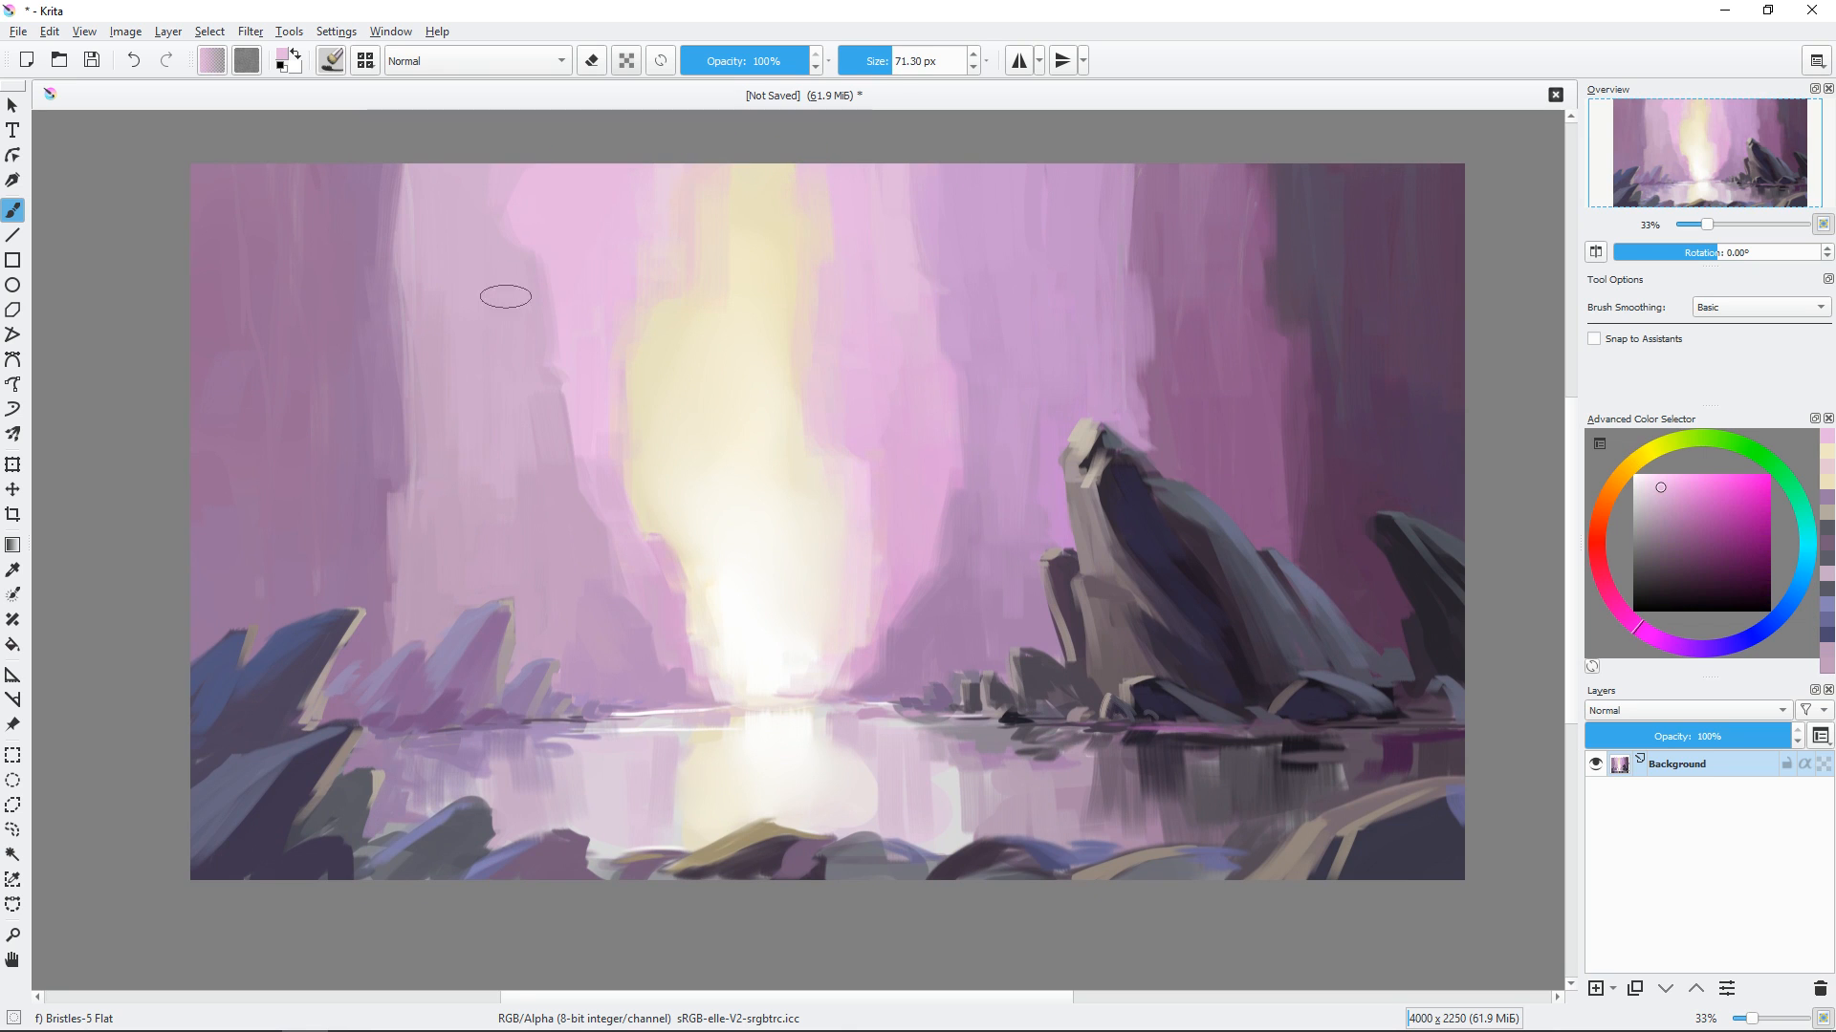
drag(942, 191, 950, 344)
drag(988, 601, 1005, 593)
shift+drag(881, 594, 900, 525)
shift+drag(884, 362, 879, 361)
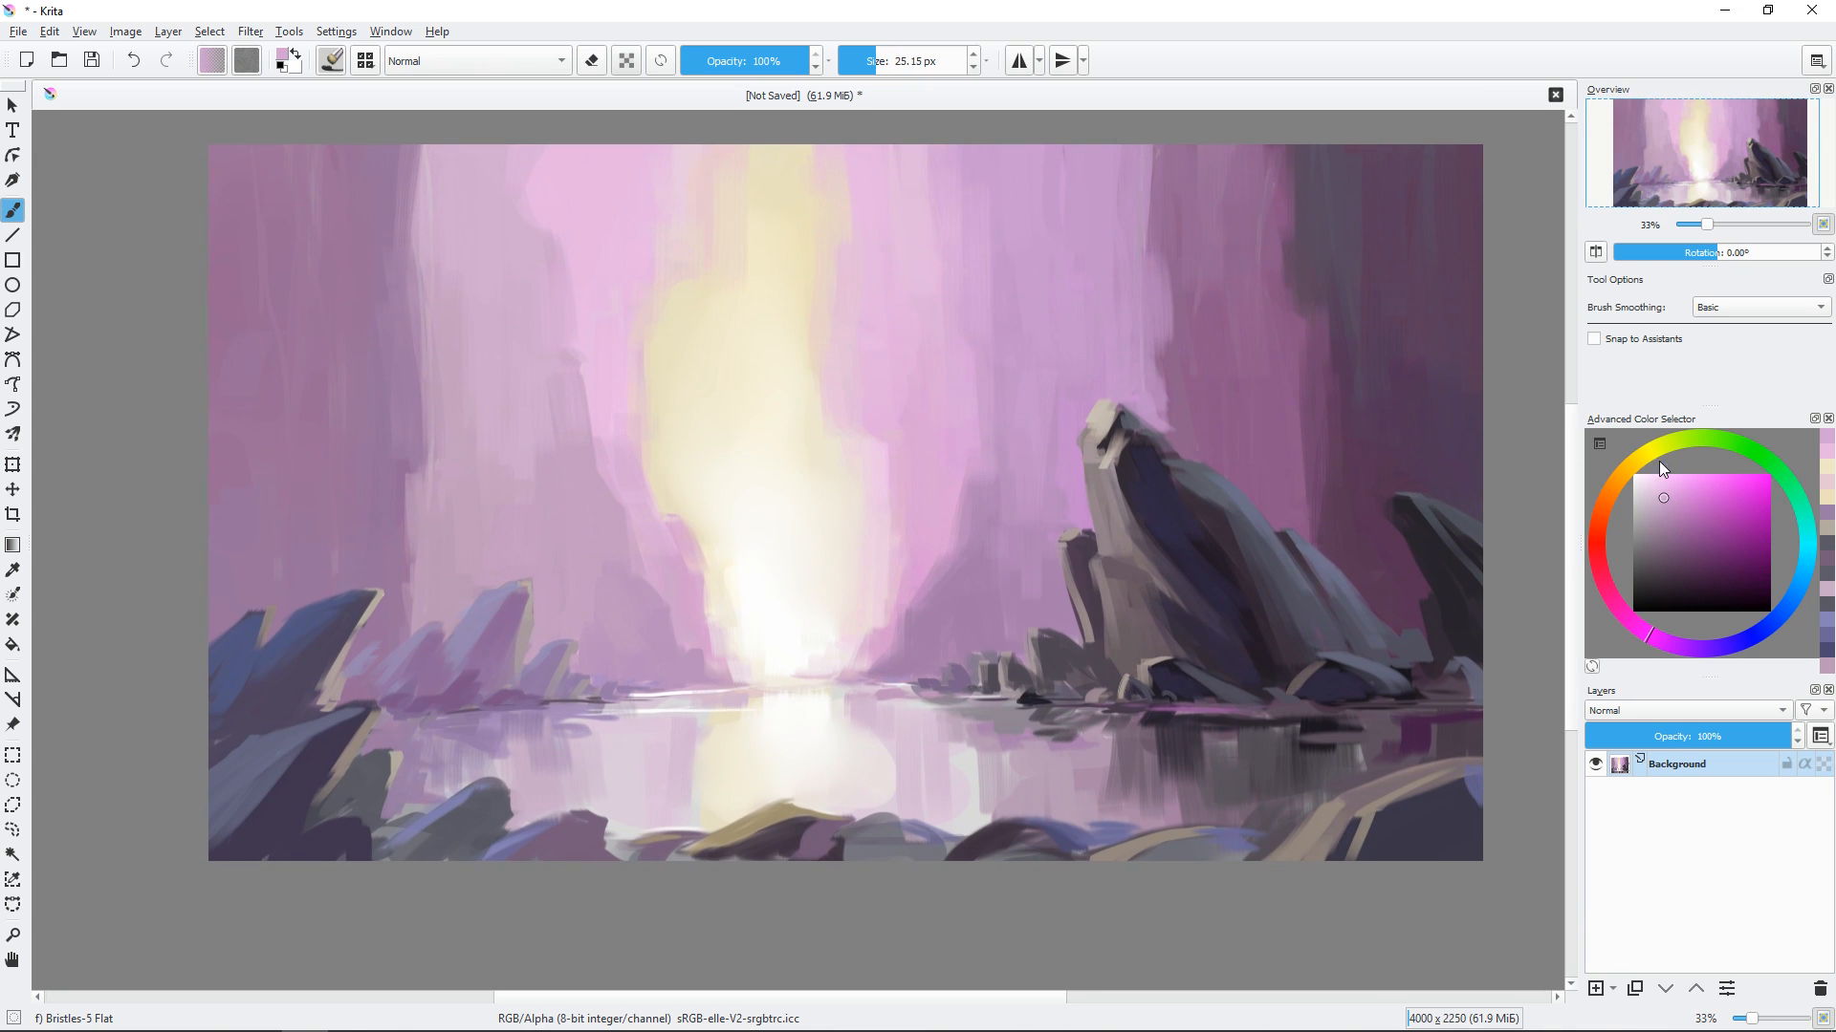
Dab red flower spots along the foreground rocks, switching to the Bristles-2 Flat Rough brush.
click(1661, 528)
click(1728, 504)
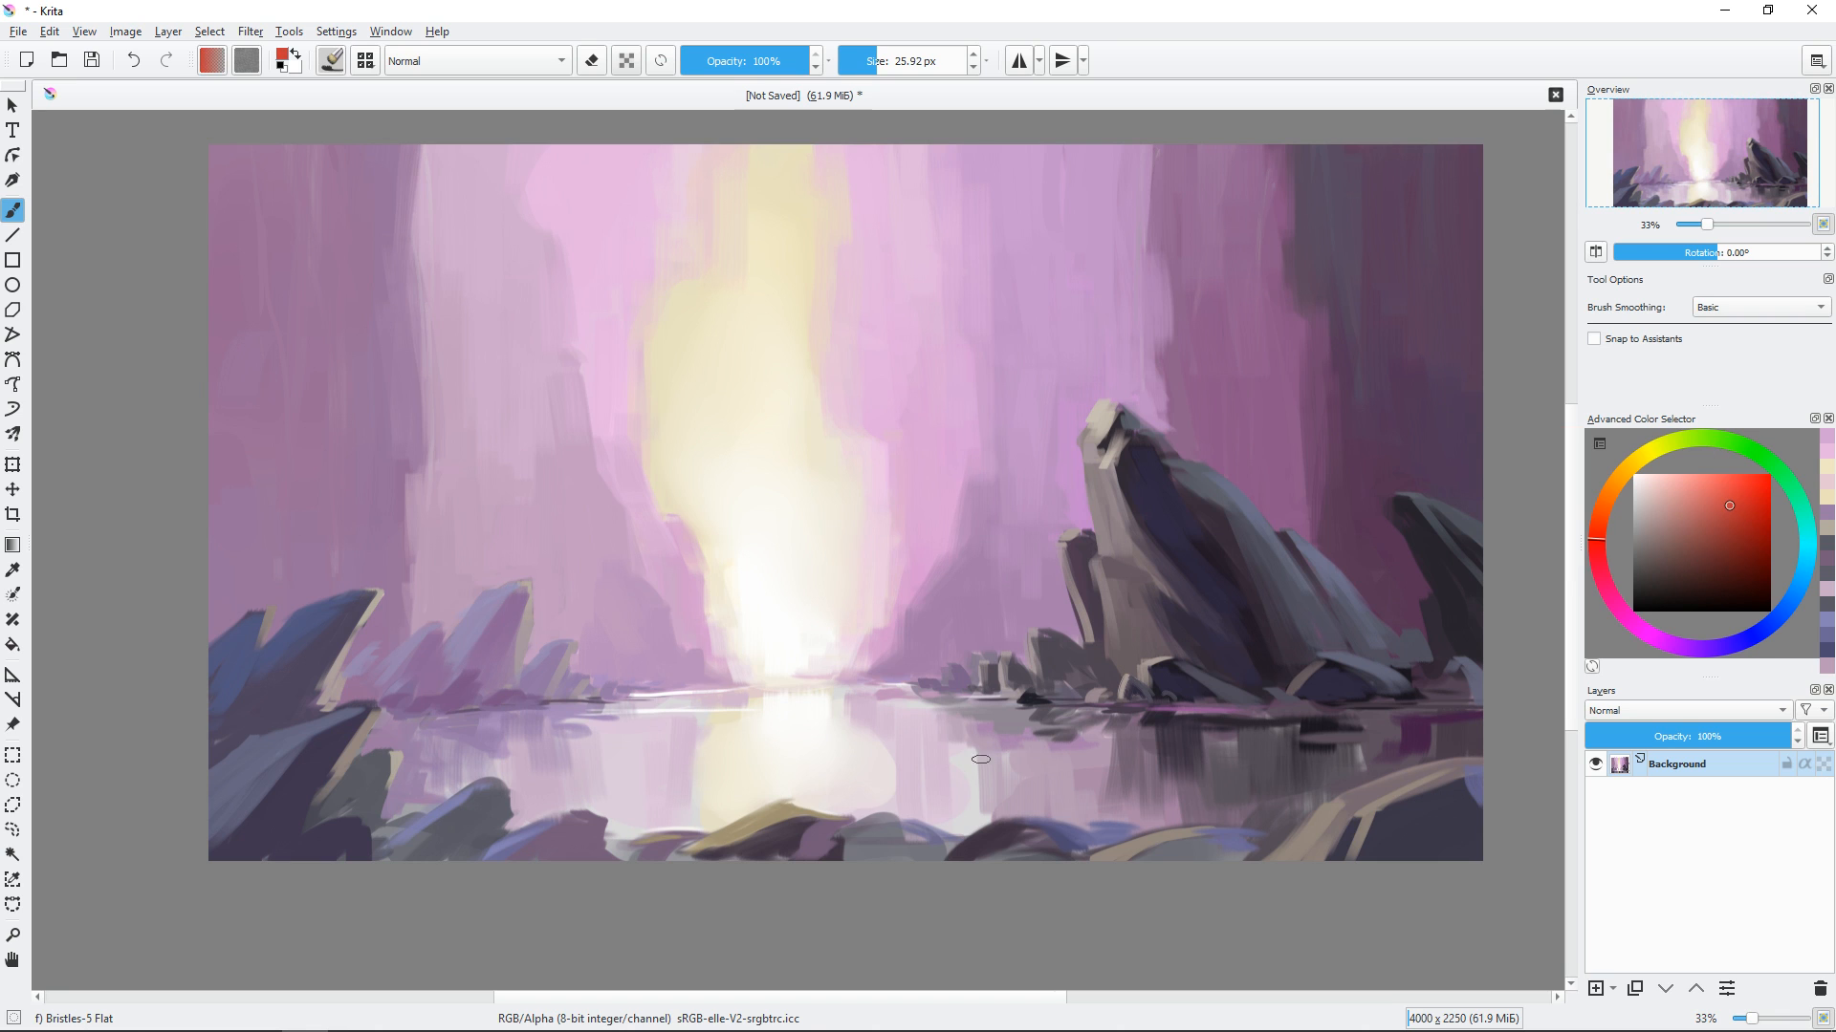
drag(942, 849, 916, 841)
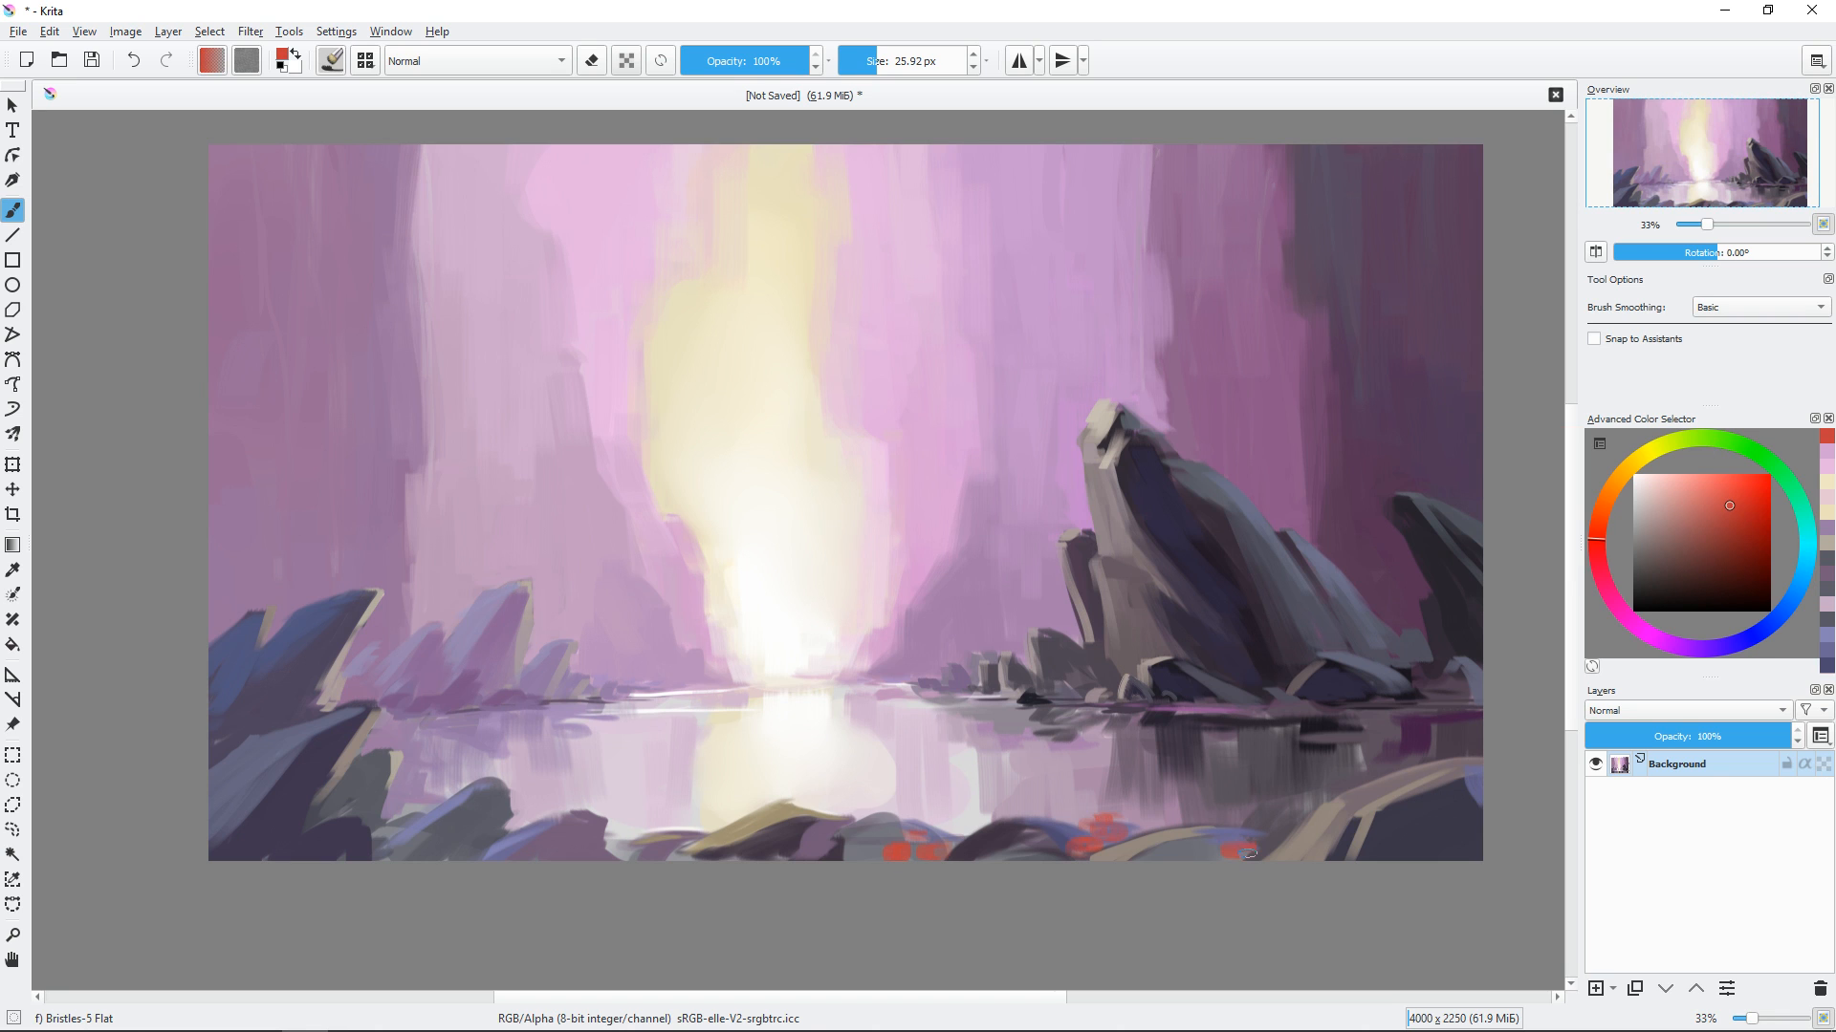
right_click(1019, 706)
click(1044, 813)
drag(655, 857, 668, 854)
drag(1313, 850, 1330, 855)
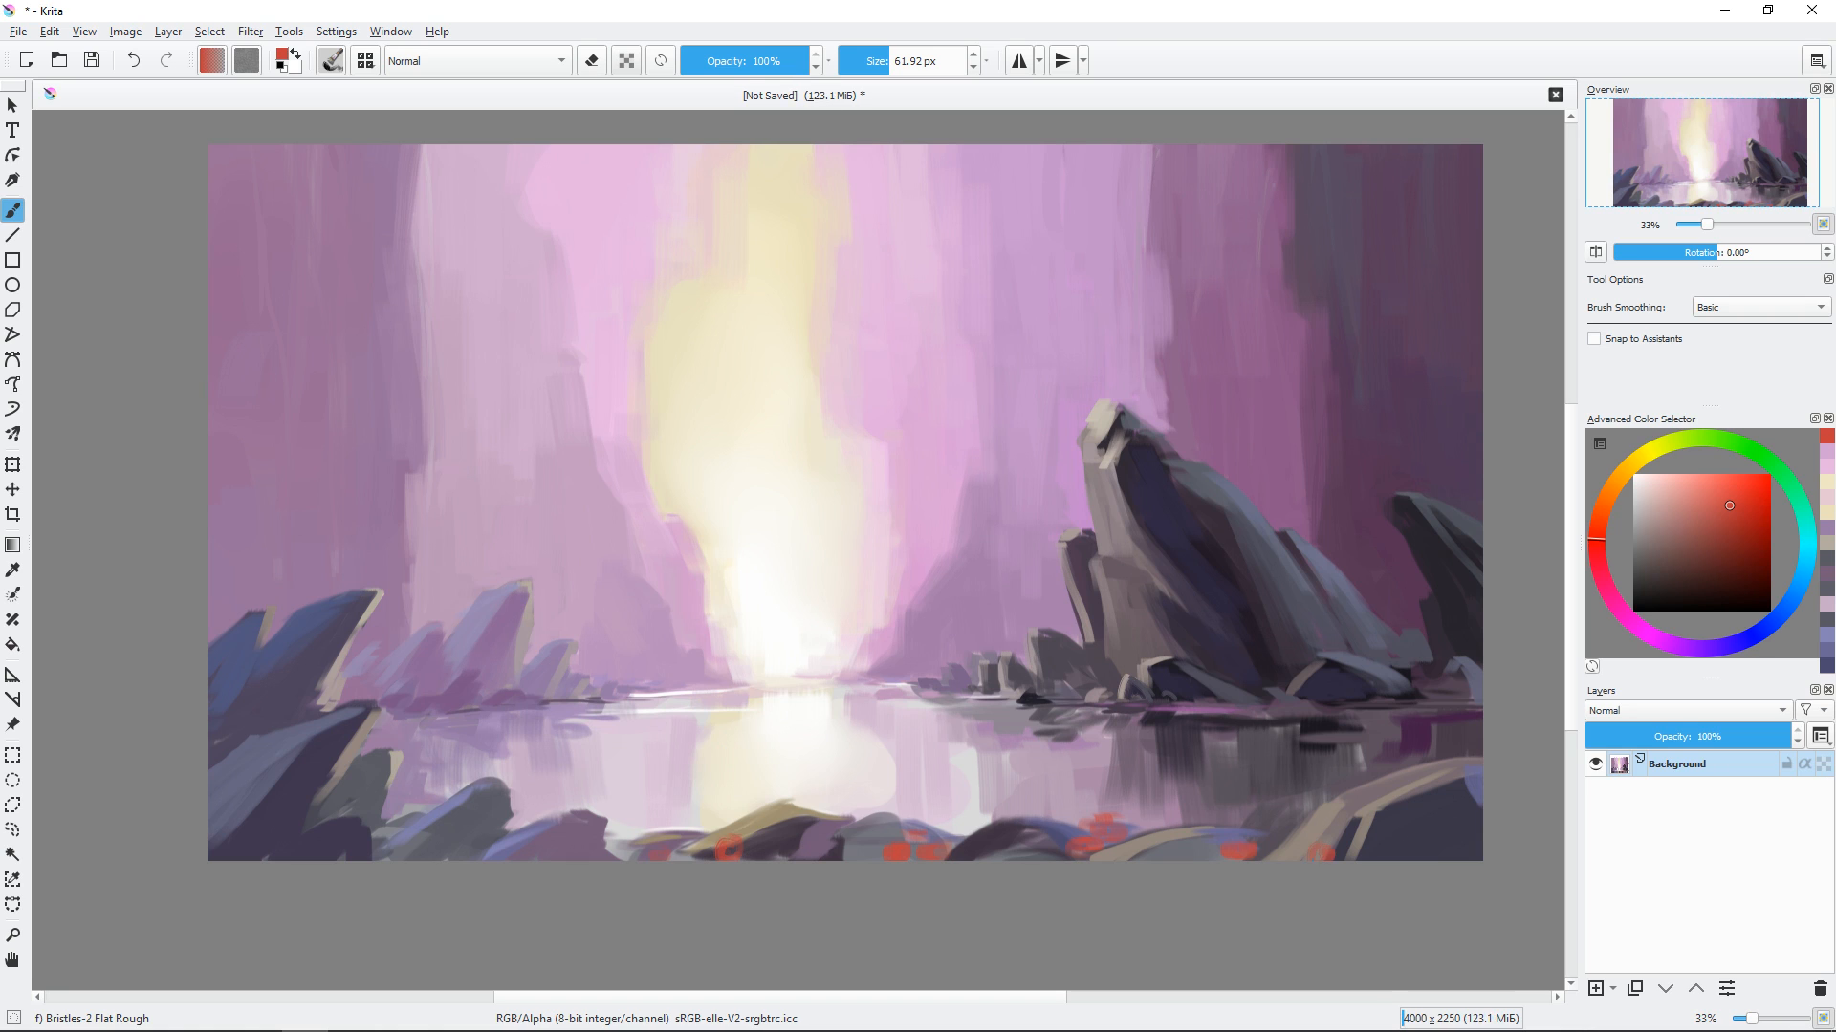
Dab more red flowers along the right shoreline below the large rock and on the foreground rocks.
drag(1344, 701, 1355, 699)
click(1431, 701)
click(1457, 710)
click(1270, 829)
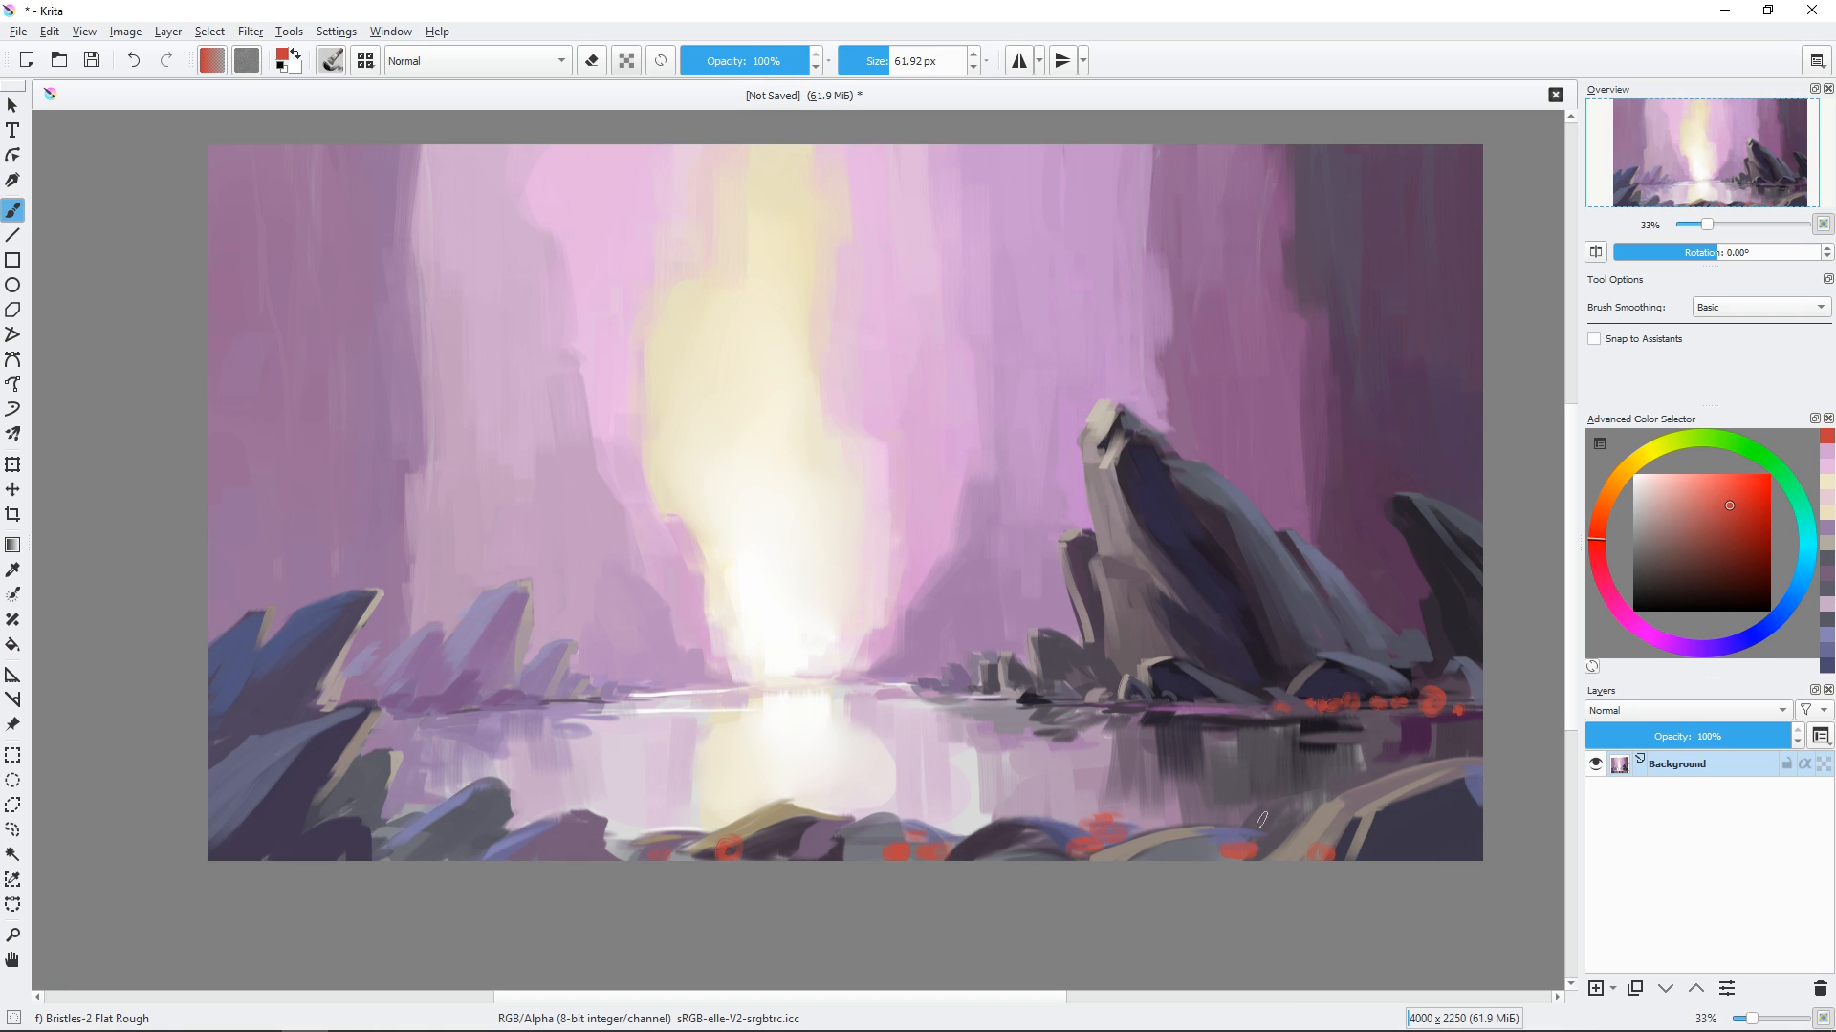
drag(618, 863, 622, 847)
drag(570, 854, 560, 859)
Add lighter salmon strokes to the red flowers on the foreground rocks.
drag(1718, 498, 1710, 474)
drag(1128, 668, 1115, 668)
mouse_move(891, 847)
mouse_down()
mouse_move(895, 887)
mouse_move(900, 846)
mouse_up()
drag(913, 836, 920, 847)
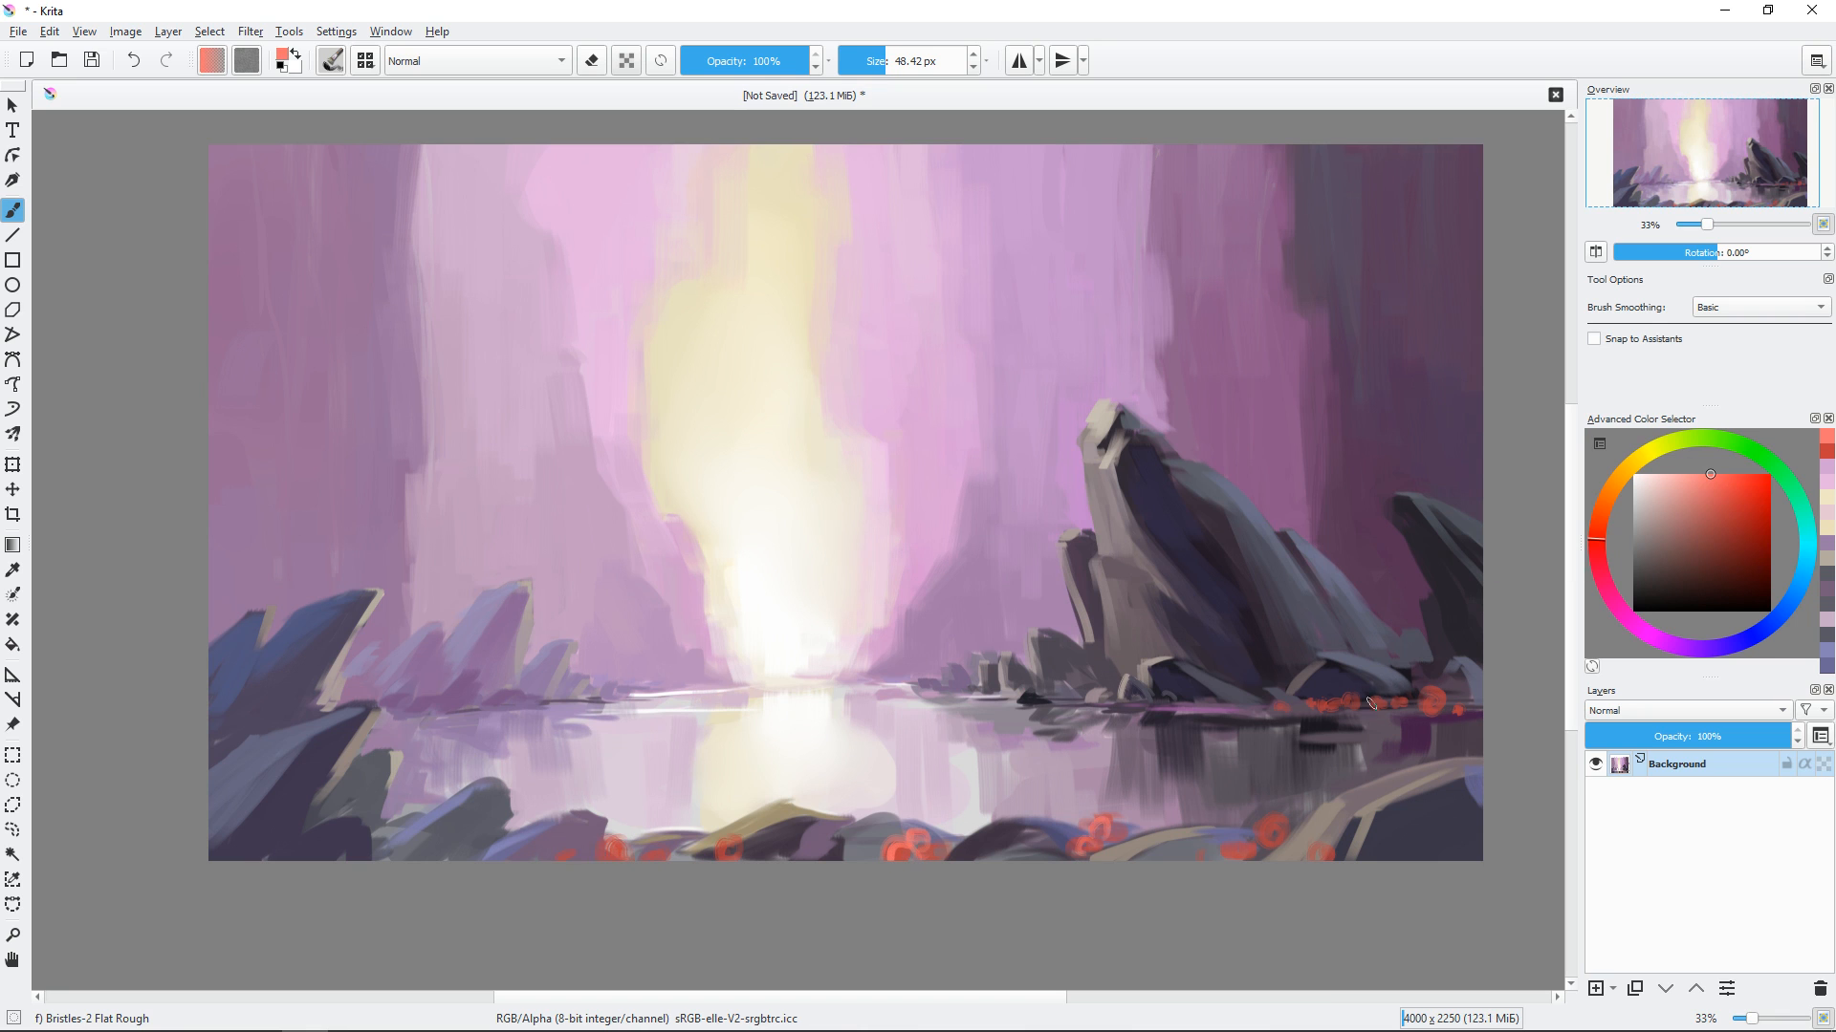
Highlight the central foreground flower cluster with white and pale salmon strokes, adding sampled red dabs beside it.
key(ctrl+plus)
click(1634, 475)
drag(1161, 744, 1164, 514)
mouse_move(975, 760)
mouse_down()
mouse_move(939, 786)
mouse_move(931, 755)
mouse_up()
click(1676, 488)
drag(929, 768, 868, 785)
ctrl+click(956, 772)
drag(1035, 742, 1059, 740)
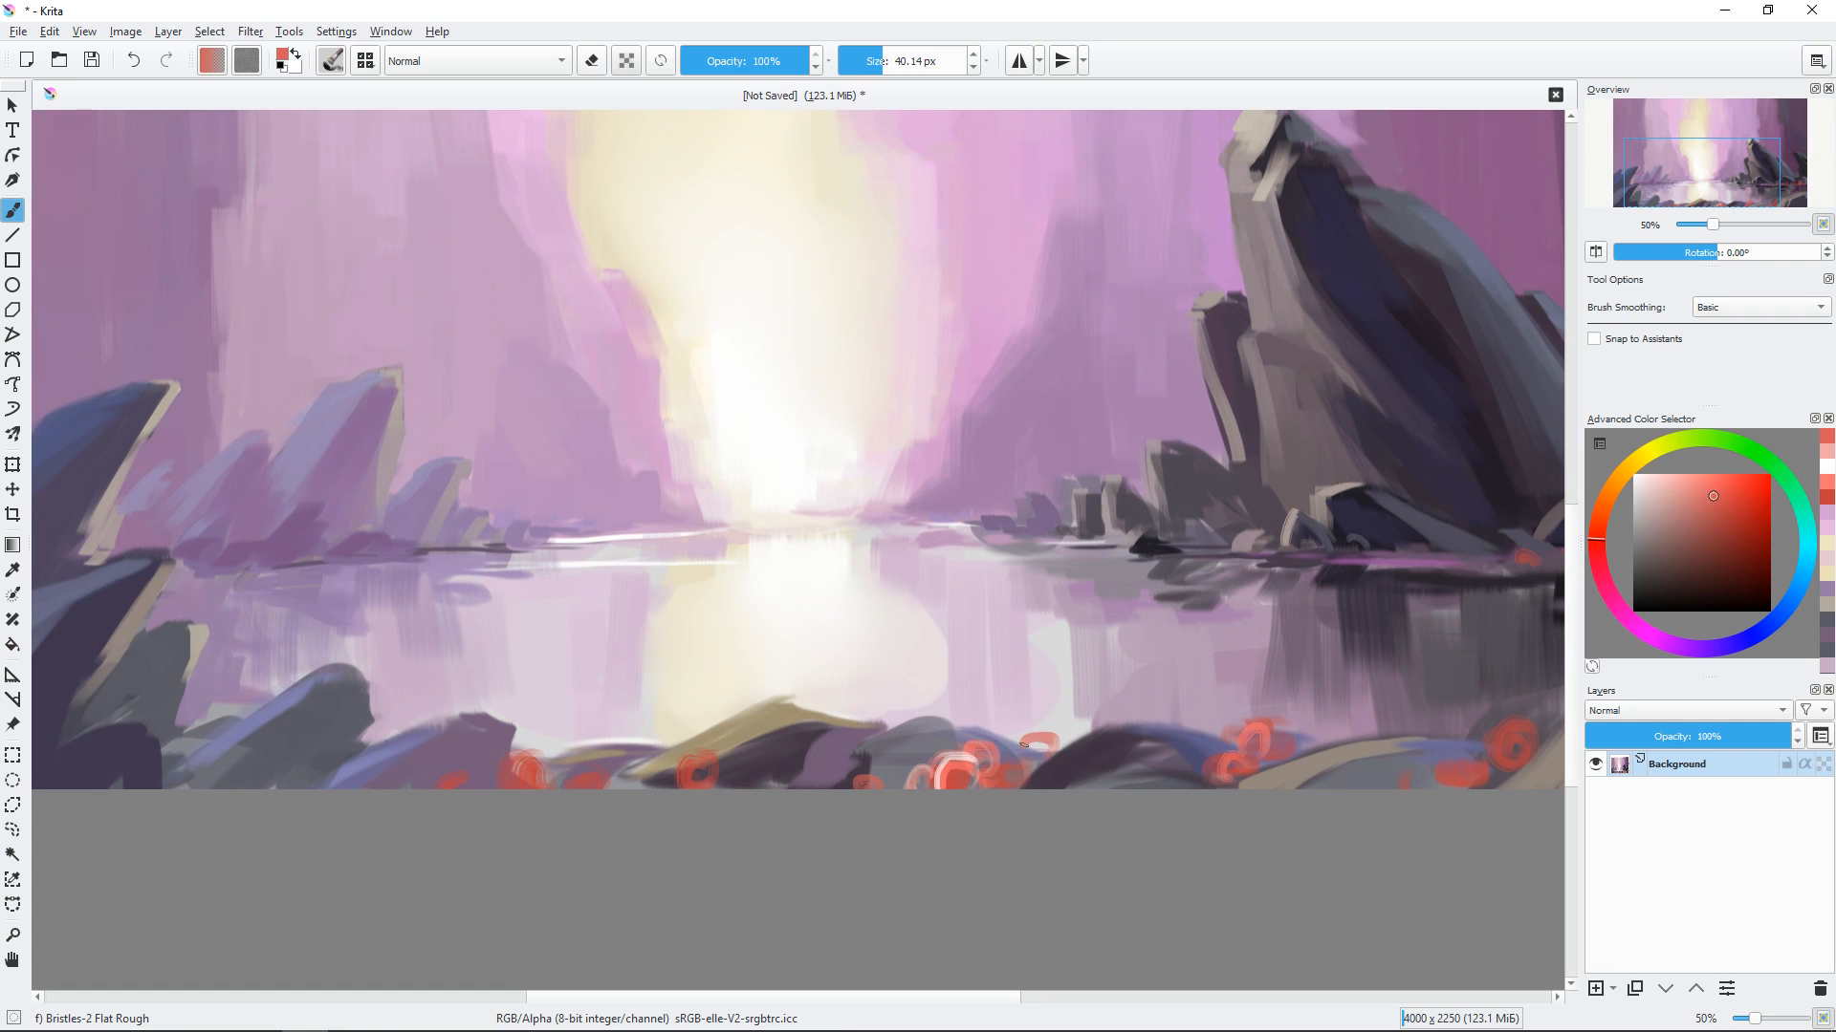
Paint thin red horizontal ripples across the dark rock reflection and place pale salmon flowers floating on them.
drag(1424, 629, 1415, 629)
drag(1423, 629, 1383, 635)
drag(1491, 700, 1243, 694)
drag(1376, 650, 1163, 640)
drag(1391, 628, 1136, 628)
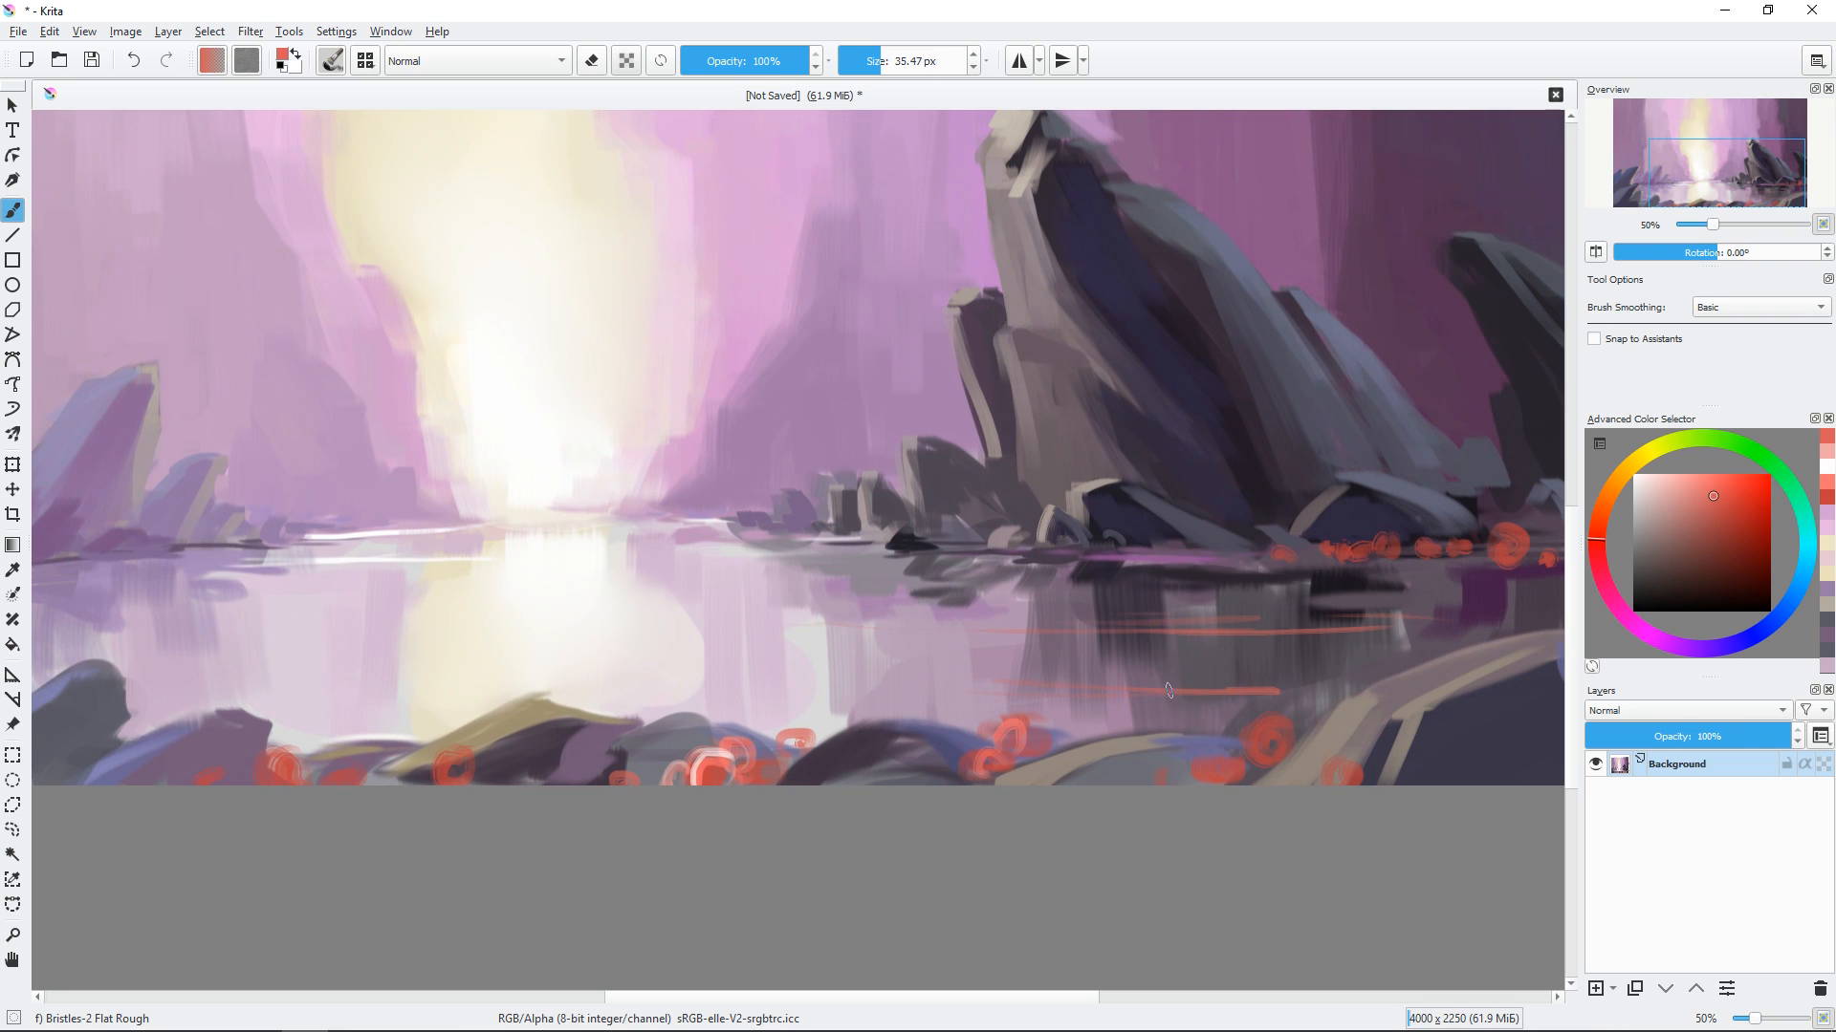
click(1686, 475)
key(ctrl+minus)
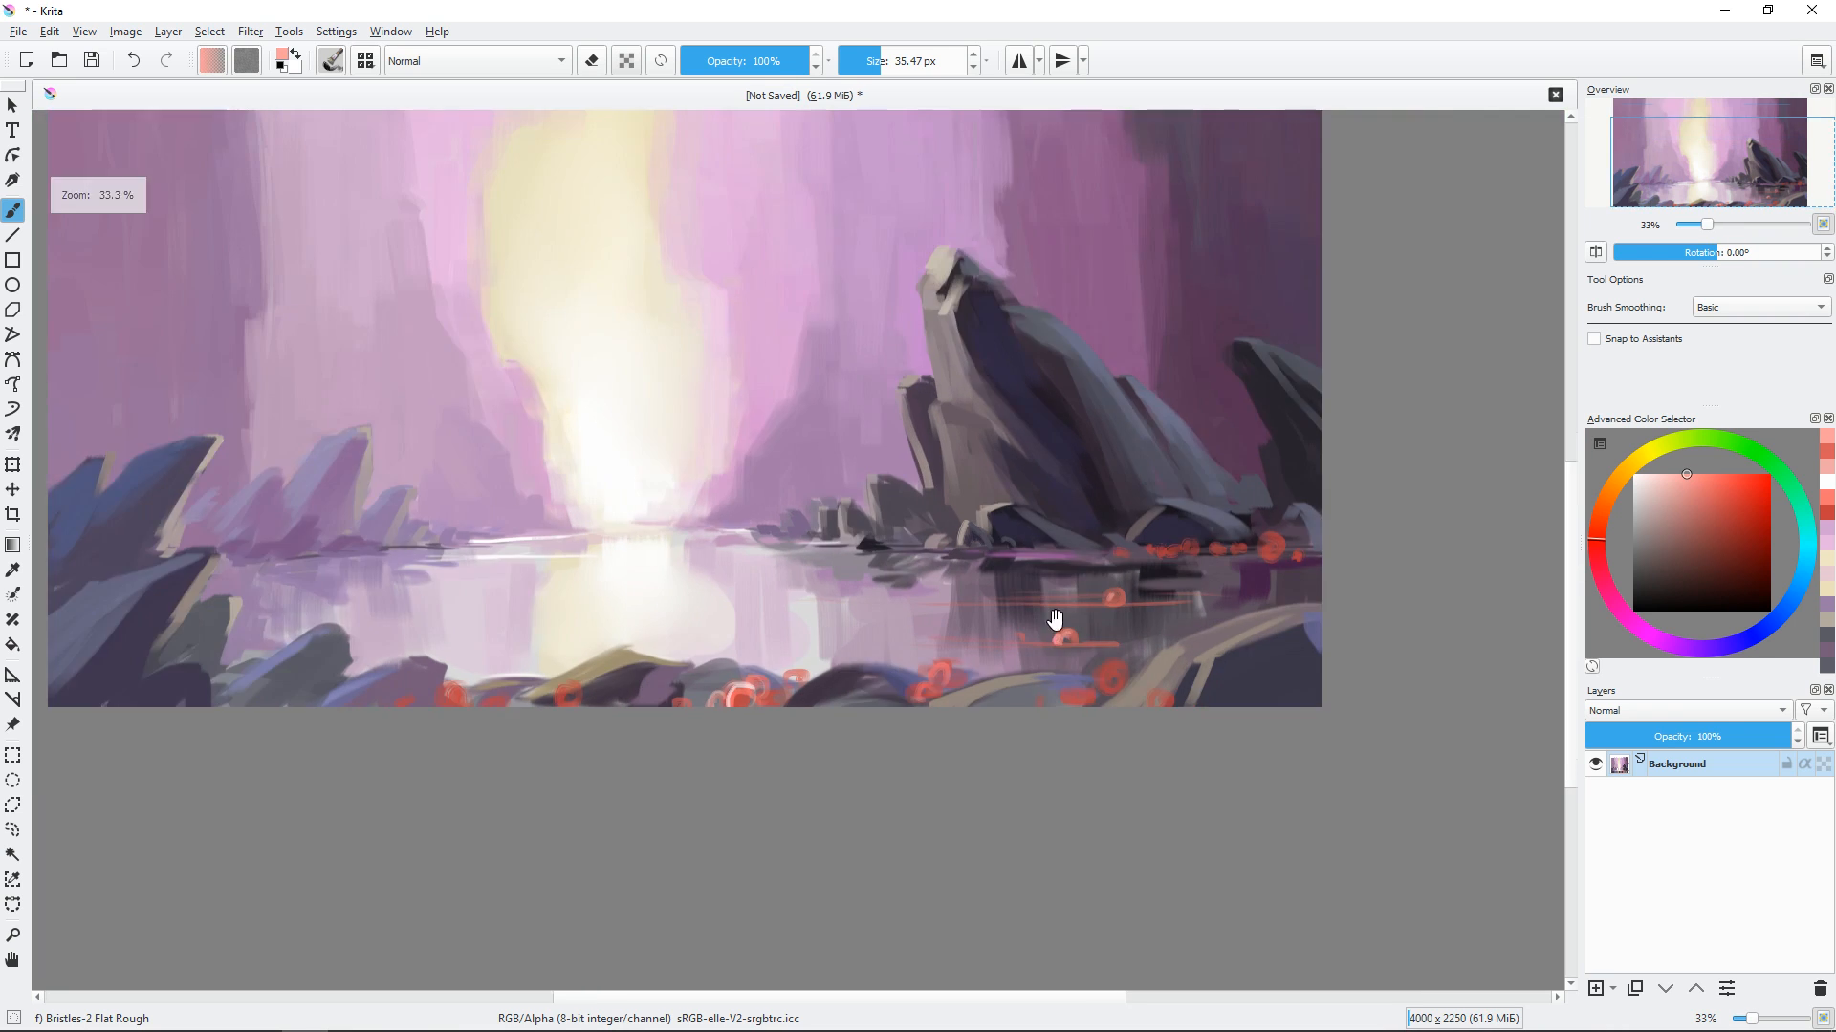
drag(1055, 619, 1181, 728)
Scatter small saturated and darker red flower dots over the base of the large right rock.
ctrl+click(1234, 660)
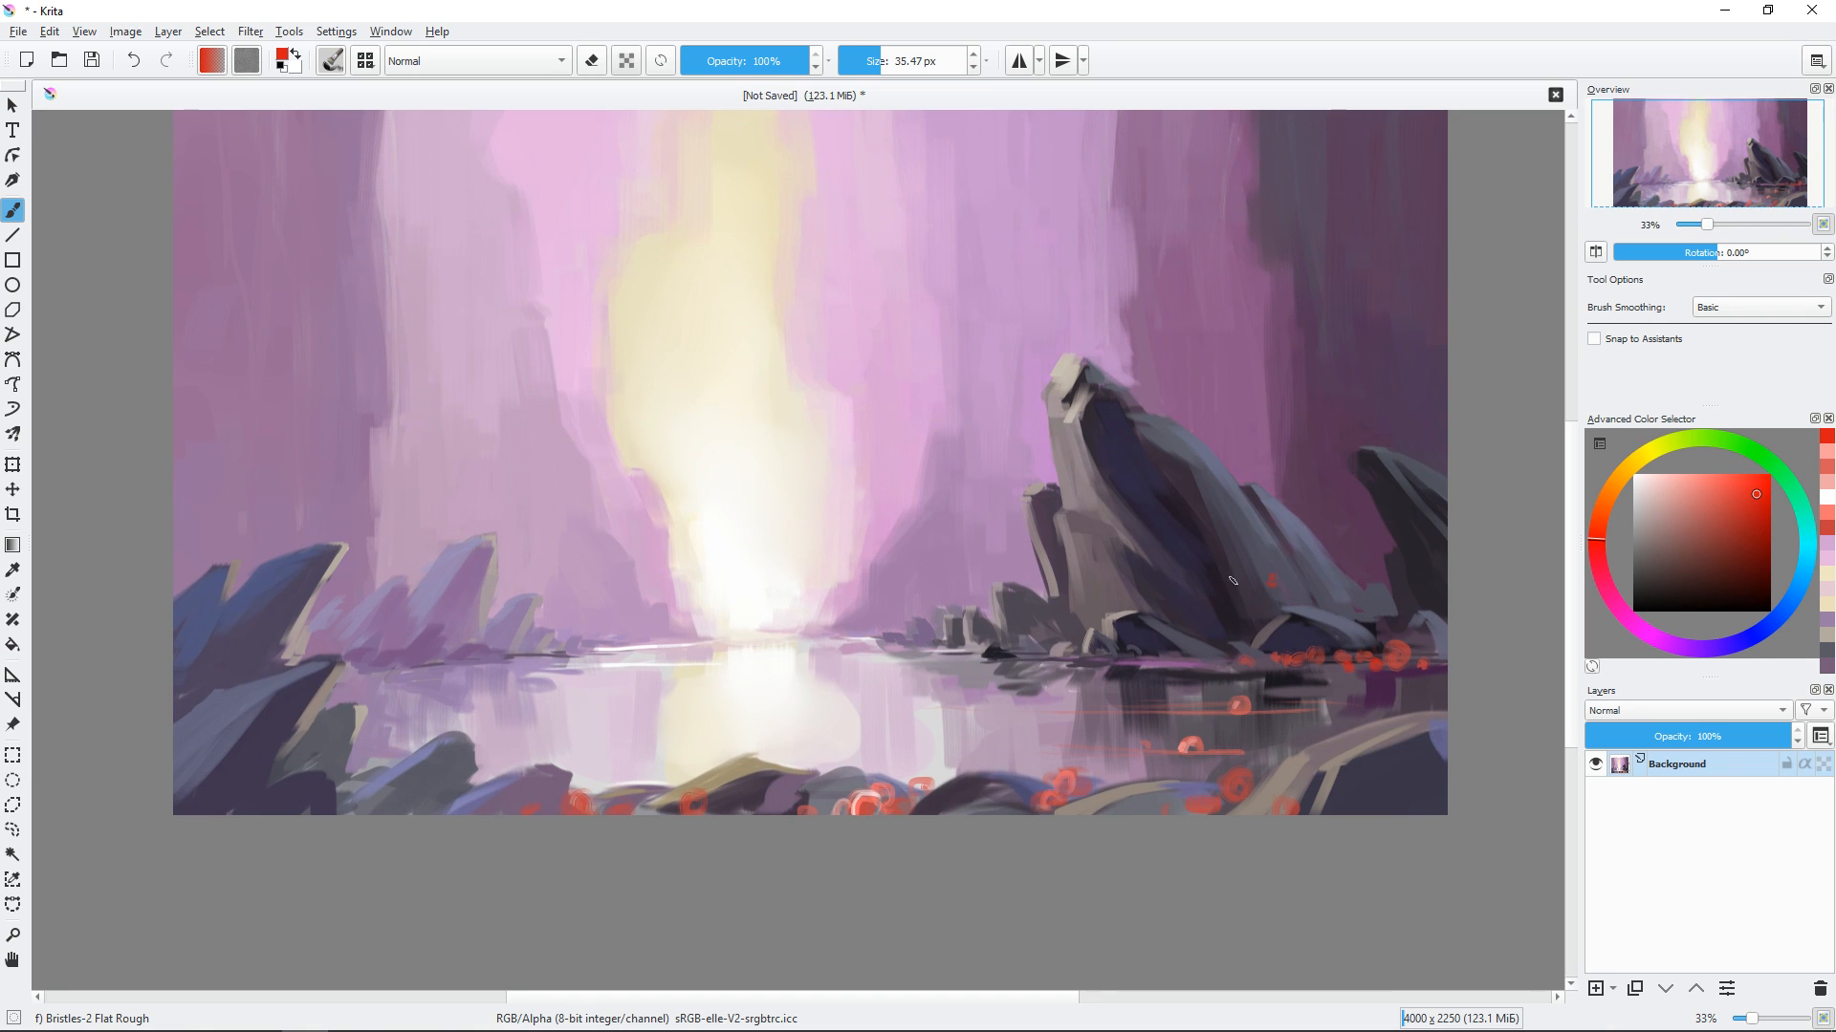
click(1202, 629)
click(1225, 631)
click(1325, 670)
click(1757, 513)
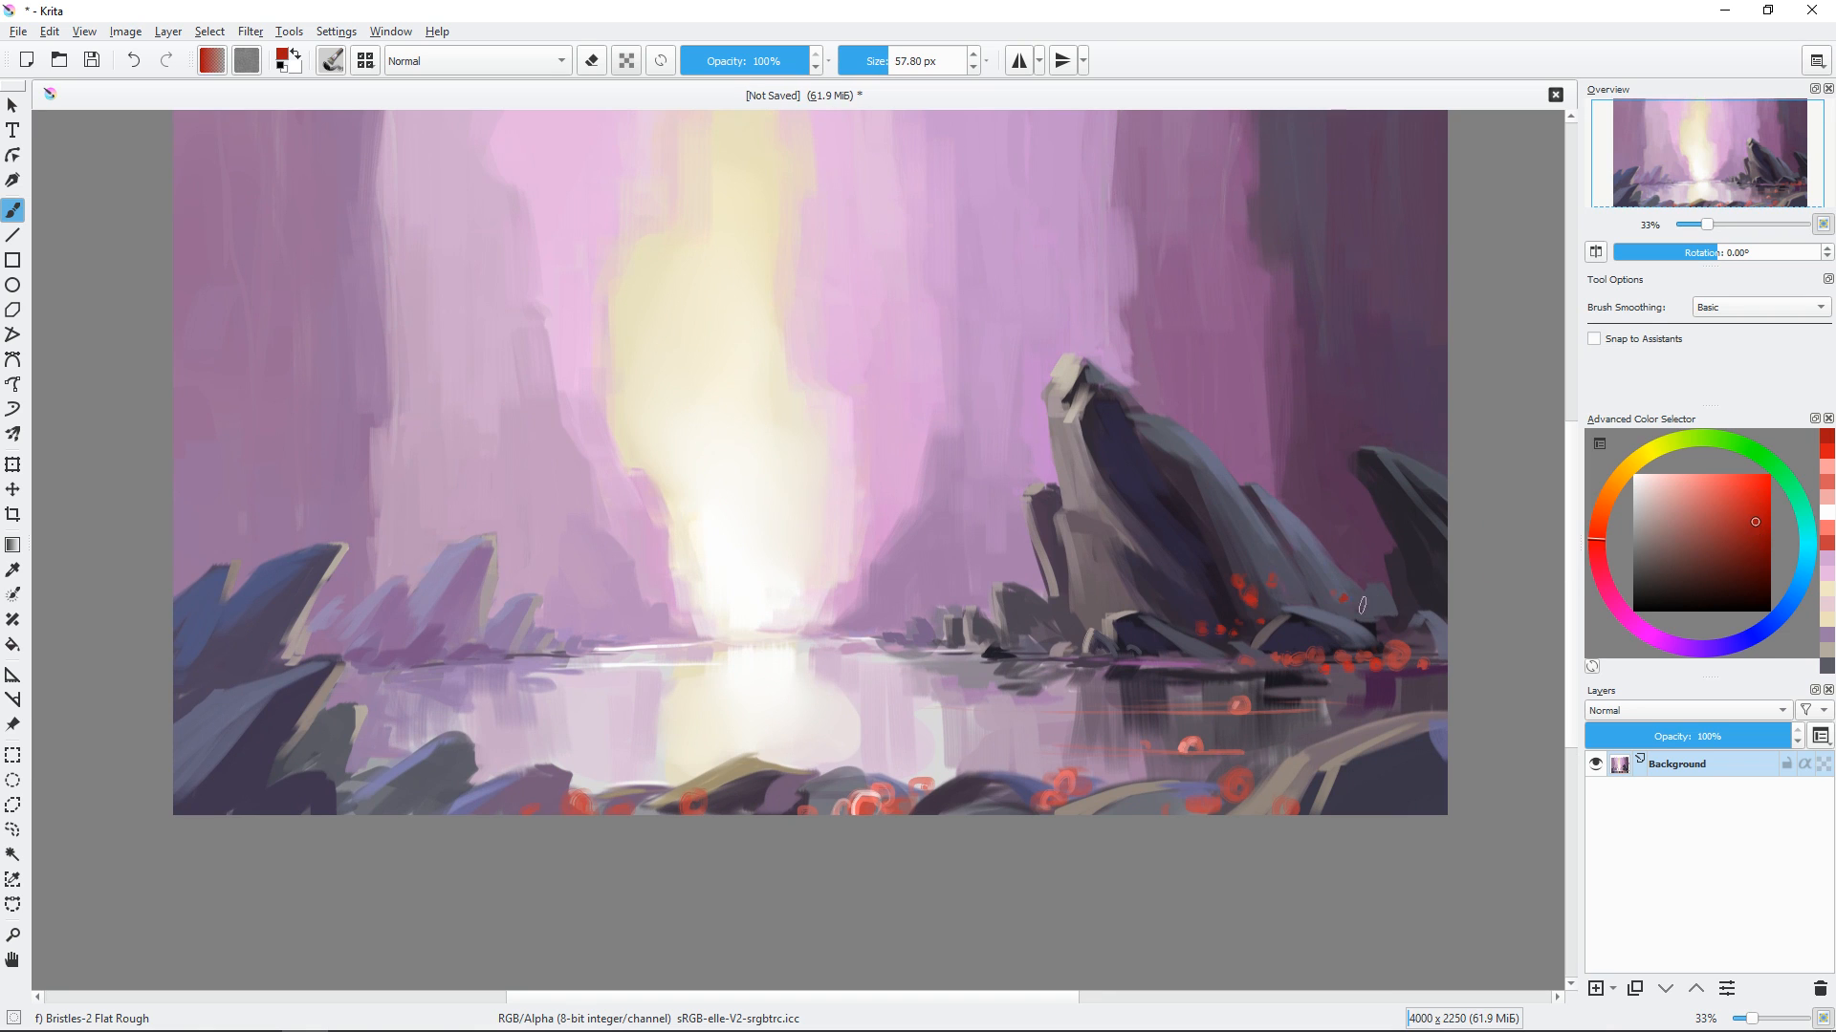
click(1362, 612)
Build up the flowers on the right shoreline and right foreground rocks with bright red and salmon dabs.
click(1734, 474)
drag(1396, 645, 1392, 663)
click(1353, 659)
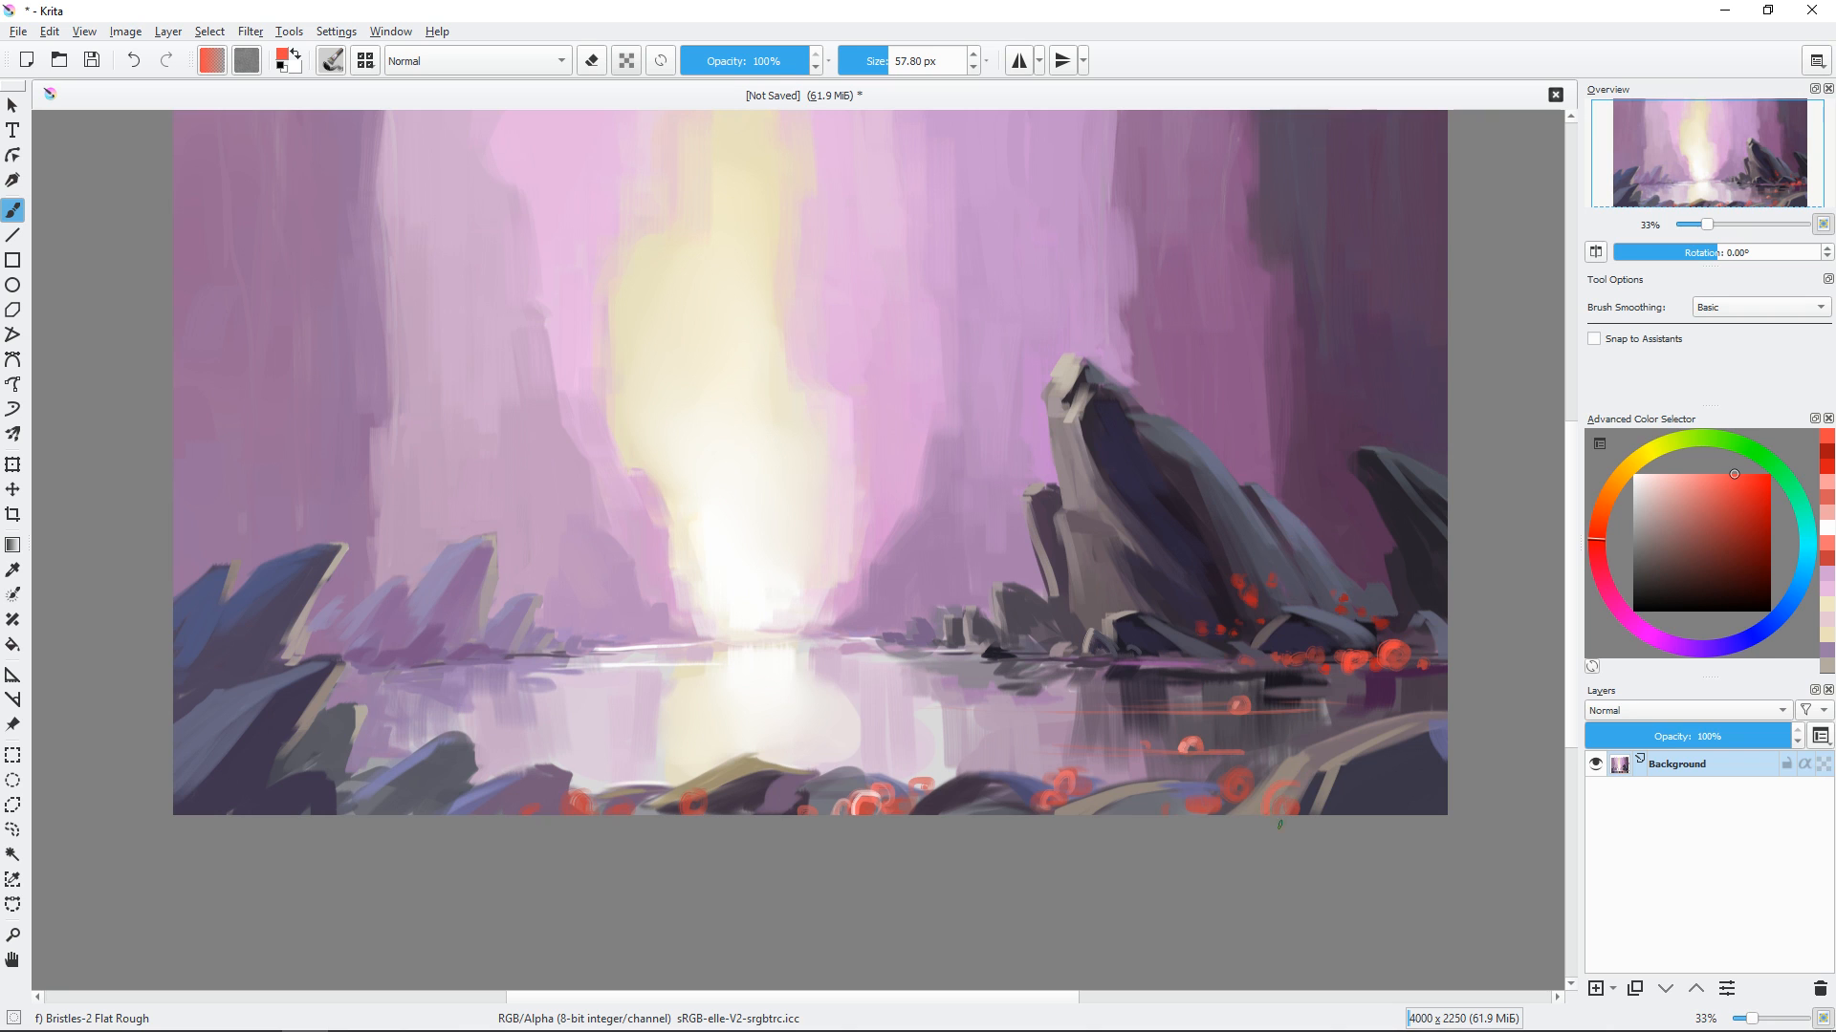
click(1709, 474)
click(1224, 796)
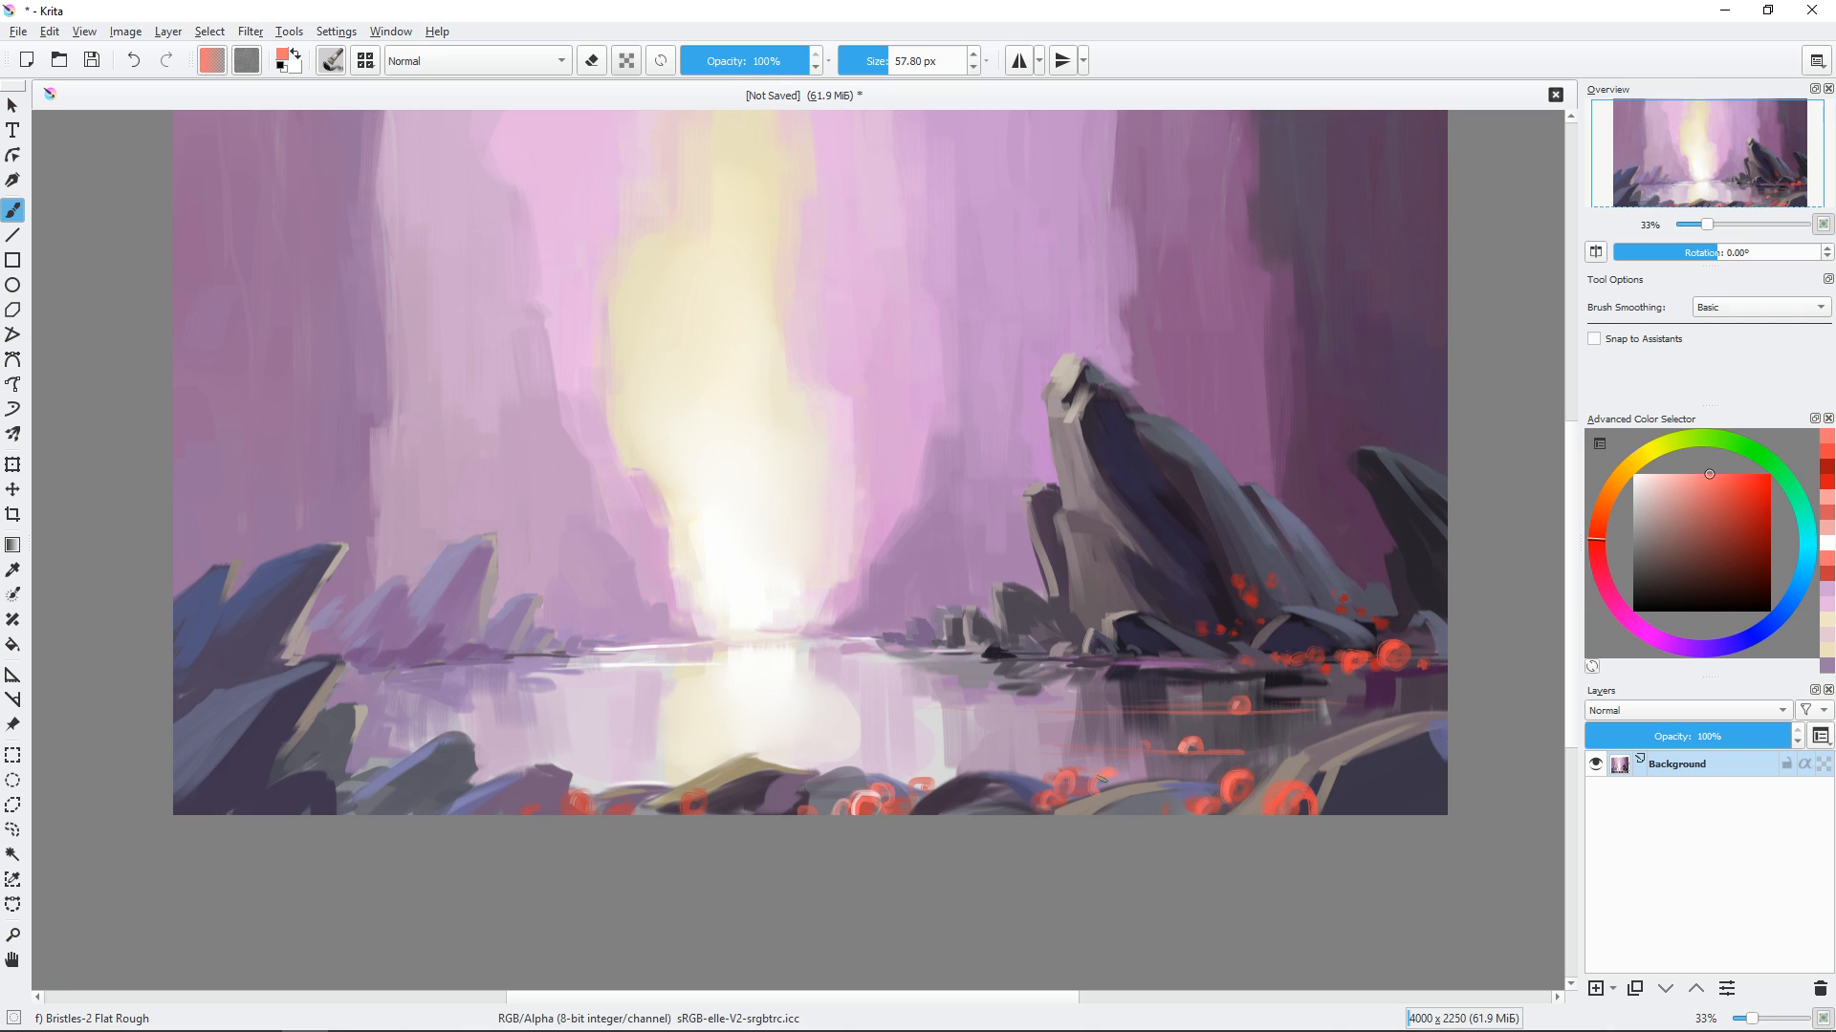
Give the larger right-hand flowers light blue rims and the floating ones white highlights using a smaller brush.
key(bracketleft)
click(1310, 801)
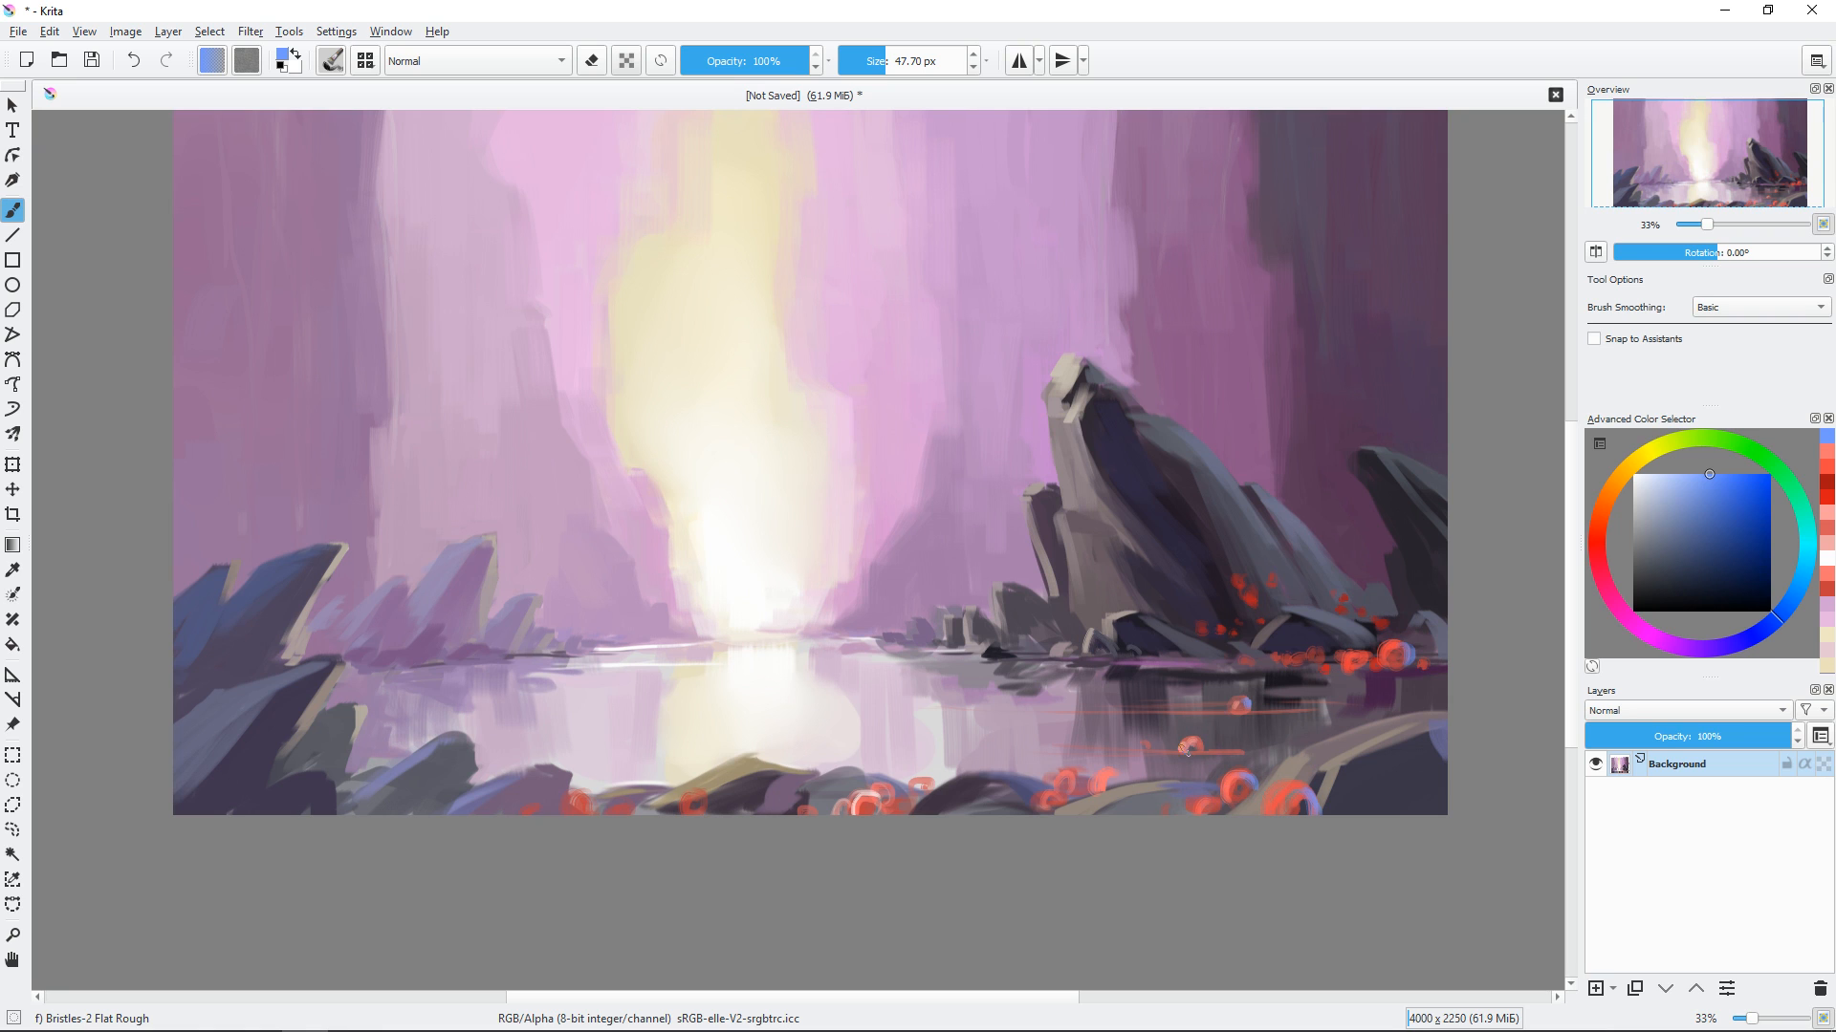
click(1634, 474)
click(1233, 707)
click(1192, 743)
Dab recently used bright red flowers onto the foreground rocks at the lower left.
key(bracketleft)
drag(1128, 631, 1169, 688)
click(1827, 512)
key(bracketright)
drag(477, 868, 458, 871)
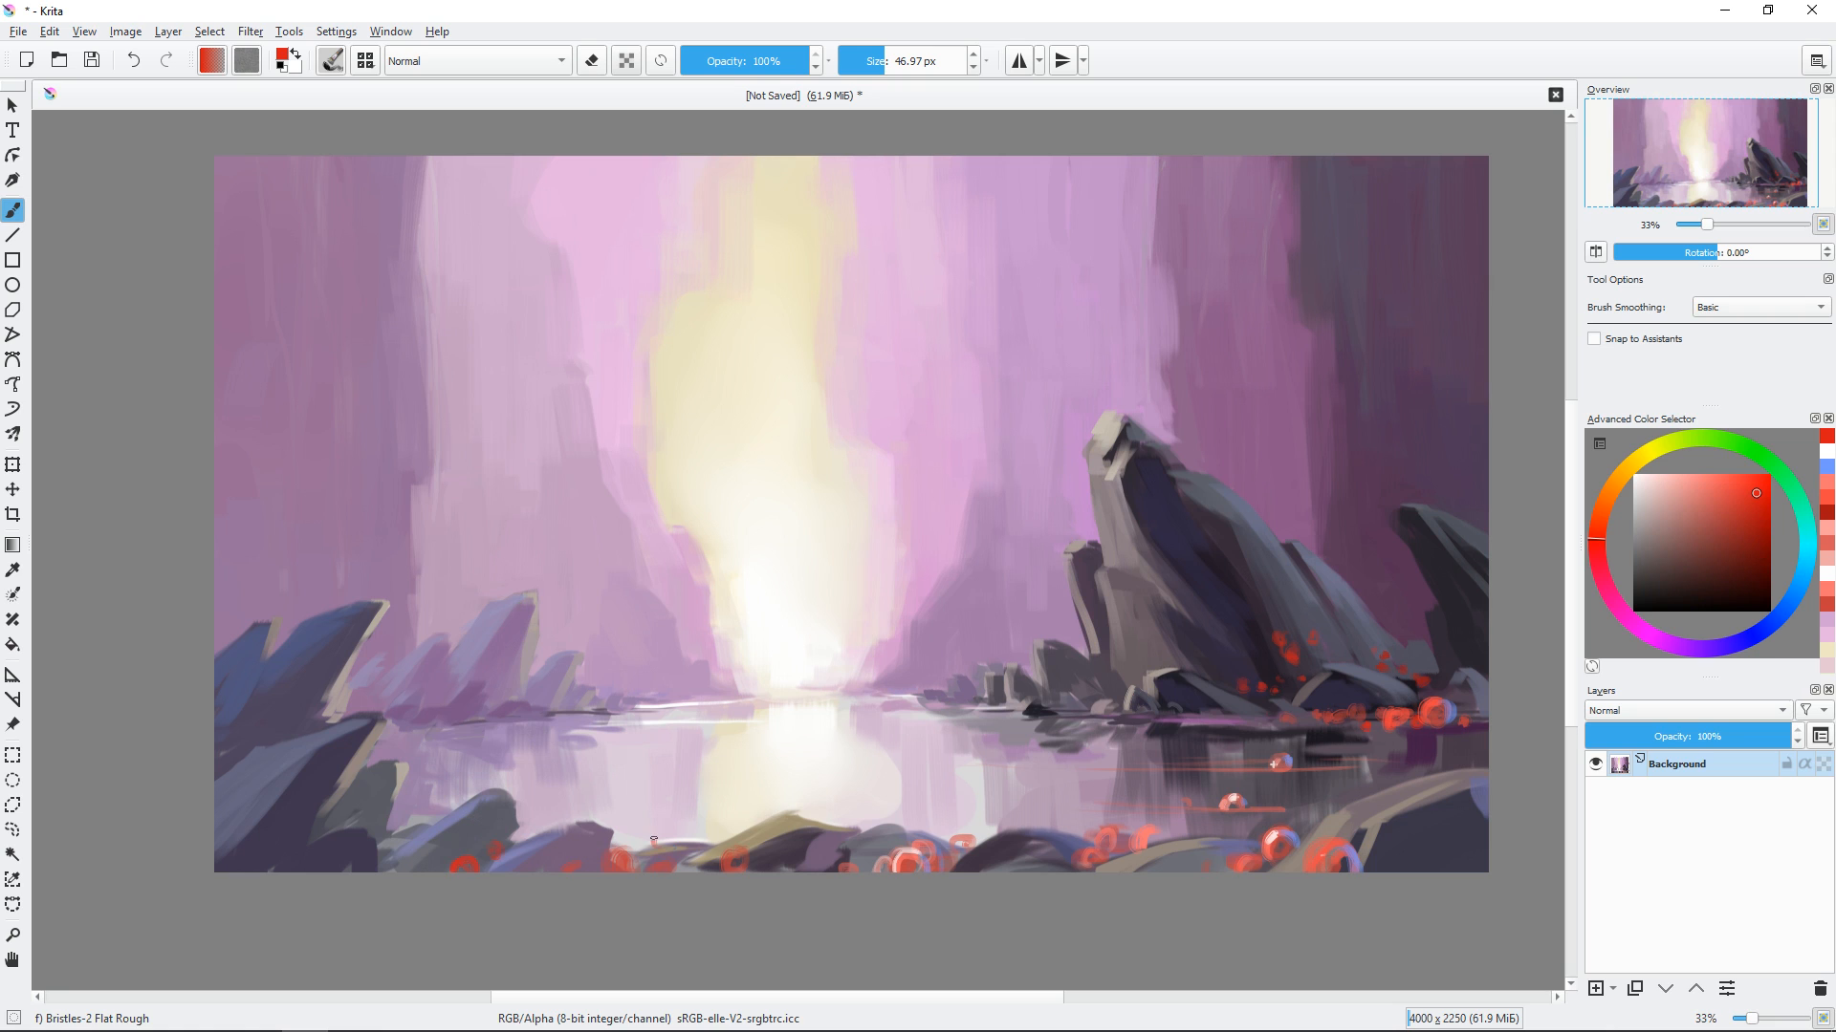
Dot crimson-pink flowers along the waterline at the foot of the large right rock in varying pinks.
click(1601, 580)
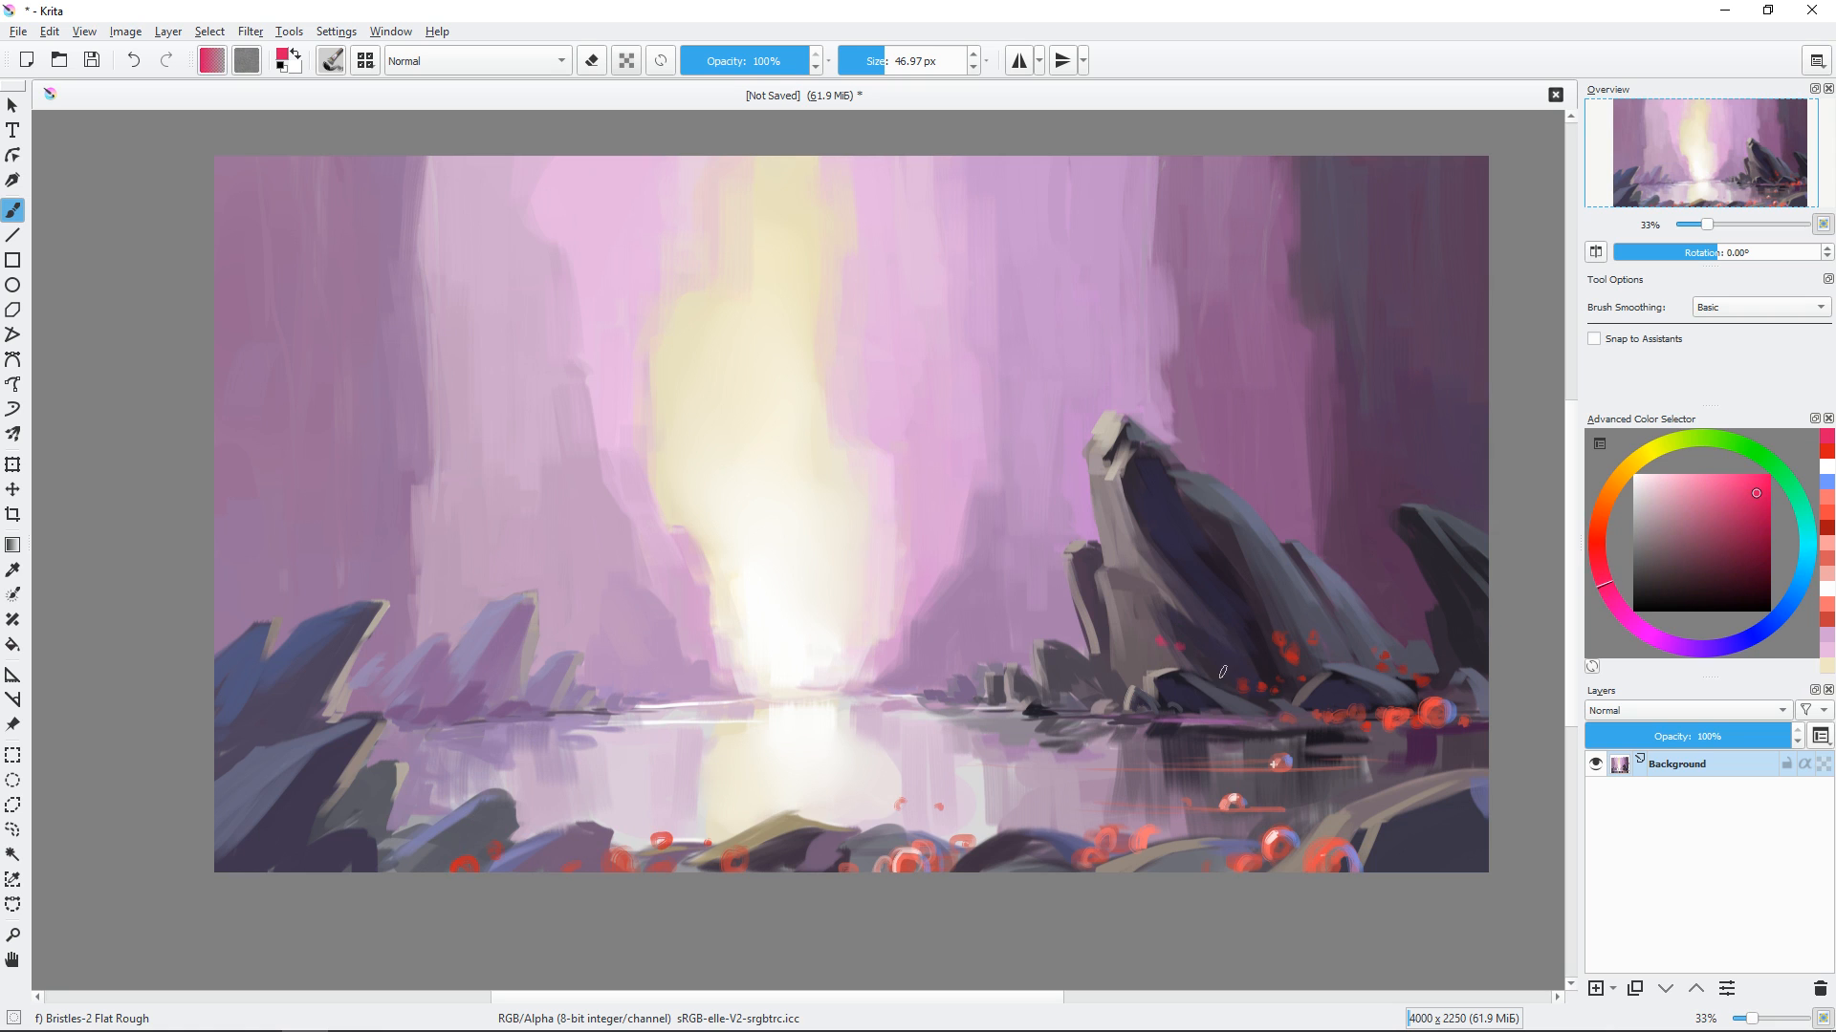
click(1069, 714)
click(1023, 712)
click(981, 709)
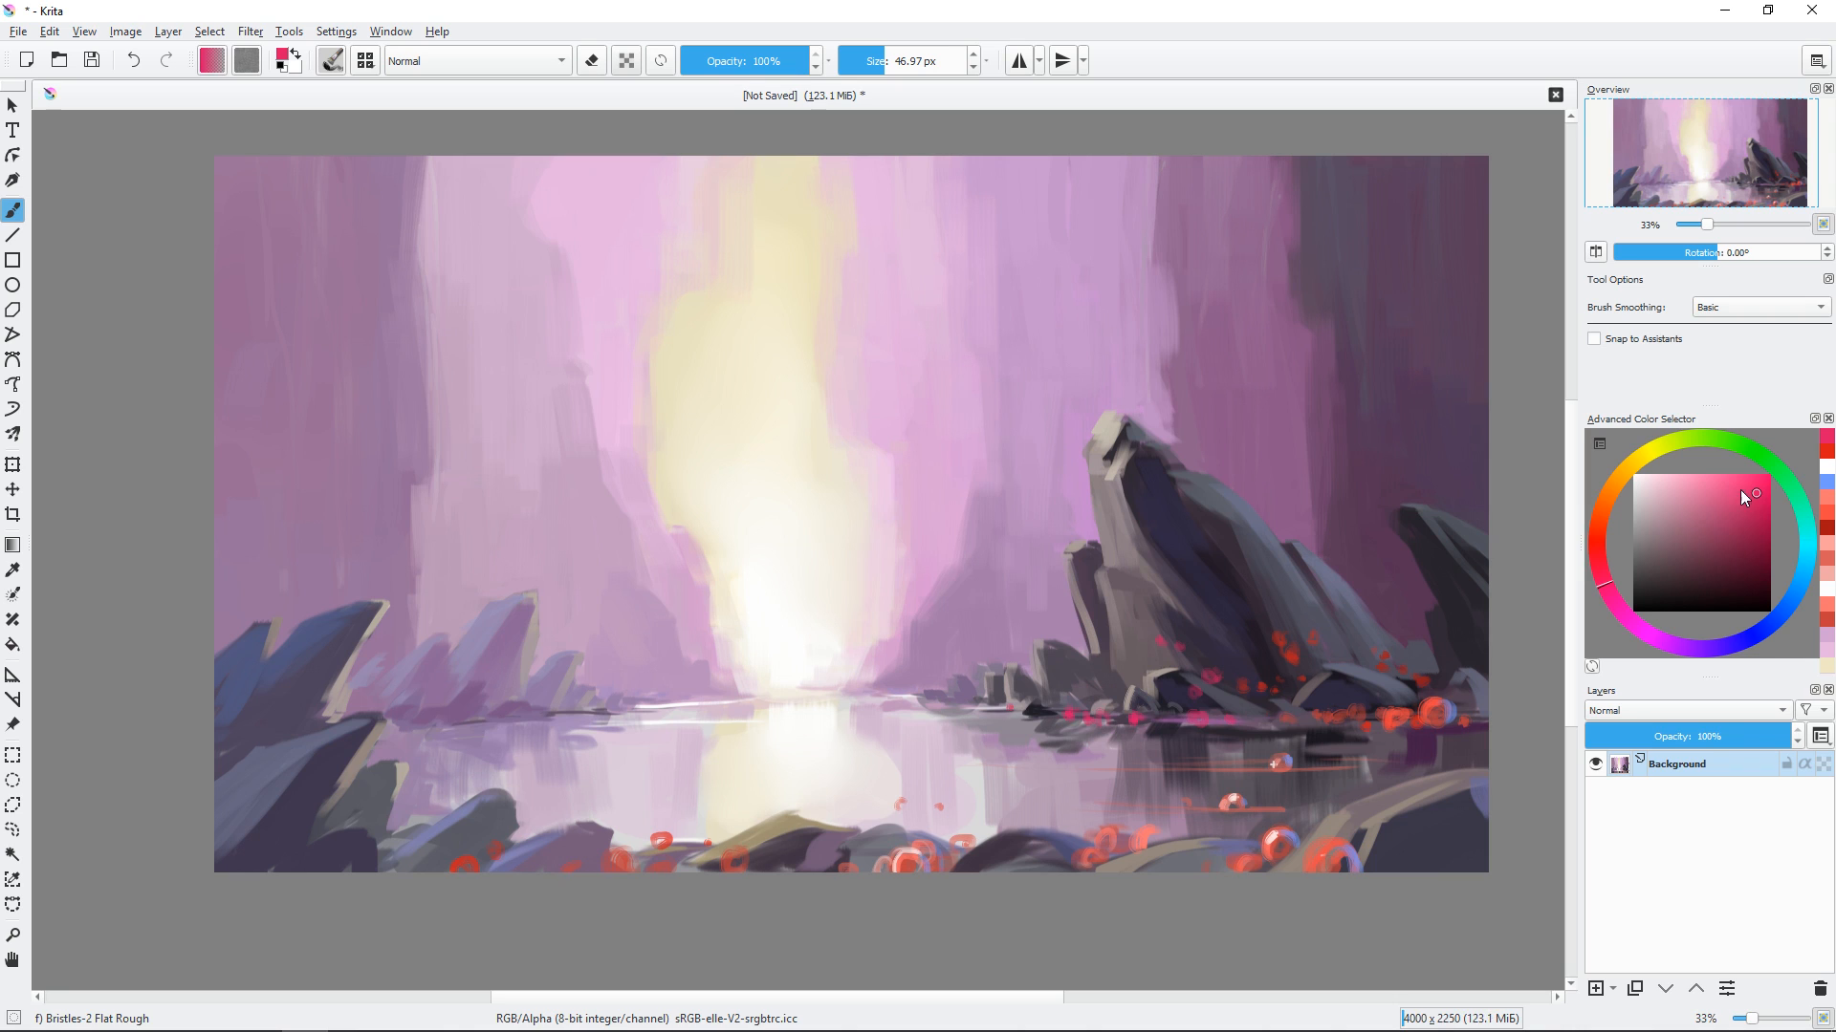
click(1726, 488)
click(1744, 504)
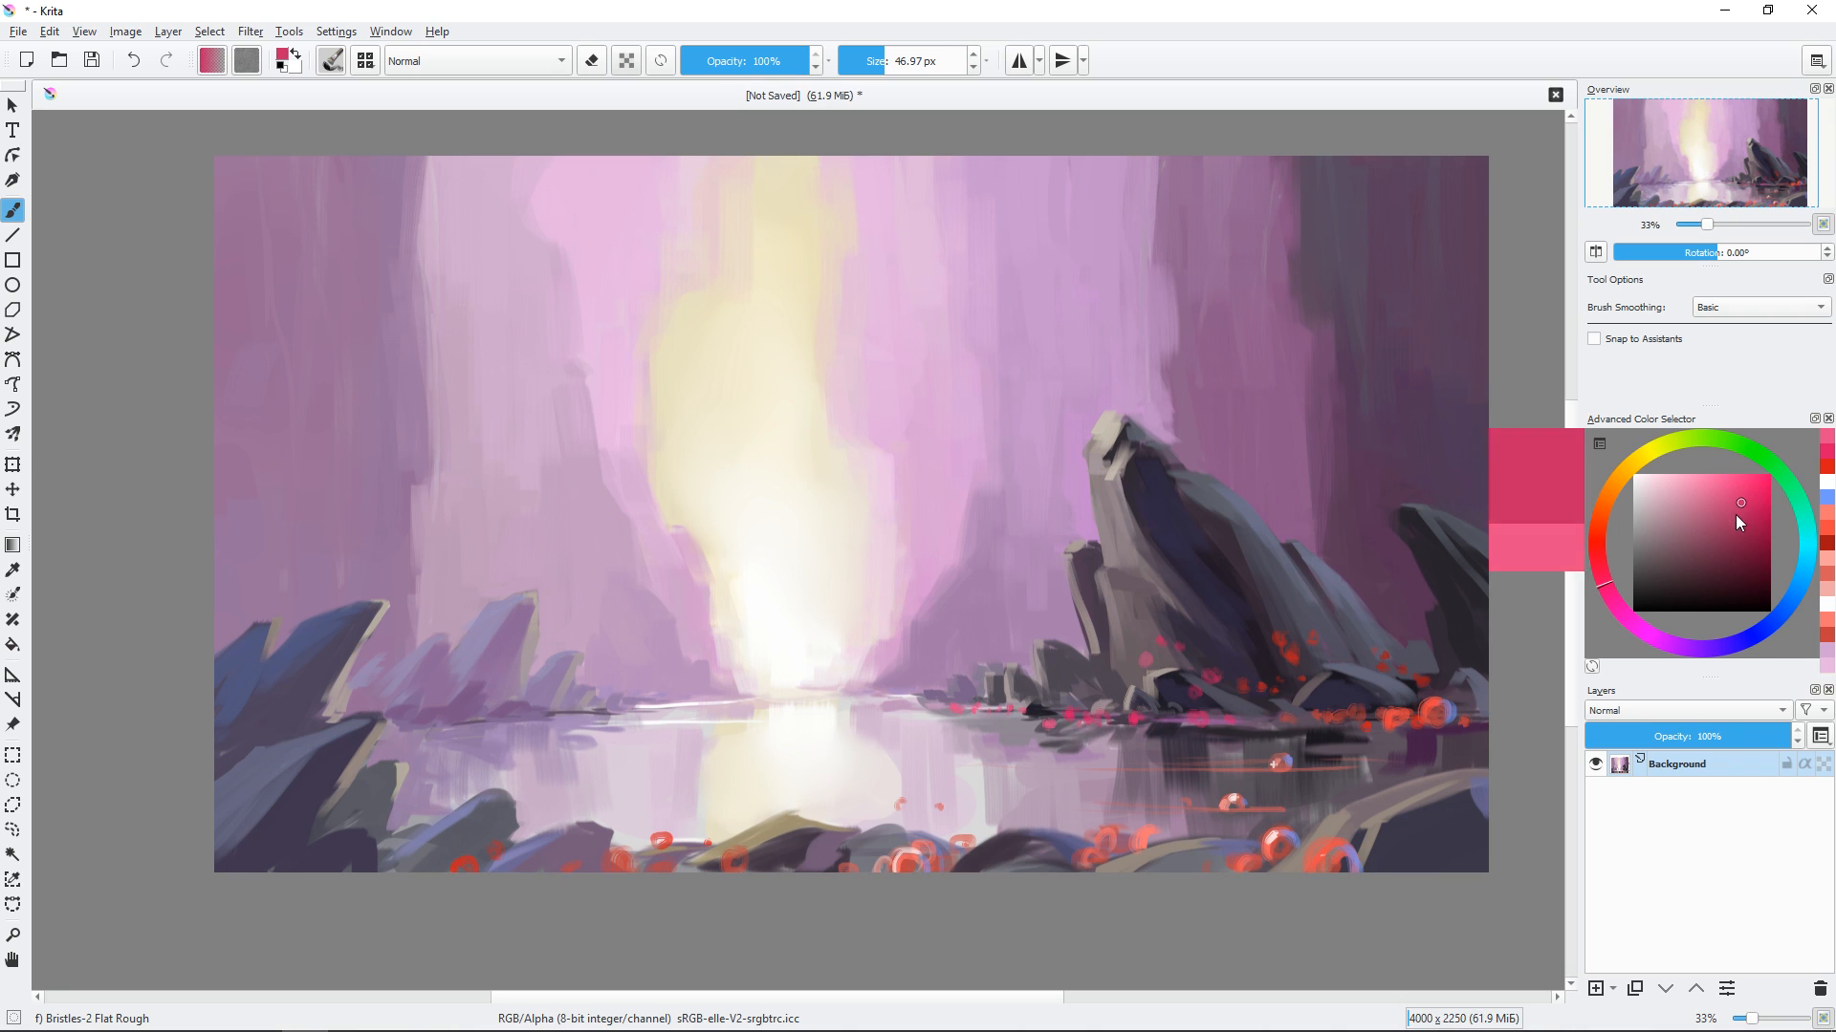
Add a crimson-pink bloom beside the right rocks and draw thin matching ripples across the water.
click(1450, 662)
shift+drag(947, 784, 940, 784)
drag(866, 763, 1041, 760)
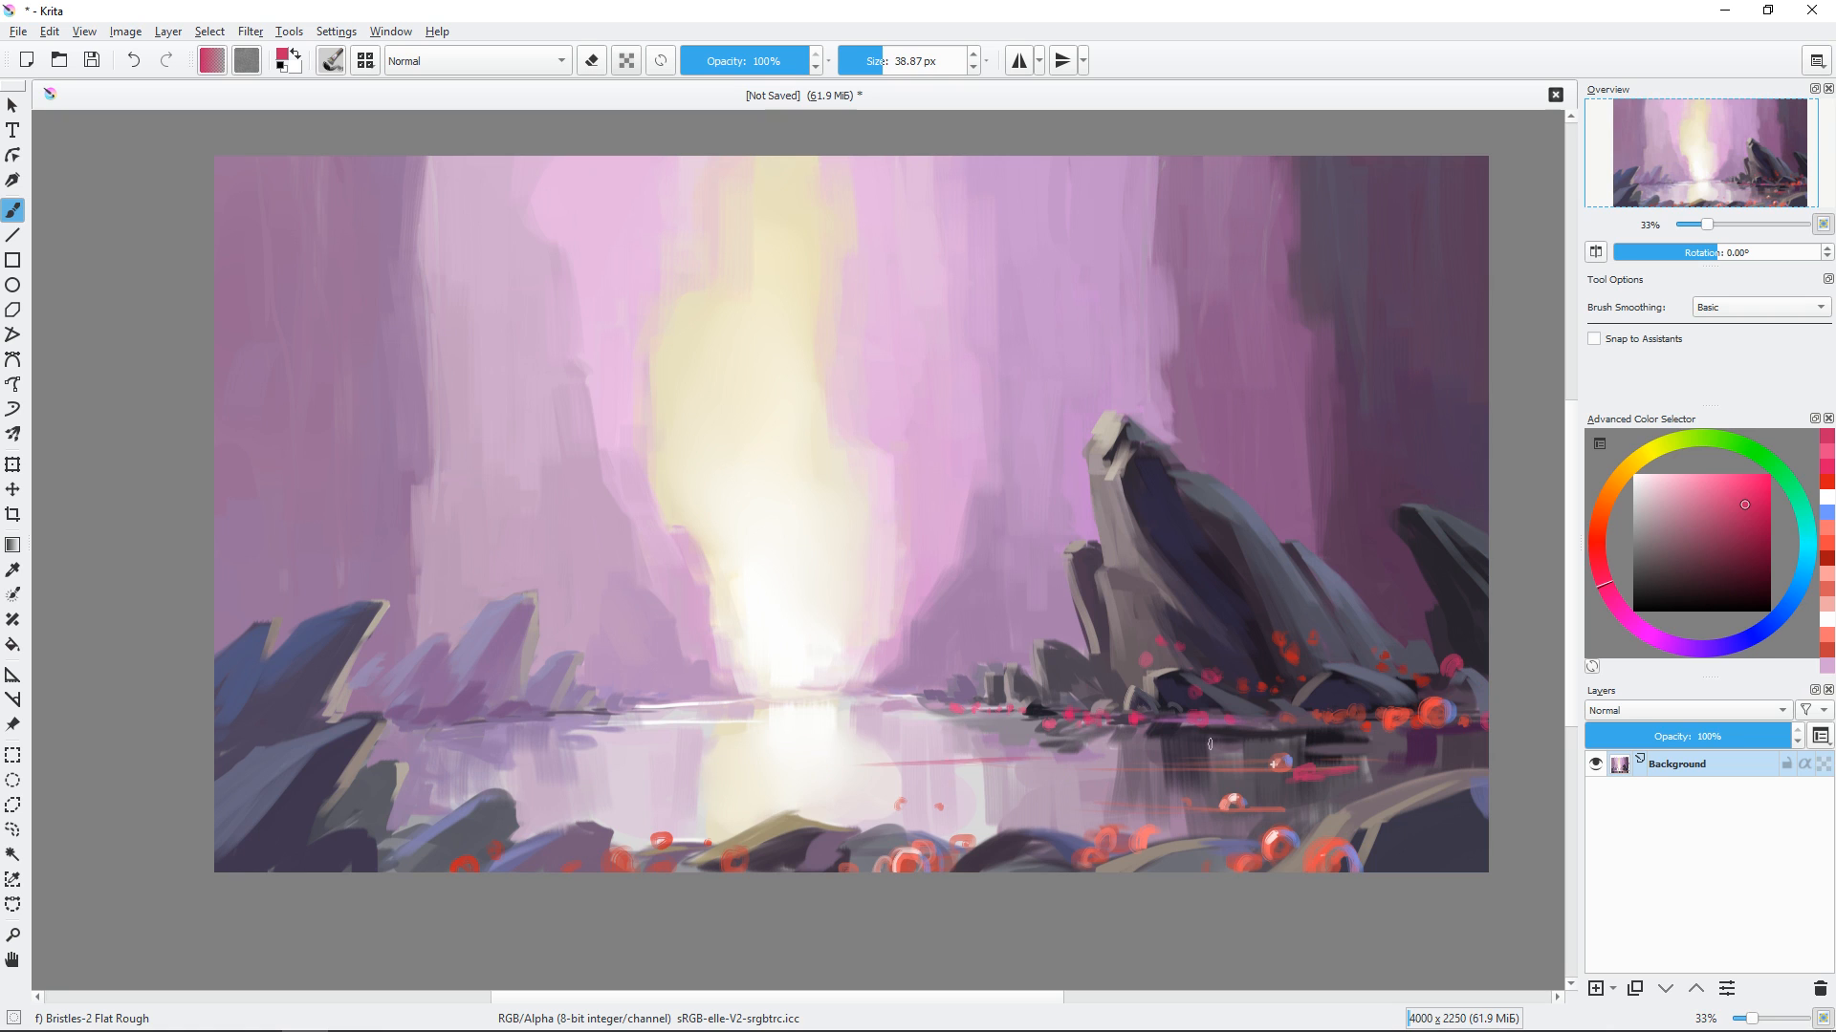
drag(912, 744, 998, 747)
Paint dark maroon strokes under the flowers along the right shoreline.
click(1744, 563)
mouse_move(1247, 729)
mouse_down()
mouse_move(1285, 729)
mouse_move(1258, 727)
mouse_up()
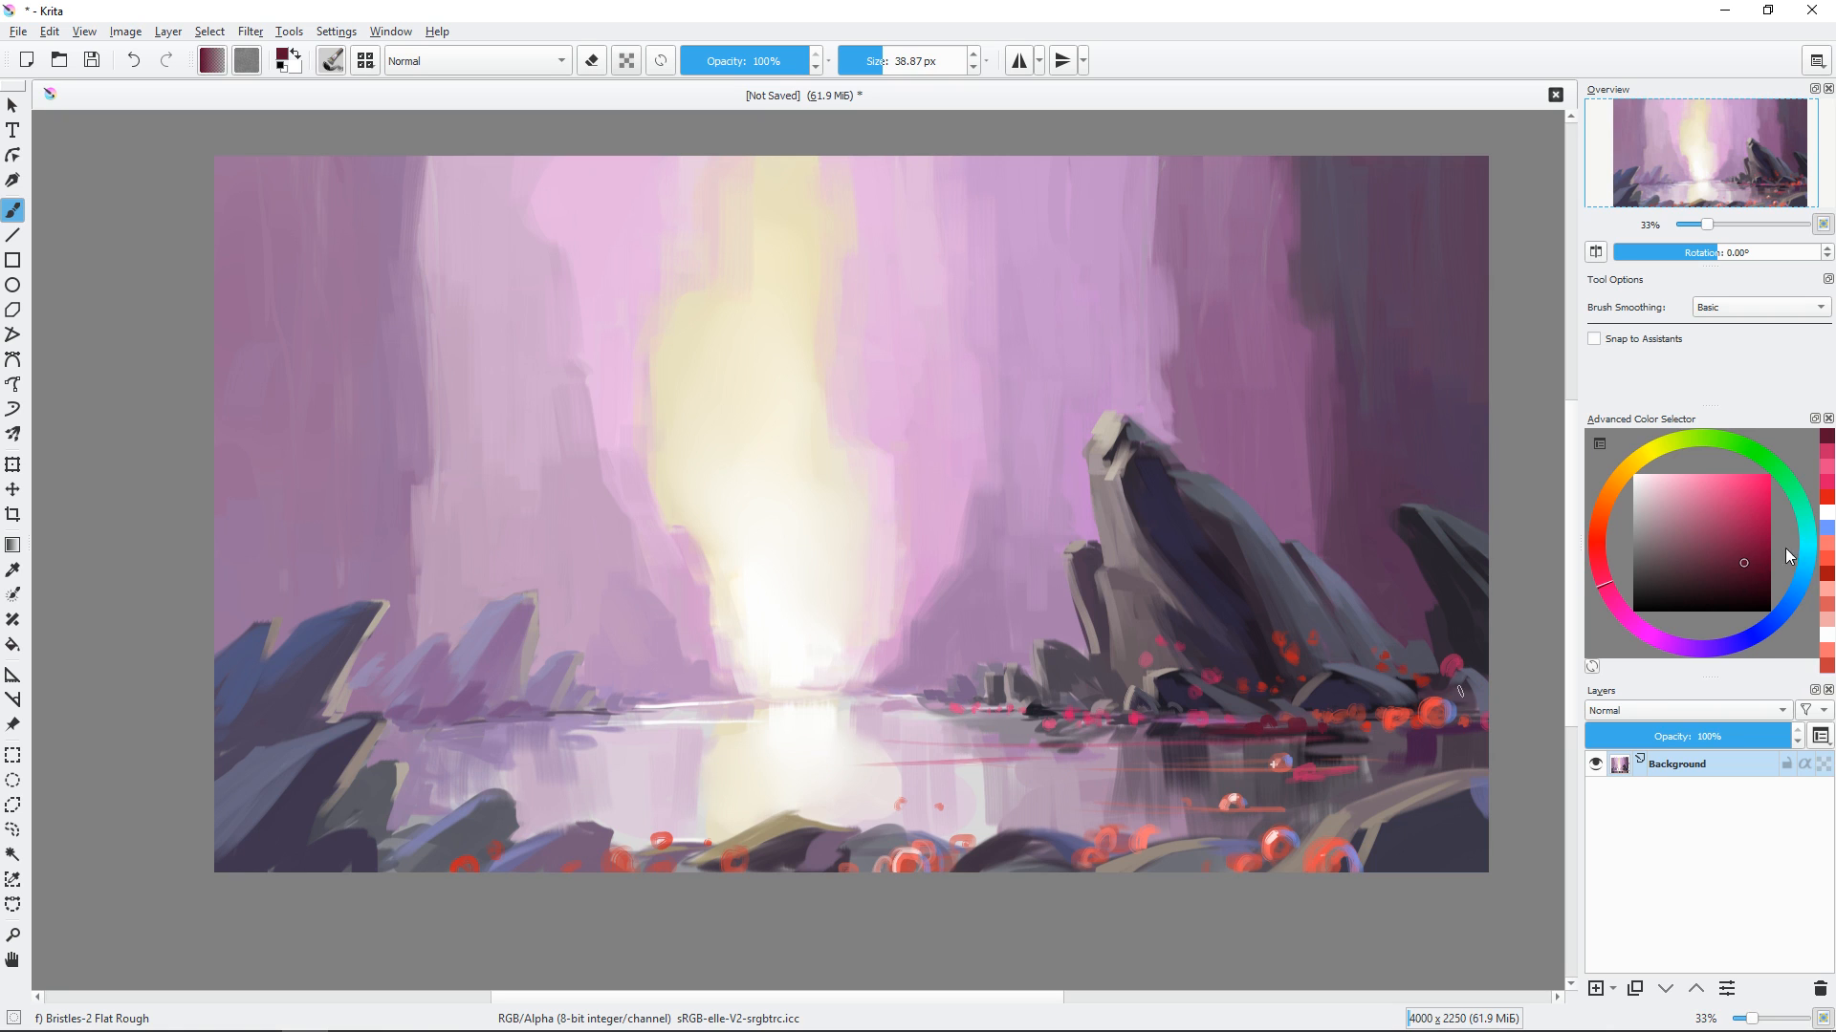
drag(1444, 736, 1485, 738)
Paint muted crimson and light pink flowers with thin streaks around the left shoreline and left foreground rocks.
click(1719, 529)
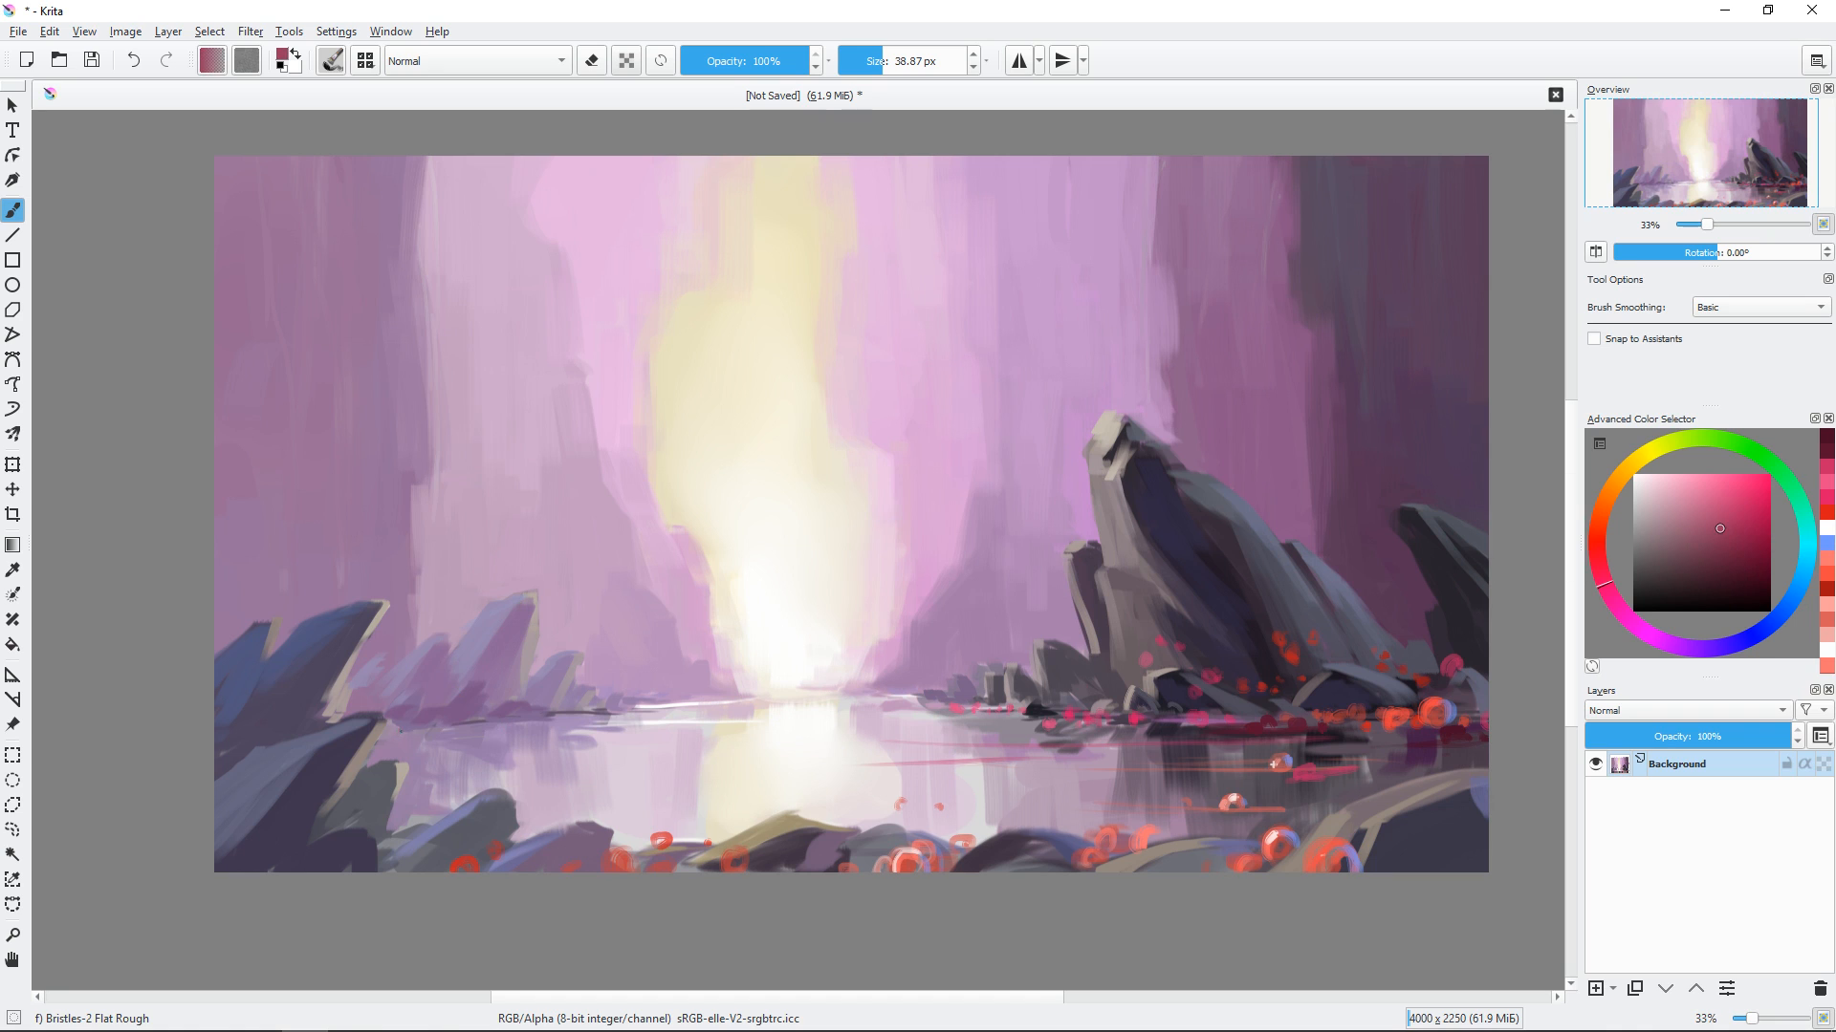
click(417, 719)
mouse_move(395, 753)
mouse_down()
mouse_move(659, 755)
mouse_move(516, 761)
mouse_up()
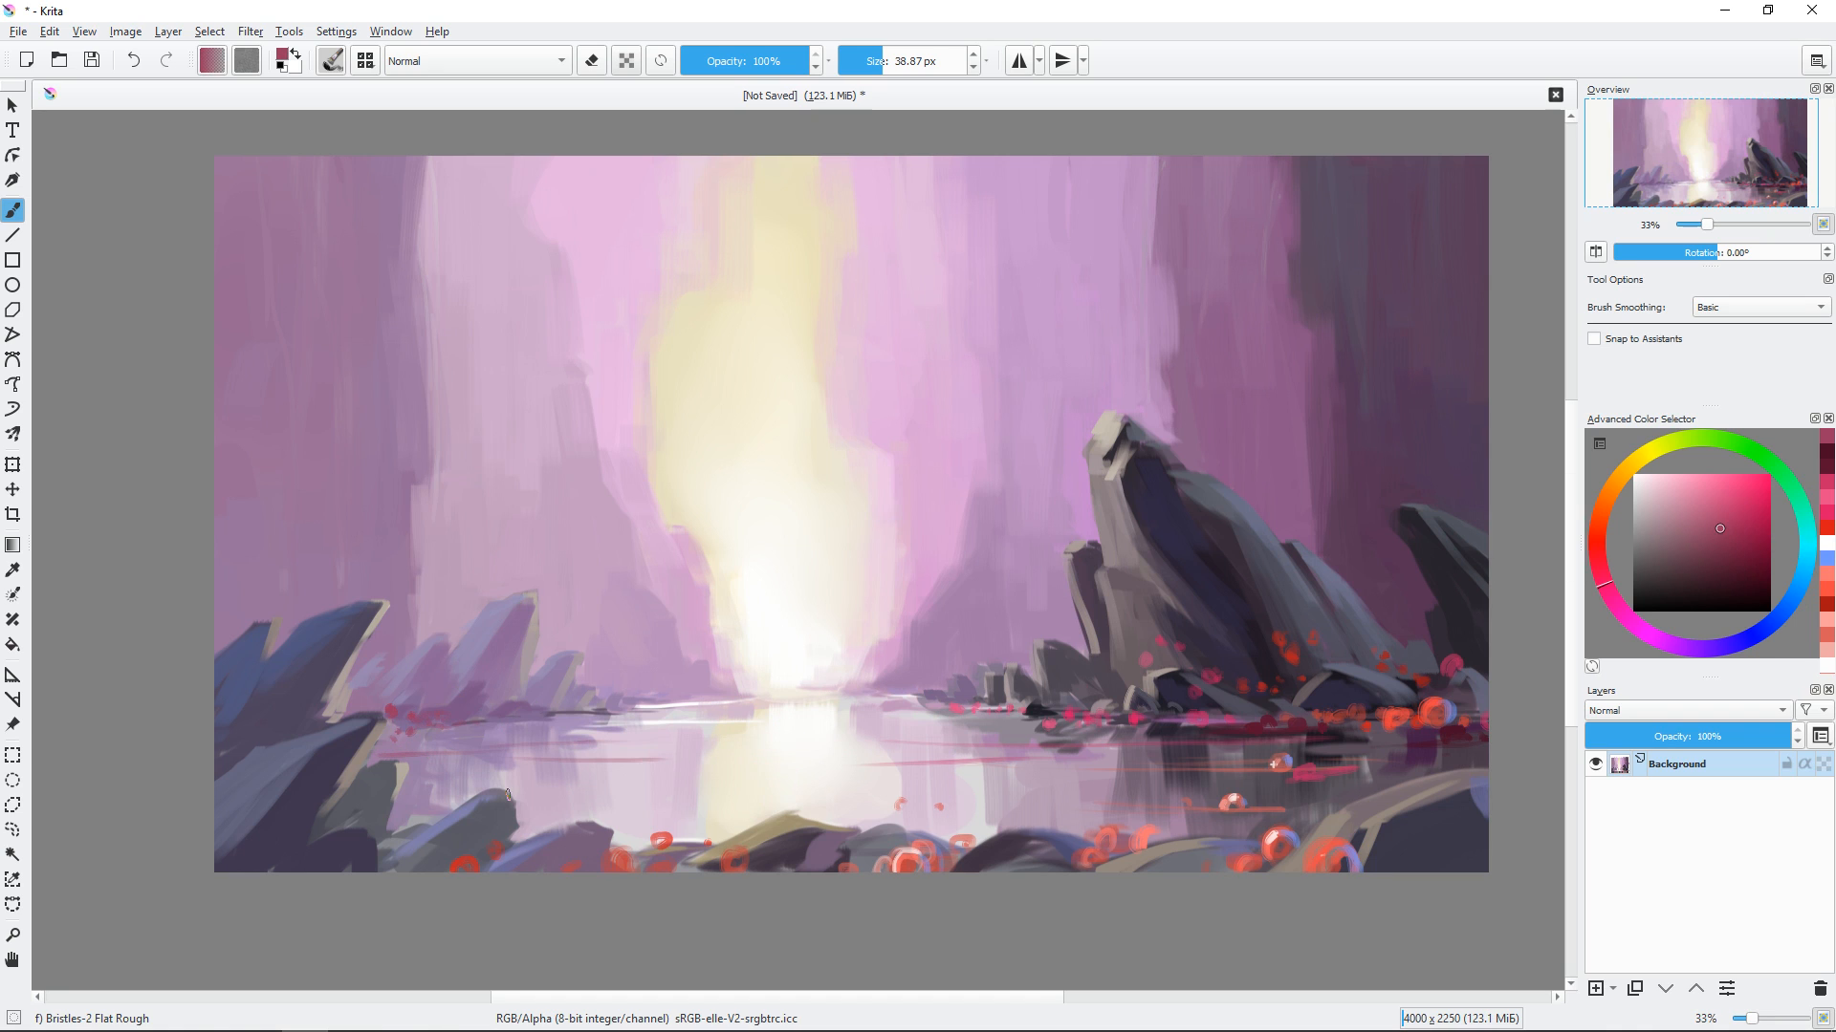
drag(315, 829, 322, 832)
drag(392, 855, 411, 859)
click(1698, 490)
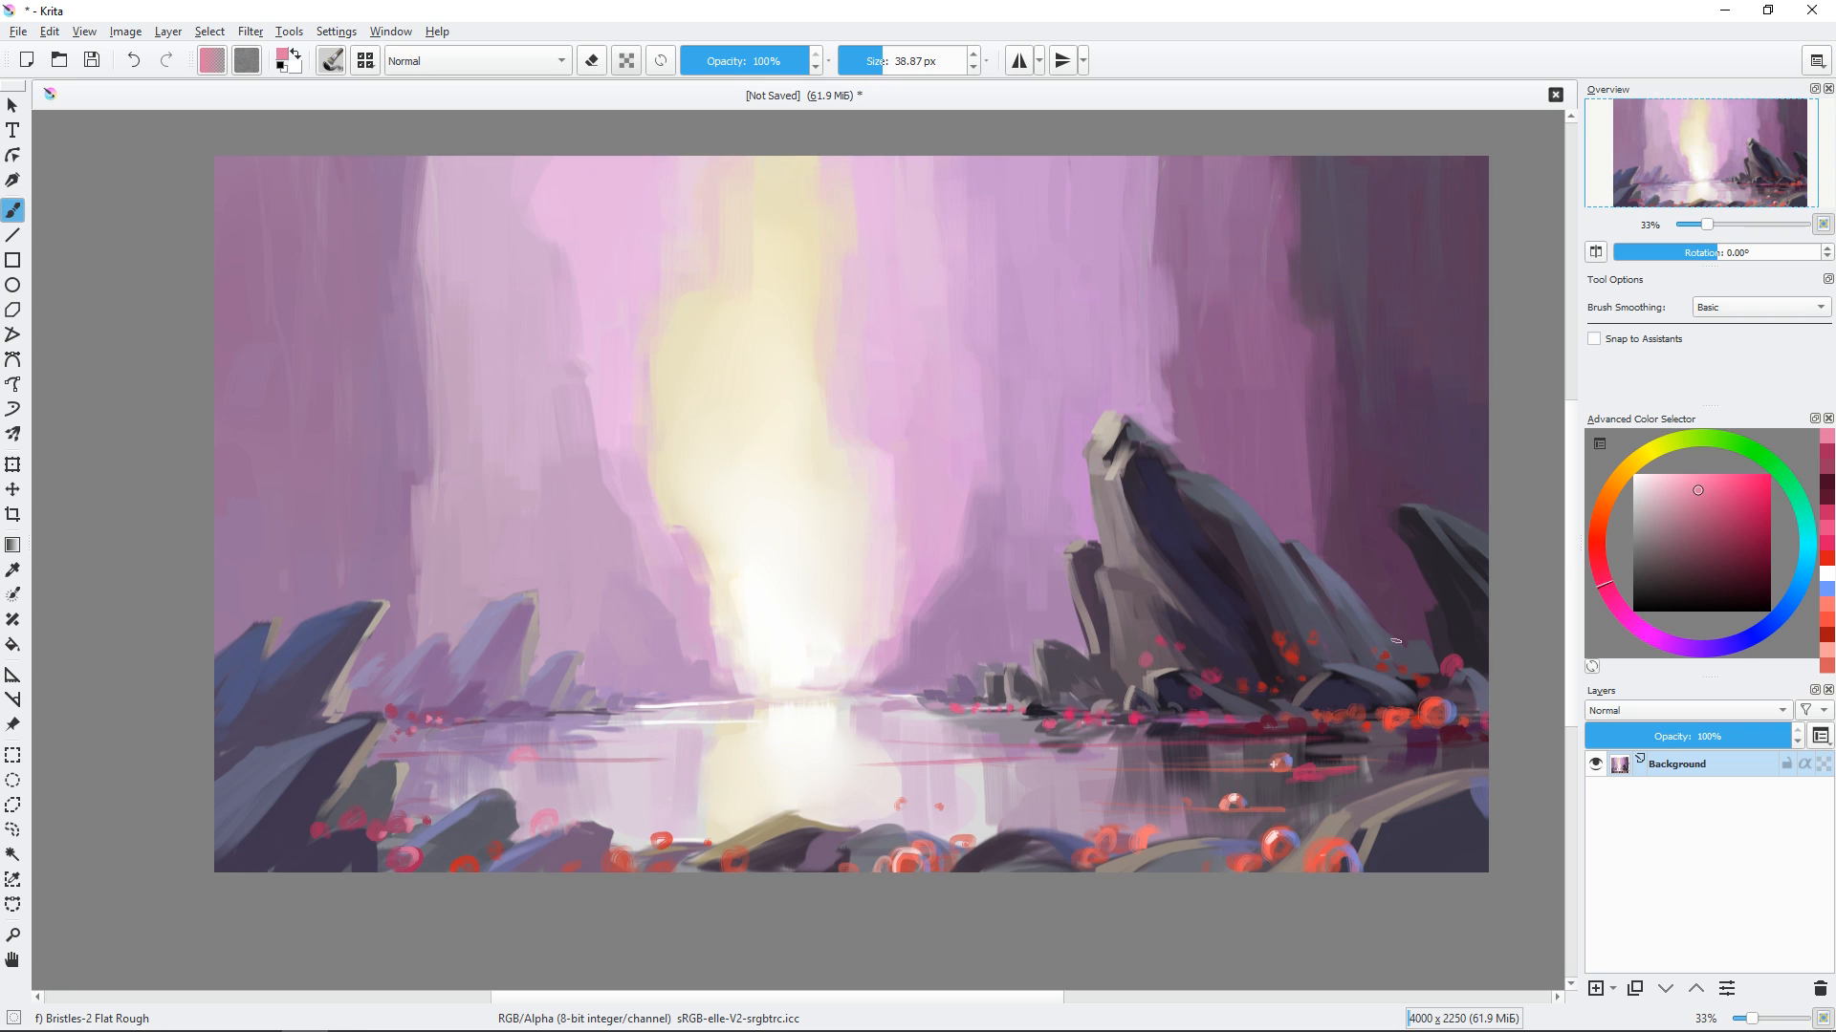
Dab small dark crimson flowers on the foreground rocks near the centre and accent the flower floating on the left water.
click(1744, 541)
scroll(644, 779, up, 1)
drag(644, 779, 808, 662)
key(bracketleft)
key(bracketleft)
key(bracketleft)
key(bracketleft)
drag(828, 757, 839, 761)
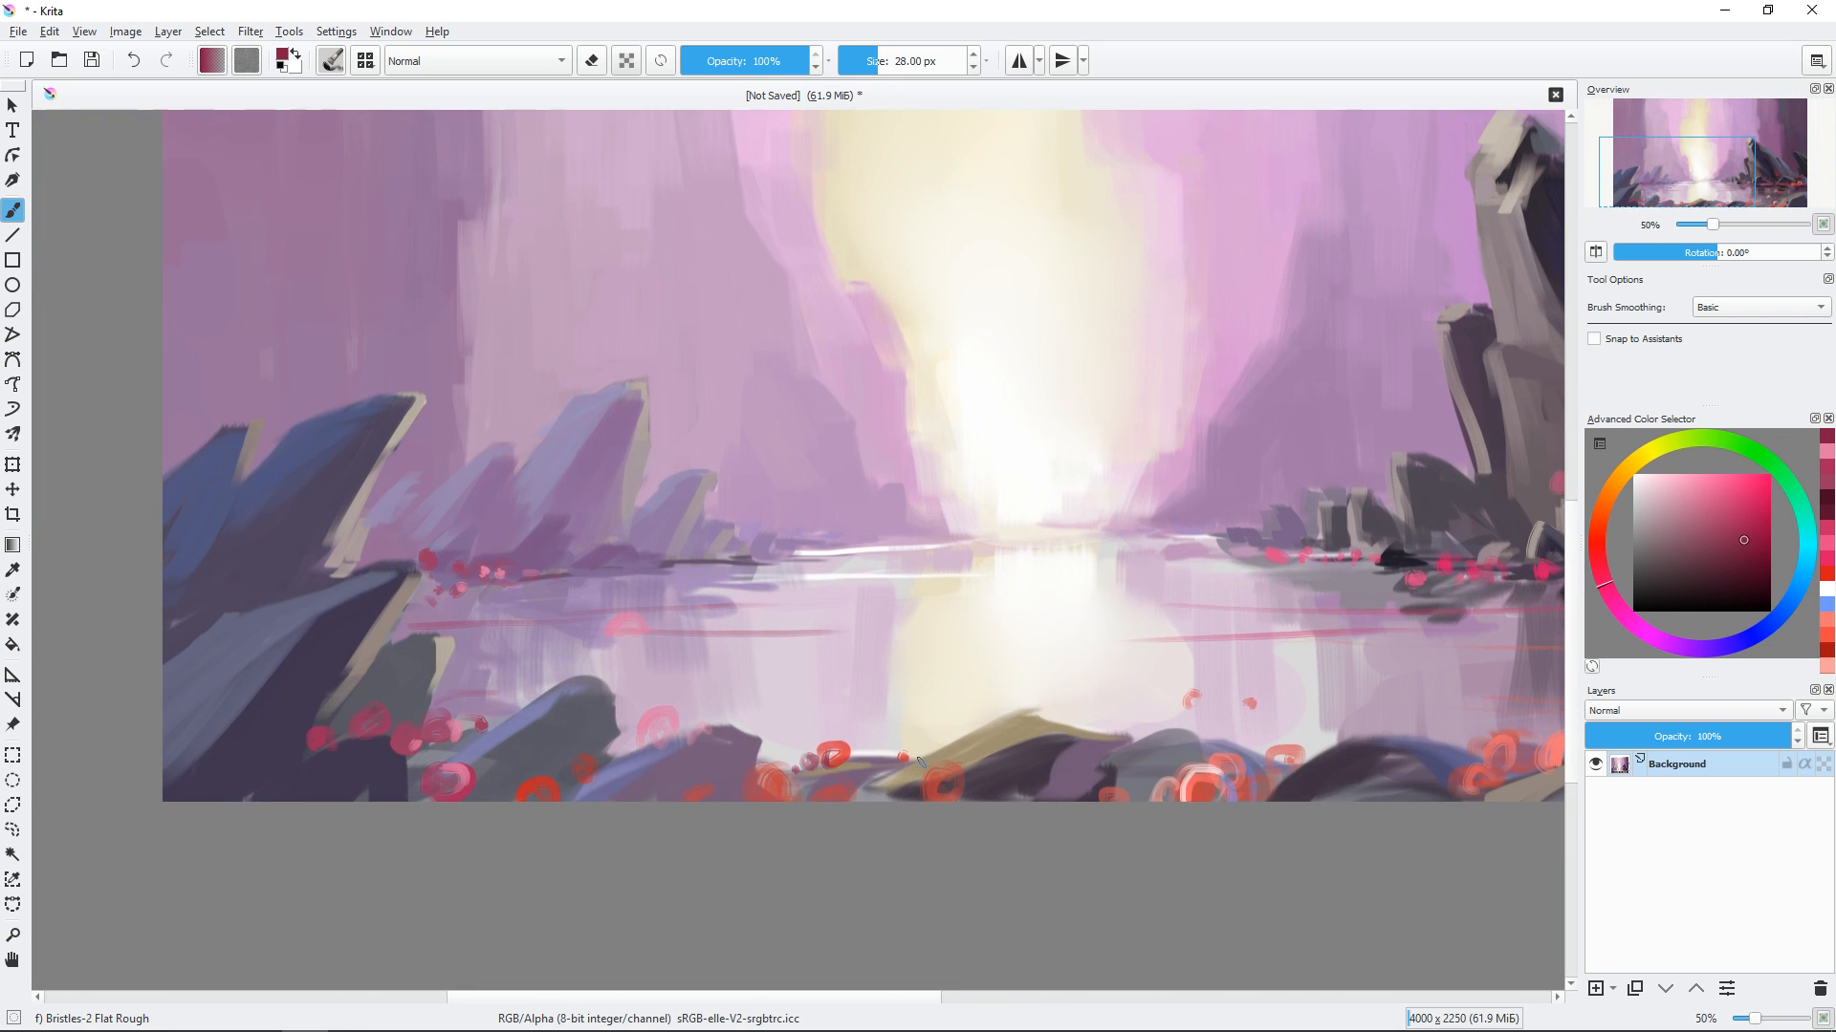
click(875, 740)
drag(610, 629, 644, 633)
Refine the water and floating flowers on the right reflection with small strokes of sampled violet and dark reddish brown.
ctrl+click(658, 719)
drag(911, 547, 854, 556)
drag(1064, 597, 706, 514)
ctrl+click(1358, 562)
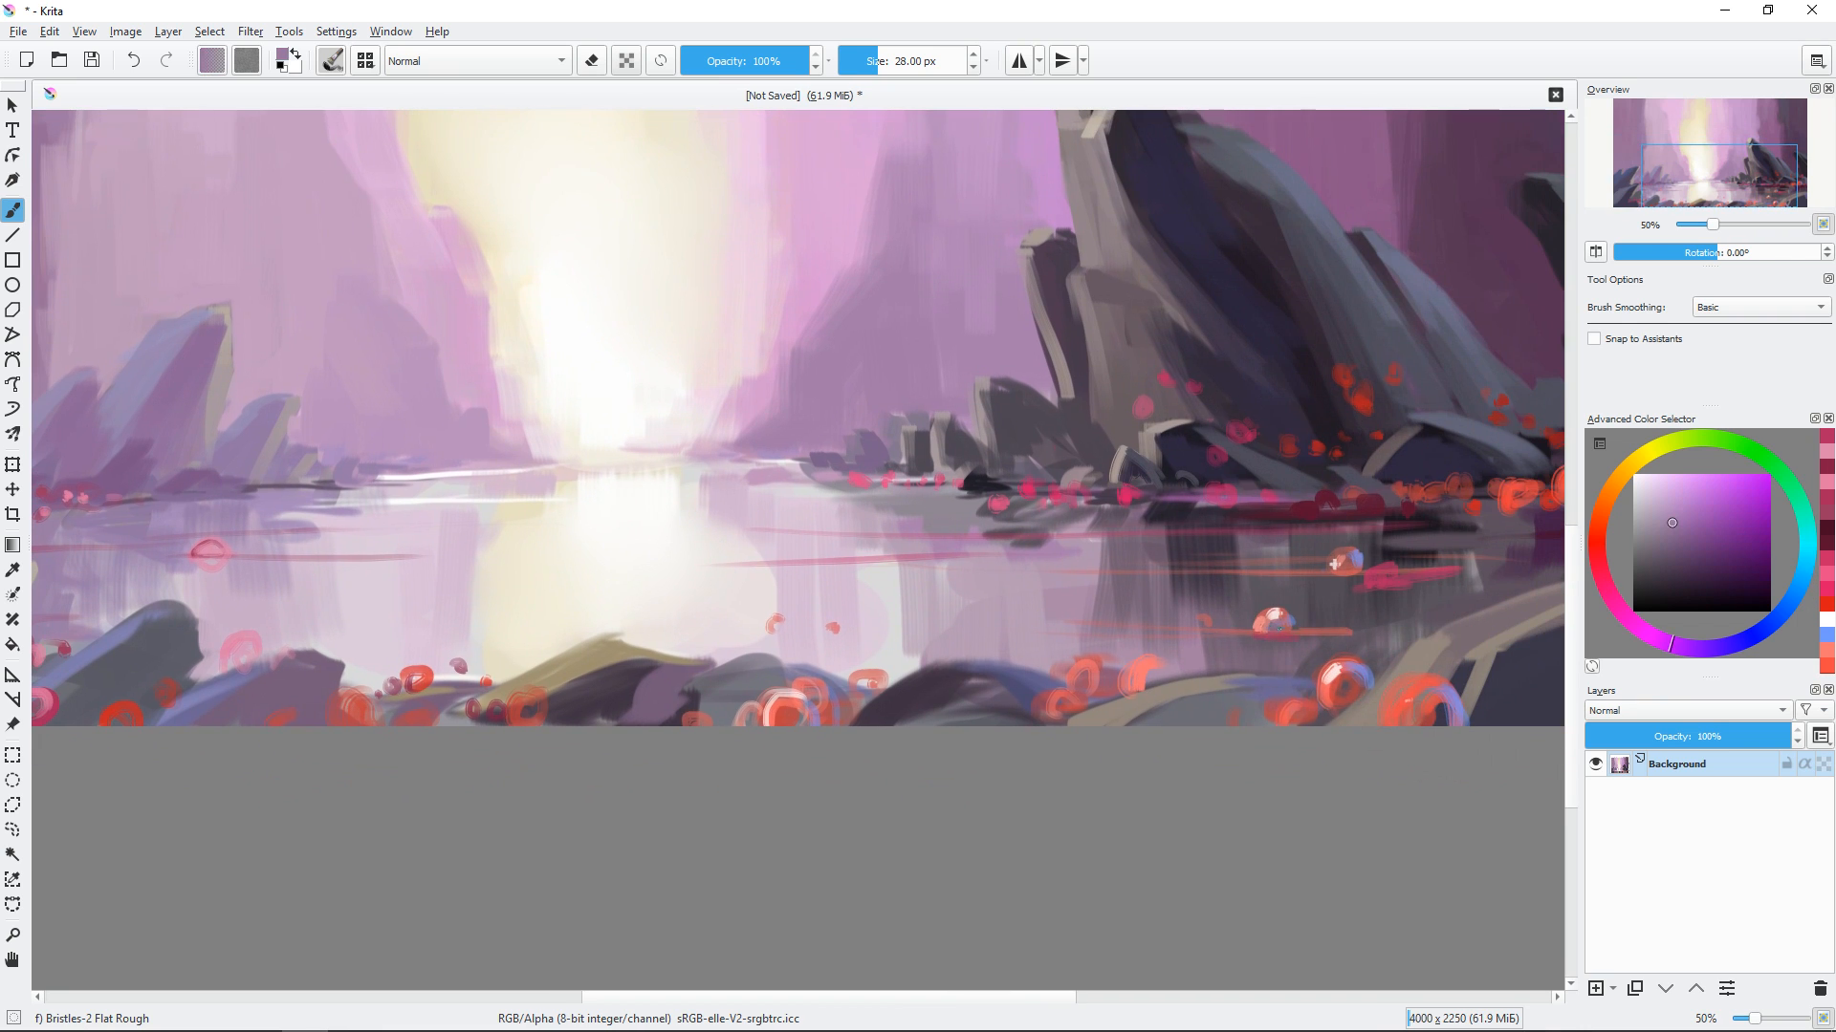
ctrl+click(1338, 566)
drag(1354, 577, 1244, 587)
key(bracketleft)
key(bracketleft)
key(bracketleft)
ctrl+click(1428, 541)
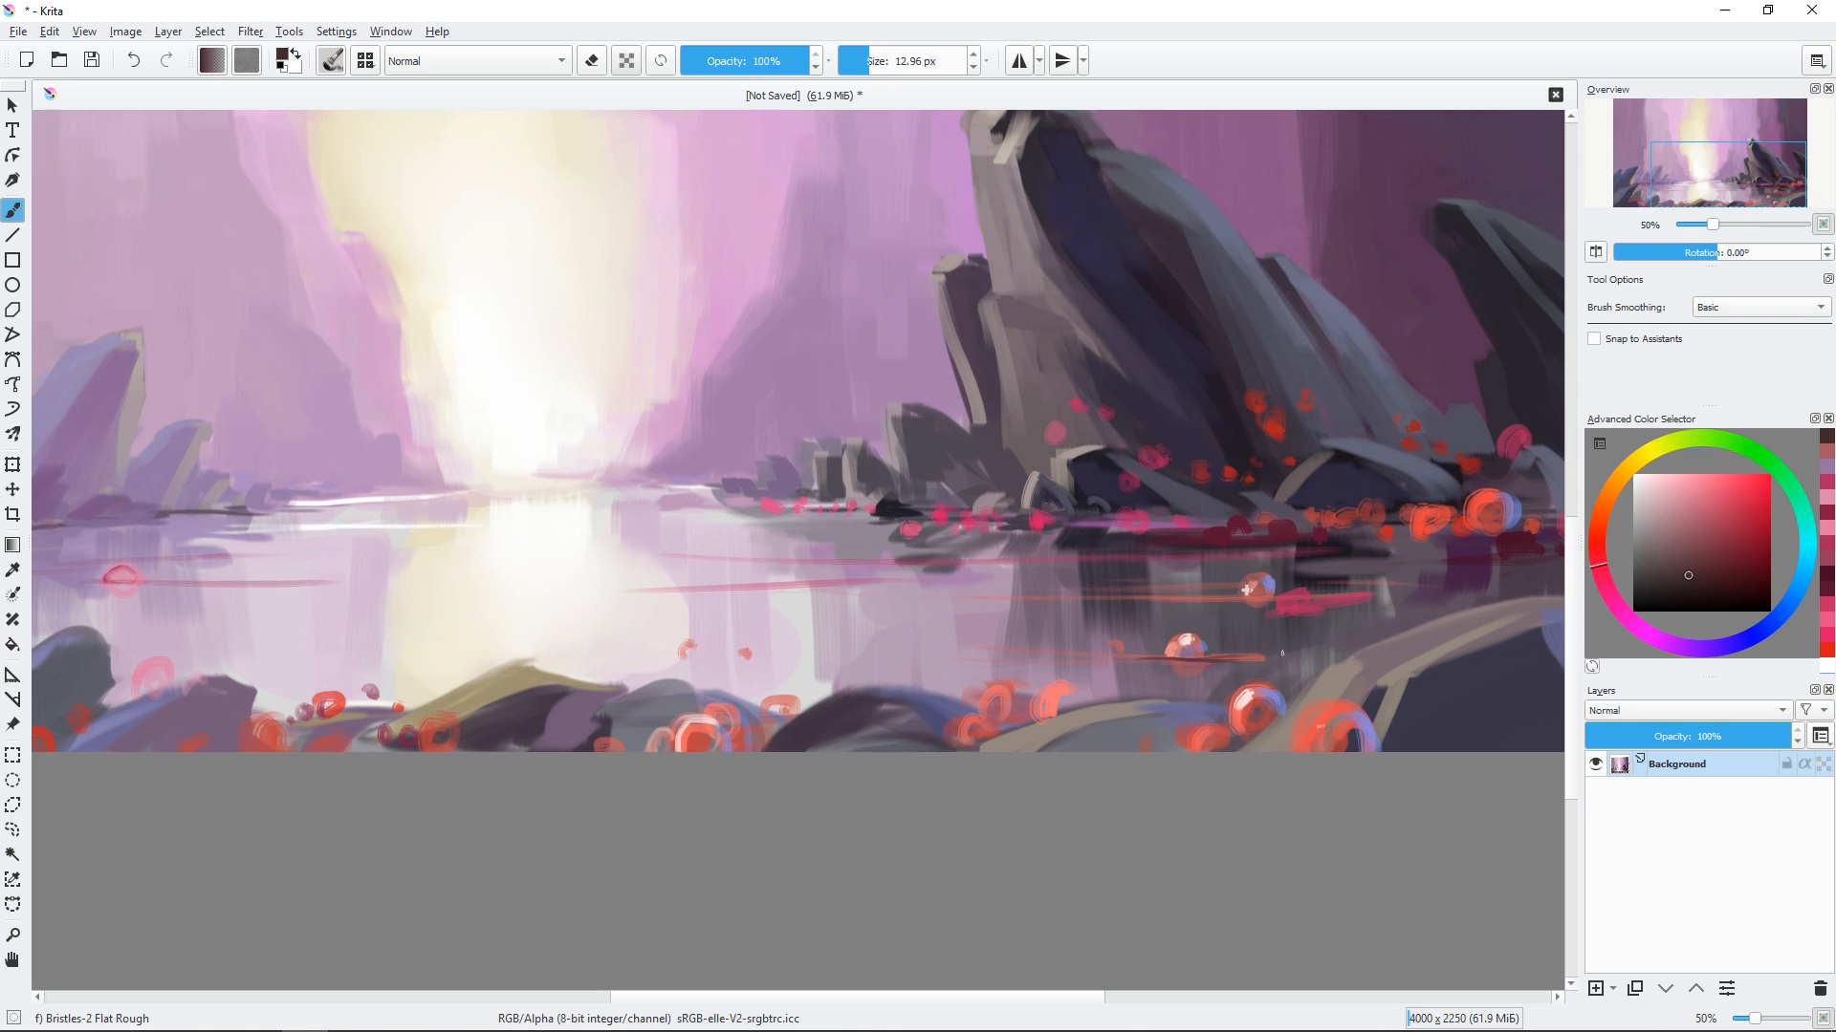
drag(1428, 541, 1345, 555)
Enlarge the blooms on the right shoreline with sampled coral red using a bigger brush.
ctrl+click(1414, 565)
key(bracketright)
key(bracketright)
key(bracketright)
key(bracketright)
key(bracketright)
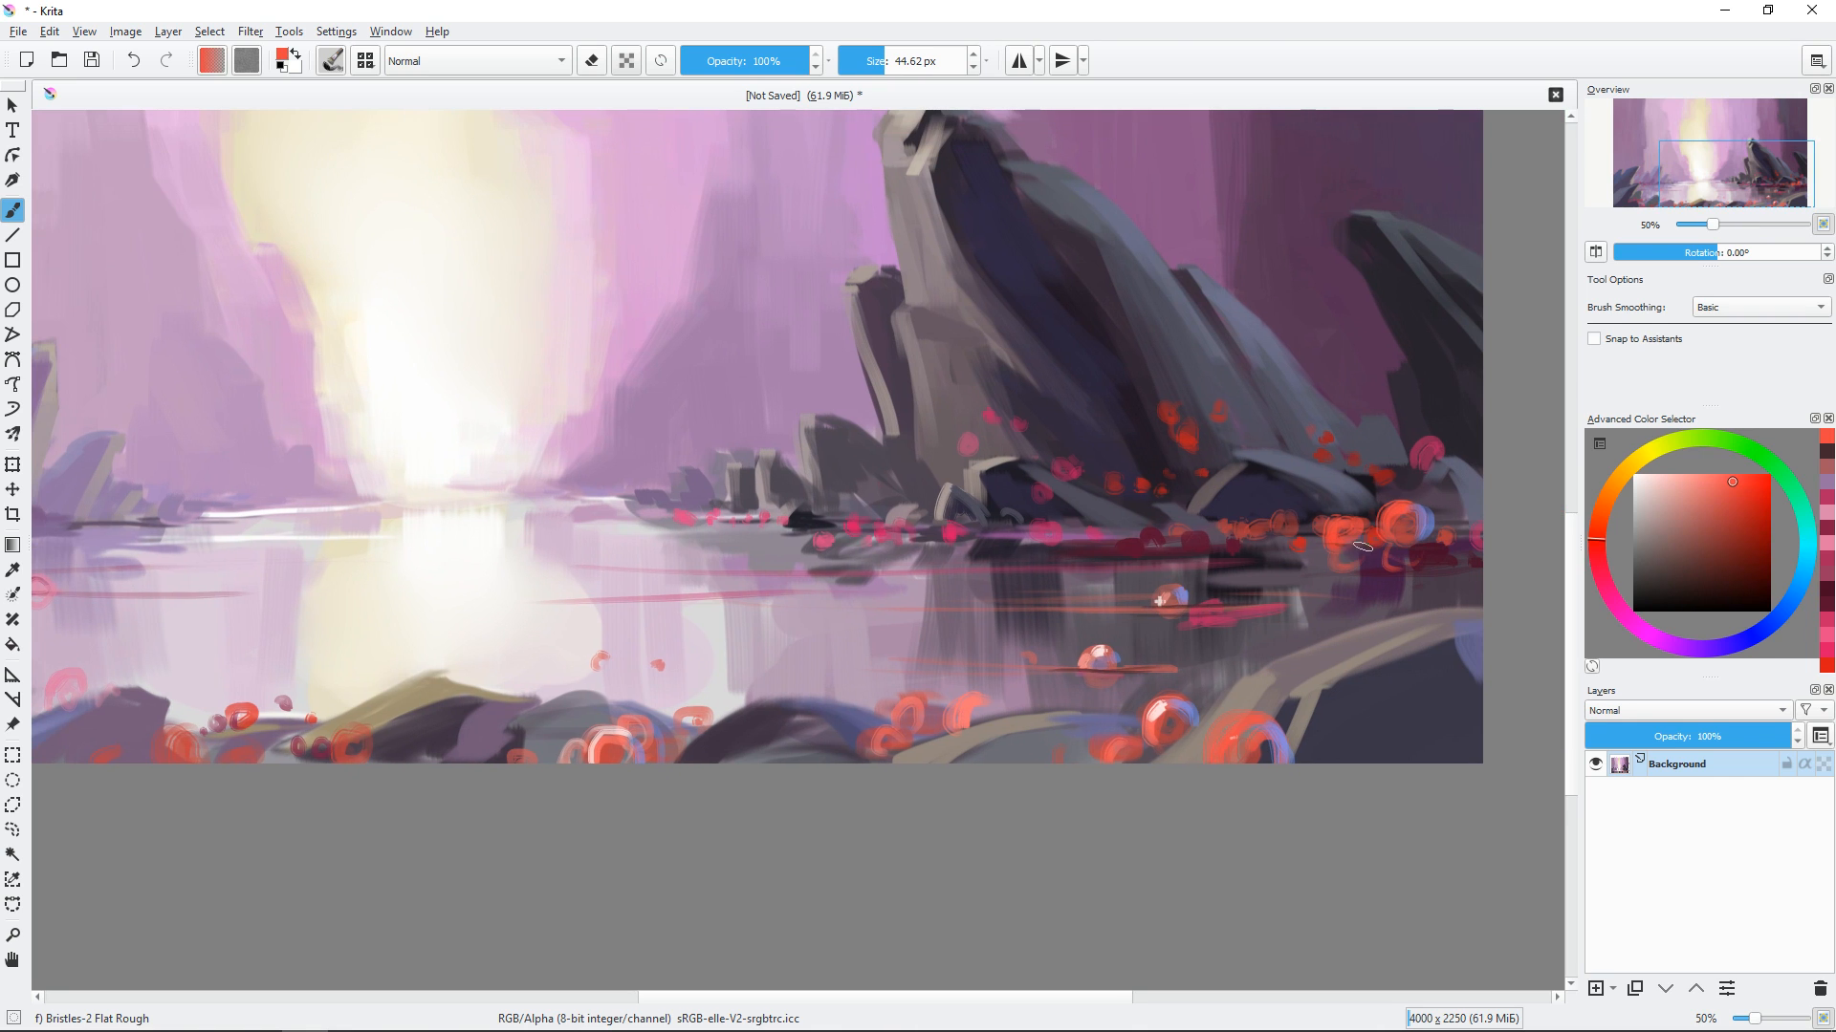
drag(1049, 675, 1130, 659)
ctrl+click(1130, 660)
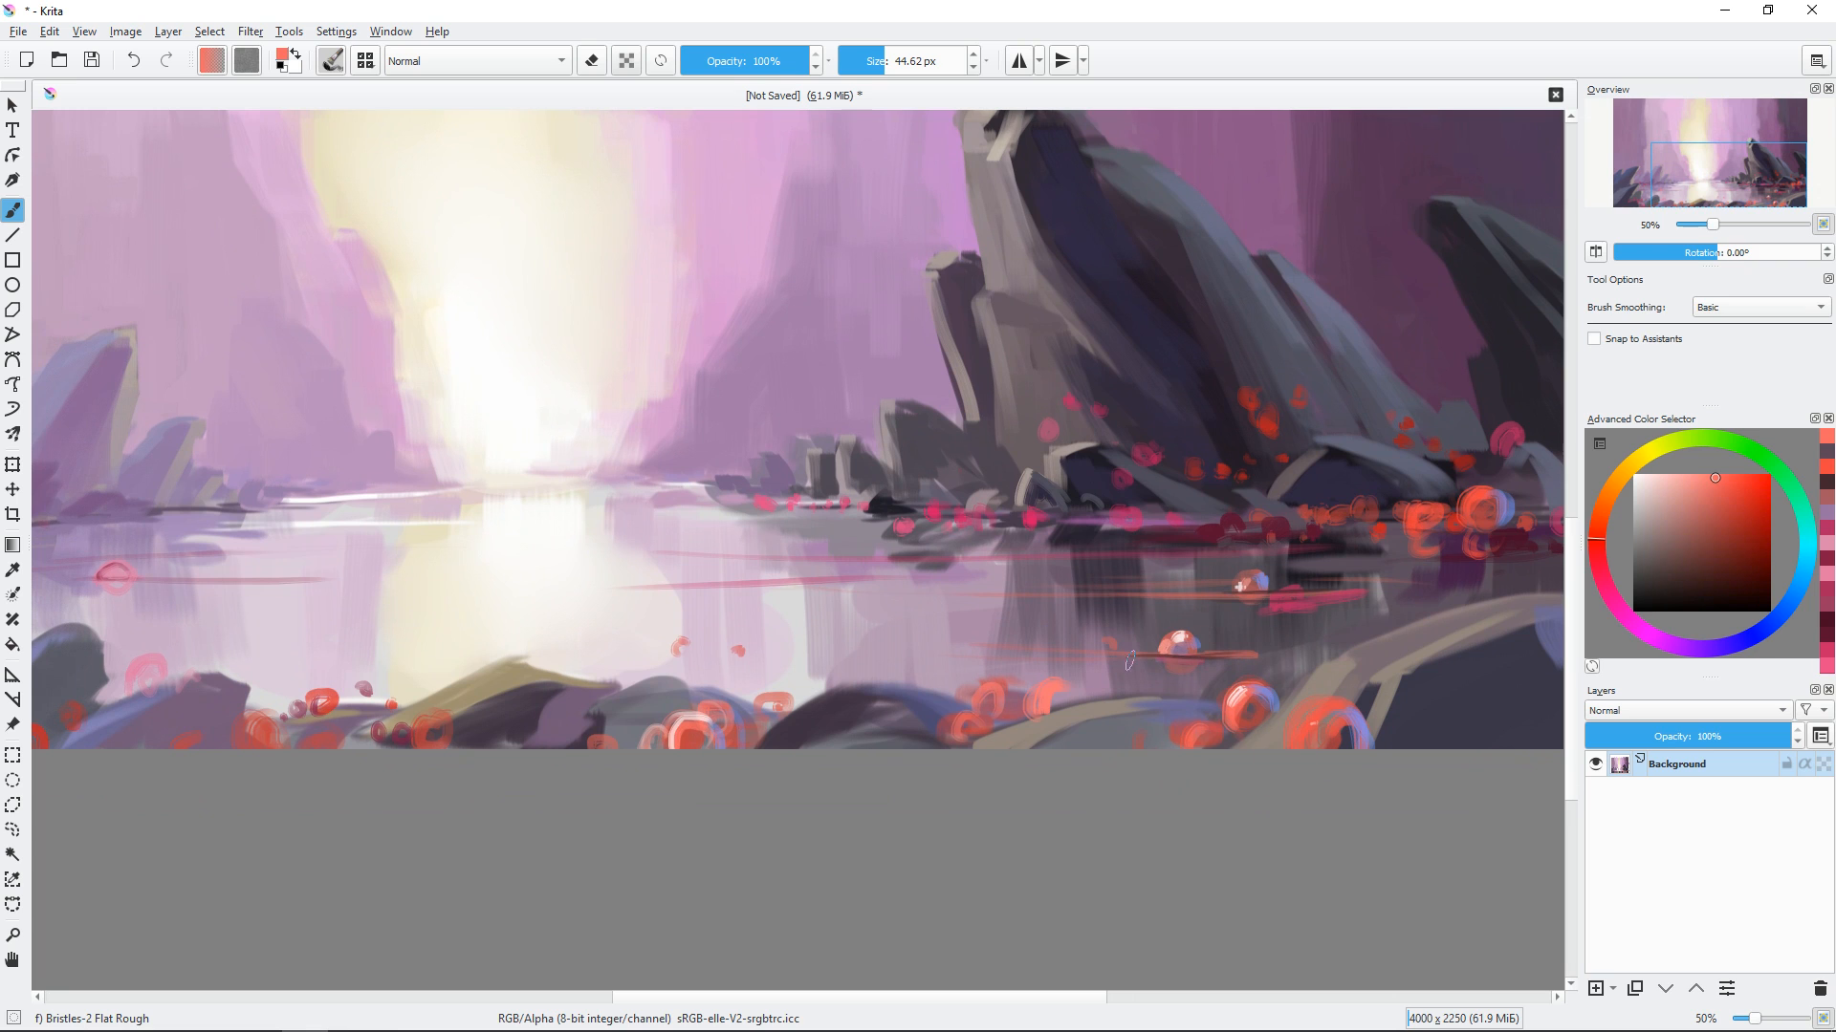
Add sampled salmon dabs to the right foreground flowers and scatter smaller ones at the large rock's left foot.
drag(1114, 734, 1075, 737)
mouse_move(957, 485)
mouse_down()
mouse_move(937, 562)
mouse_move(1021, 550)
mouse_up()
key(bracketleft)
key(bracketleft)
ctrl+click(937, 562)
scroll(1208, 524, down, 1)
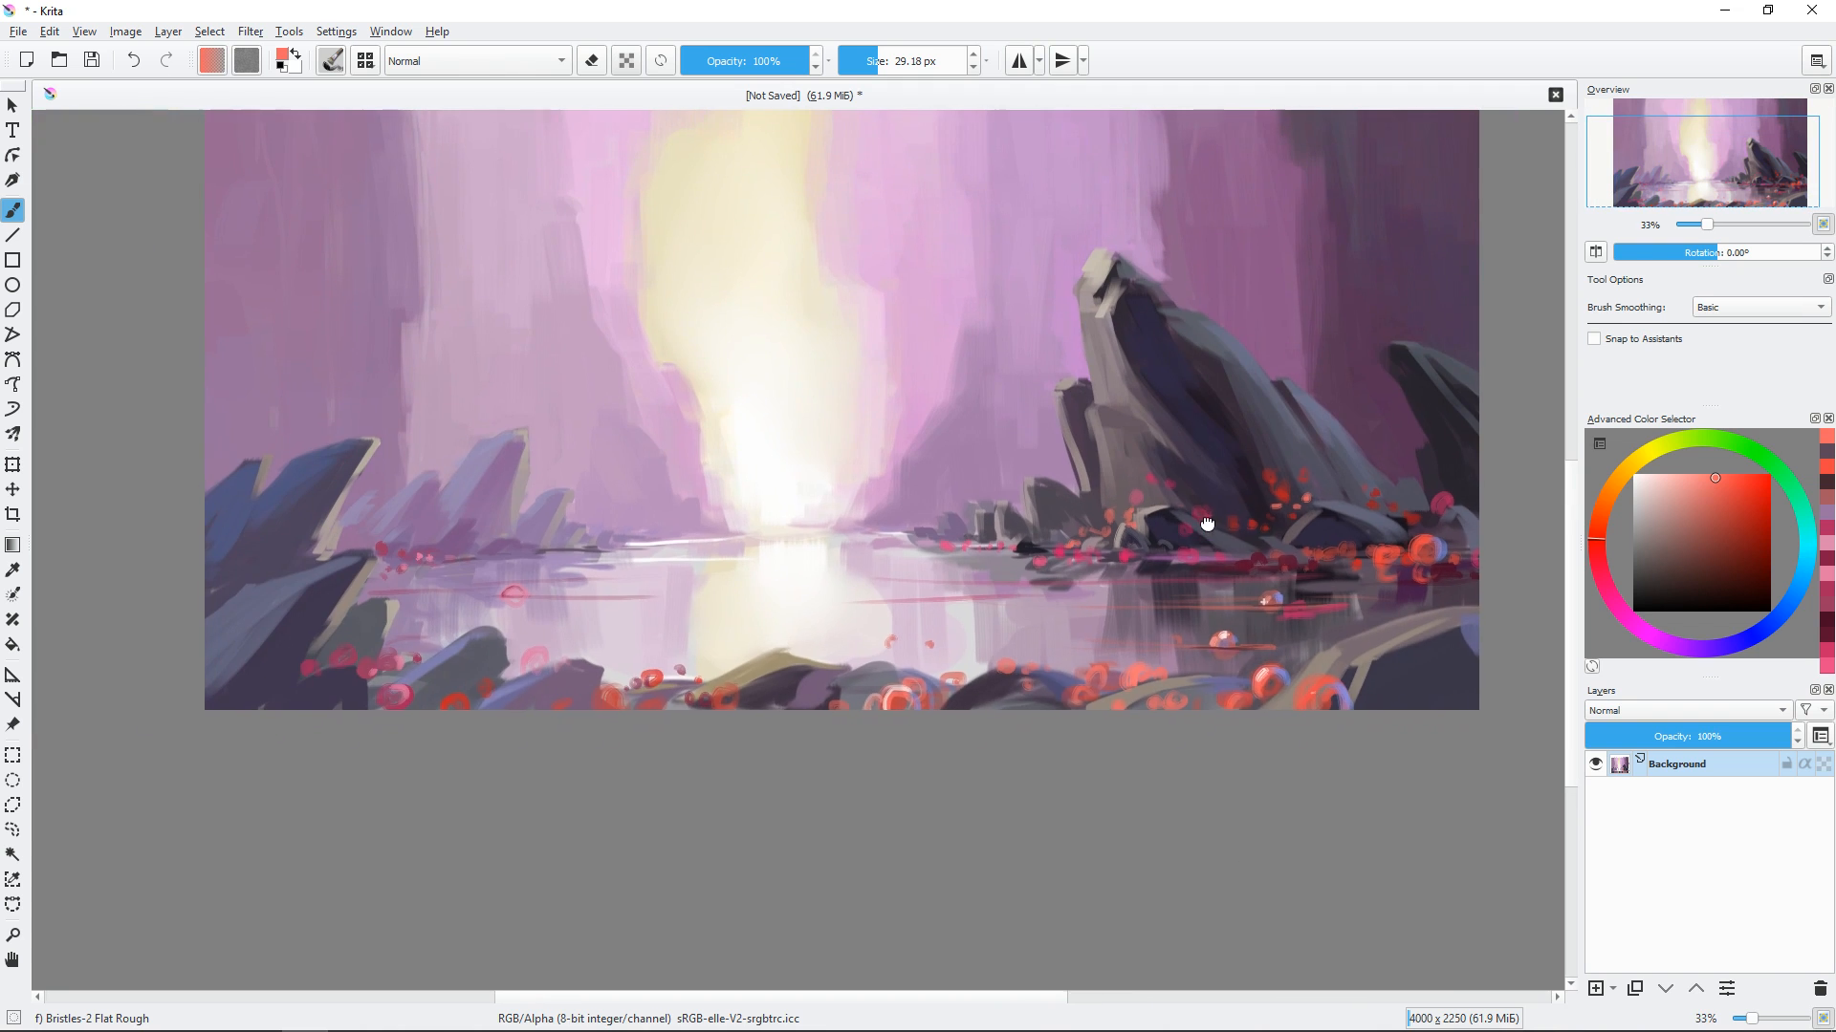
scroll(1172, 499, down, 1)
ctrl+click(1132, 565)
Highlight the pink and coral blooms along the left foreground rocks with sampled pale salmon, reducing the brush to about 19 px.
scroll(456, 639, up, 2)
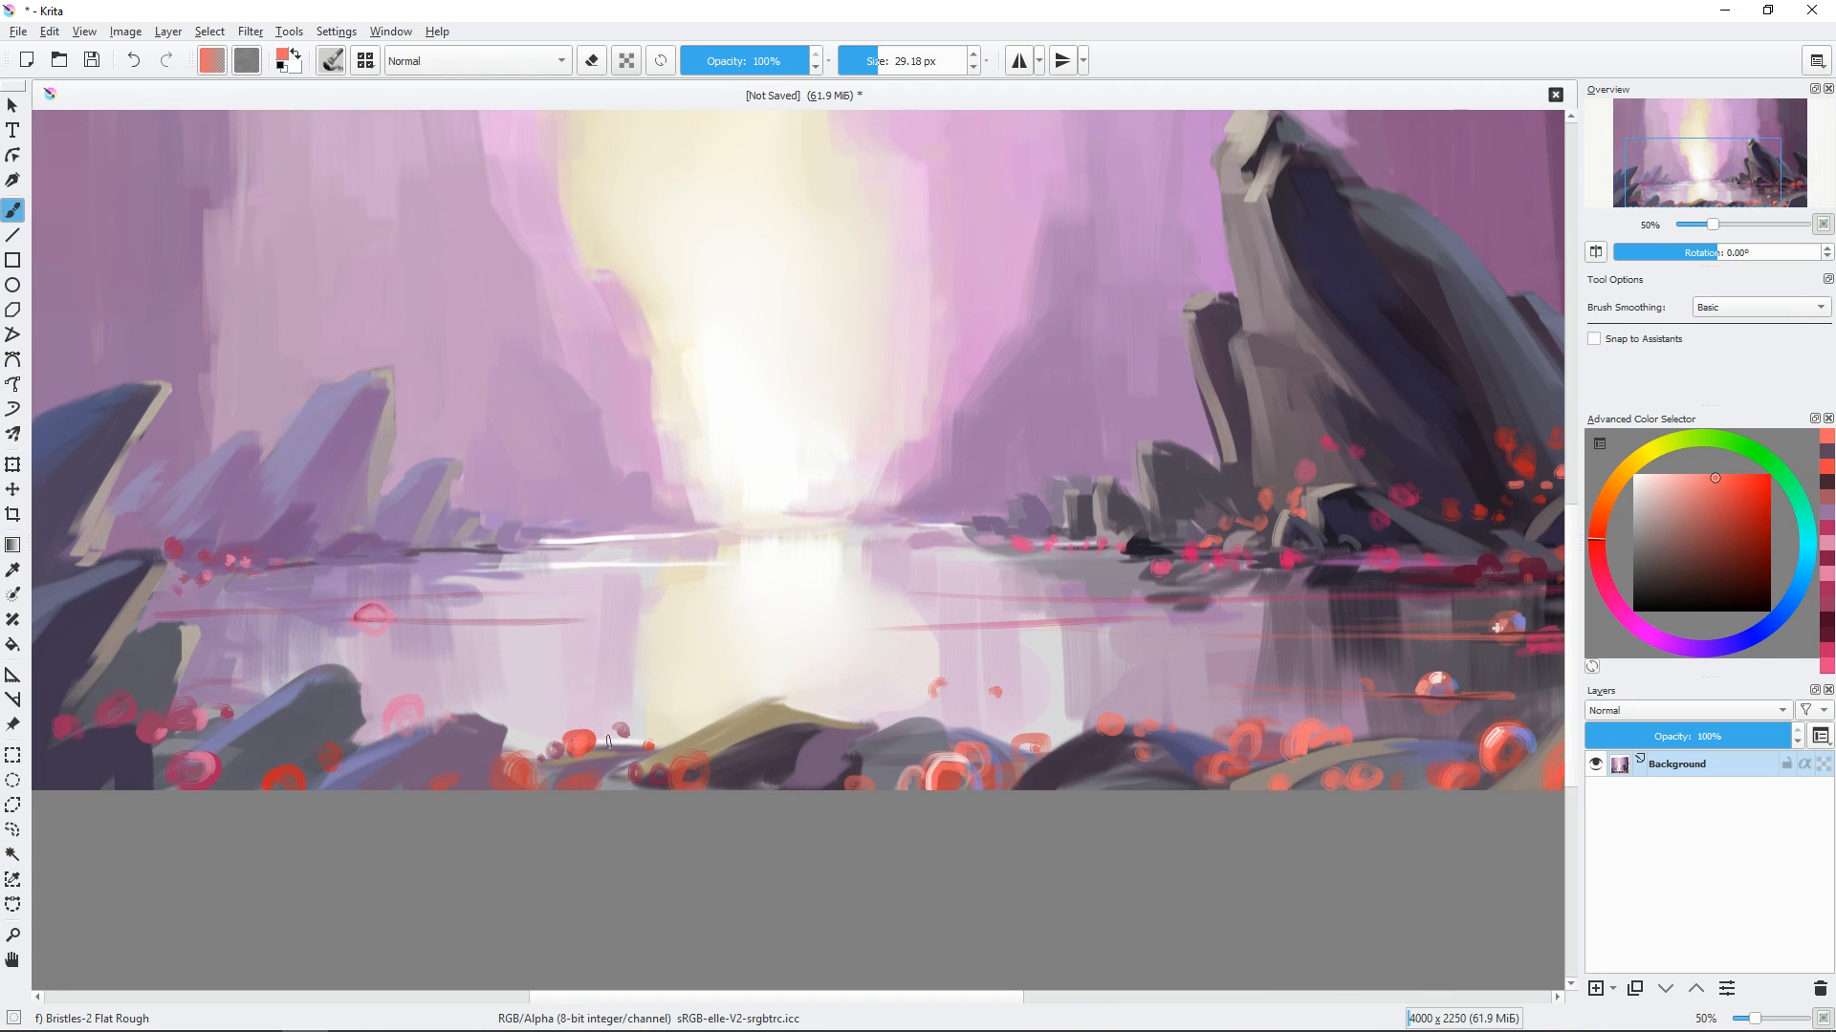
click(399, 709)
ctrl+click(399, 717)
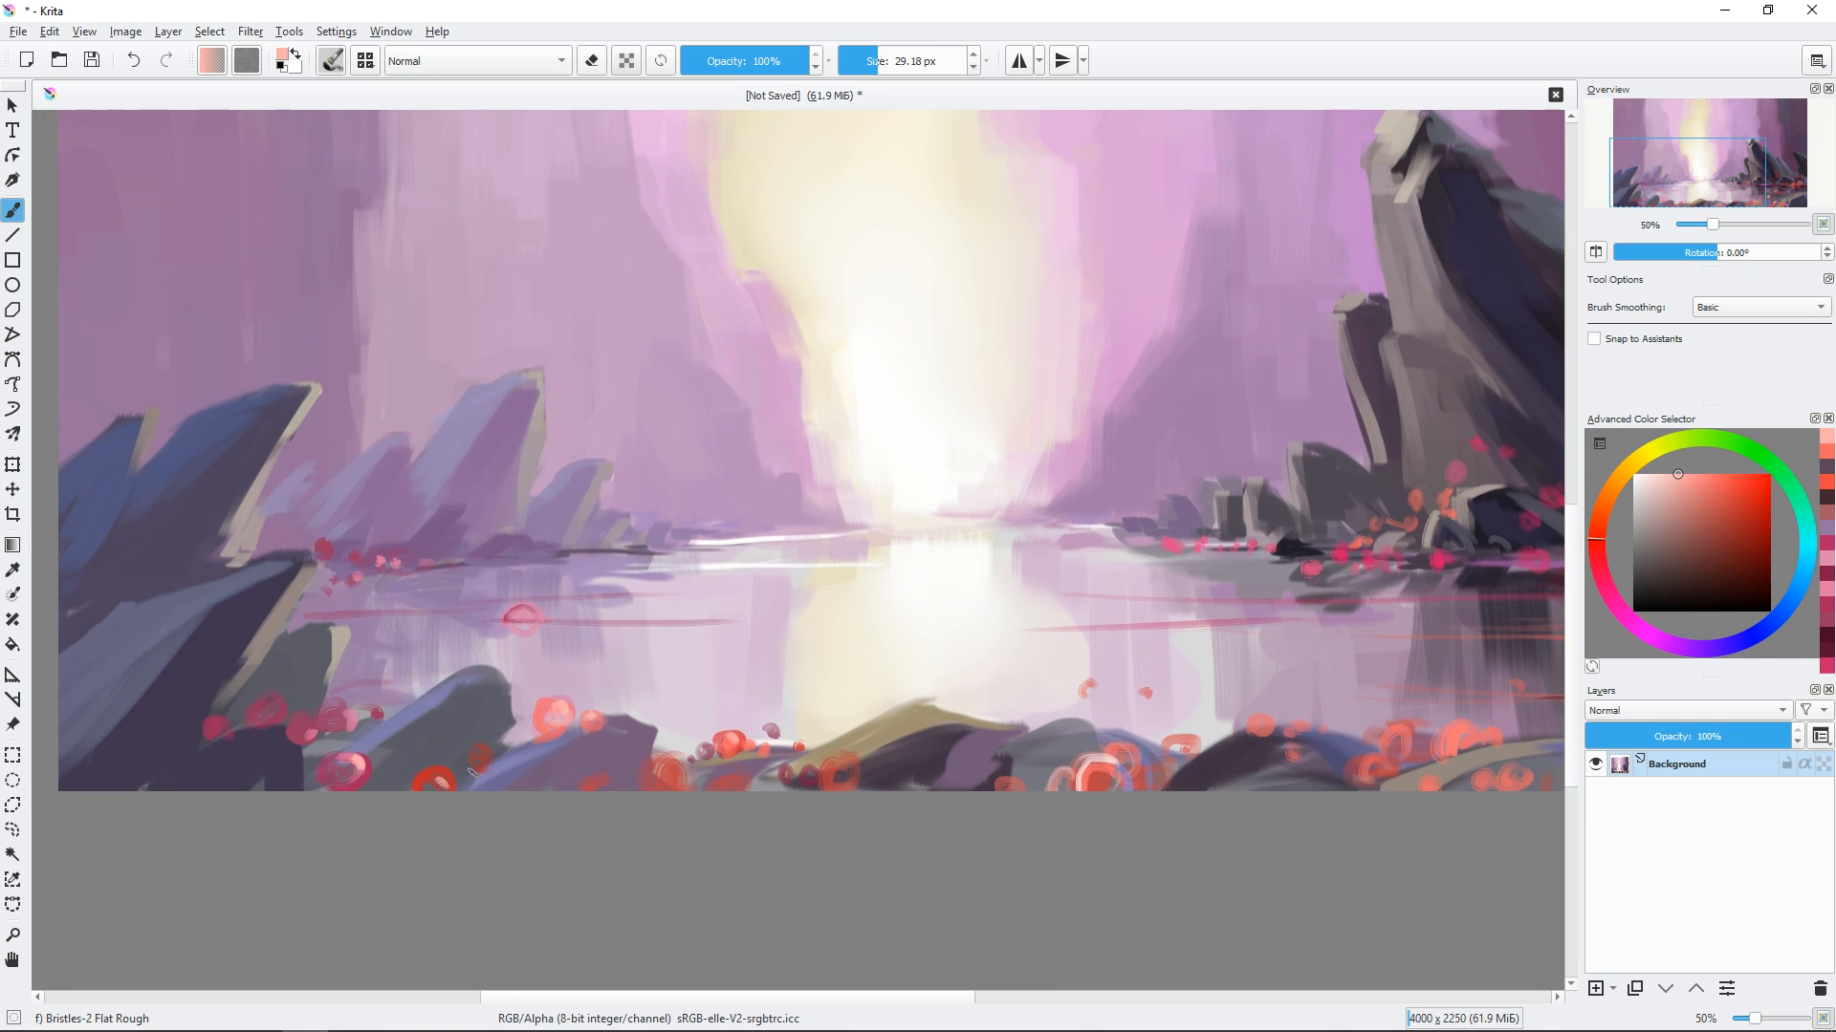
drag(580, 691, 638, 771)
key(bracketleft)
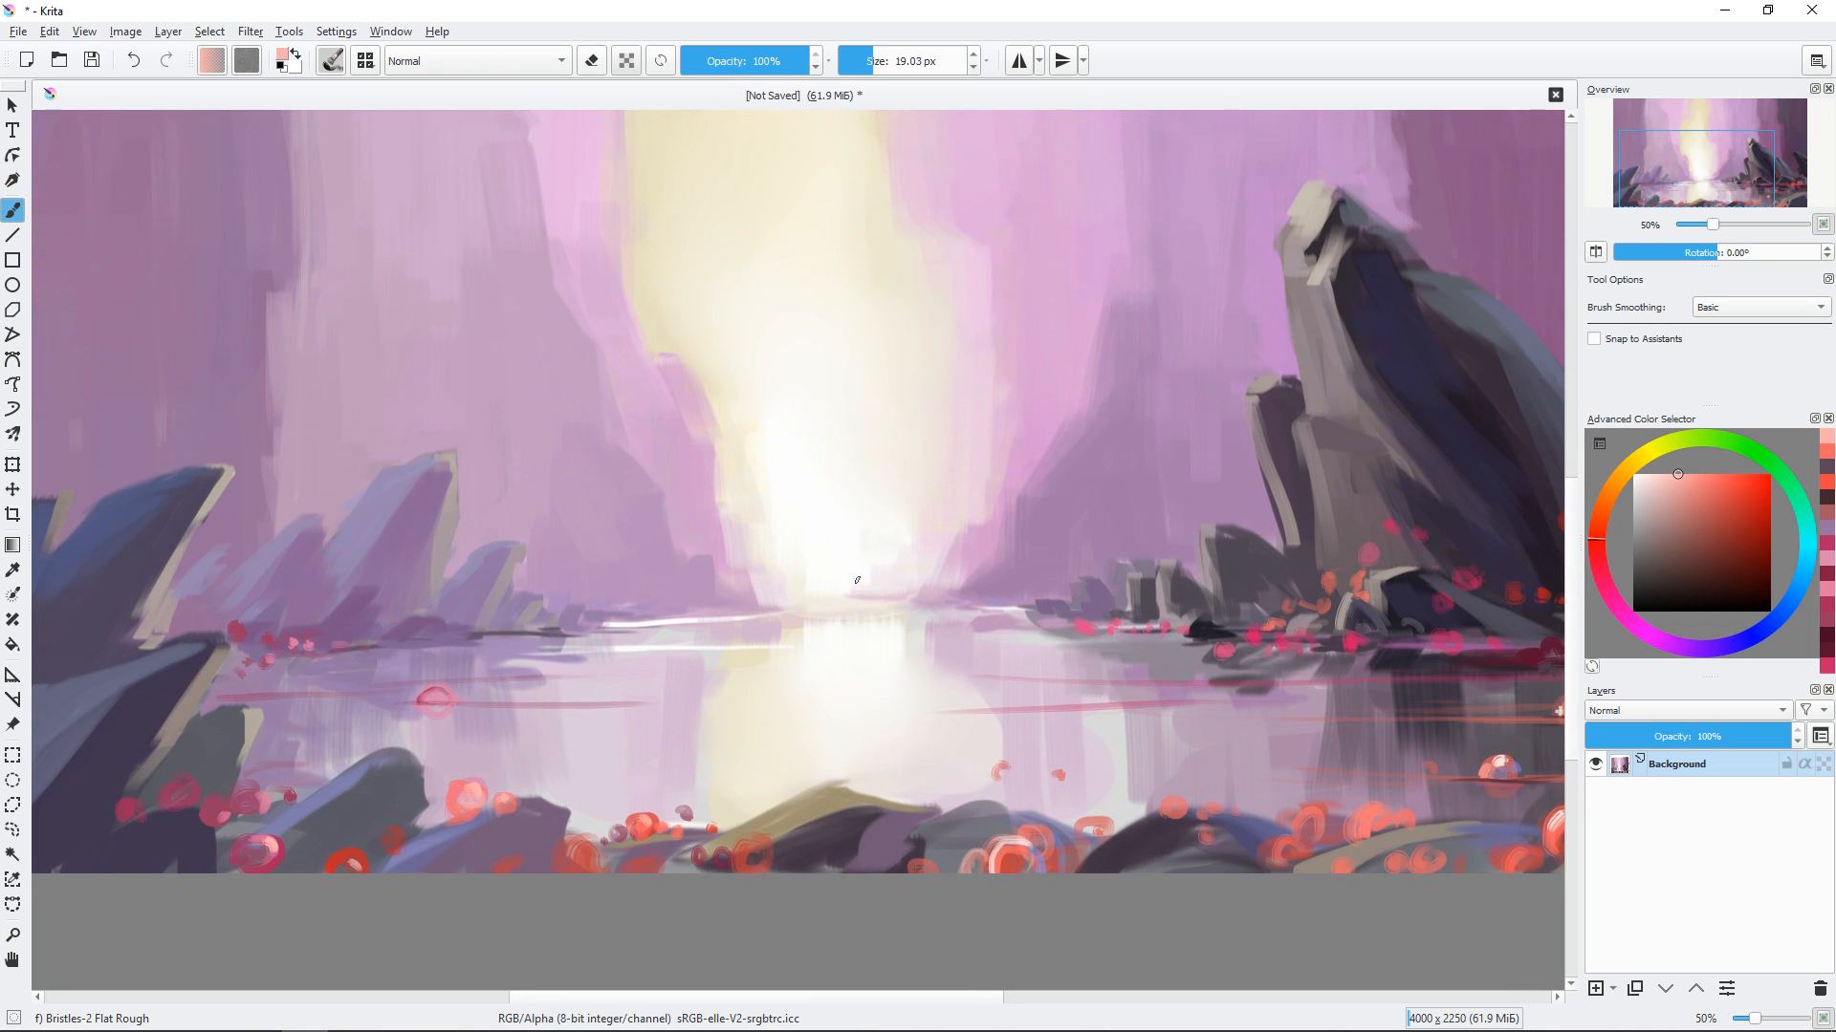
Paint sampled olive-brown edge light on the central and left foreground rocks with a brush of about 24 to 27 px.
key(bracketright)
key(bracketright)
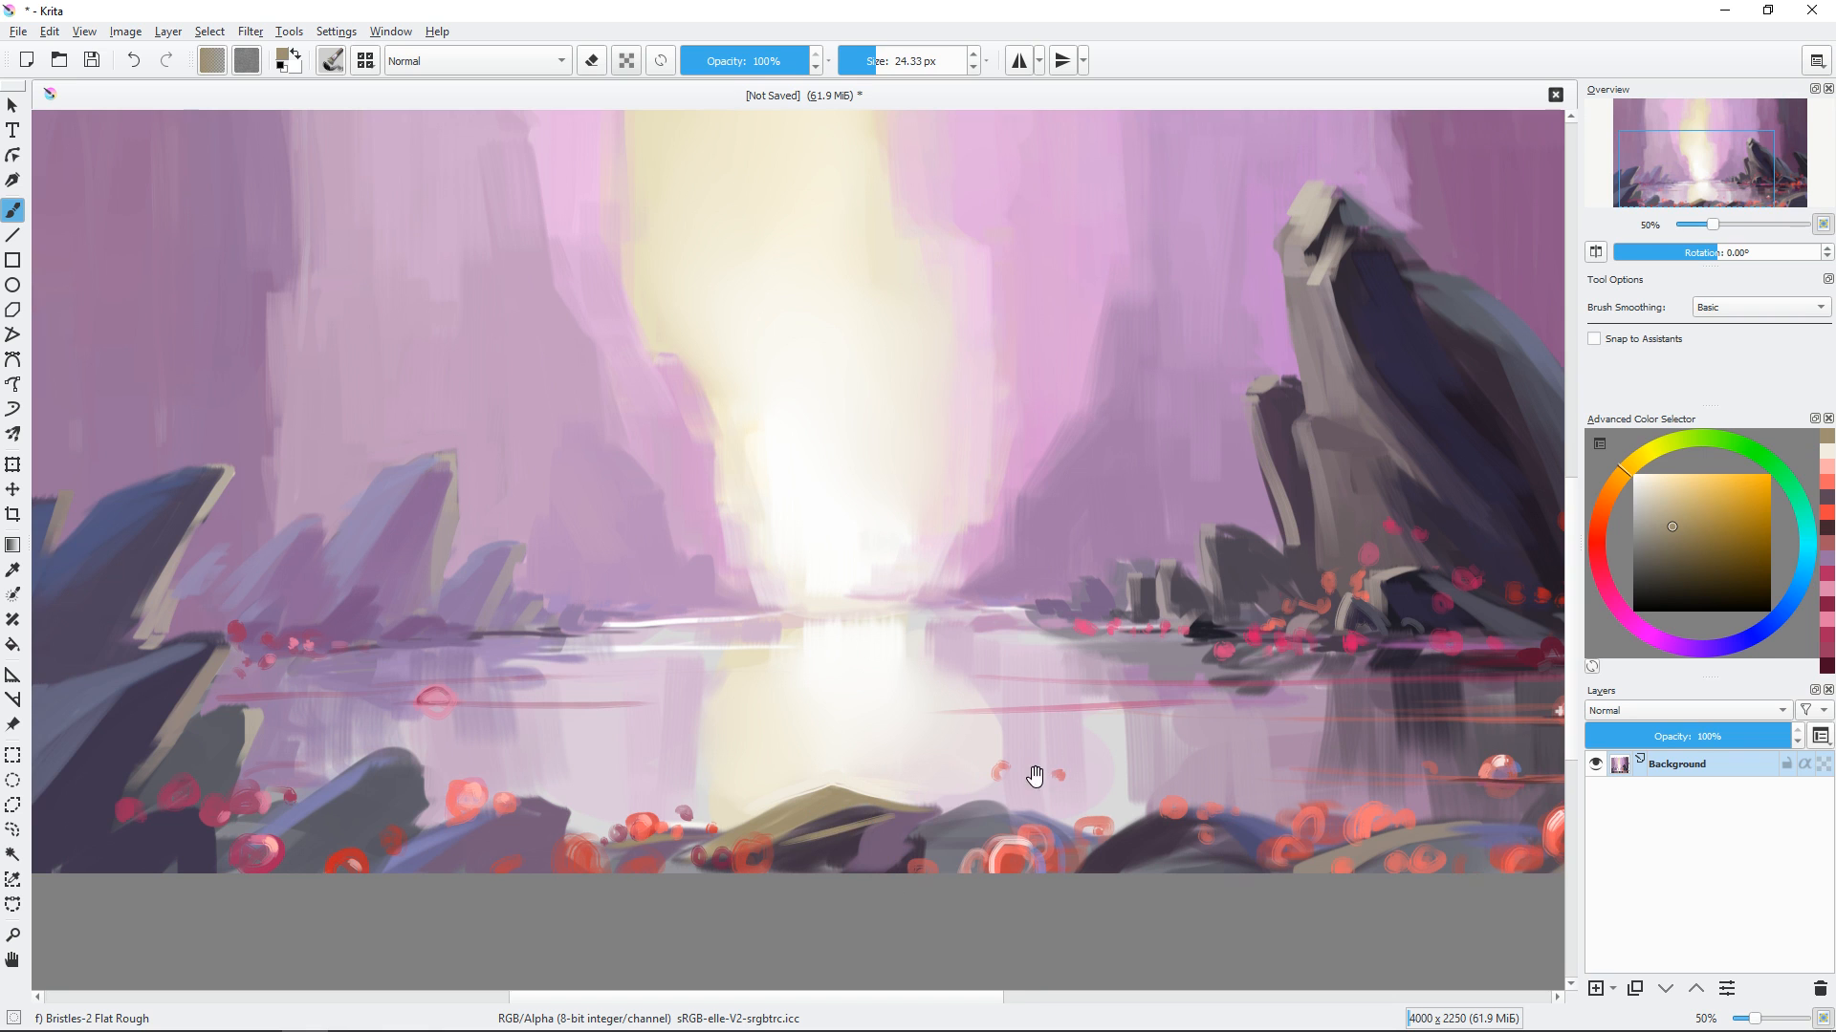
drag(949, 817, 878, 777)
drag(1037, 804, 1223, 803)
key(bracketright)
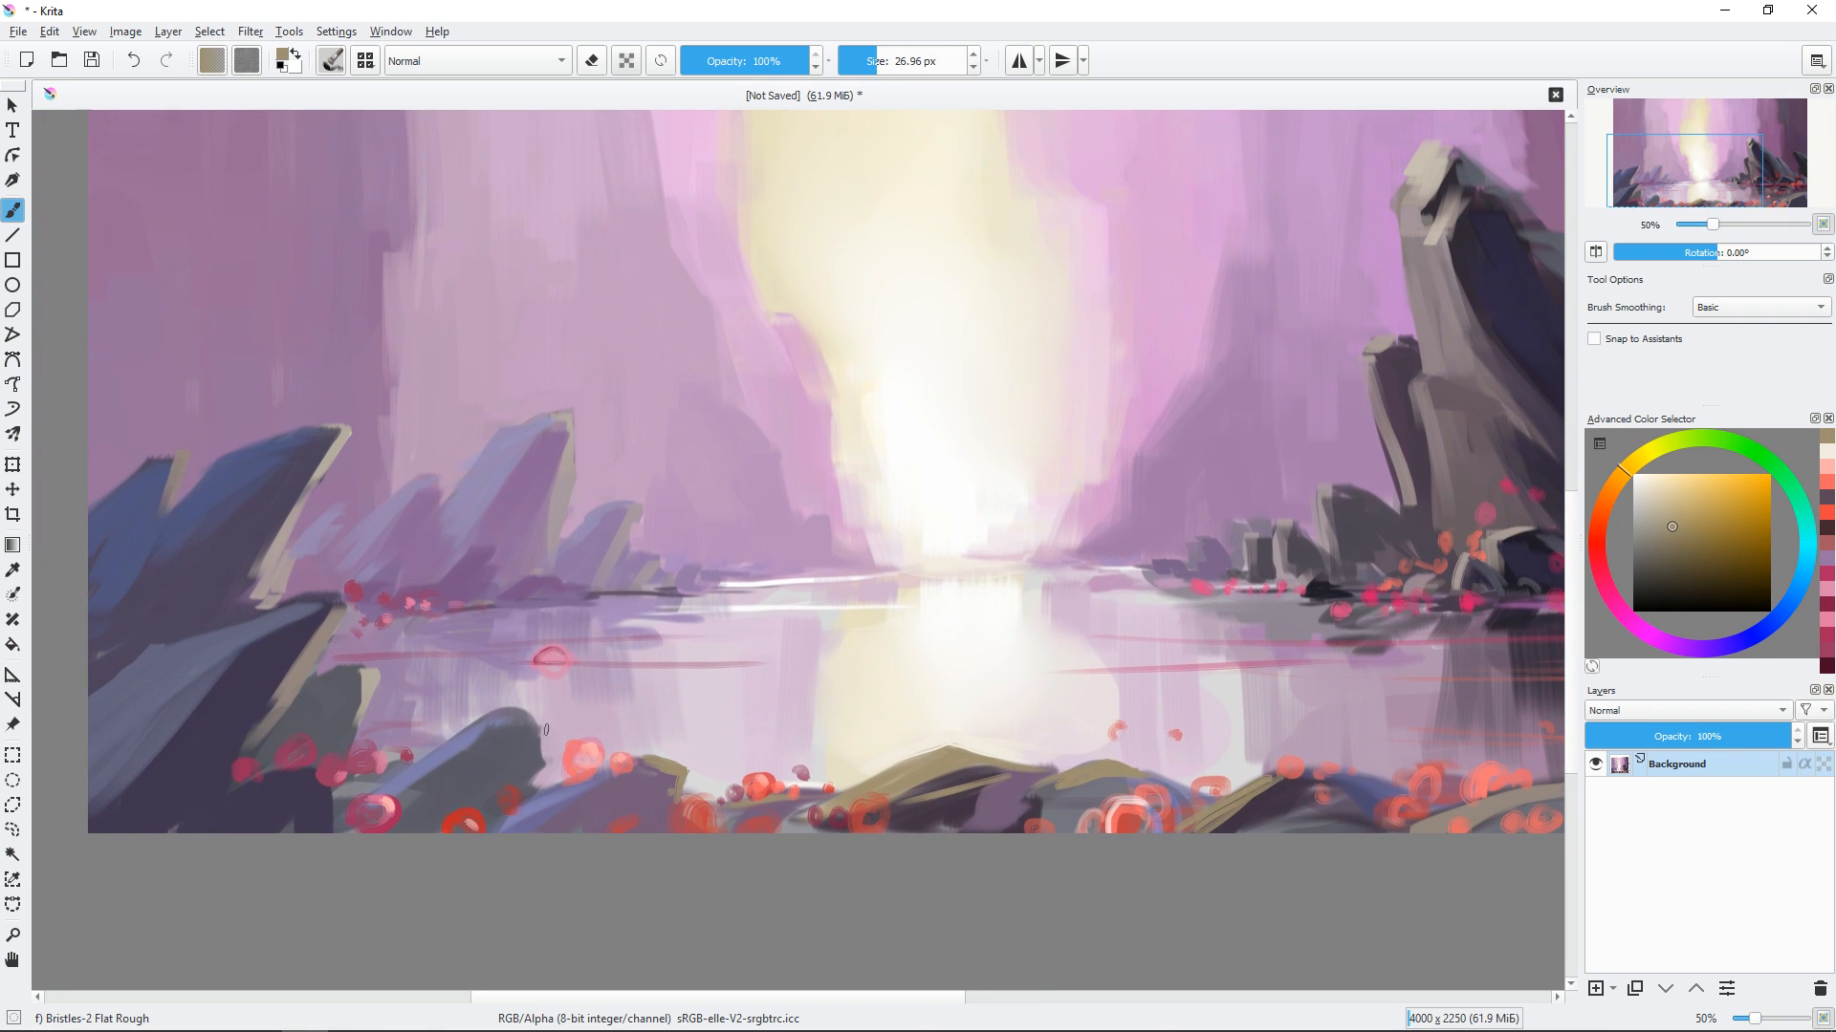
drag(521, 710, 543, 779)
key(minus)
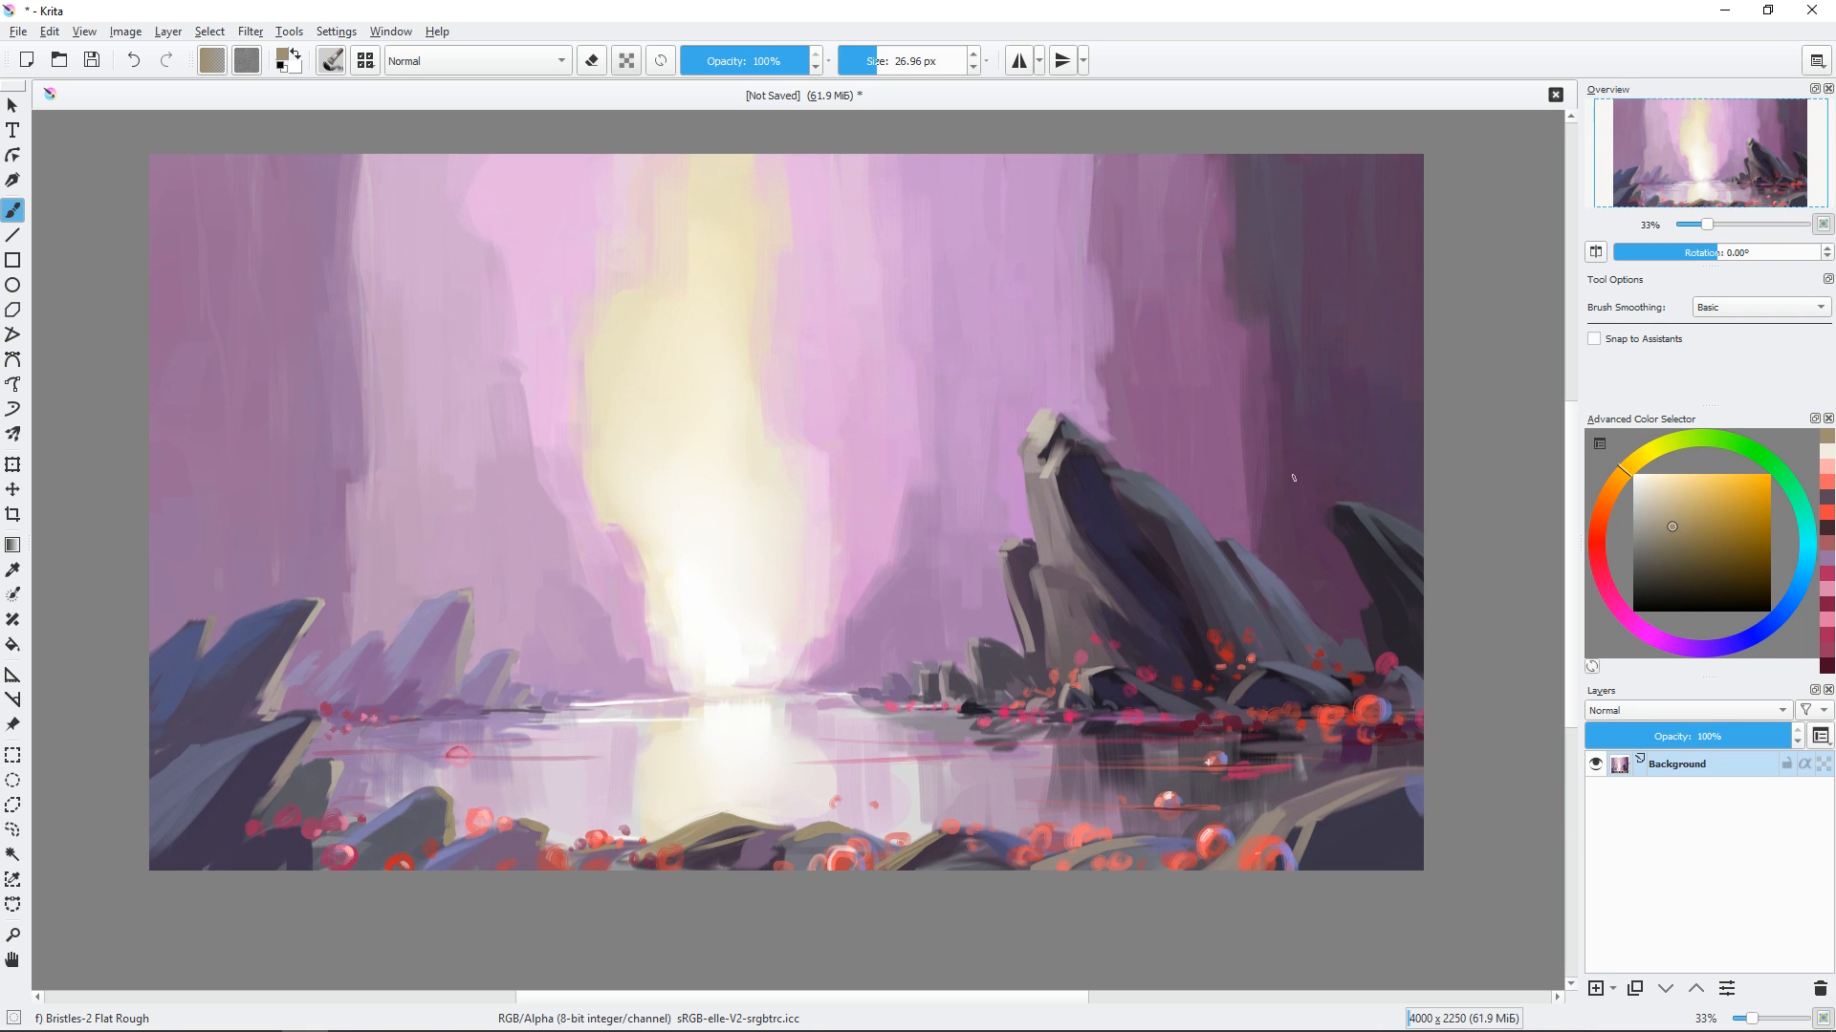
Refine the small rocks at the large rock's left foot with sampled mauve grey and dark blue-grey.
key(equal)
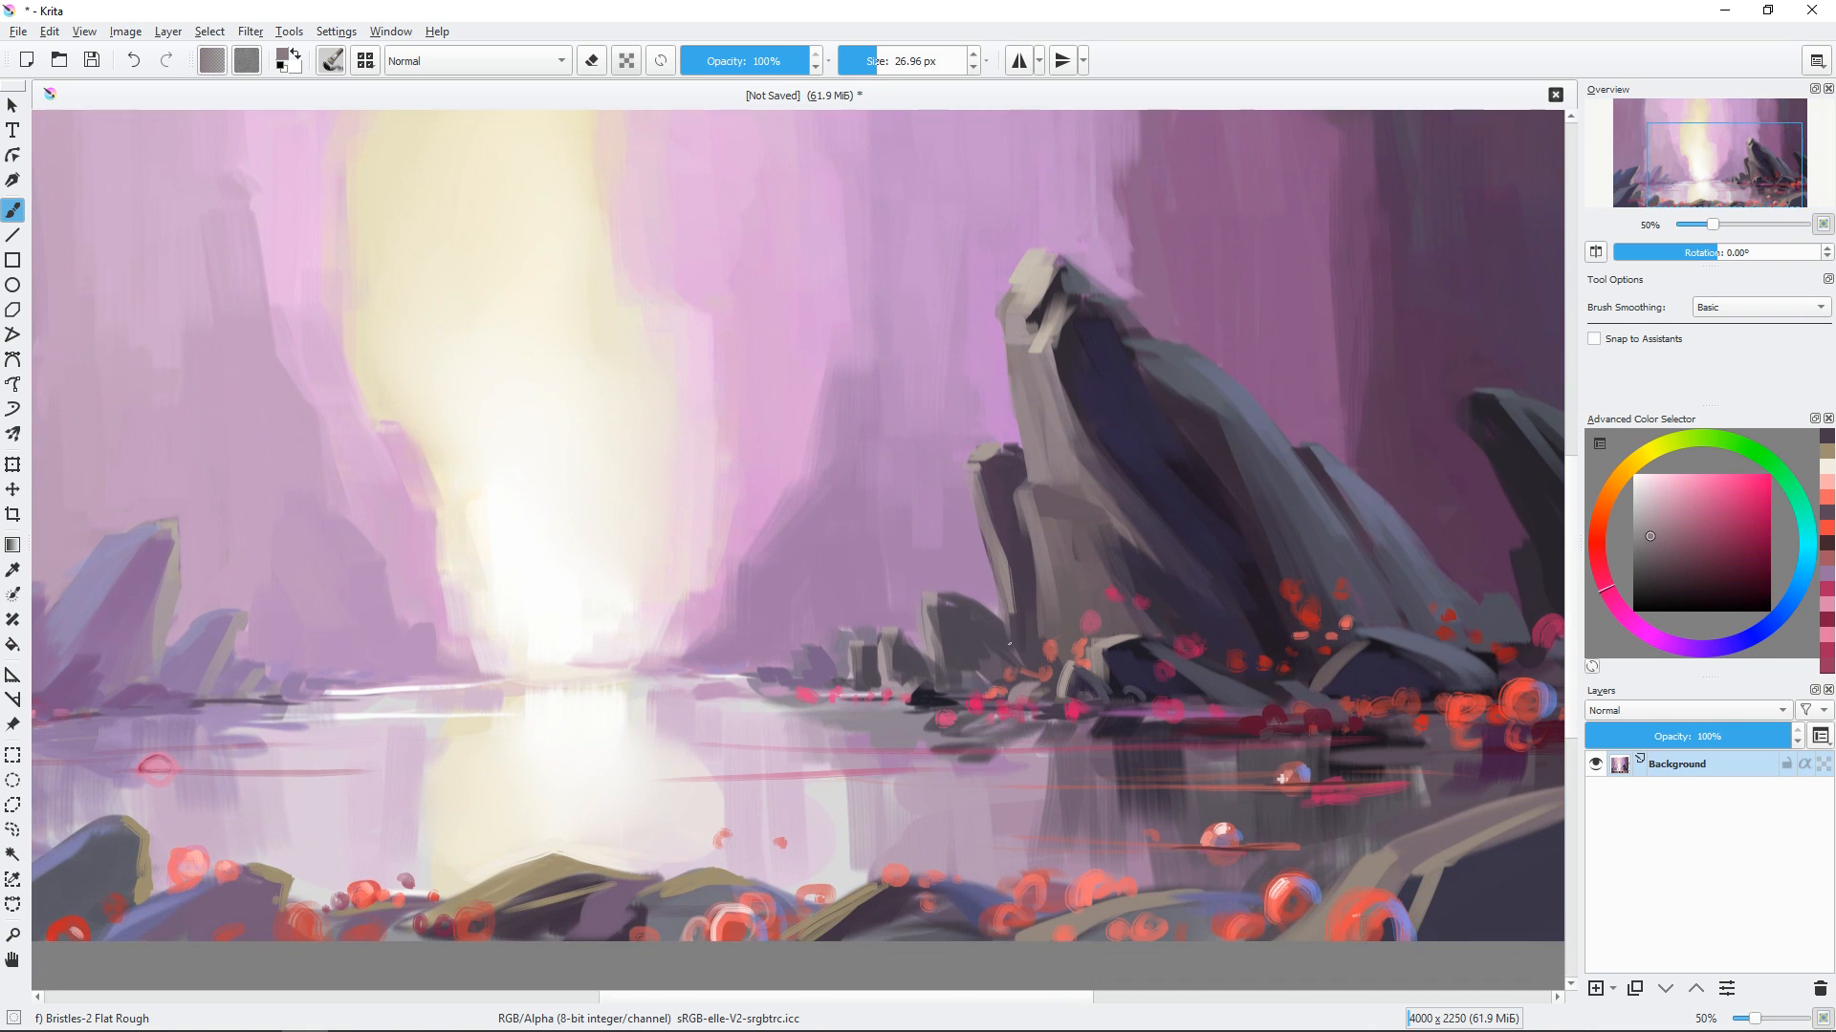
ctrl+click(924, 638)
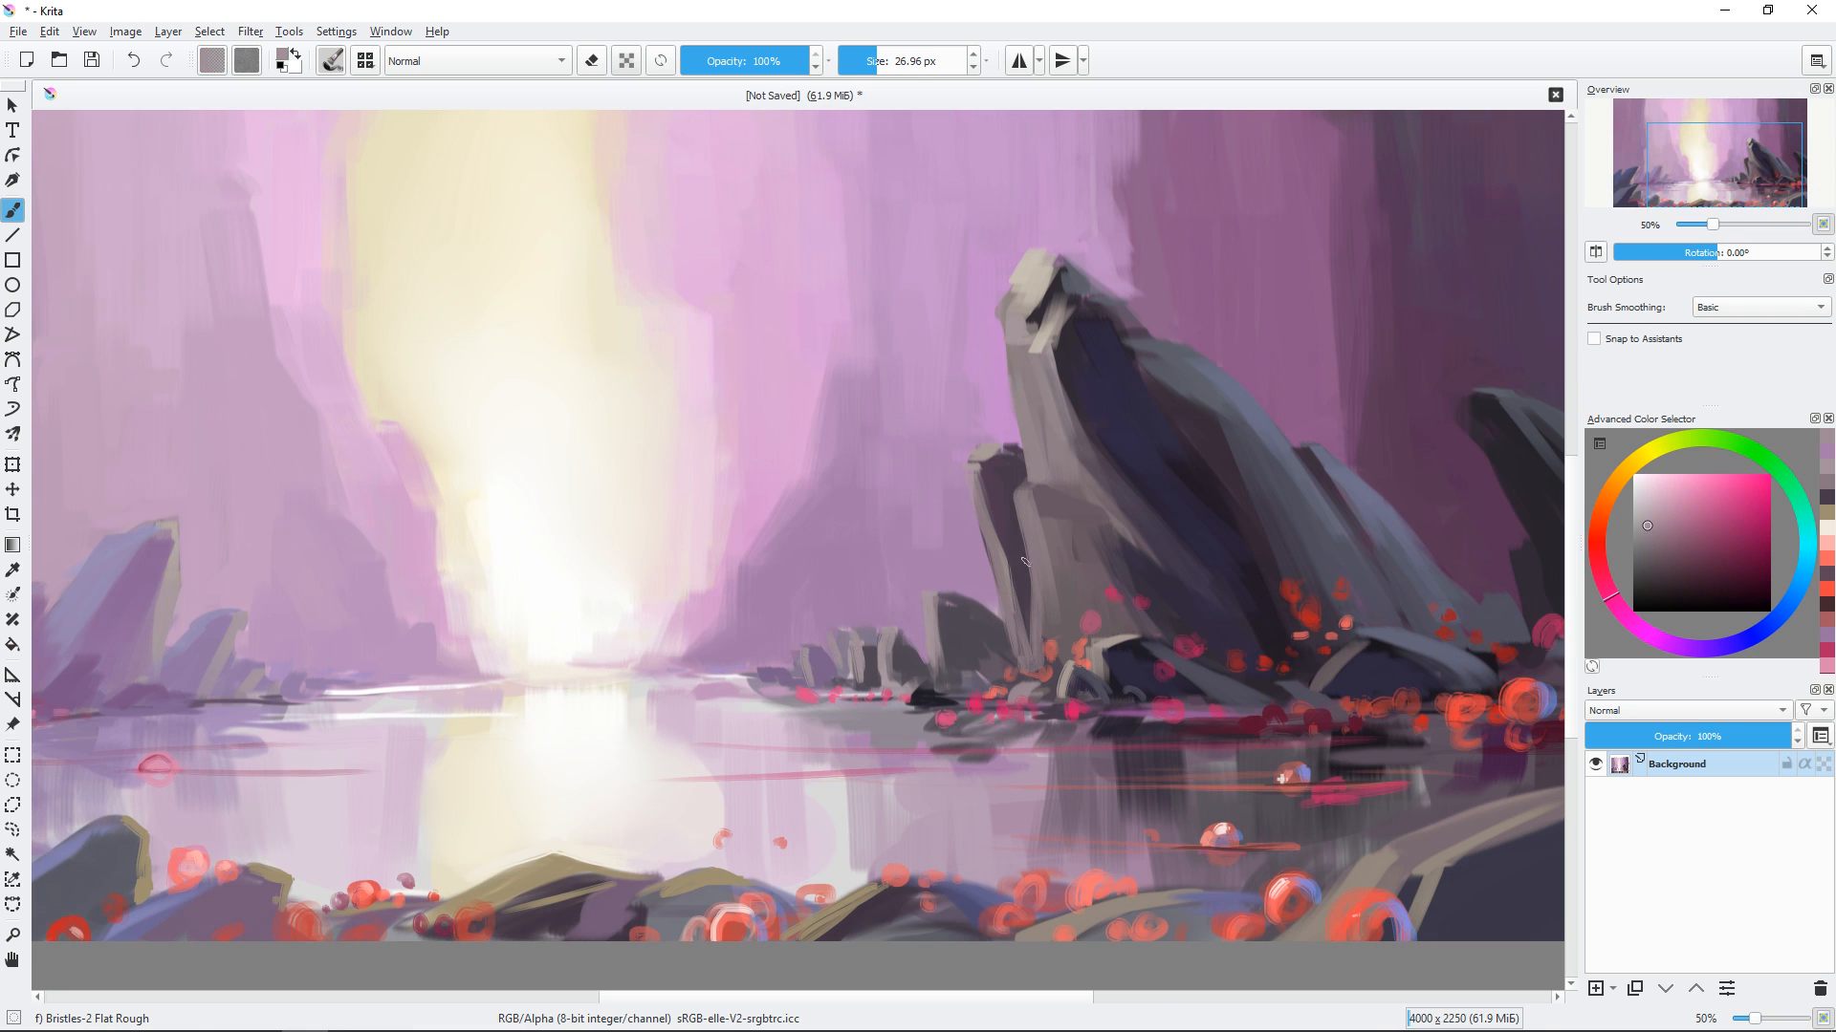
drag(1209, 529, 999, 529)
ctrl+click(1166, 646)
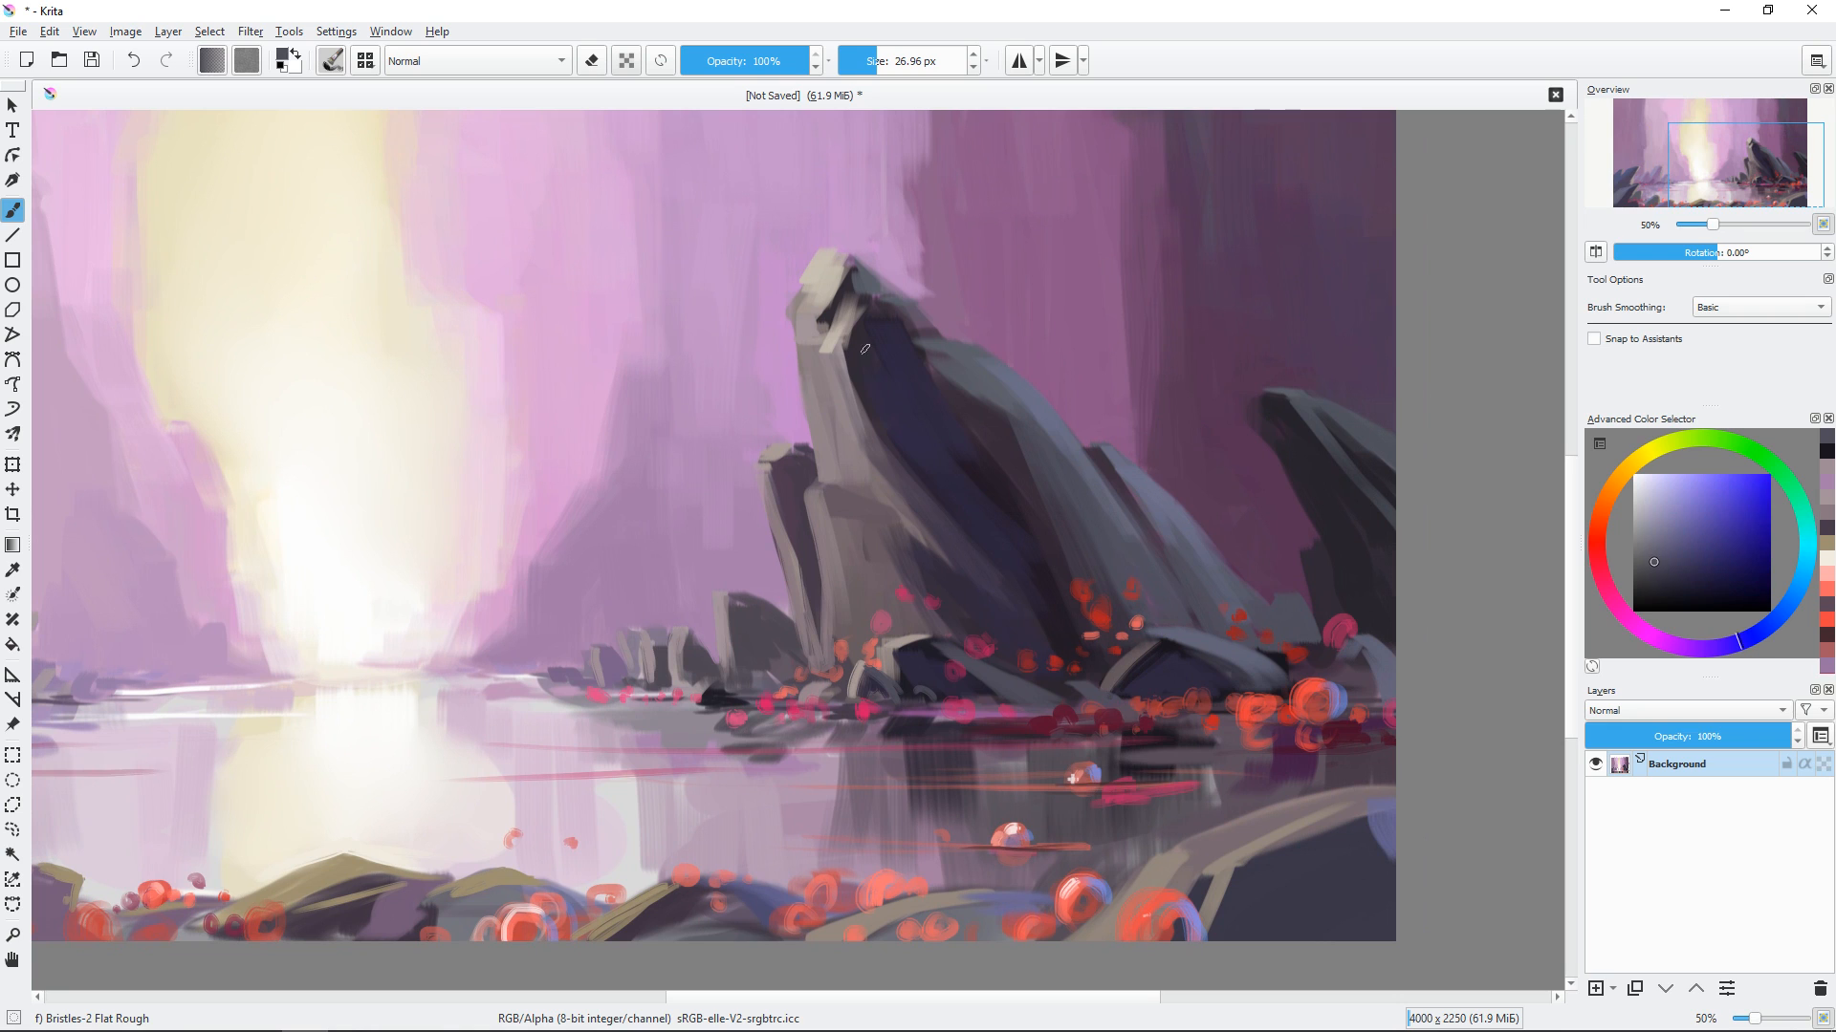
Add sampled beige highlights to the large rock's peak and the tip of the smaller rock beside it.
ctrl+click(806, 322)
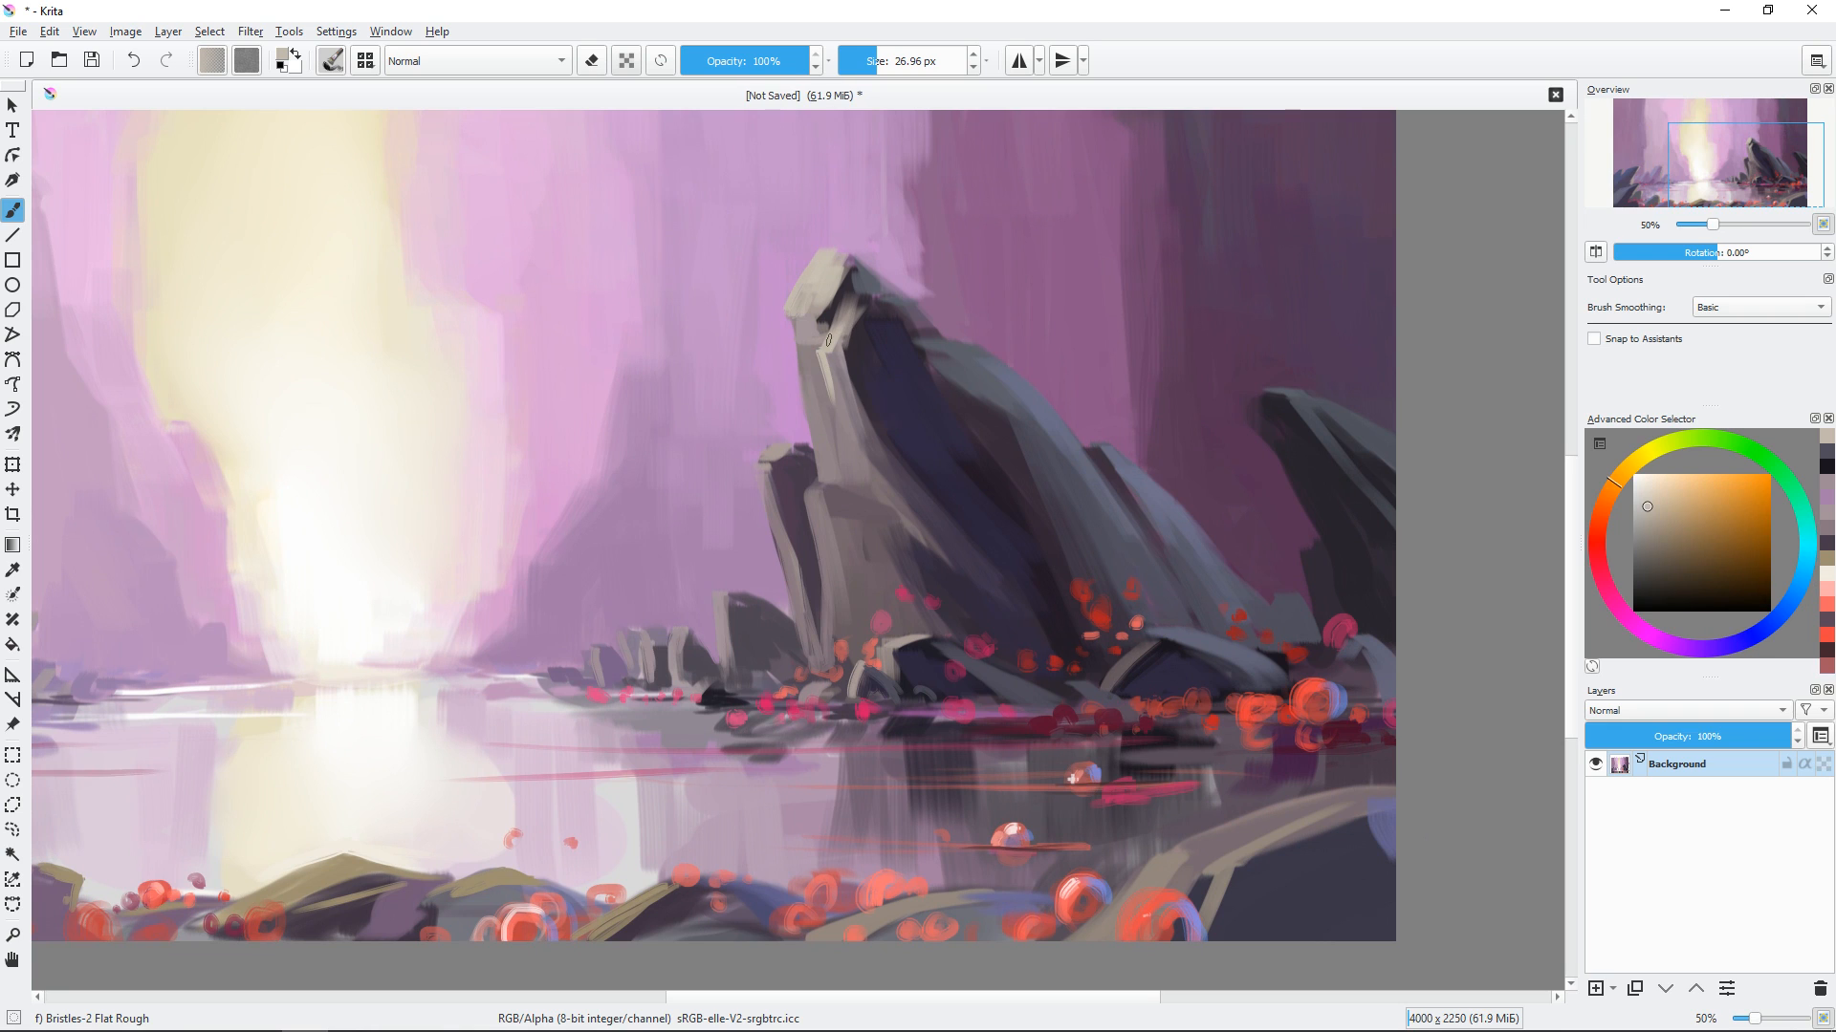
drag(759, 468, 797, 451)
ctrl+click(876, 557)
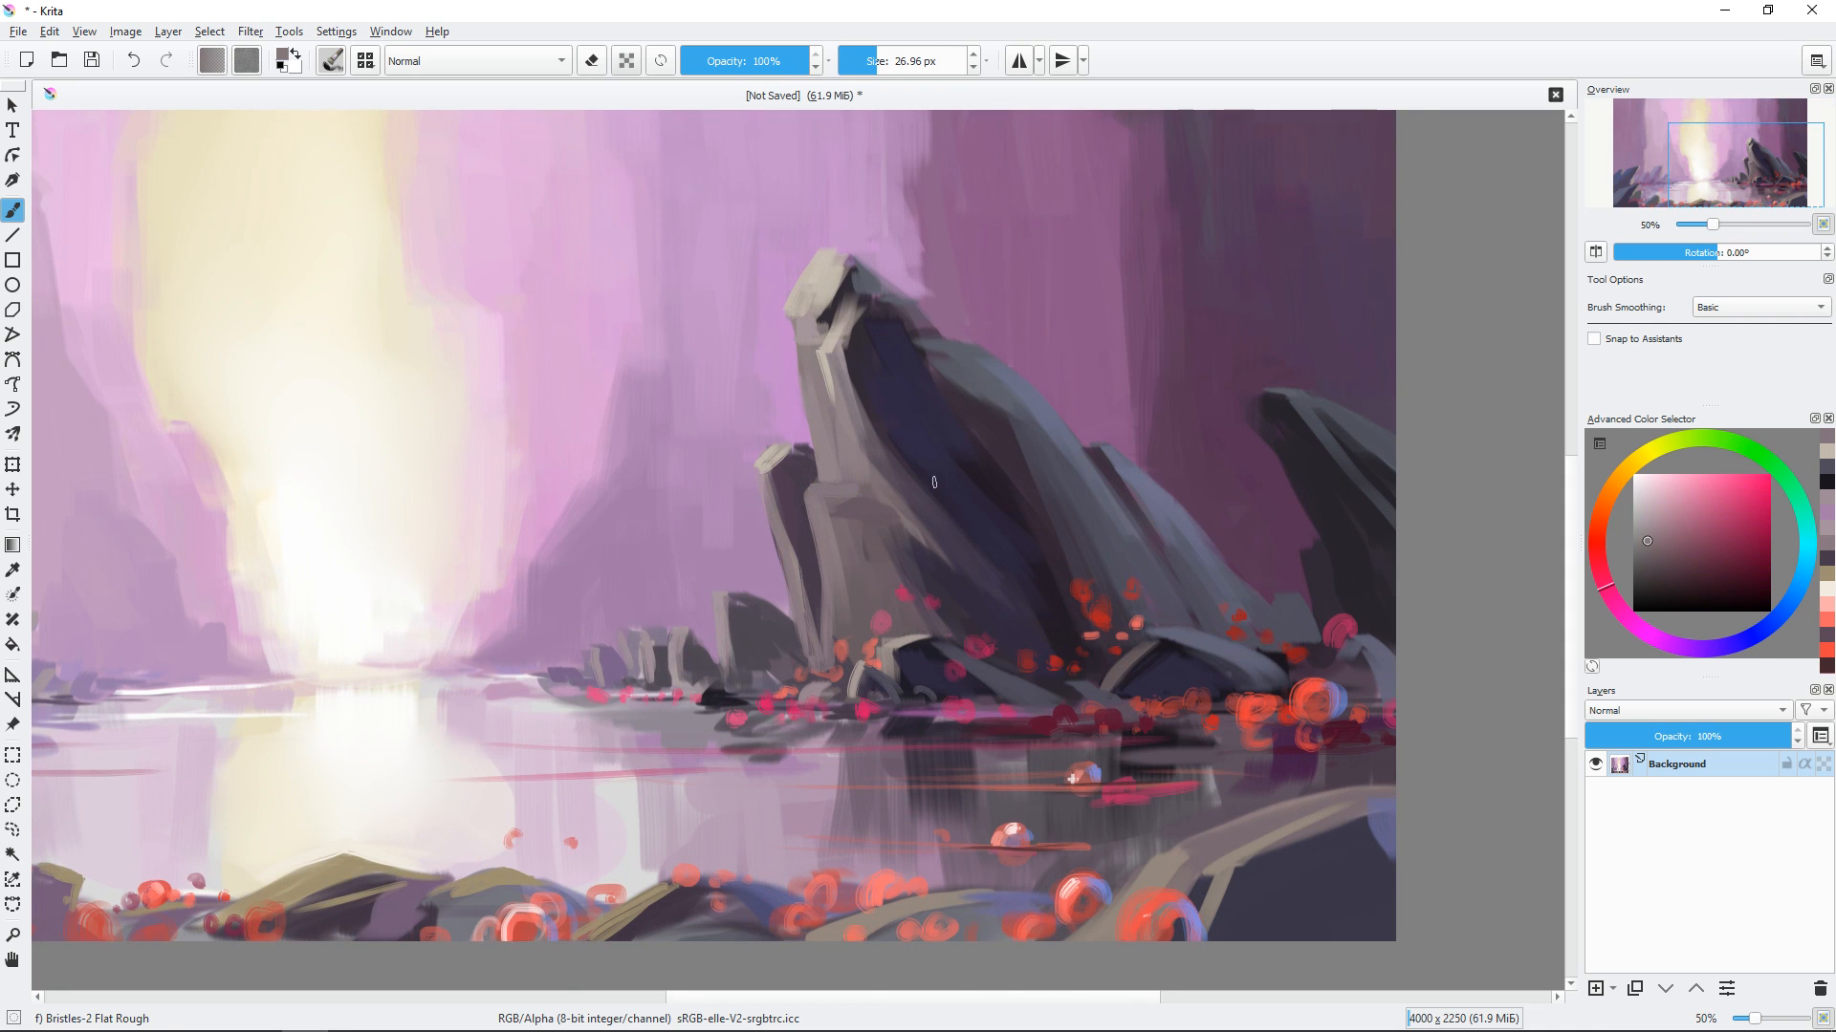
Touch up the tip of the far-right rock and the shaded side of the large rock's peak with sampled greys.
scroll(934, 483, up, 2)
ctrl+click(1256, 464)
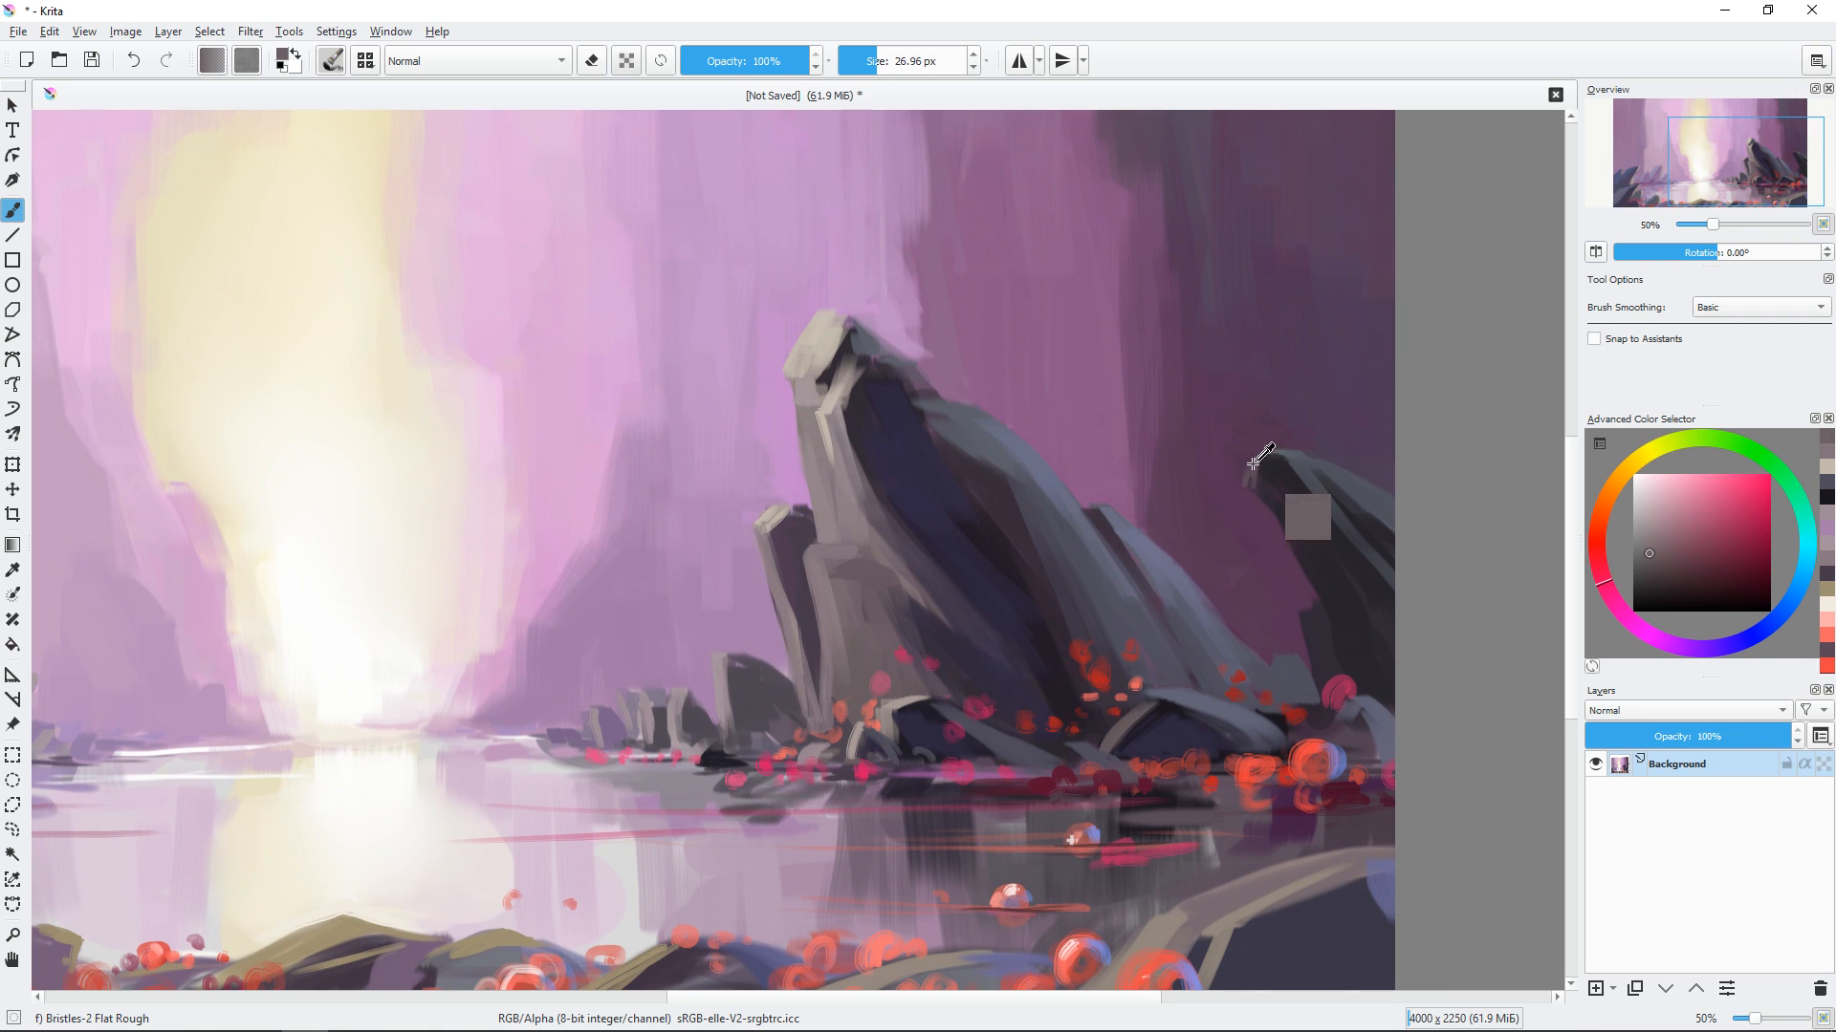
scroll(1316, 694, up, 2)
ctrl+click(889, 390)
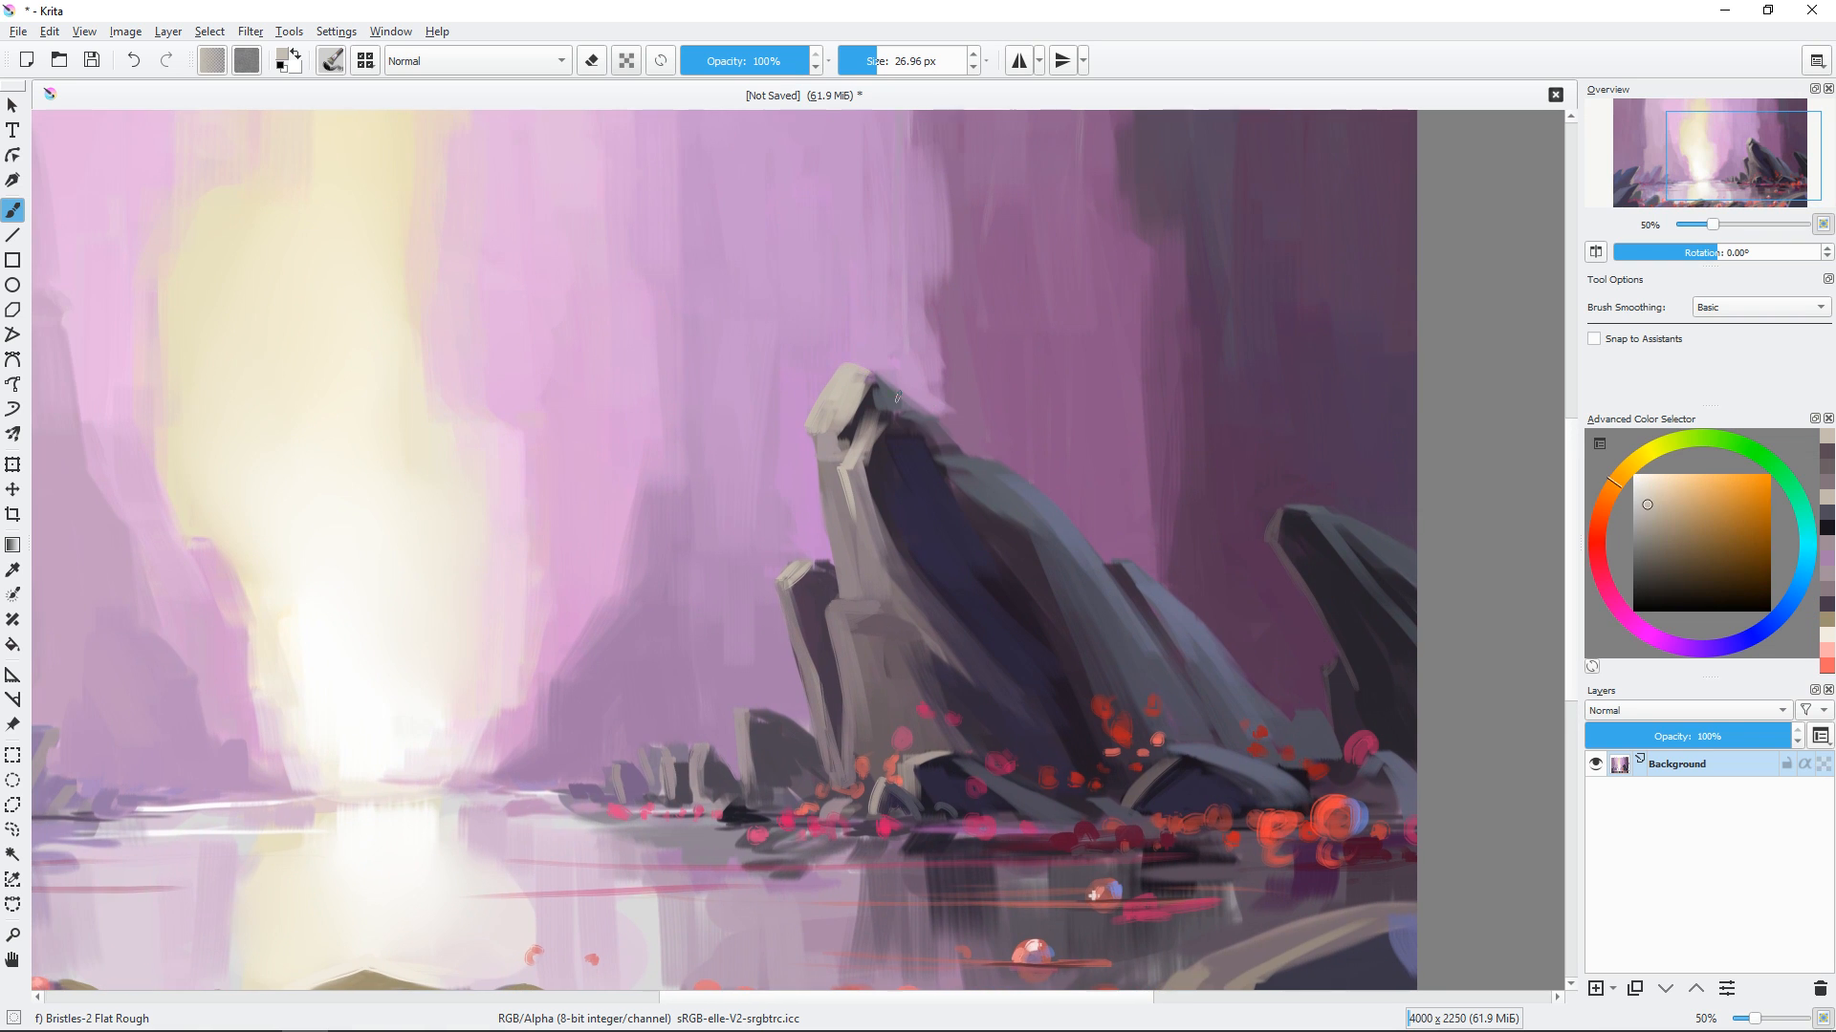
ctrl+click(968, 419)
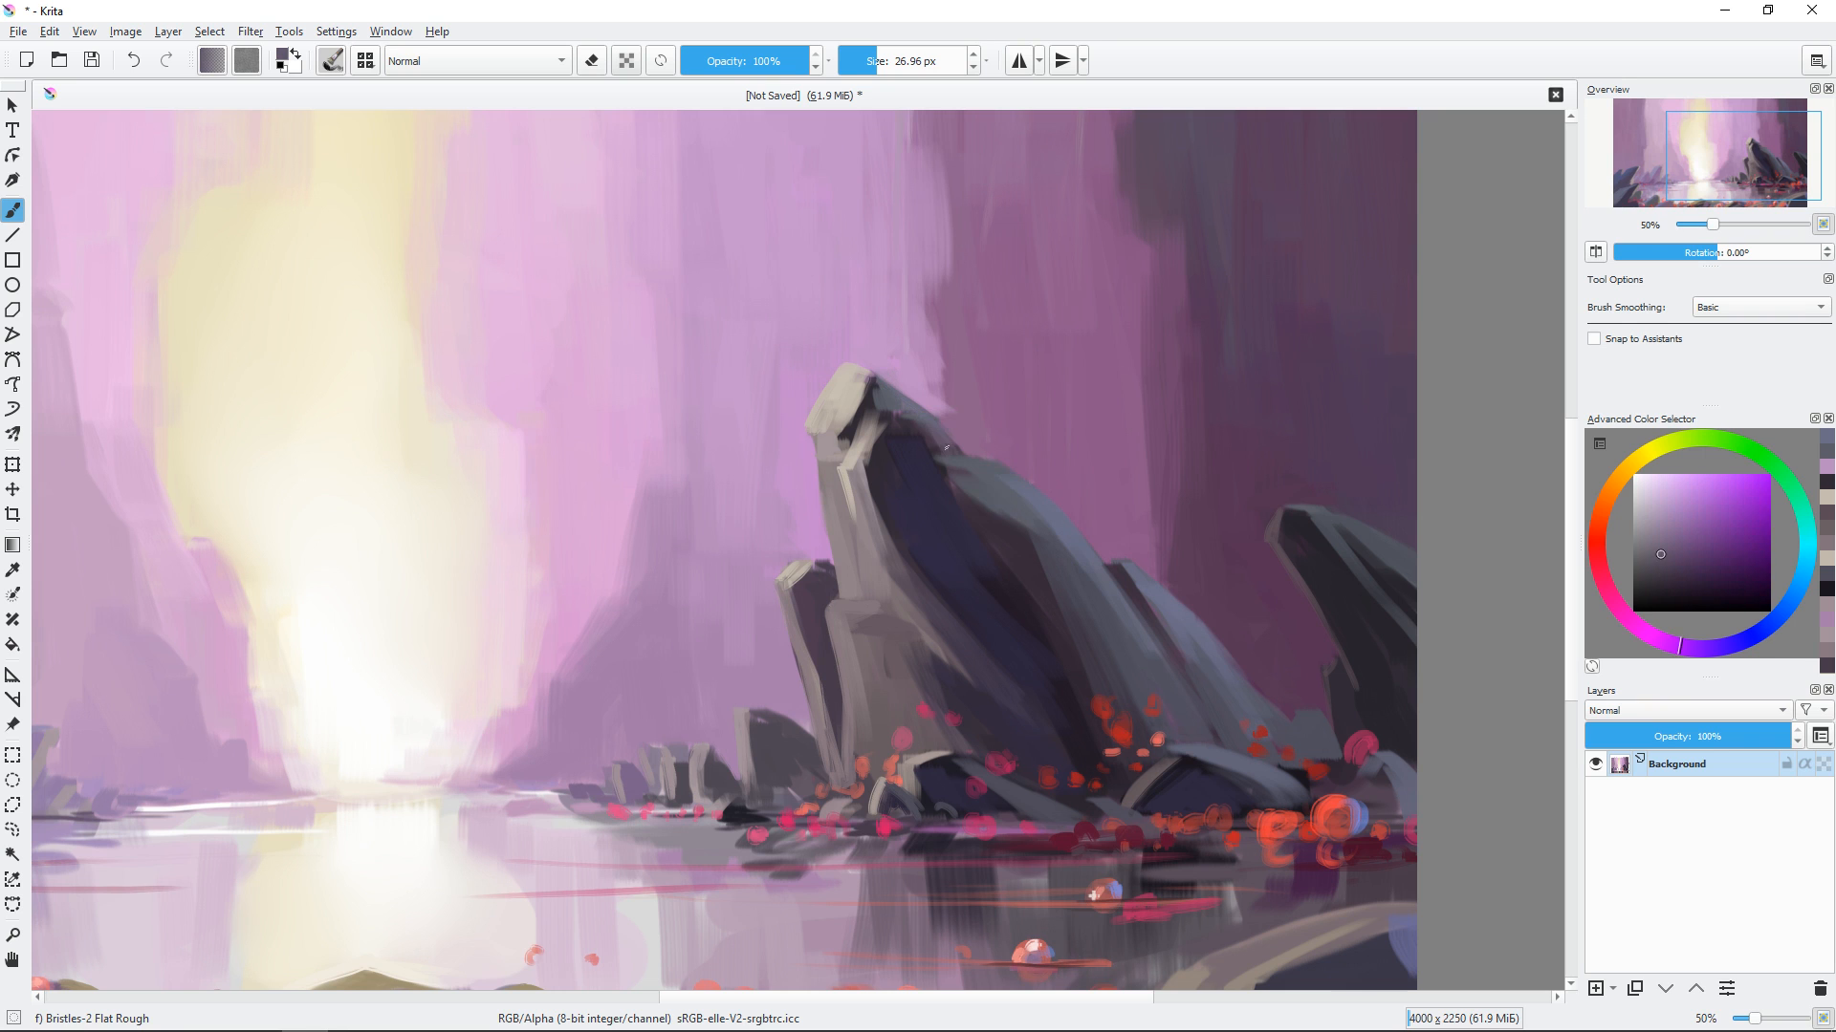
Clean up the large rock's upper right edge and face with sampled purple and grey tones.
ctrl+click(969, 419)
drag(968, 419, 977, 600)
ctrl+click(946, 566)
mouse_move(899, 707)
mouse_down()
mouse_move(979, 434)
mouse_move(1044, 380)
mouse_move(1163, 358)
mouse_up()
ctrl+click(776, 738)
scroll(790, 719, down, 1)
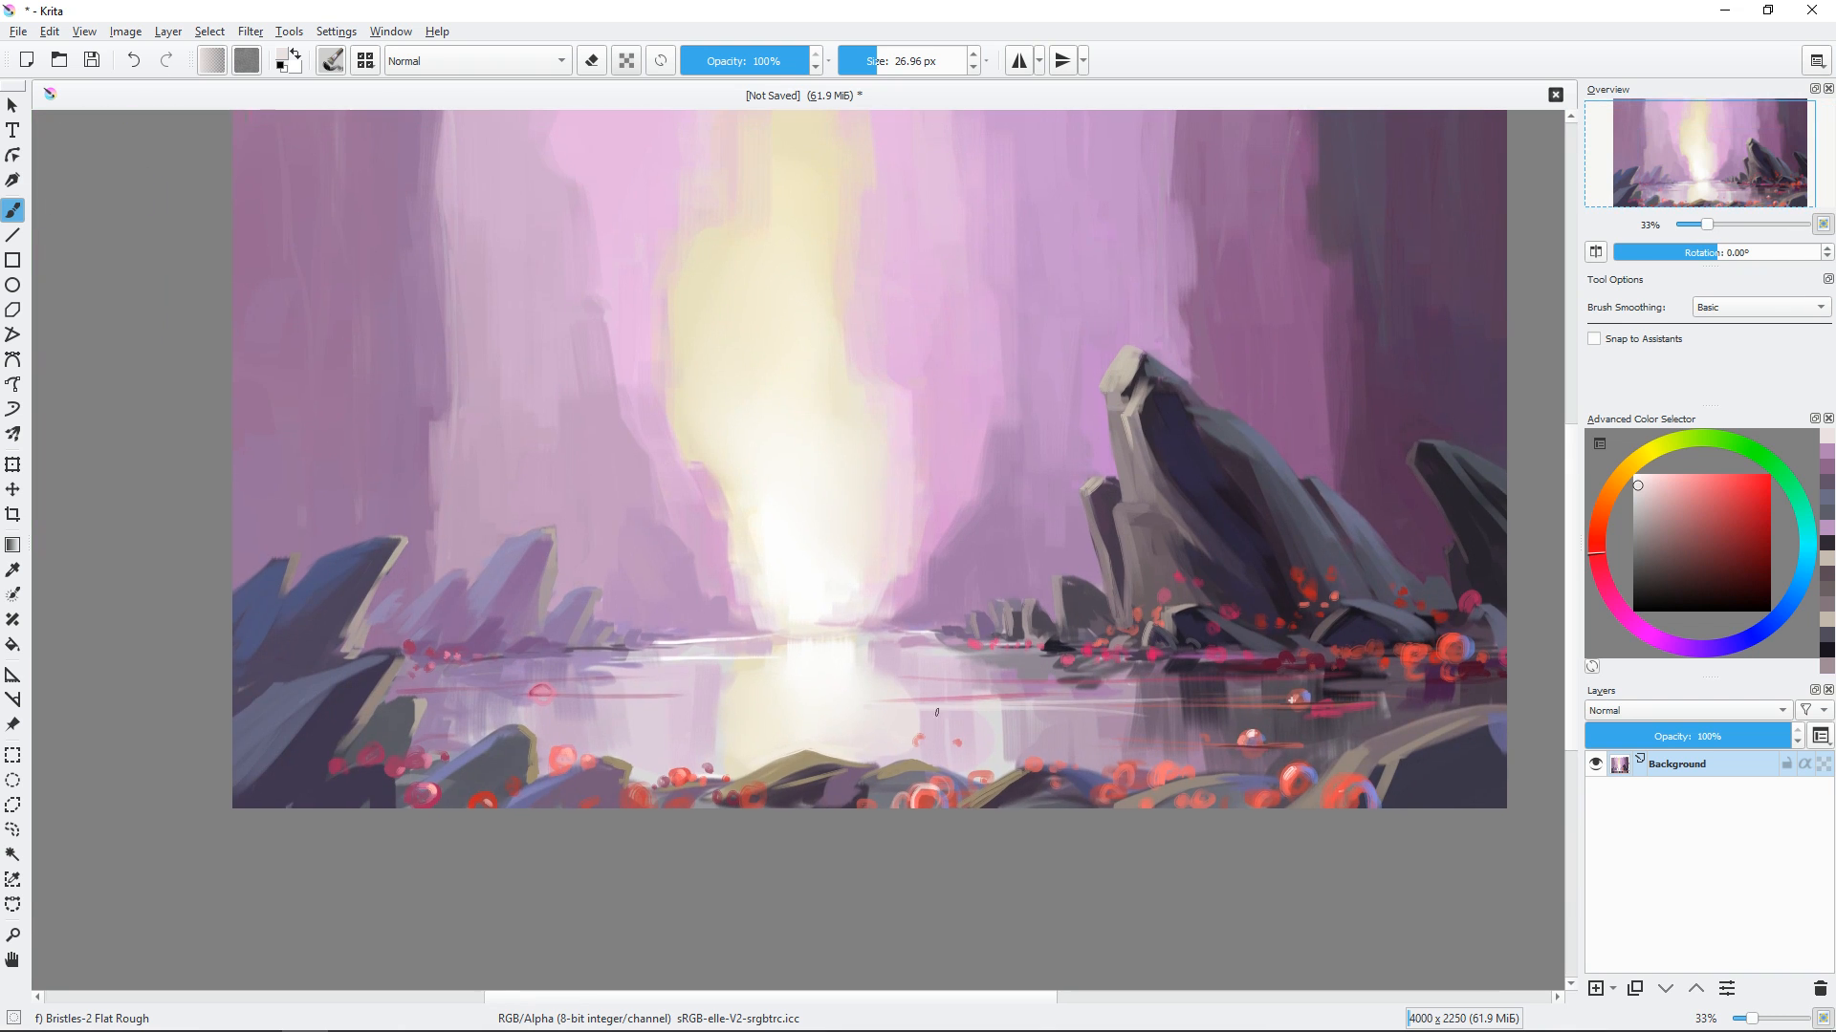
Choose another bristle brush preset and add light strokes across the water beside the bright reflection.
key(F6)
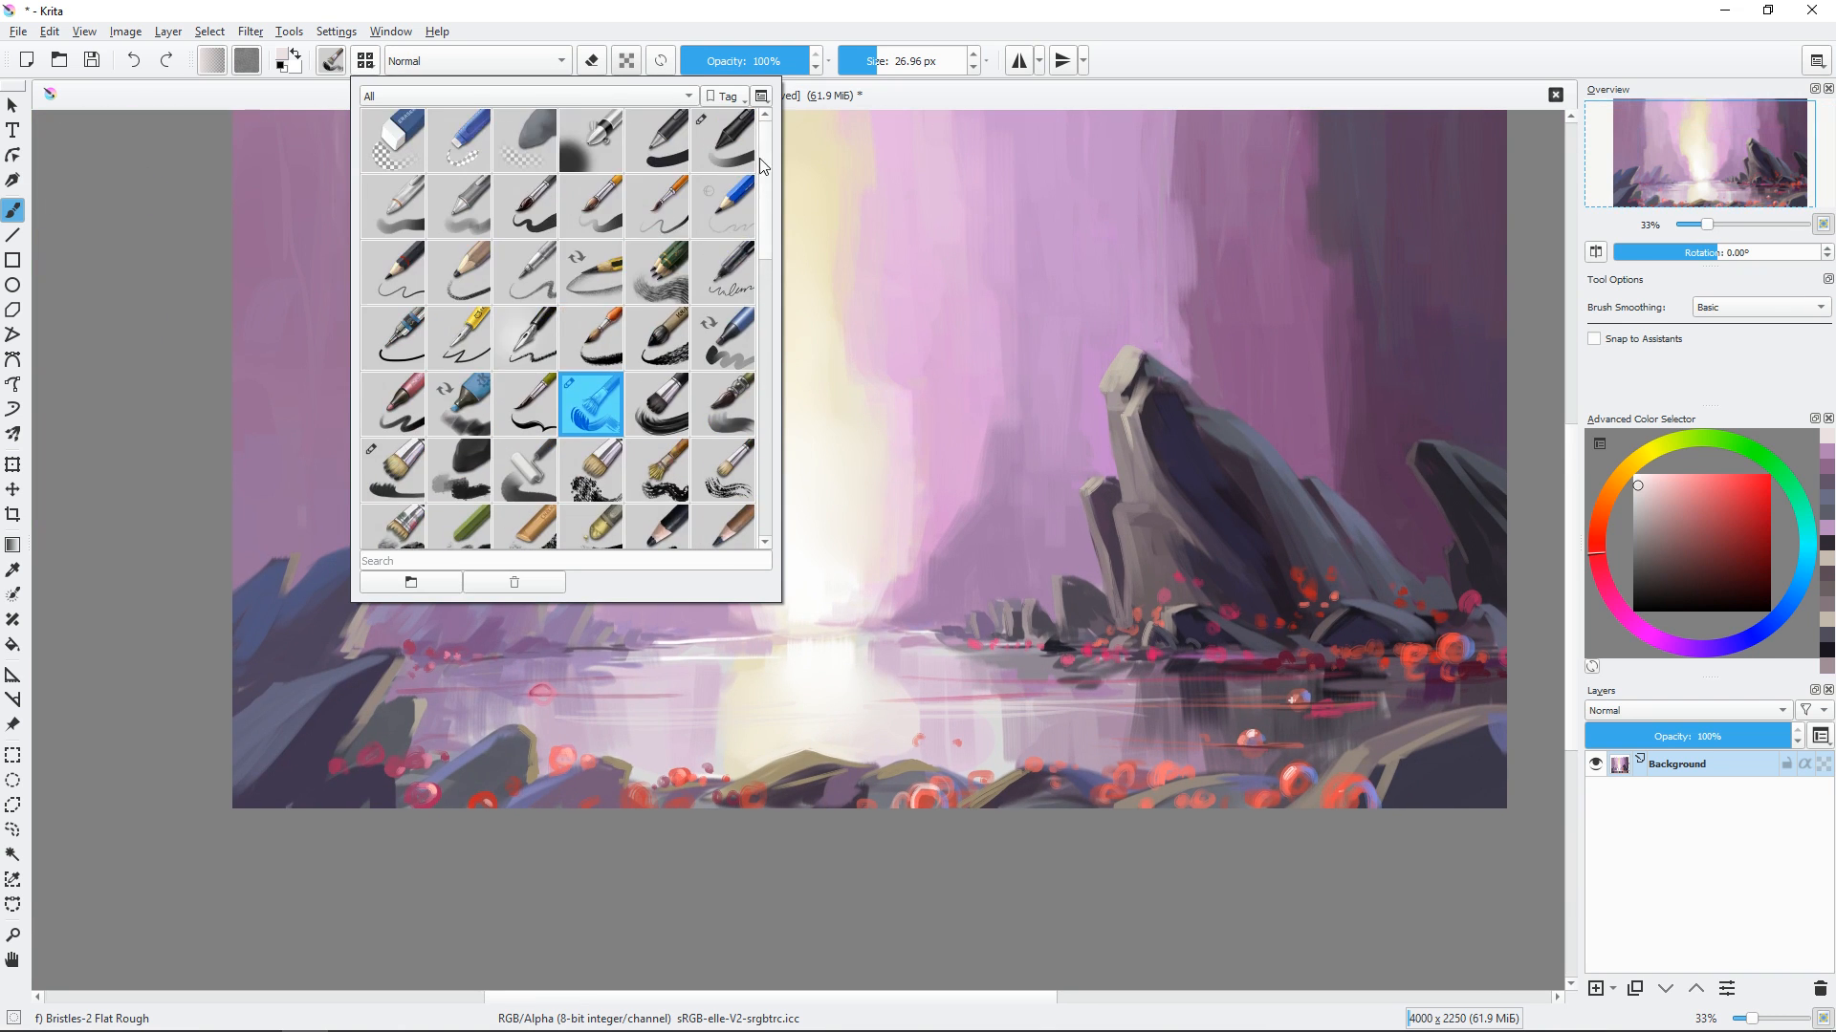
scroll(621, 402, up, 2)
click(647, 421)
shift+drag(910, 671, 865, 671)
mouse_move(963, 714)
mouse_down()
mouse_move(560, 714)
mouse_move(604, 680)
mouse_move(987, 727)
mouse_up()
mouse_move(1175, 515)
mouse_down()
mouse_move(1099, 611)
mouse_move(1105, 512)
mouse_up()
Return to the Bristles-2 Flat Rough preset and rework the small rocks beside the large one with sampled mauve grey.
right_click(962, 511)
click(1017, 596)
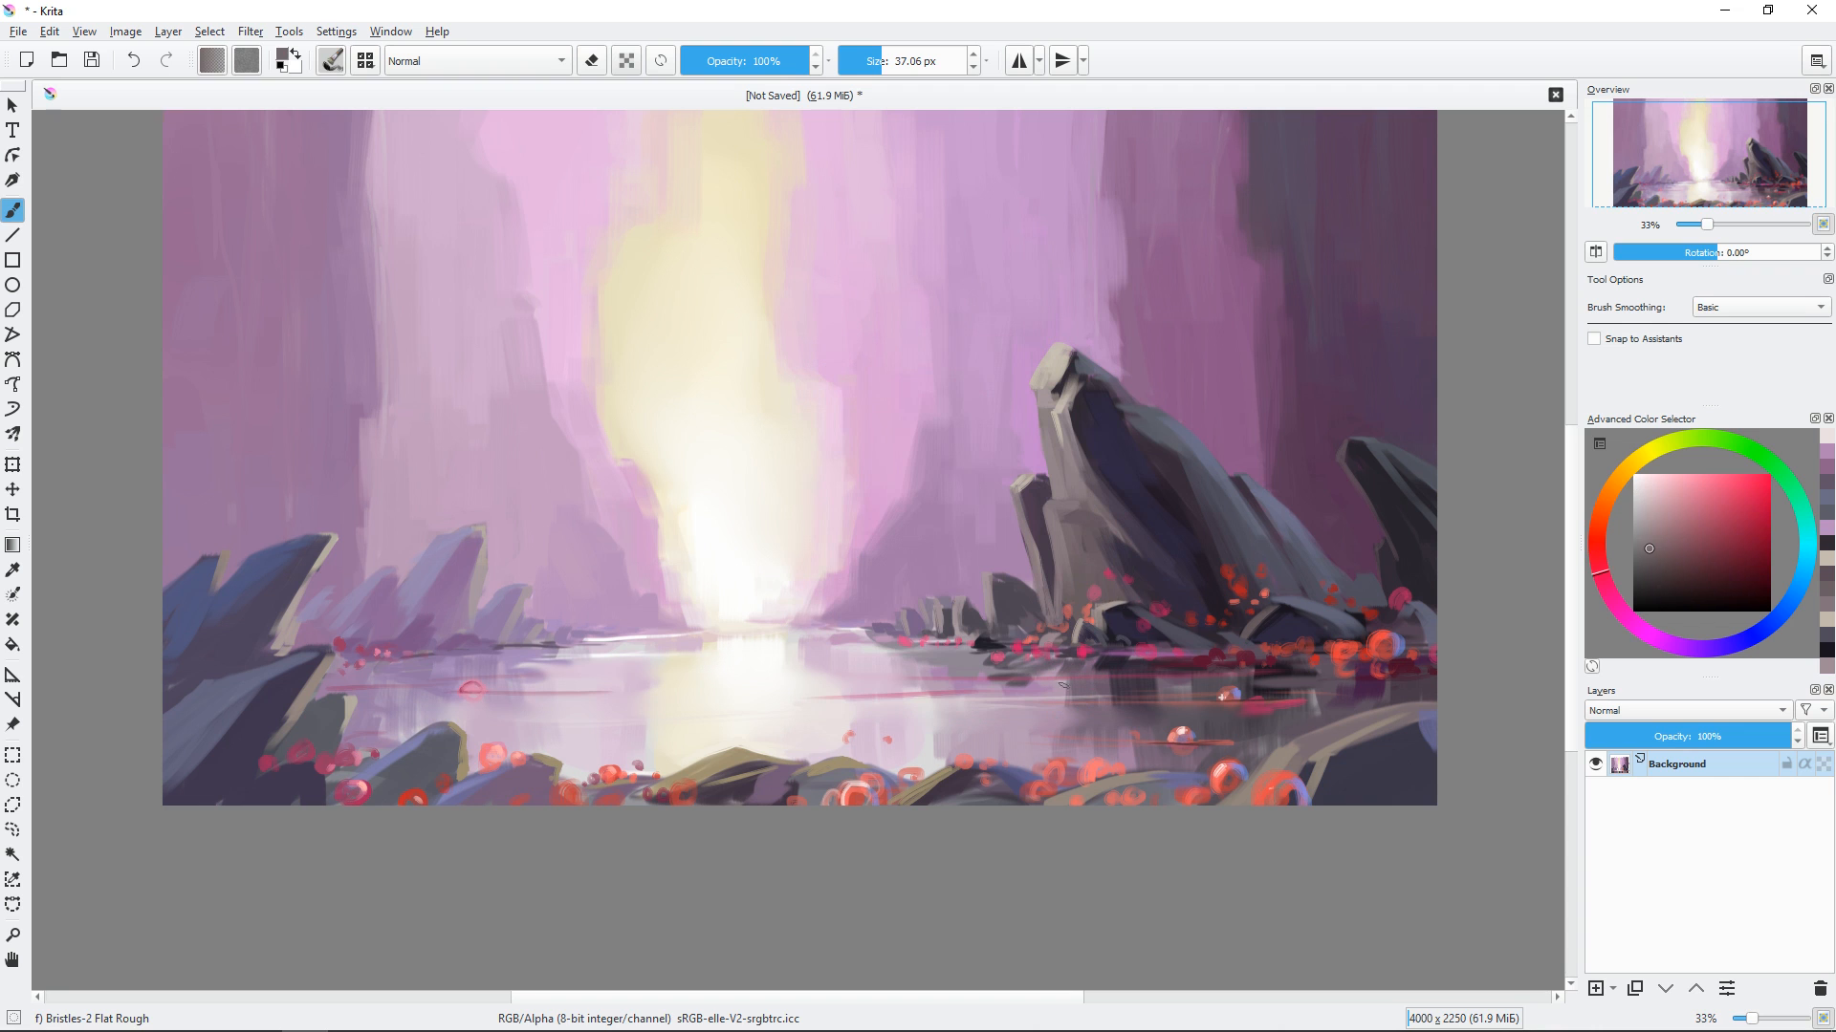
drag(1026, 591, 1058, 683)
key(ctrl+minus)
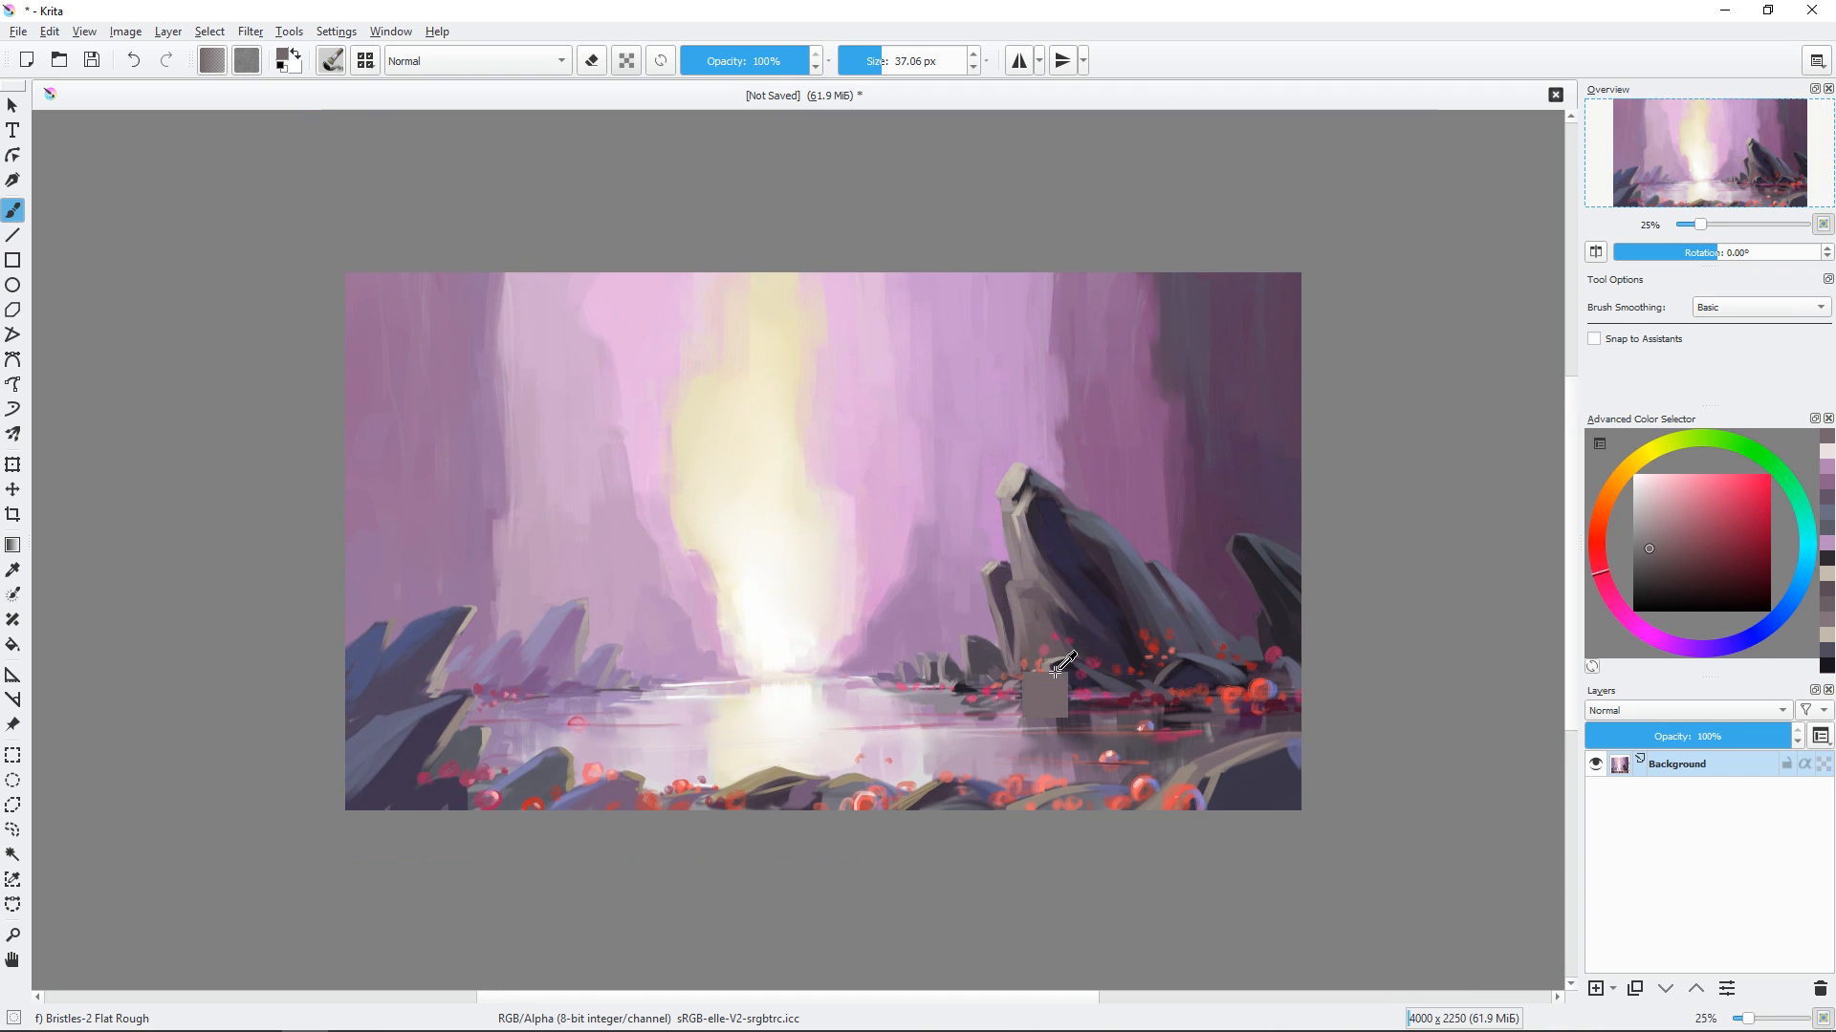
Paint a slanting purple cave wall edge in the upper left with the Bristles-5 Flat preset at about 75 px.
key(ctrl+plus)
drag(512, 214, 557, 238)
shift+drag(558, 238, 457, 435)
right_click(462, 335)
click(513, 464)
drag(562, 176, 497, 368)
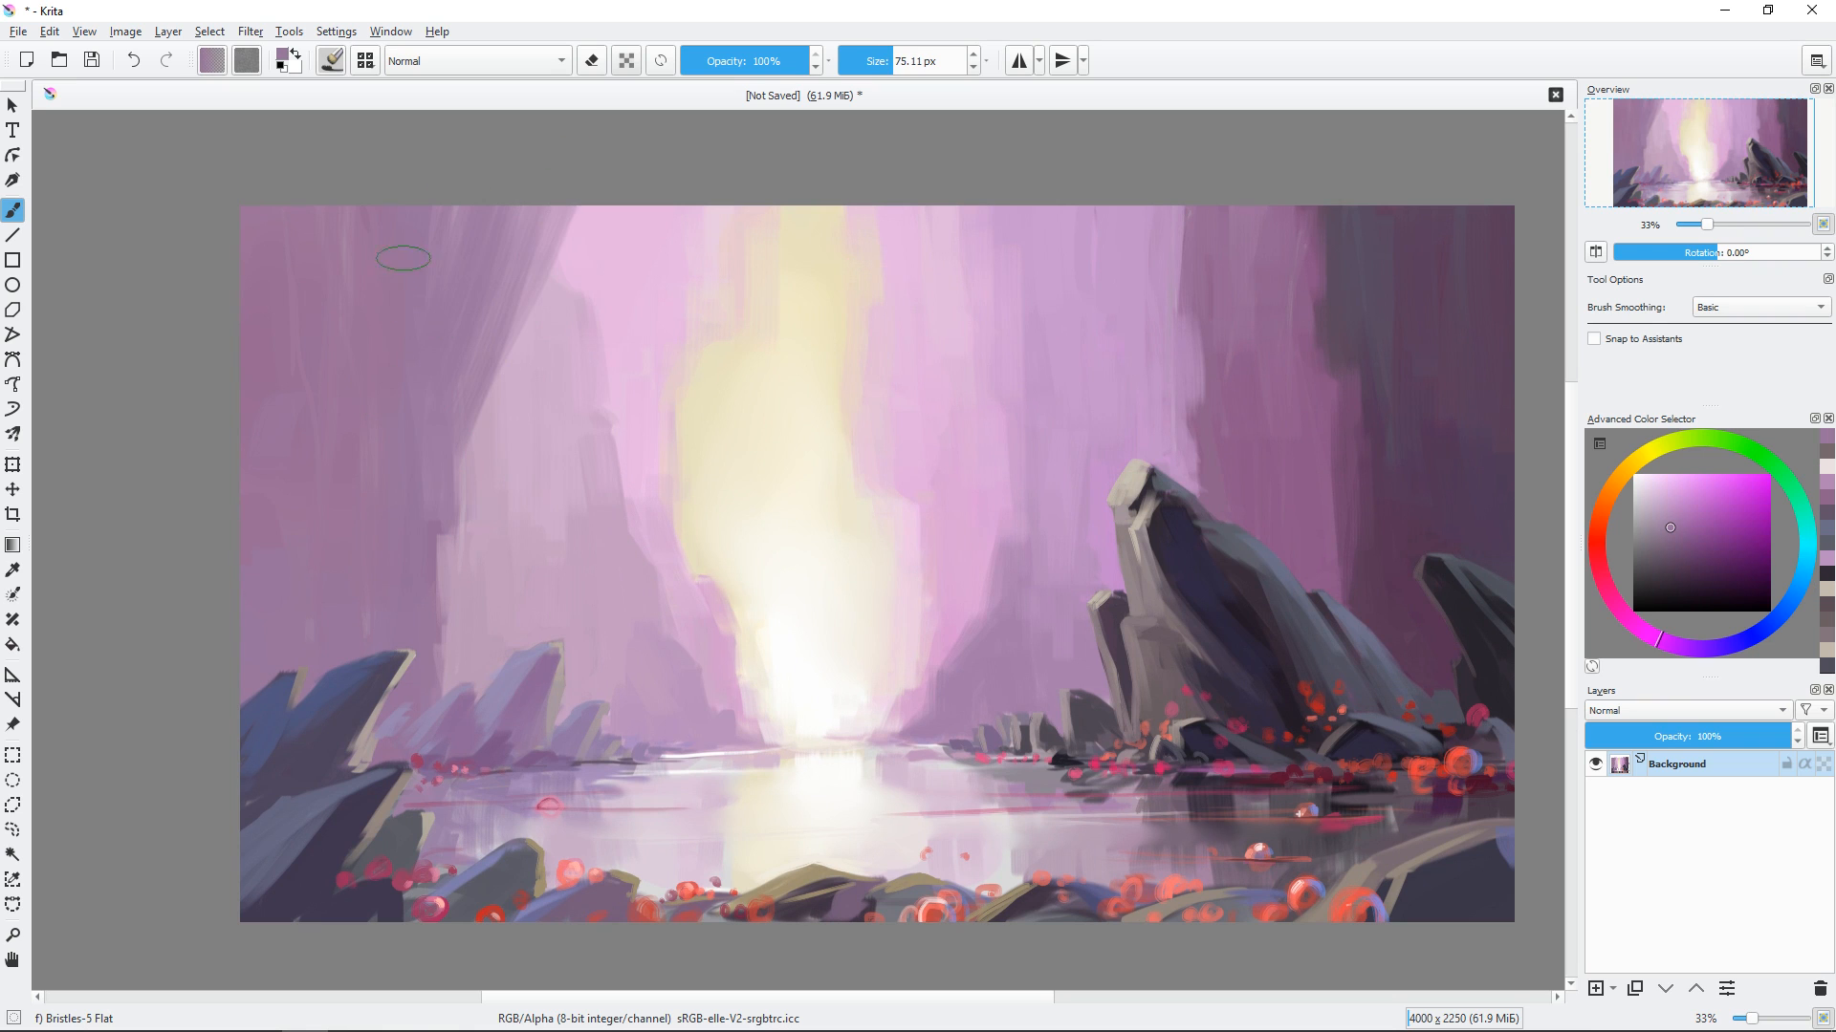
Shape the cave opening into a rounded arch by painting purple wall over the upper left and upper right background.
drag(591, 200, 564, 239)
drag(1087, 462, 1007, 444)
mouse_move(1100, 191)
mouse_down()
mouse_move(1032, 345)
mouse_move(1087, 287)
mouse_up()
mouse_move(1137, 396)
mouse_down()
mouse_move(1038, 207)
mouse_move(1002, 184)
mouse_up()
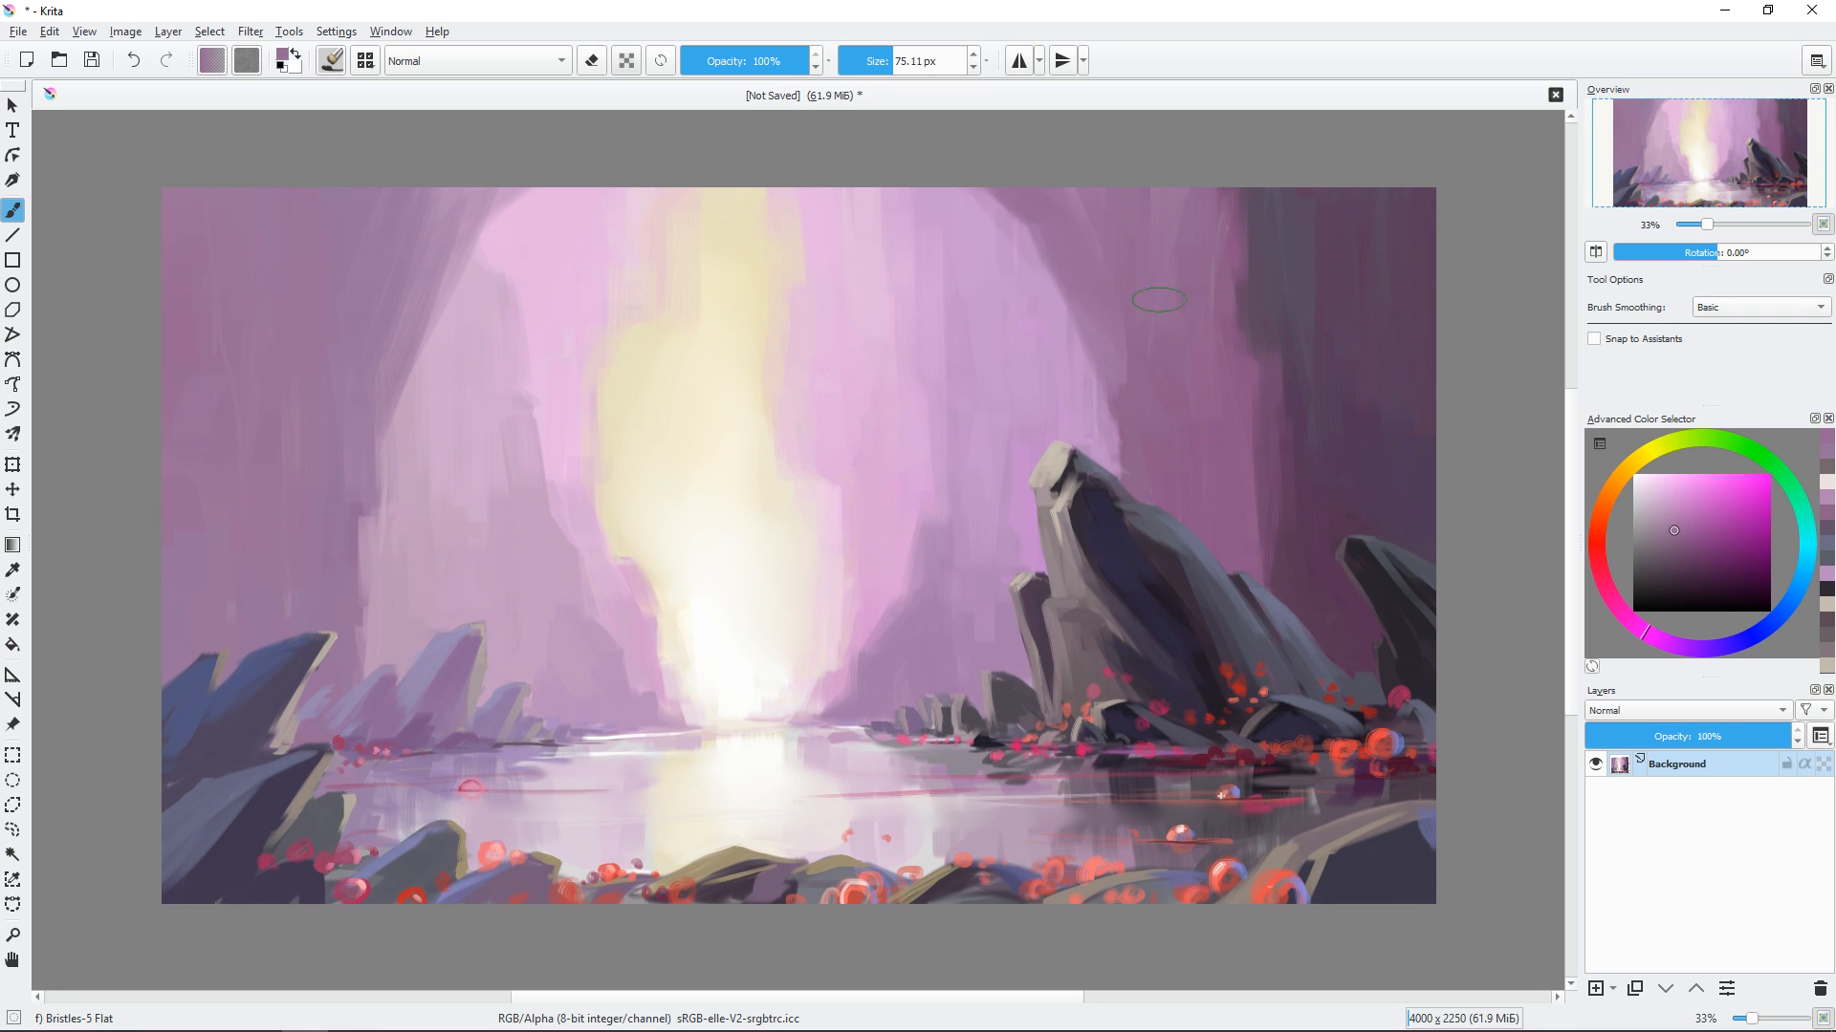
Blend the boundary of the dark far-right wall with sampled purples from the neighbouring wall.
ctrl+click(1258, 376)
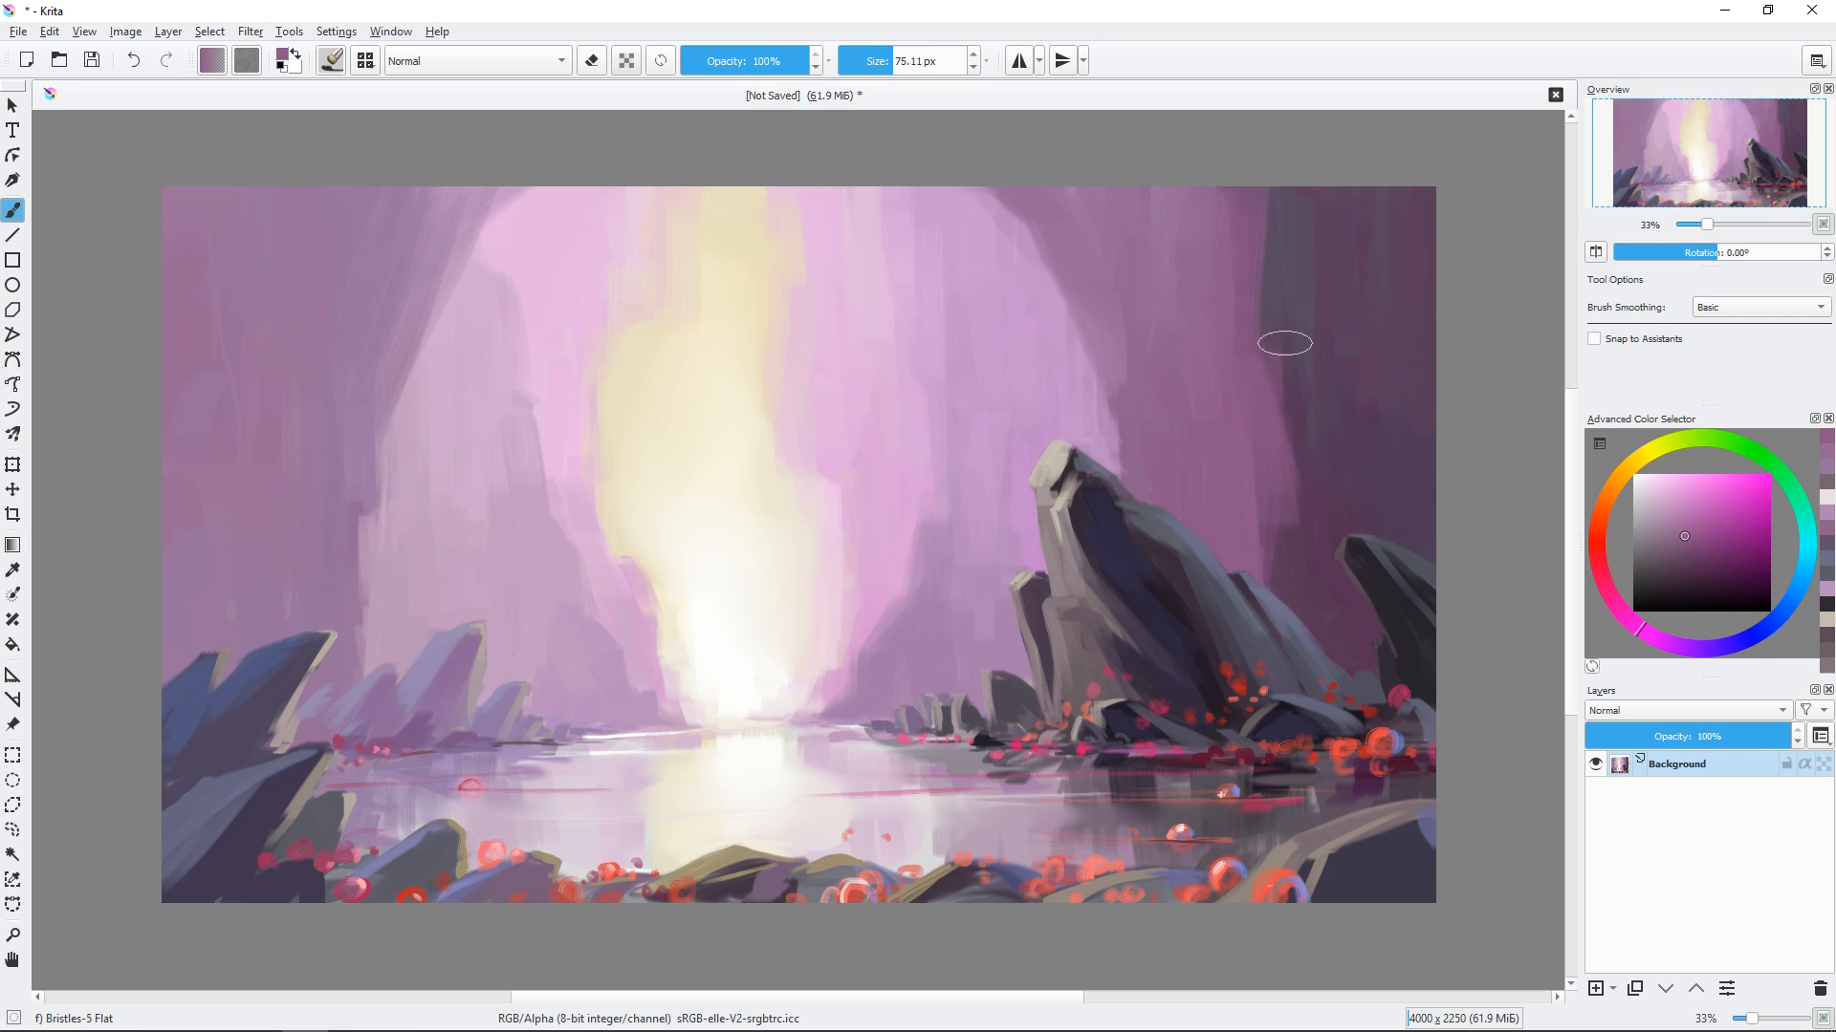
ctrl+click(1239, 210)
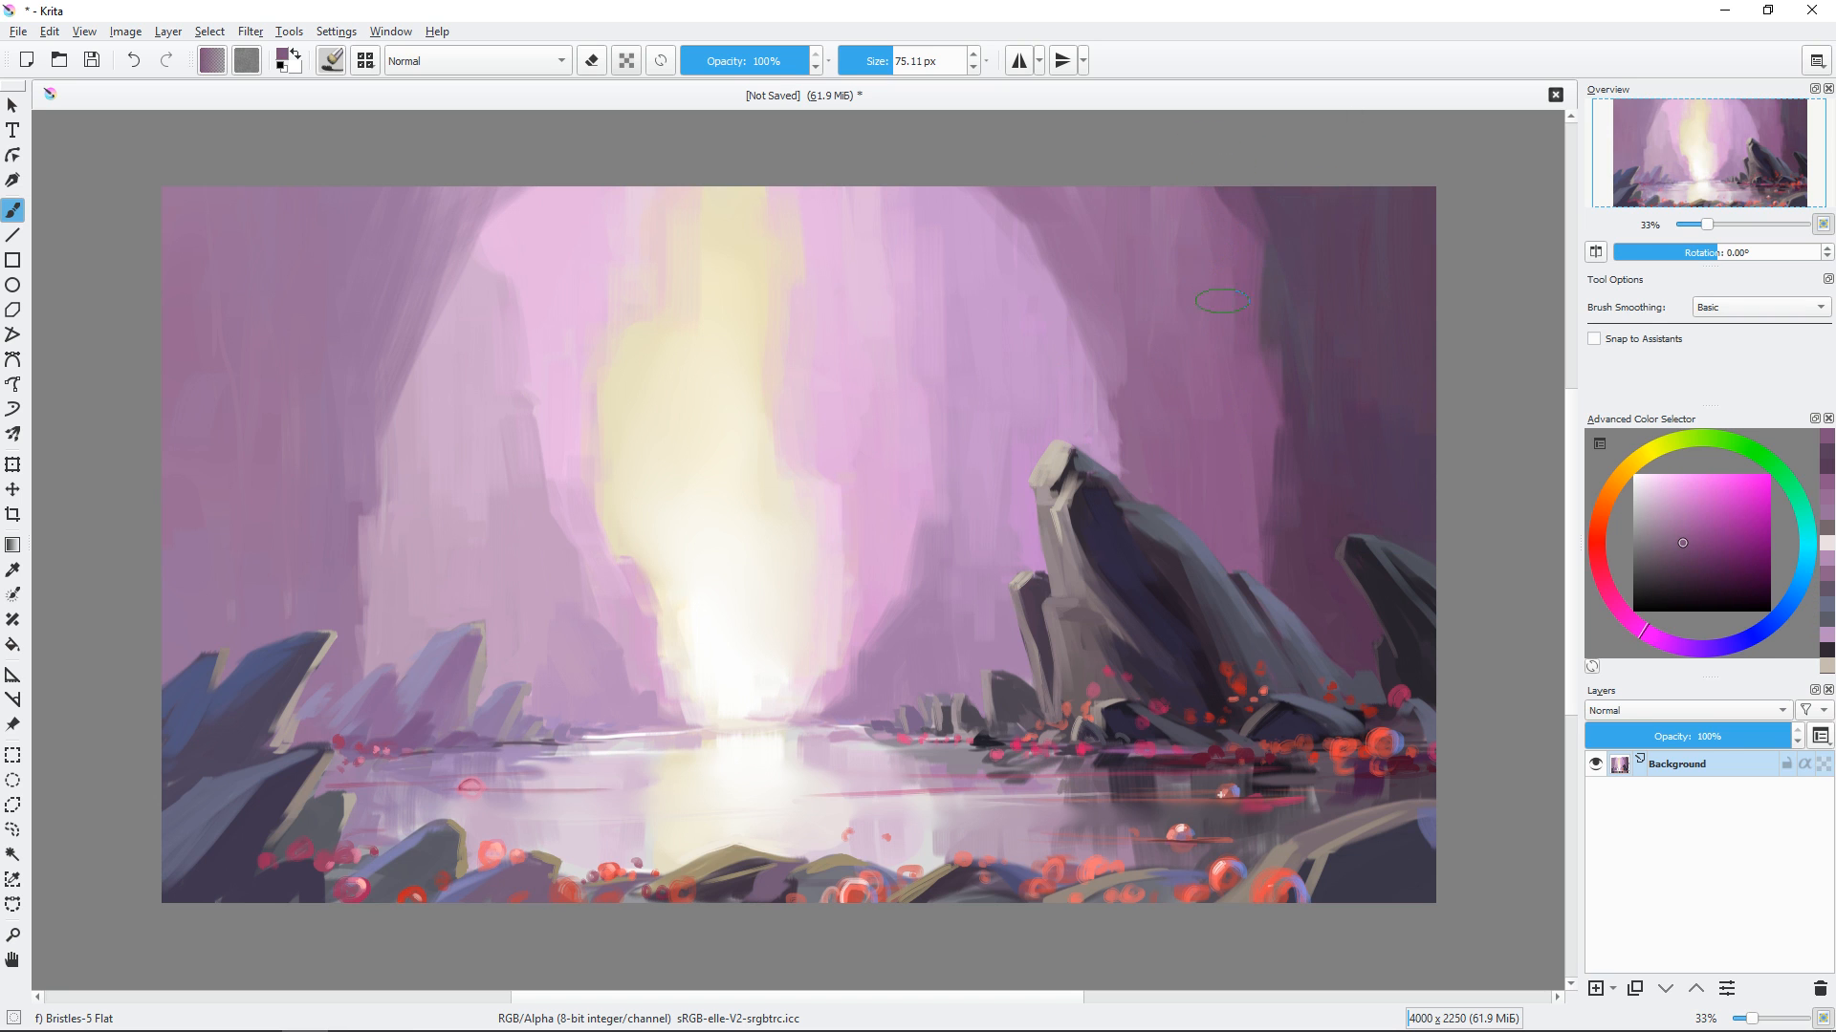
Refine the left inner edge of the arch with sampled light pink, reducing the brush from about 52 to 20 px.
shift+drag(1133, 433, 1099, 433)
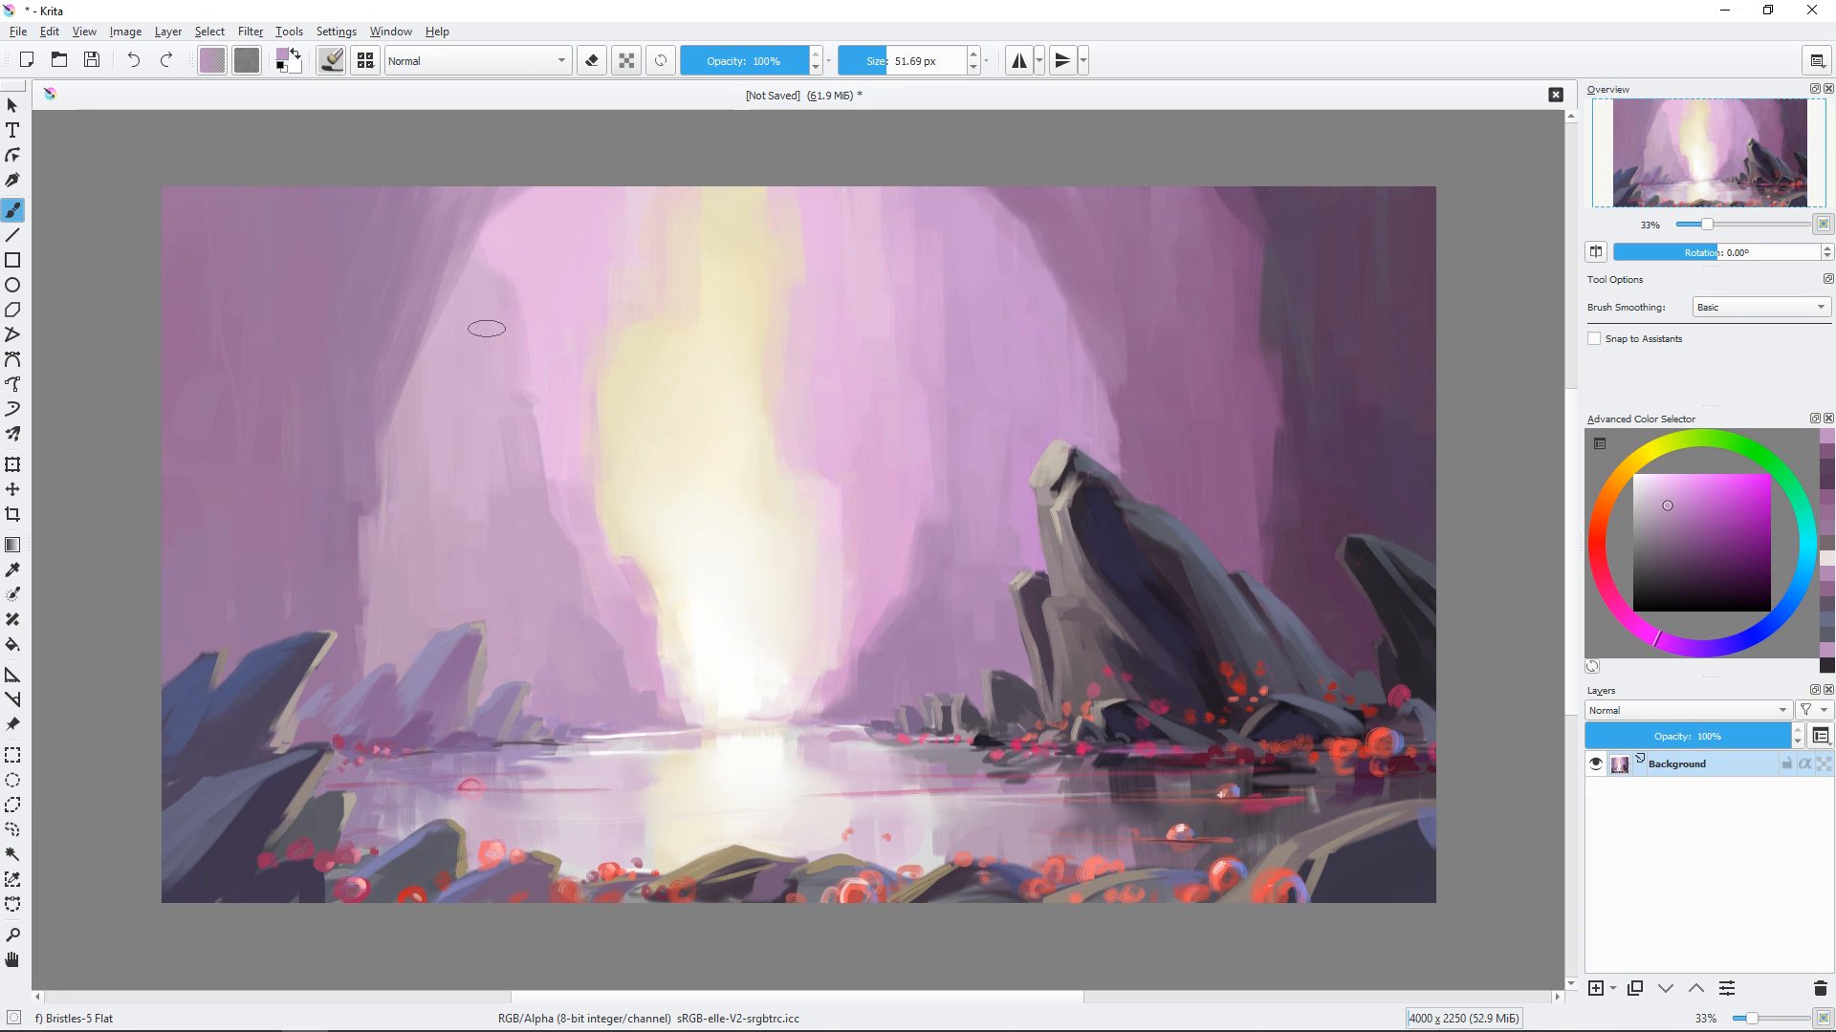
ctrl+click(558, 185)
drag(557, 185, 521, 284)
shift+drag(642, 494, 584, 494)
drag(1186, 438, 1115, 437)
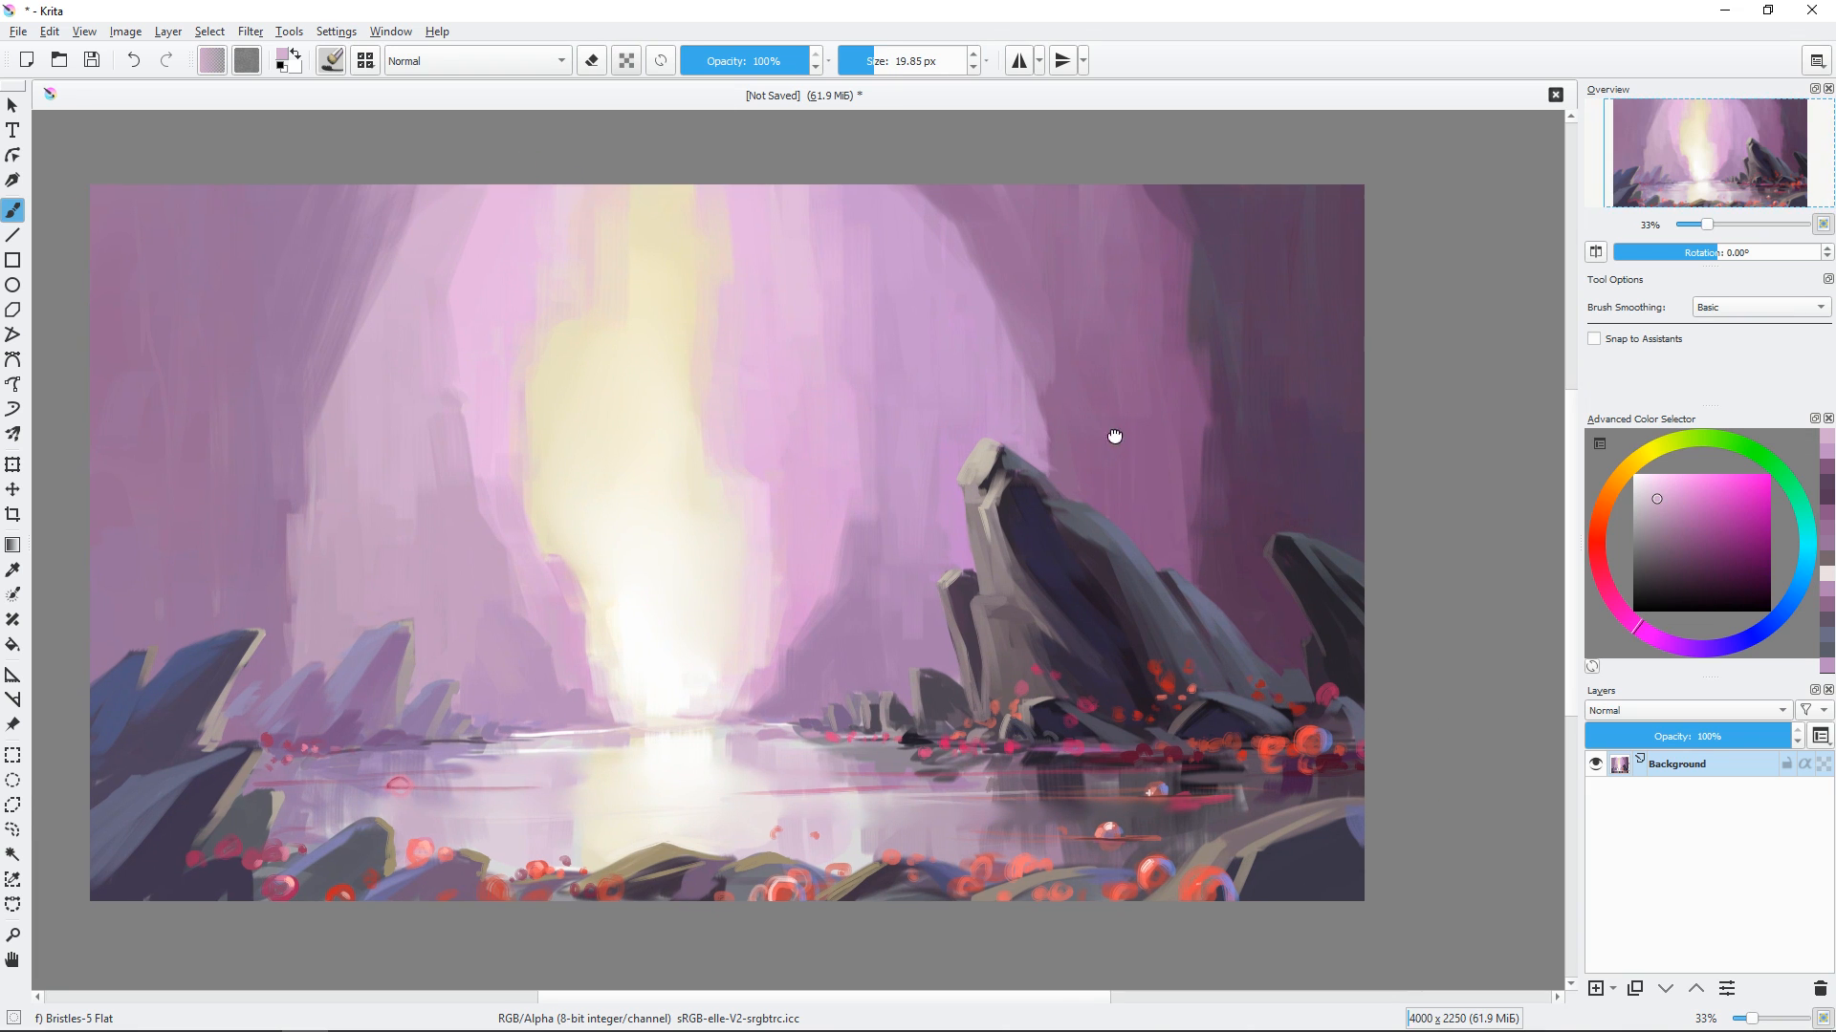
Define the arch's right edge above the large rock with alternating sampled mauve and light pink strokes.
ctrl+click(1134, 259)
shift+drag(1134, 259, 1150, 259)
drag(1079, 250, 1057, 480)
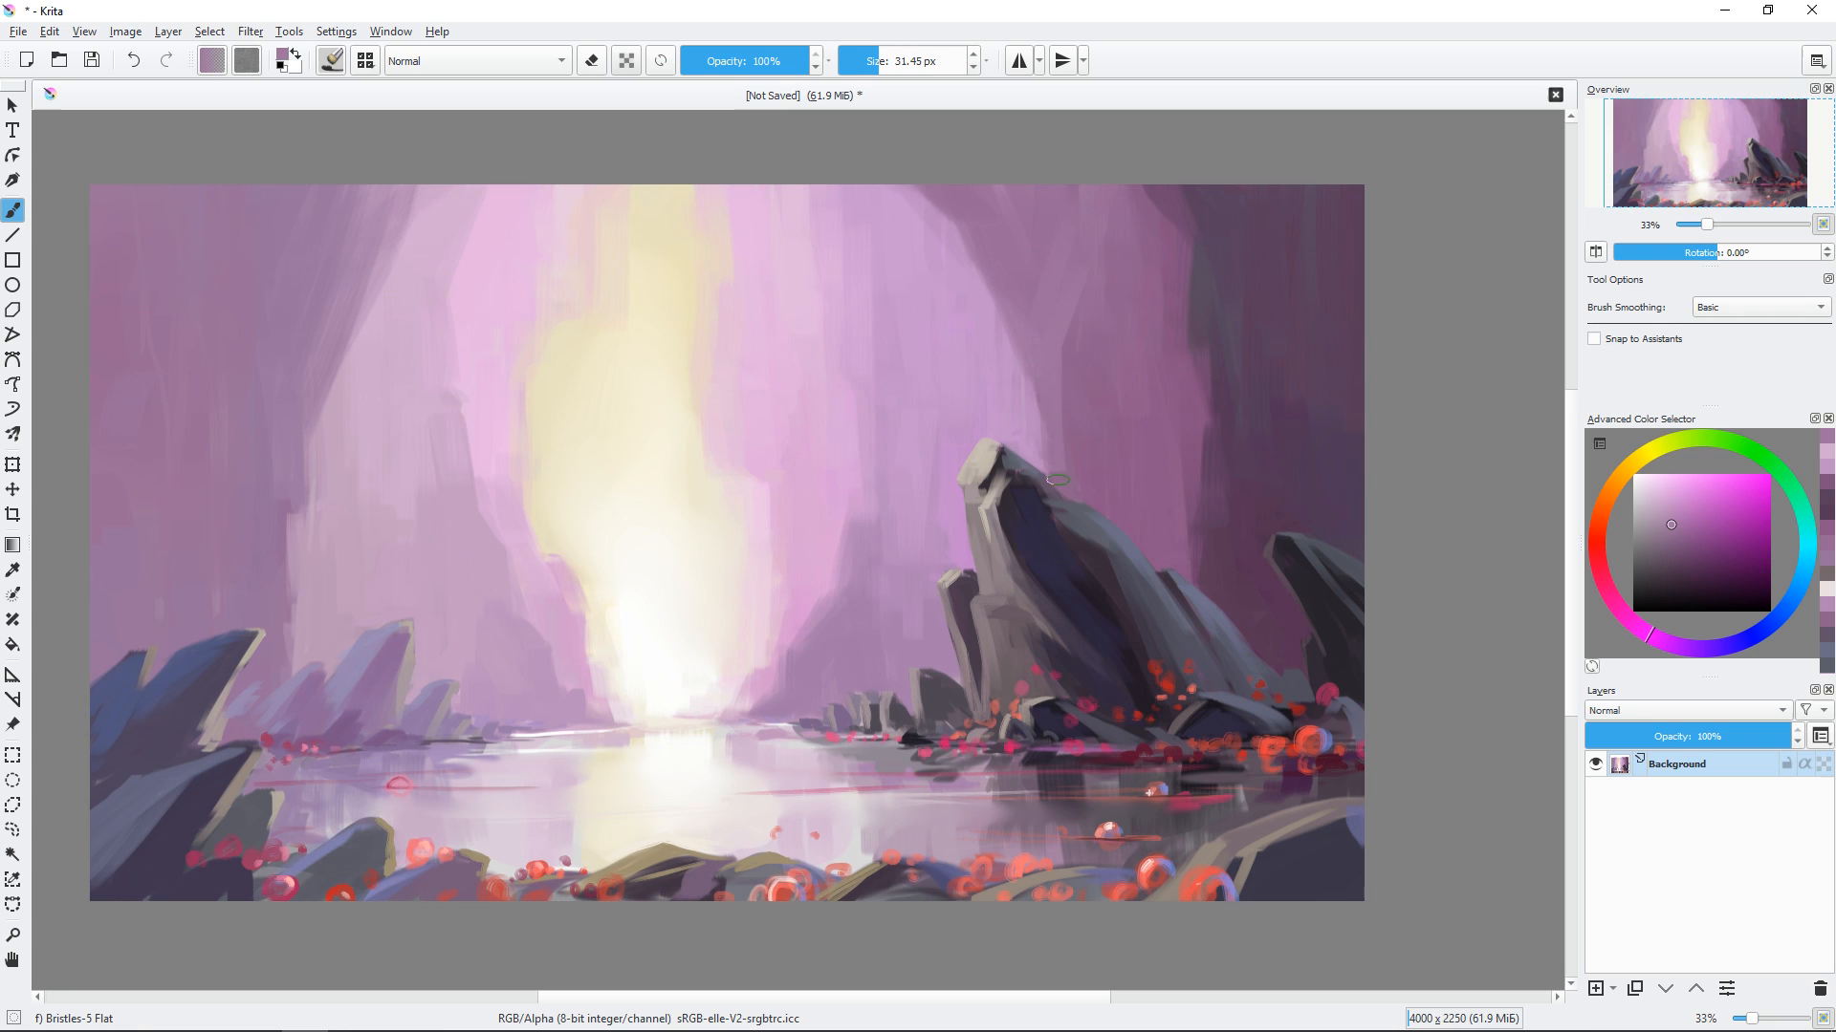
ctrl+click(1038, 310)
shift+drag(1039, 309, 1114, 323)
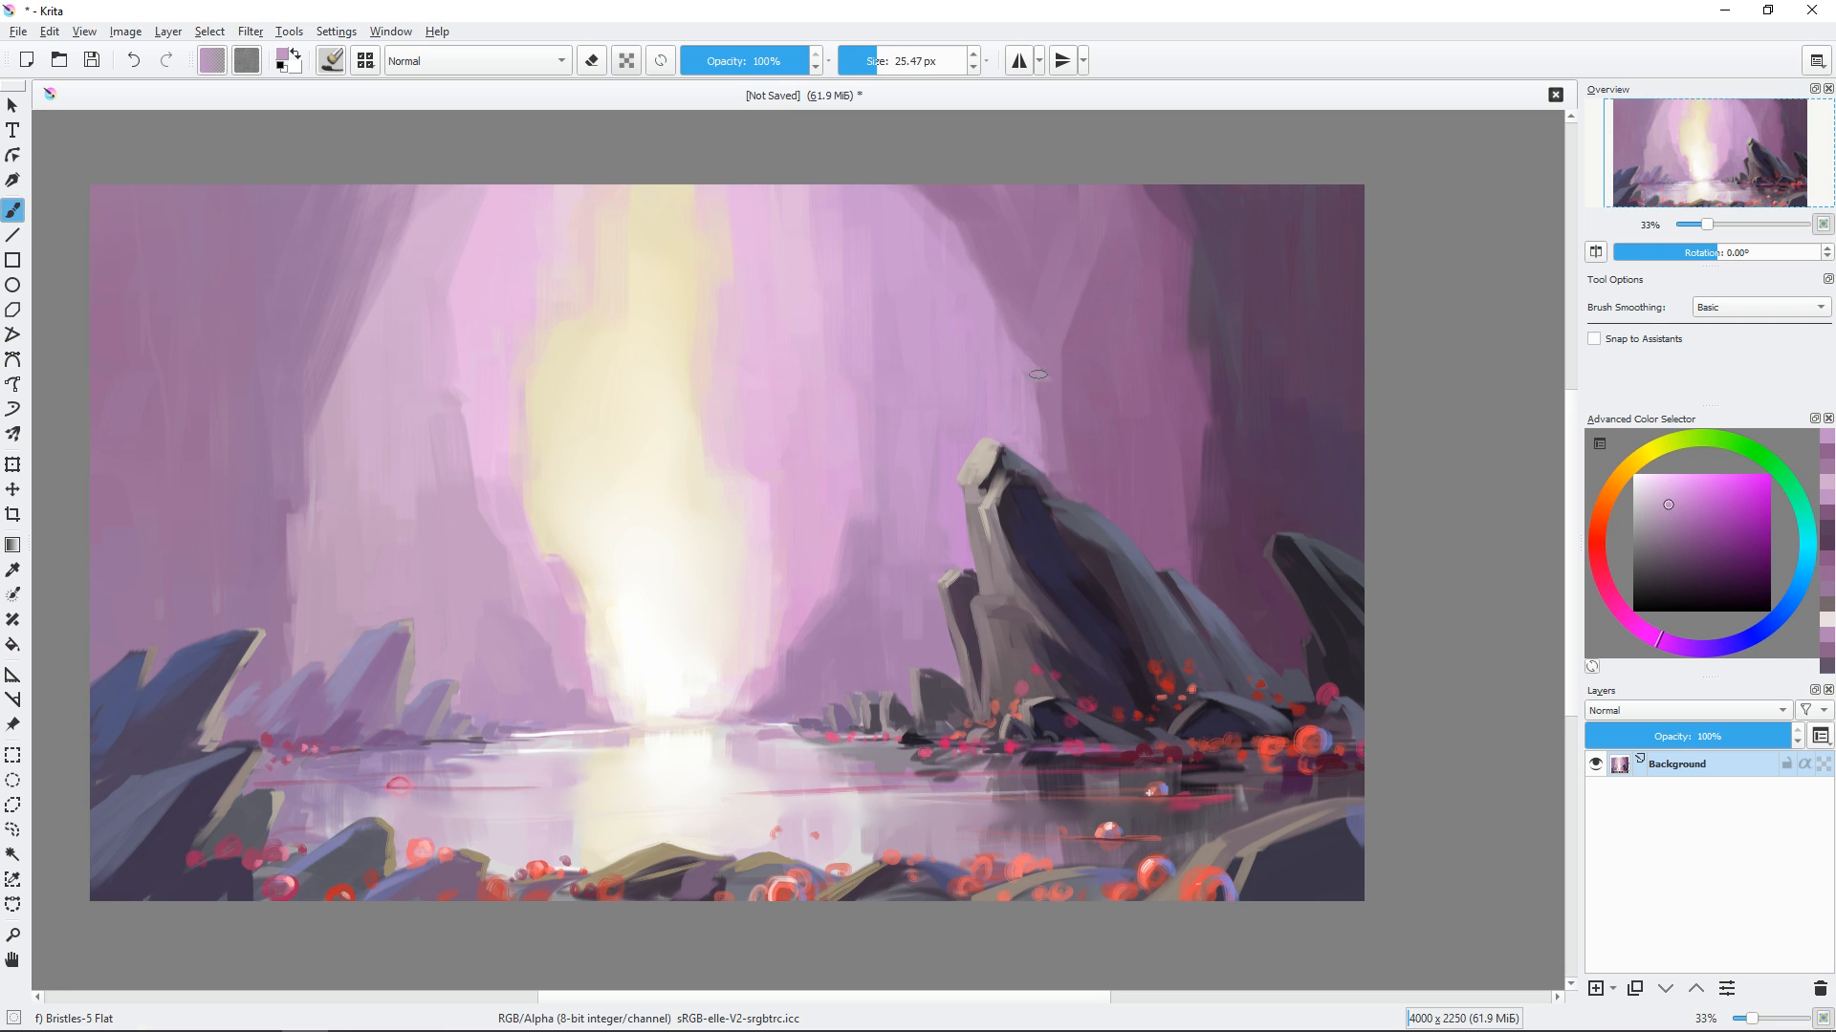
ctrl+click(1058, 415)
ctrl+click(1077, 281)
drag(1082, 274, 1067, 432)
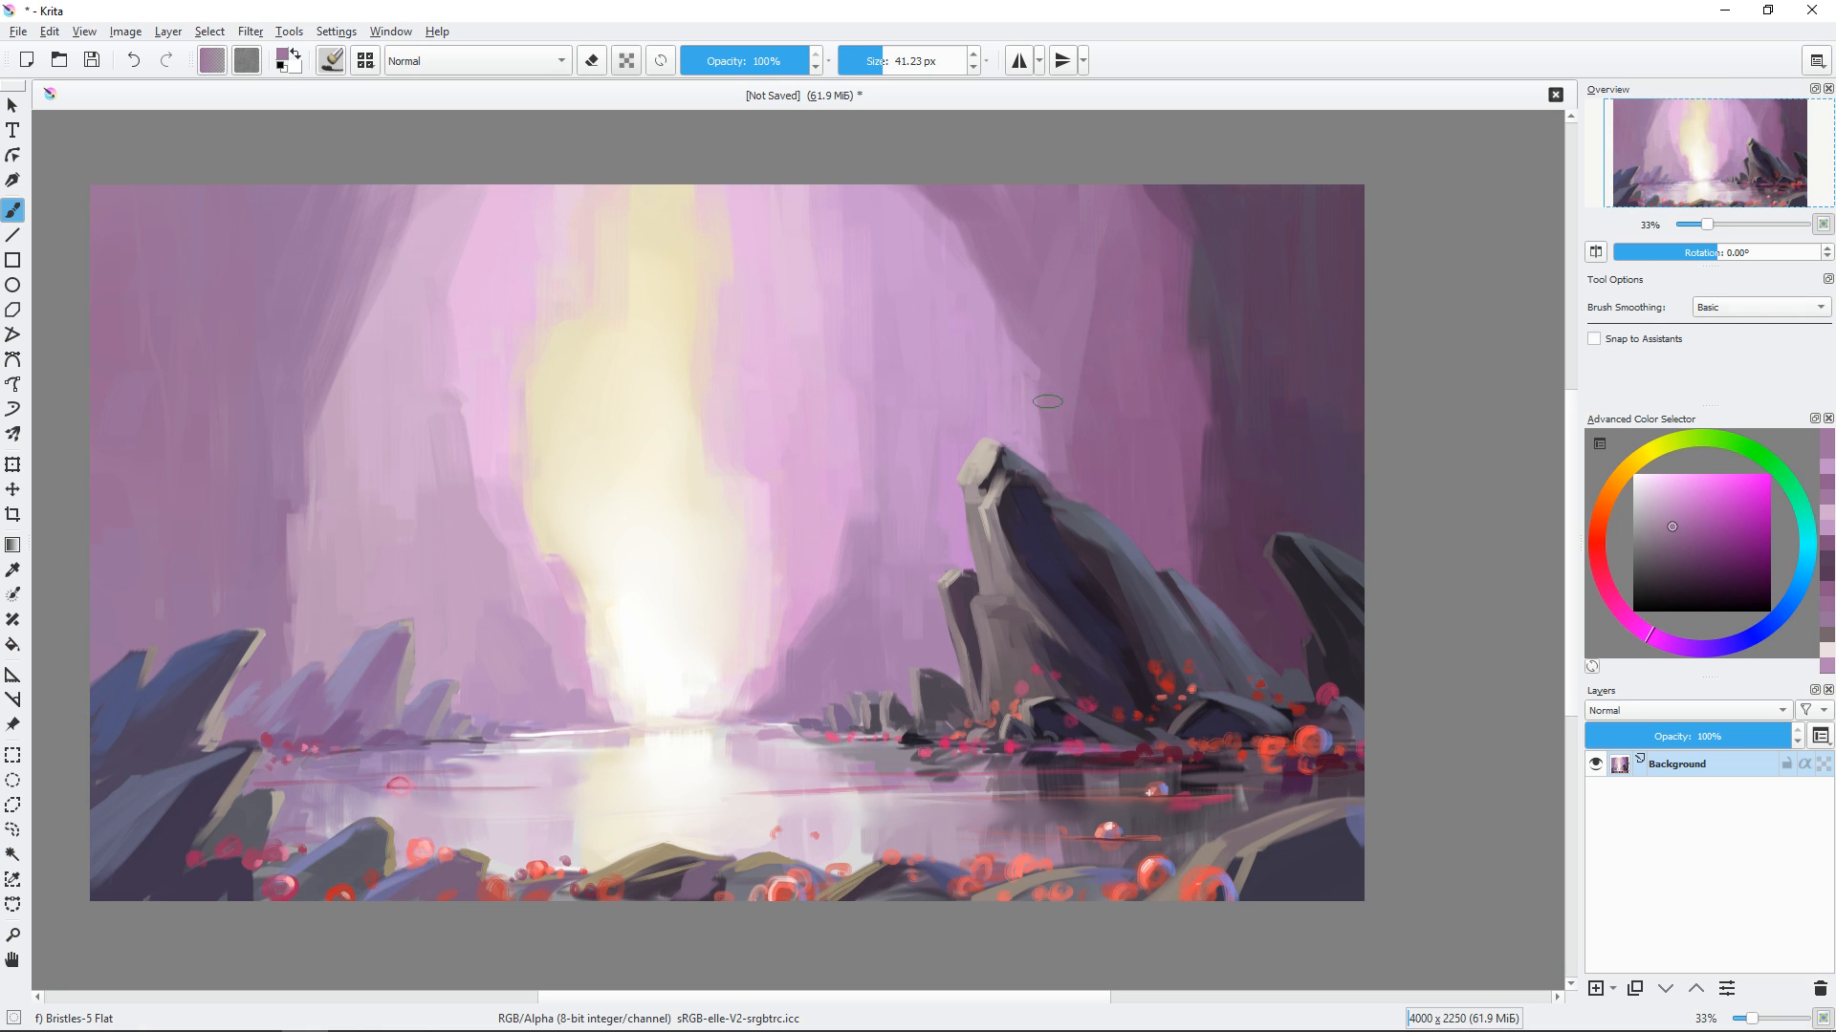
Draw thin crack lines across the right cave wall with sampled purples and a brush of about 15 to 19 px.
ctrl+click(1087, 254)
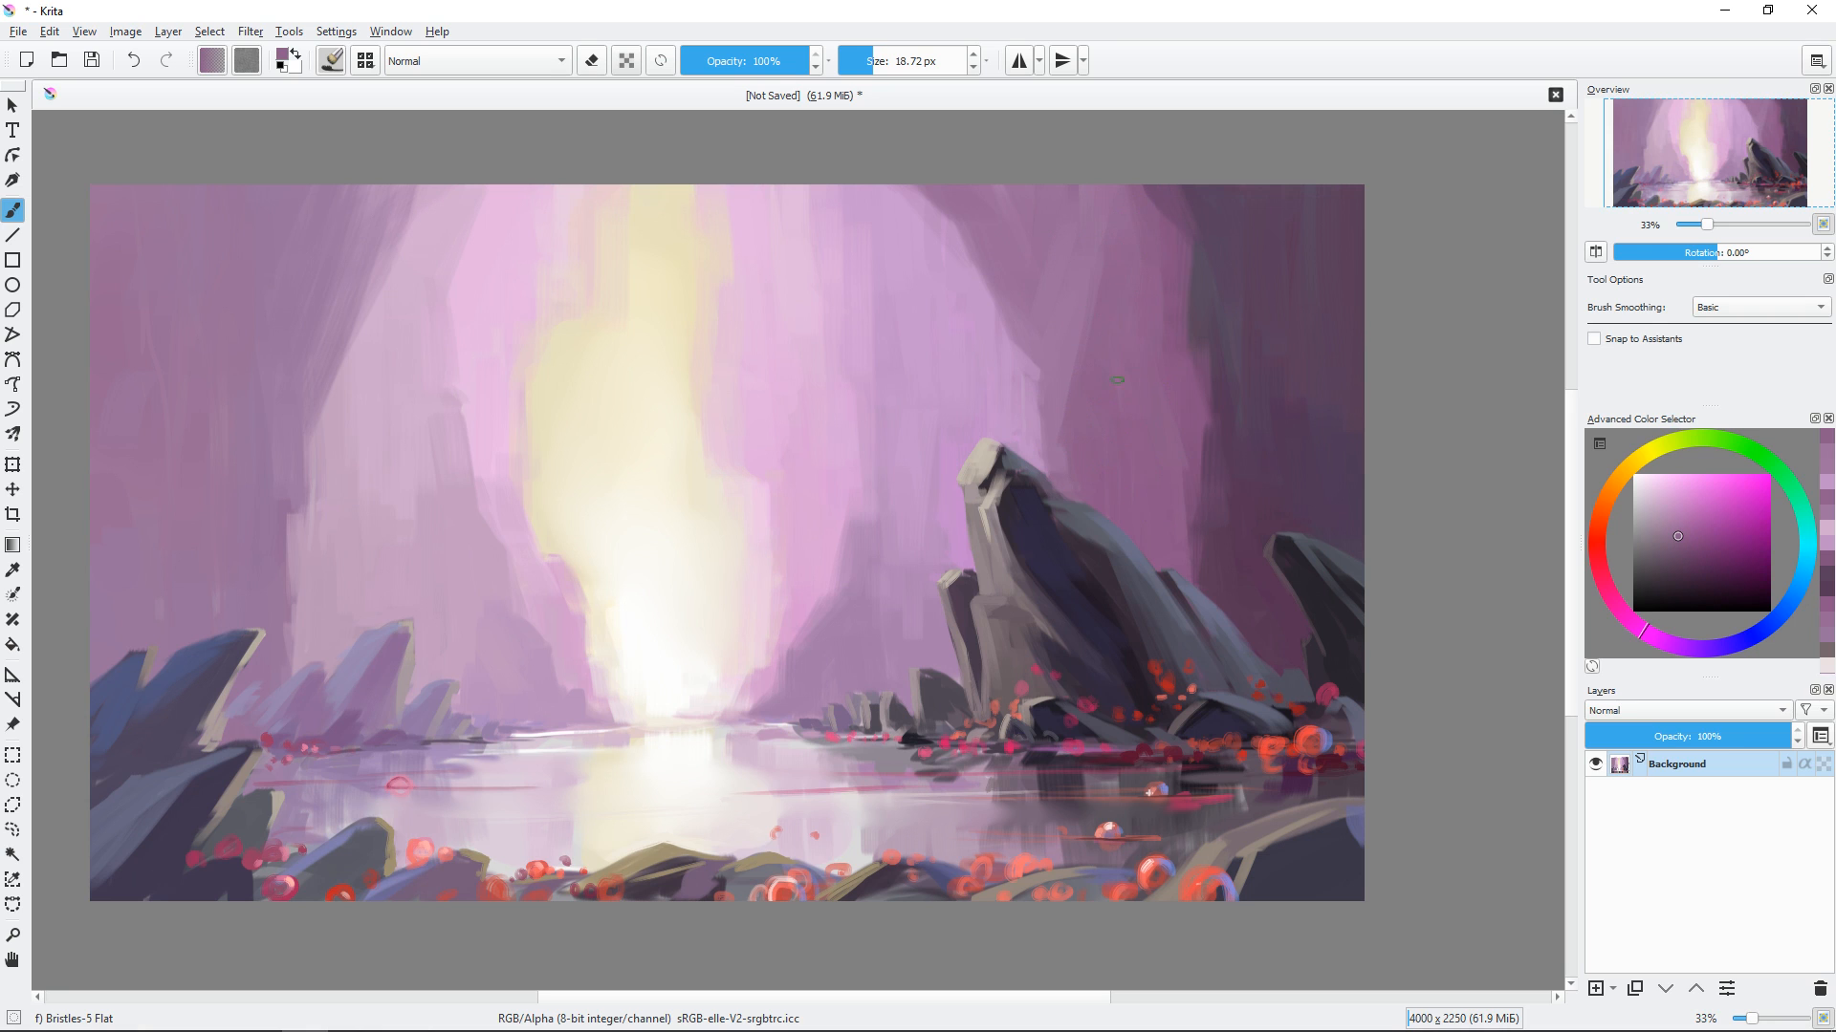
ctrl+click(1074, 367)
drag(1067, 375, 1180, 402)
ctrl+click(1185, 406)
ctrl+click(1073, 370)
drag(1098, 309, 1081, 369)
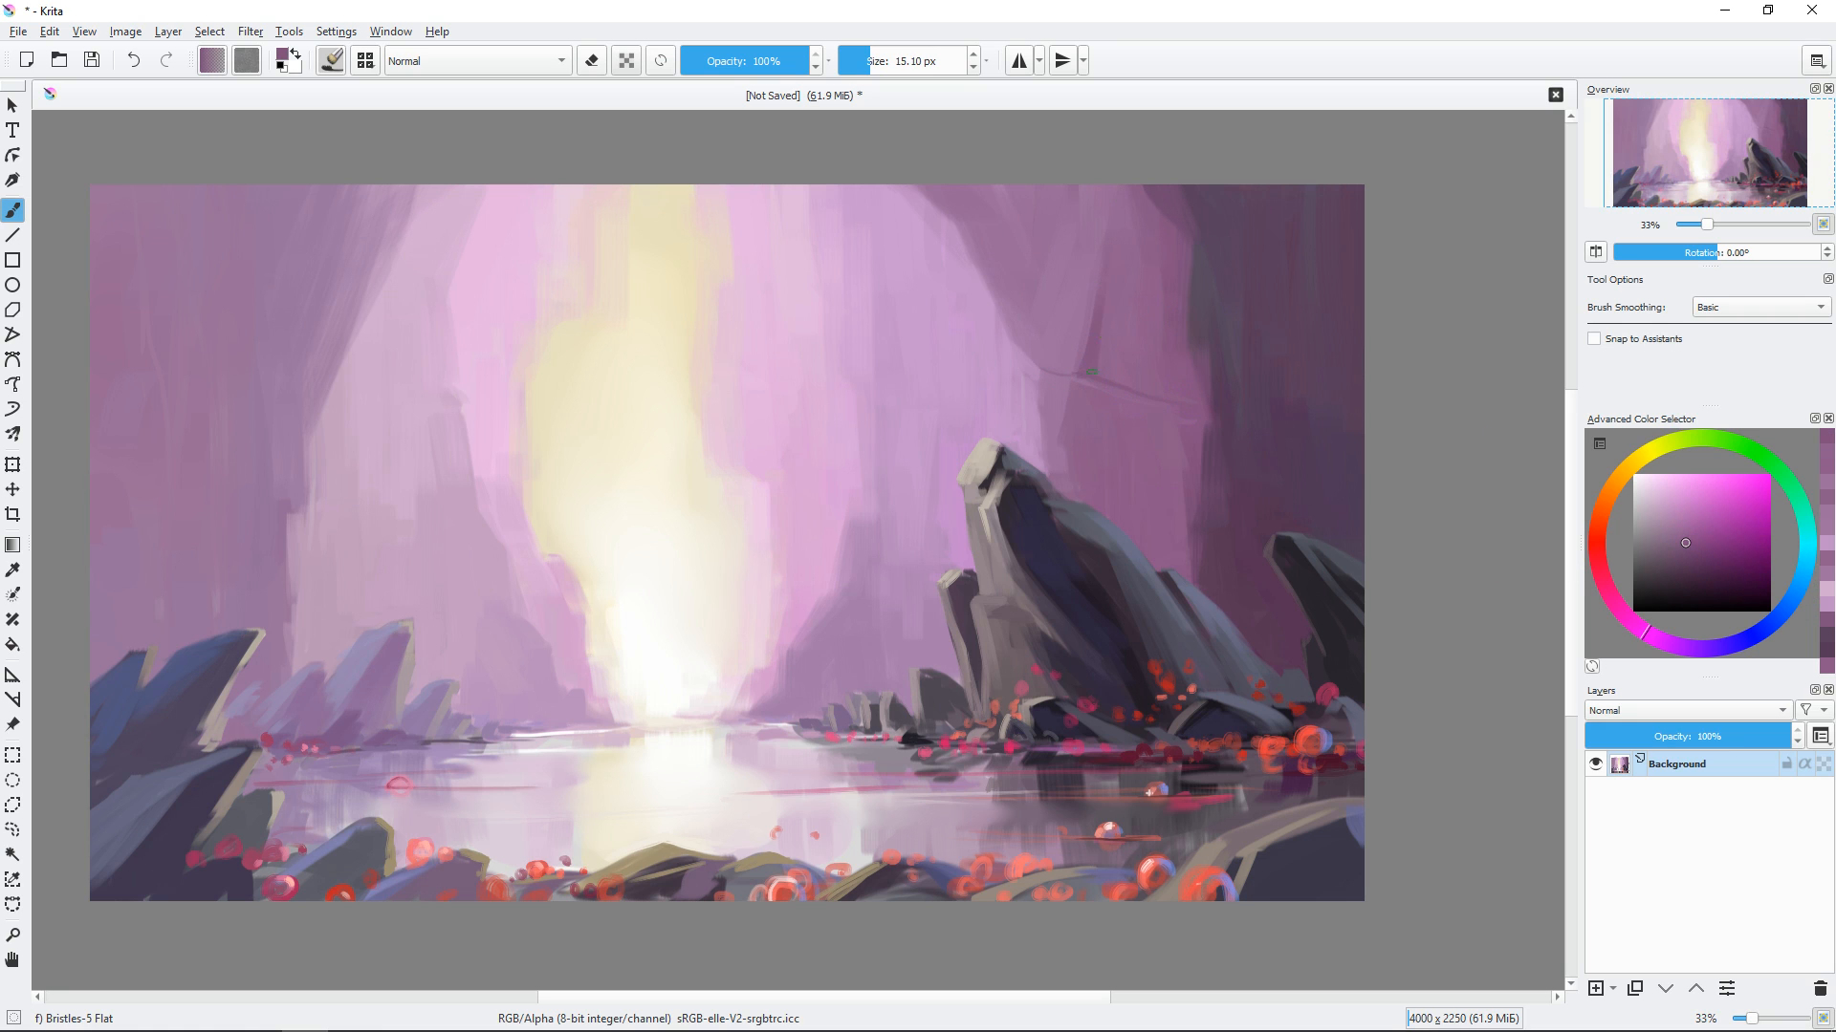
drag(1109, 254, 1125, 254)
Model the rock planes around the right wall's cracks with sampled purples, using a larger brush of about 37 px.
ctrl+click(1126, 254)
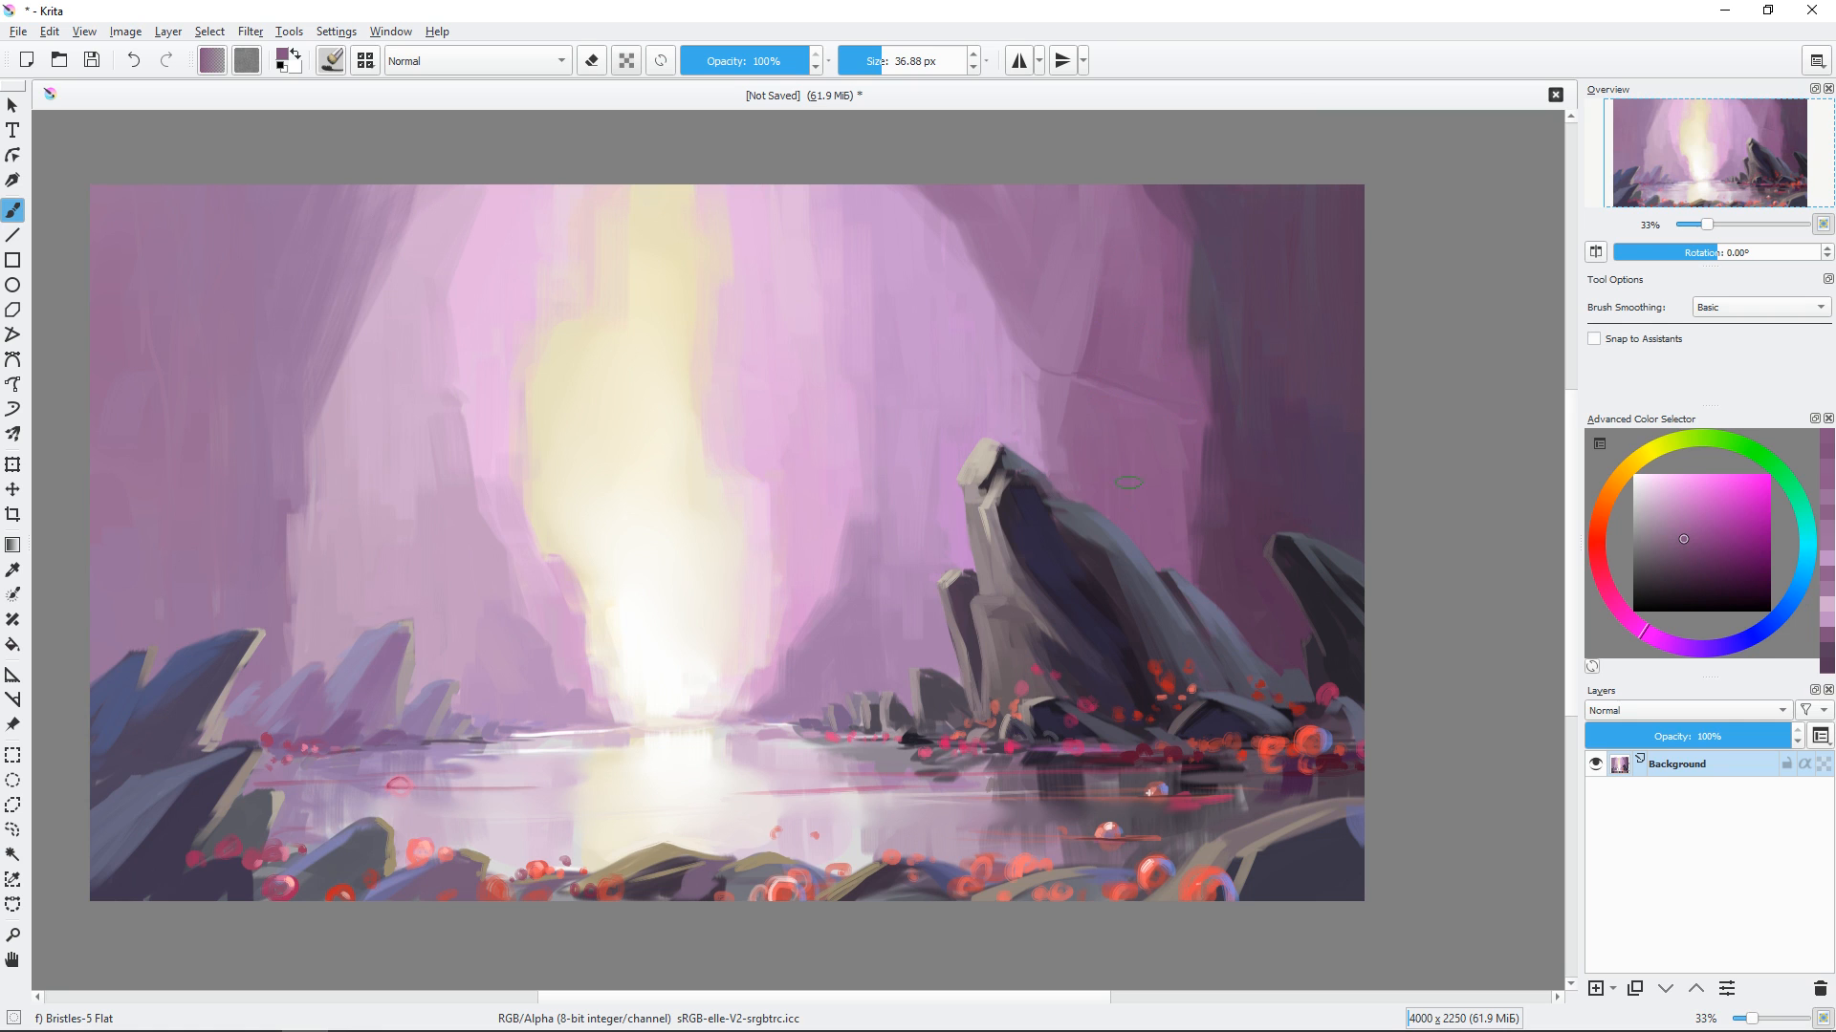
ctrl+click(1109, 301)
mouse_move(1128, 301)
mouse_down()
mouse_move(1135, 389)
mouse_move(1173, 385)
mouse_move(1197, 420)
mouse_up()
ctrl+click(1158, 368)
ctrl+click(1147, 368)
drag(1135, 476, 1130, 507)
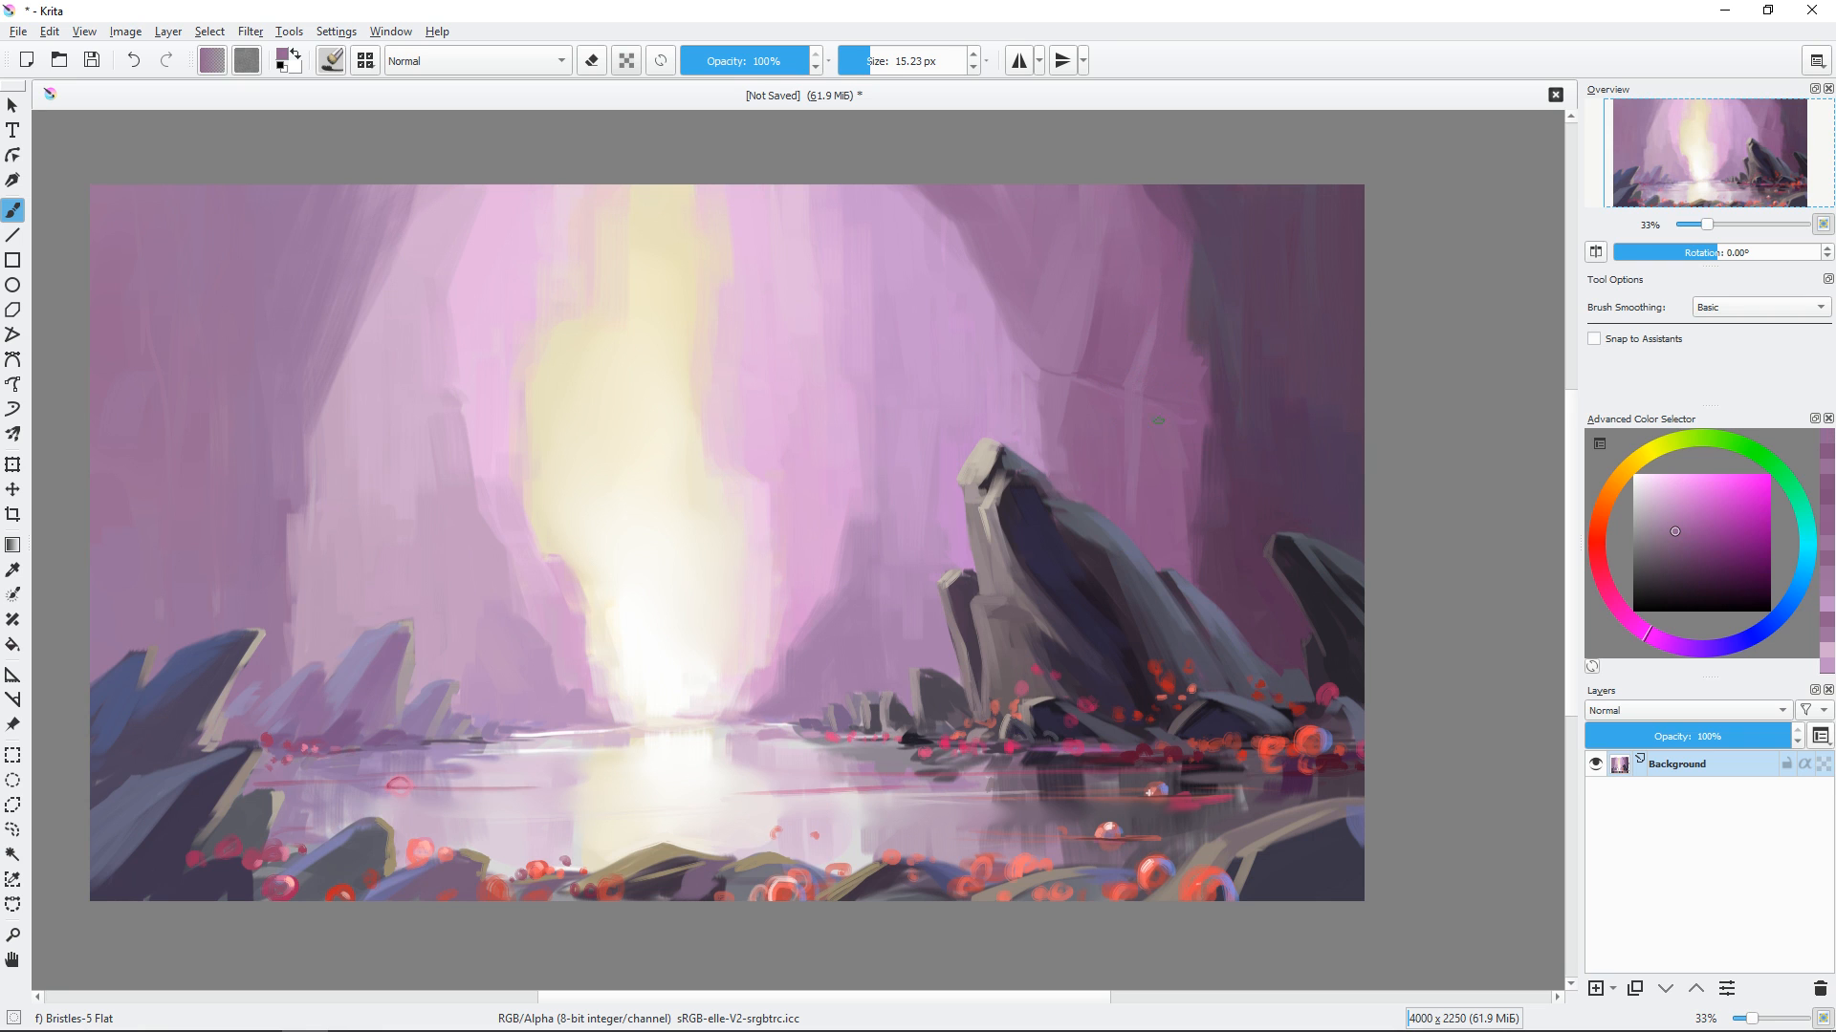
Darken the plane along the right wall's diagonal crack with sampled purple at about 30 px.
drag(1242, 319, 1252, 323)
drag(1201, 459, 1213, 459)
ctrl+click(1210, 439)
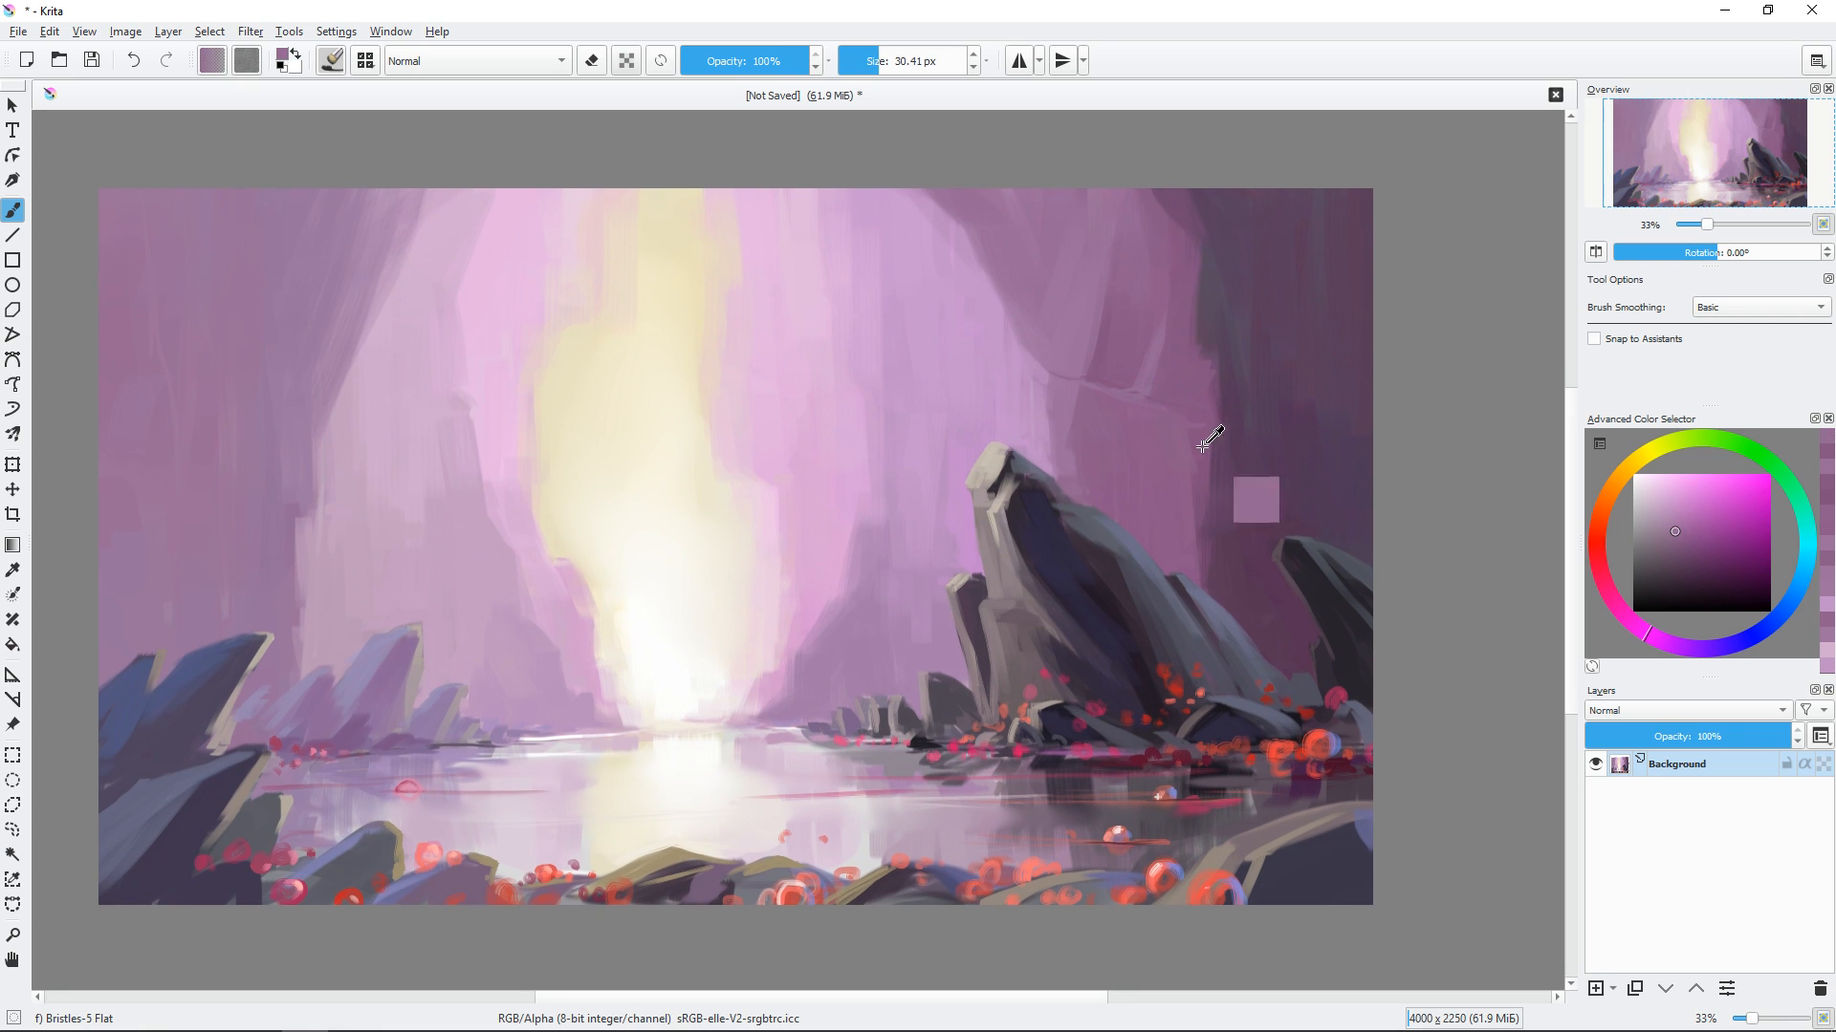
drag(1092, 385, 1195, 429)
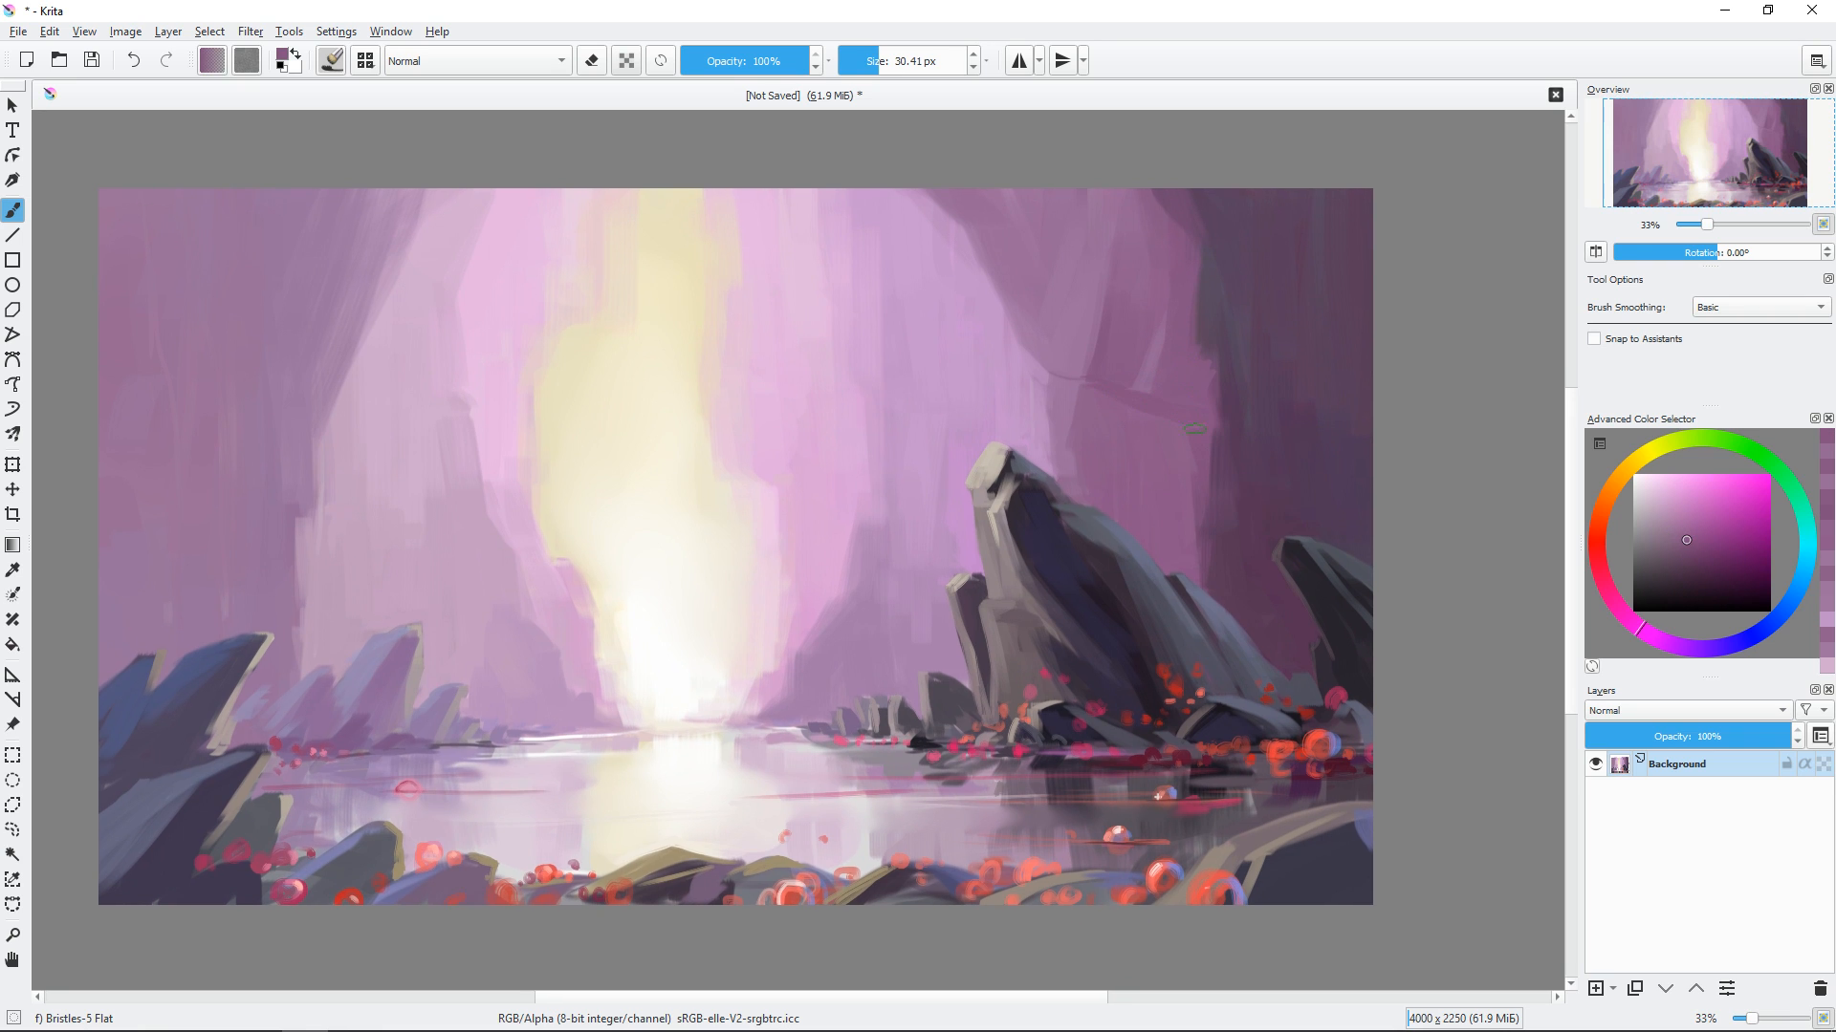
Add small facets along the arch's upper right edge with sampled mauves, reducing the brush to about 14 px.
ctrl+click(1042, 266)
drag(1007, 237, 1011, 237)
ctrl+click(1024, 279)
mouse_move(1061, 354)
mouse_down()
mouse_move(1073, 367)
mouse_move(1057, 365)
mouse_up()
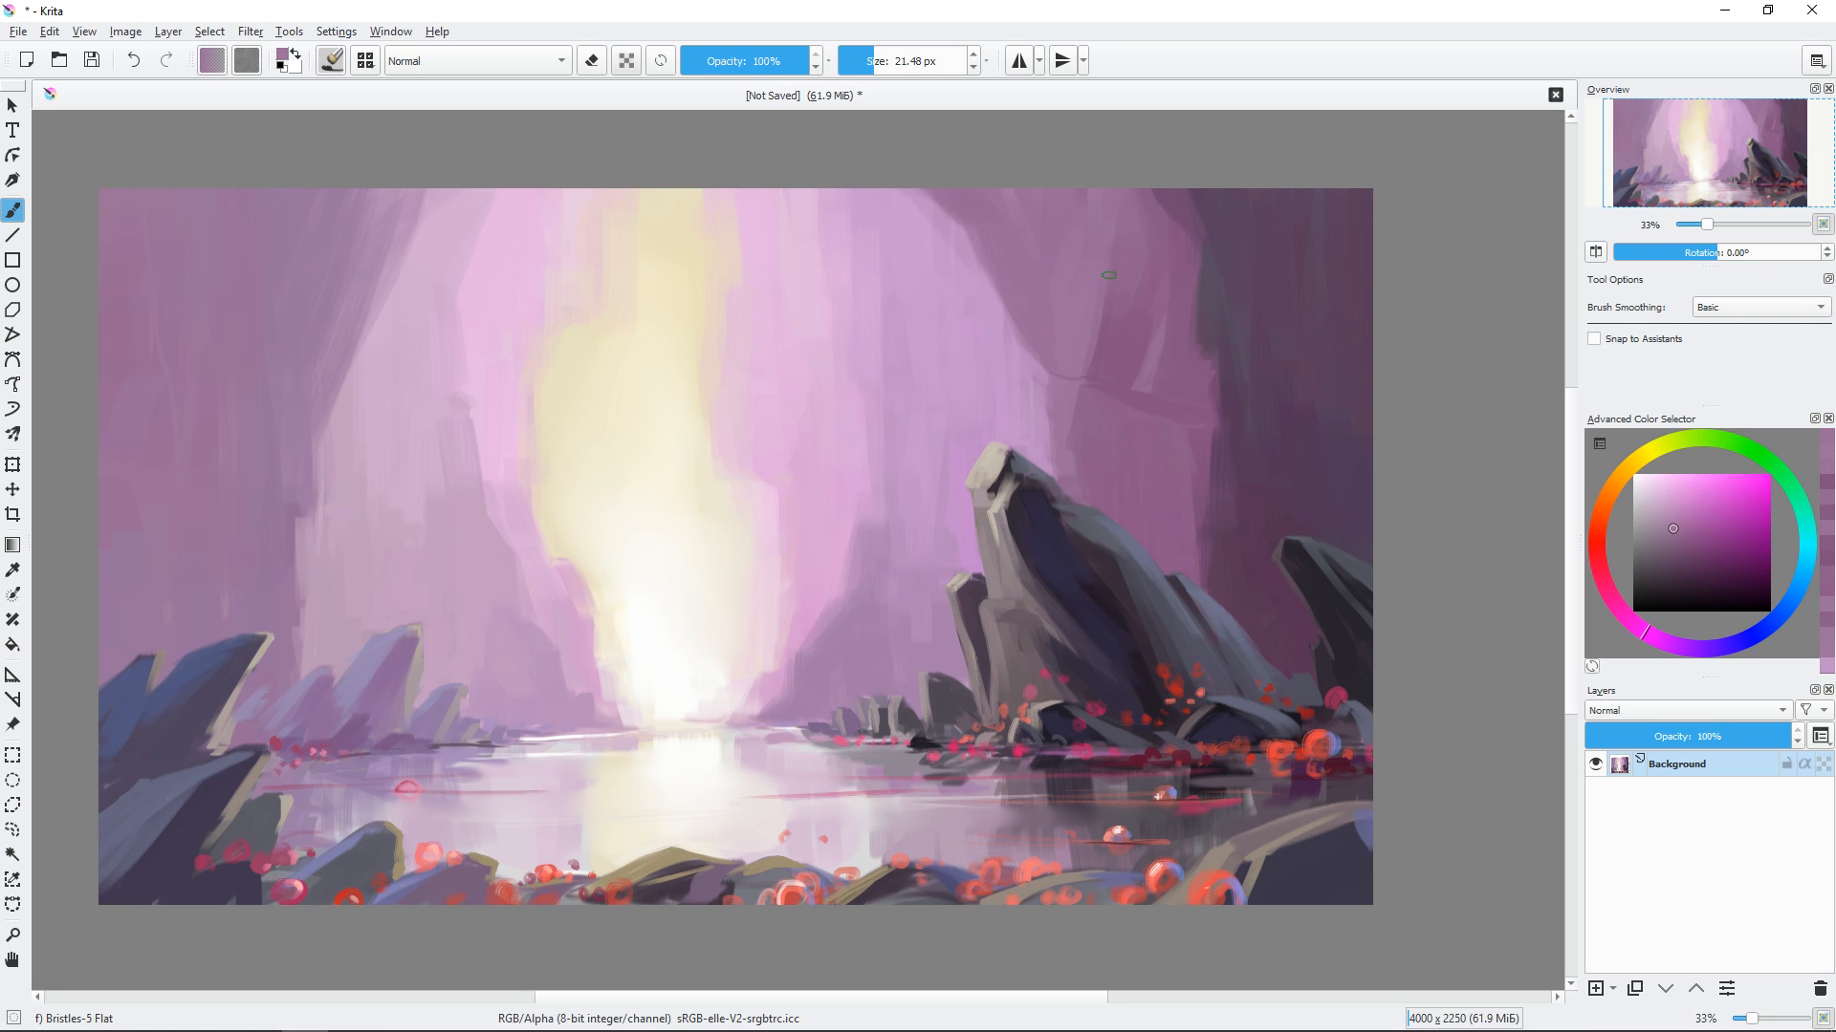
ctrl+click(1082, 337)
drag(1013, 289, 1019, 322)
ctrl+click(1019, 330)
ctrl+click(1024, 277)
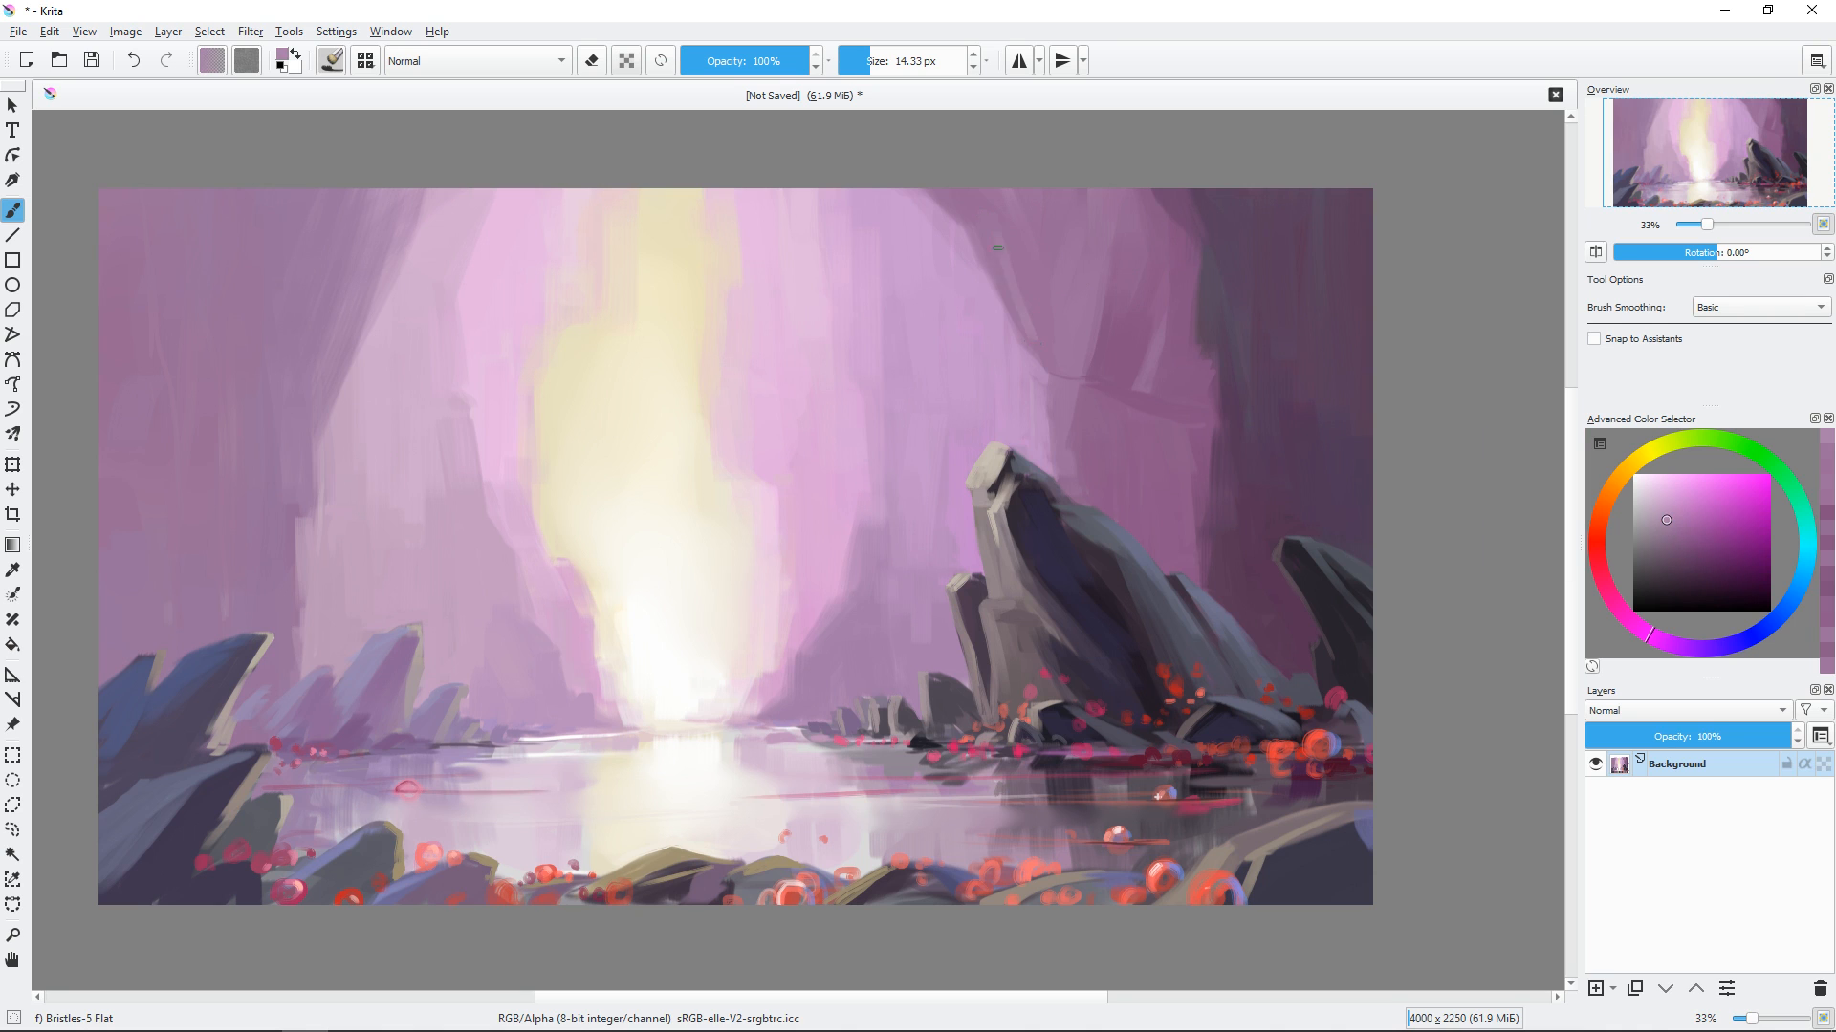
Paint rock facets below the arch's upper right edge with sampled mauves, enlarging the brush to about 26 px.
mouse_move(991, 245)
mouse_down()
mouse_move(1019, 315)
mouse_move(1015, 237)
mouse_move(946, 188)
mouse_move(926, 260)
mouse_move(992, 266)
mouse_move(1086, 363)
mouse_move(1126, 335)
mouse_move(1116, 348)
mouse_up()
ctrl+click(965, 278)
ctrl+click(1081, 318)
drag(1172, 415, 1153, 464)
ctrl+click(1176, 361)
drag(1203, 320, 1193, 372)
ctrl+click(1181, 298)
drag(1178, 308, 1136, 485)
ctrl+click(1169, 420)
drag(1141, 384, 1188, 393)
ctrl+click(1171, 368)
drag(1149, 378, 1195, 383)
drag(1340, 443, 1339, 415)
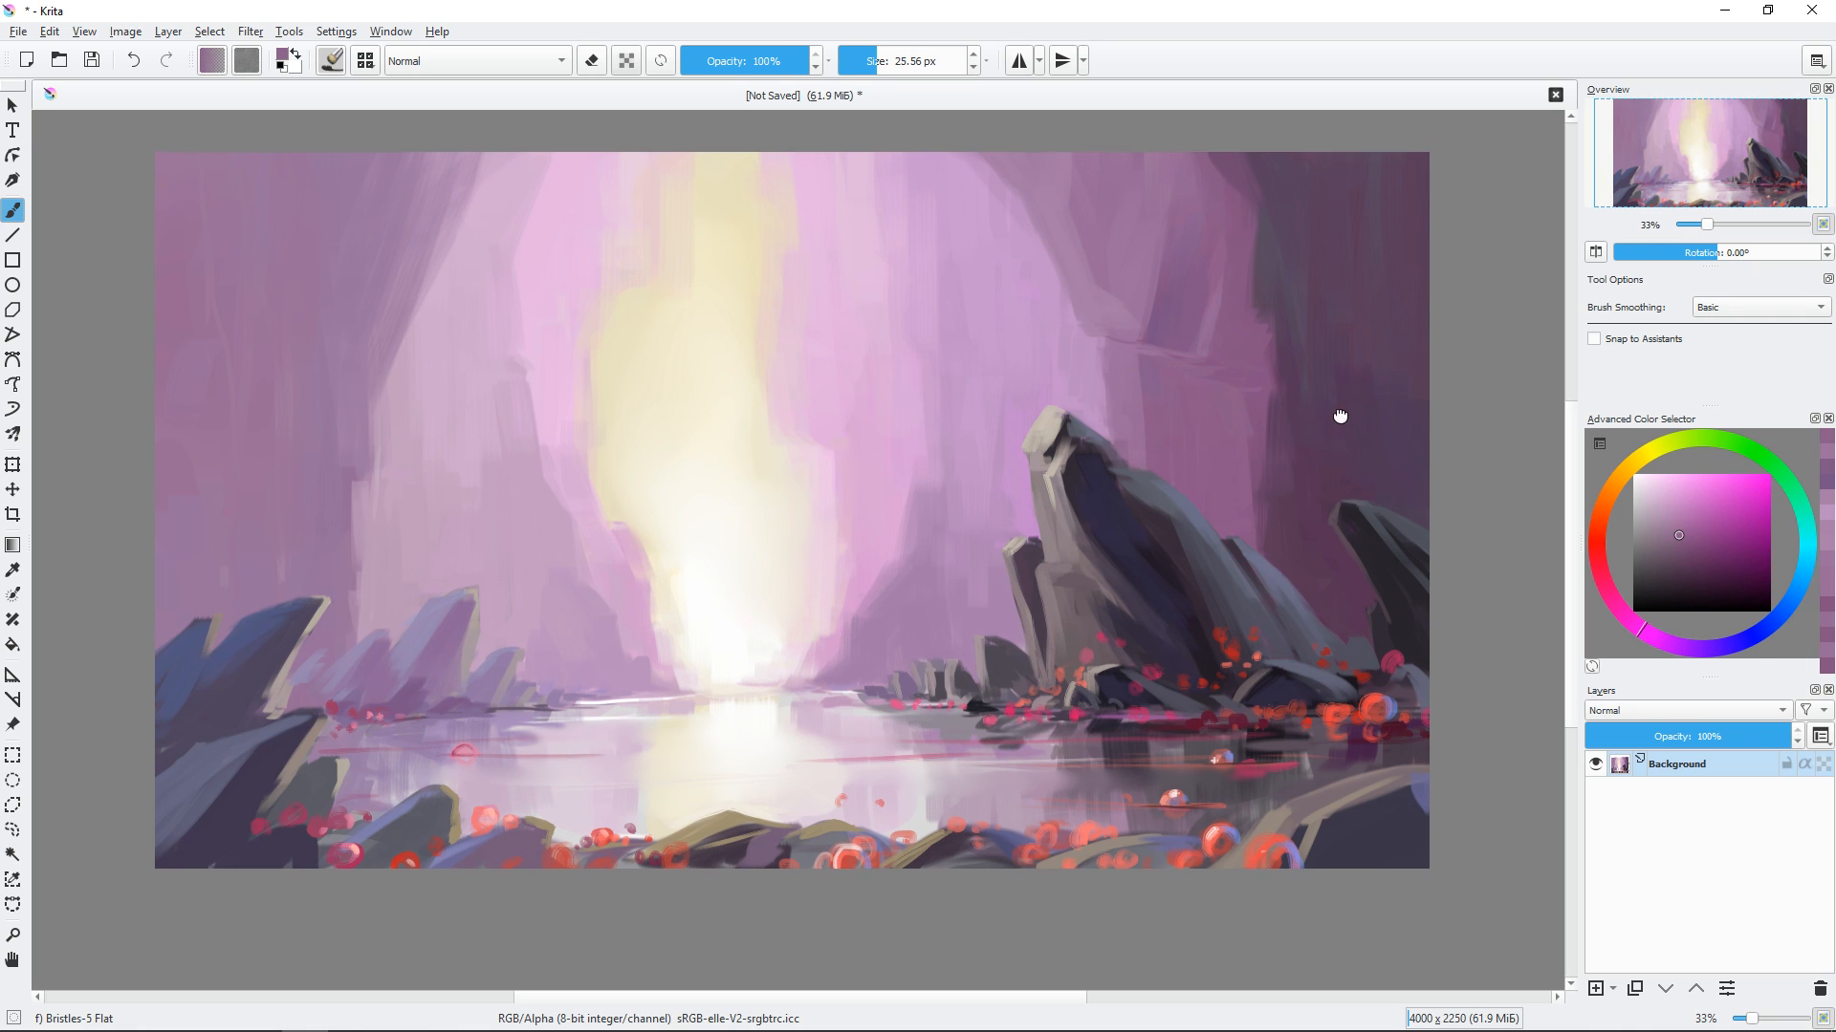
Strengthen the right wall block's lower face and shaded side with sampled purples, using a brush of up to about 30 px.
ctrl+click(1194, 285)
mouse_move(1212, 292)
mouse_down()
mouse_move(1201, 352)
mouse_move(1174, 373)
mouse_up()
ctrl+click(1183, 375)
mouse_move(1166, 352)
mouse_down()
mouse_move(1168, 412)
mouse_move(1172, 373)
mouse_up()
drag(1163, 358, 1164, 449)
drag(1317, 425, 1324, 436)
key(bracketright)
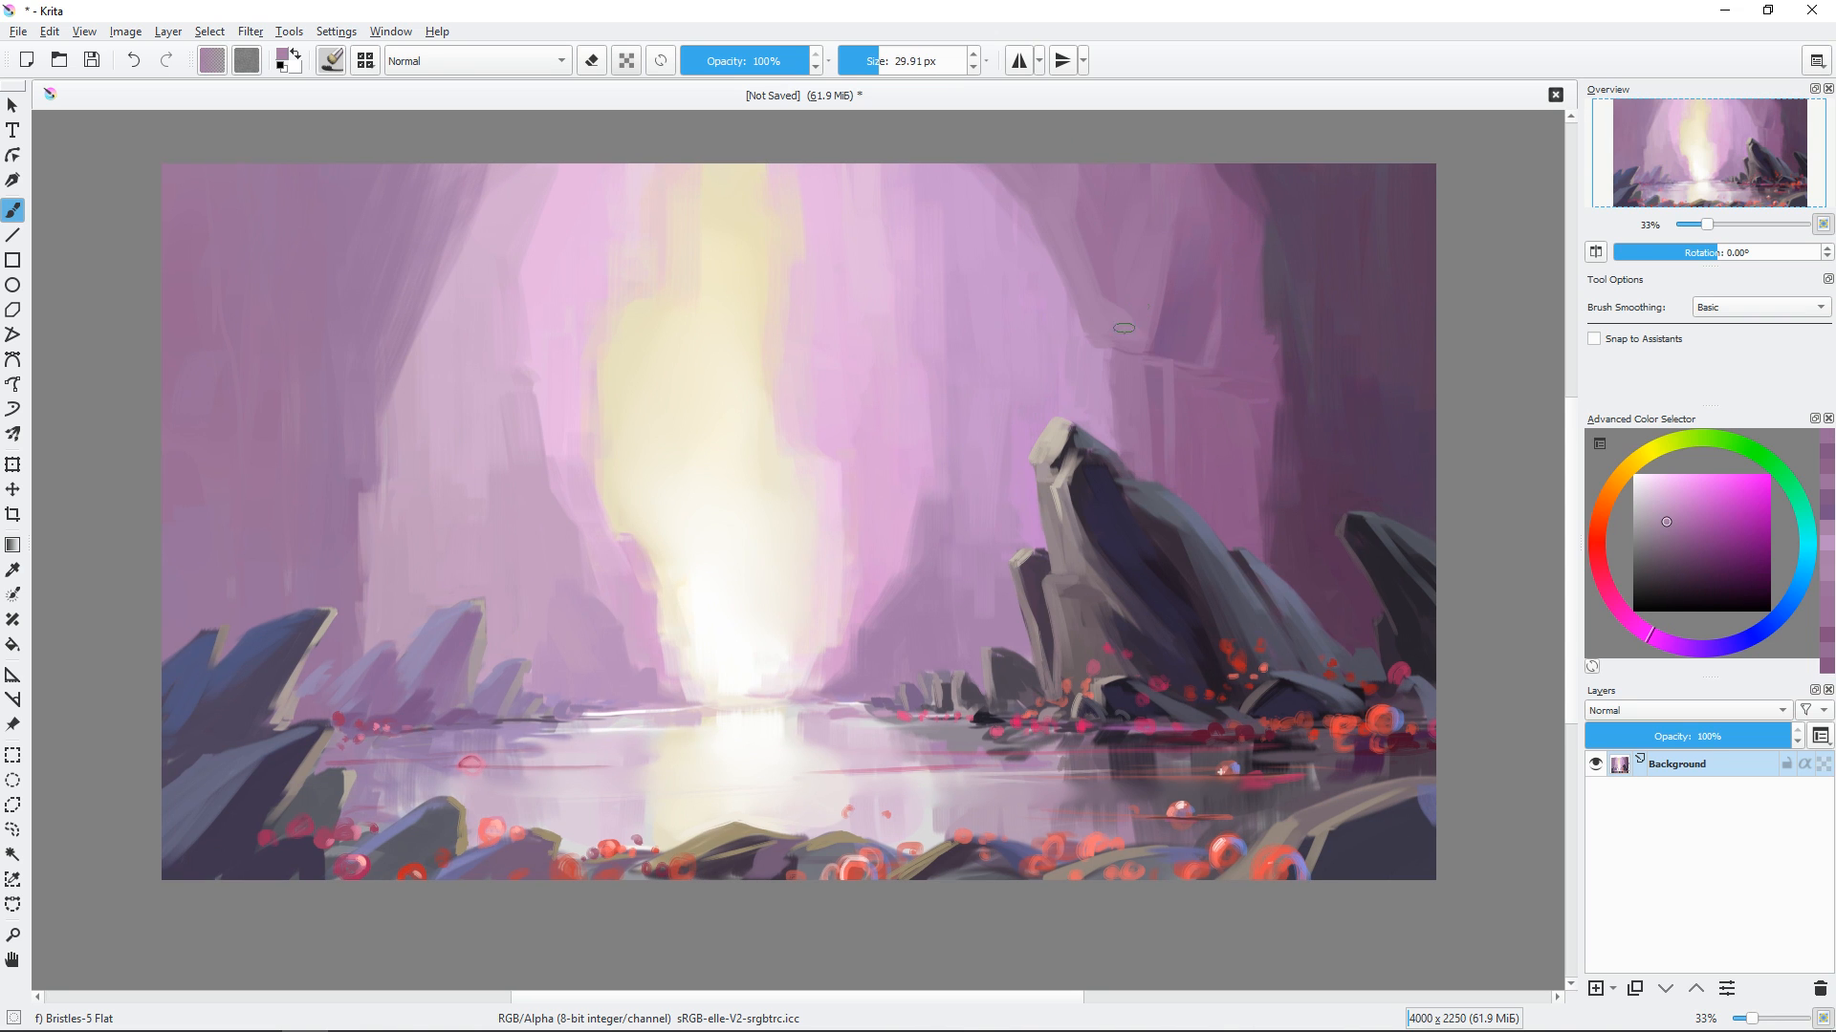
Reshape the arch's upper right edge and its corner above the block with sampled mauves.
mouse_move(1082, 338)
mouse_down()
mouse_move(1071, 375)
mouse_move(1096, 285)
mouse_move(1075, 359)
mouse_move(1132, 367)
mouse_move(1150, 312)
mouse_move(1084, 329)
mouse_up()
ctrl+click(1068, 378)
ctrl+click(1110, 353)
ctrl+click(1109, 350)
key(bracketleft)
ctrl+click(1075, 342)
drag(1035, 241, 1082, 321)
drag(1004, 244, 1051, 360)
ctrl+click(1175, 358)
key(bracketright)
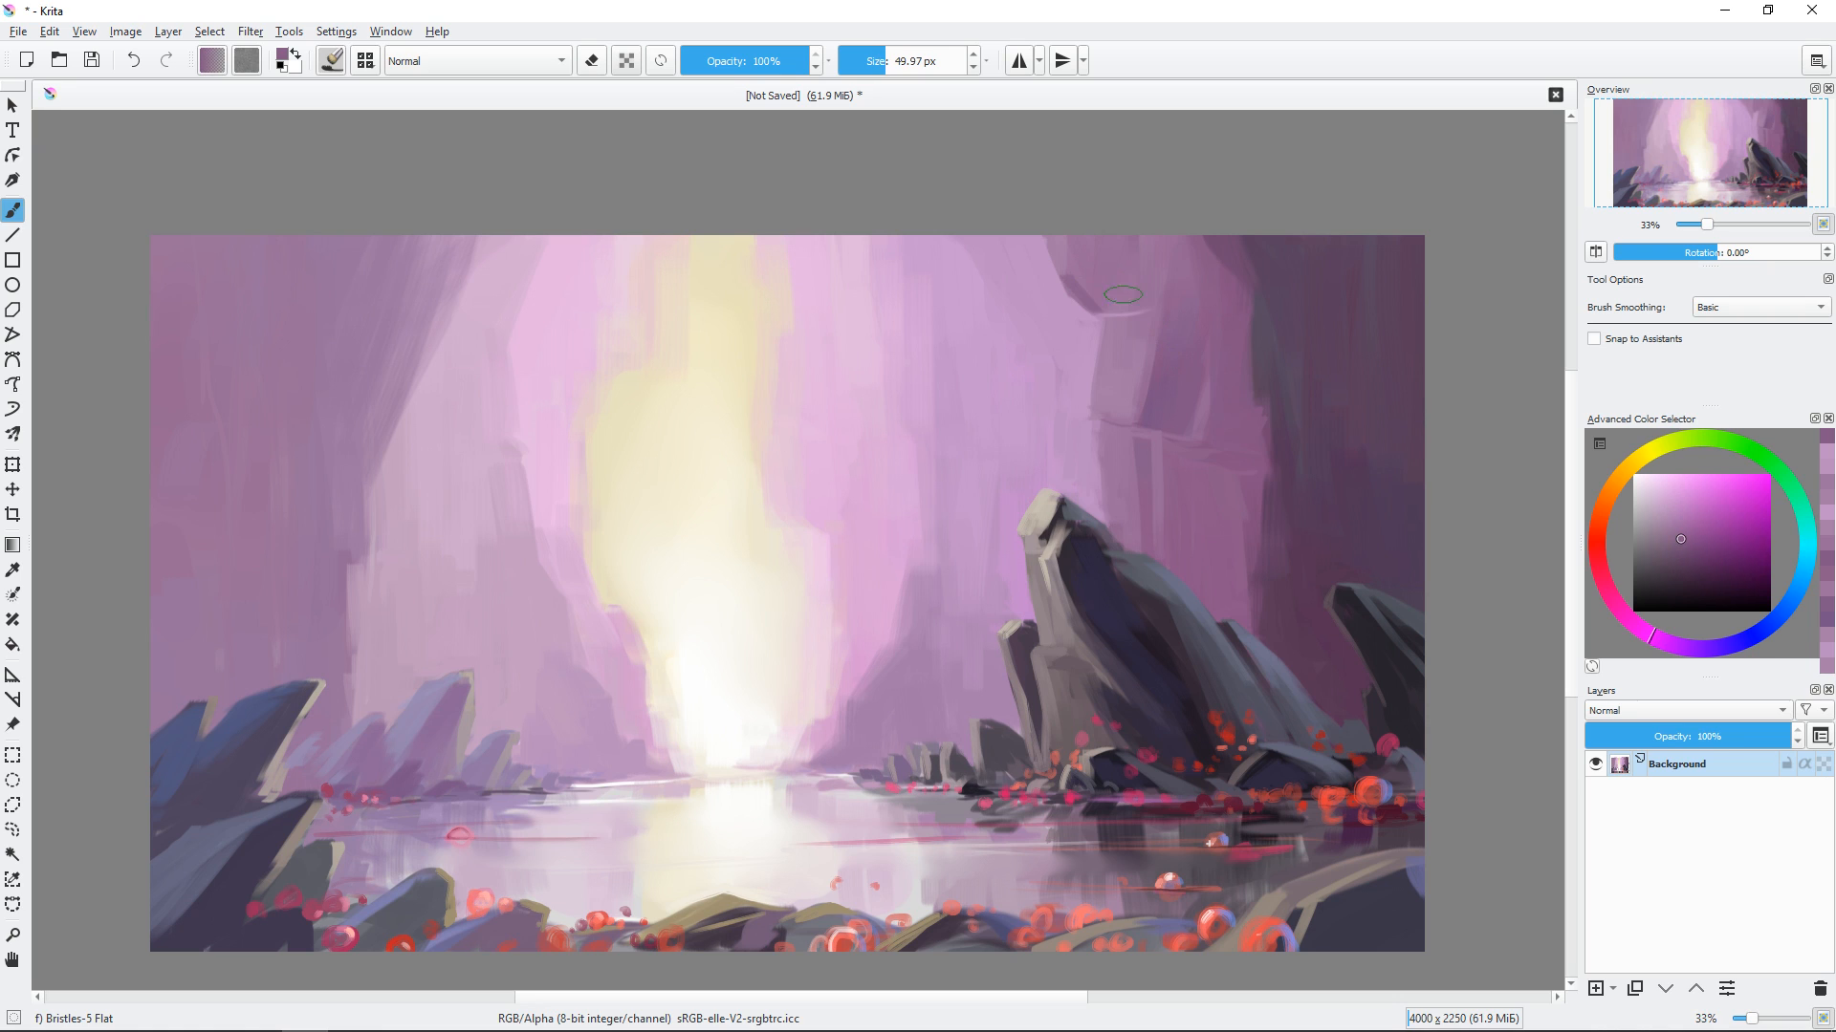
Block in the overhang above the right wall's block with sampled purple at about 42 to 50 px.
mouse_move(1102, 304)
mouse_down()
mouse_move(1174, 304)
mouse_move(1143, 290)
mouse_move(1153, 342)
mouse_move(1107, 301)
mouse_up()
ctrl+click(1105, 270)
drag(1101, 278, 1140, 298)
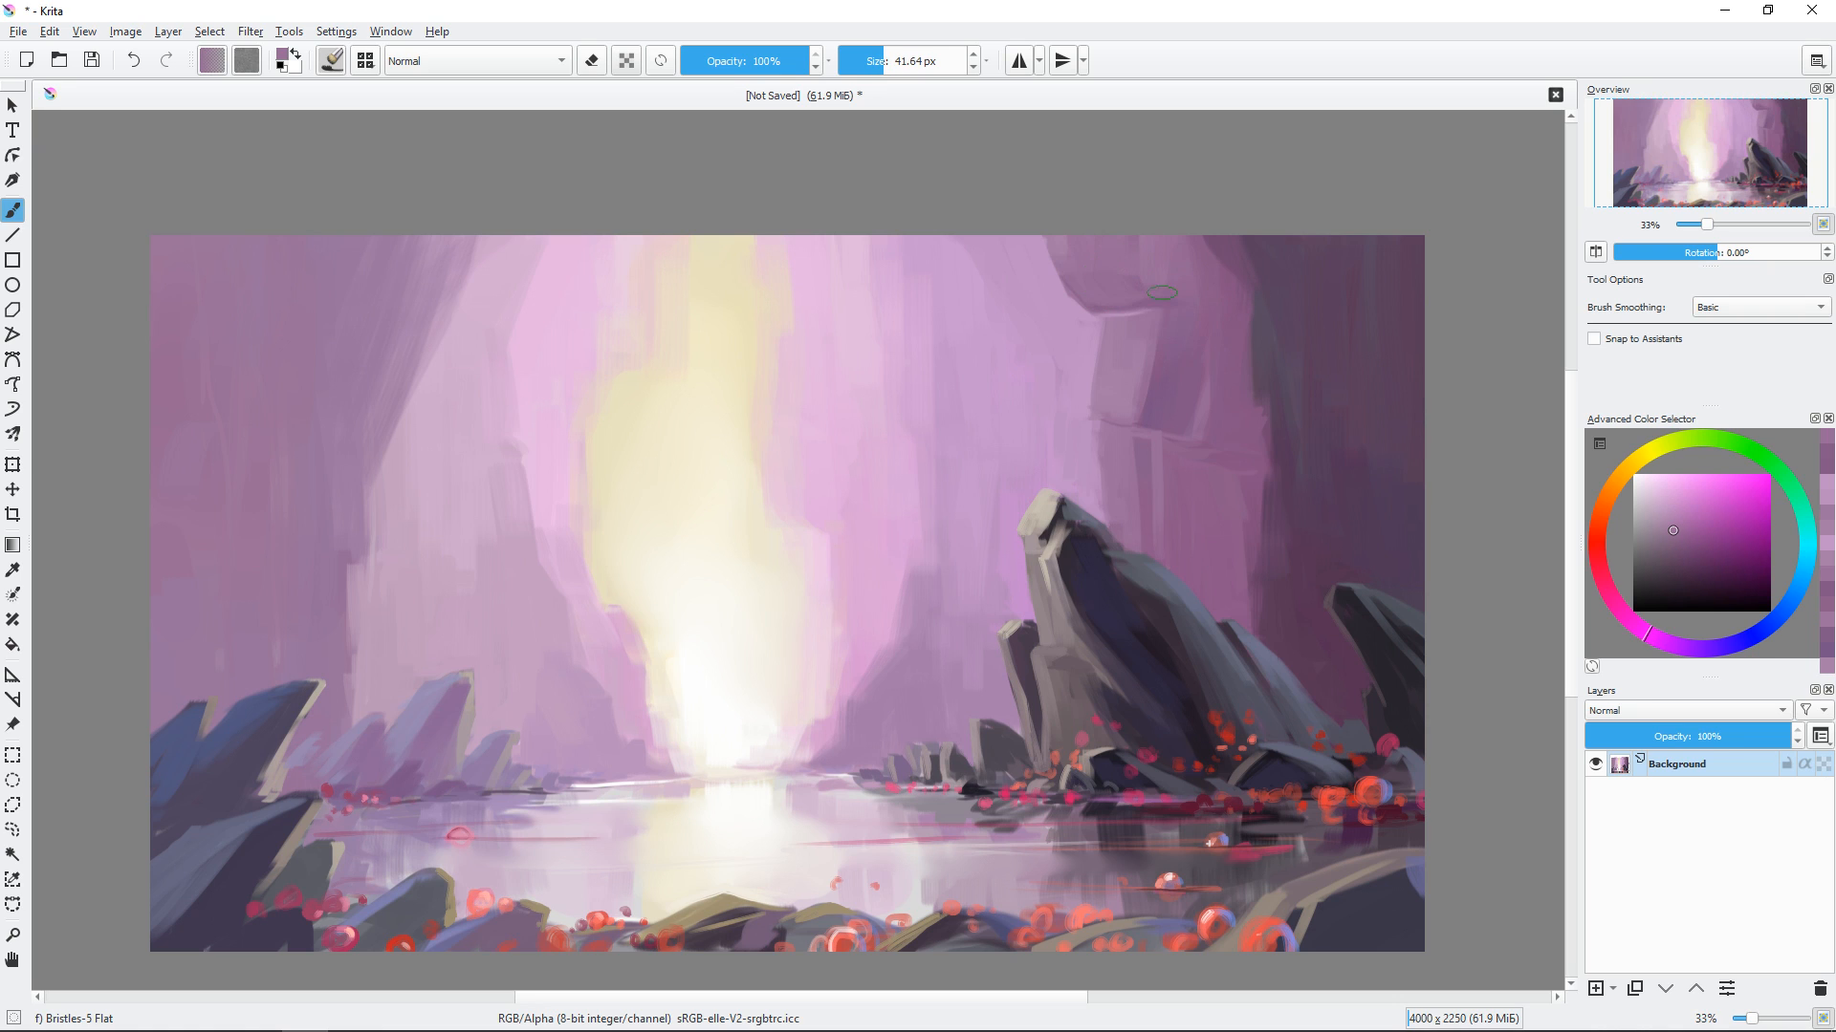
drag(1036, 241, 1059, 285)
key(bracketleft)
key(bracketleft)
key(bracketleft)
key(bracketleft)
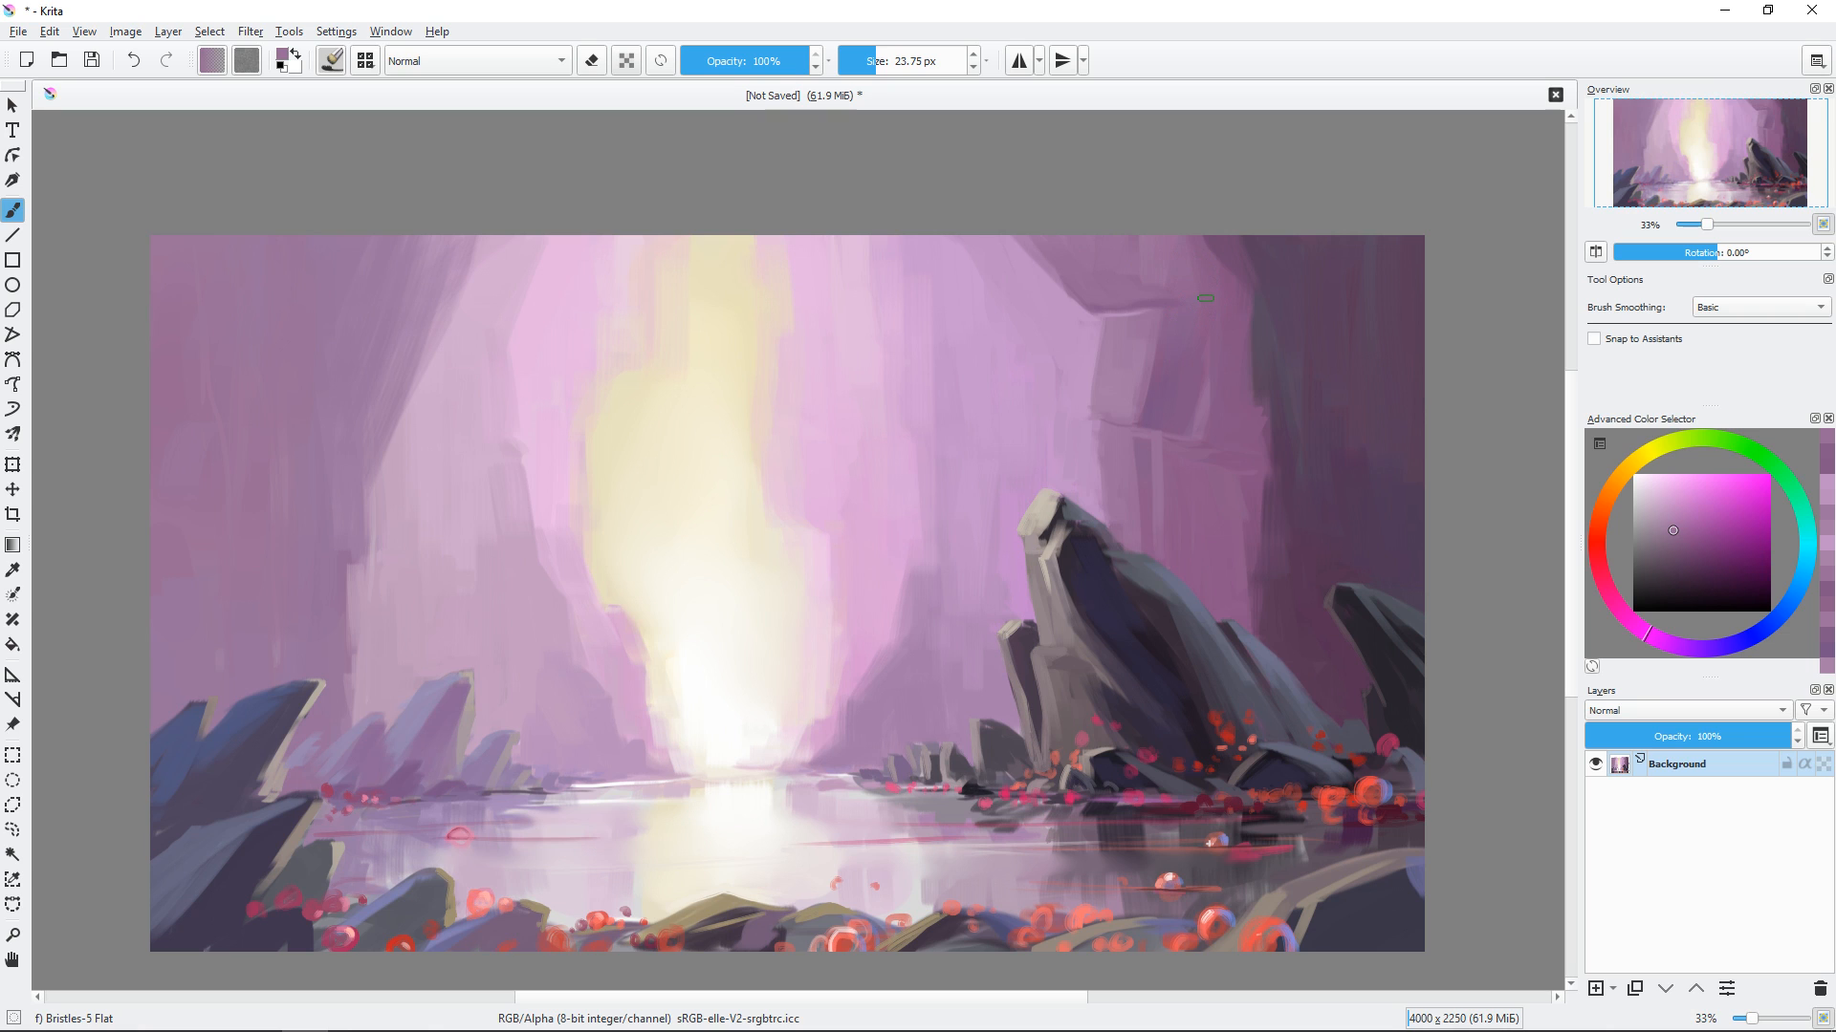
Refine the right wall block's top edge and the wall below it with sampled purples at about 21 to 24 px.
ctrl+click(1085, 442)
drag(1100, 423, 1102, 501)
ctrl+click(1111, 335)
mouse_move(1107, 318)
mouse_down()
mouse_move(1102, 350)
mouse_move(1136, 327)
mouse_up()
ctrl+click(1128, 325)
drag(1124, 317, 1174, 307)
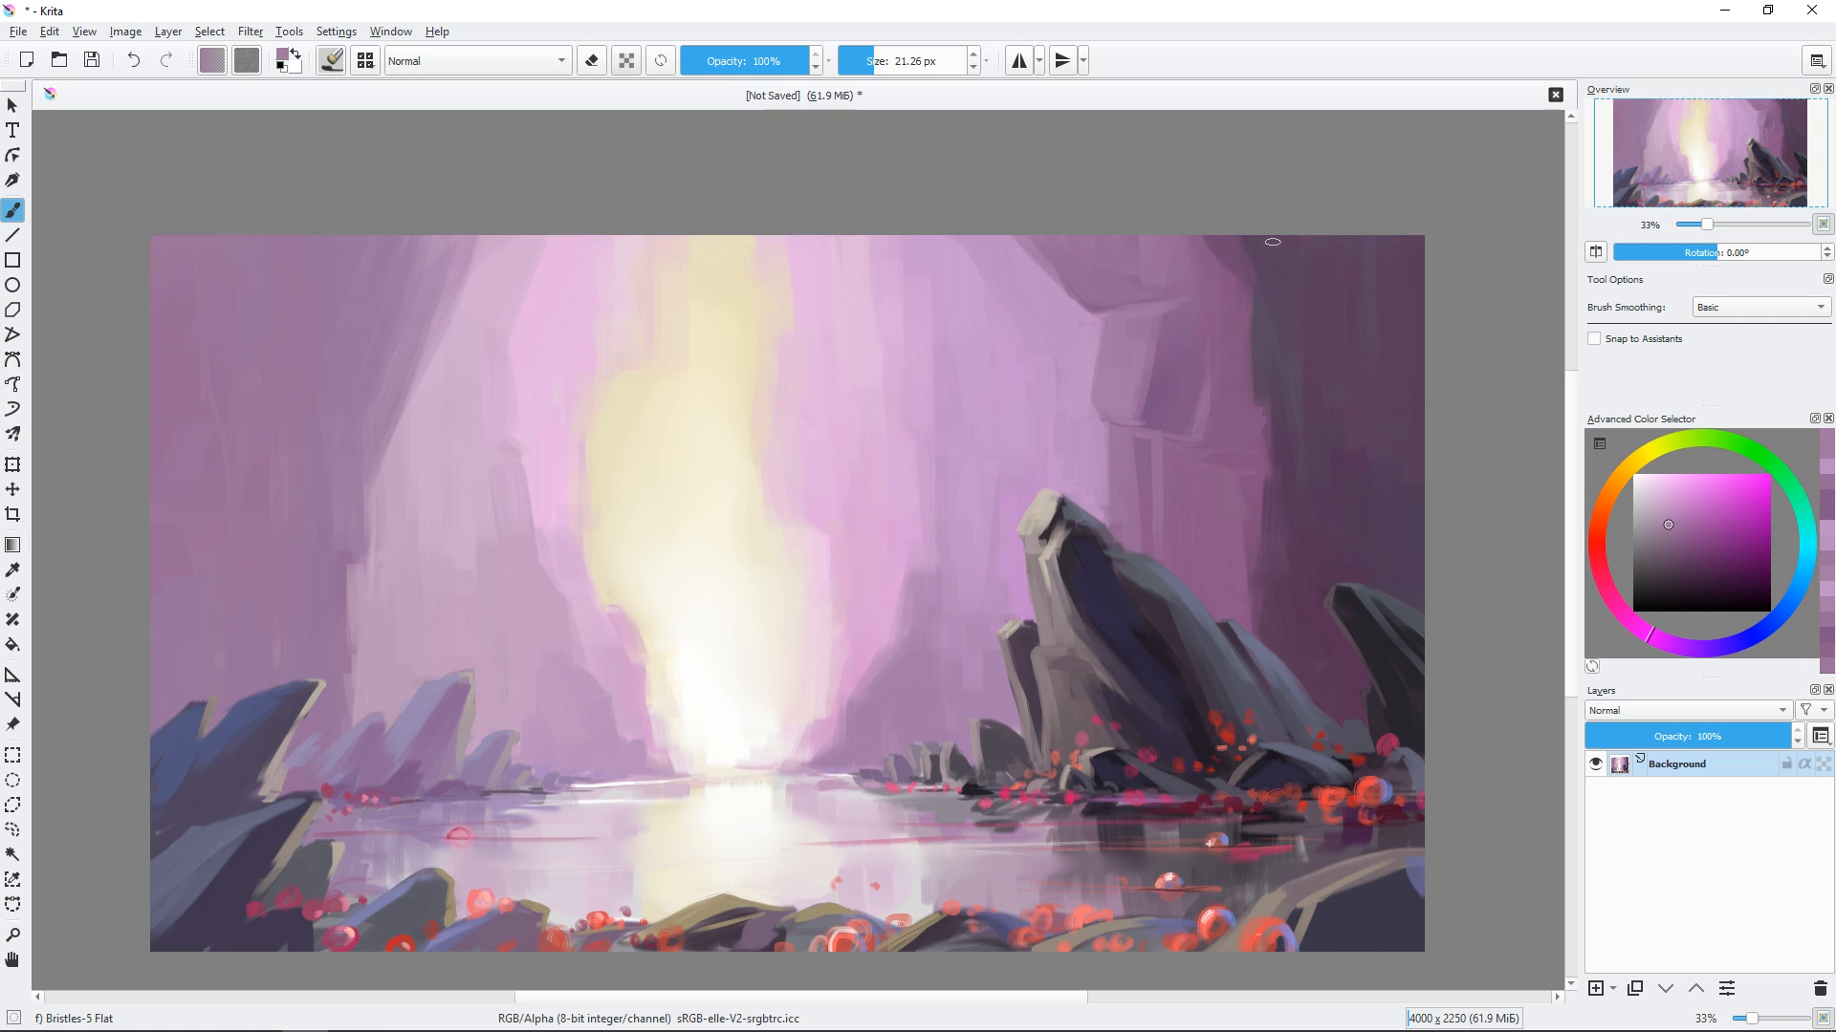
Define the edge between the mauve and dark parts of the right wall with sampled purples at about 22 to 25 px.
ctrl+click(1180, 400)
drag(1232, 457, 1248, 457)
mouse_move(1247, 455)
mouse_down()
mouse_move(1252, 476)
mouse_move(1373, 427)
mouse_move(1383, 377)
mouse_up()
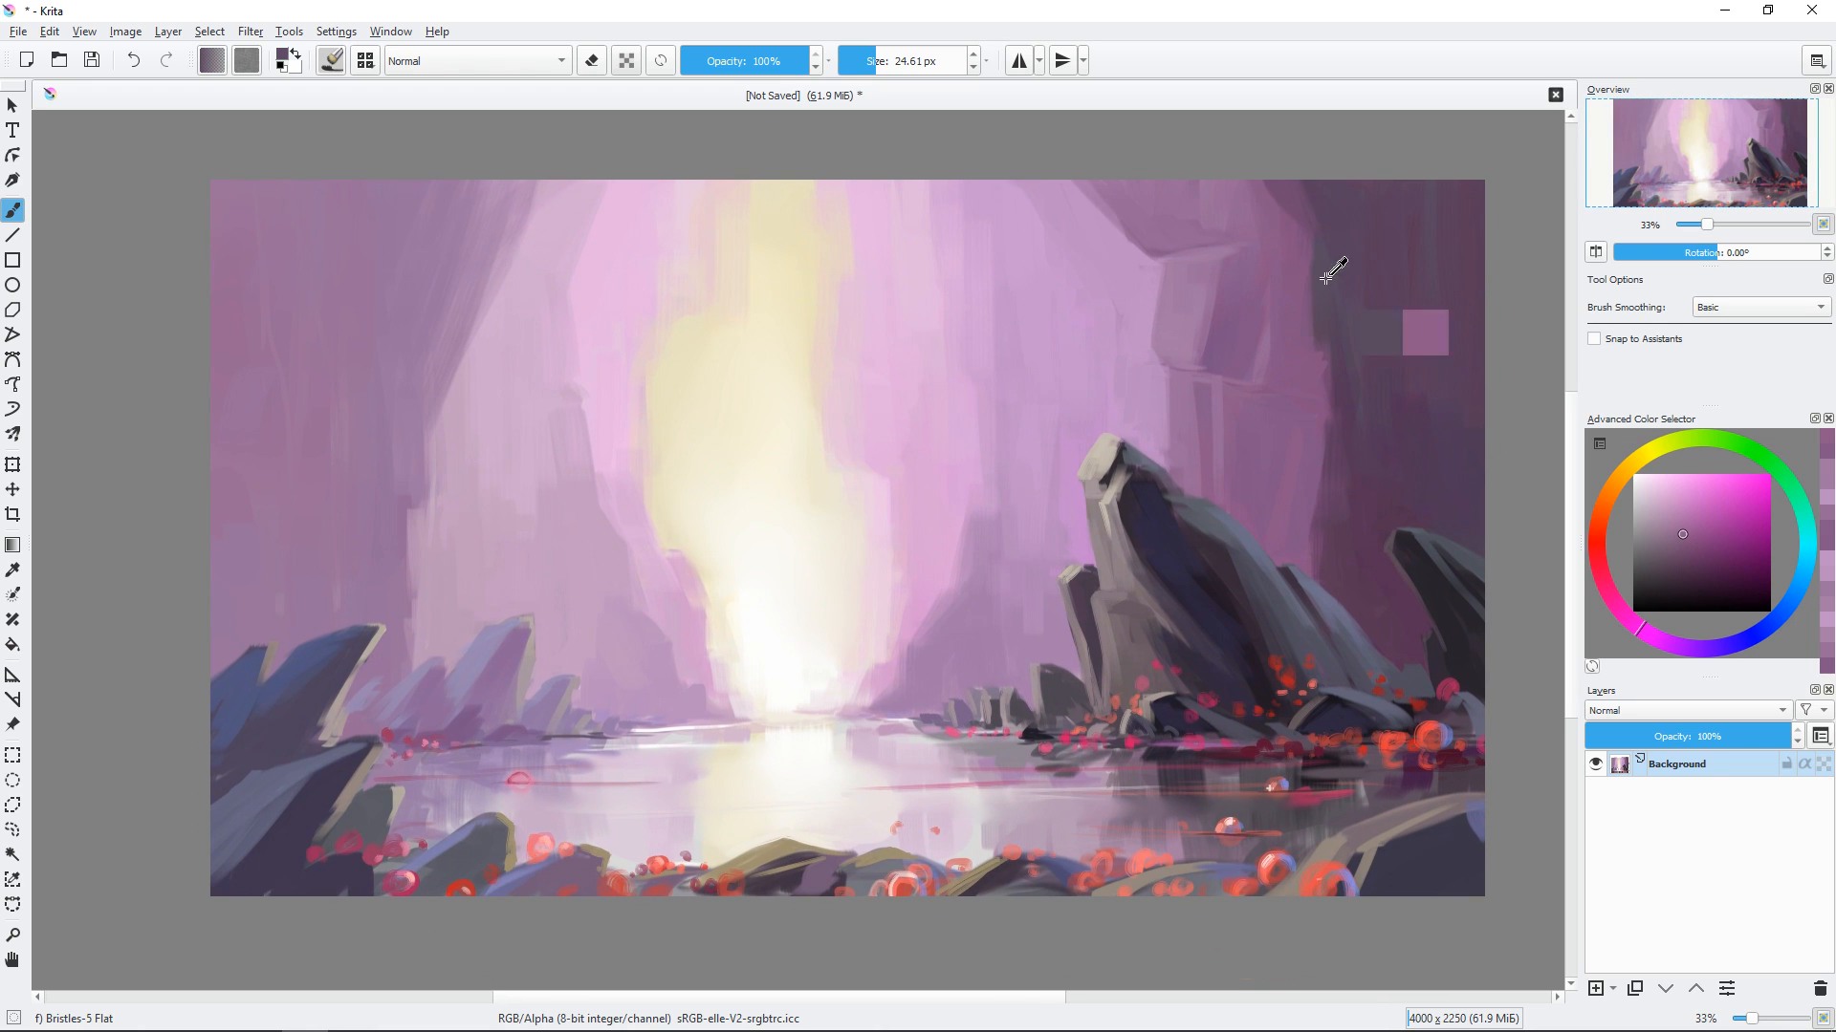
ctrl+click(1424, 332)
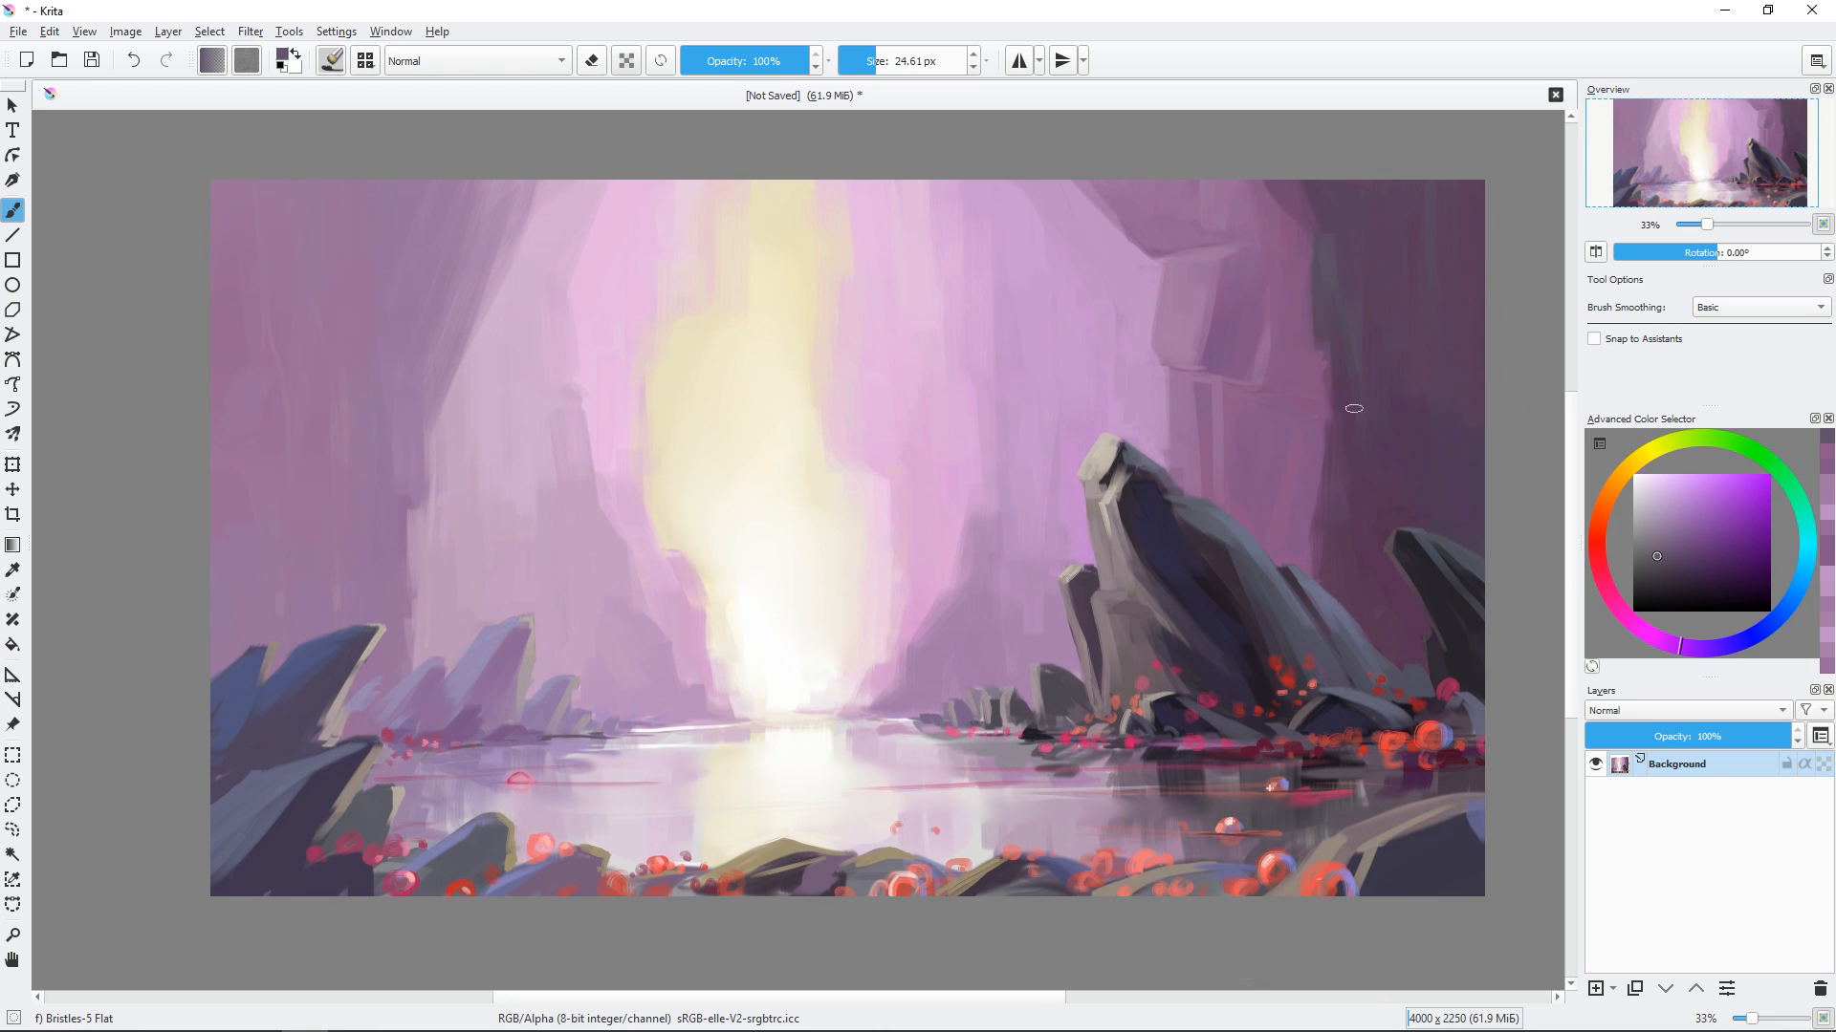
ctrl+click(1347, 499)
drag(1333, 302, 1254, 278)
drag(1373, 433, 1369, 433)
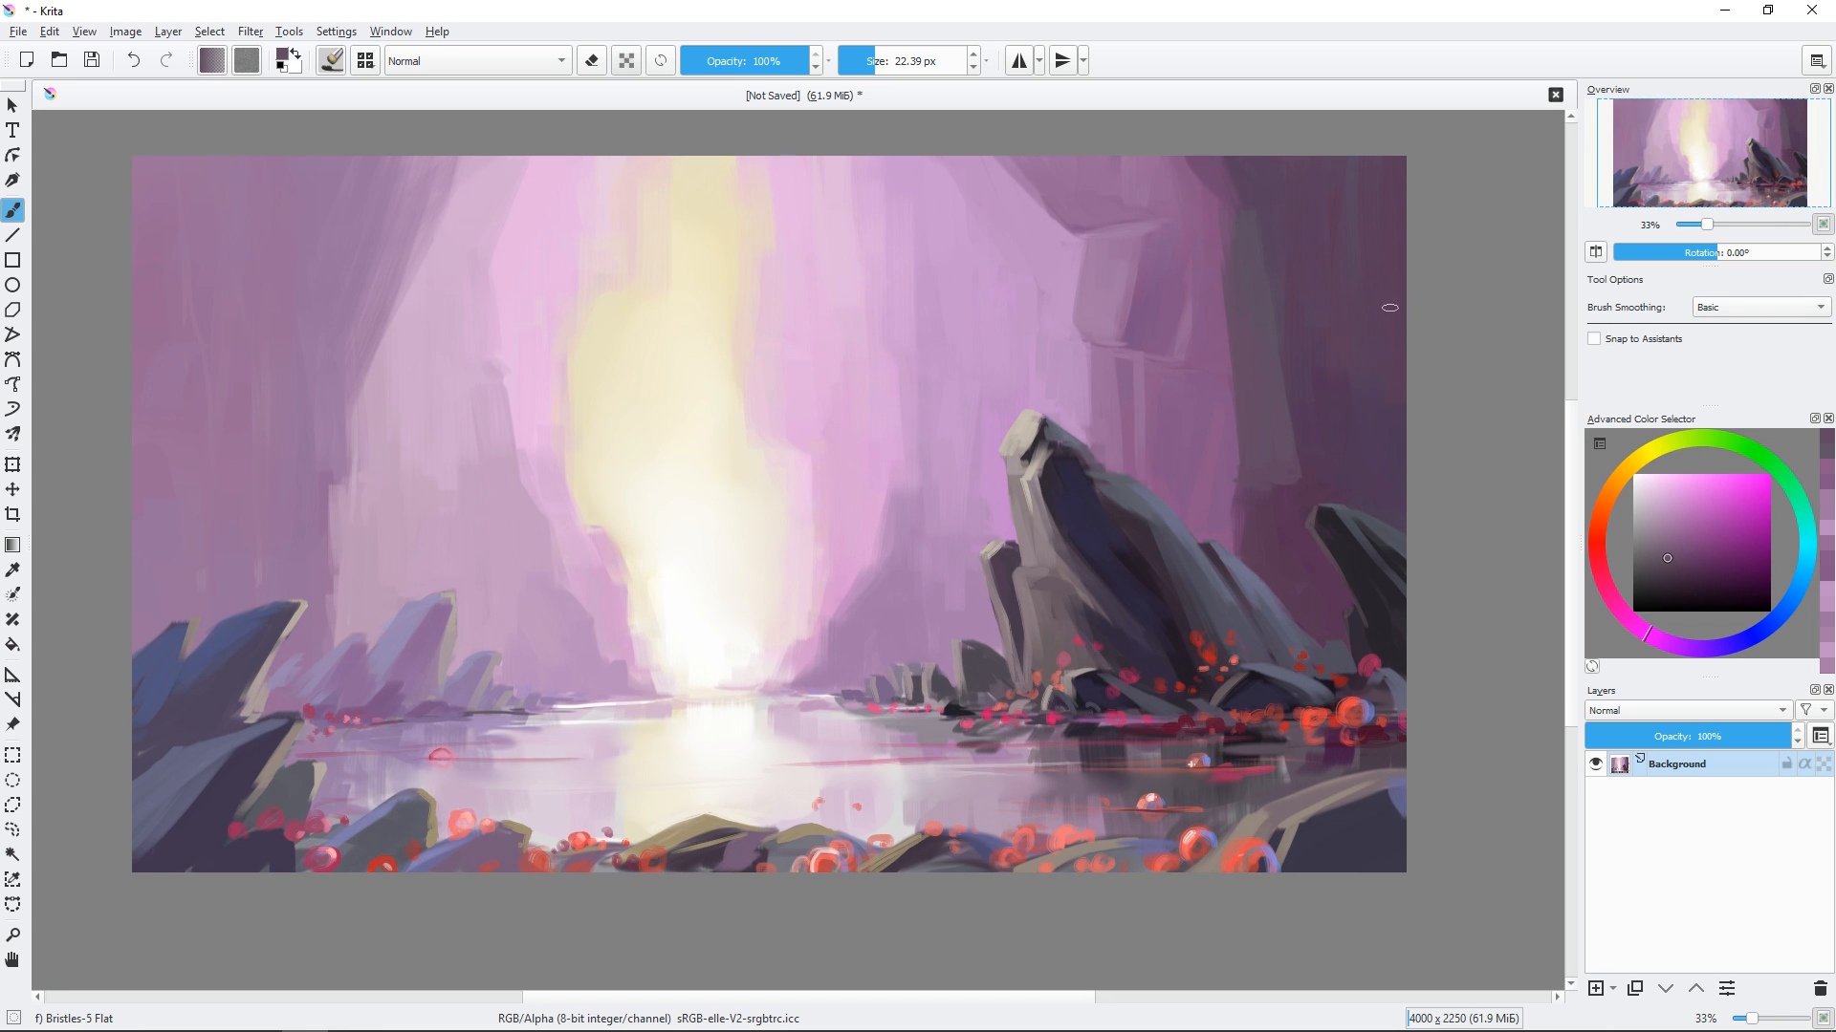
Draw light ledge lines across the dark right wall in a muted purple with a brush of about 18 px.
click(1661, 551)
drag(1239, 493, 1341, 478)
drag(1242, 475, 1370, 460)
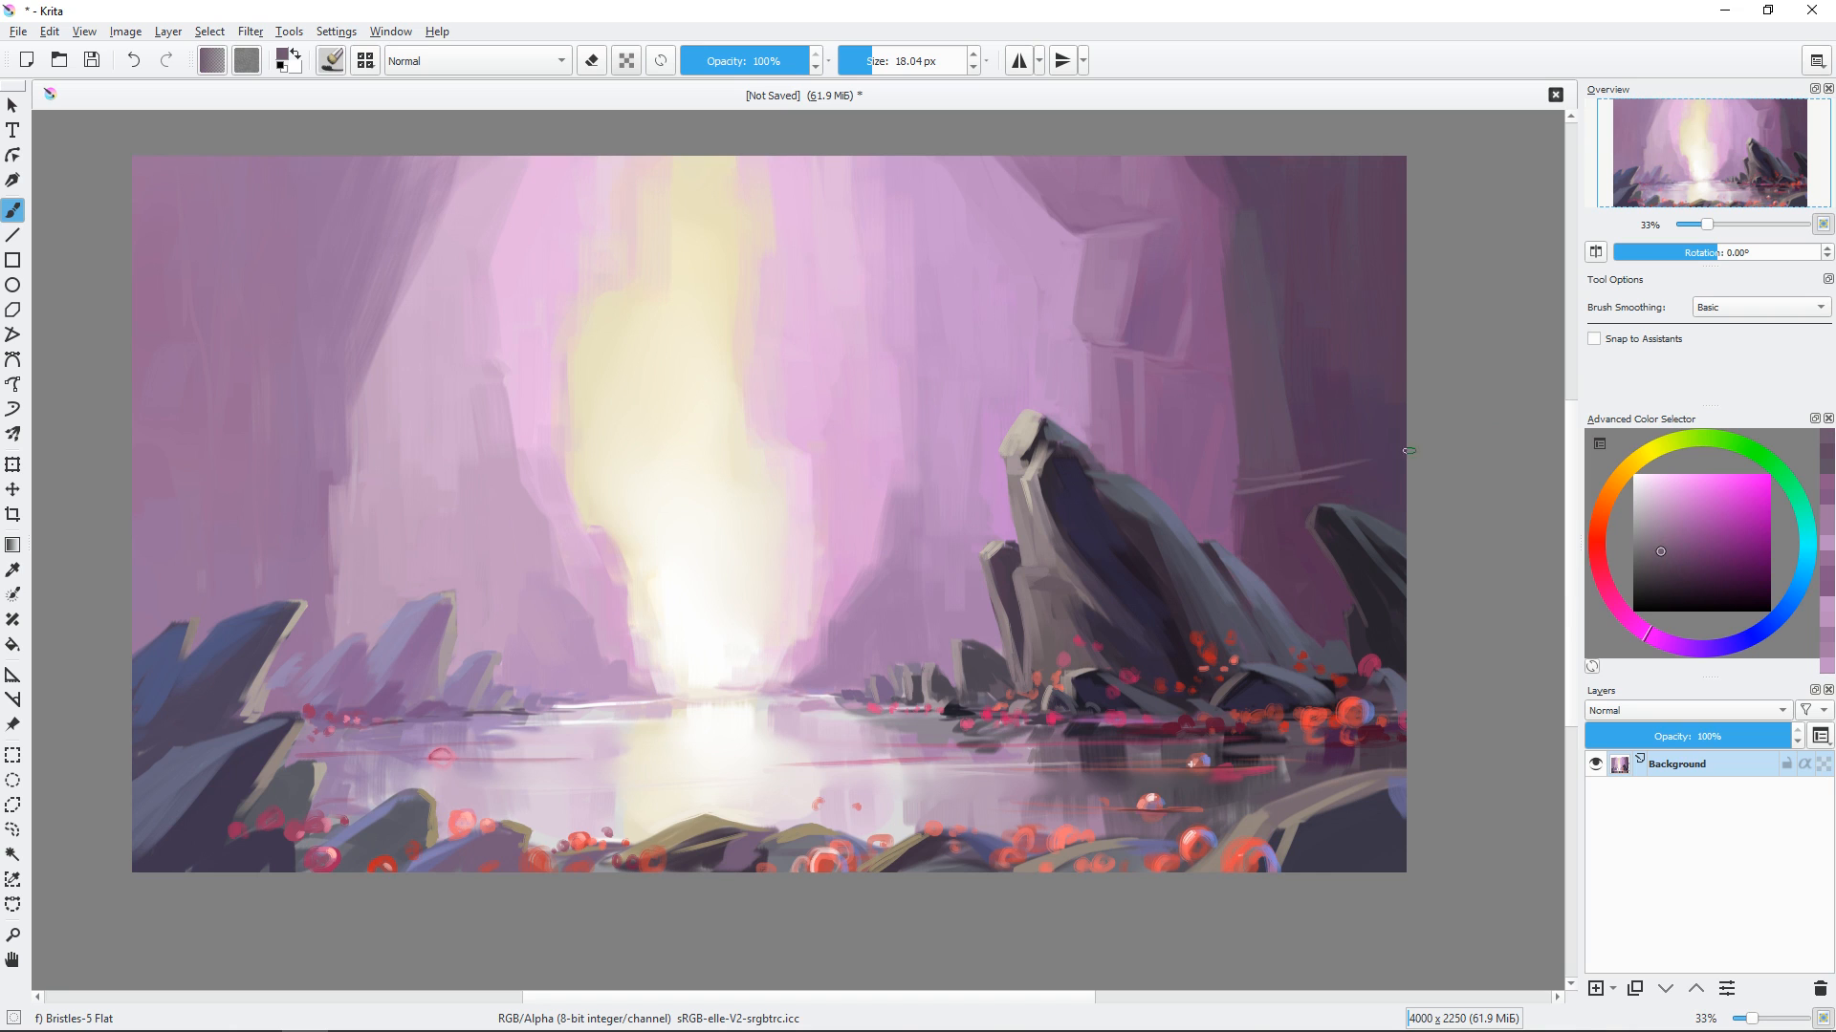
mouse_move(1228, 494)
mouse_down()
mouse_move(1403, 465)
mouse_move(1355, 435)
mouse_up()
Shape the ledge on the dark right wall by painting shadows around its light lines with sampled dark purples.
ctrl+click(1335, 461)
mouse_move(1249, 472)
mouse_down()
mouse_move(1323, 453)
mouse_move(1306, 449)
mouse_move(1291, 571)
mouse_move(1232, 531)
mouse_up()
ctrl+click(1314, 385)
ctrl+click(1283, 526)
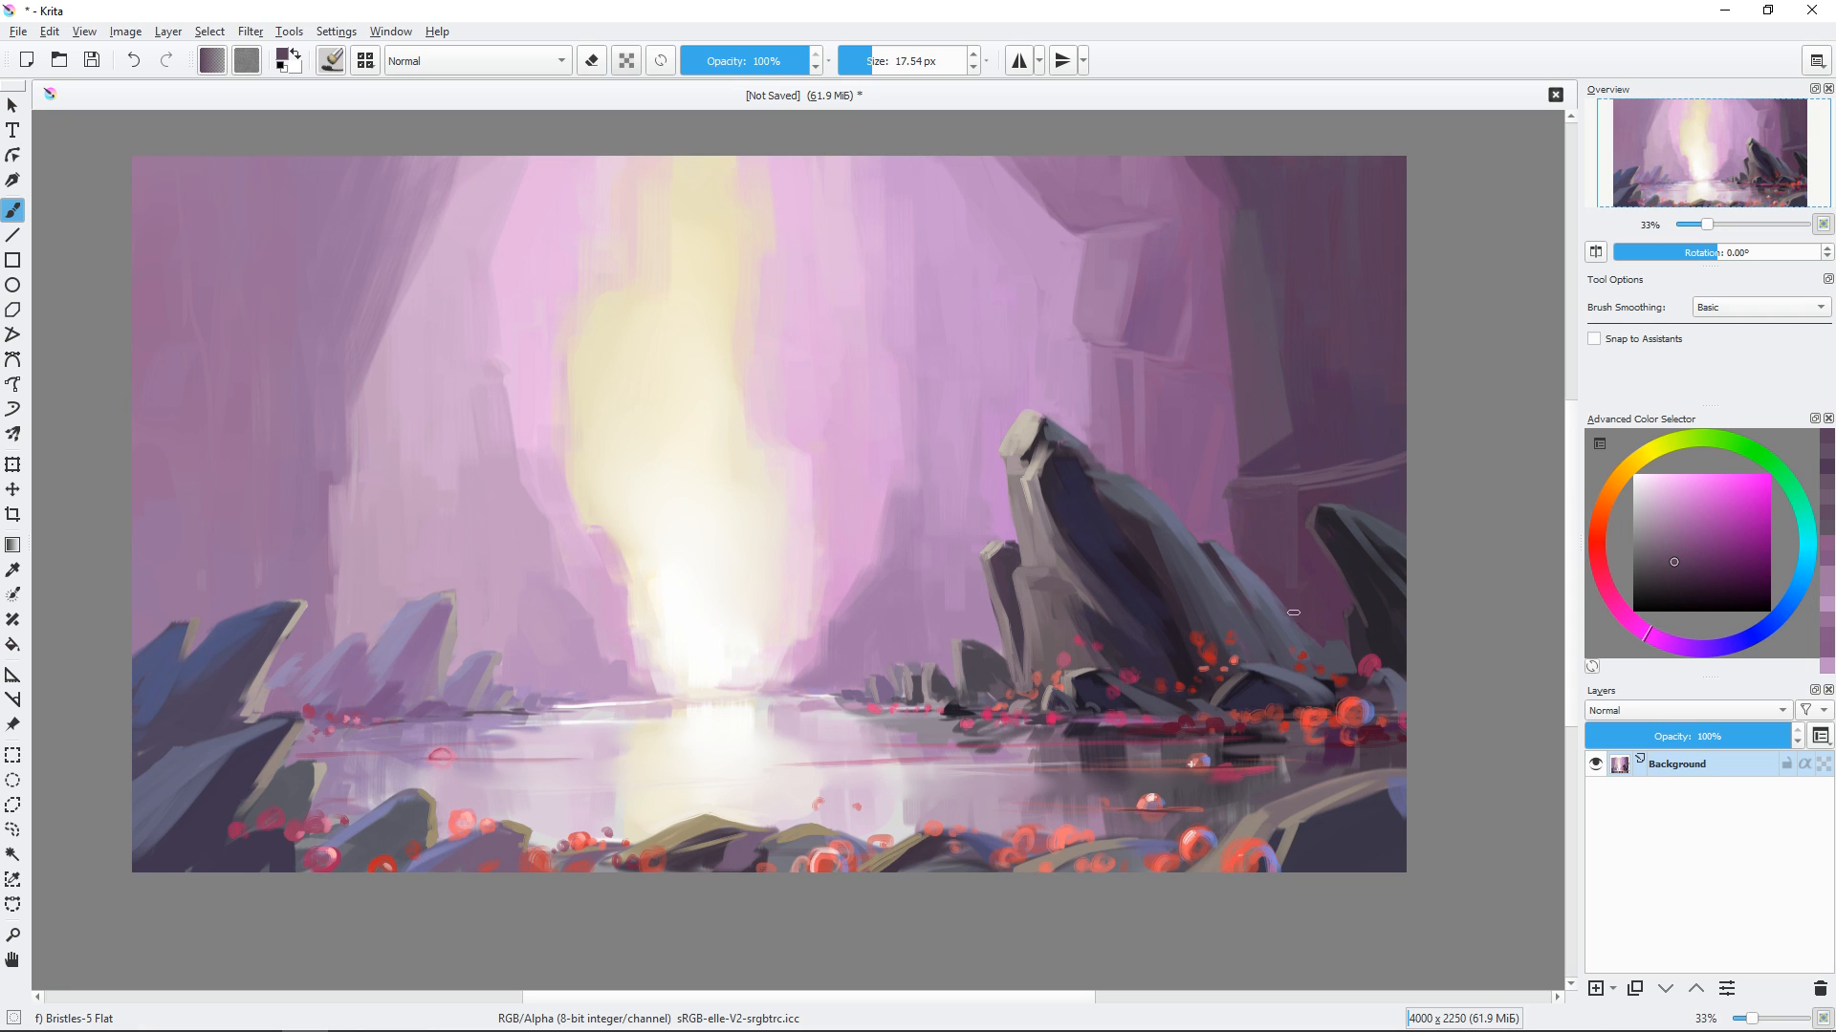
ctrl+click(1363, 446)
drag(1338, 467, 1393, 464)
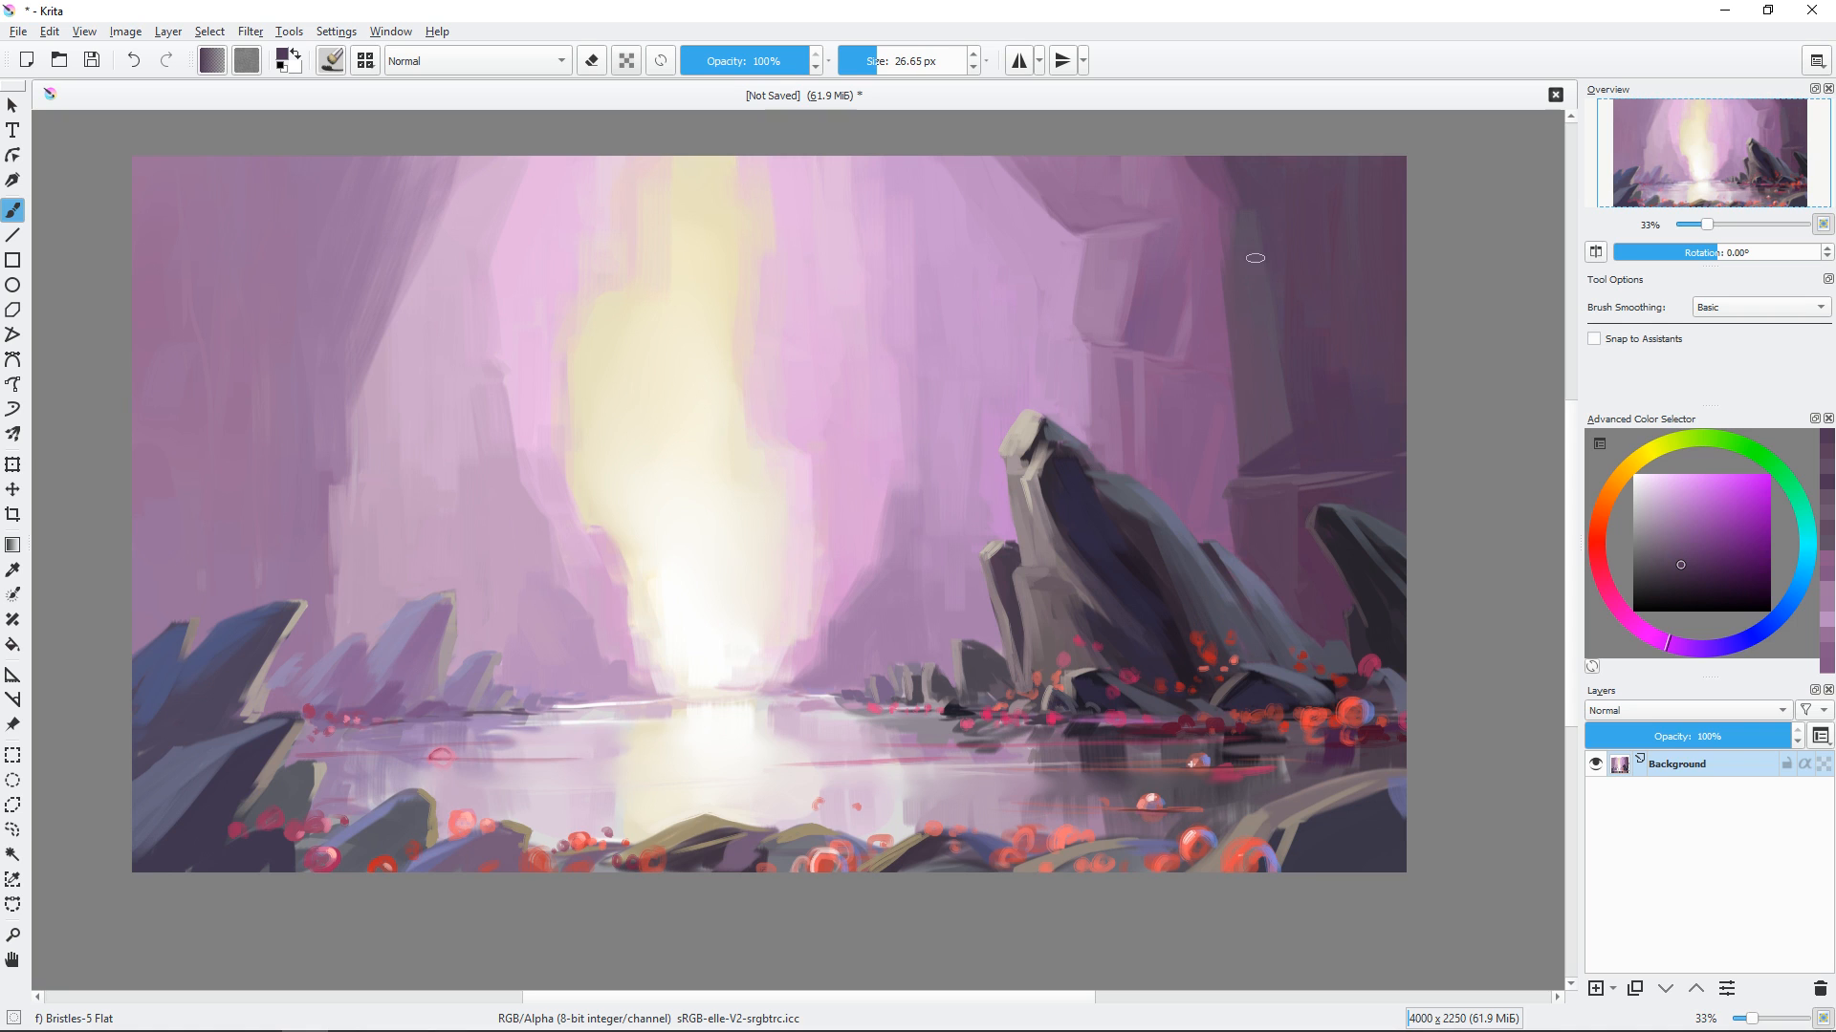
Paint the dark right wall's vertical planes above the ledge with sampled dark purples at about 27 px.
ctrl+click(1234, 234)
drag(1282, 219, 1313, 454)
drag(1314, 457, 1308, 469)
drag(1066, 586, 1073, 588)
ctrl+click(1316, 236)
mouse_move(1321, 236)
shift+mouse_down()
mouse_move(1293, 207)
mouse_move(1212, 199)
shift+mouse_up()
Sharpen the upper corner of the dark right wall with sampled purples.
ctrl+click(1285, 224)
shift+drag(1235, 119, 1225, 170)
ctrl+click(1188, 182)
drag(1195, 158, 1210, 212)
shift+drag(1245, 307, 1238, 306)
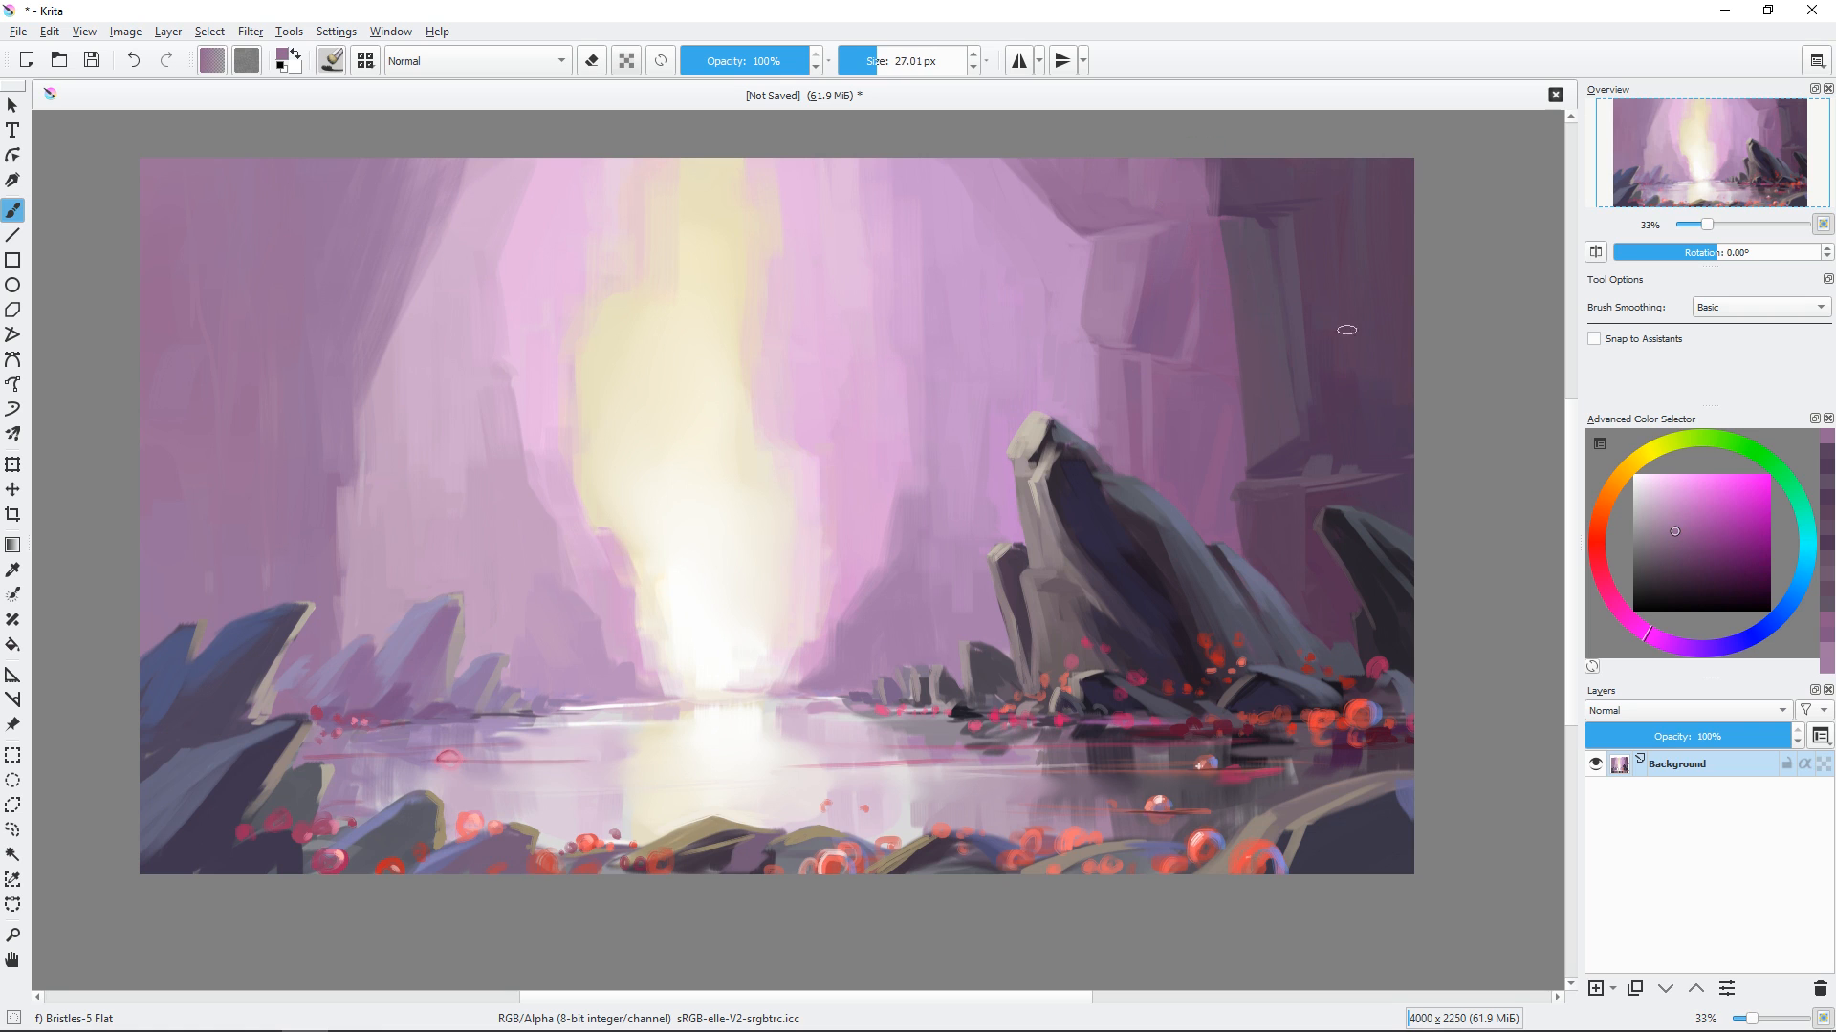
Clean up the vertical edge of the dark right wall with a sampled mauve at about 24 to 27 px.
shift+drag(1347, 329, 1346, 330)
ctrl+click(1212, 301)
drag(1233, 325, 1228, 222)
drag(1243, 397, 1243, 311)
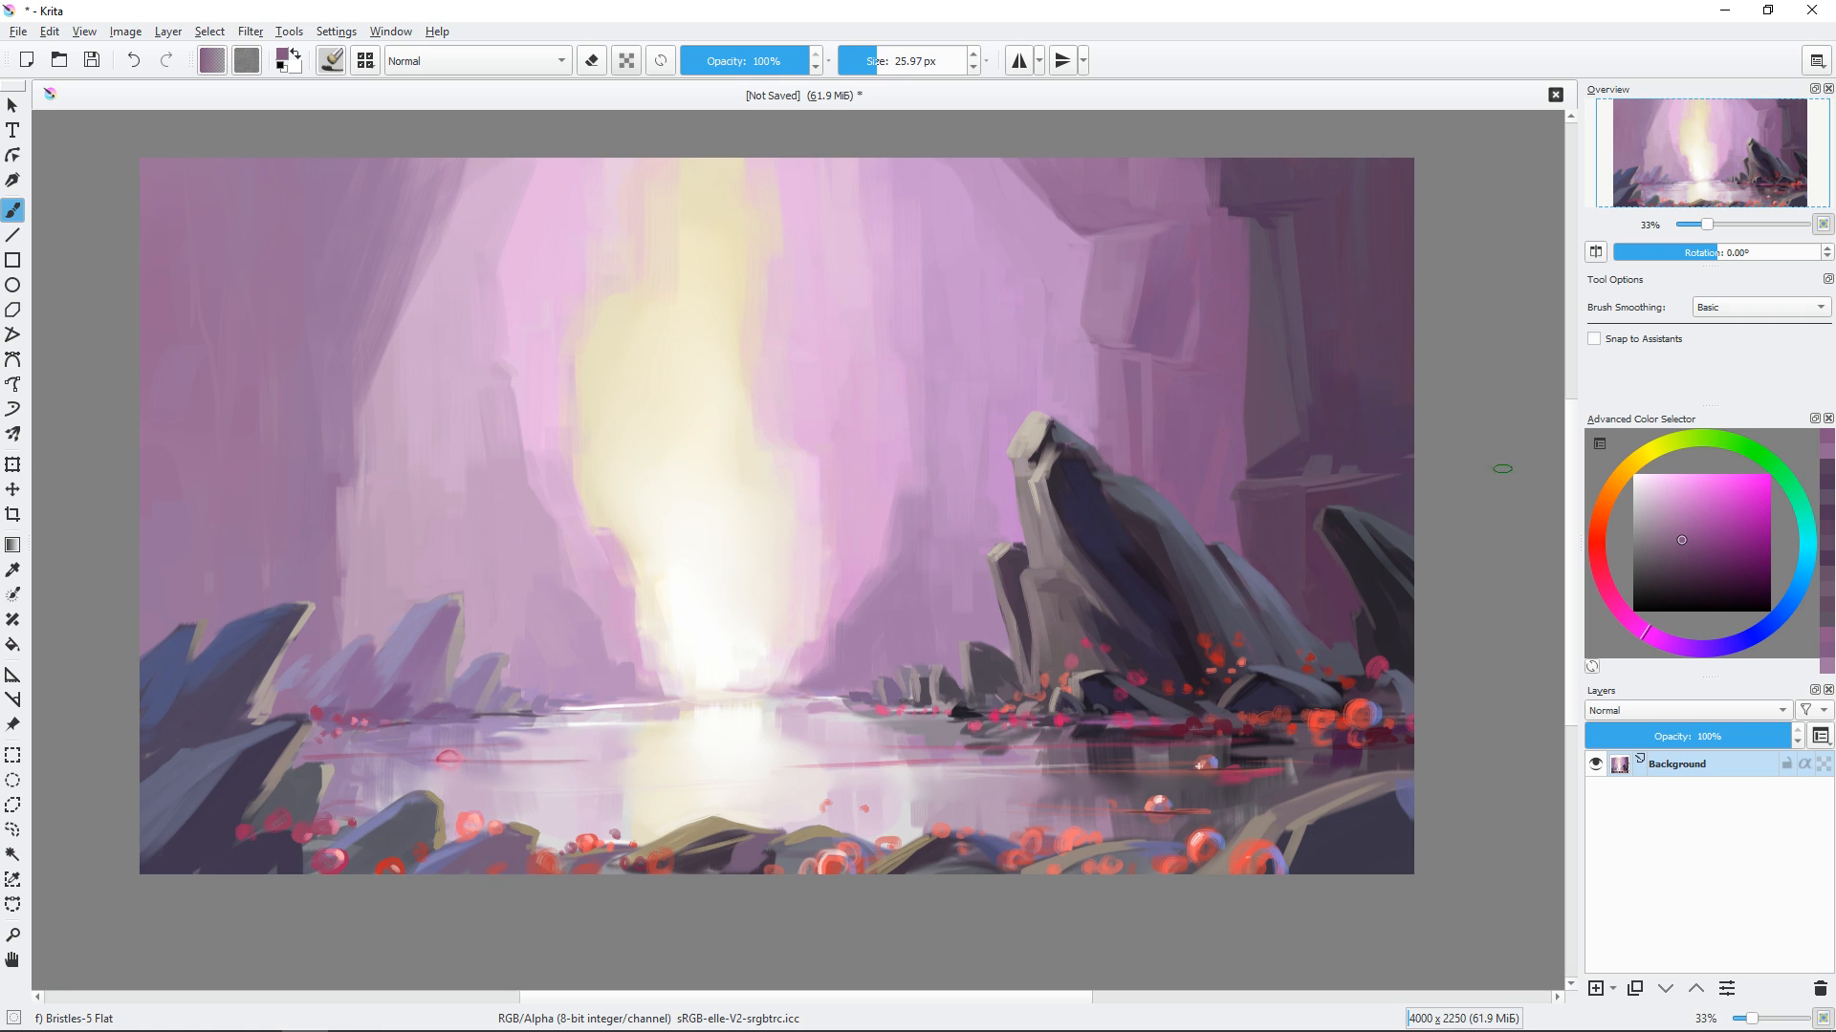
drag(1020, 418, 1070, 427)
shift+drag(1070, 410, 1073, 410)
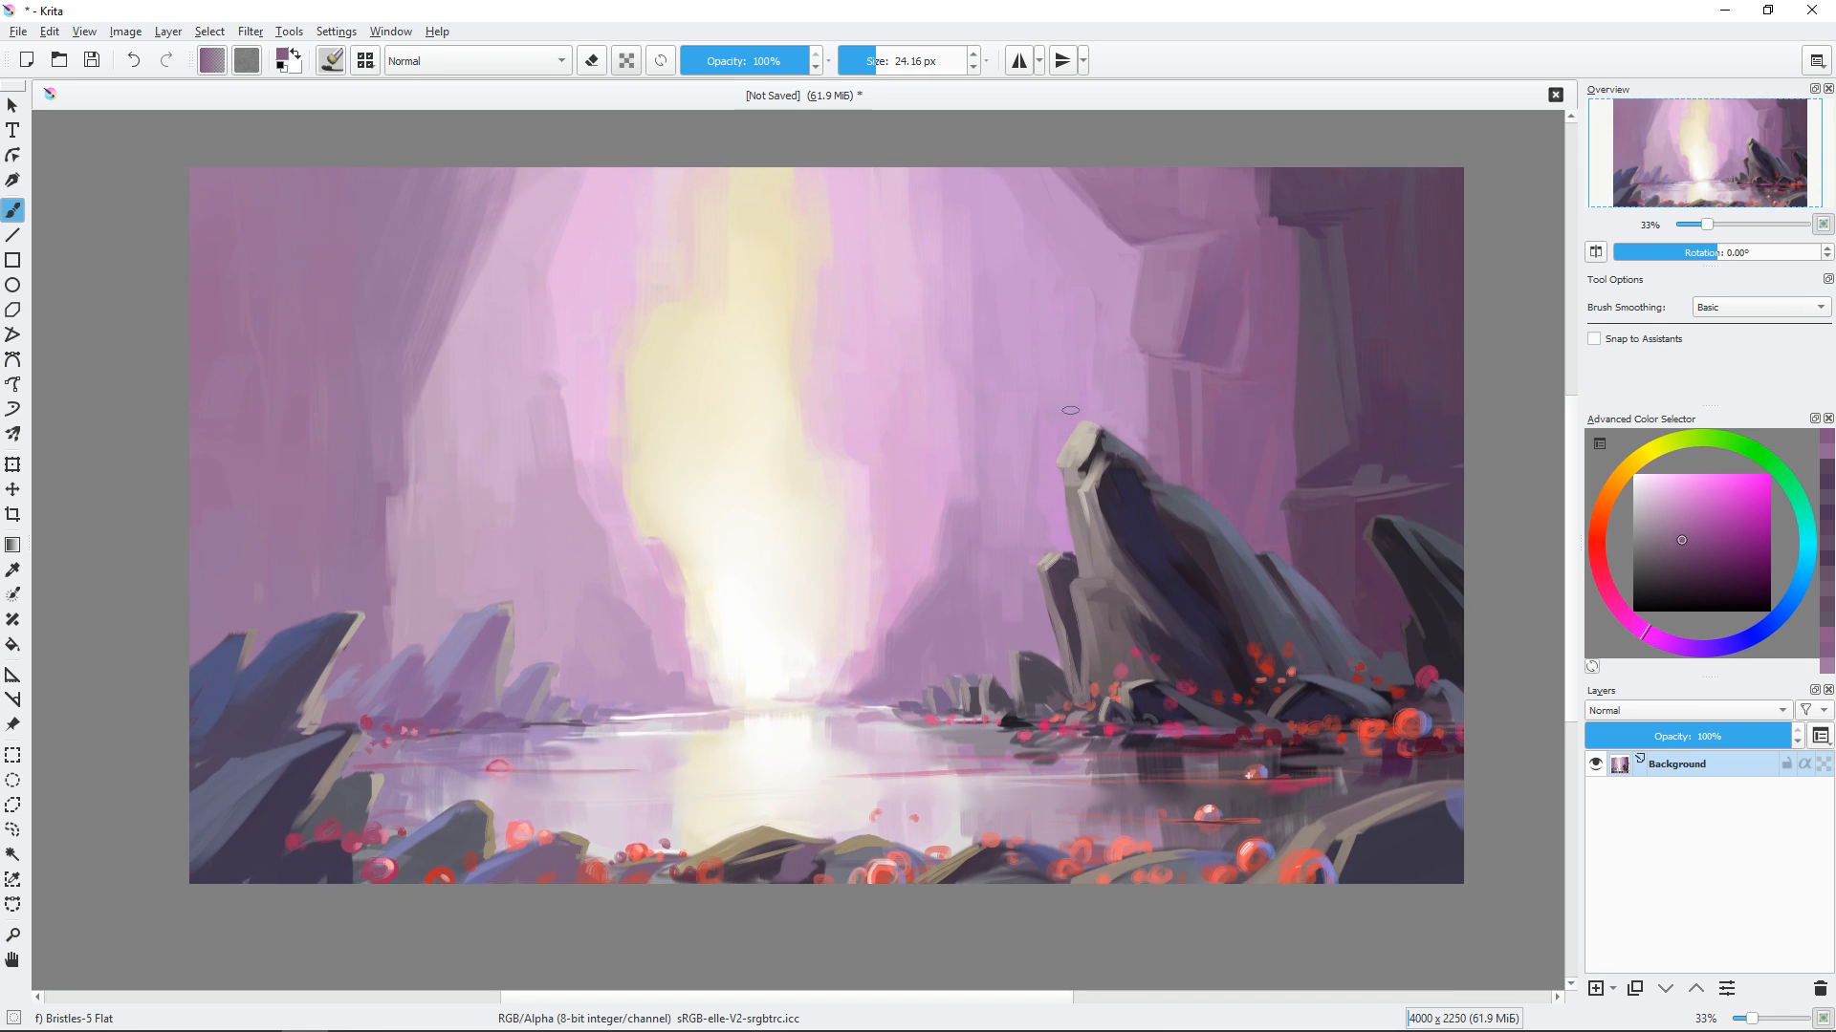
Paint a ledge and vertical plane edges on the left cave wall with sampled purples at about 18 to 21 px.
ctrl+click(428, 297)
drag(462, 222, 404, 367)
ctrl+click(354, 520)
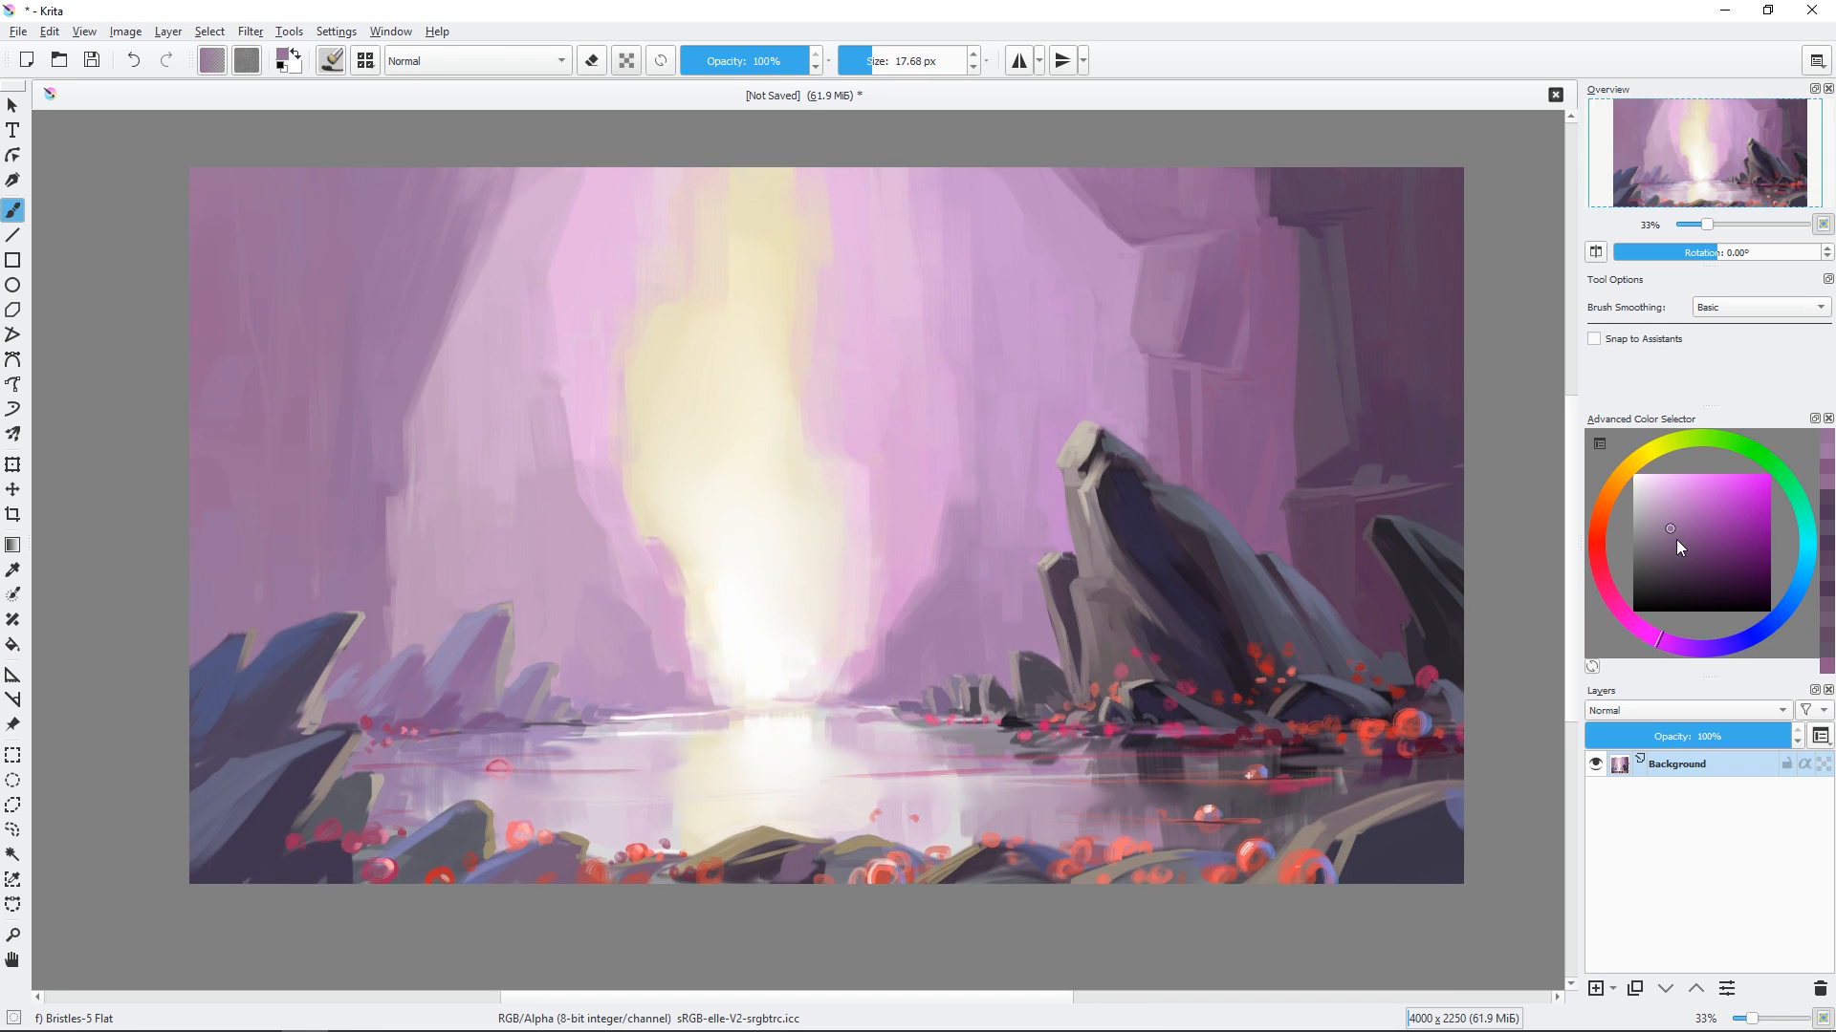
mouse_move(354, 448)
mouse_down()
mouse_move(348, 289)
mouse_move(325, 423)
mouse_up()
ctrl+click(387, 181)
shift+drag(333, 382, 315, 383)
drag(342, 265, 325, 314)
drag(249, 263, 241, 401)
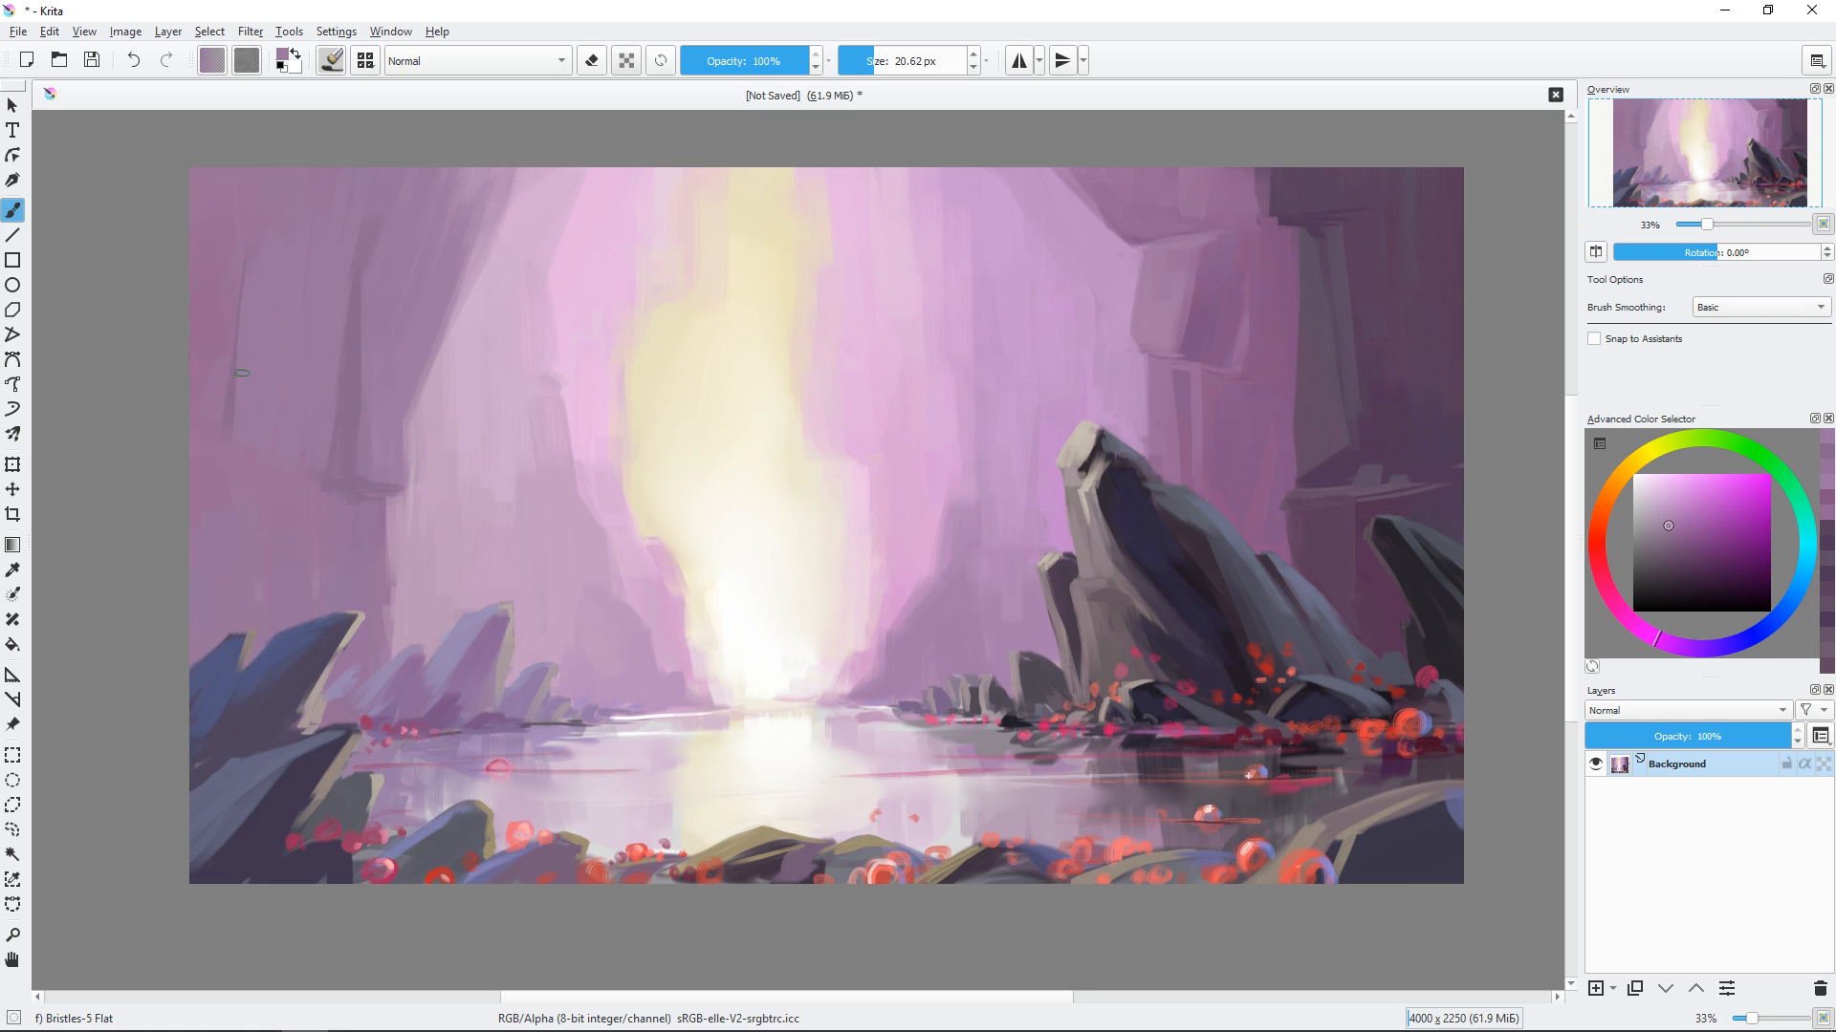
Draw thin cracks along the left wall's ledge with a fine brush, and model the plane above at about 32 px.
ctrl+click(368, 430)
ctrl+click(356, 411)
shift+drag(353, 401, 352, 302)
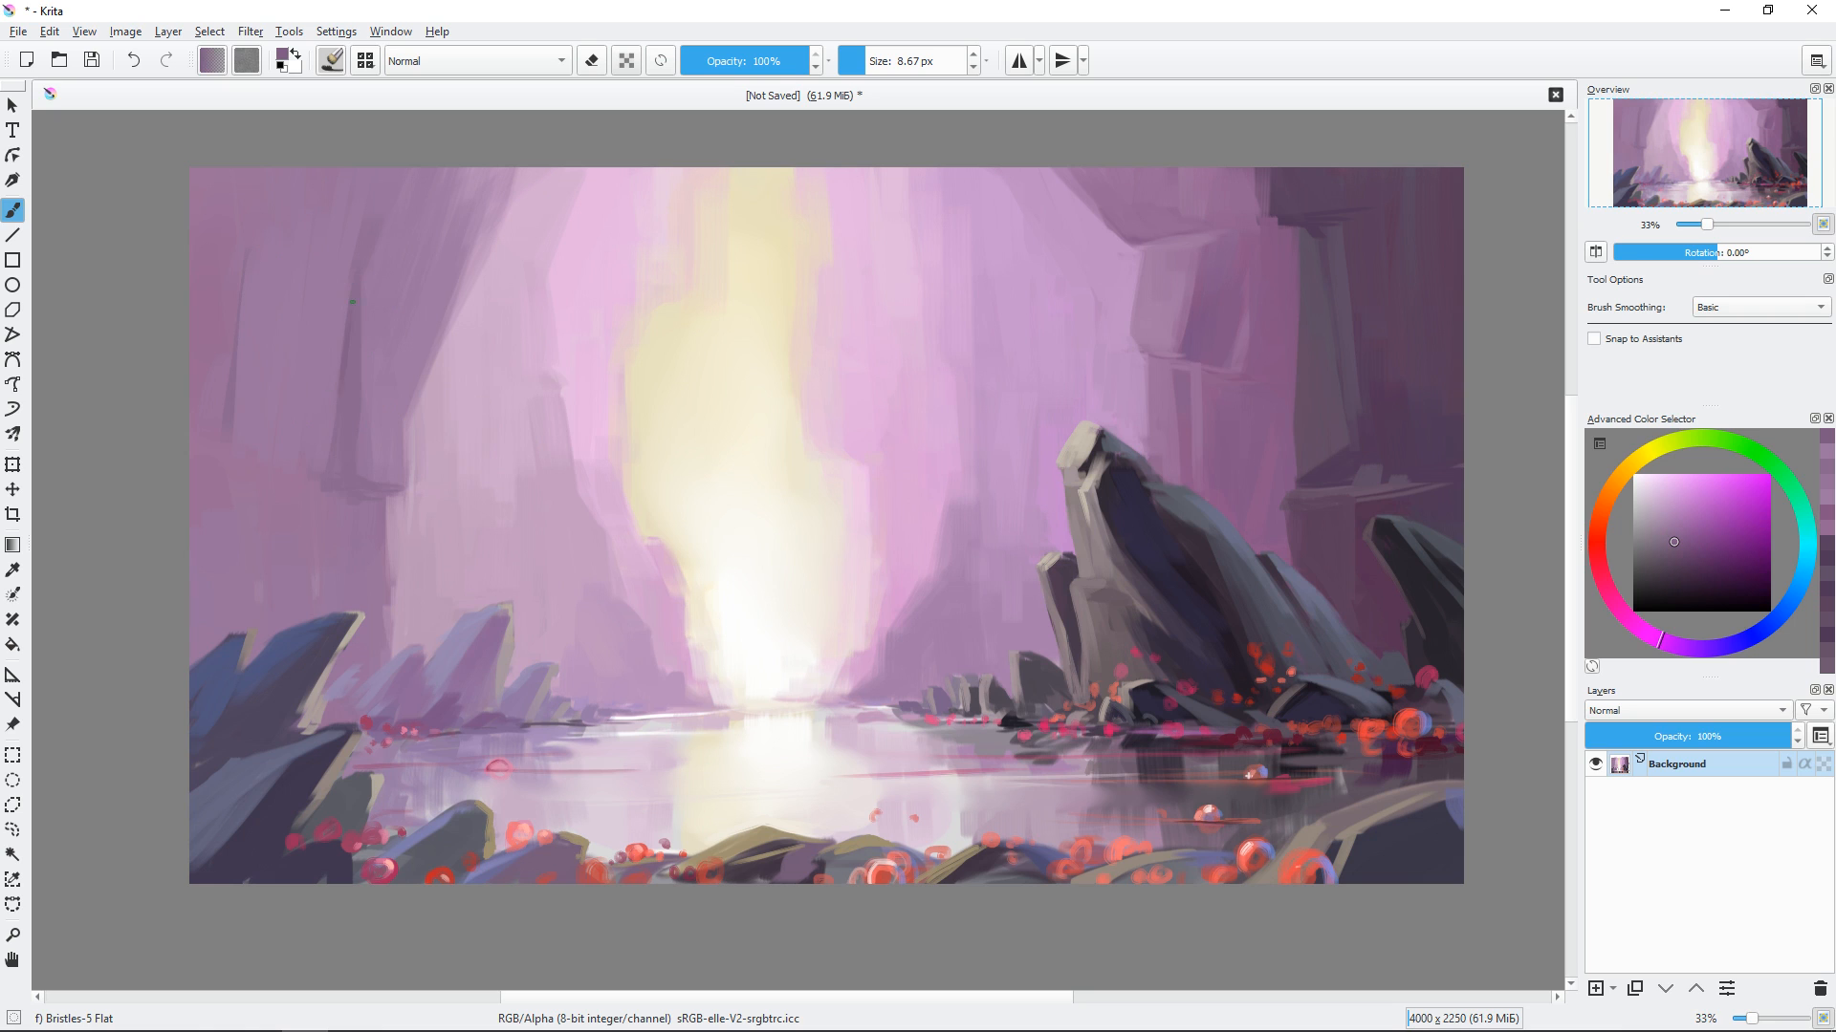
ctrl+click(391, 399)
shift+drag(391, 400, 401, 400)
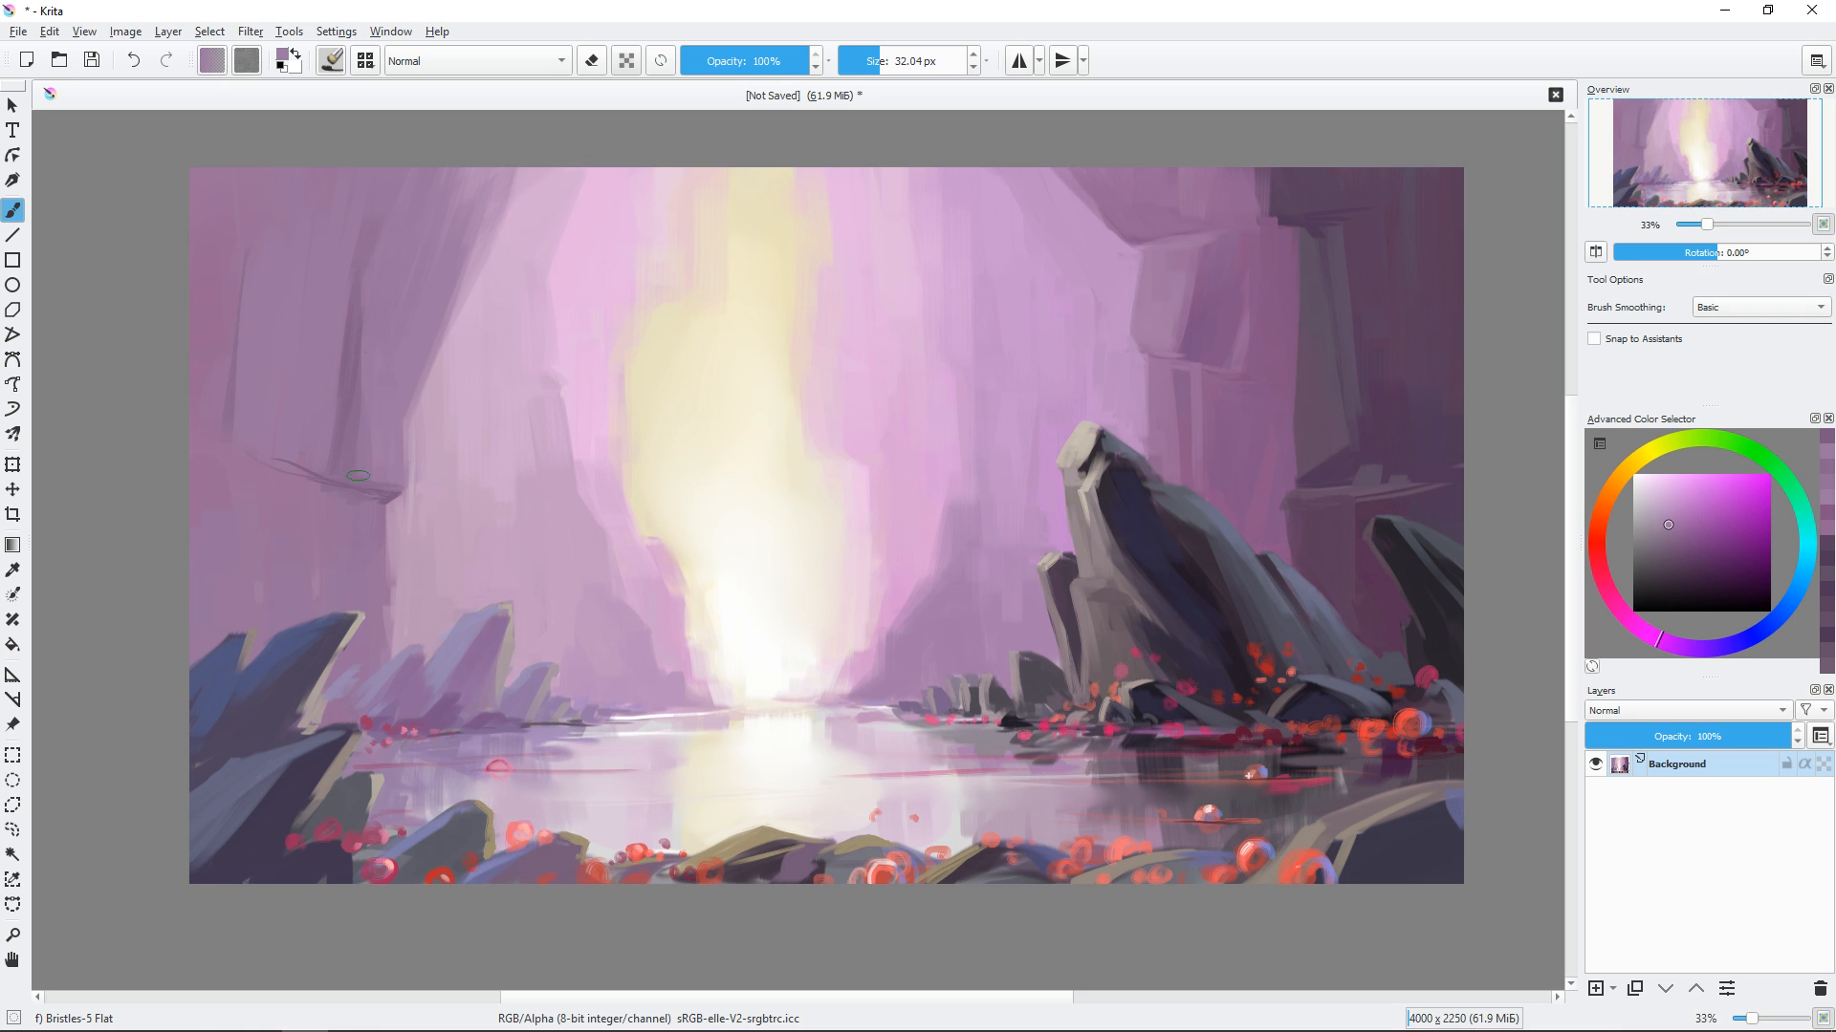
drag(358, 474, 357, 327)
Cut back the left wall's arch edge with sampled light pink, using a brush of about 50 px.
shift+drag(399, 422, 407, 427)
ctrl+click(390, 426)
ctrl+click(481, 268)
drag(475, 210, 463, 317)
mouse_move(479, 328)
shift+mouse_down()
mouse_move(521, 328)
mouse_move(491, 158)
shift+mouse_up()
shift+drag(478, 335, 449, 334)
ctrl+click(448, 390)
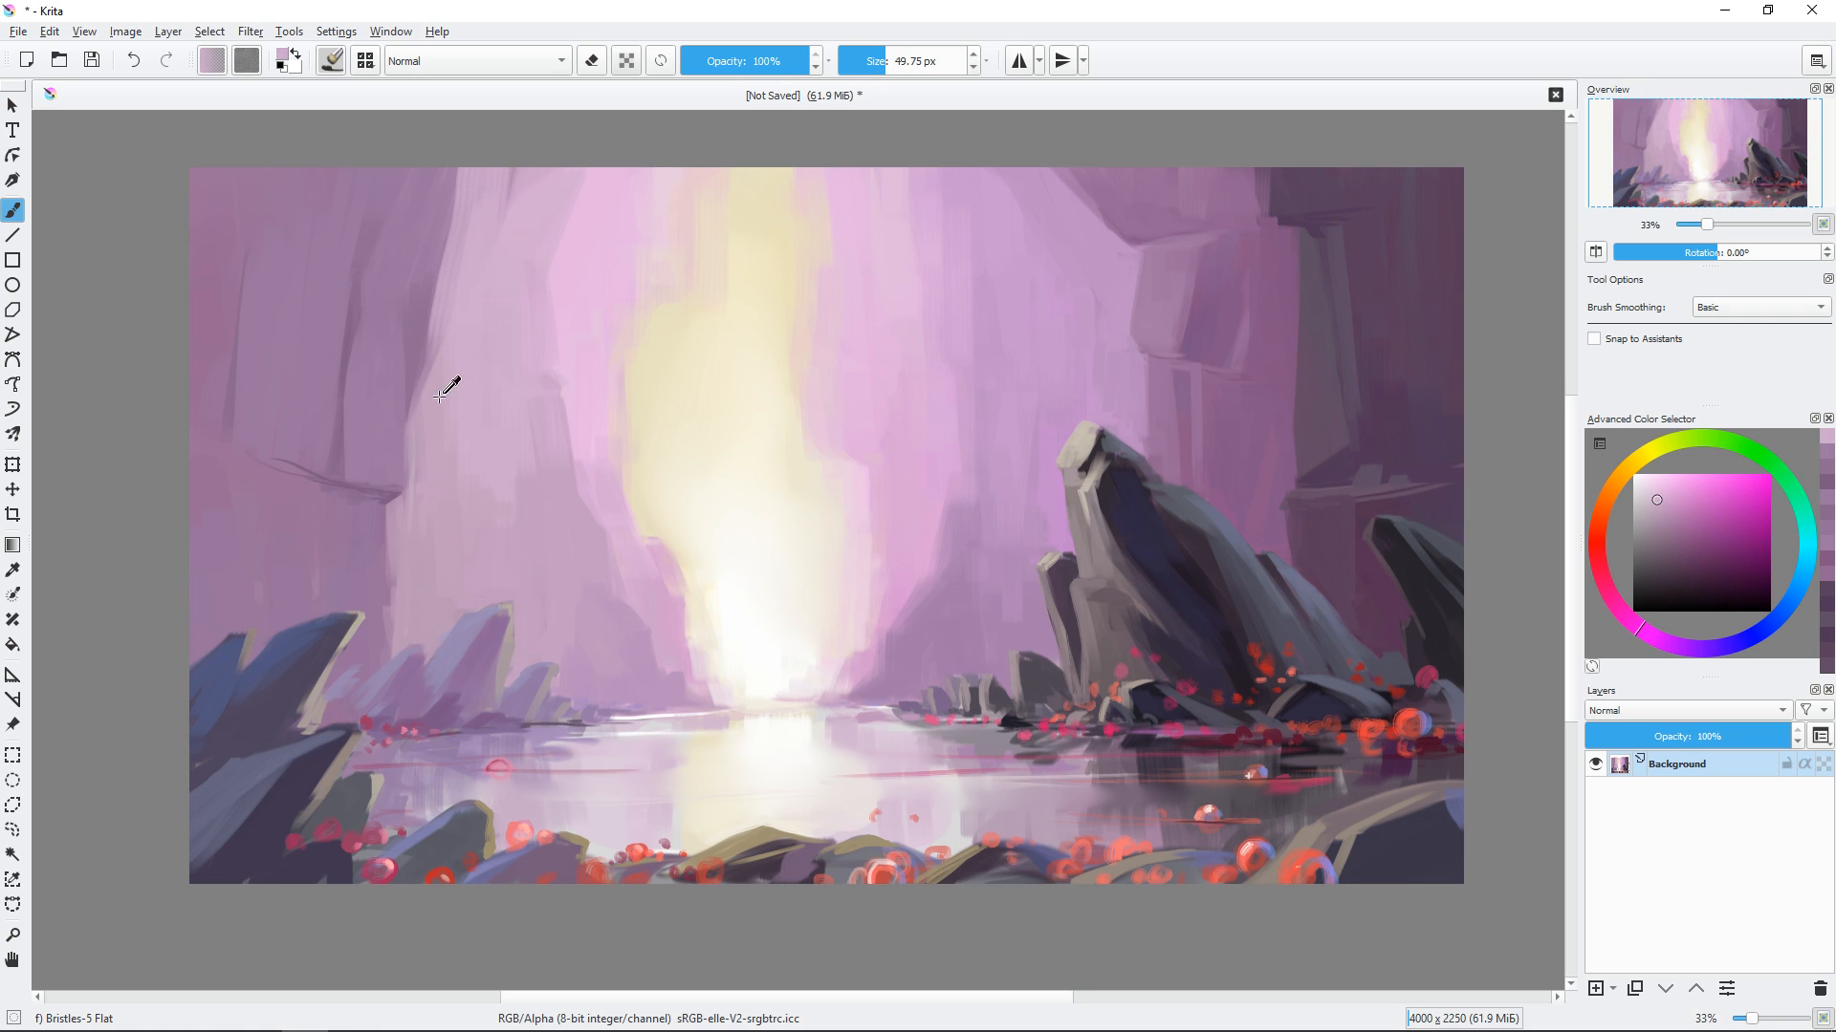
Redefine the left wall's slanted arch edge with sampled purple at about 26 to 31 px.
ctrl+click(438, 287)
mouse_move(461, 174)
mouse_down()
mouse_move(439, 304)
mouse_move(481, 176)
mouse_move(459, 252)
mouse_up()
ctrl+click(430, 384)
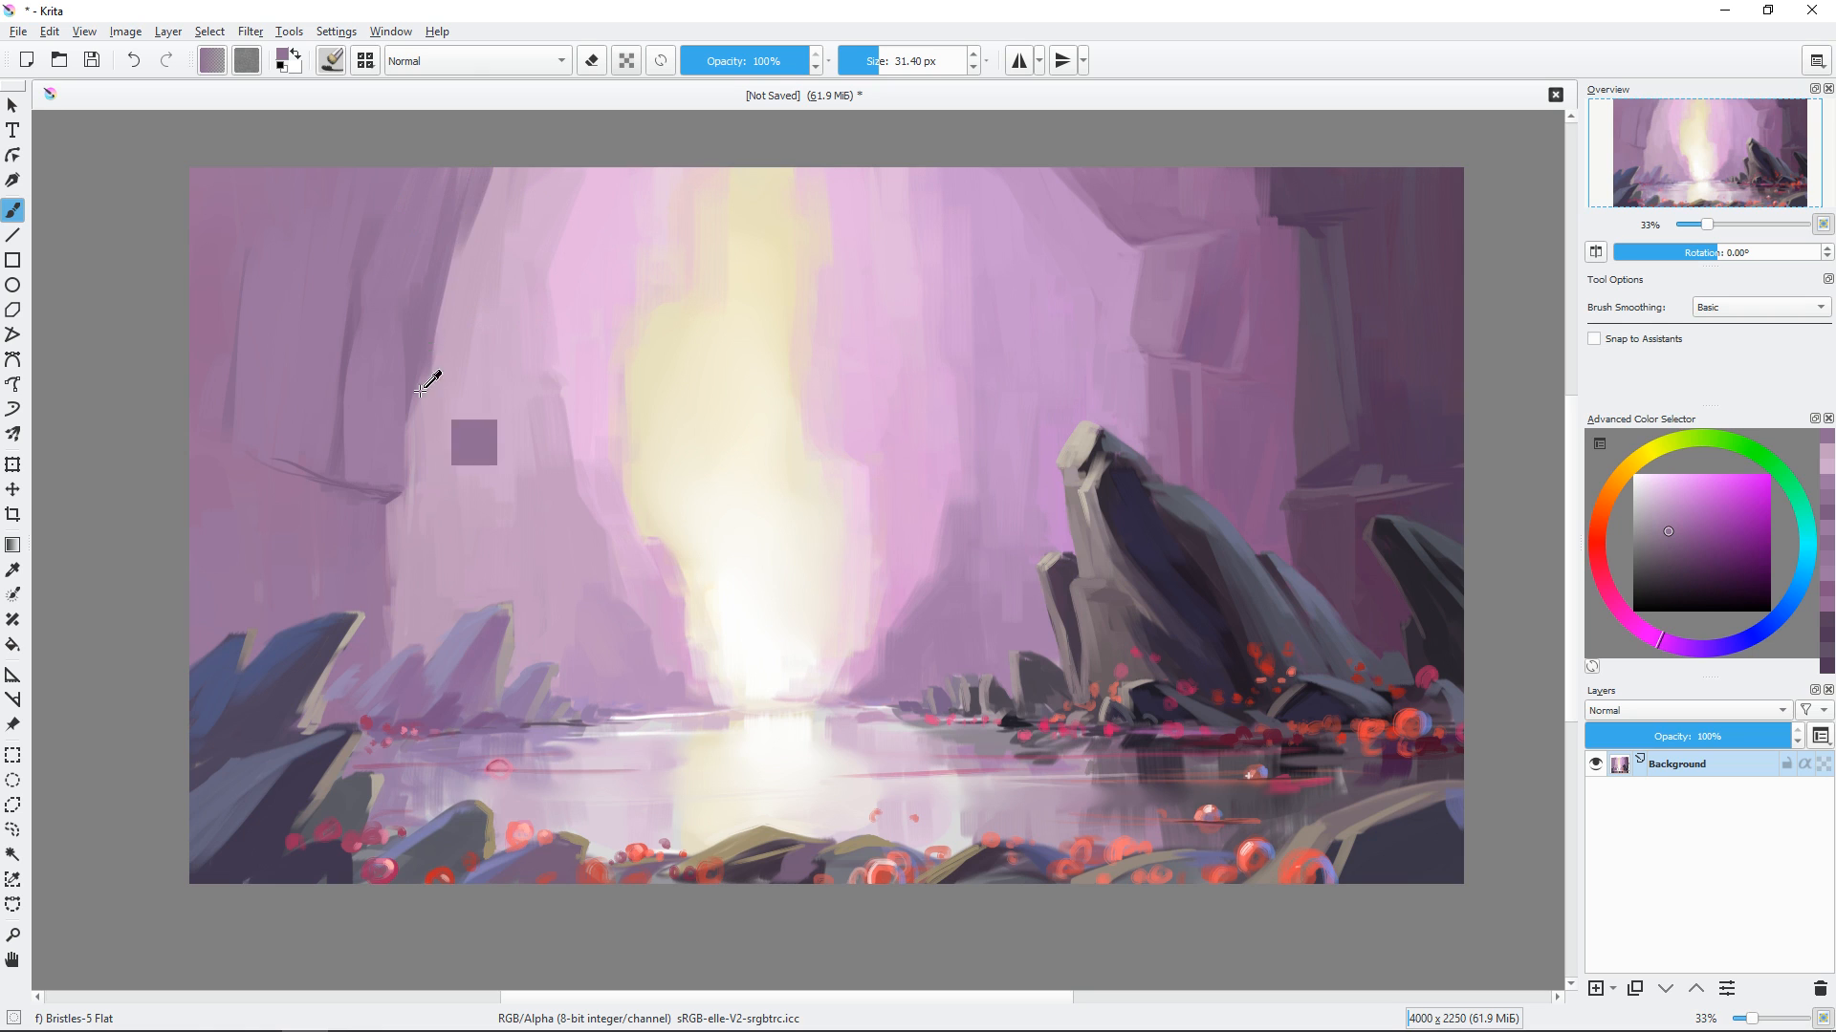
drag(428, 383, 463, 237)
drag(453, 197, 423, 345)
ctrl+click(371, 304)
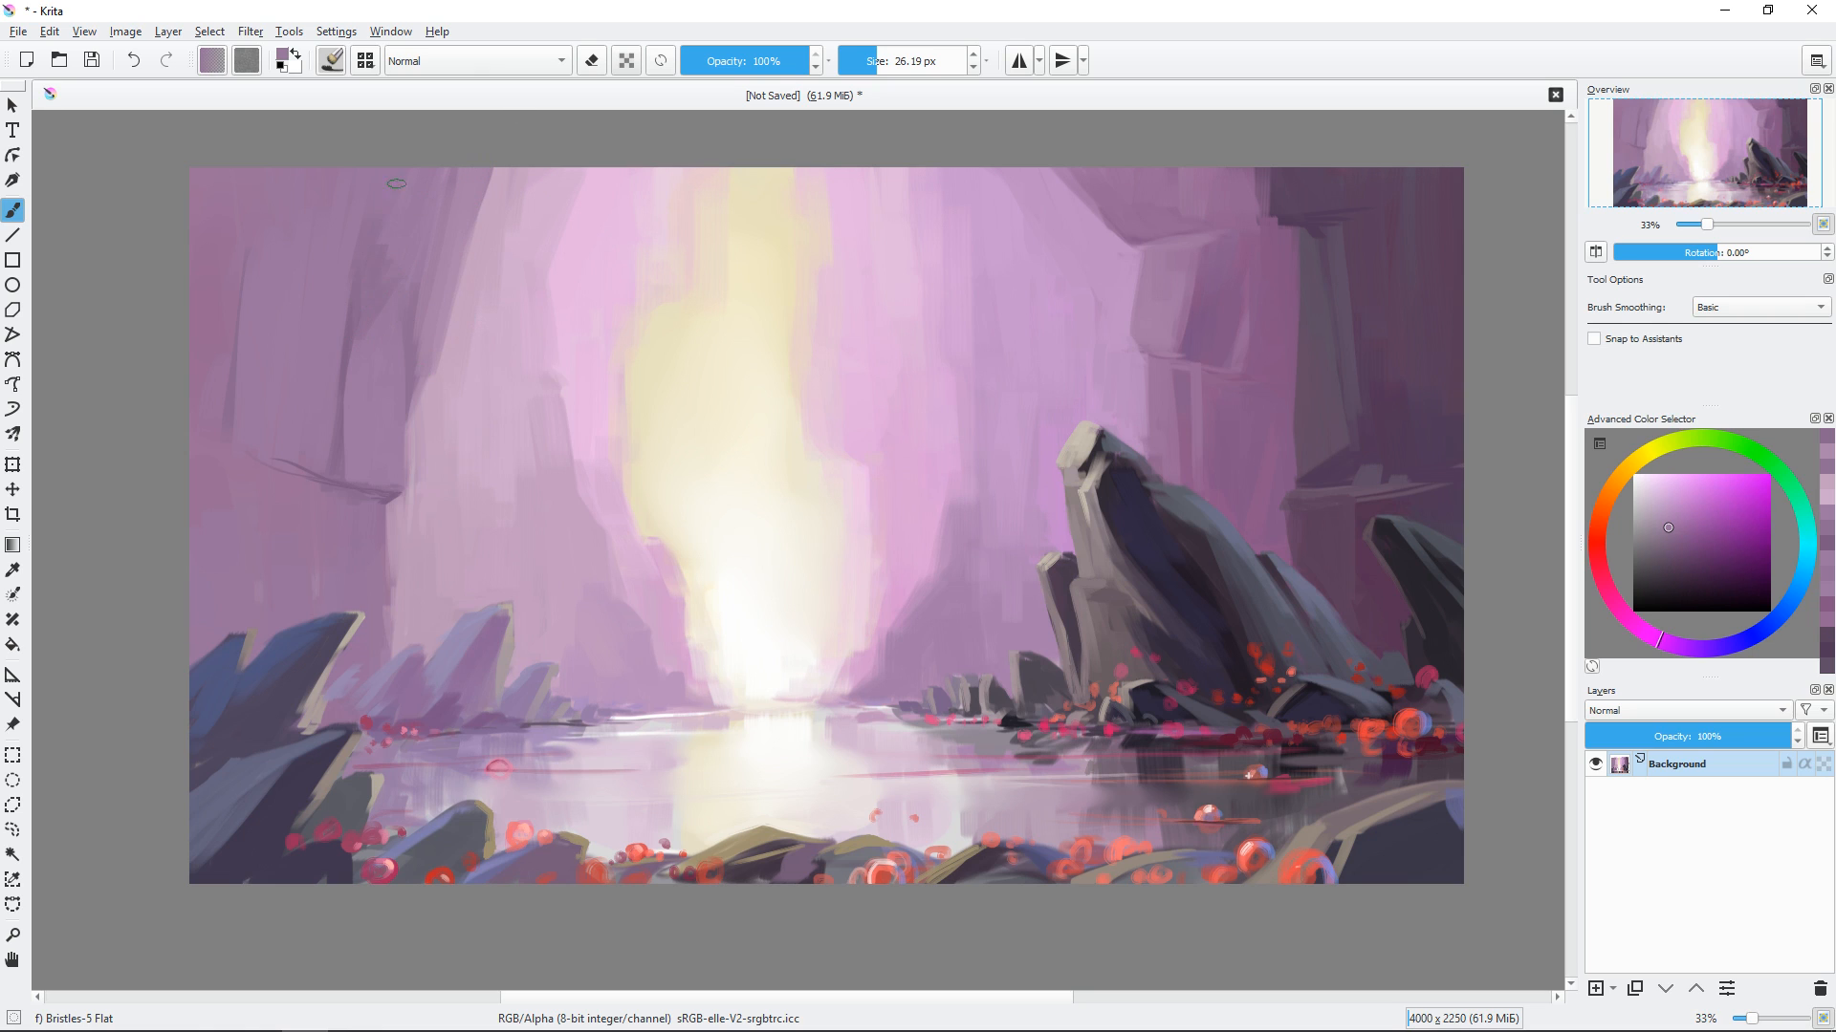
Straighten the left wall's edge below the ledge and extend the ledge line outward with sampled purples at about 20 px.
ctrl+click(381, 520)
drag(385, 518, 386, 603)
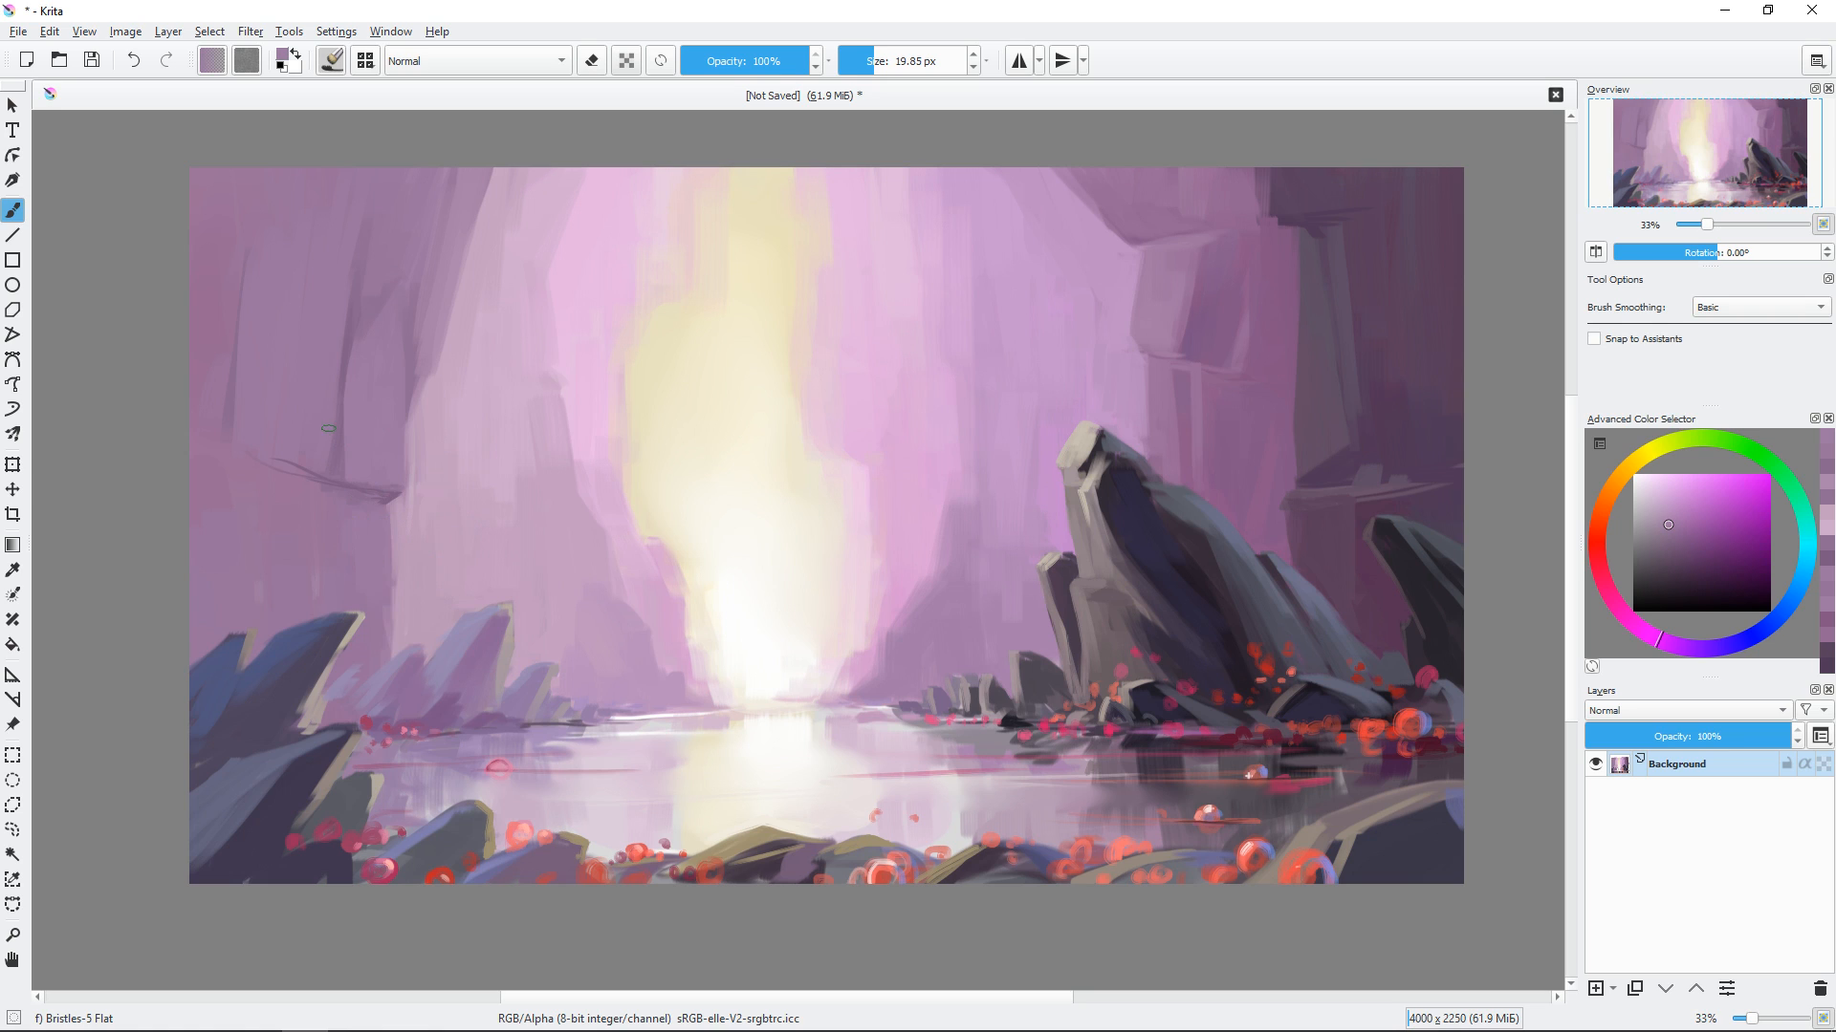
ctrl+click(413, 379)
mouse_move(194, 482)
mouse_down()
mouse_move(335, 495)
mouse_move(307, 512)
mouse_up()
ctrl+click(287, 511)
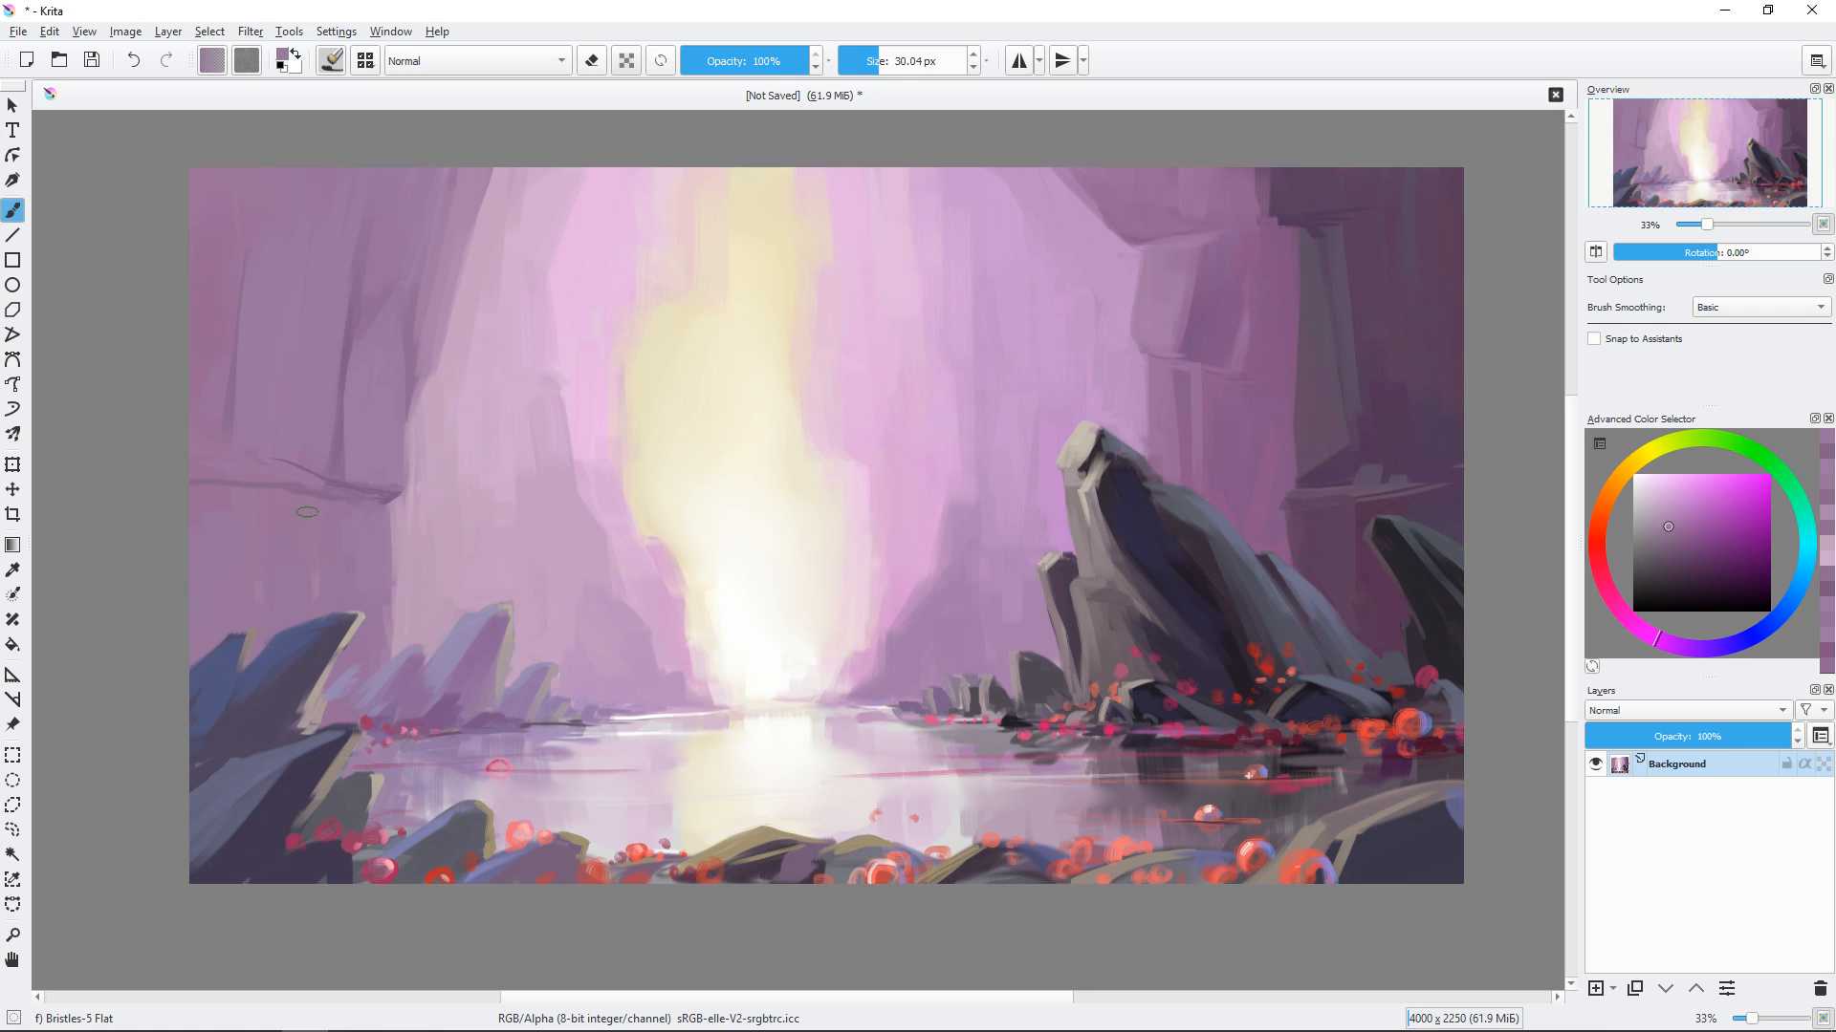
Model the left wall's planes below and above the ledge with sampled purples at about 19 to 30 px.
ctrl+click(352, 572)
drag(350, 571, 305, 535)
ctrl+click(302, 535)
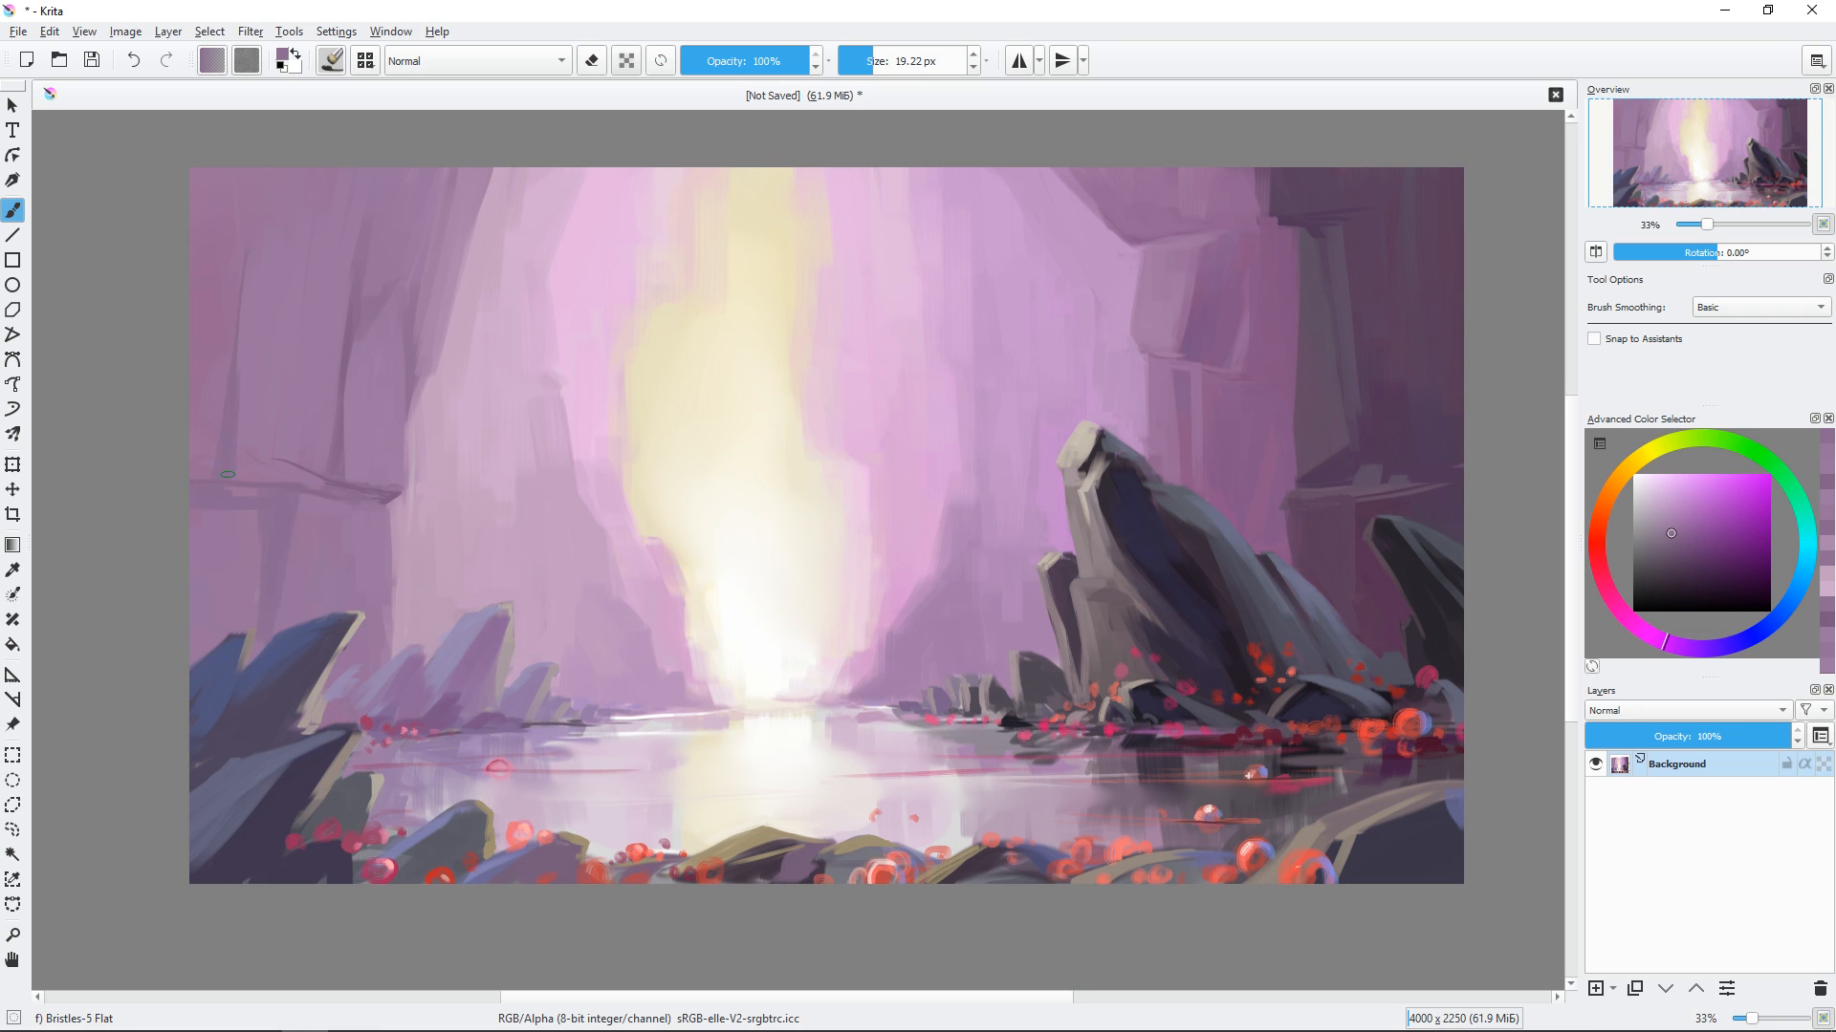
ctrl+click(239, 394)
drag(246, 316, 275, 225)
drag(577, 471, 548, 439)
ctrl+click(503, 470)
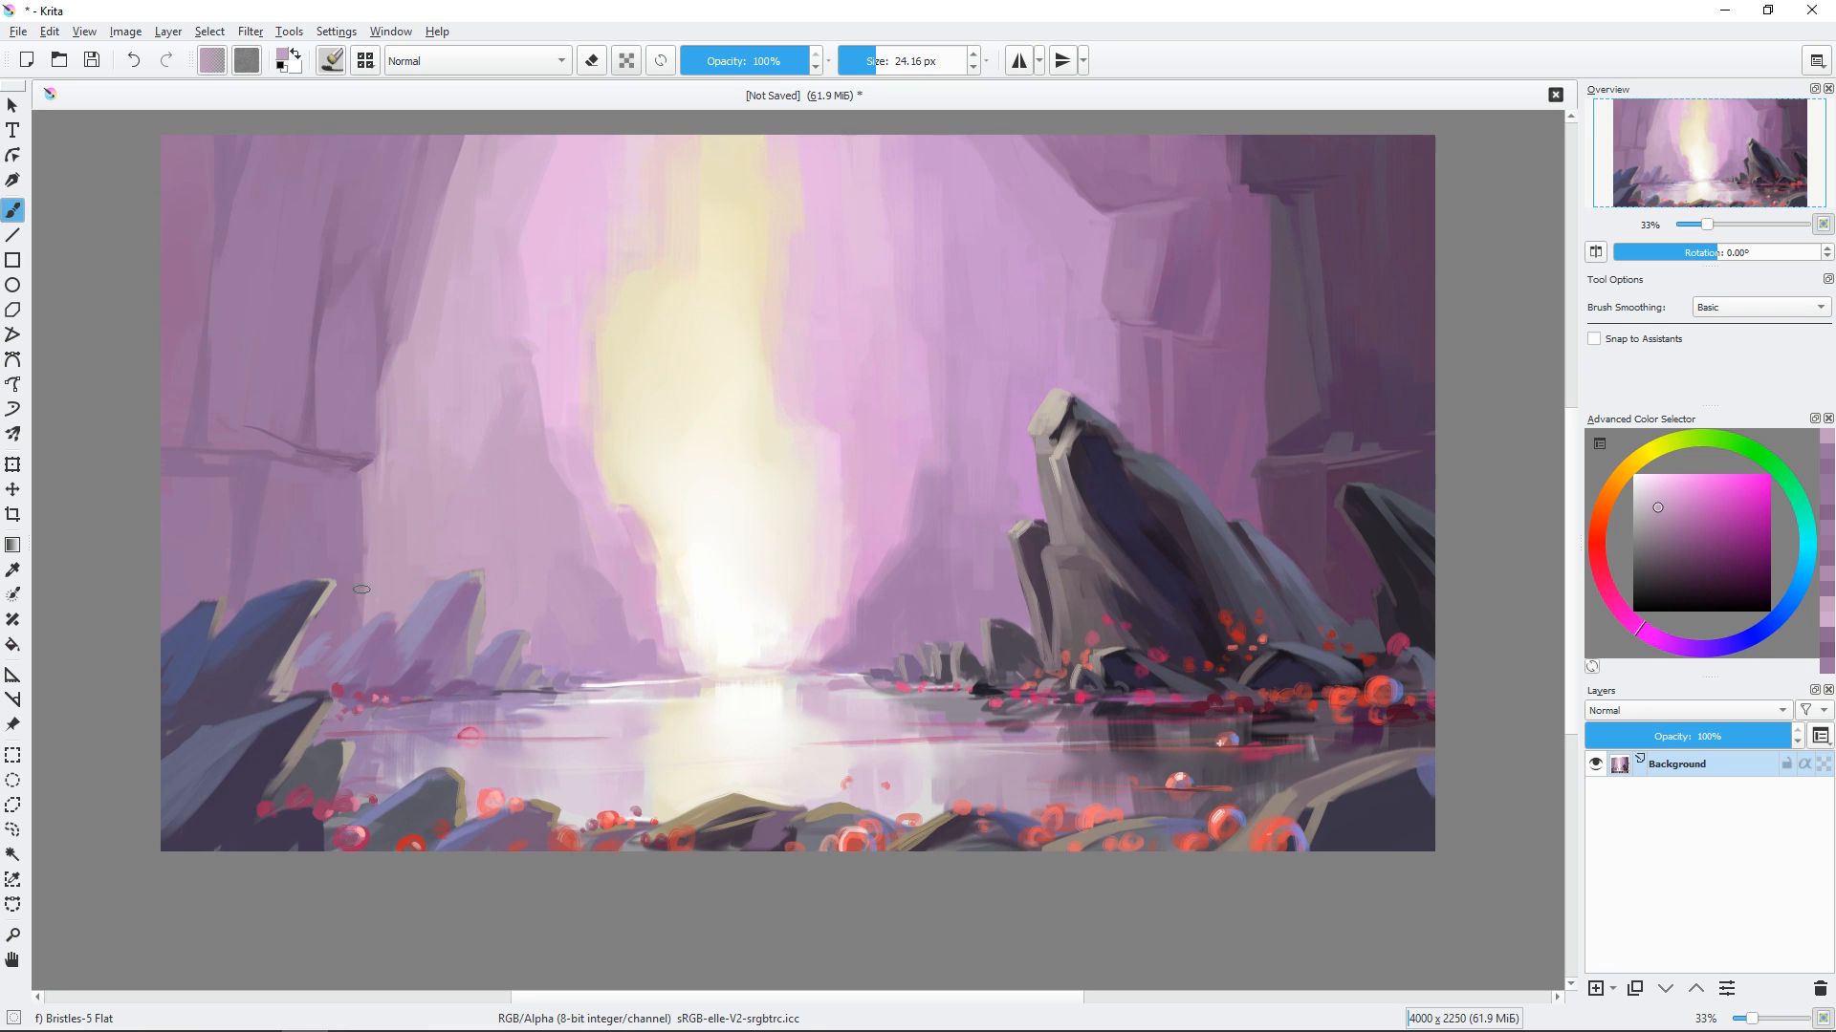
drag(668, 445, 635, 421)
Add lighter mauve accents to the left wall's ledge and rework its edge, enlarging the brush to about 30 px.
click(1668, 519)
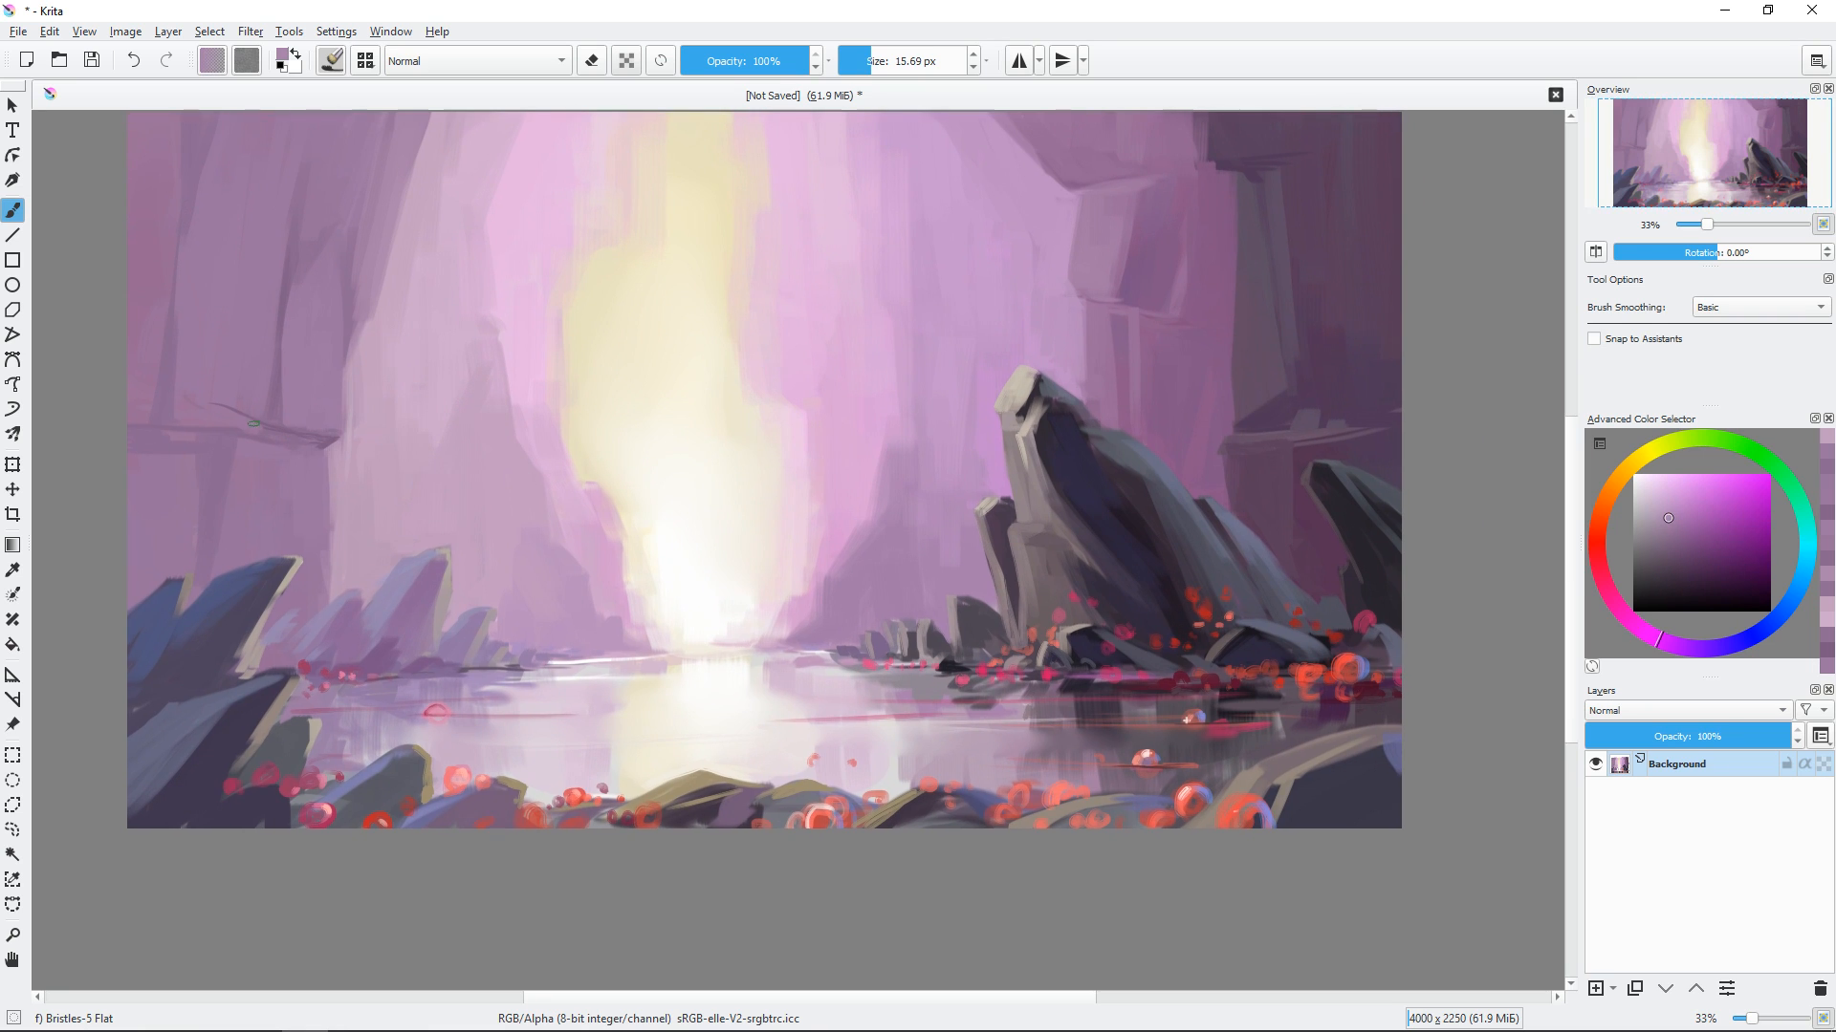
shift+drag(414, 356, 428, 356)
ctrl+click(325, 316)
mouse_move(325, 315)
mouse_down()
mouse_move(324, 417)
mouse_move(359, 453)
mouse_up()
ctrl+click(373, 385)
click(1666, 543)
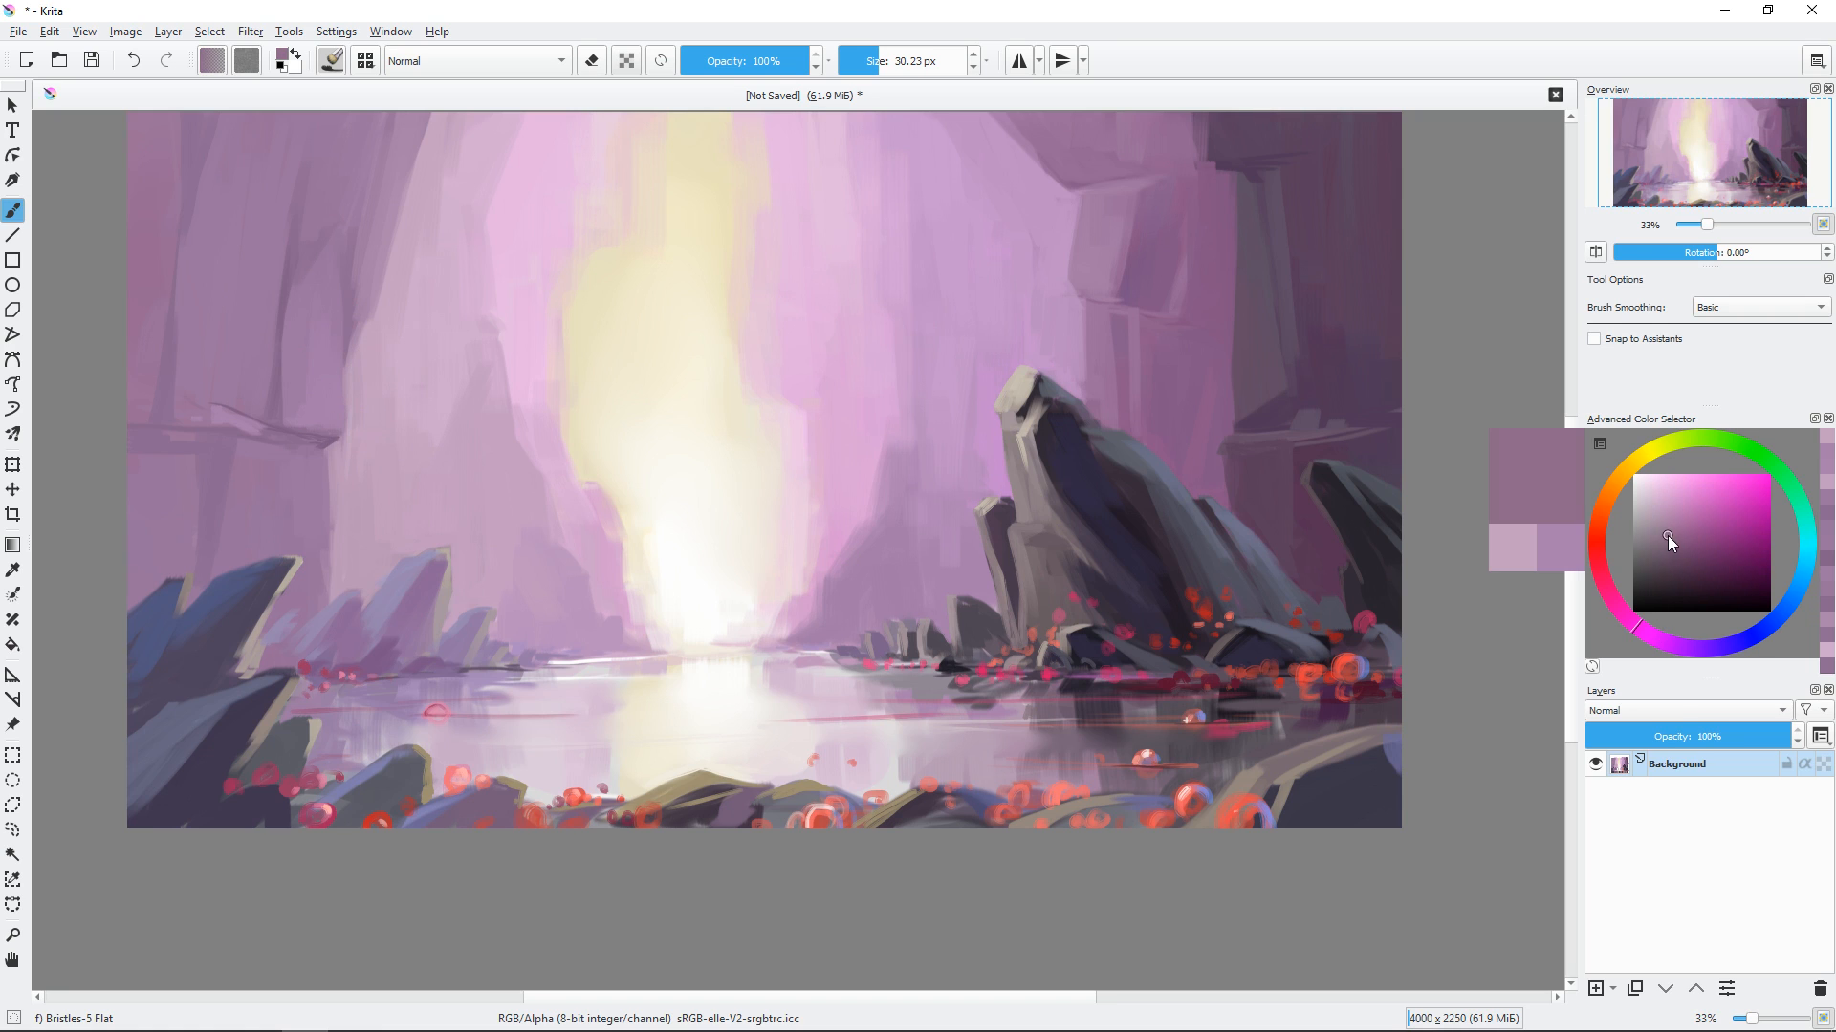
Refine the dark right wall's ledge with sampled dark purple at about 19 px.
ctrl+click(1292, 407)
drag(1242, 429, 1320, 406)
mouse_move(1320, 388)
shift+mouse_down()
mouse_move(1298, 441)
mouse_move(1251, 423)
shift+mouse_up()
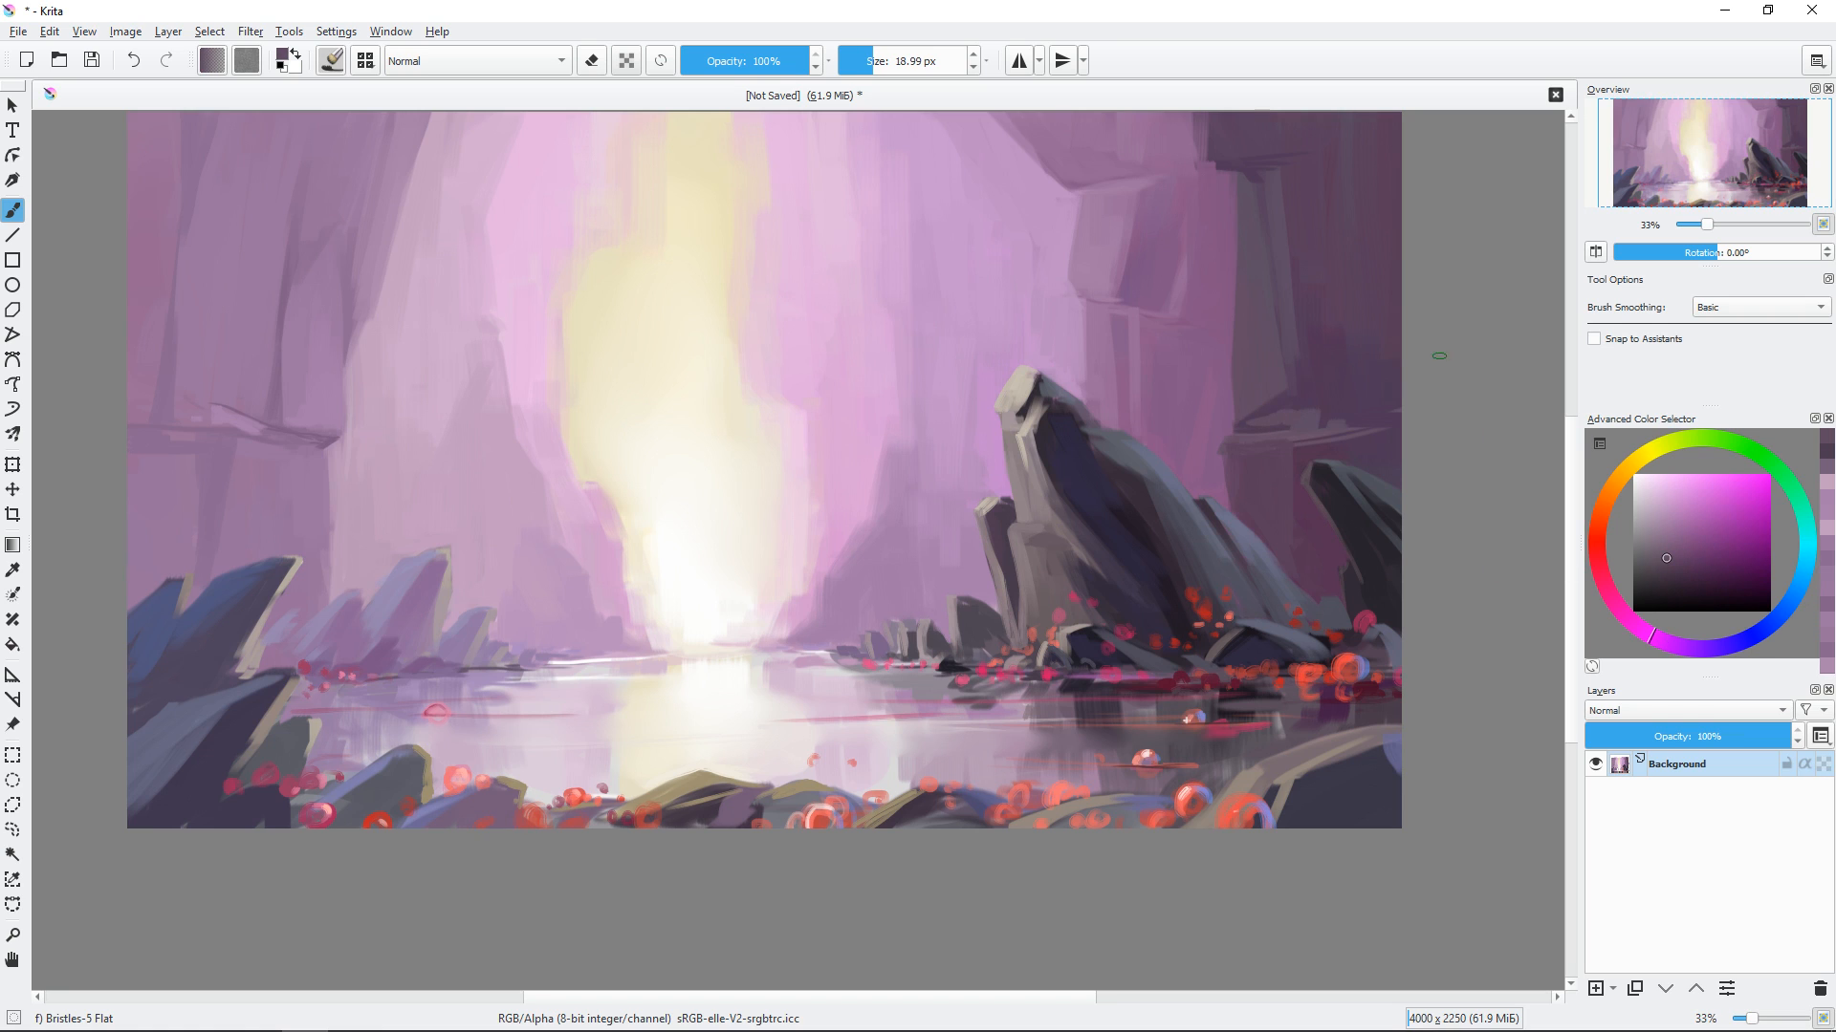
drag(1194, 356, 1200, 353)
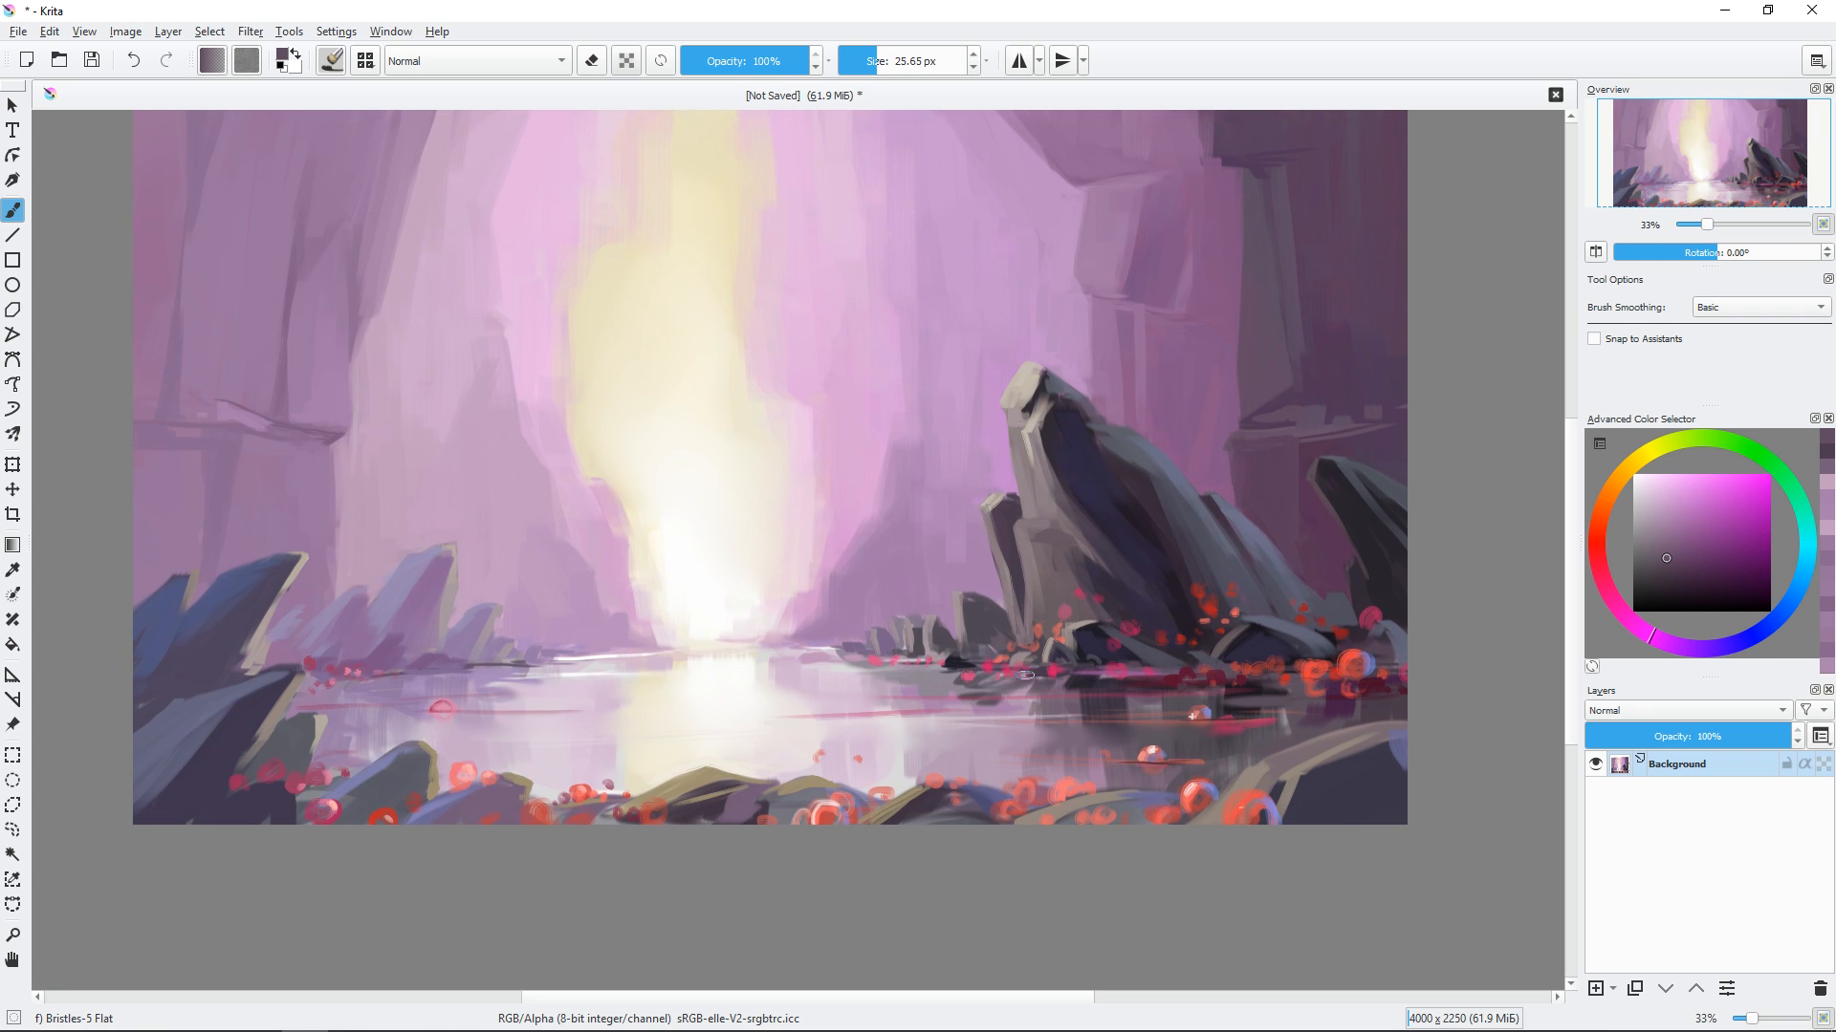
Paint grey-brown highlight strokes on the foreground rock in the painting's lower right corner with a brush of about 11 px.
drag(953, 731, 967, 722)
key(plus)
drag(1327, 703, 913, 491)
shift+drag(1013, 564, 1001, 564)
ctrl+click(1190, 626)
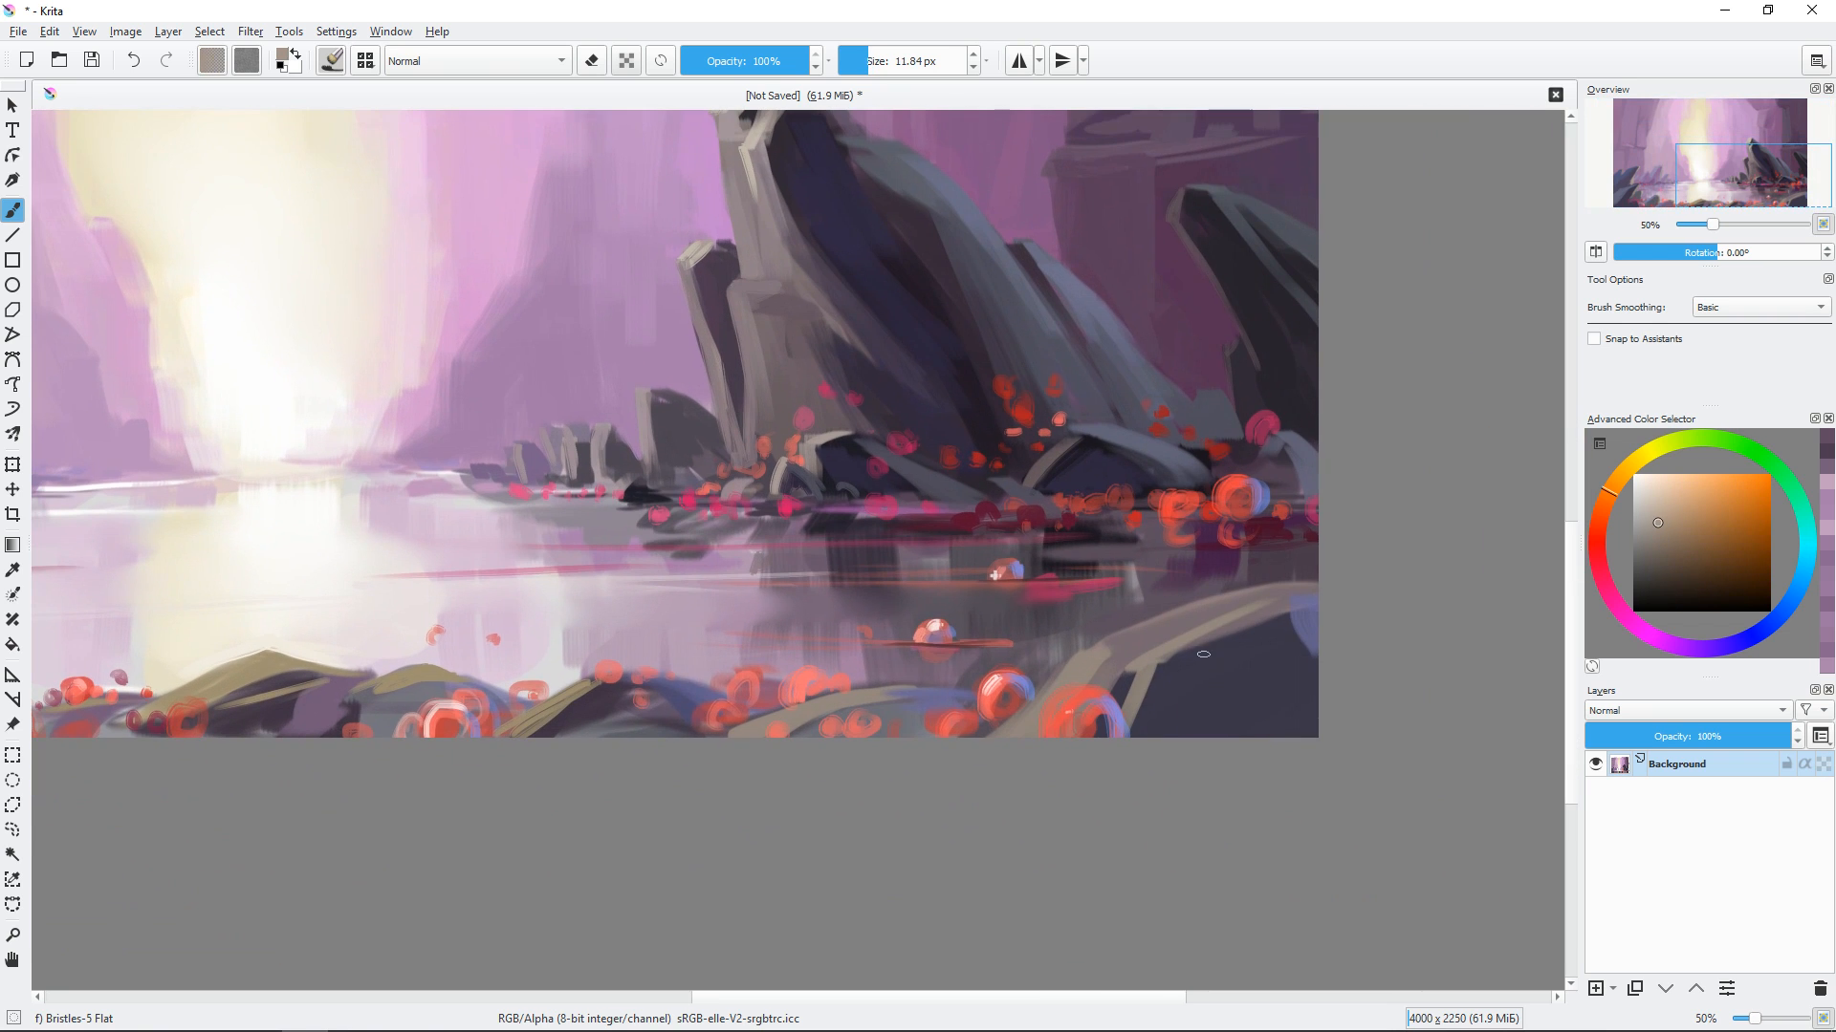
key(bracketleft)
drag(1080, 664, 1089, 643)
key(bracketright)
key(bracketright)
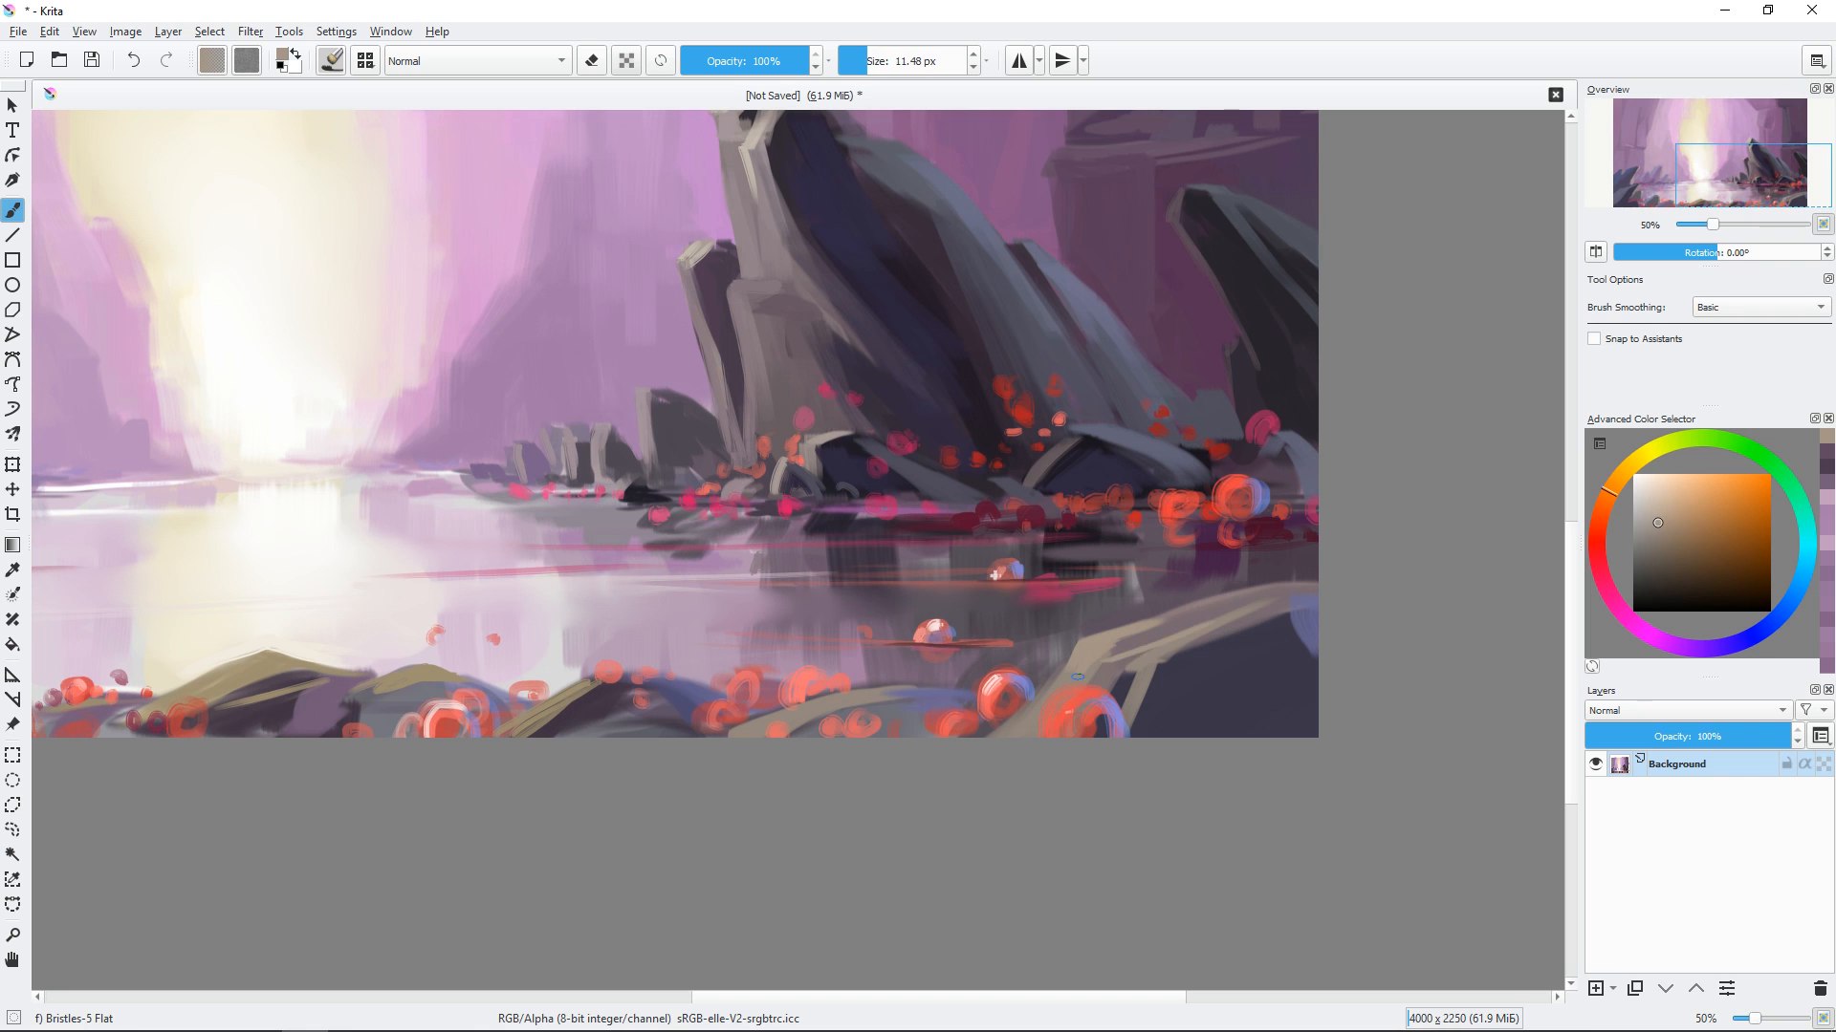
Build up the lower right foreground rock's lit edge beside the red flowers with sampled tones at about 14 px.
ctrl+click(1108, 678)
drag(1114, 674, 1103, 681)
key(bracketright)
ctrl+click(1189, 658)
ctrl+click(1189, 657)
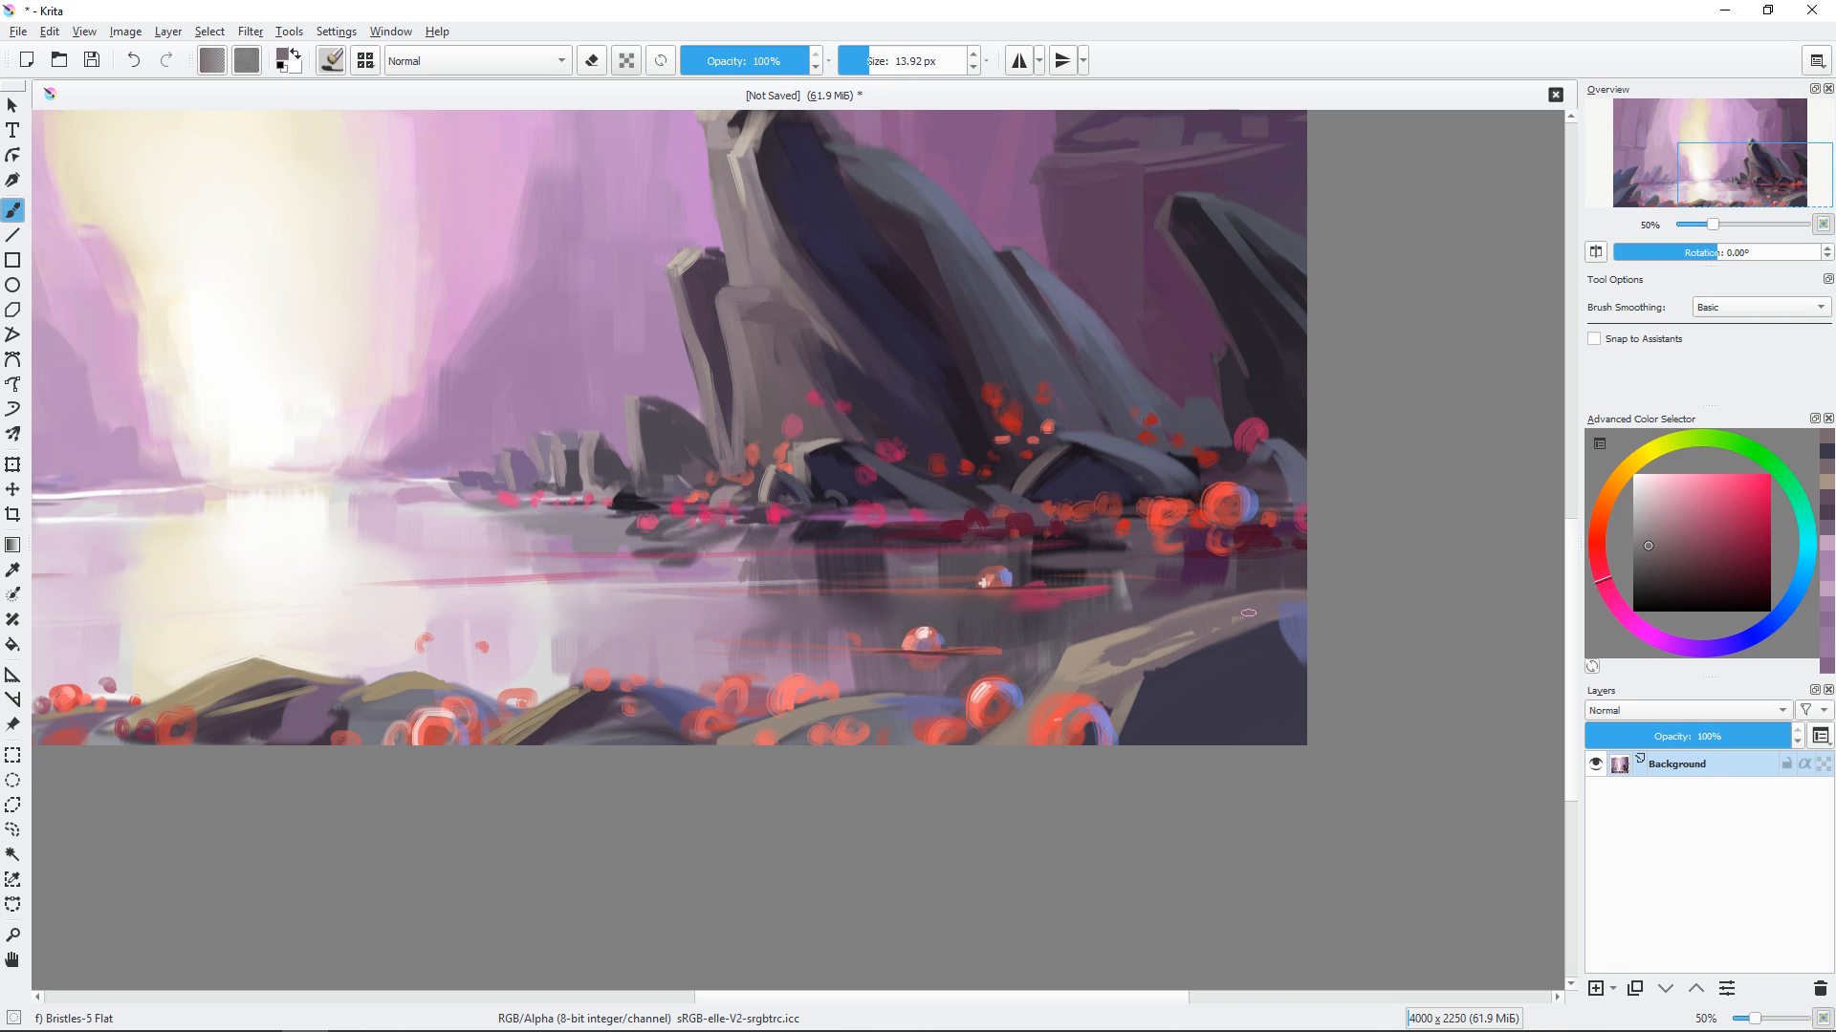
Refine the lit top edge of the lower right foreground rock with sampled grey-violet, reducing the brush to about 13 px.
ctrl+click(1233, 621)
key(bracketleft)
key(bracketleft)
key(bracketleft)
key(bracketleft)
key(bracketleft)
key(bracketleft)
drag(1260, 652, 1339, 618)
ctrl+click(1338, 618)
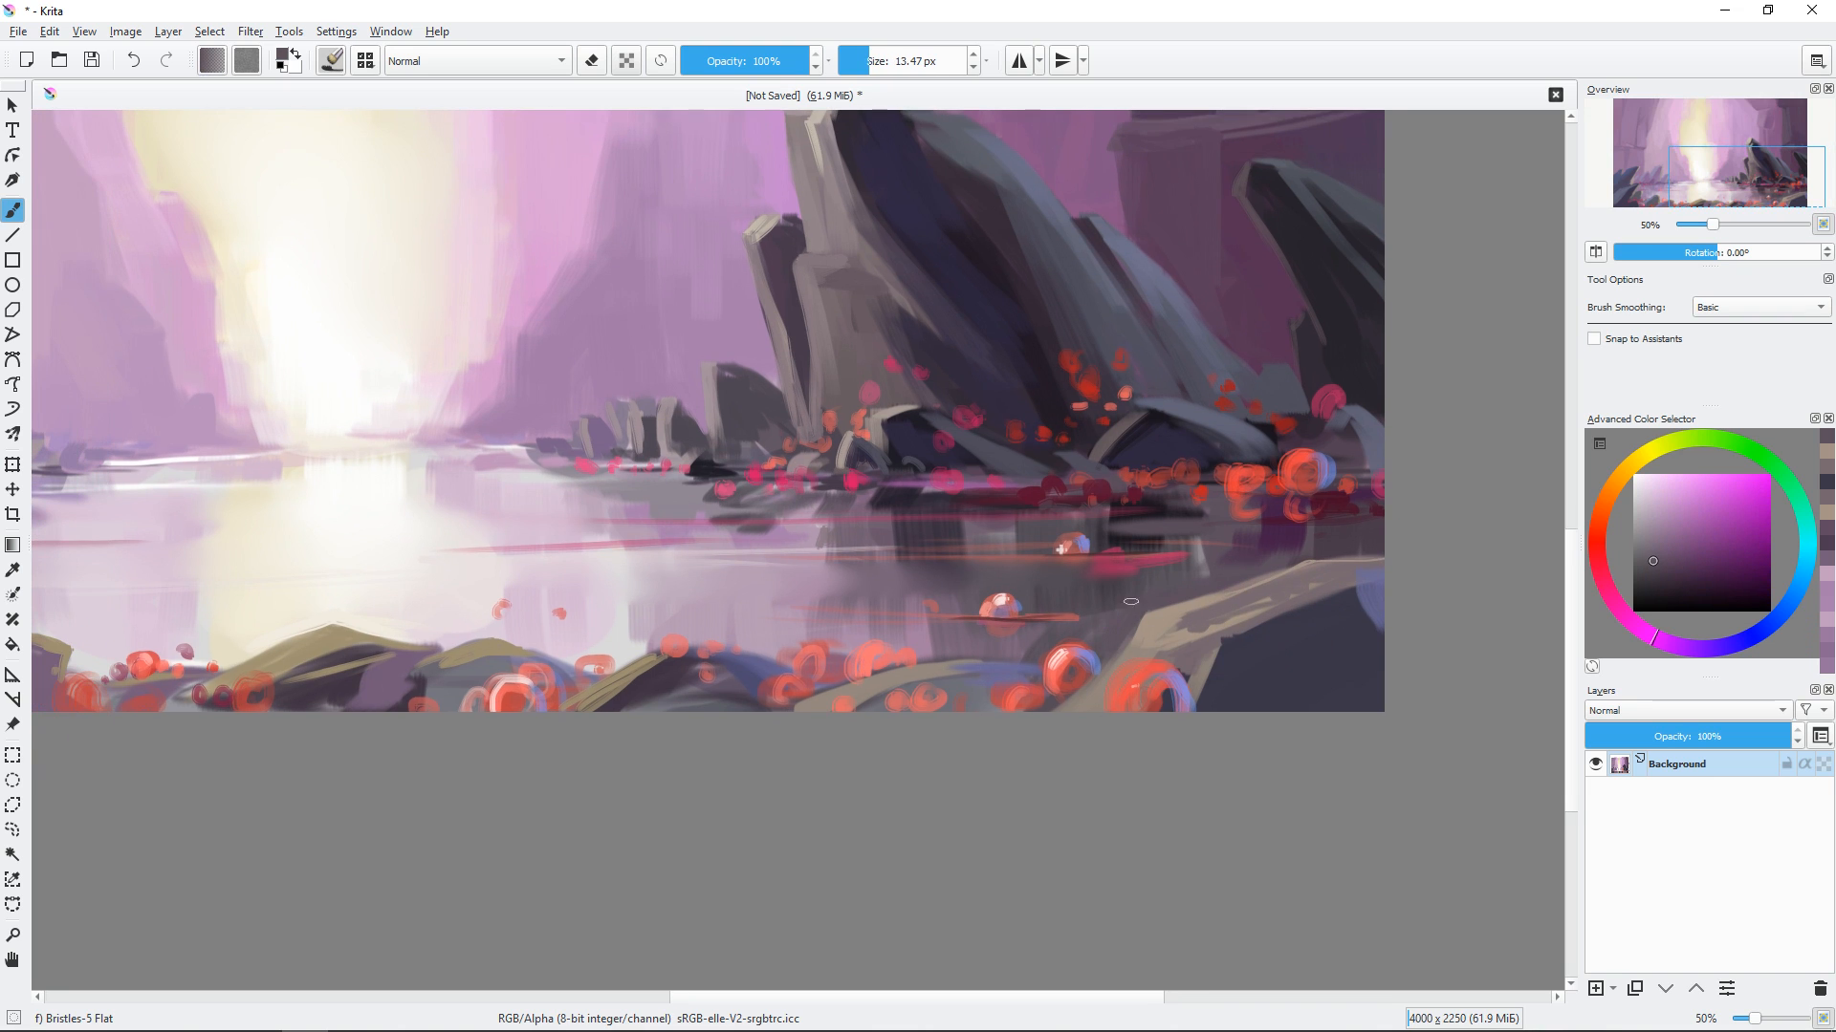
Rework the lower right foreground rock's lit side and shaded blue plane with sampled tones at about 19 px.
ctrl+click(1141, 686)
mouse_move(1107, 662)
mouse_down()
mouse_move(1238, 705)
mouse_move(1062, 755)
mouse_up()
key(bracketright)
key(bracketright)
key(bracketright)
key(bracketright)
ctrl+click(1331, 683)
mouse_move(1293, 722)
mouse_down()
mouse_move(1214, 771)
mouse_move(1287, 718)
mouse_up()
mouse_move(1380, 655)
mouse_down()
mouse_move(1462, 612)
mouse_move(1492, 646)
mouse_move(1446, 678)
mouse_up()
ctrl+click(1461, 627)
drag(1095, 695, 1095, 750)
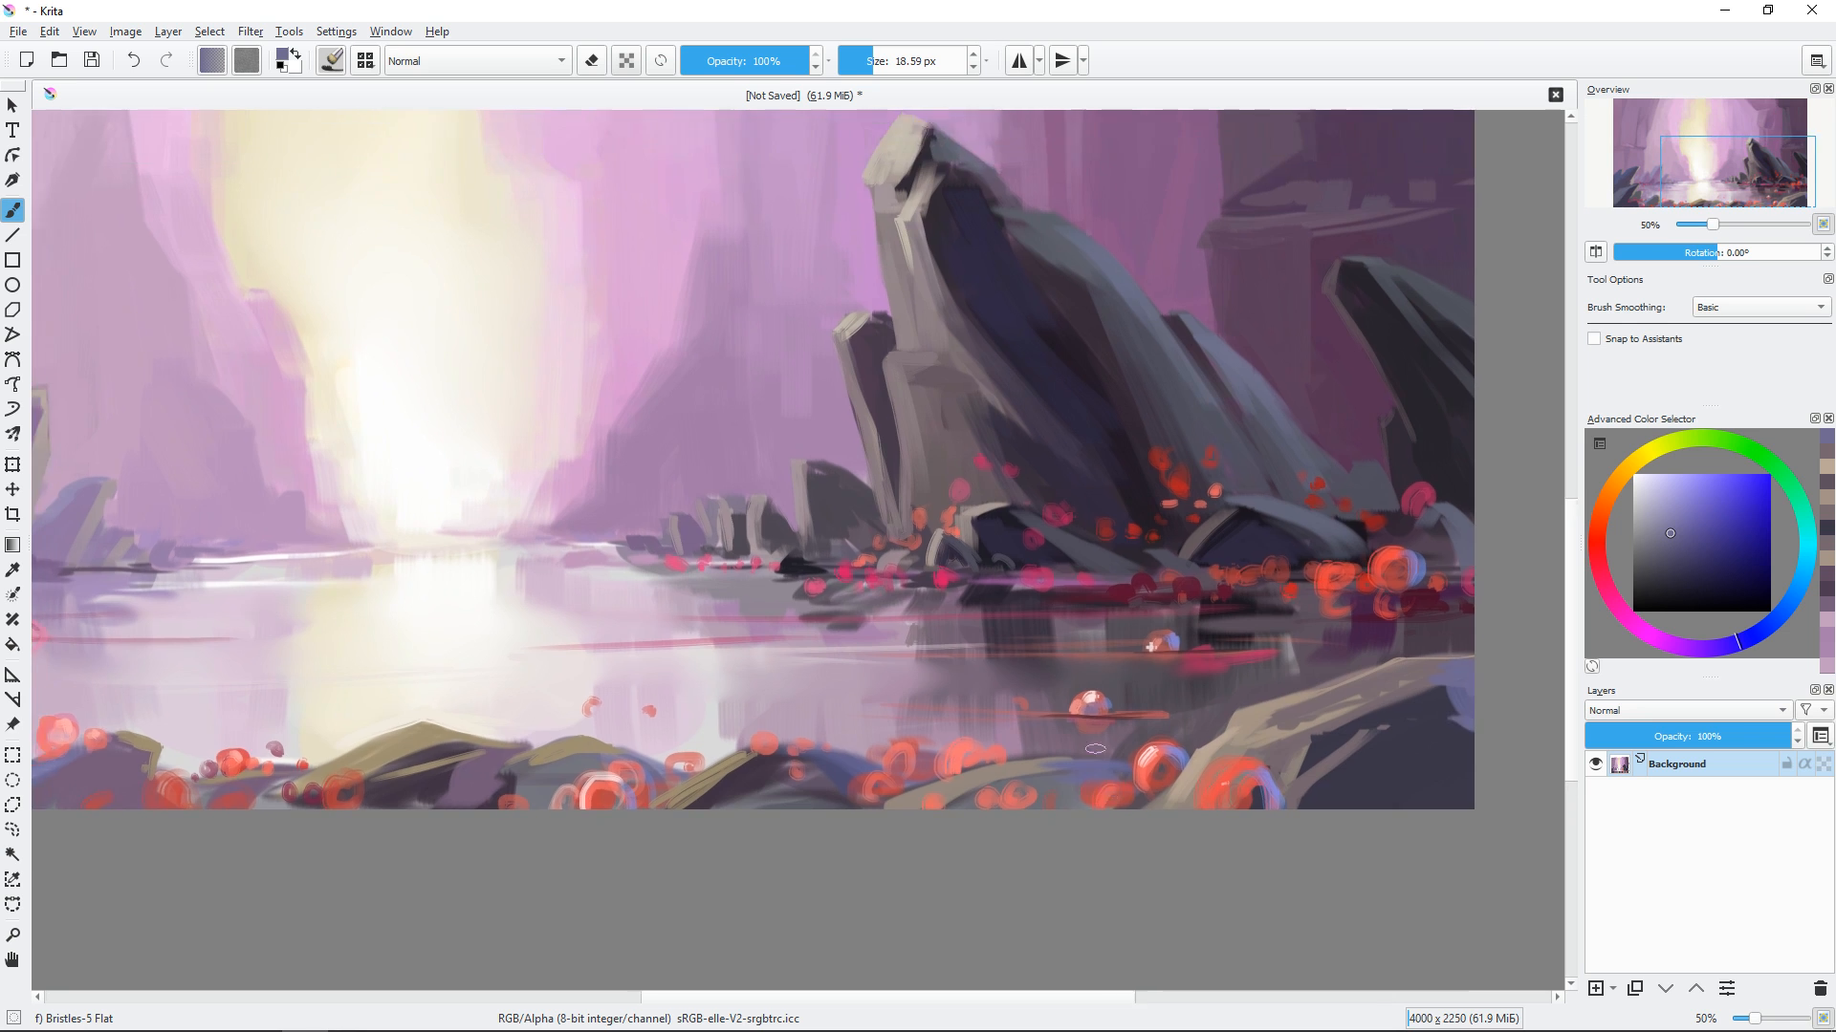
Paint dark blue shadow strokes on the lower right foreground rock with a brush of 16 px.
key(ctrl+minus)
drag(1012, 587, 1115, 676)
key(ctrl+plus)
mouse_move(1492, 822)
mouse_down()
mouse_move(1076, 625)
mouse_move(1062, 742)
mouse_up()
ctrl+click(1113, 677)
key(bracketleft)
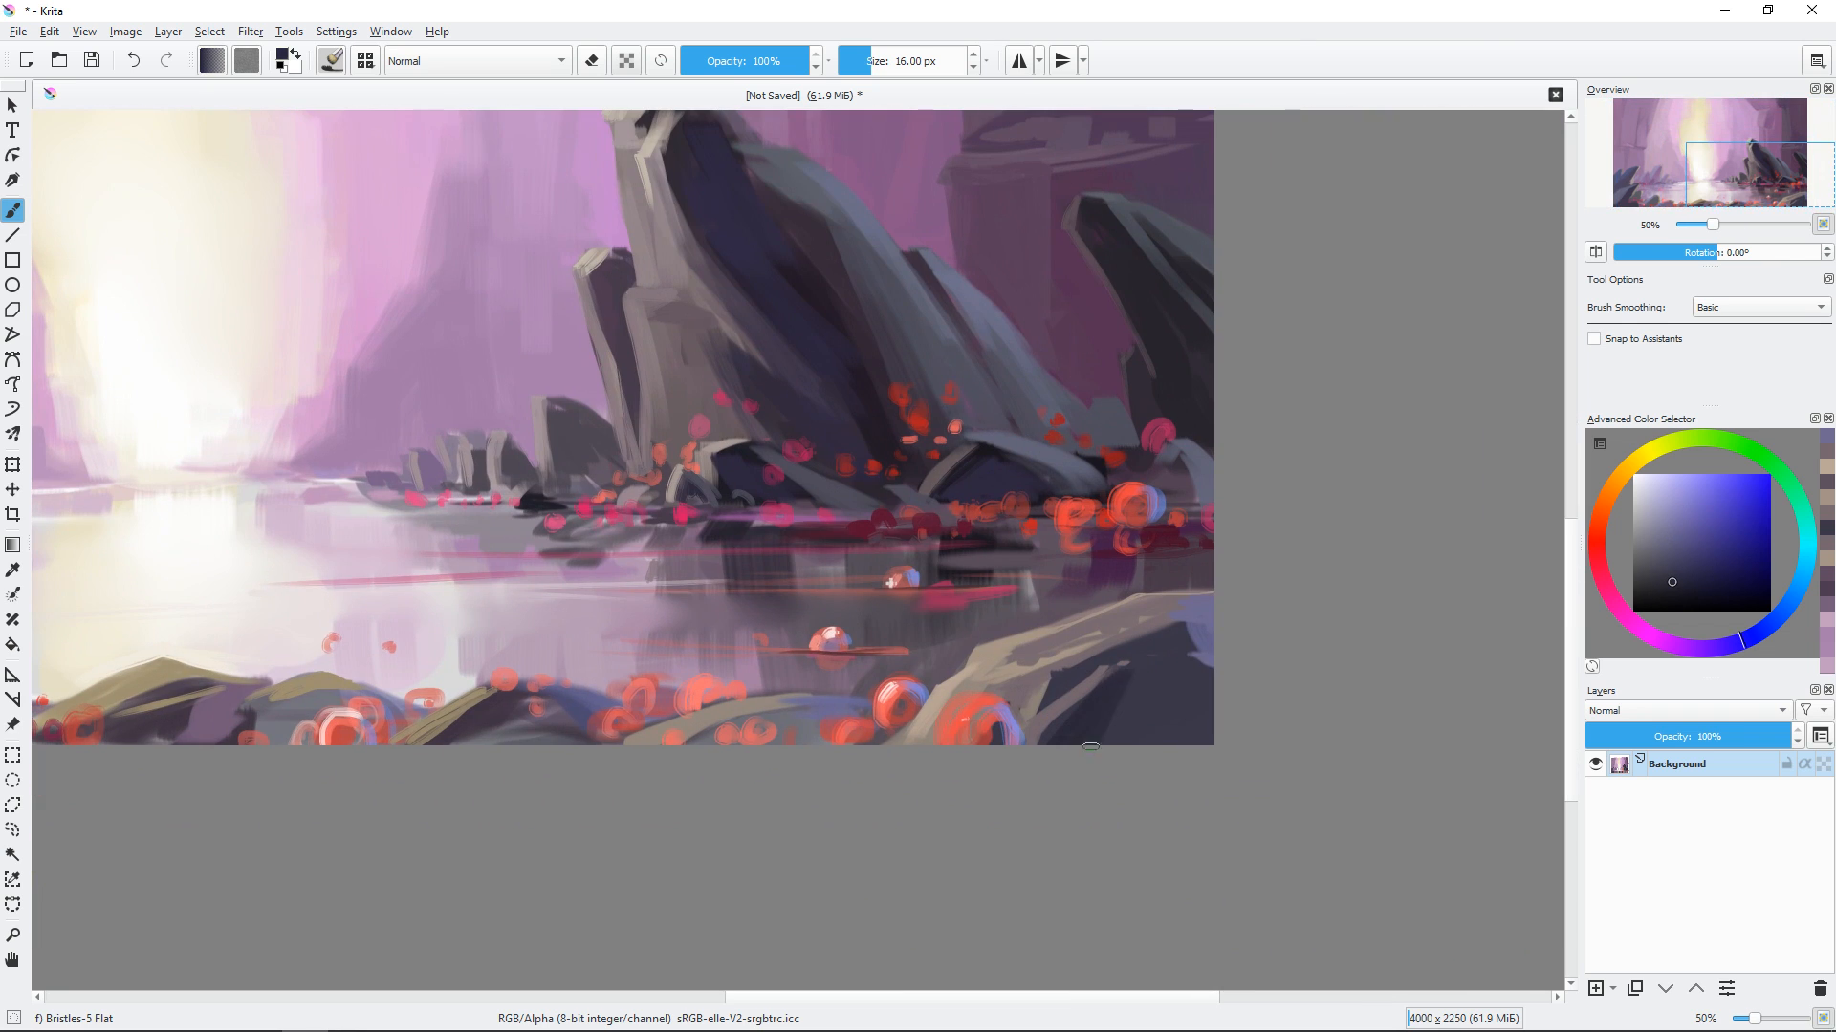
drag(1221, 685, 1229, 685)
mouse_move(1208, 684)
mouse_down()
mouse_move(1124, 744)
mouse_move(1359, 767)
mouse_up()
Add light tan highlights to the foreground rocks with a brush of about 9 px.
ctrl+click(924, 681)
drag(935, 683, 843, 715)
drag(957, 670, 1143, 694)
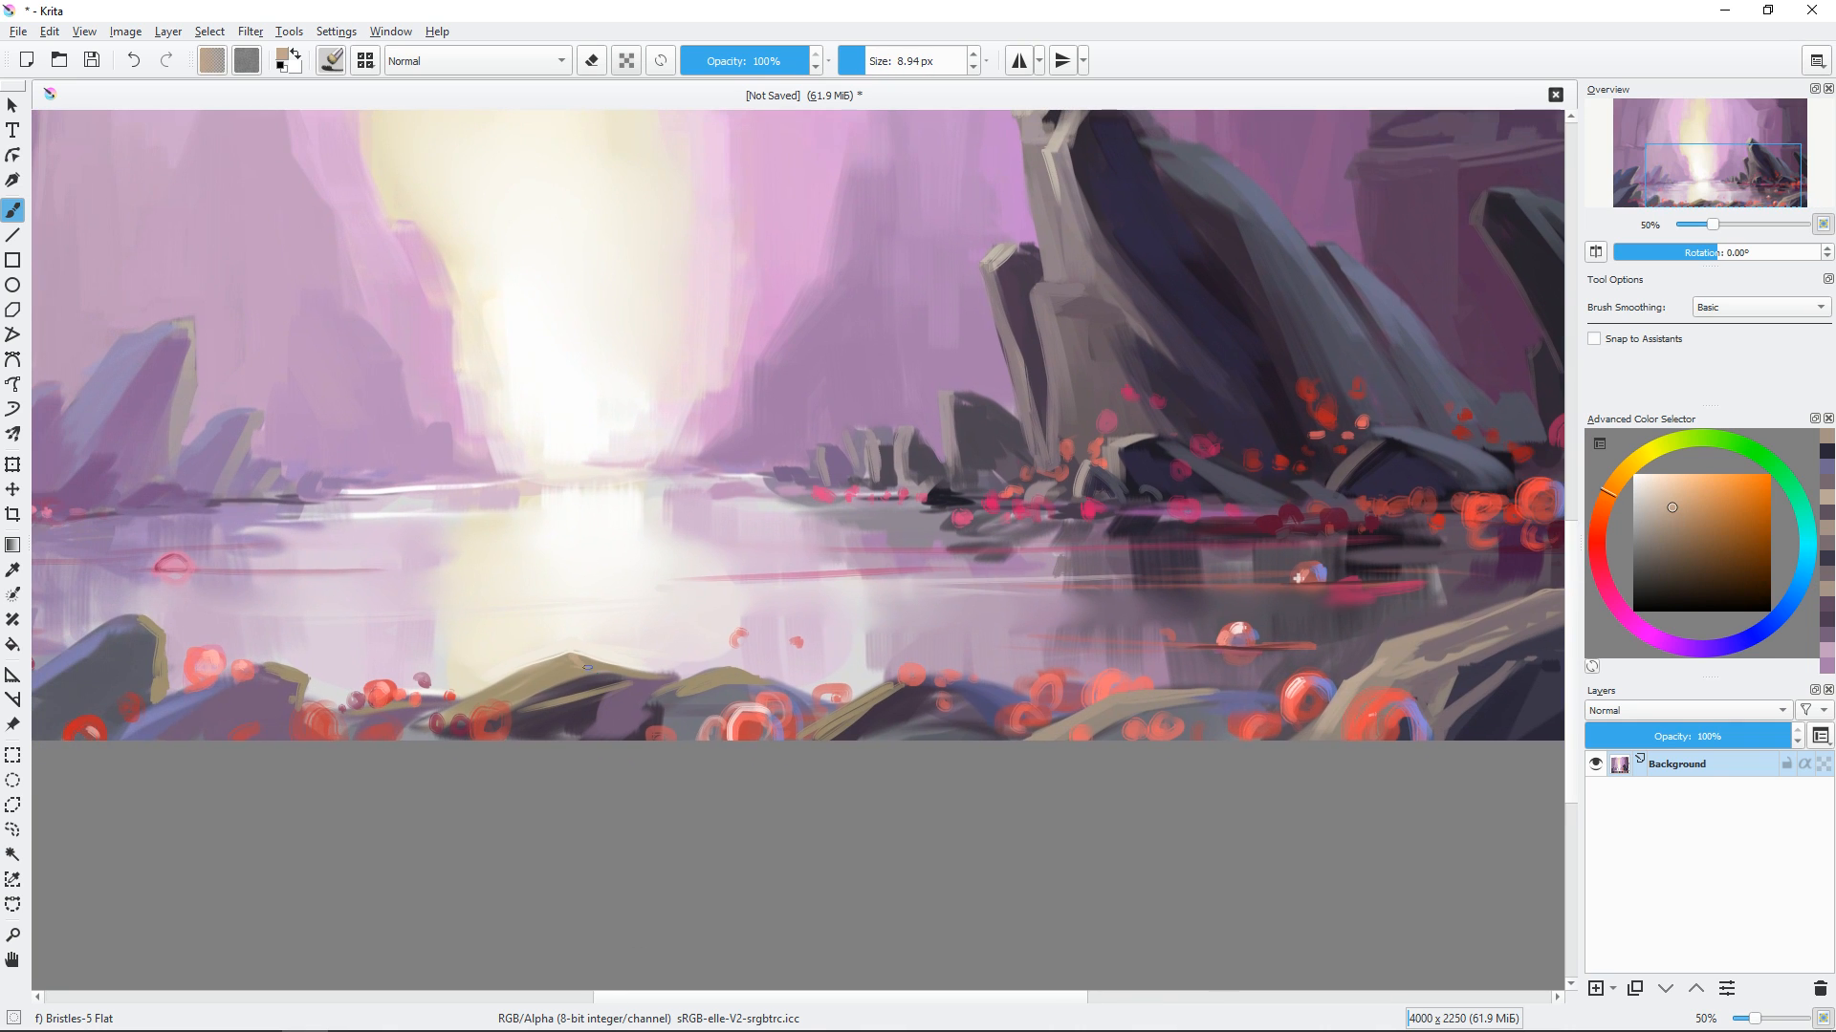
mouse_move(768, 664)
mouse_down()
mouse_move(964, 621)
mouse_move(987, 701)
mouse_move(1197, 658)
mouse_up()
Rework the left foreground rock's ridge with sampled blue-grey and dark violet, reducing the brush to about 12.5 px.
ctrl+click(260, 586)
drag(232, 591, 267, 583)
key(])
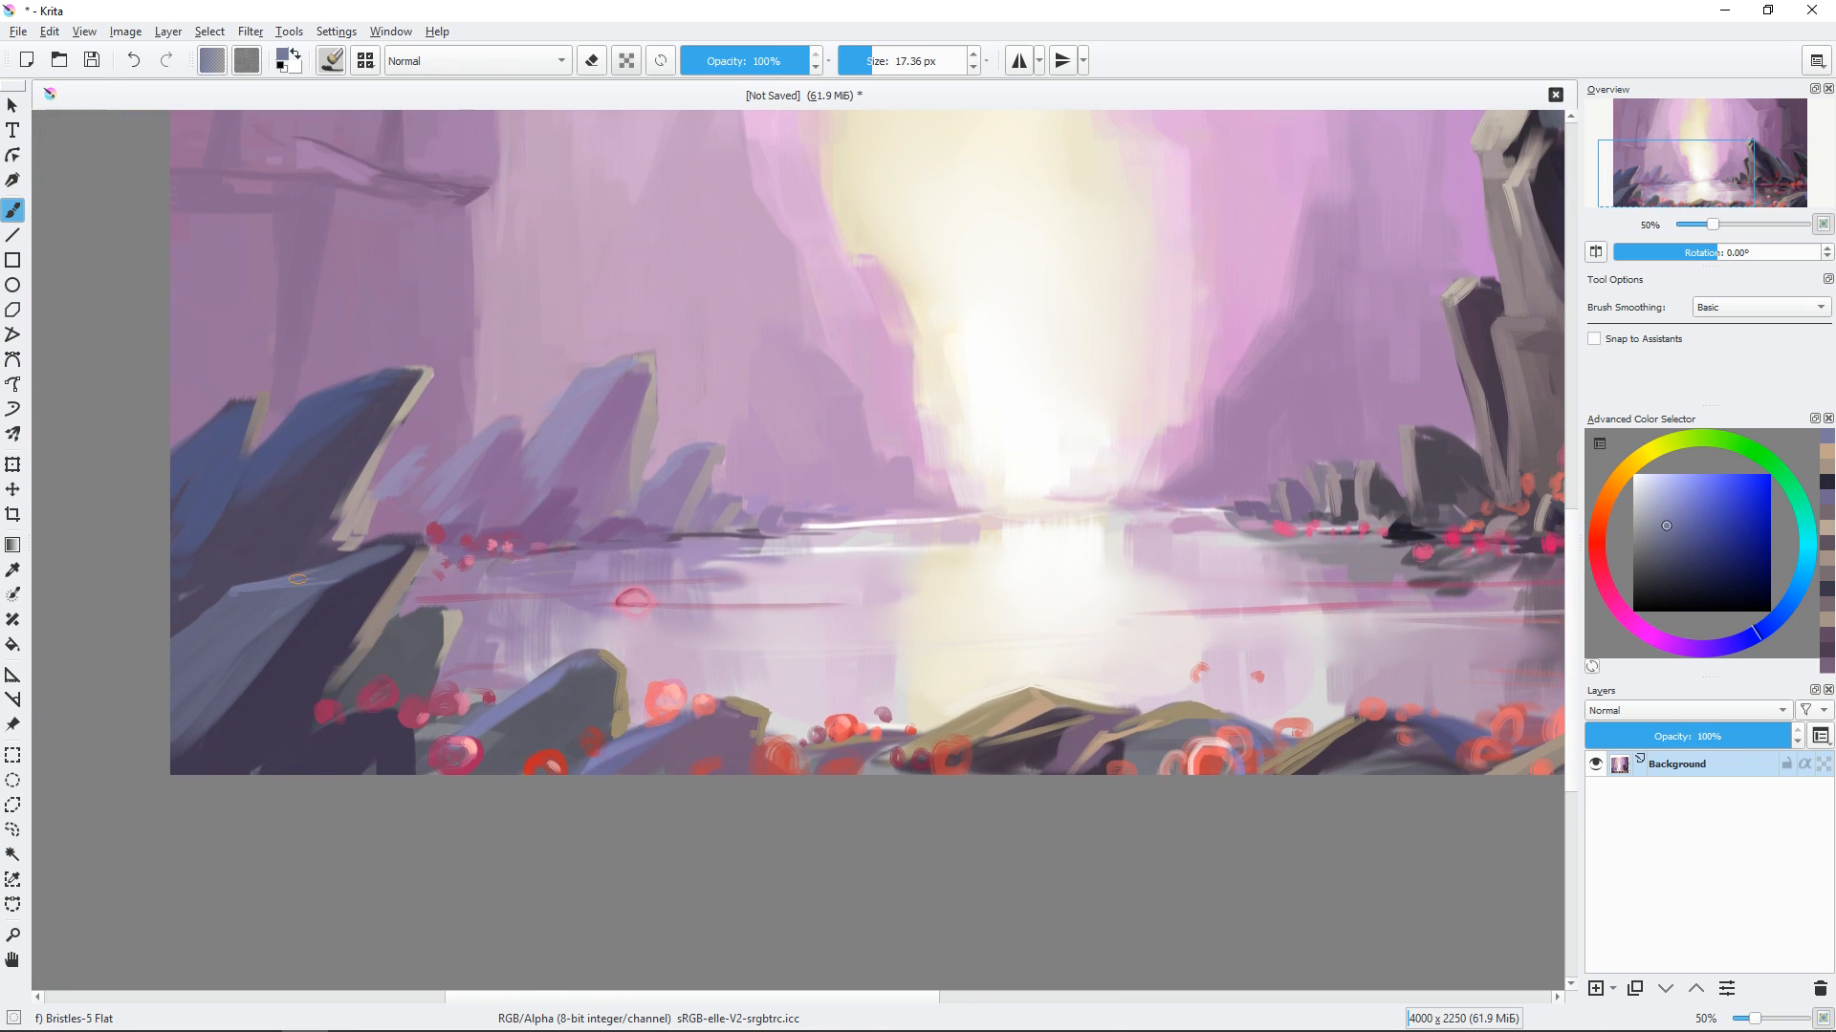
ctrl+click(399, 535)
click(1674, 572)
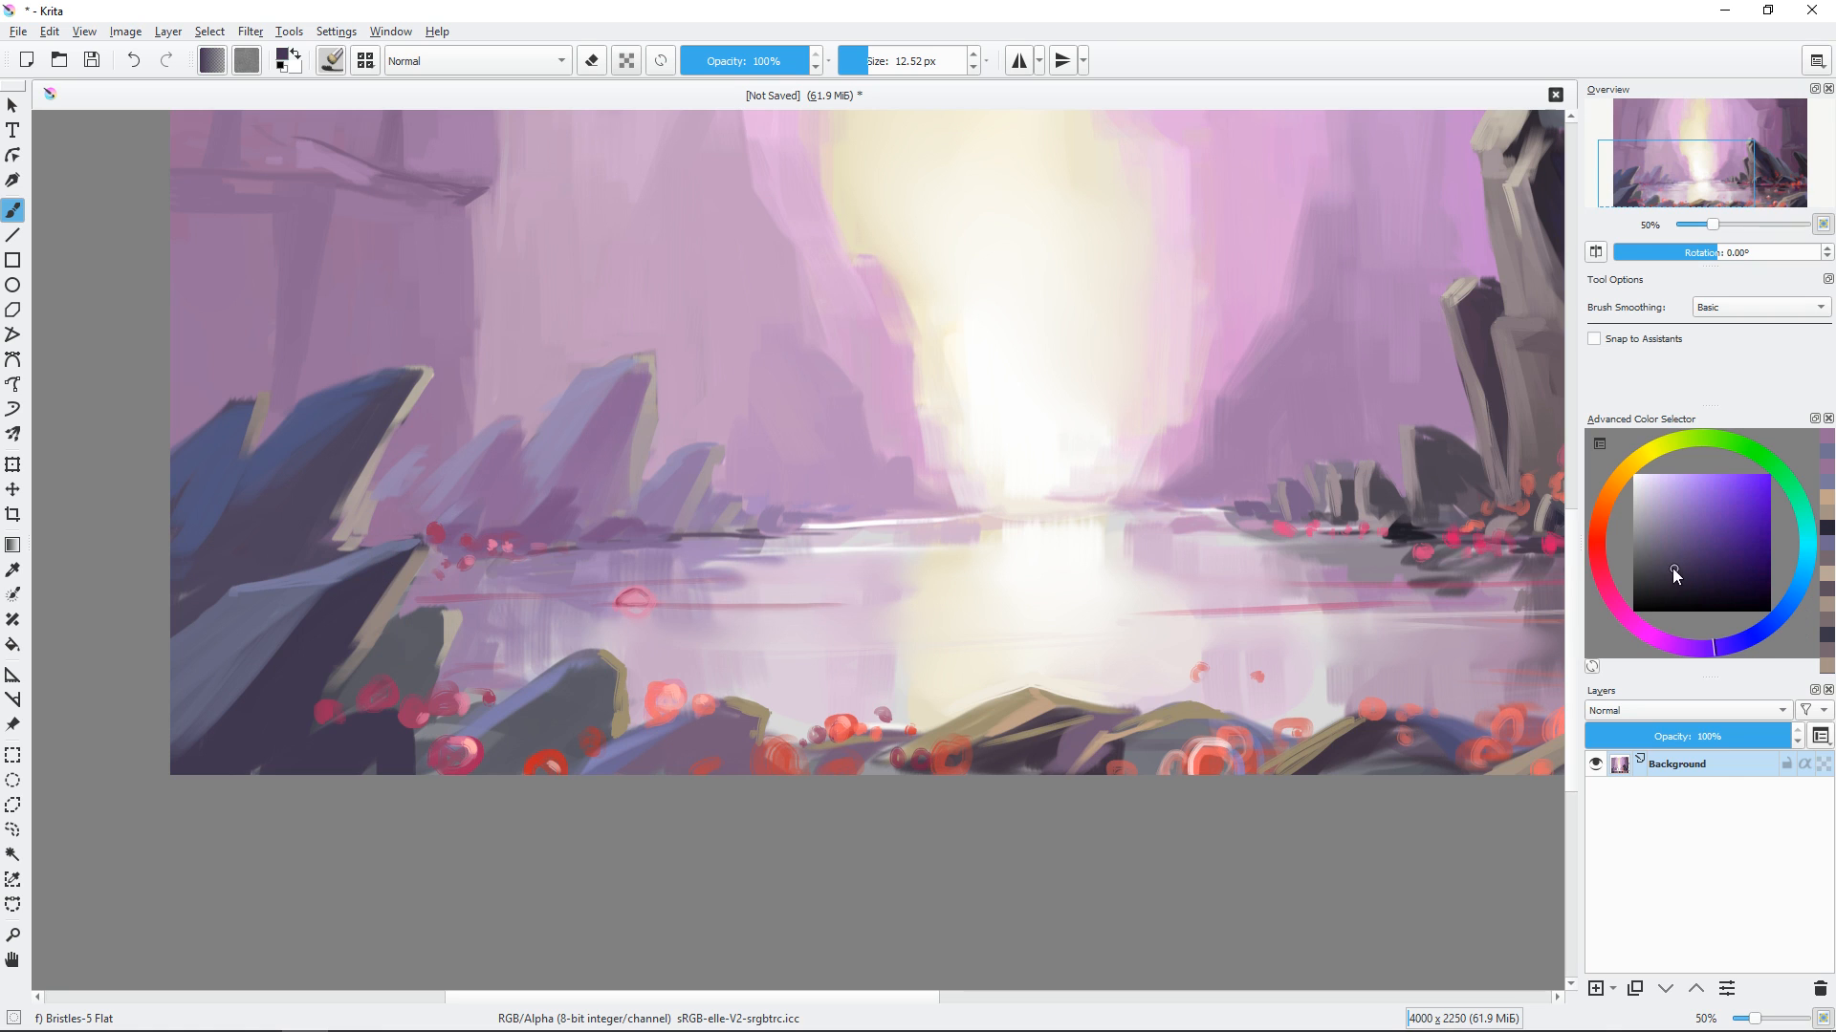
click(416, 543)
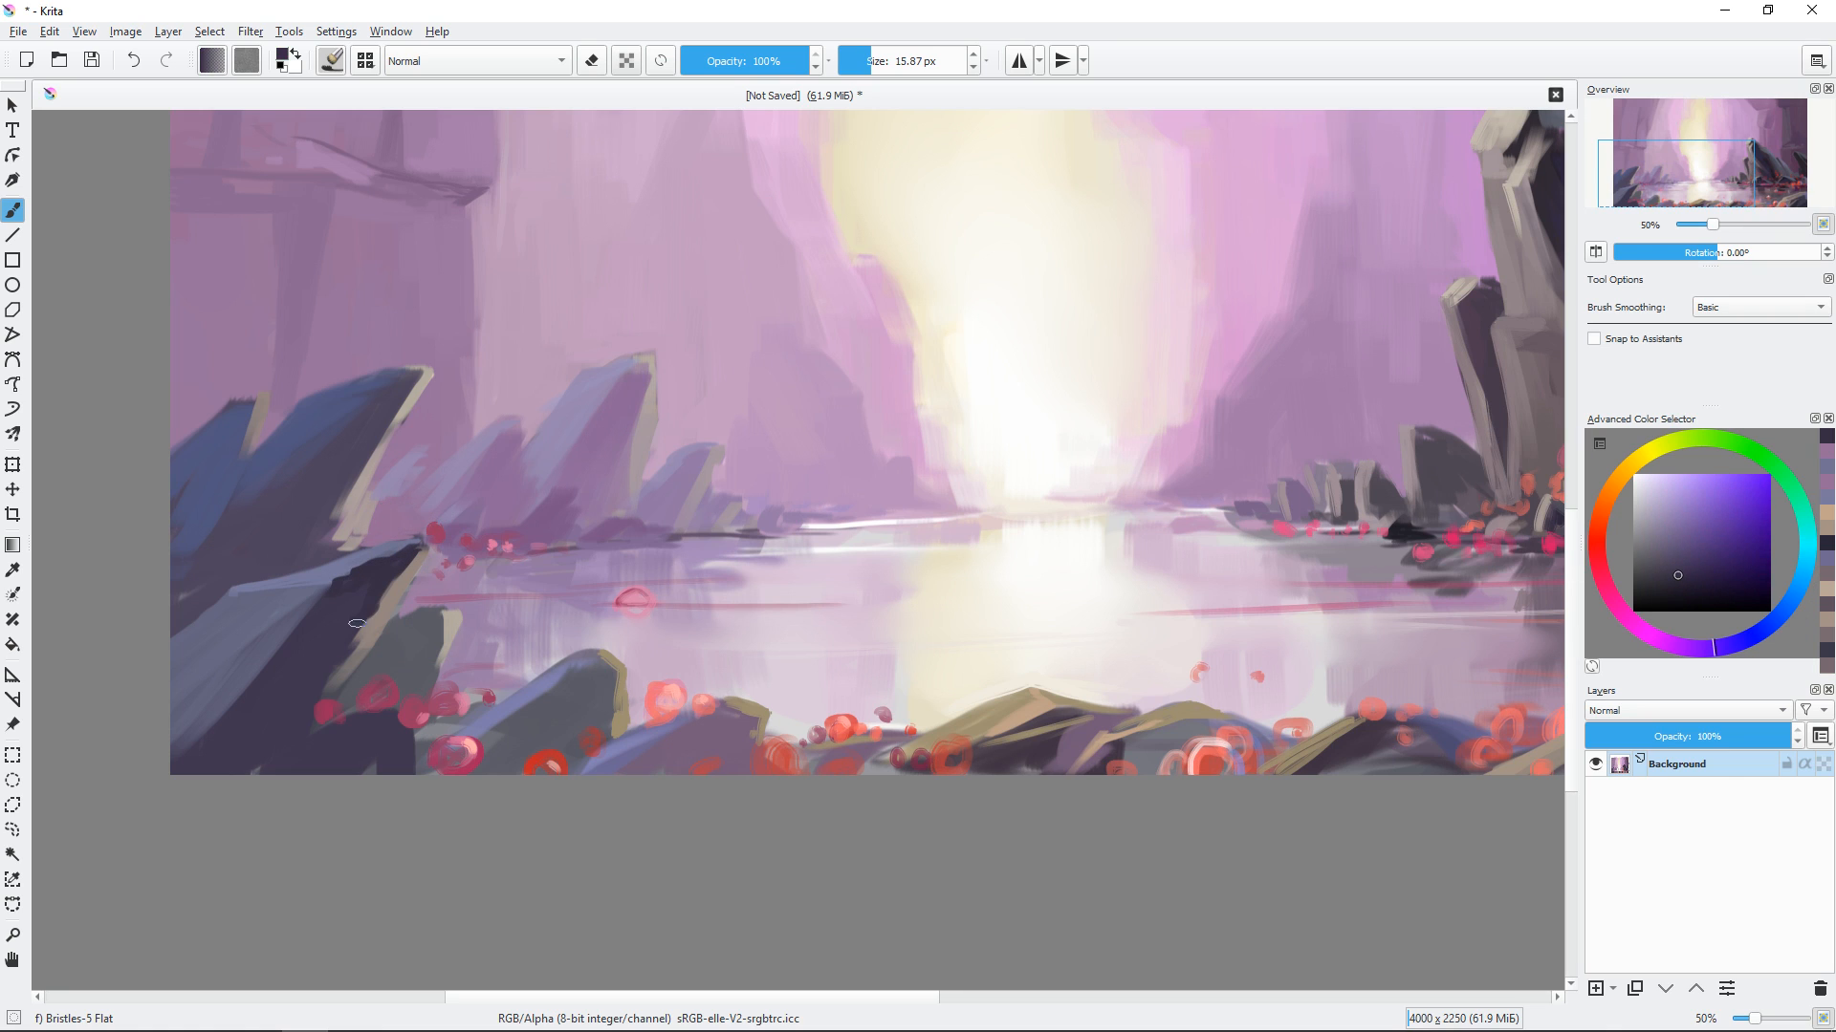
Deepen the left foreground rock's shaded side with dark violet and blend its blue face with sampled tones.
mouse_move(346, 700)
mouse_down()
mouse_move(398, 631)
mouse_move(375, 677)
mouse_up()
key([)
key(])
mouse_move(268, 770)
mouse_down()
mouse_move(324, 732)
mouse_move(342, 771)
mouse_up()
click(1679, 581)
key([)
key(])
ctrl+click(278, 633)
ctrl+click(260, 696)
mouse_move(304, 641)
mouse_down()
mouse_move(214, 772)
mouse_move(247, 772)
mouse_up()
Refine the lit edges of the left rocks behind the foreground with sampled tones at about 11 px.
mouse_move(661, 563)
mouse_down()
mouse_move(586, 657)
mouse_move(586, 567)
mouse_move(600, 610)
mouse_up()
key([)
ctrl+click(368, 472)
drag(352, 448, 327, 495)
ctrl+click(337, 447)
mouse_move(334, 413)
mouse_down()
mouse_move(350, 414)
mouse_move(287, 500)
mouse_up()
mouse_move(914, 527)
mouse_down()
mouse_move(848, 569)
mouse_move(938, 495)
mouse_up()
key(minus)
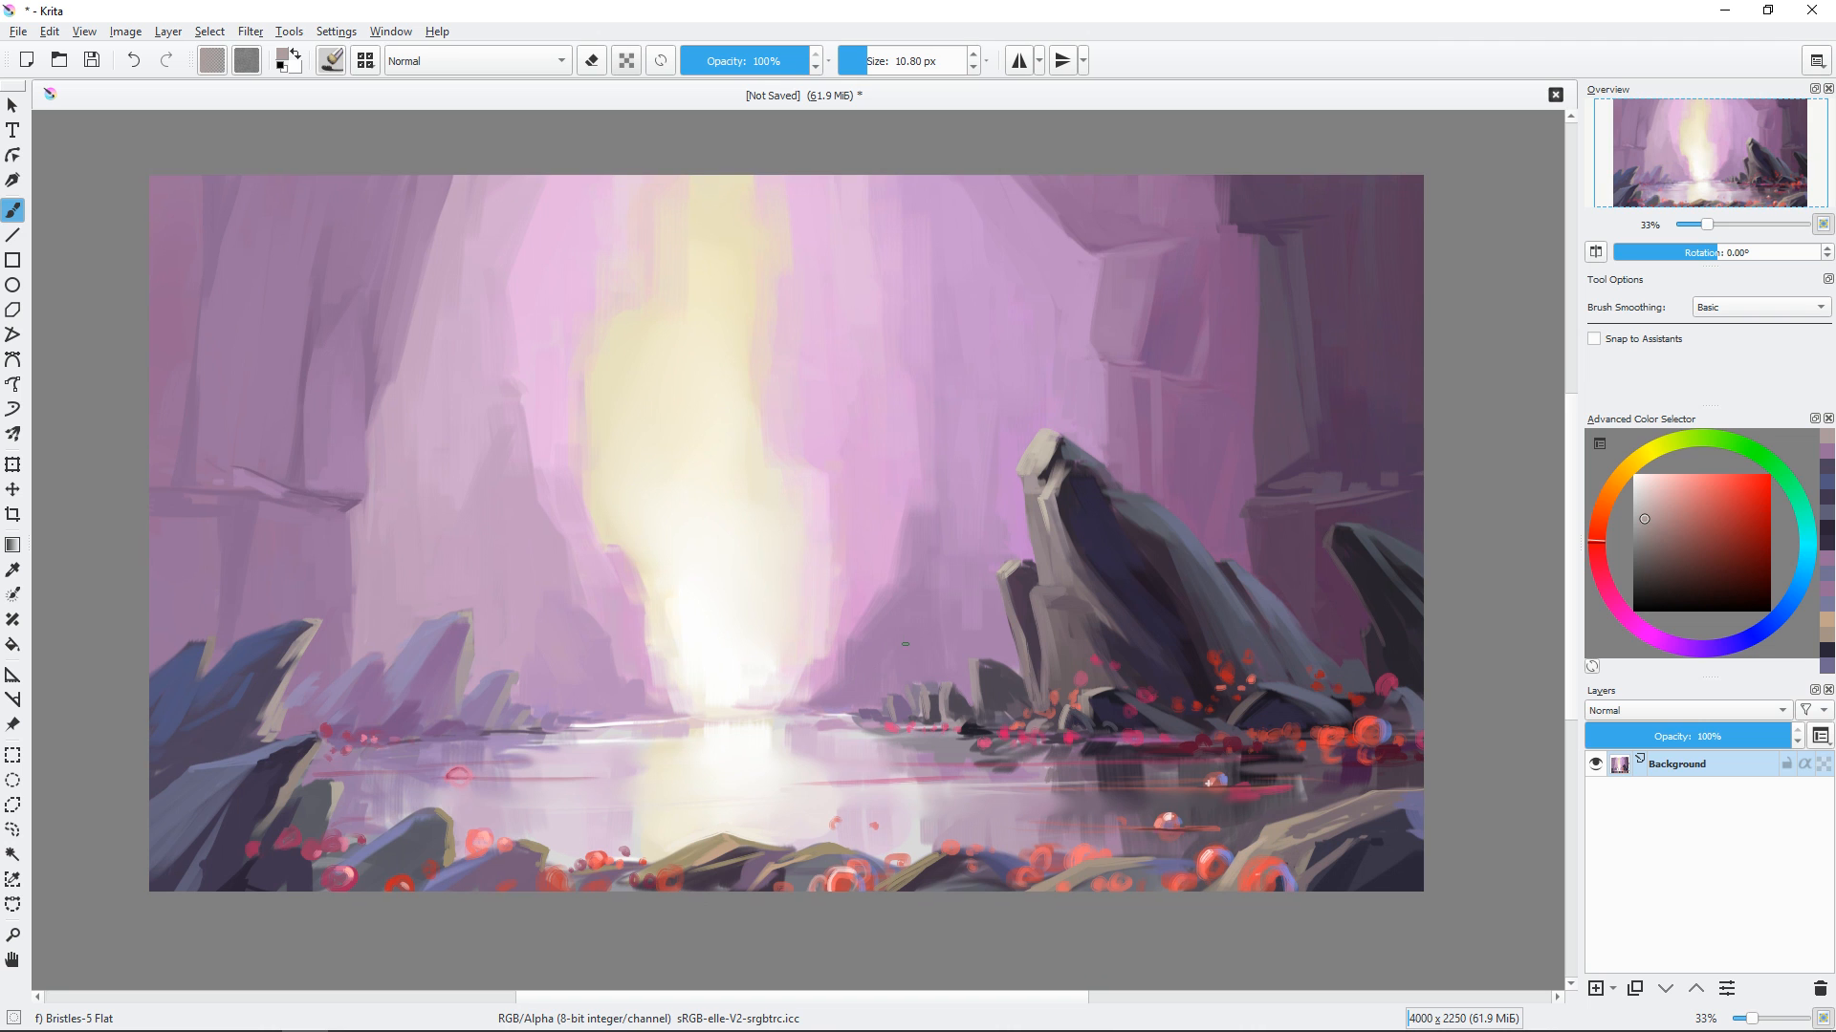
Dab small red flowers over the central foreground rocks with the Bristles-2 Flat Rough brush at about 19 px.
key(plus)
key(plus)
click(1725, 511)
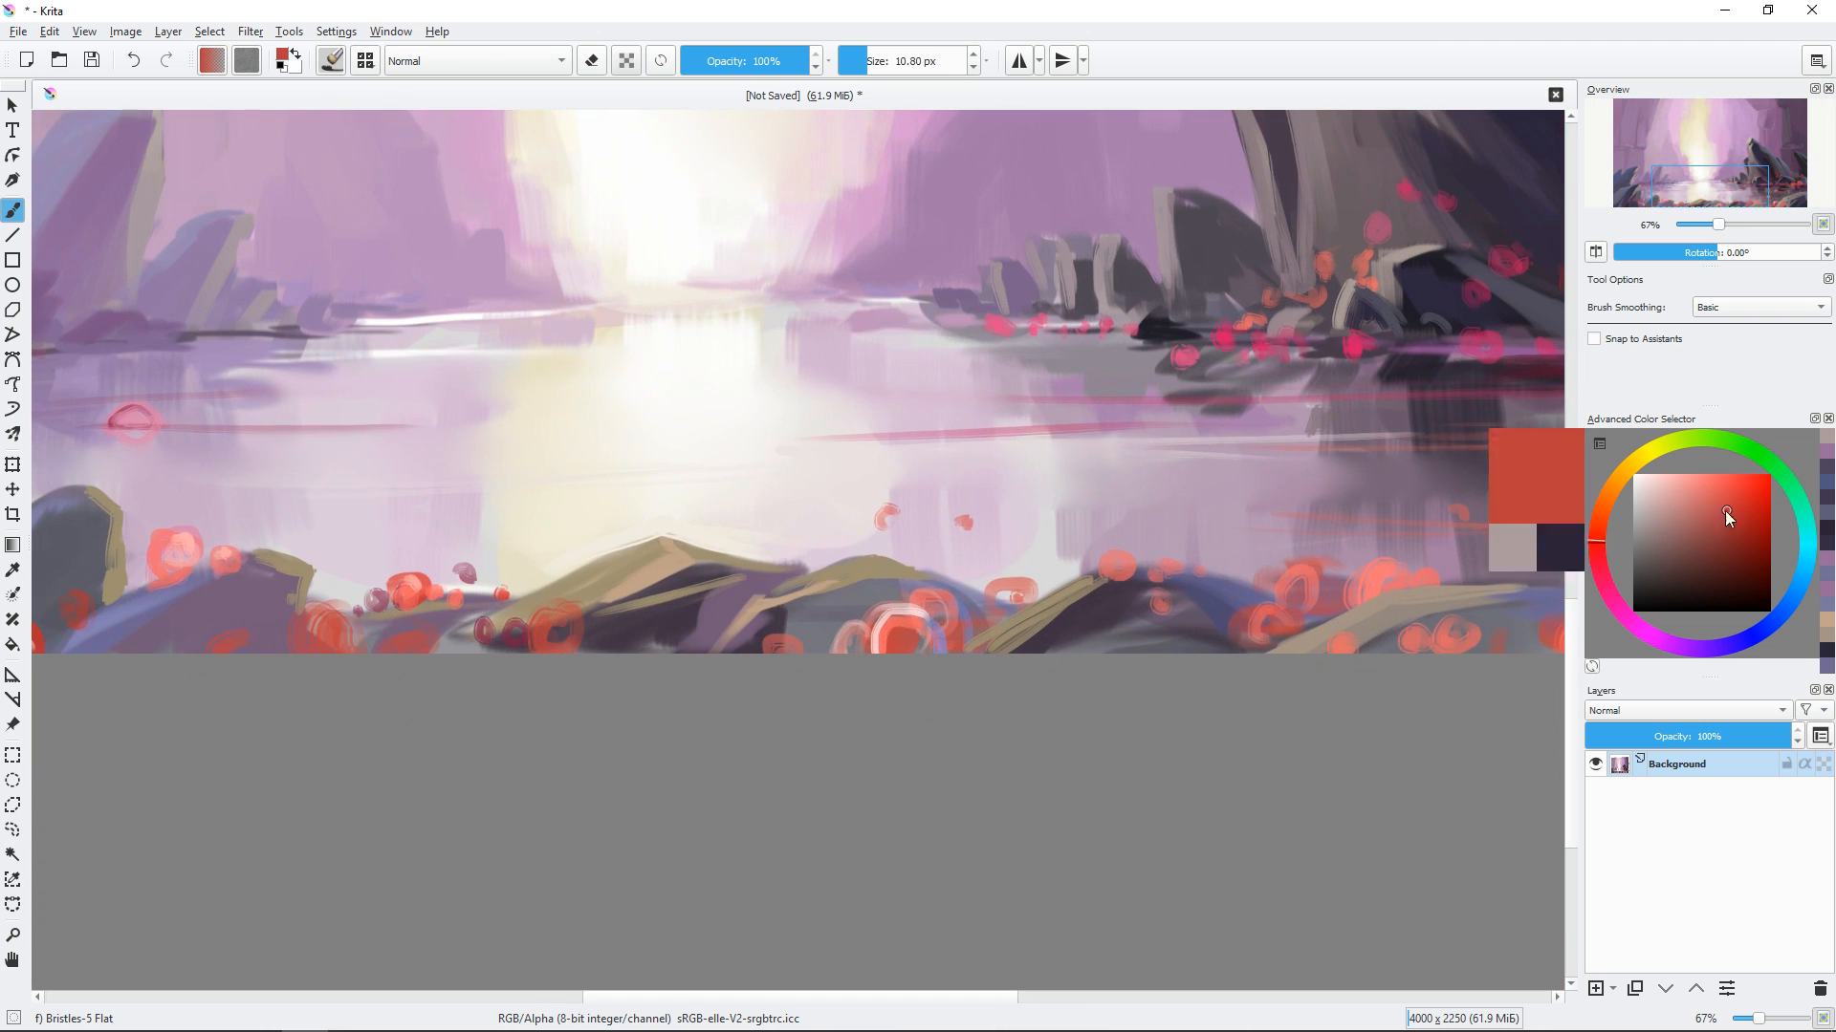
key([)
right_click(861, 534)
click(861, 672)
drag(770, 637, 730, 638)
drag(792, 609, 796, 613)
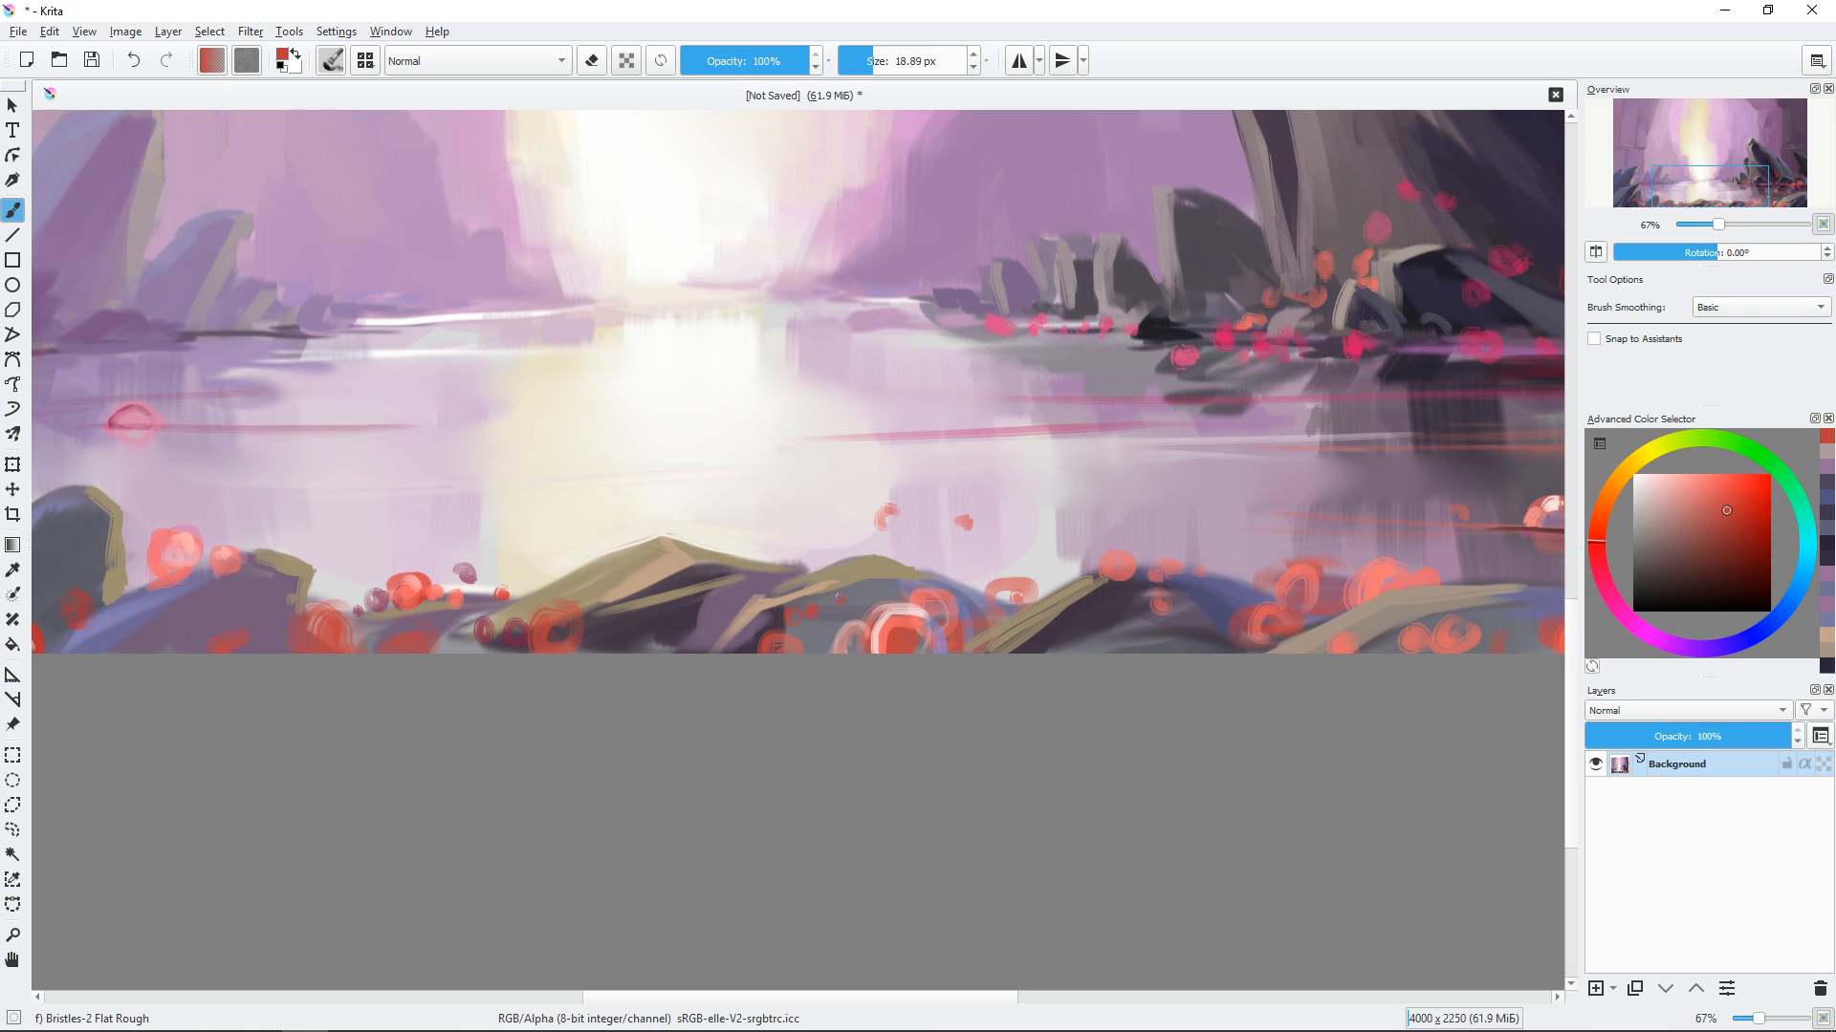
mouse_move(916, 585)
mouse_down()
mouse_move(853, 593)
mouse_move(938, 613)
mouse_up()
drag(919, 583, 887, 562)
Paint light salmon petals on the foreground flowers at about 19 px.
click(1694, 485)
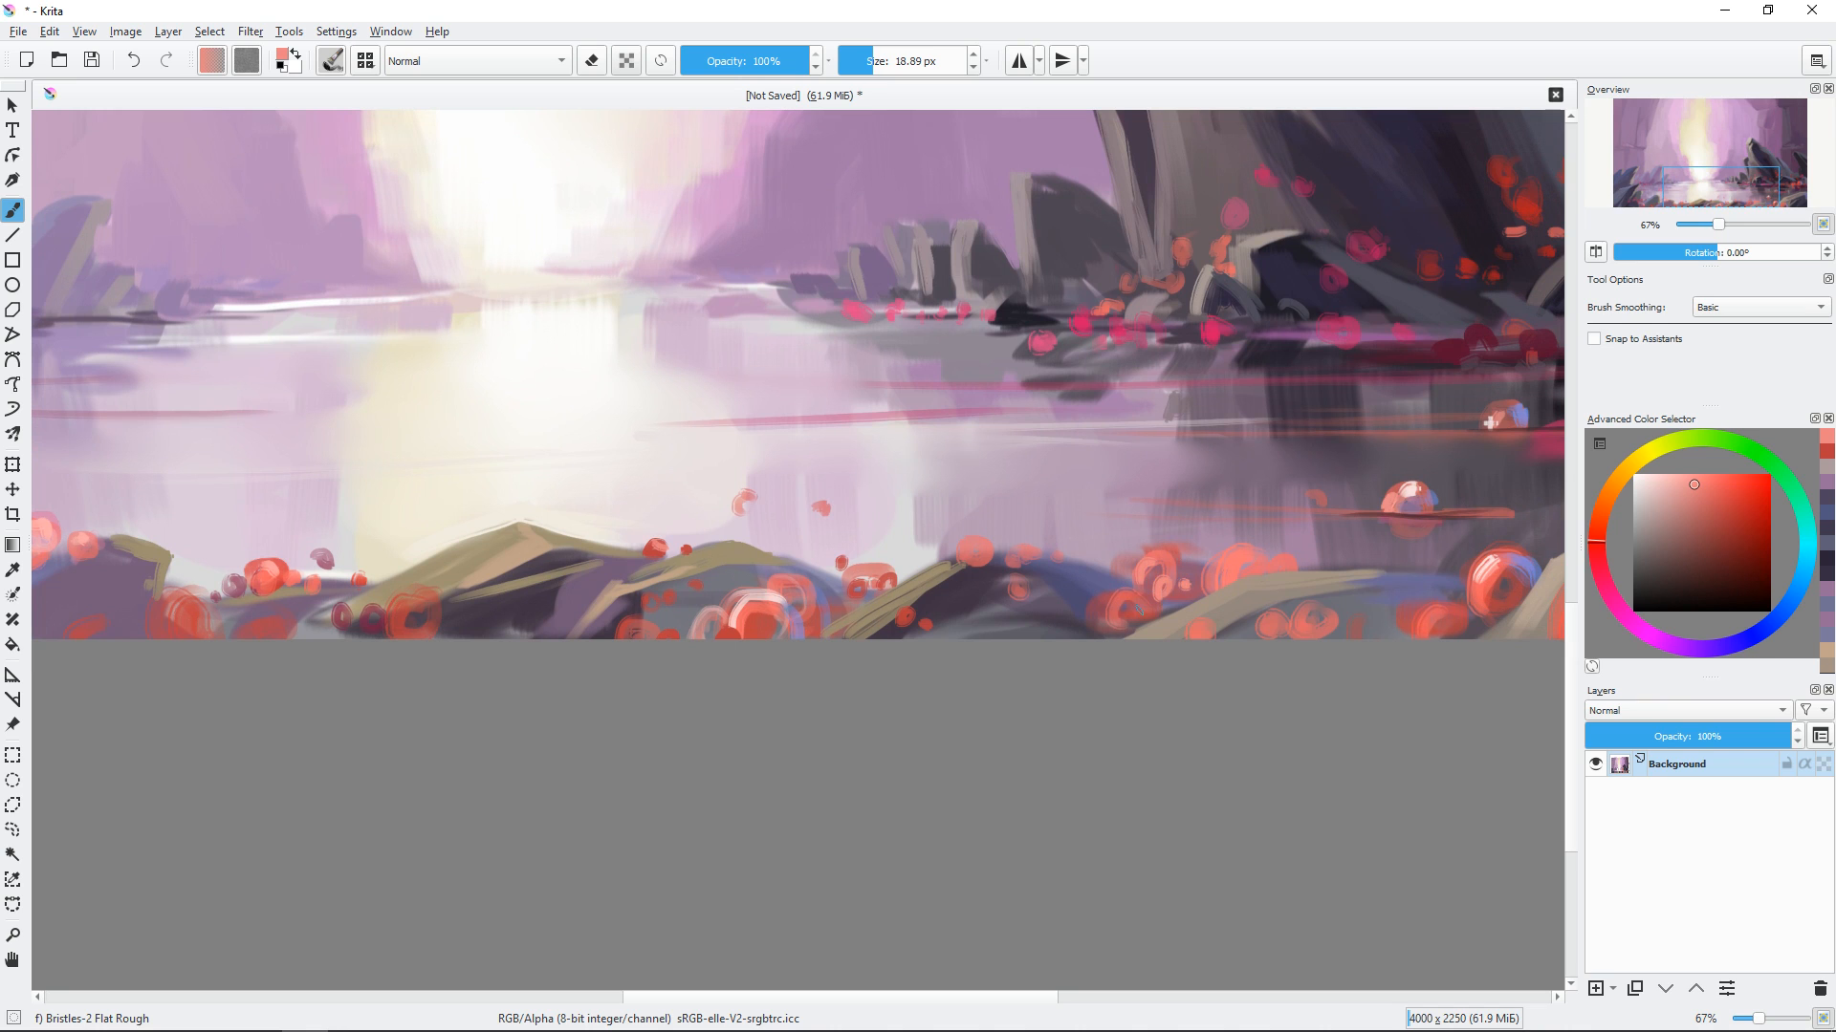
click(1681, 474)
drag(1138, 609, 1159, 615)
drag(1178, 594, 1215, 578)
drag(1119, 687, 908, 742)
mouse_move(1207, 685)
mouse_down()
mouse_move(1162, 693)
mouse_move(1109, 669)
mouse_up()
Add pale orange accents to the foreground flowers and small pale dabs above the water's near edge.
click(1707, 474)
click(1602, 507)
drag(1323, 620, 1352, 600)
mouse_move(1216, 598)
mouse_down()
mouse_move(1204, 628)
mouse_move(831, 708)
mouse_up()
click(1678, 475)
drag(1021, 534, 1036, 526)
drag(968, 536, 986, 530)
drag(956, 536, 963, 532)
drag(998, 529, 916, 537)
mouse_move(293, 692)
mouse_down()
mouse_move(702, 581)
mouse_move(1196, 515)
mouse_up()
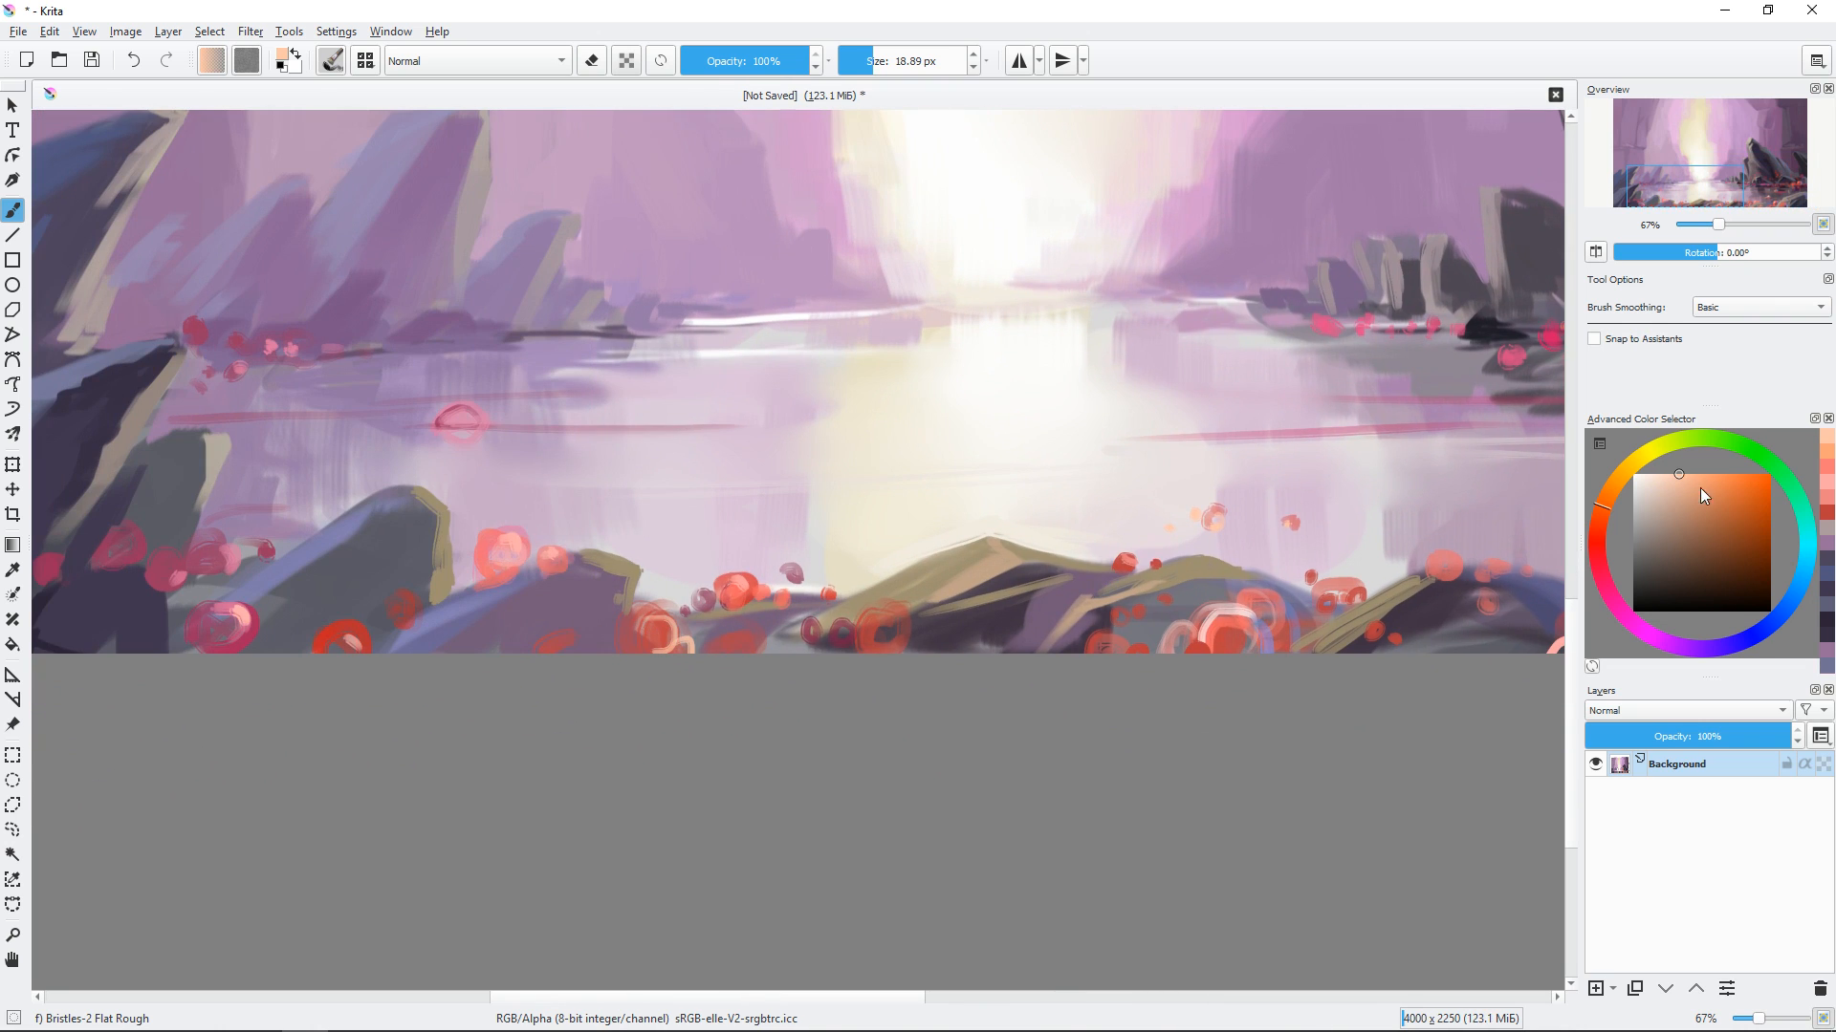
Dab saturated orange-red flowers along the left foreground rocks and add pale pink highlights to the foreground flowers.
click(1712, 487)
click(1743, 490)
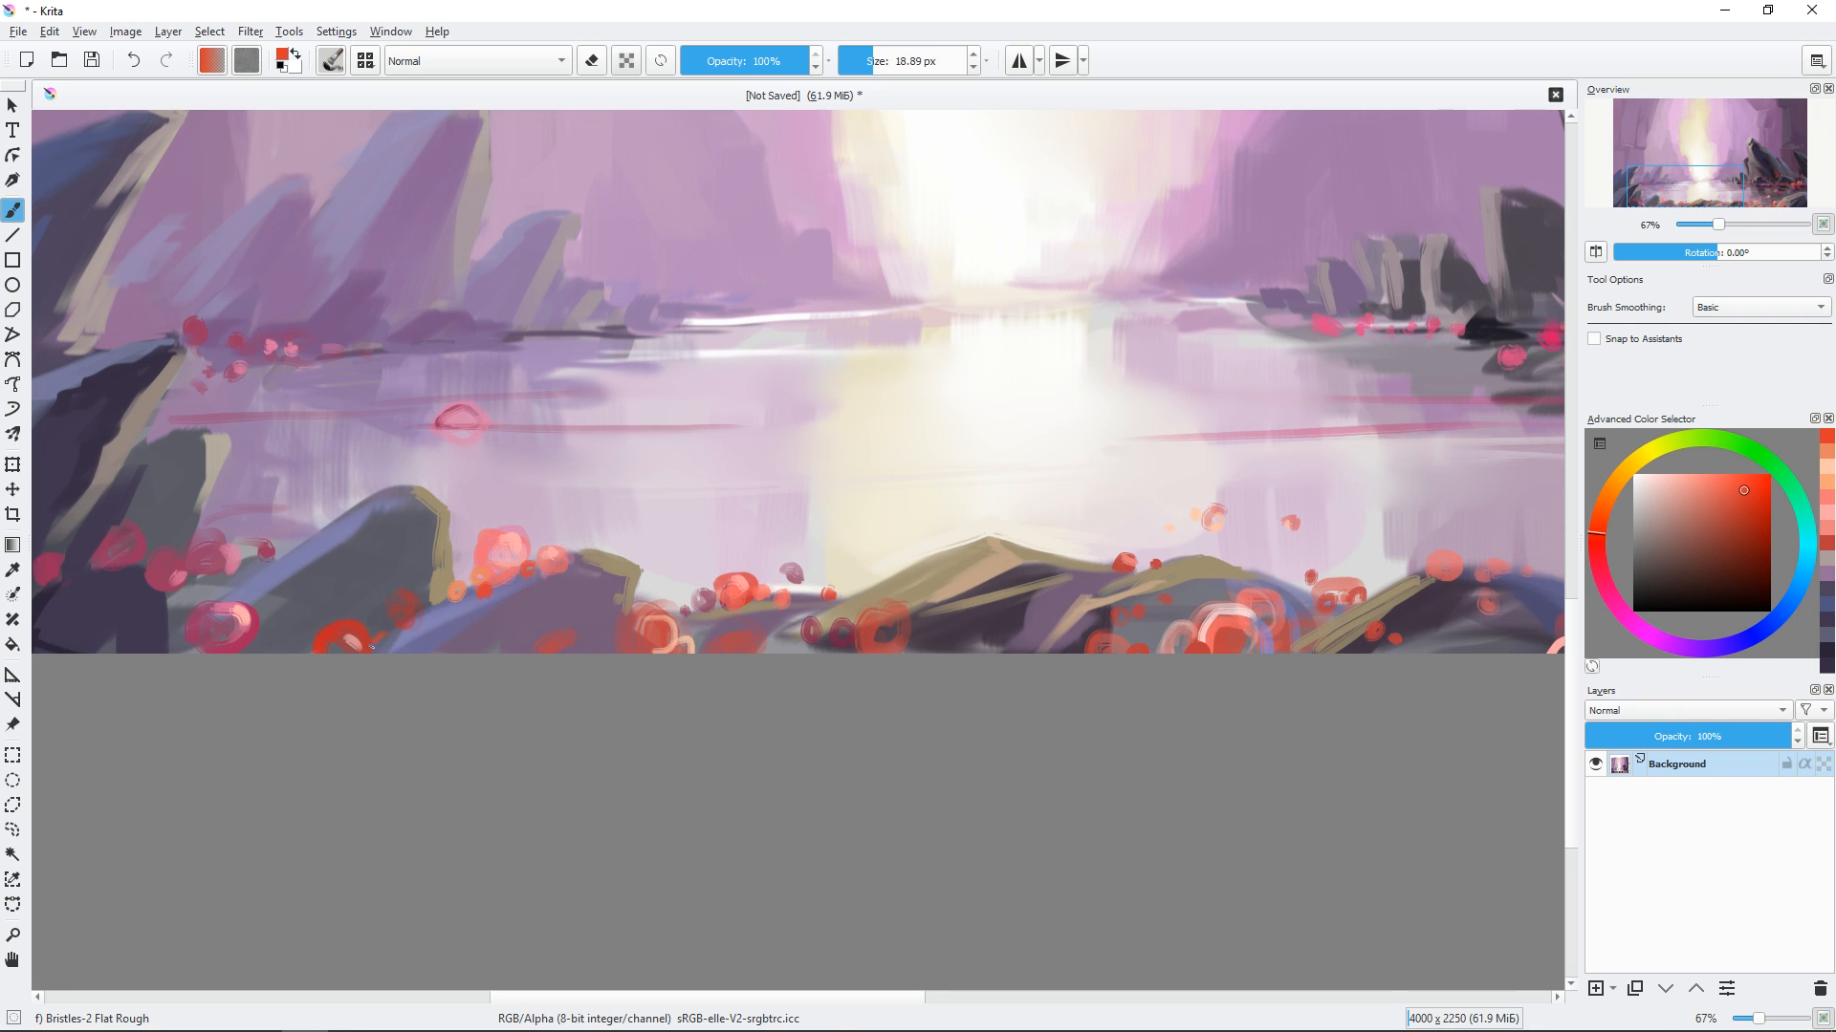
mouse_move(106, 591)
mouse_down()
mouse_move(441, 593)
mouse_move(498, 647)
mouse_move(438, 690)
mouse_up()
click(1653, 474)
drag(983, 719, 996, 725)
mouse_move(1006, 689)
mouse_down()
mouse_move(791, 672)
mouse_move(788, 696)
mouse_up()
key(ctrl+minus)
key(ctrl+minus)
drag(1068, 475, 847, 701)
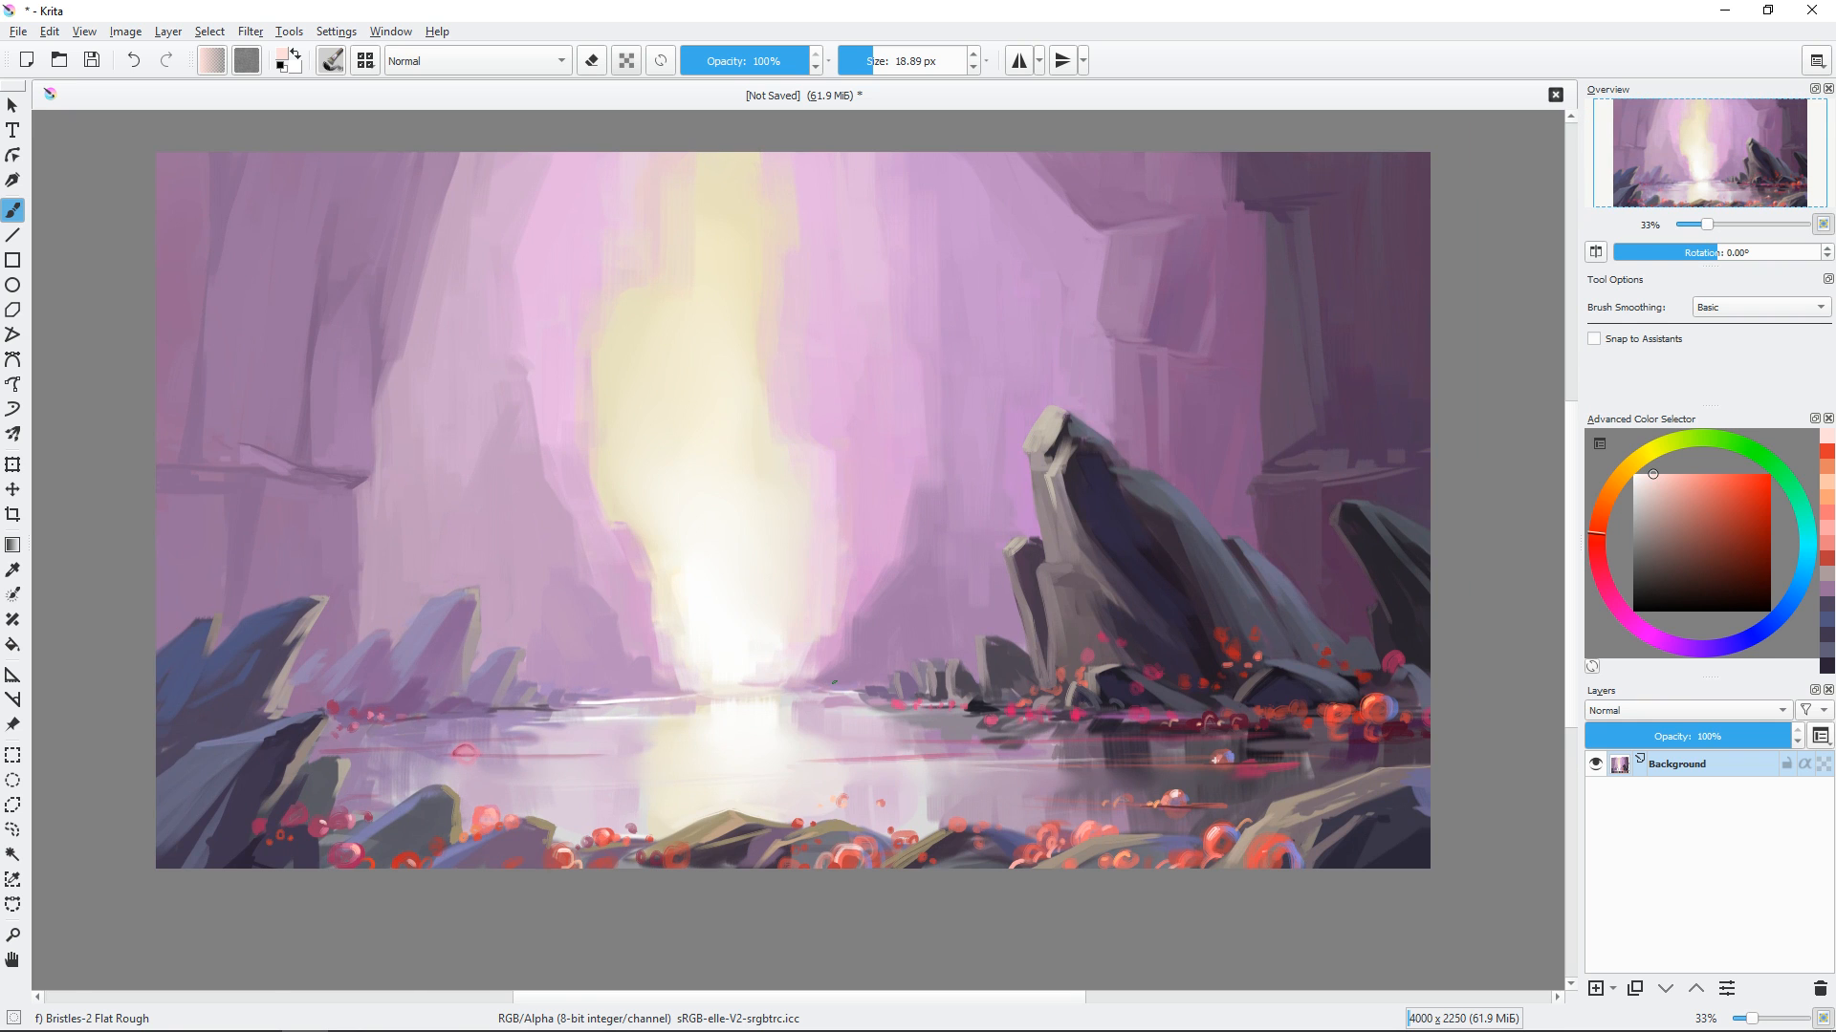
Touch up the large right rock's base with sampled grey-violet and add small crimson flowers at about 18 px.
key(ctrl+plus)
key(ctrl+plus)
mouse_move(1366, 877)
mouse_down()
mouse_move(1036, 586)
mouse_move(974, 595)
mouse_up()
drag(965, 621, 918, 684)
ctrl+click(941, 633)
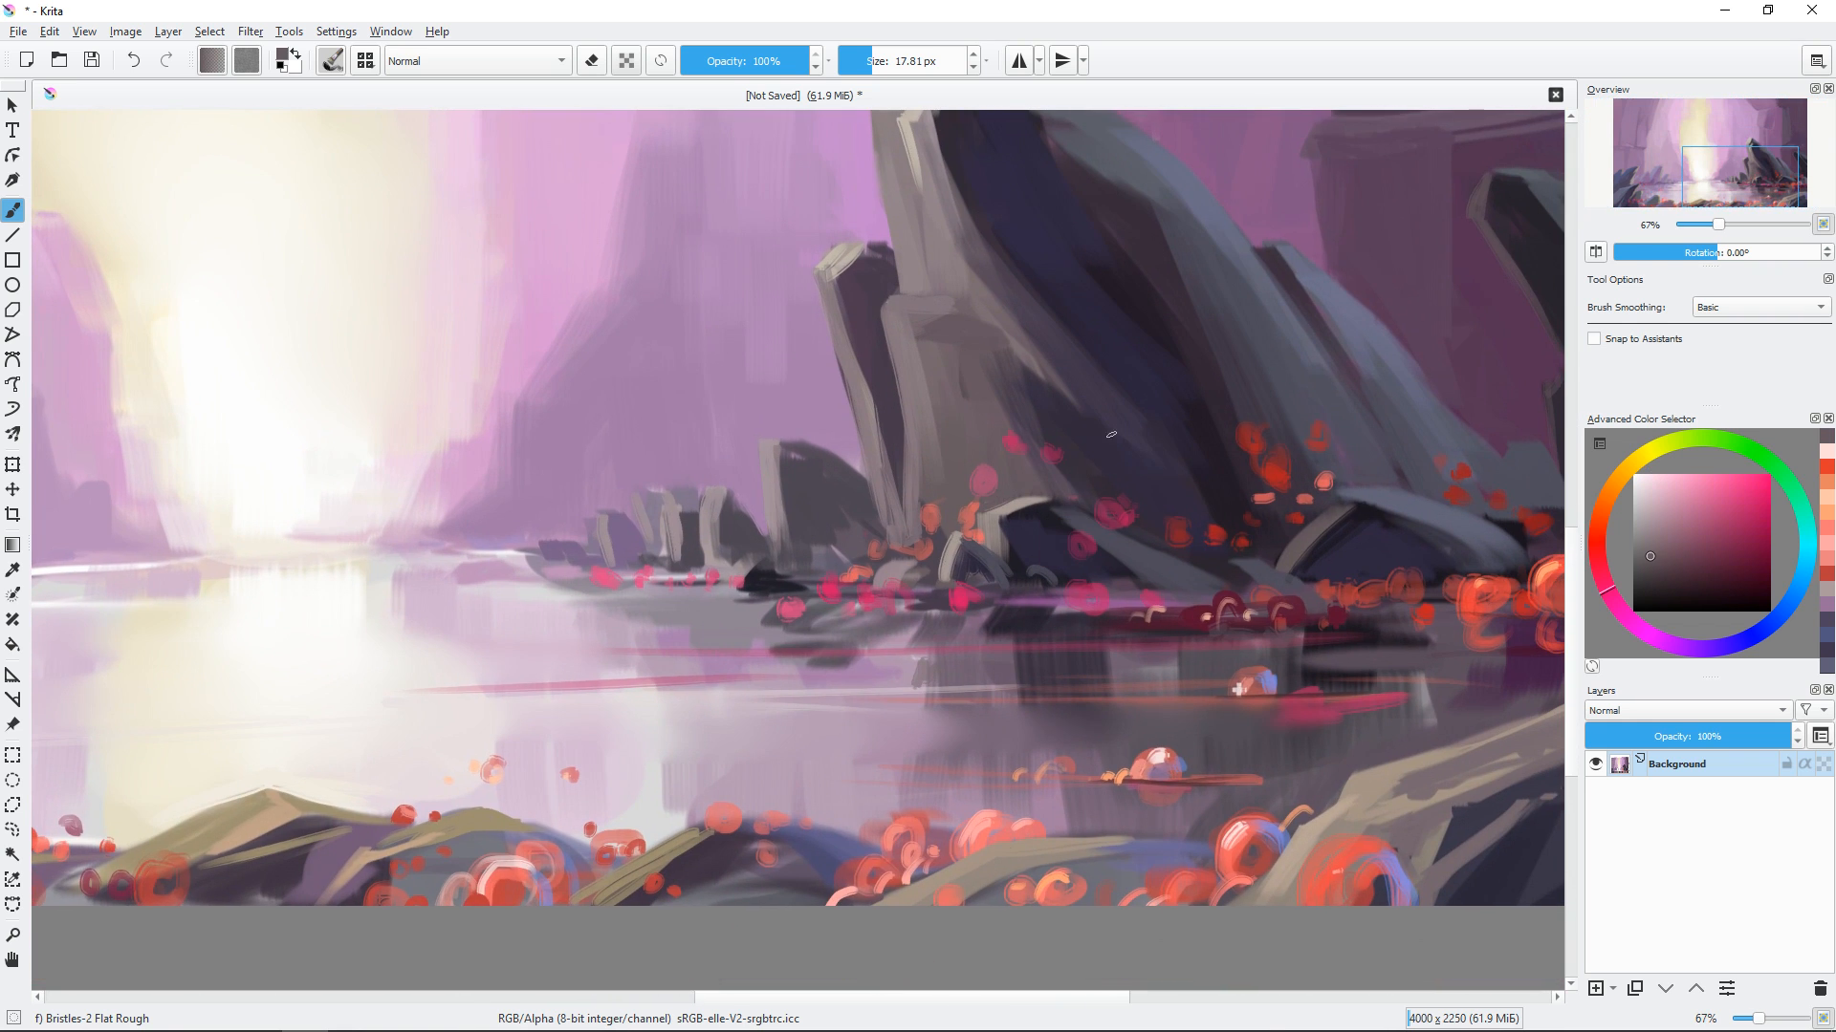
ctrl+click(1000, 508)
drag(1113, 324, 1058, 416)
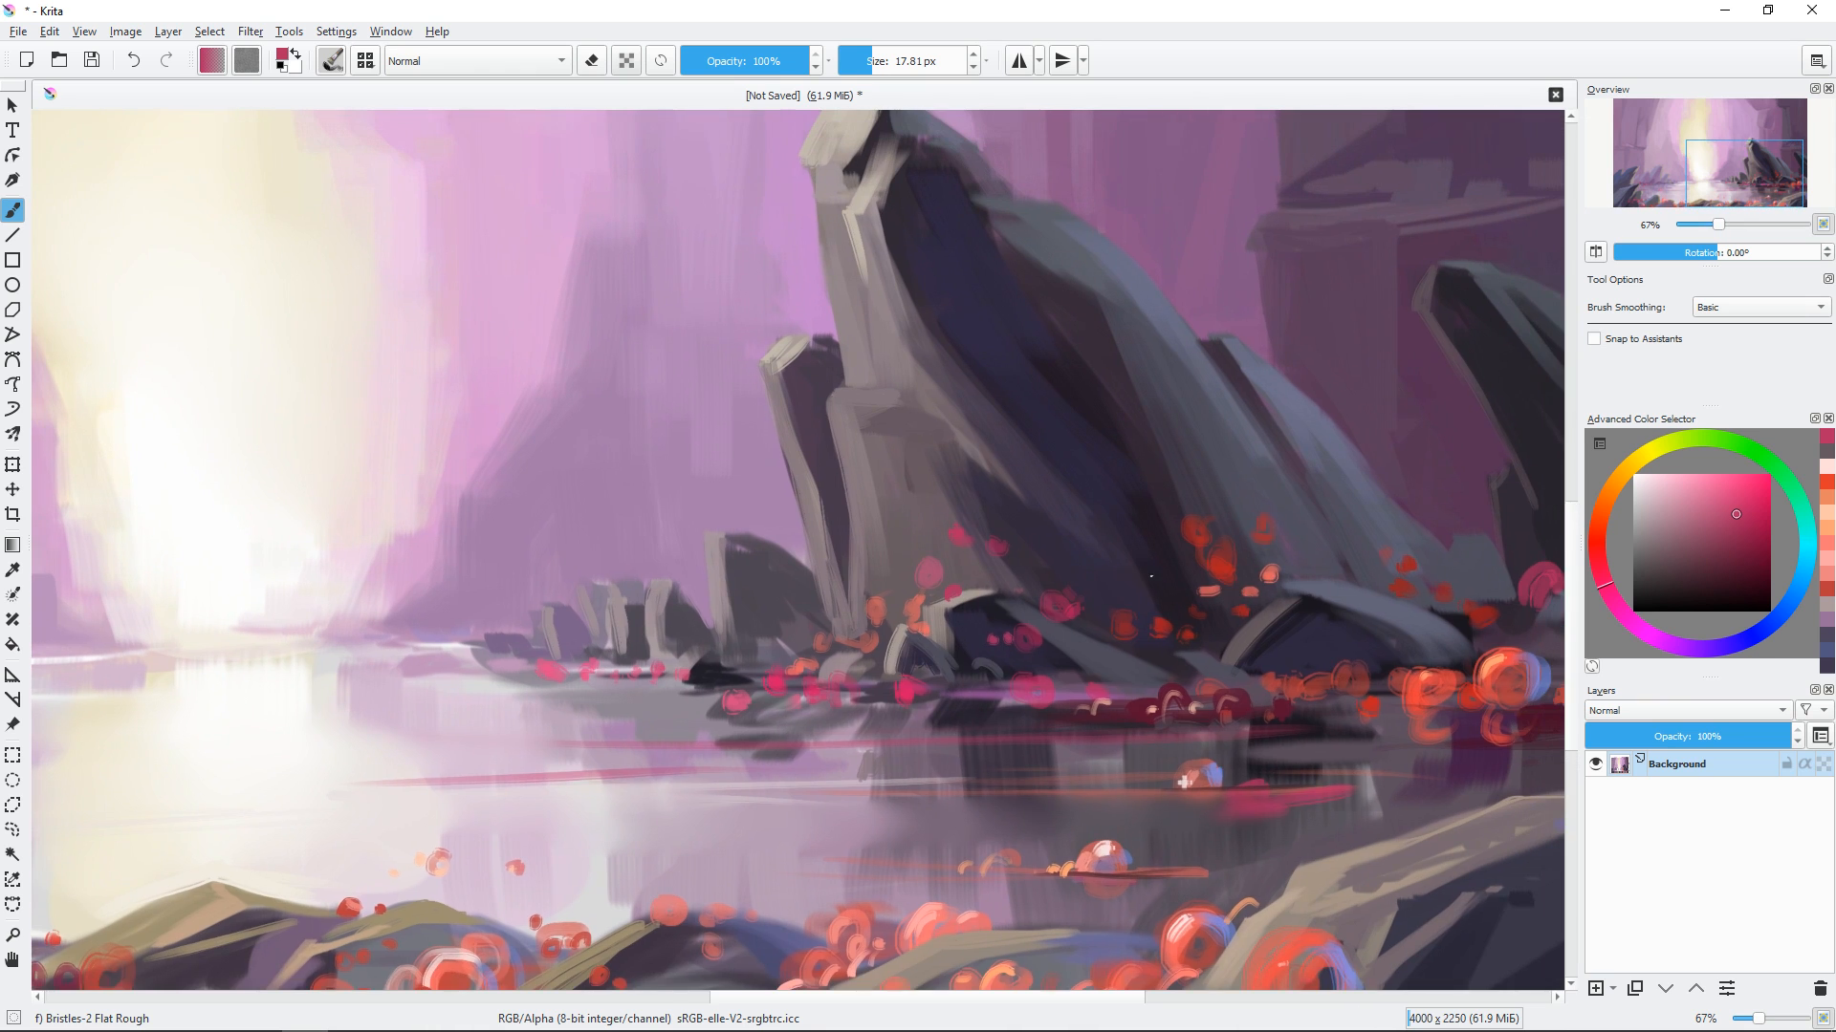
drag(1147, 571, 1153, 580)
drag(1099, 516, 1121, 627)
Define the dark crease across the large right rock above its lower front block with sampled dark violet at about 20 px.
ctrl+click(908, 478)
drag(870, 501, 980, 489)
ctrl+click(968, 467)
ctrl+click(1015, 468)
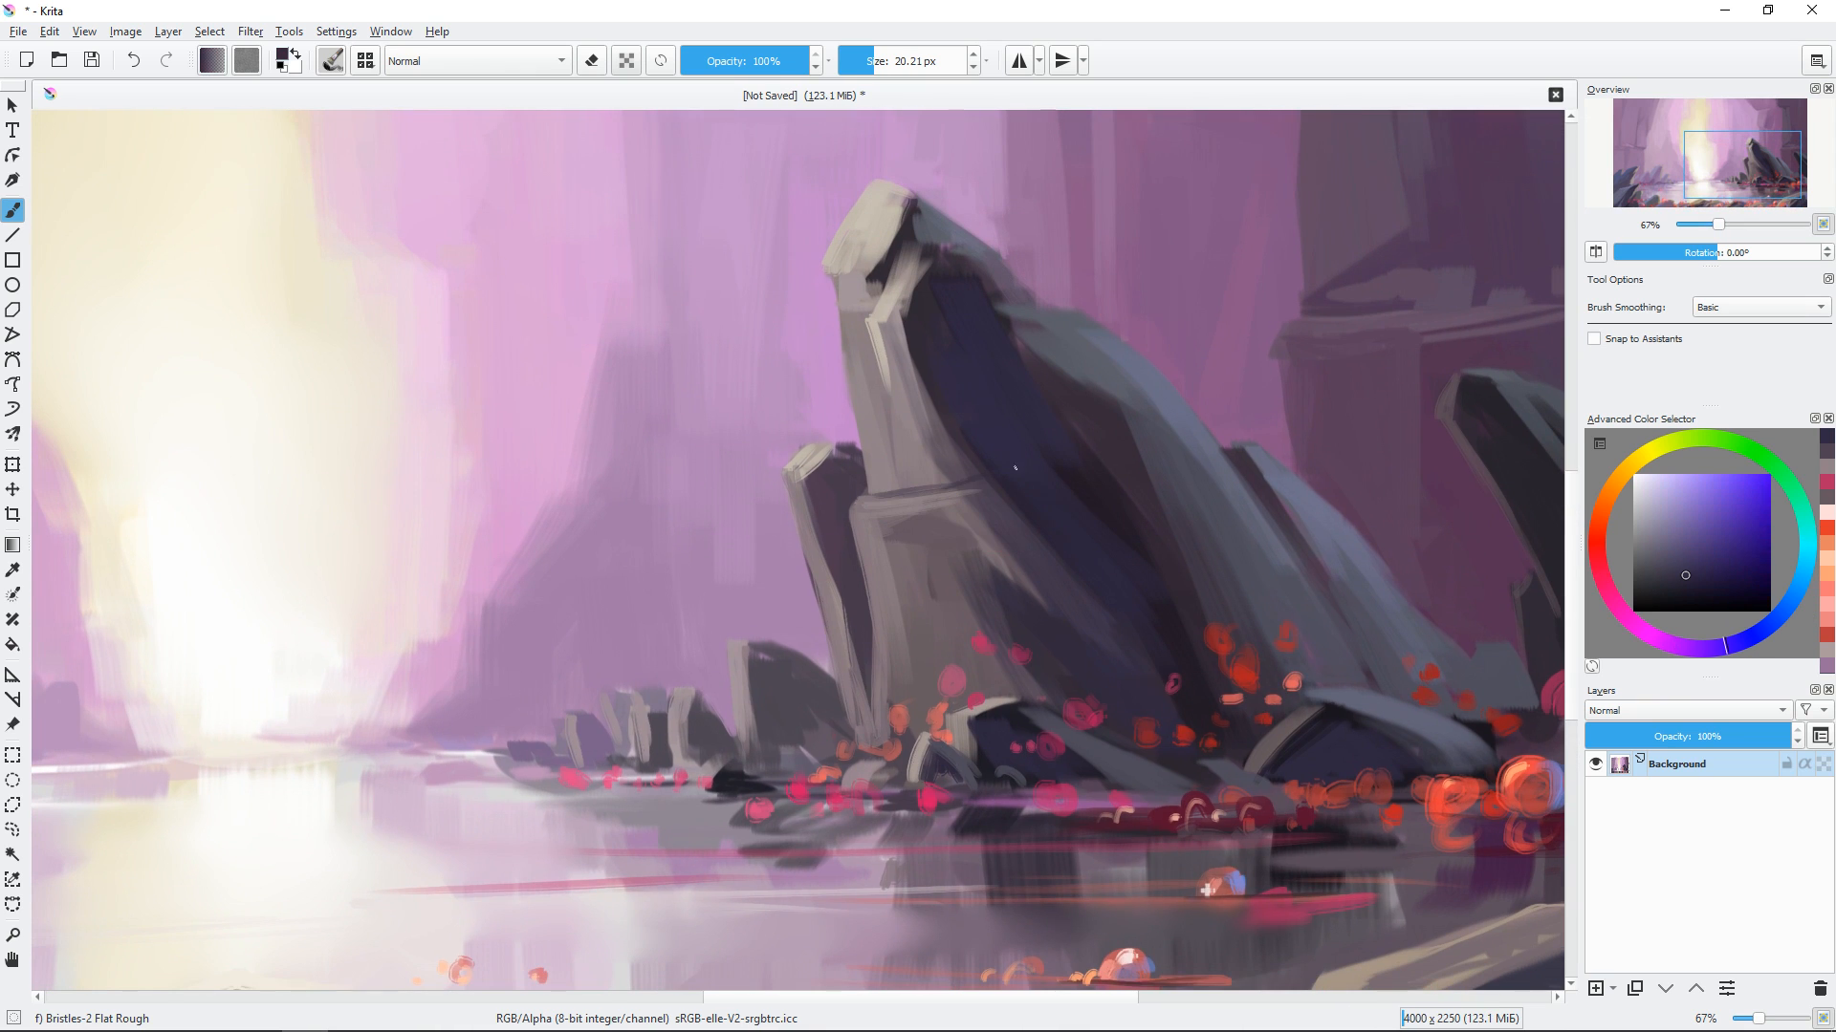
drag(1340, 567, 1196, 606)
ctrl+click(942, 538)
drag(822, 523, 850, 539)
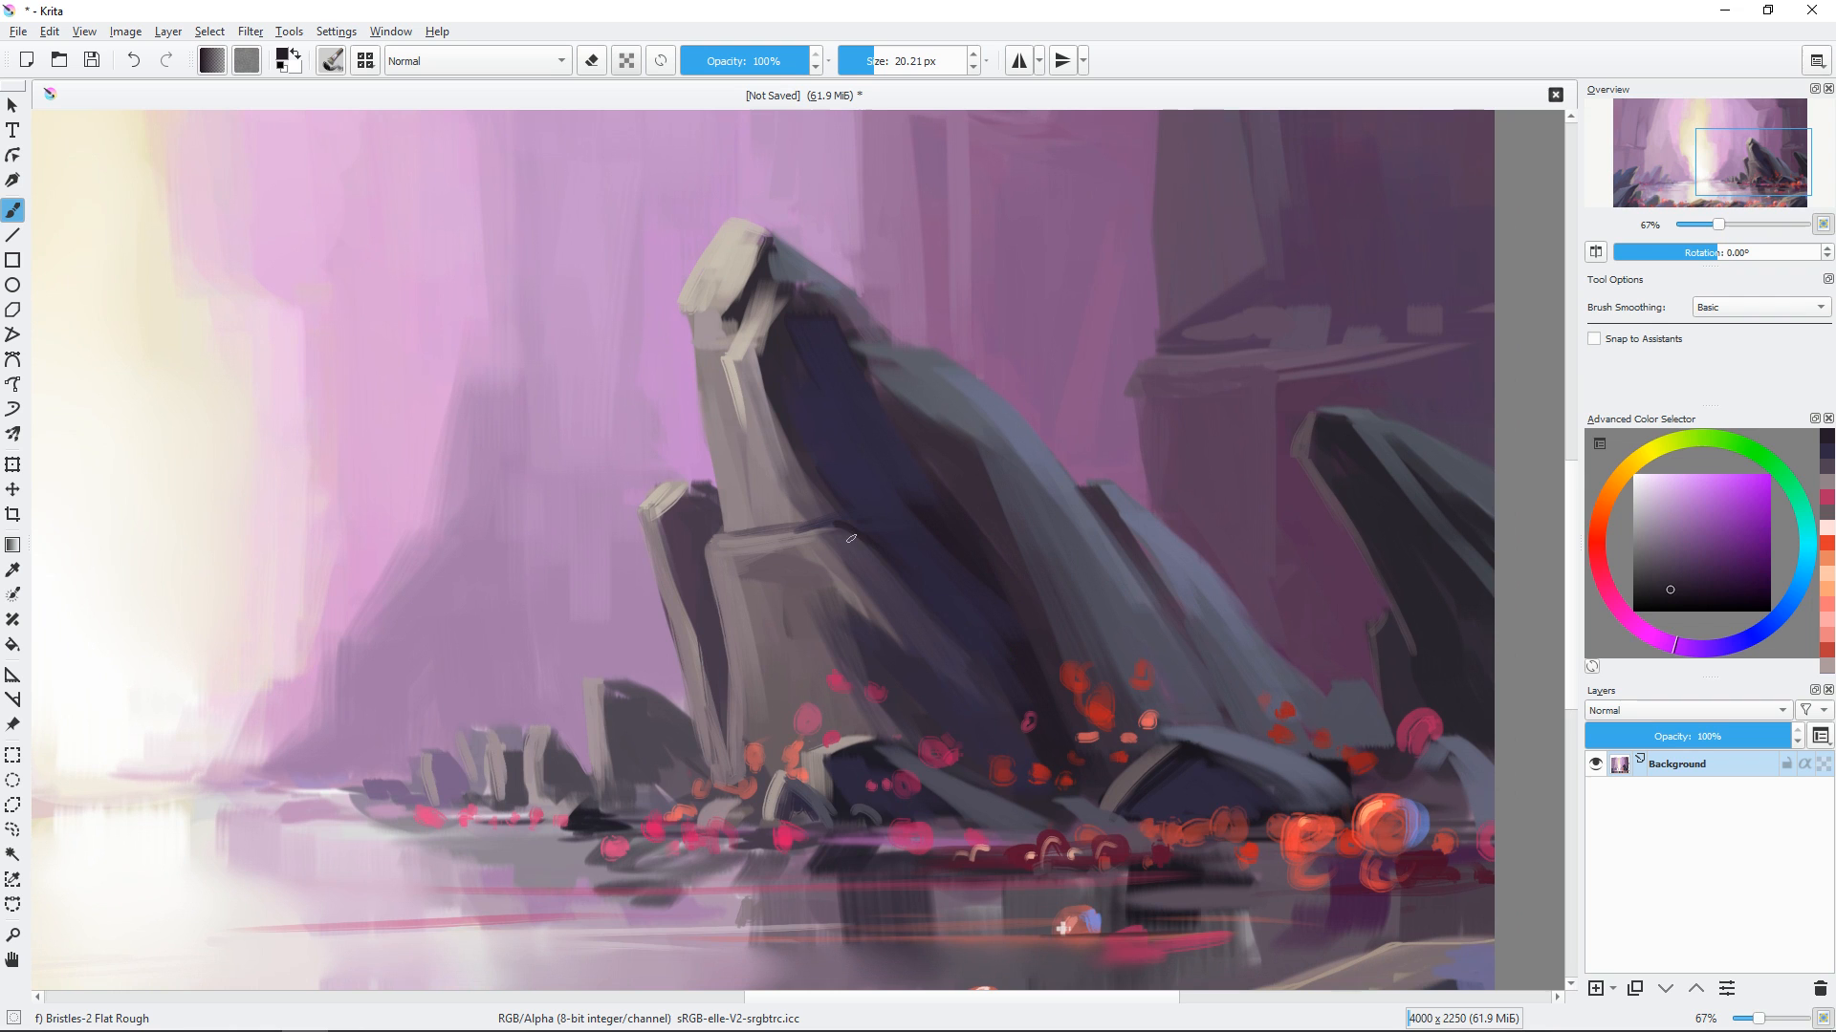
Rework the large rock's lower front block with sampled grey-browns and a dark crack along its lit edge.
ctrl+click(723, 618)
mouse_move(722, 594)
mouse_down()
mouse_move(736, 684)
mouse_move(771, 693)
mouse_move(737, 637)
mouse_move(798, 742)
mouse_up()
ctrl+click(742, 660)
ctrl+click(745, 642)
ctrl+click(724, 621)
drag(1113, 521, 1032, 637)
ctrl+click(655, 618)
drag(623, 677, 637, 648)
ctrl+click(658, 728)
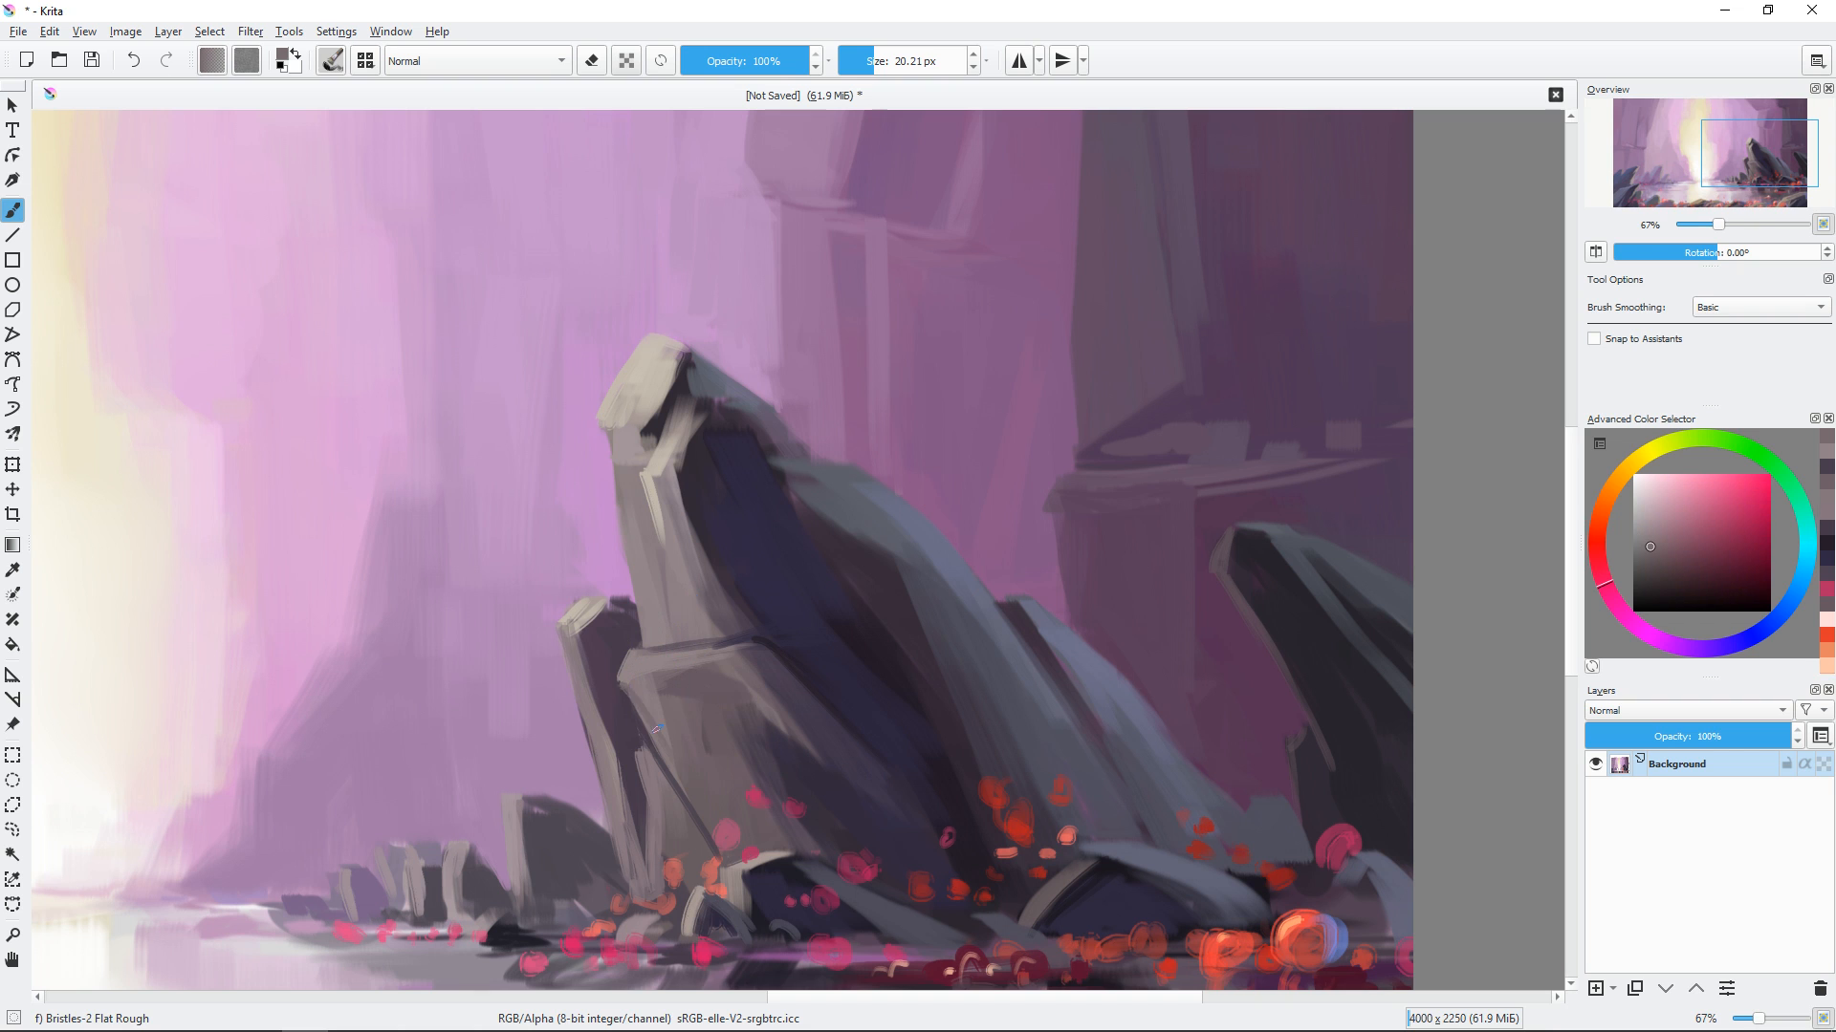
Blend the shaded side of the large rock's lower front block with sampled dark violet, setting the brush to about 31 px.
mouse_move(795, 580)
mouse_down()
mouse_move(847, 534)
mouse_move(899, 534)
mouse_up()
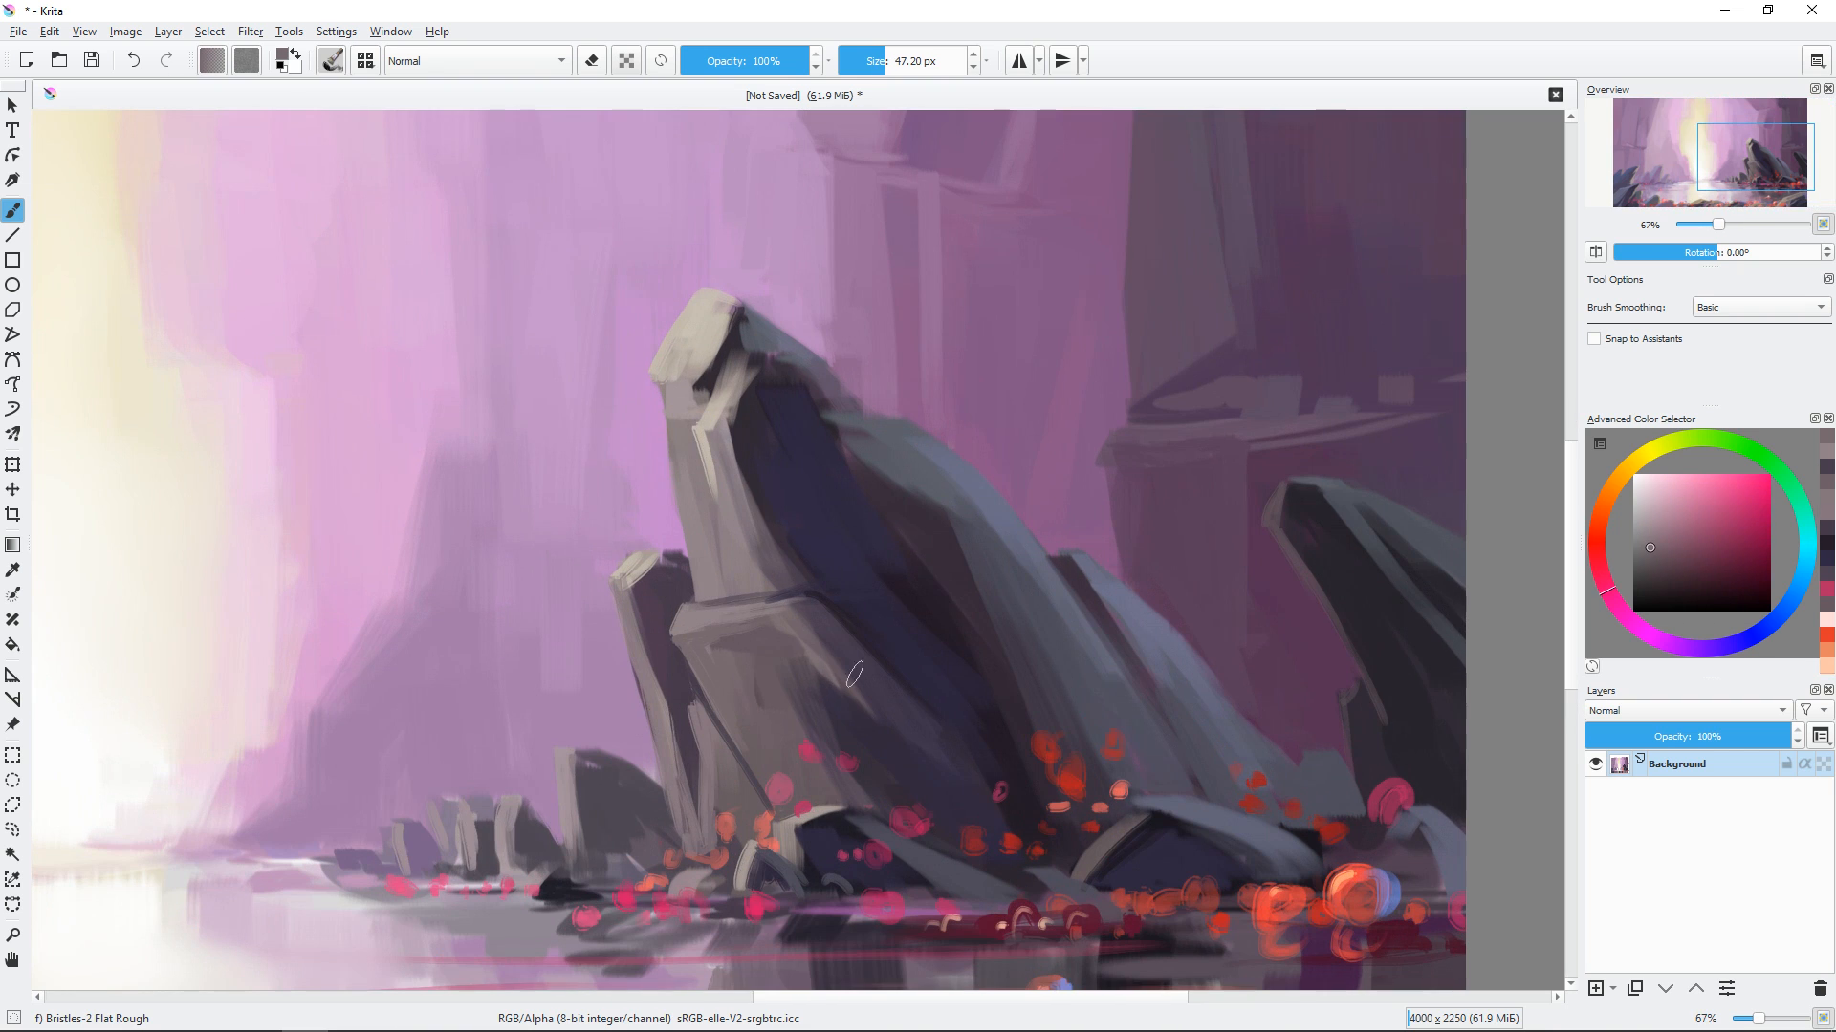
ctrl+click(872, 703)
drag(791, 628, 918, 755)
mouse_move(857, 643)
shift+mouse_down()
mouse_move(828, 643)
mouse_move(883, 717)
shift+mouse_up()
ctrl+click(840, 706)
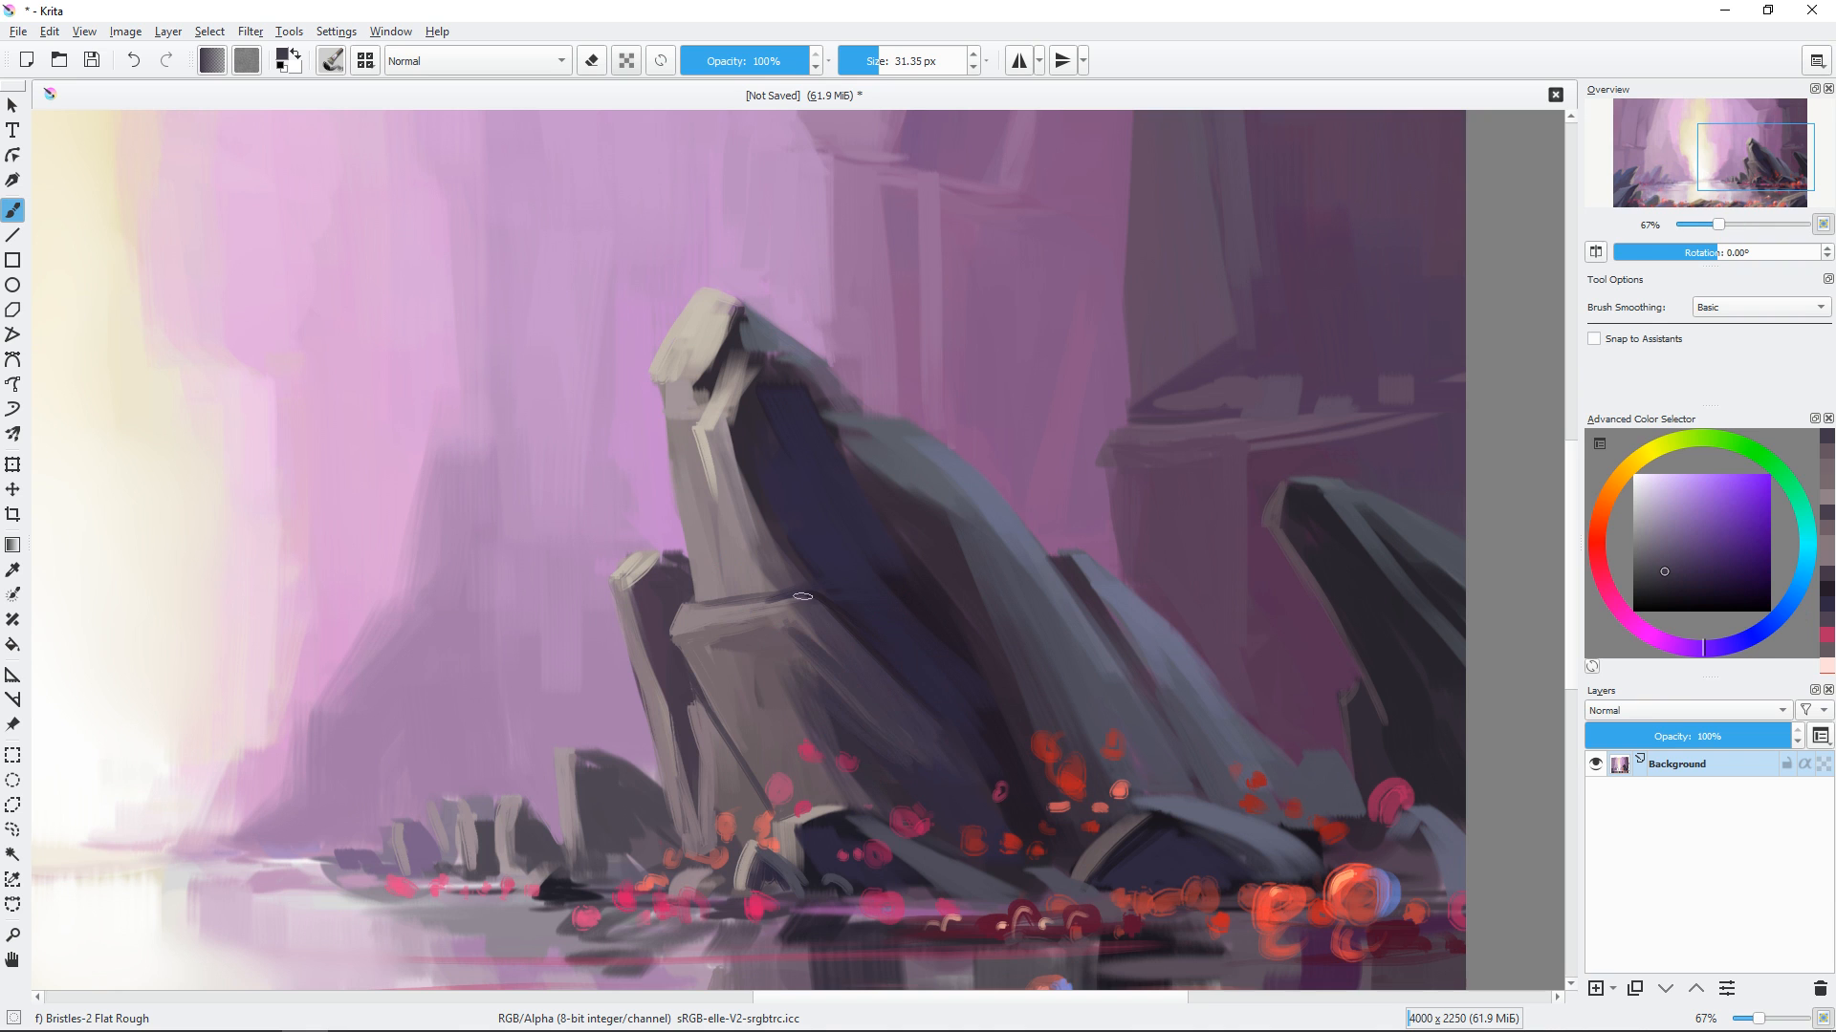
Add diagonal texture strokes to the front block of the large right rock with sampled tones at about 31 px.
ctrl+click(790, 642)
mouse_move(801, 643)
mouse_down()
mouse_move(874, 749)
mouse_move(823, 702)
mouse_up()
right_click(974, 480)
right_click(1001, 450)
right_click(796, 625)
click(819, 758)
ctrl+click(868, 751)
Clean up the background along the large rock's upper ridge with sampled mauve, undoing a stray stroke.
drag(867, 417, 741, 358)
ctrl+click(782, 457)
drag(698, 286, 787, 497)
ctrl+click(786, 449)
drag(755, 442, 786, 485)
key(ctrl+z)
right_click(782, 392)
click(807, 512)
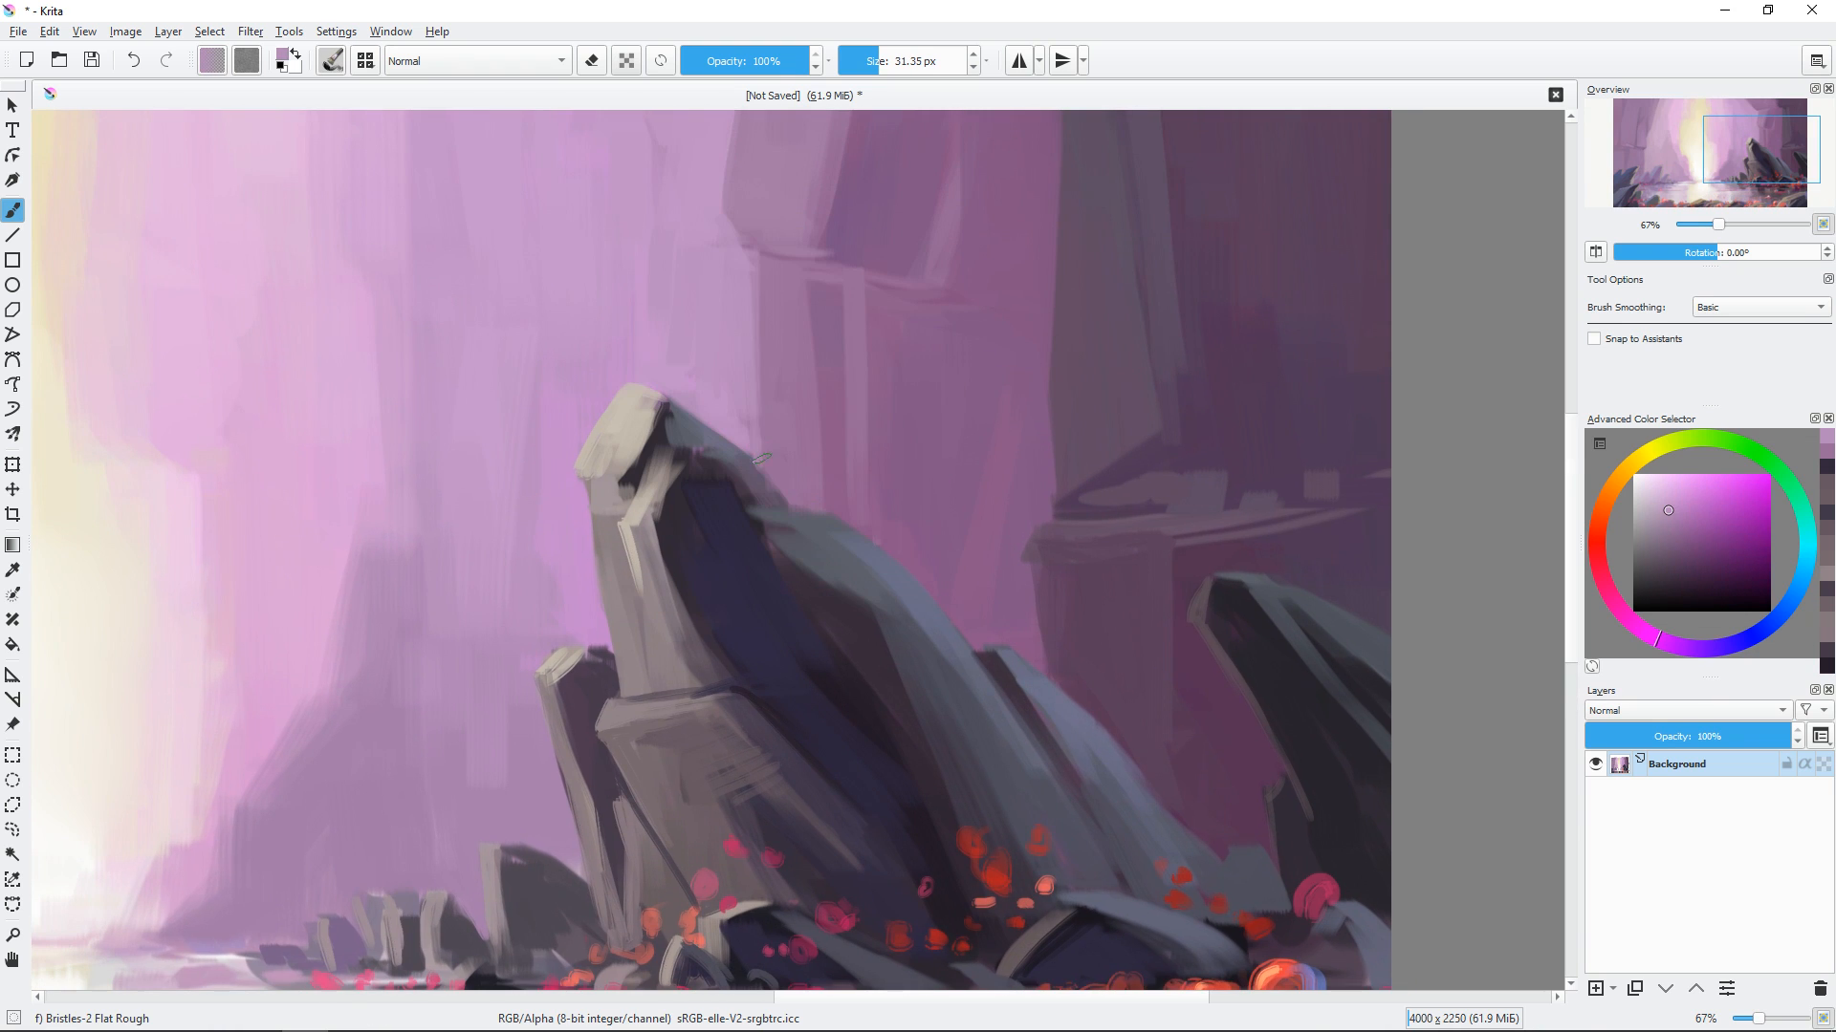
Repaint the large rock's upper right slope with sampled blue-grey at about 31 px.
ctrl+click(906, 579)
drag(885, 553, 942, 612)
mouse_move(1002, 649)
mouse_down()
mouse_move(893, 561)
mouse_move(919, 575)
mouse_up()
key(minus)
key(minus)
drag(797, 684, 1189, 666)
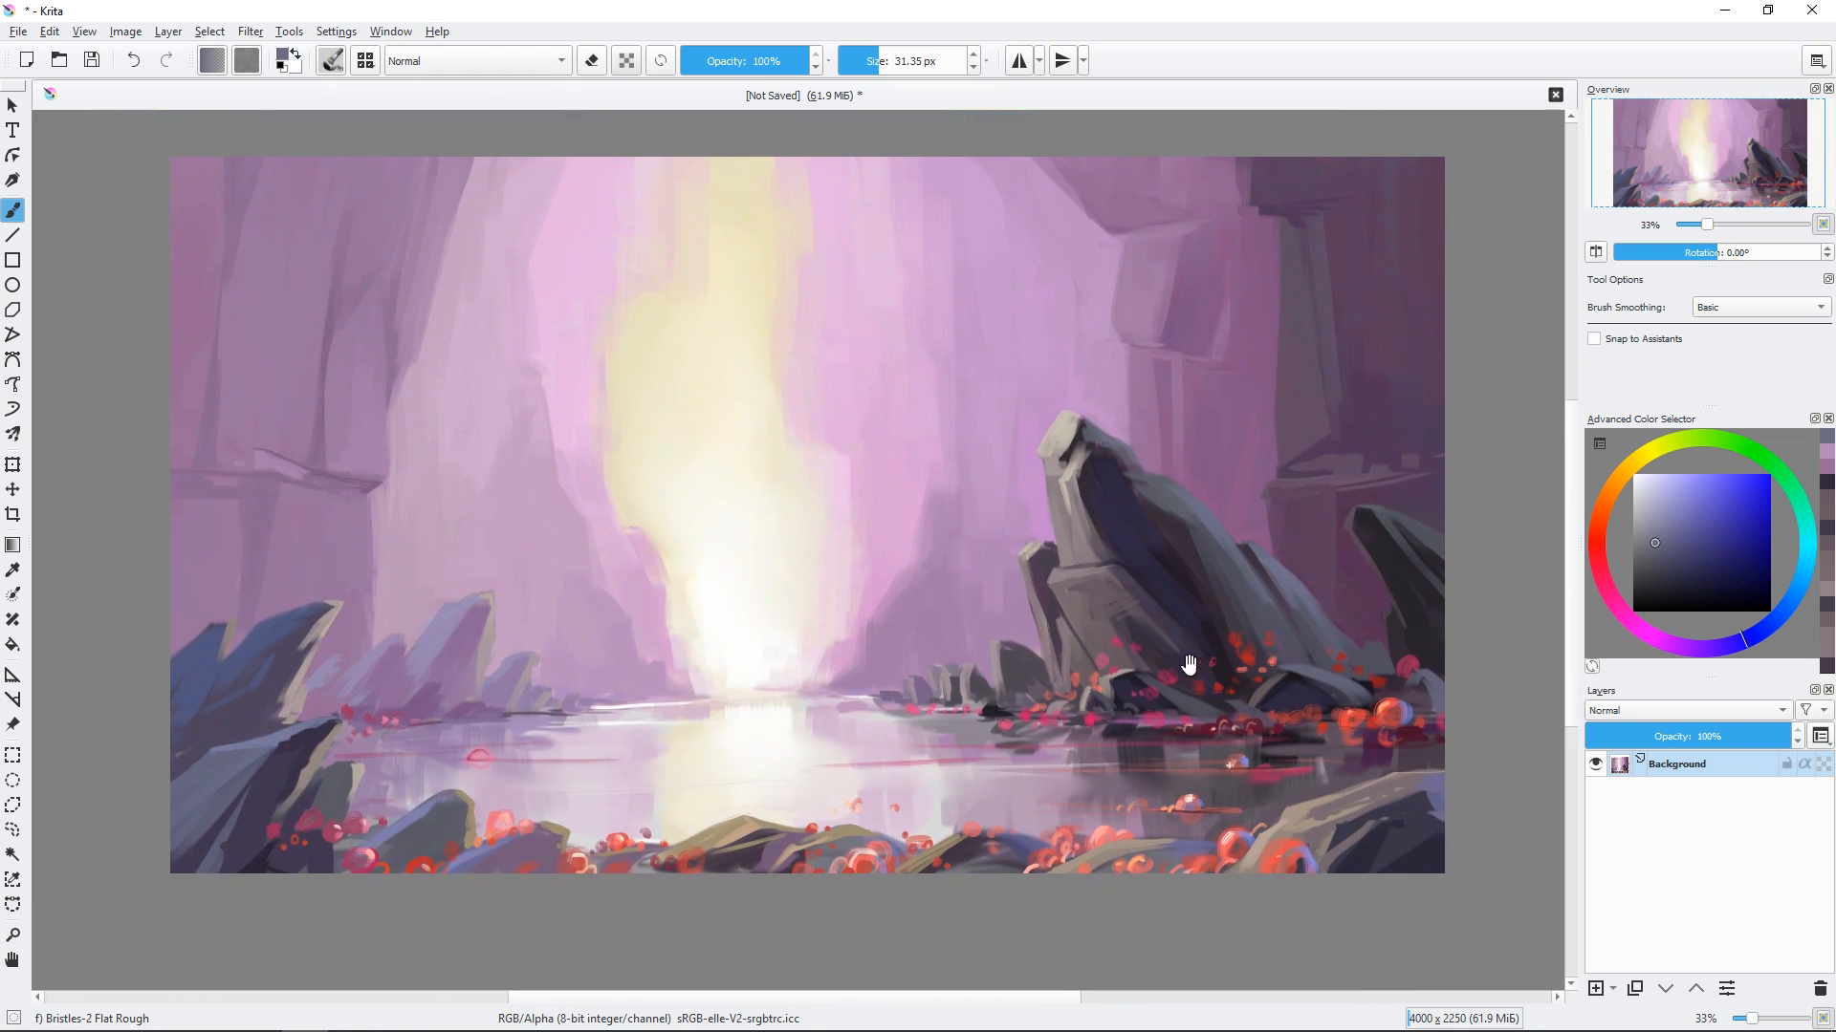
Reshape the distant rock silhouette to the right of the light shaft with sampled mauve and pink at about 31 px.
ctrl+click(908, 629)
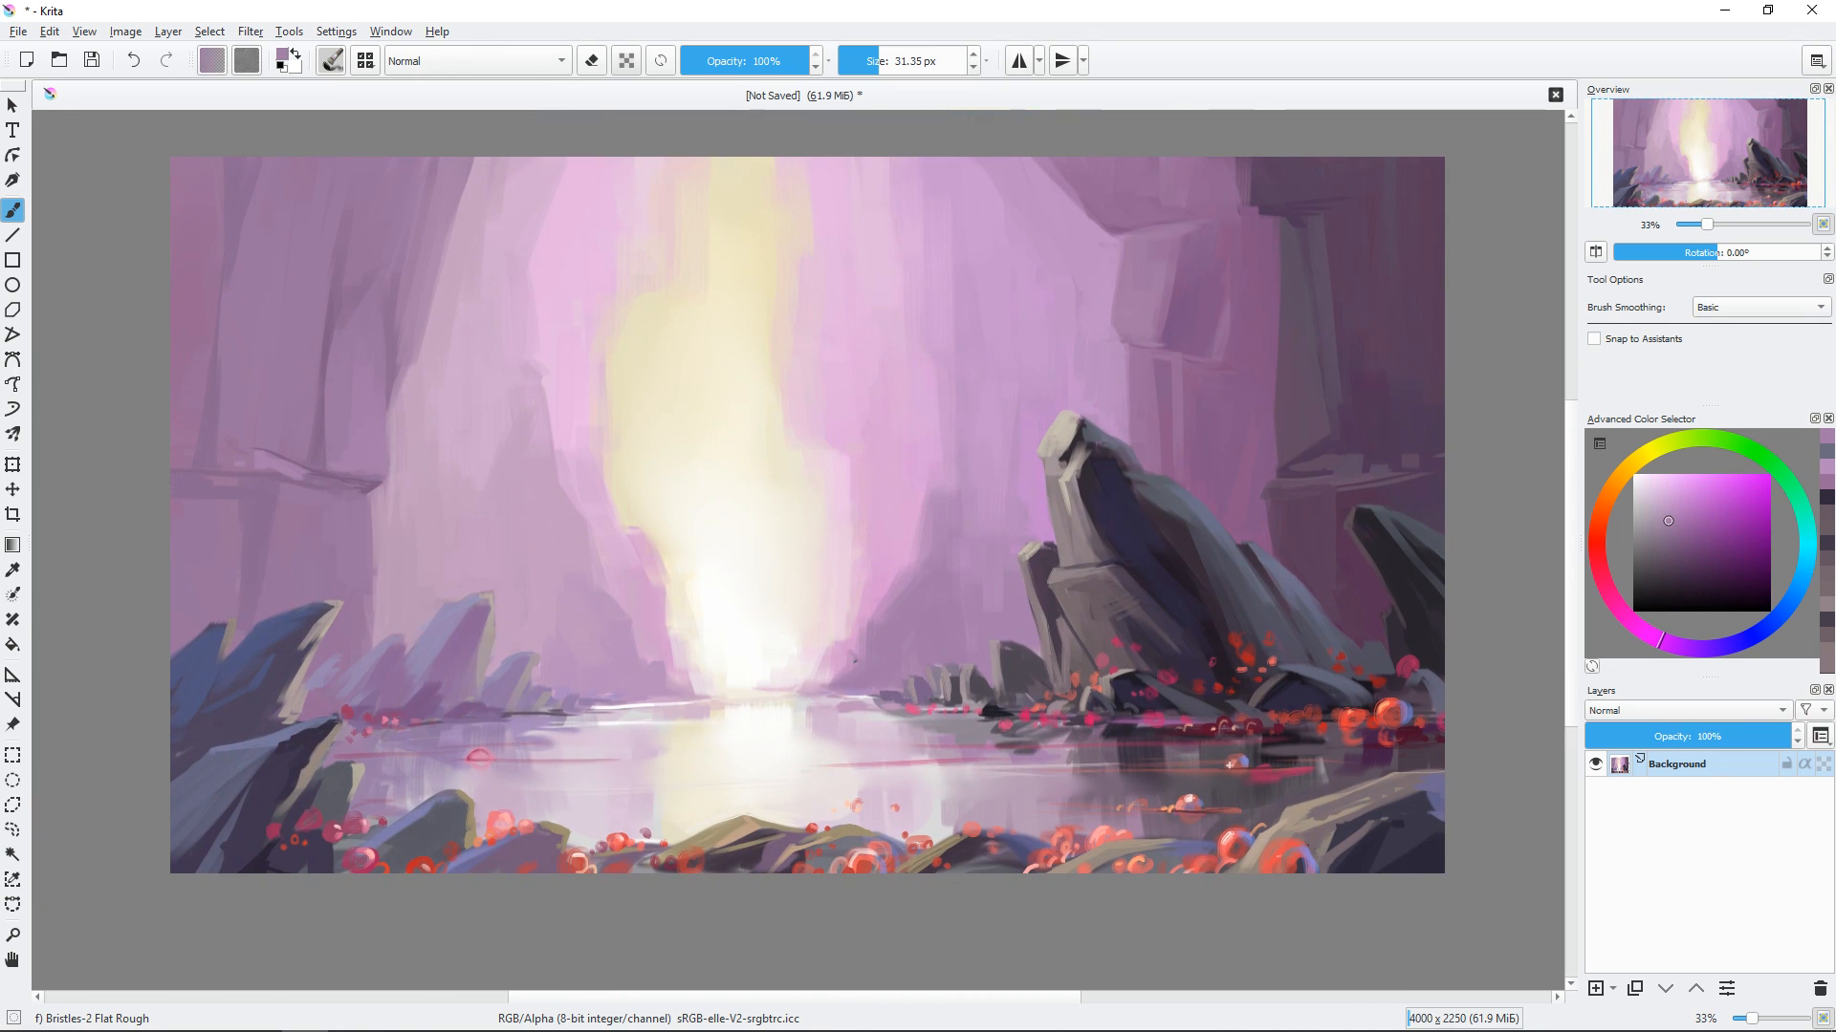
ctrl+click(896, 629)
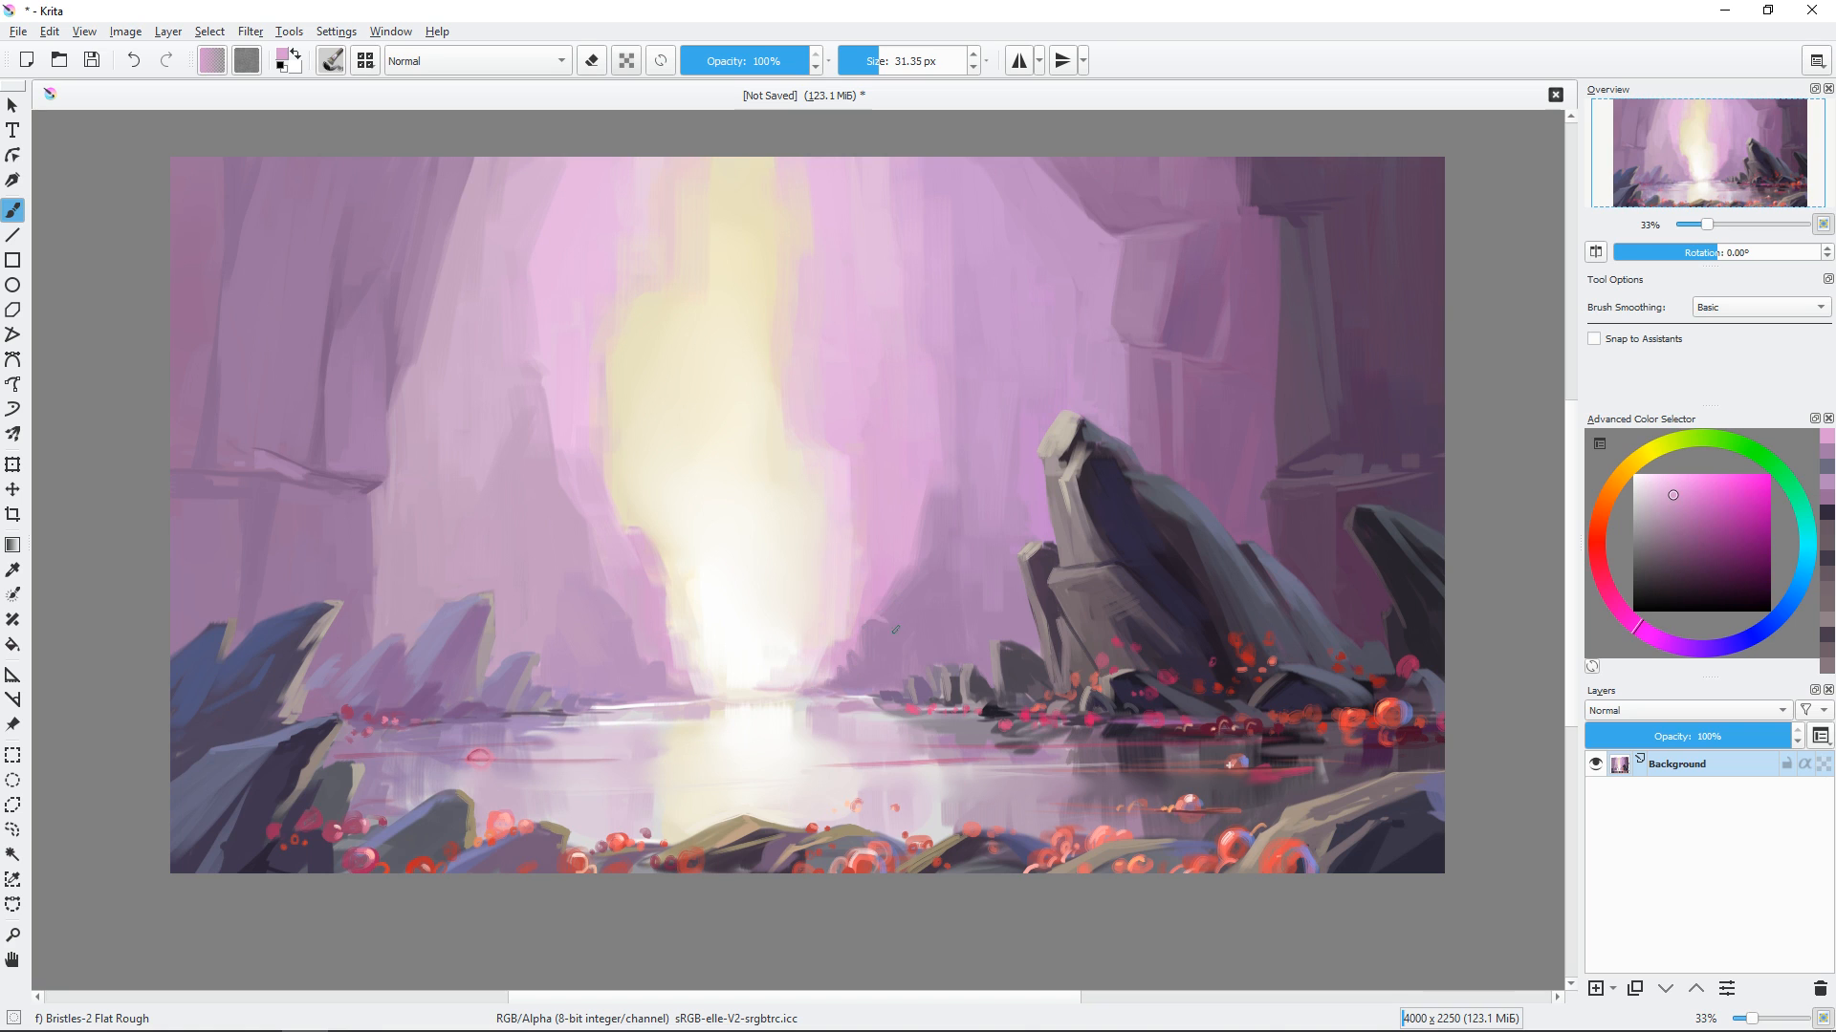
ctrl+click(937, 499)
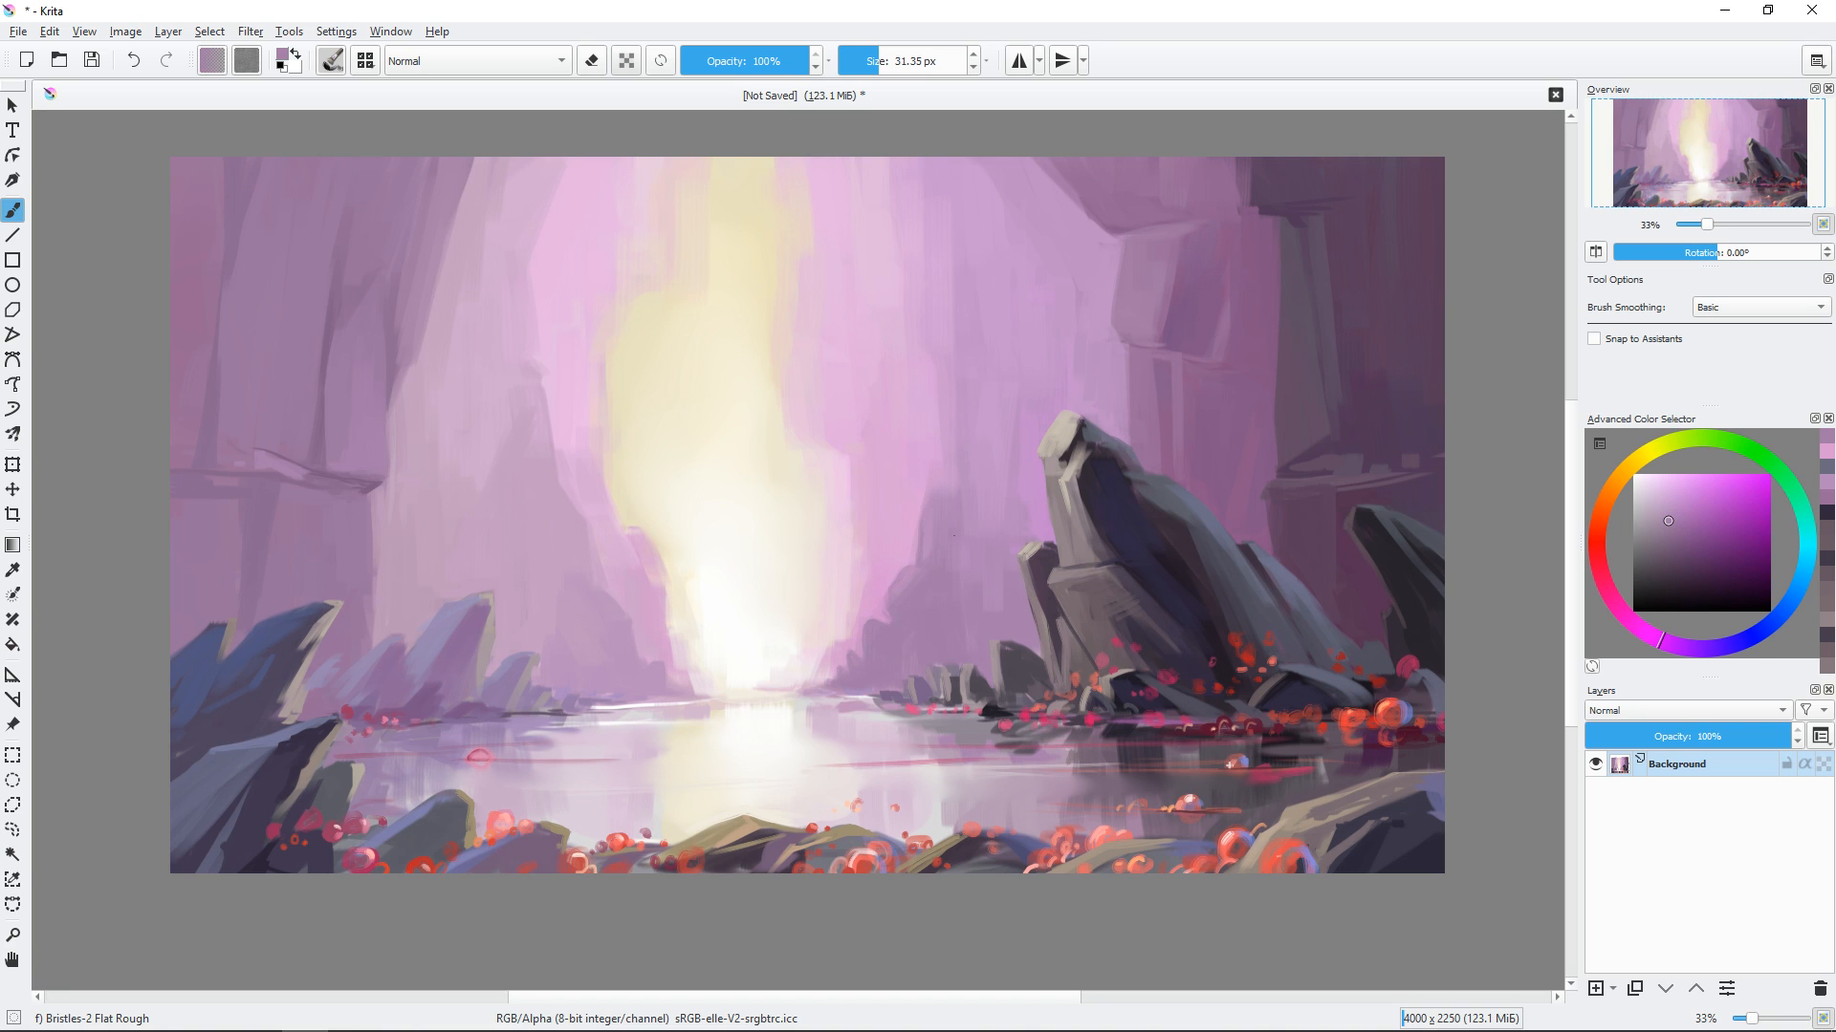
ctrl+click(873, 639)
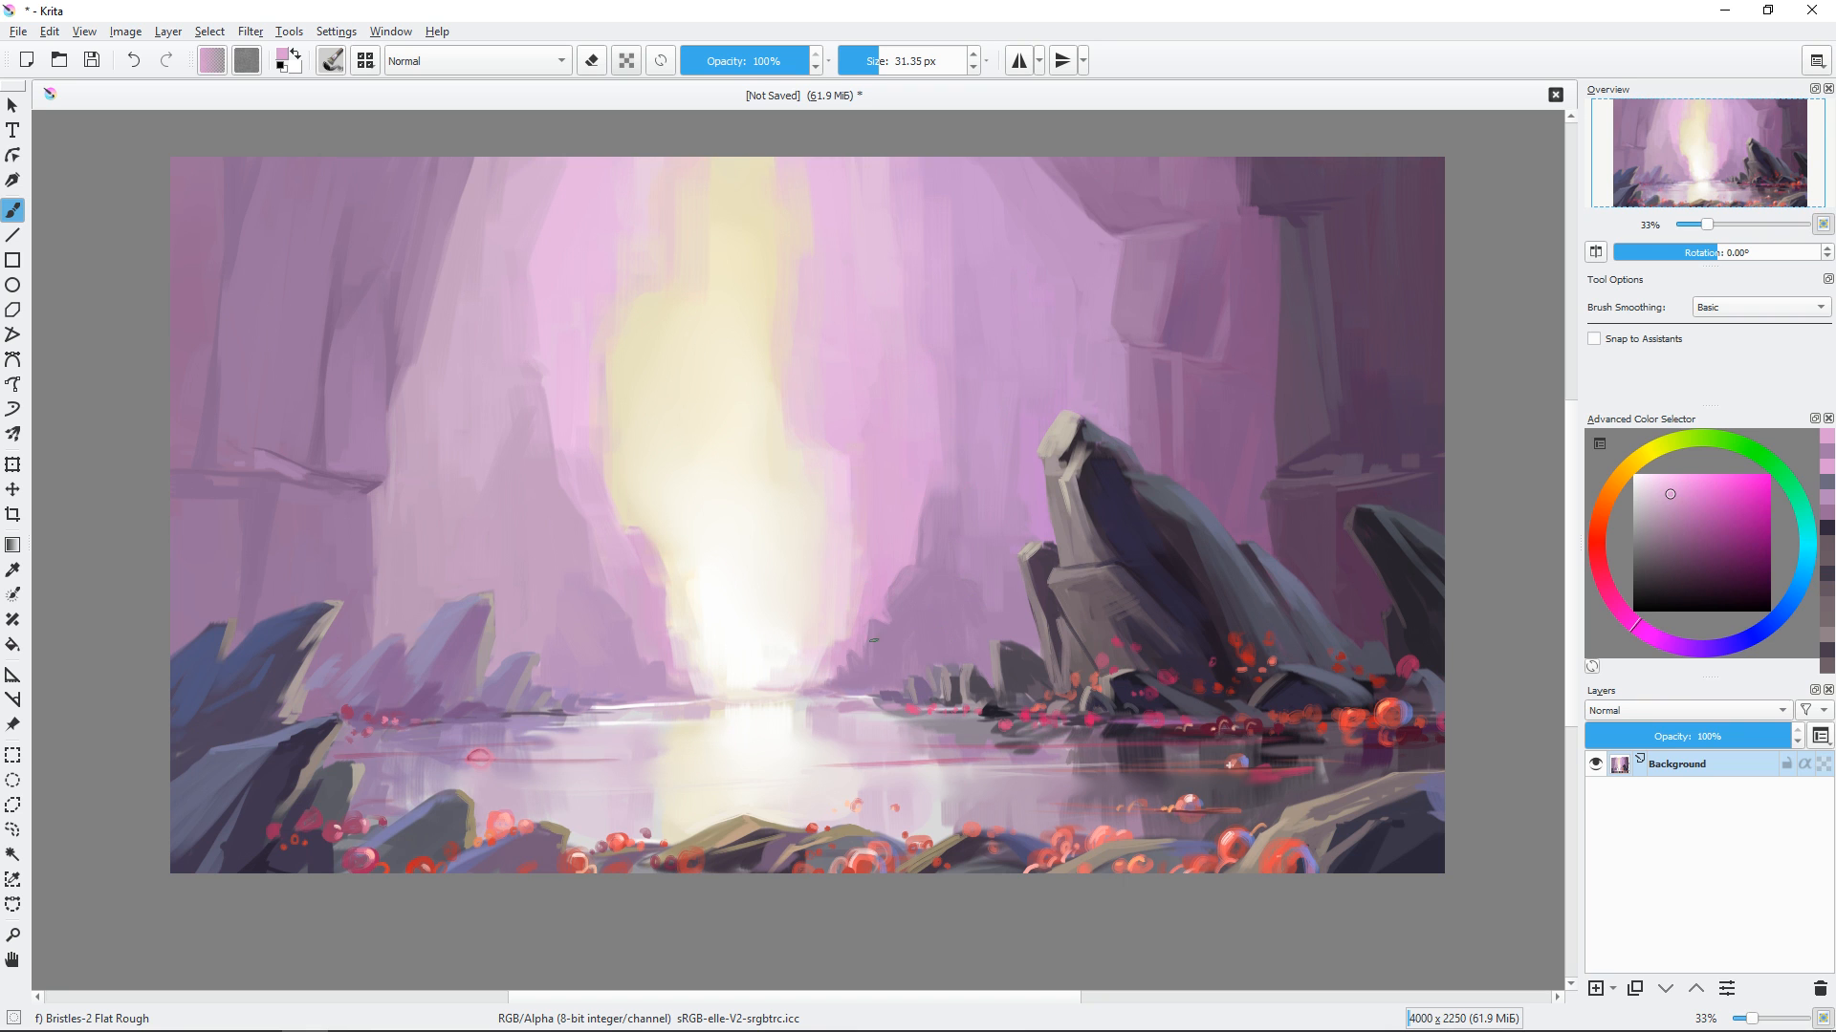
Soften the base of the distant cliff to the left of the light shaft with sampled mauve tones.
key(plus)
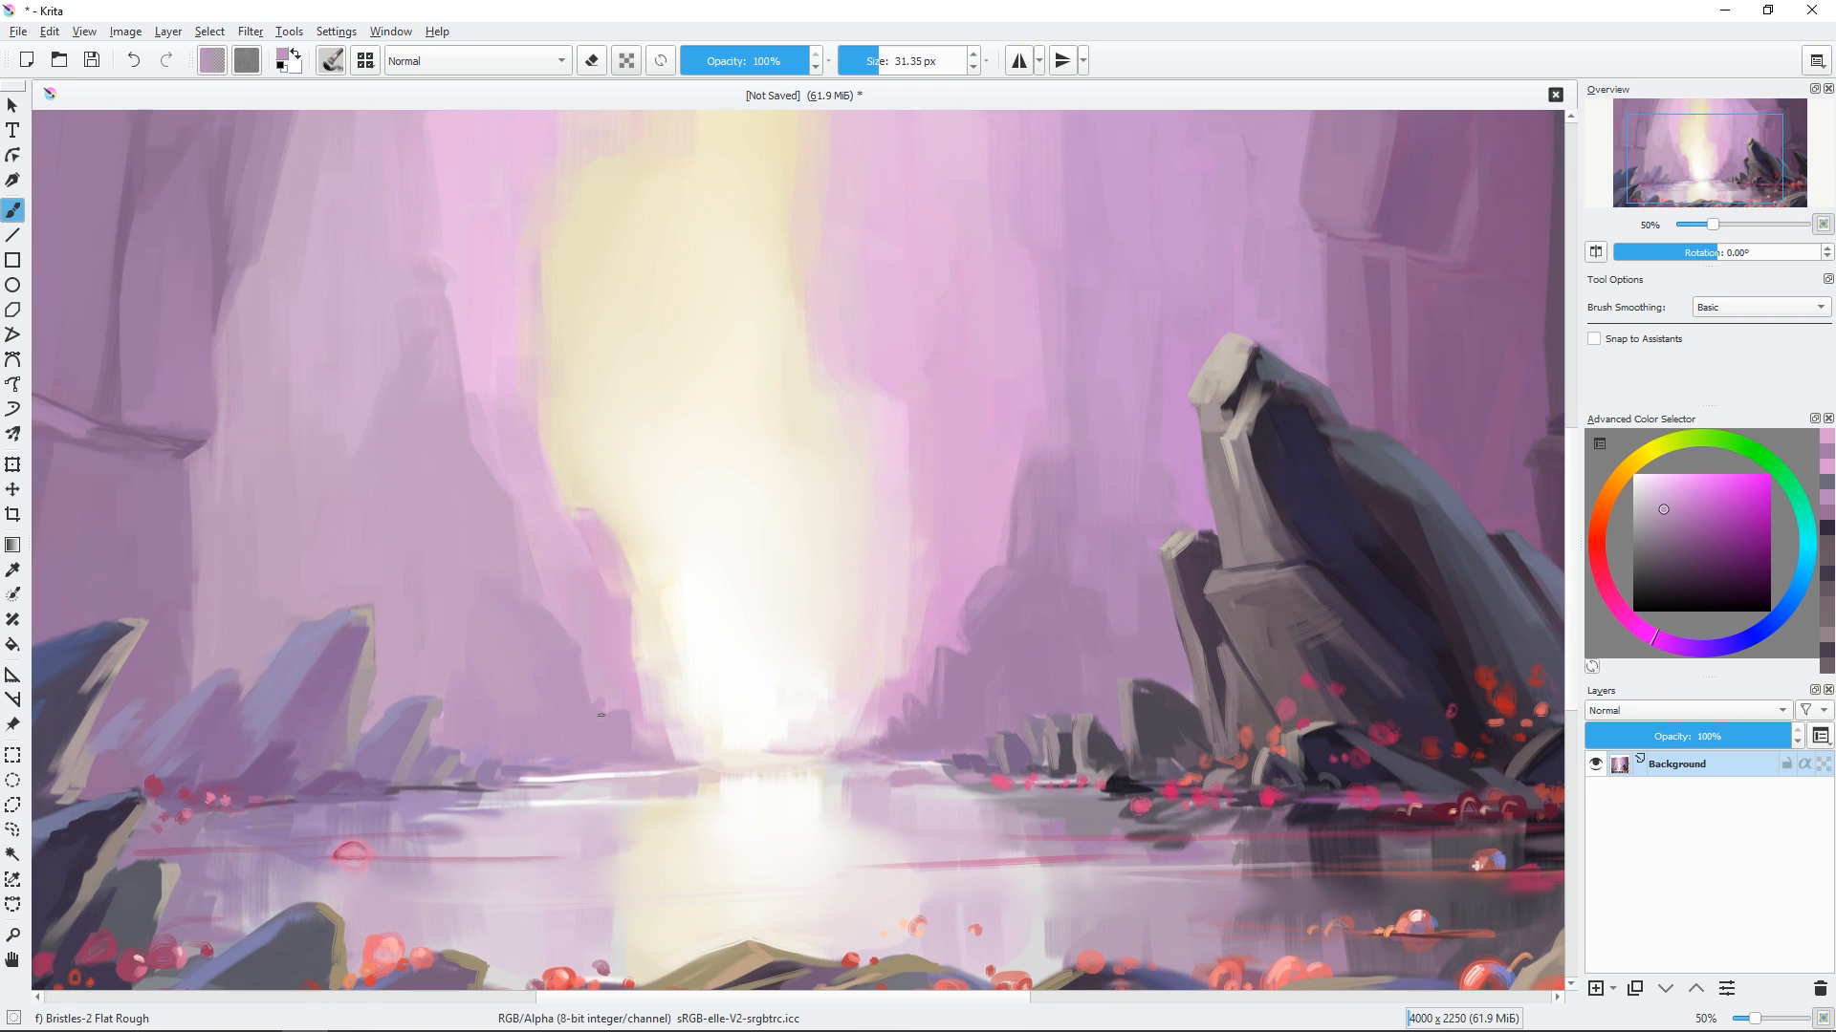
ctrl+click(609, 704)
ctrl+click(570, 739)
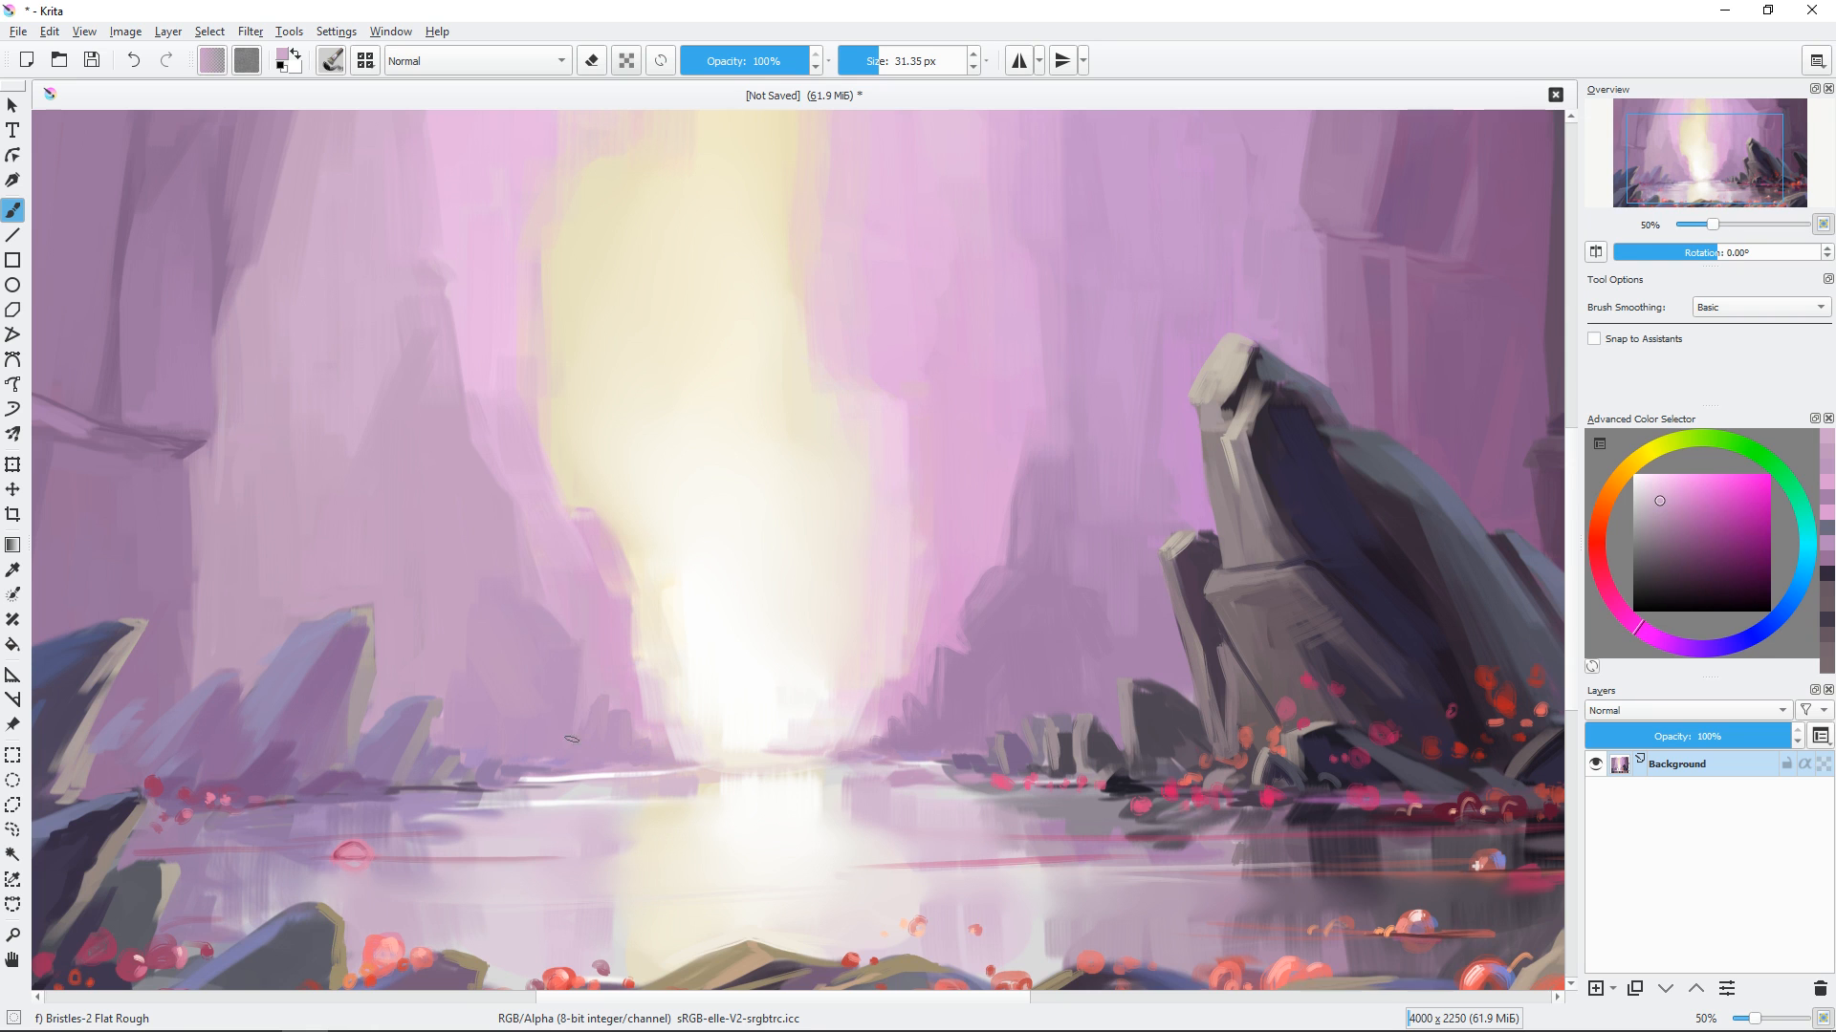
Paint and soften thin crack lines down the back wall right of the light shaft with sampled mauves, enlarging the brush to about 52 px.
key(minus)
ctrl+click(983, 545)
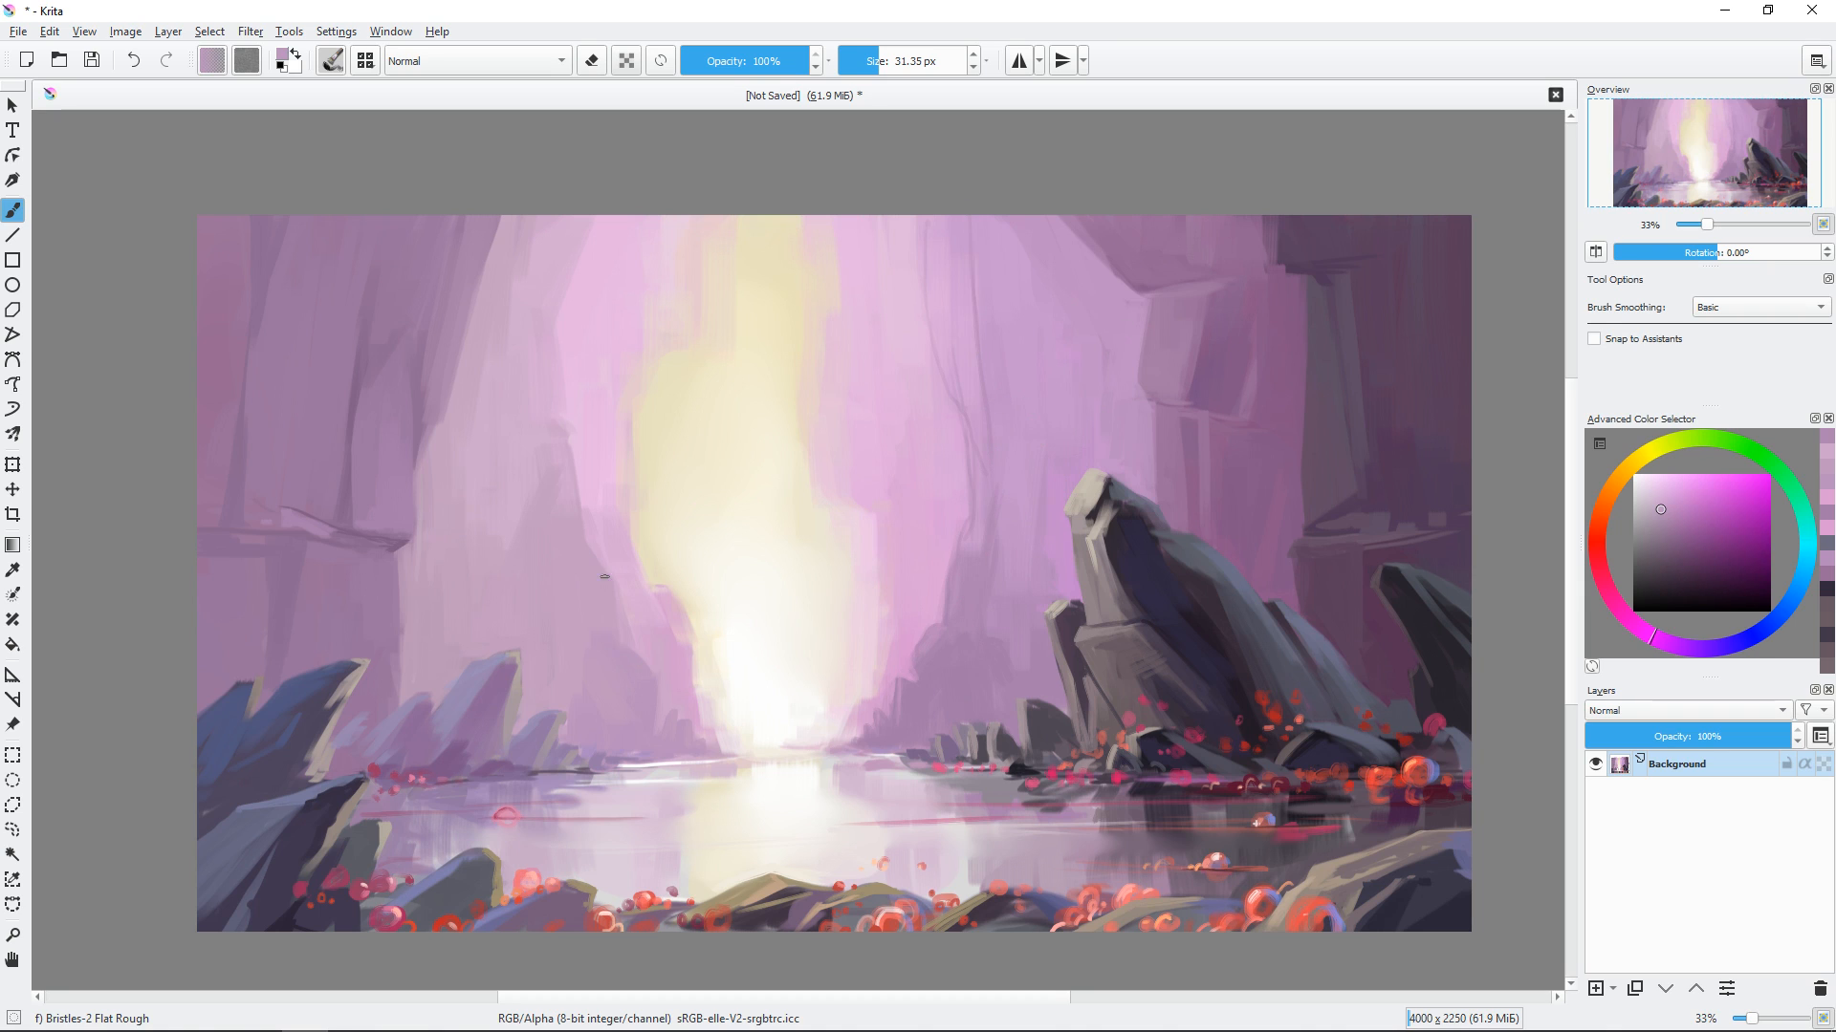
drag(604, 576, 590, 567)
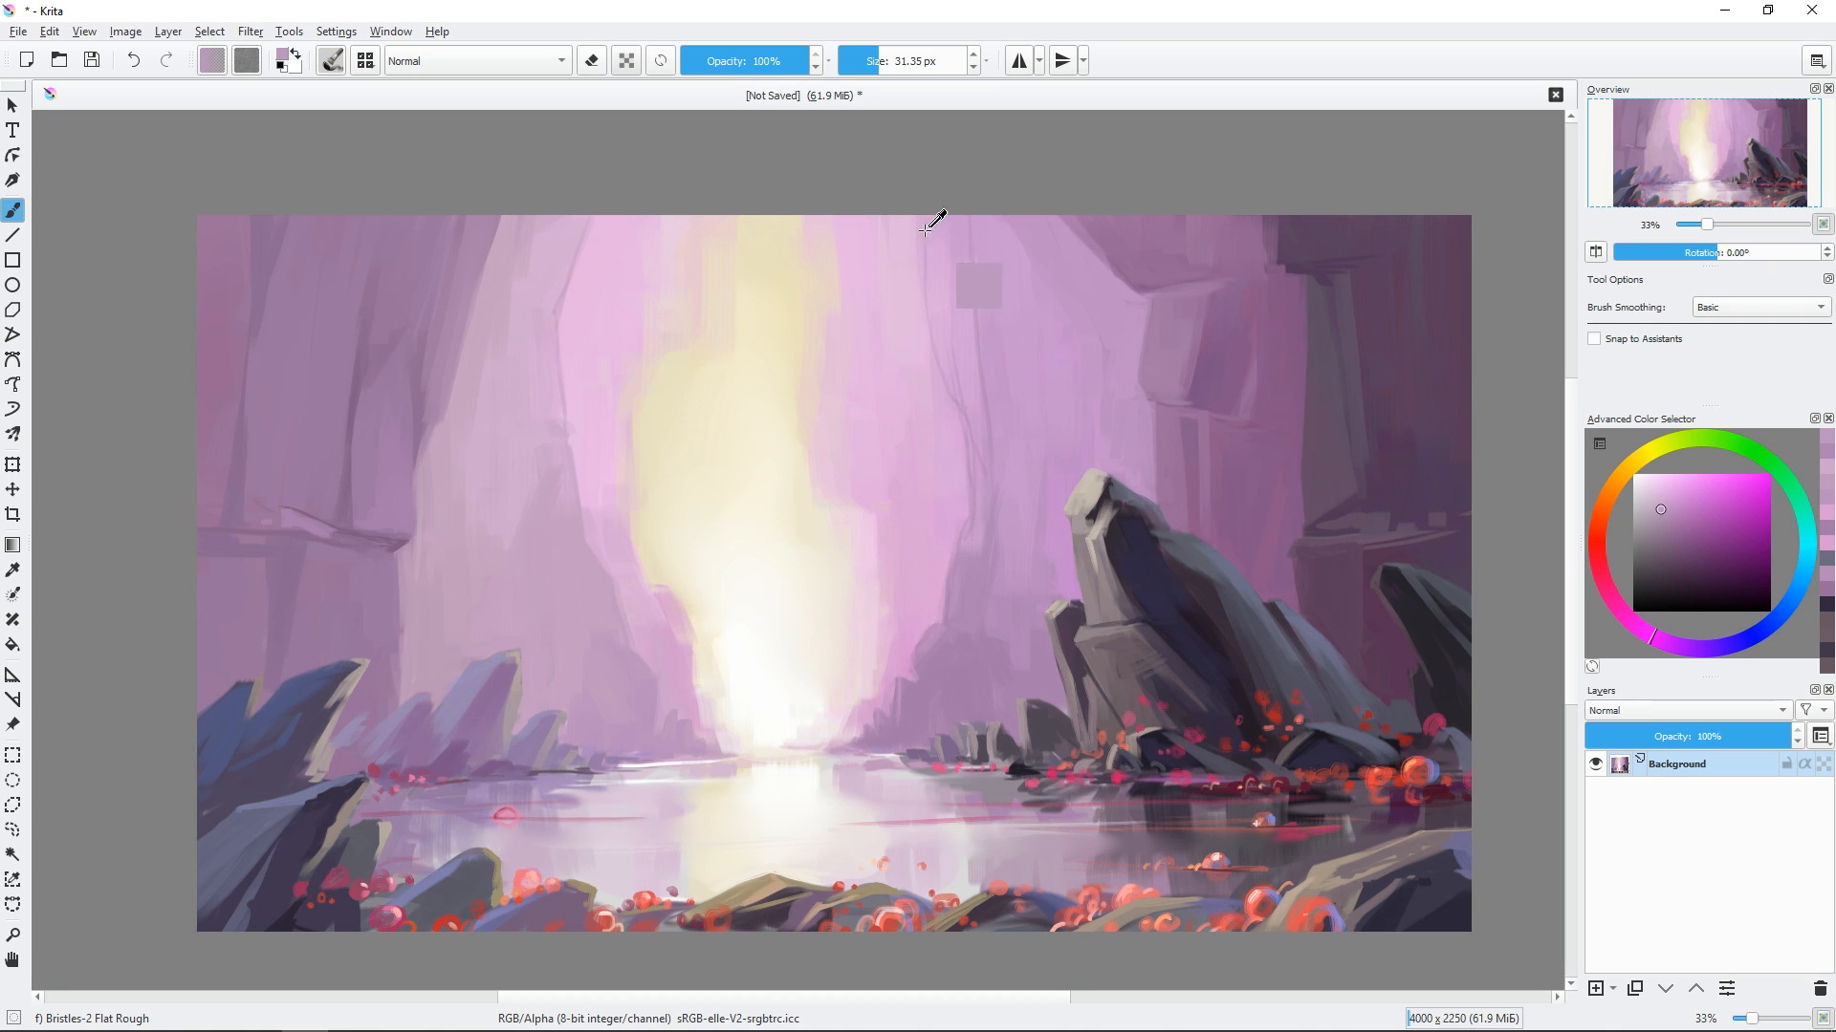
ctrl+click(956, 304)
drag(954, 250, 966, 250)
ctrl+click(947, 277)
drag(923, 277, 919, 225)
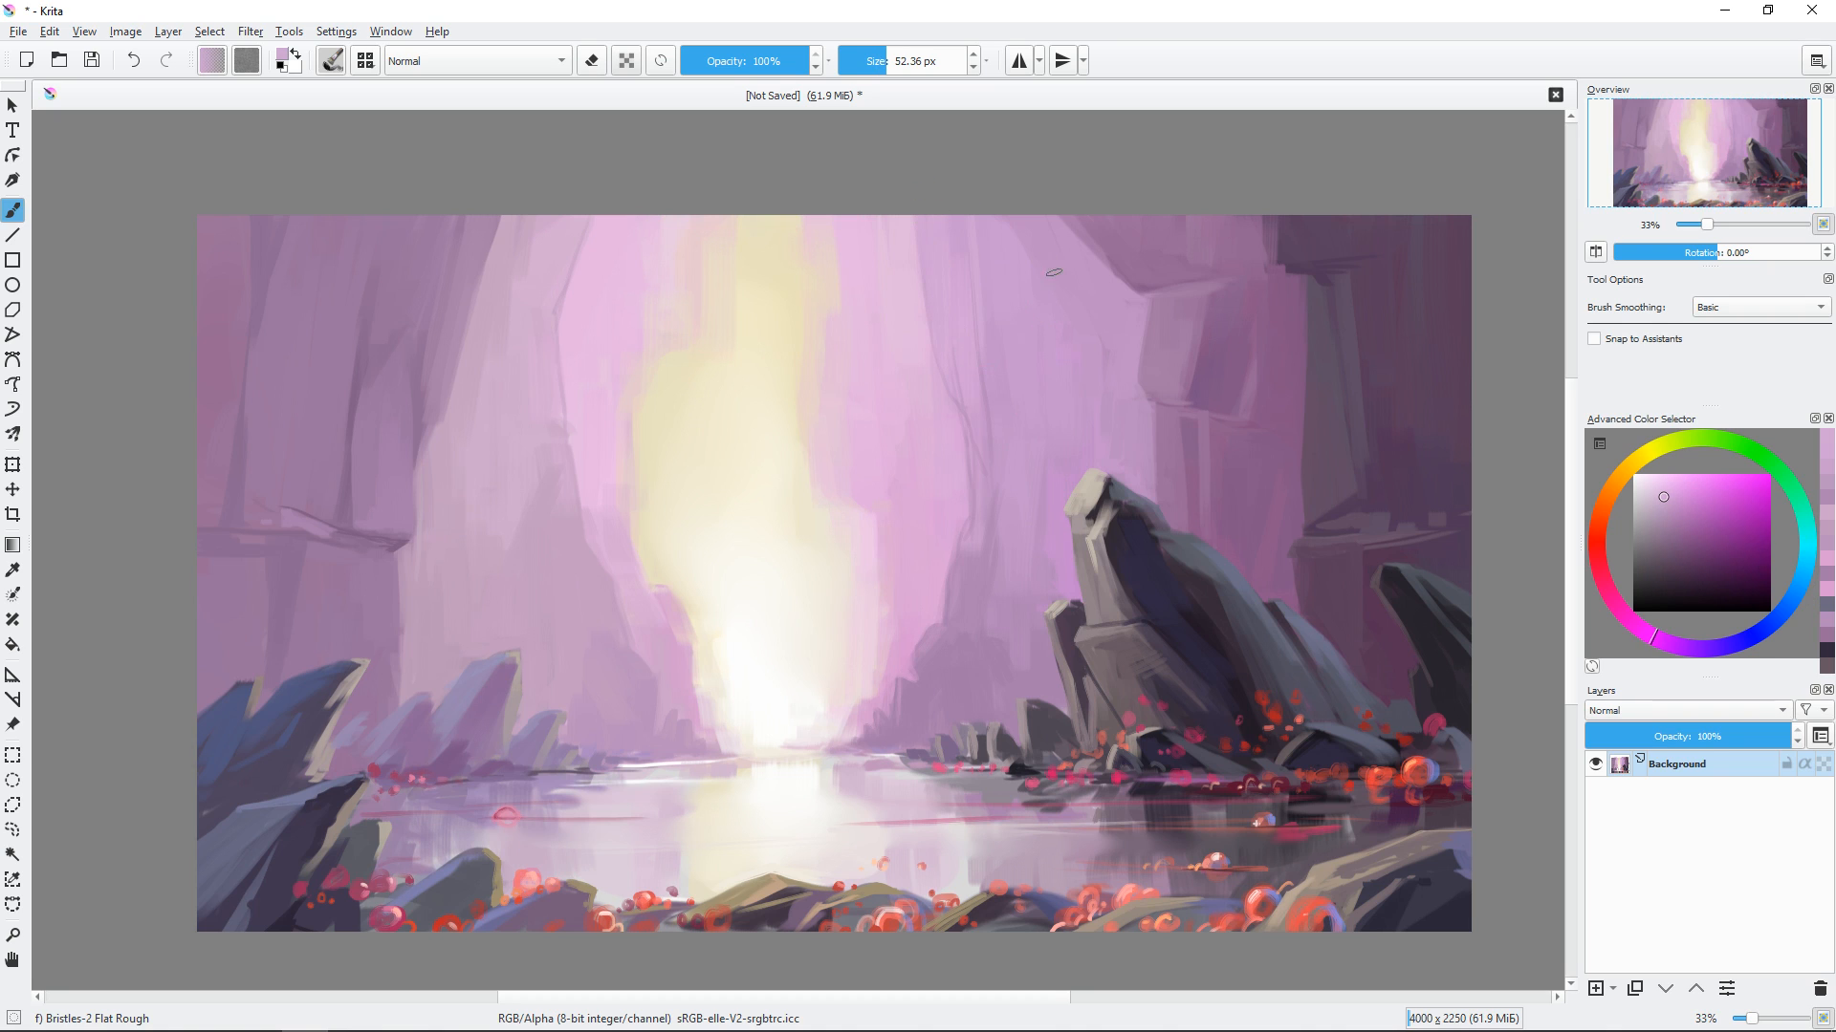
Refine the back wall's edge left of the light shaft with sampled mauve, pink and cream, enlarging the brush to about 55 px.
drag(553, 334, 566, 374)
ctrl+click(638, 497)
mouse_move(639, 492)
mouse_down()
mouse_move(622, 492)
mouse_move(631, 458)
mouse_move(660, 505)
mouse_up()
ctrl+click(642, 432)
ctrl+click(674, 602)
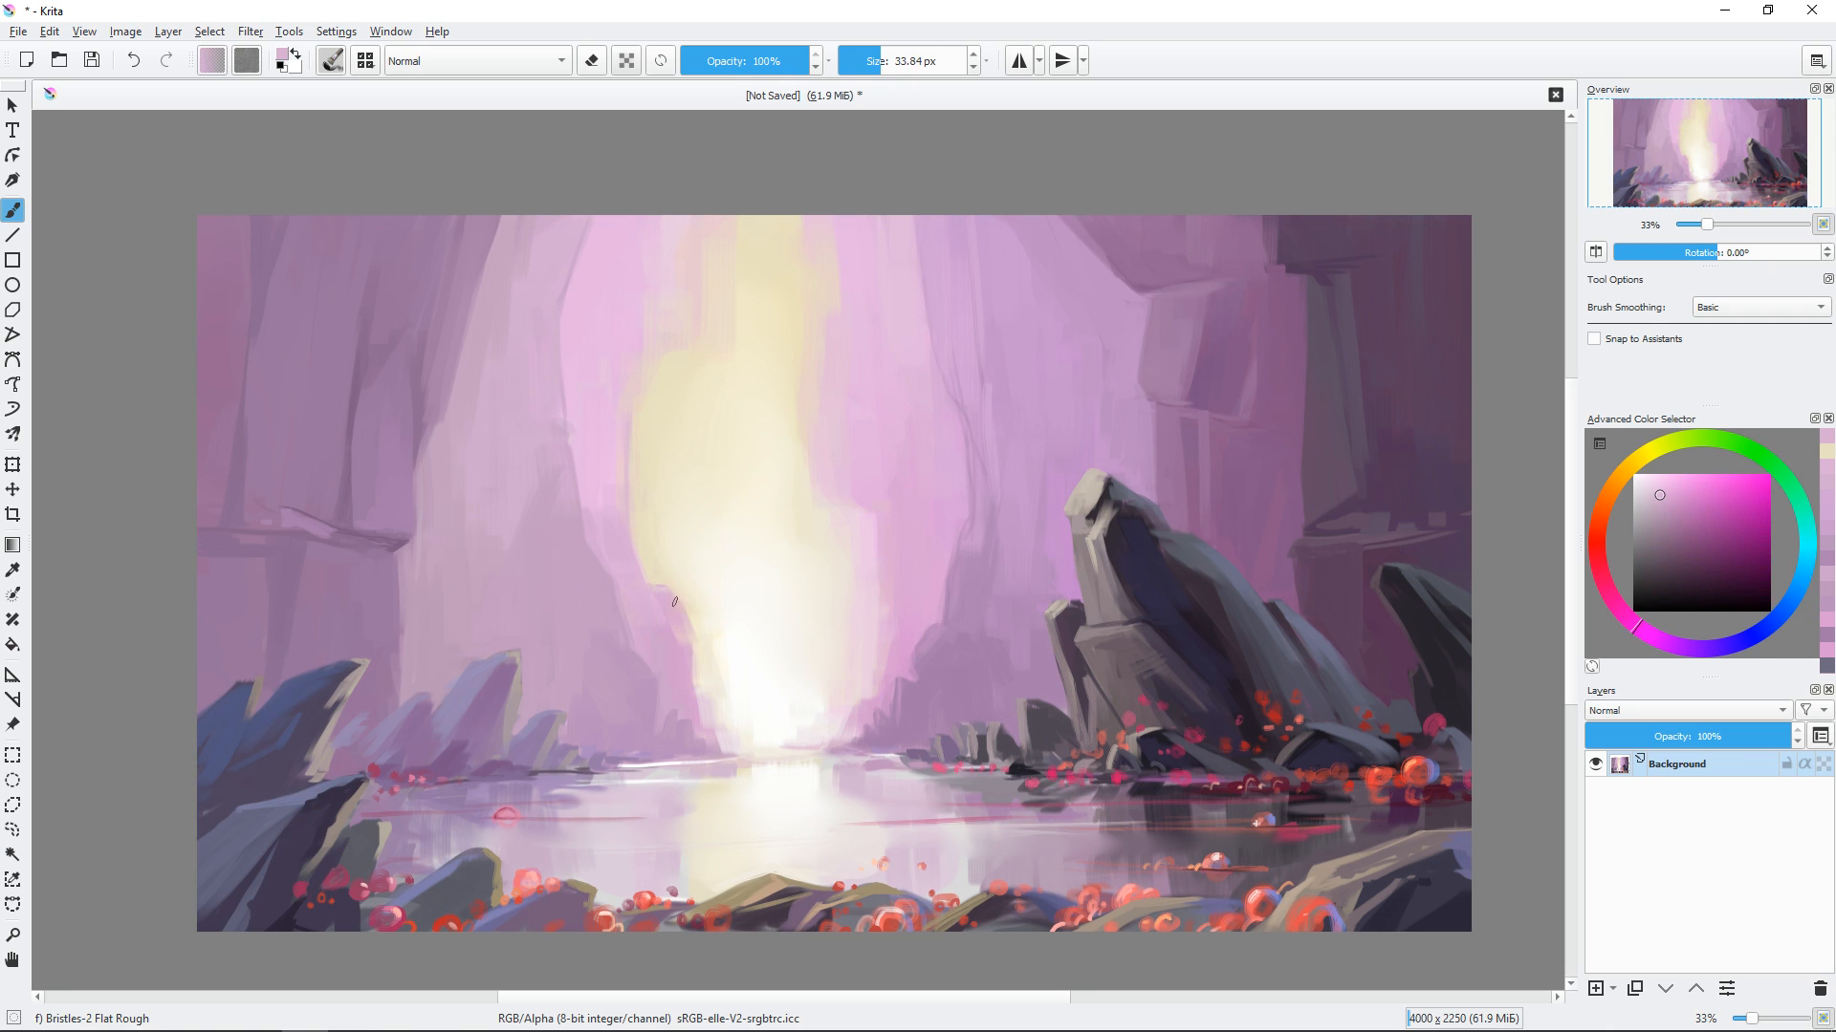
ctrl+click(685, 604)
ctrl+click(669, 631)
drag(680, 603, 684, 694)
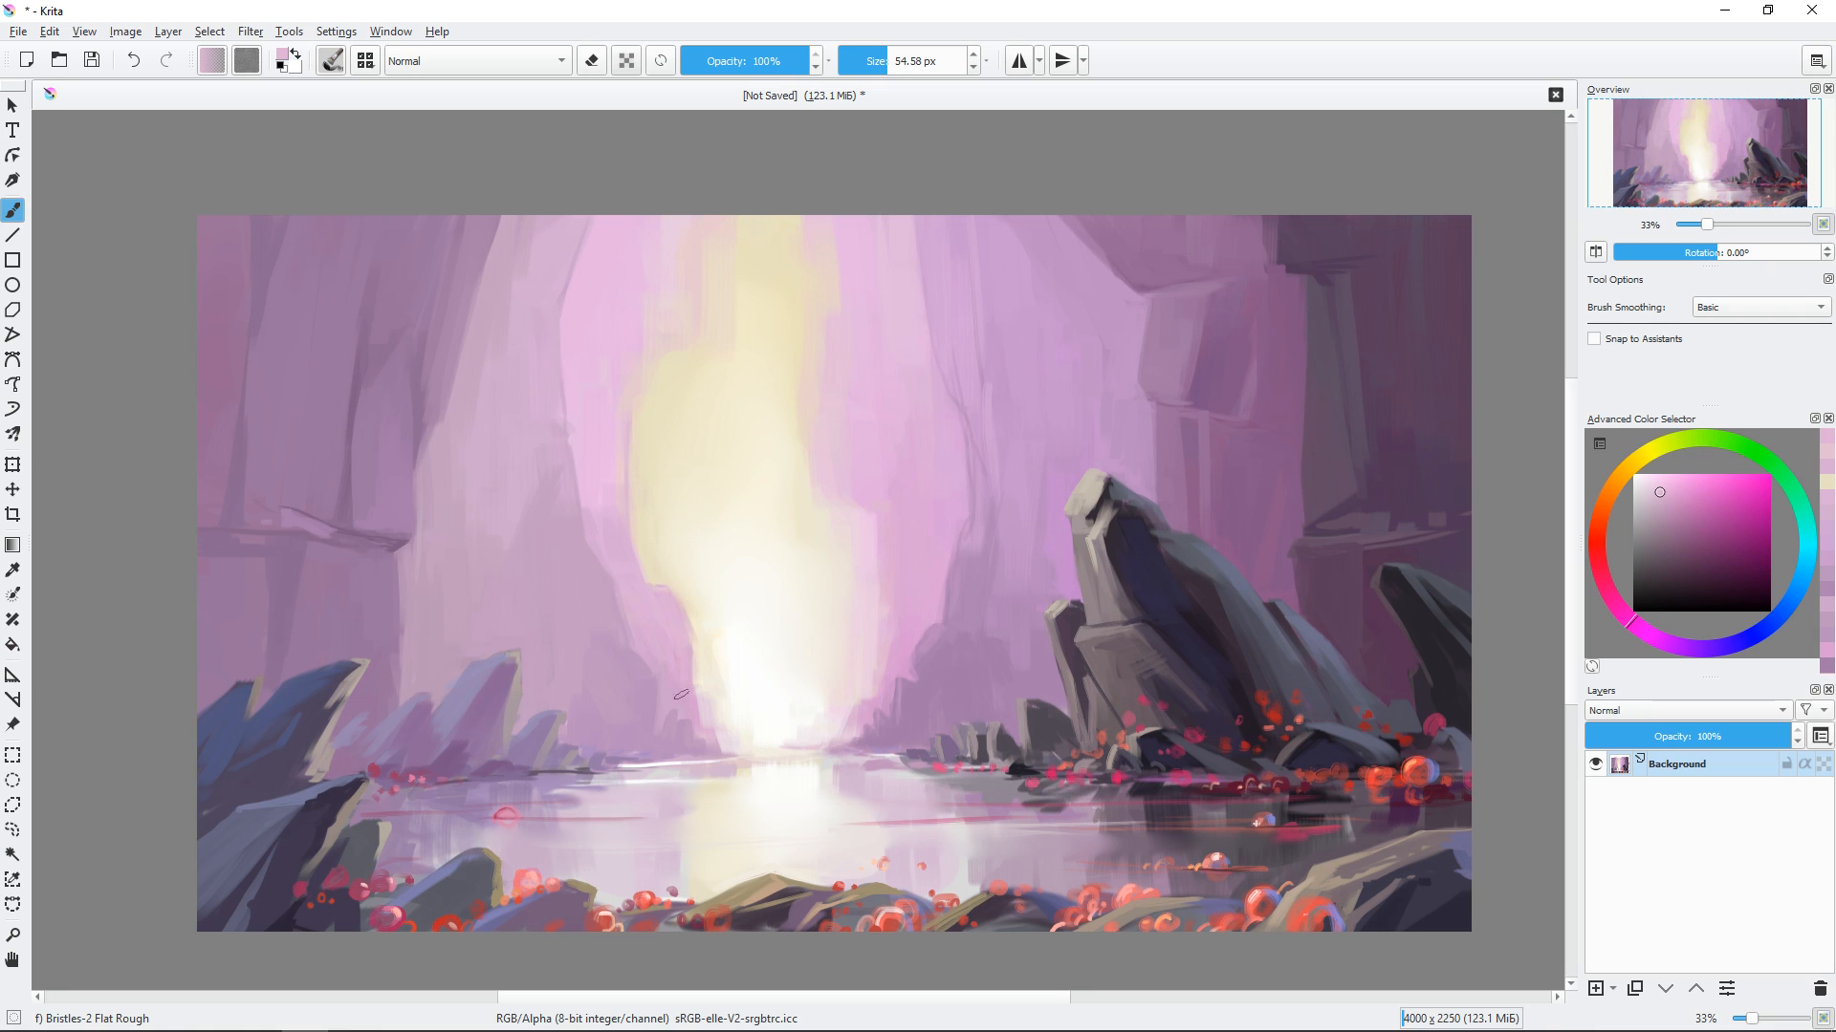
Soften the left border of the glow with sampled pale pinks, enlarging the brush to about 68 px.
ctrl+click(685, 574)
drag(660, 573, 667, 581)
ctrl+click(627, 486)
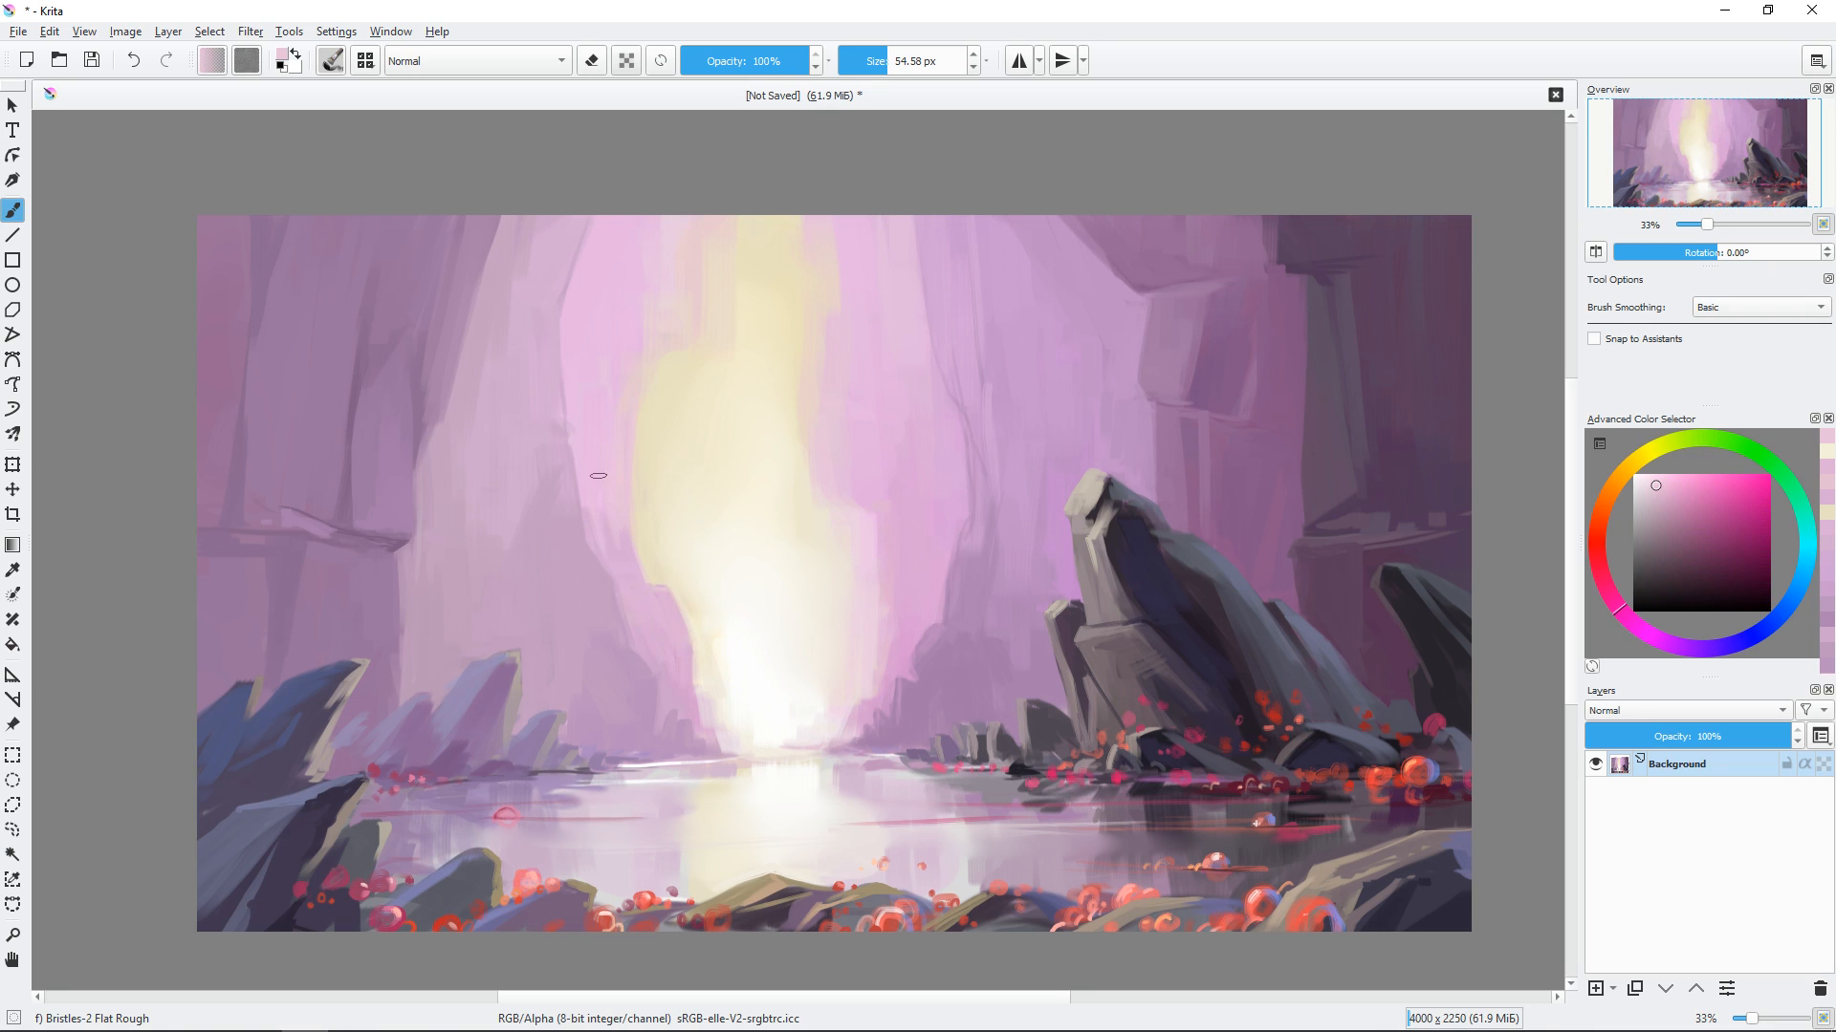
ctrl+click(632, 612)
ctrl+click(630, 532)
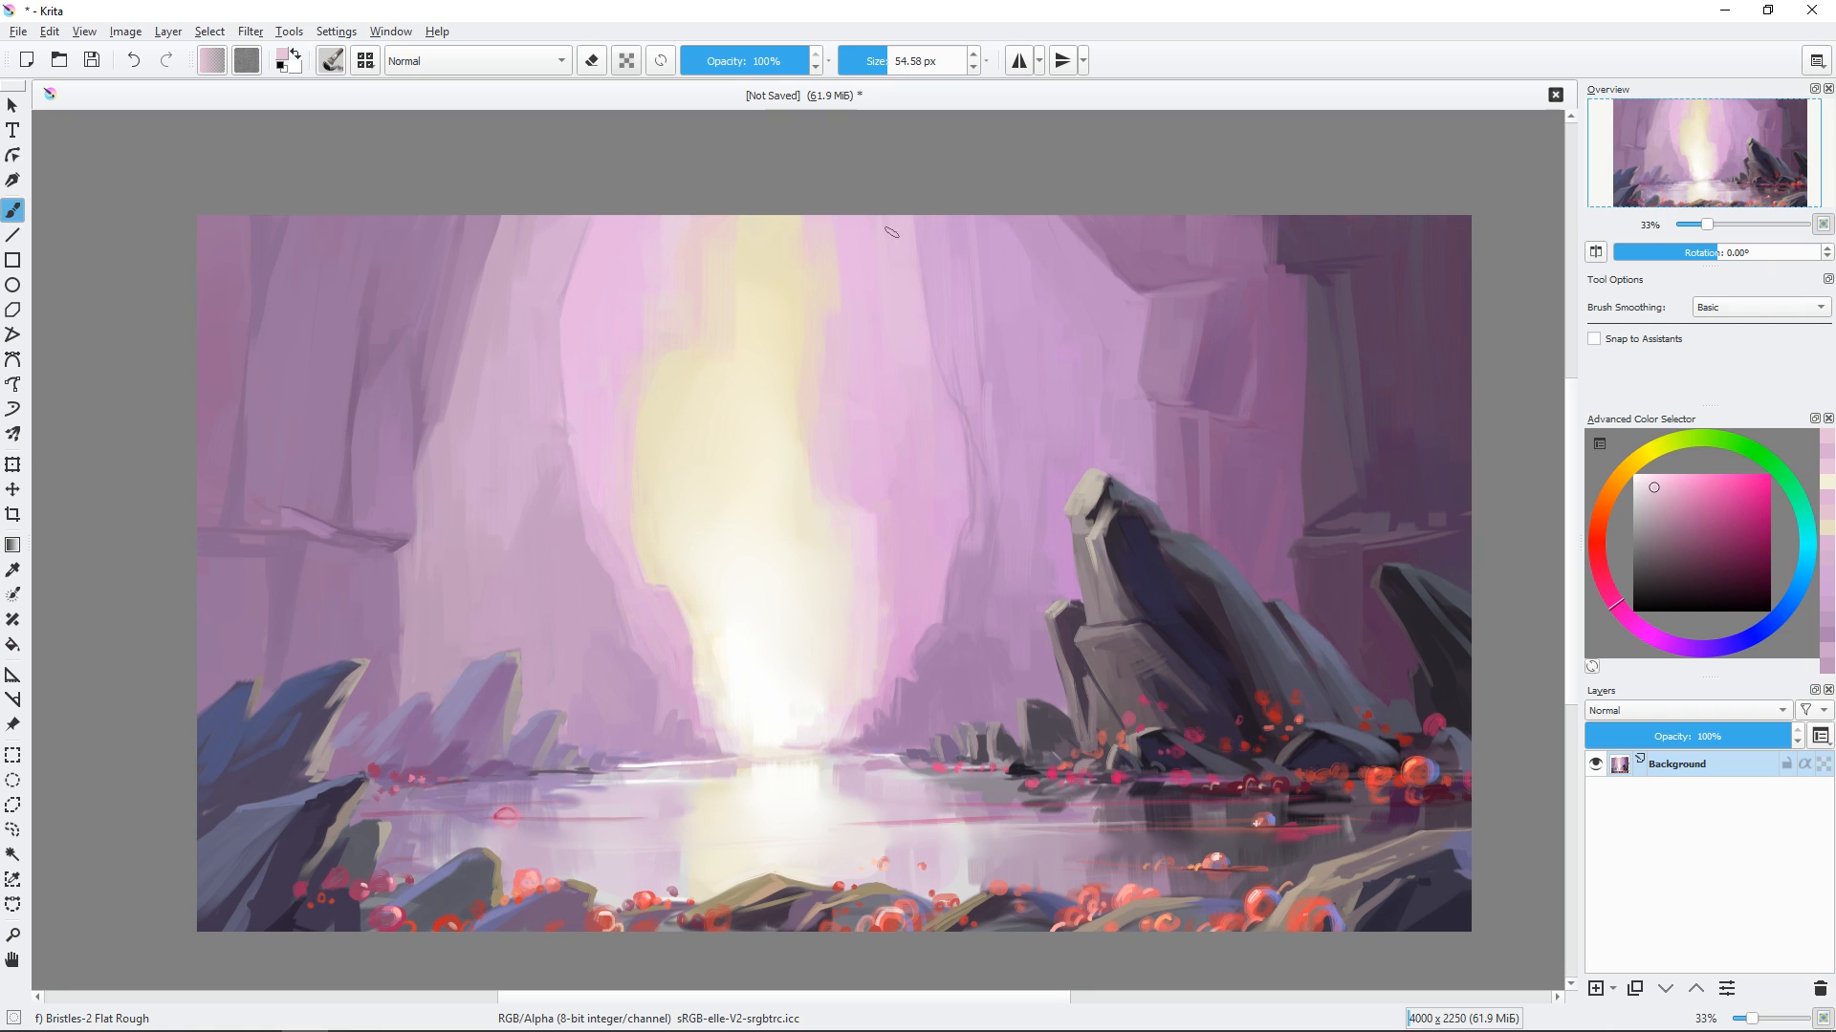
ctrl+click(616, 457)
ctrl+click(673, 293)
drag(652, 327, 631, 377)
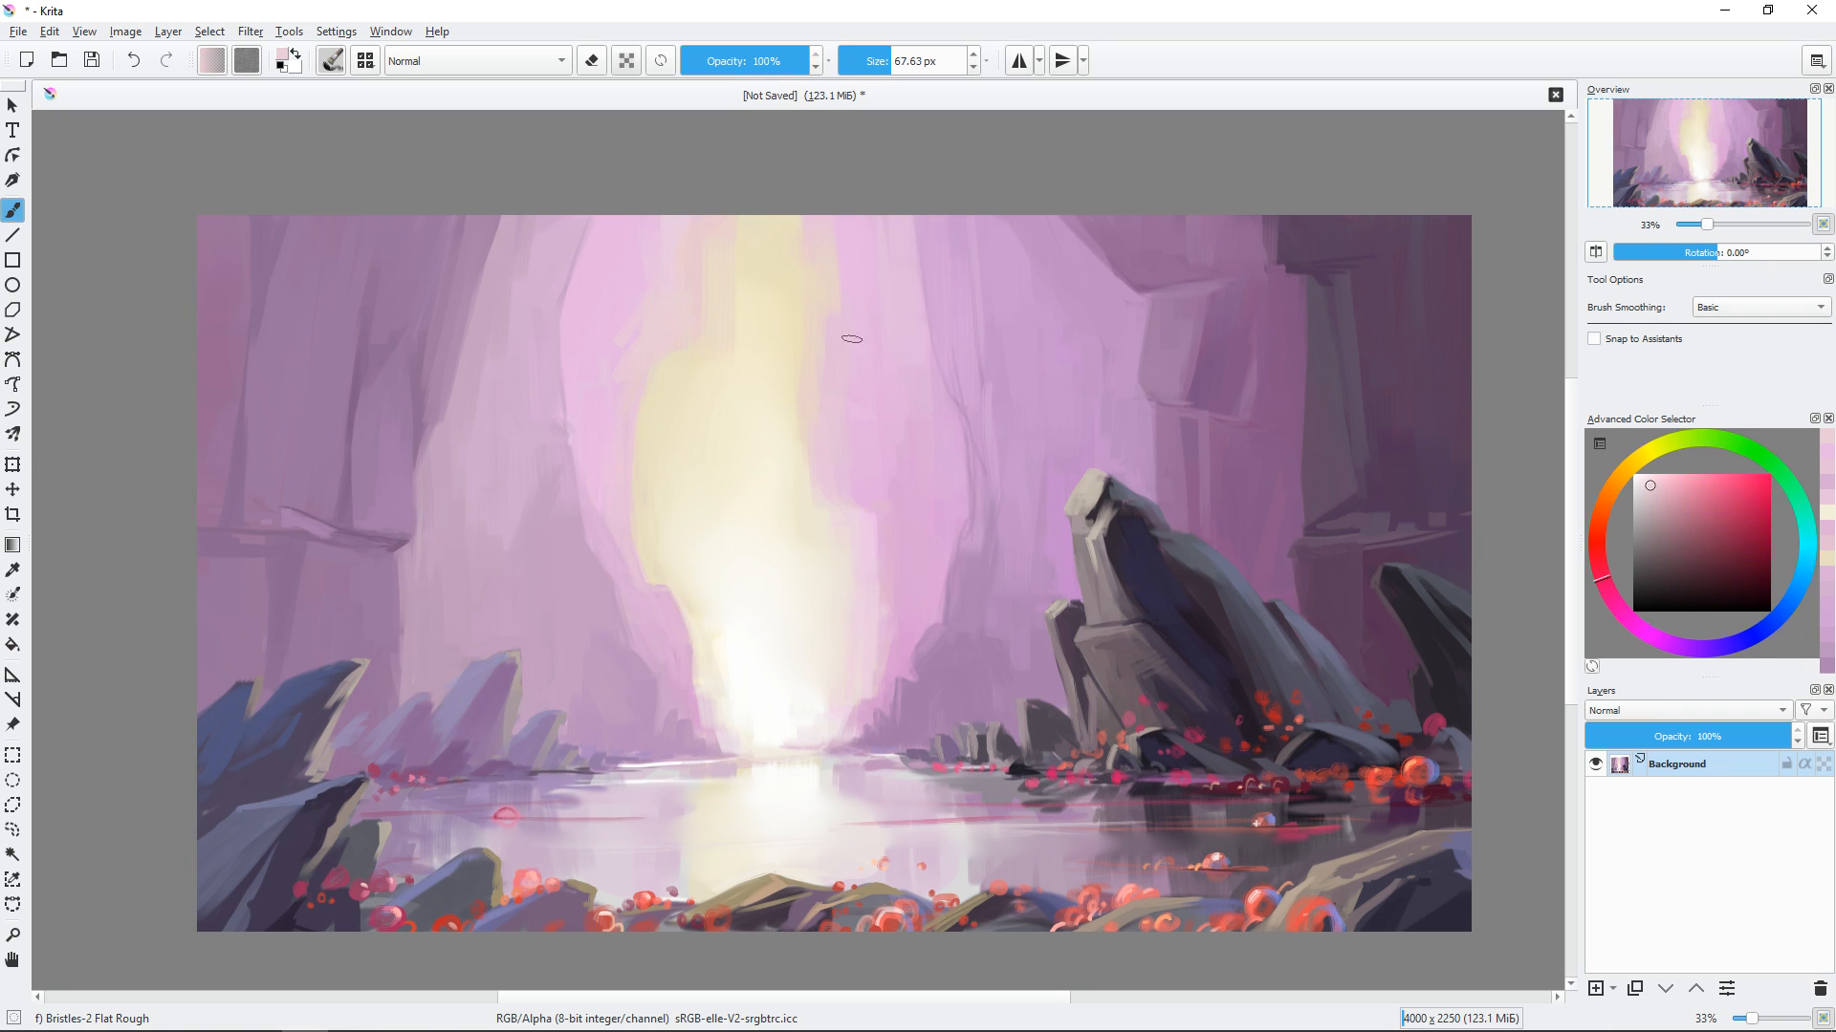
Paint pale vertical streaks down the centre of the light shaft with sampled cream and near-white.
ctrl+click(711, 348)
ctrl+click(752, 367)
drag(741, 277, 758, 564)
ctrl+click(745, 638)
key([)
Spread sampled pale pink and cream along the glow's upper left edge with a brush of about 72 px.
ctrl+click(663, 303)
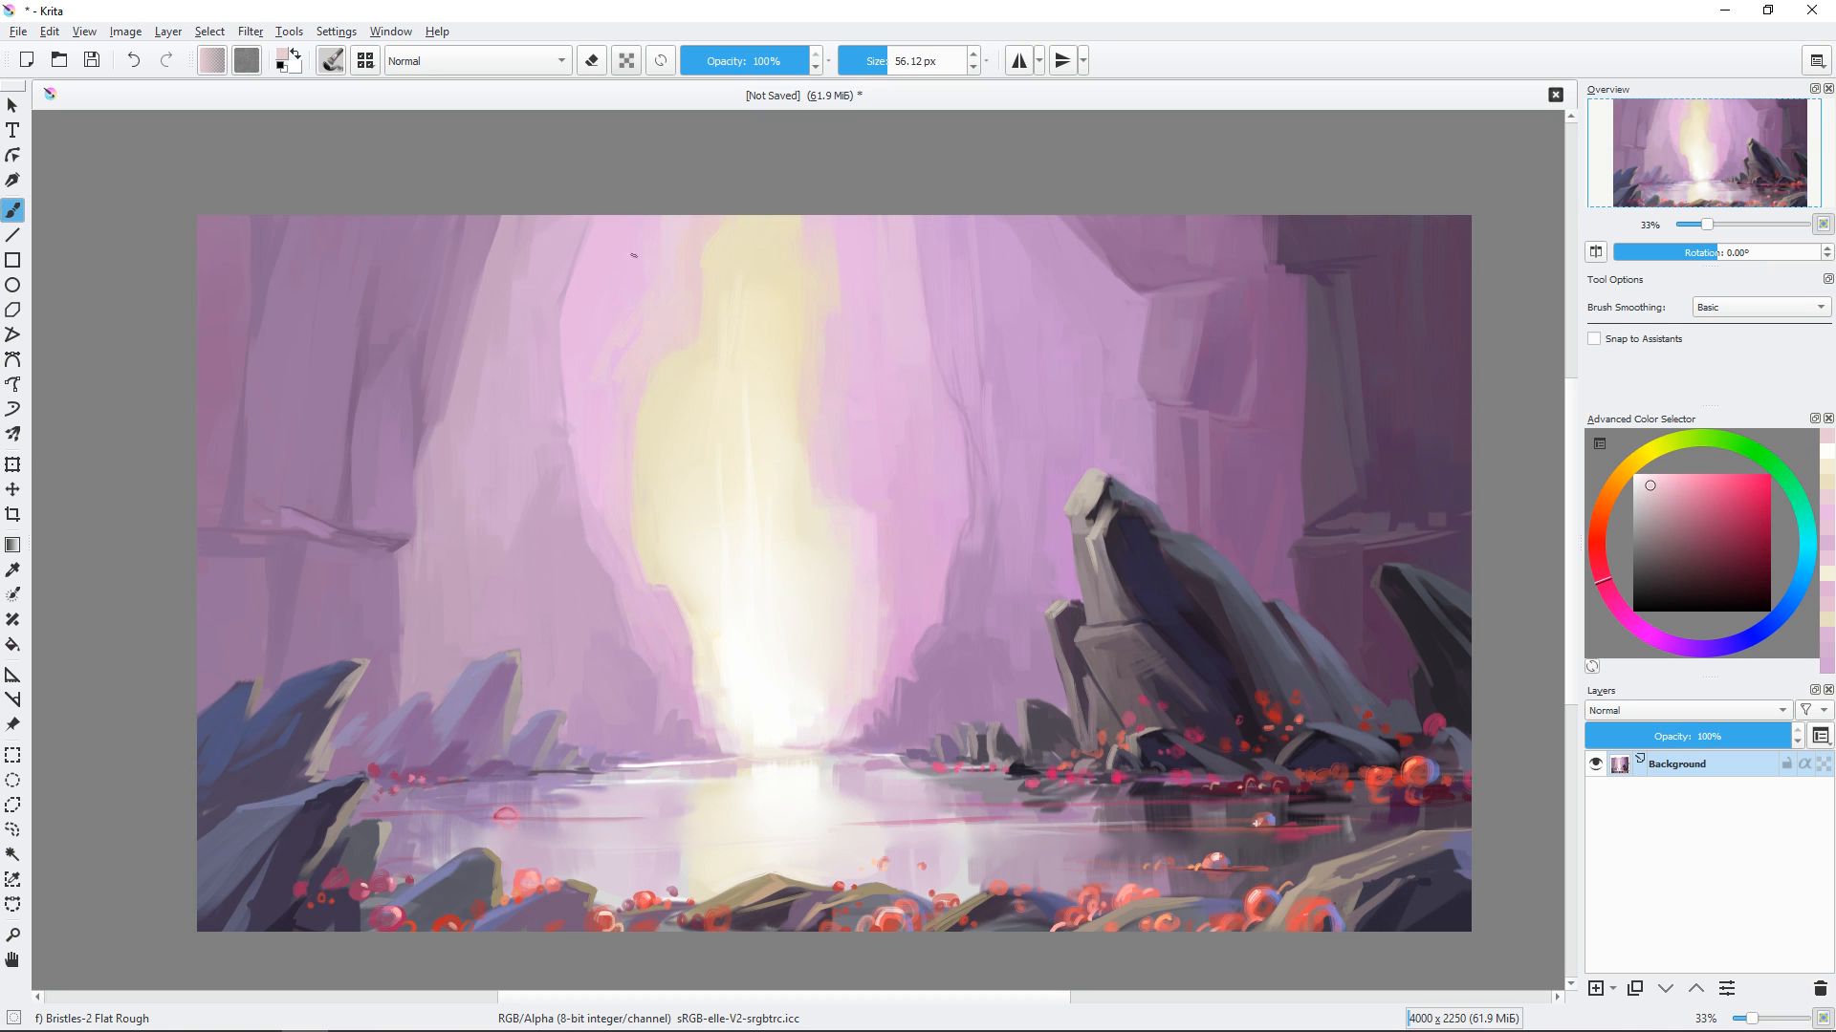
key(bracketright)
ctrl+click(642, 401)
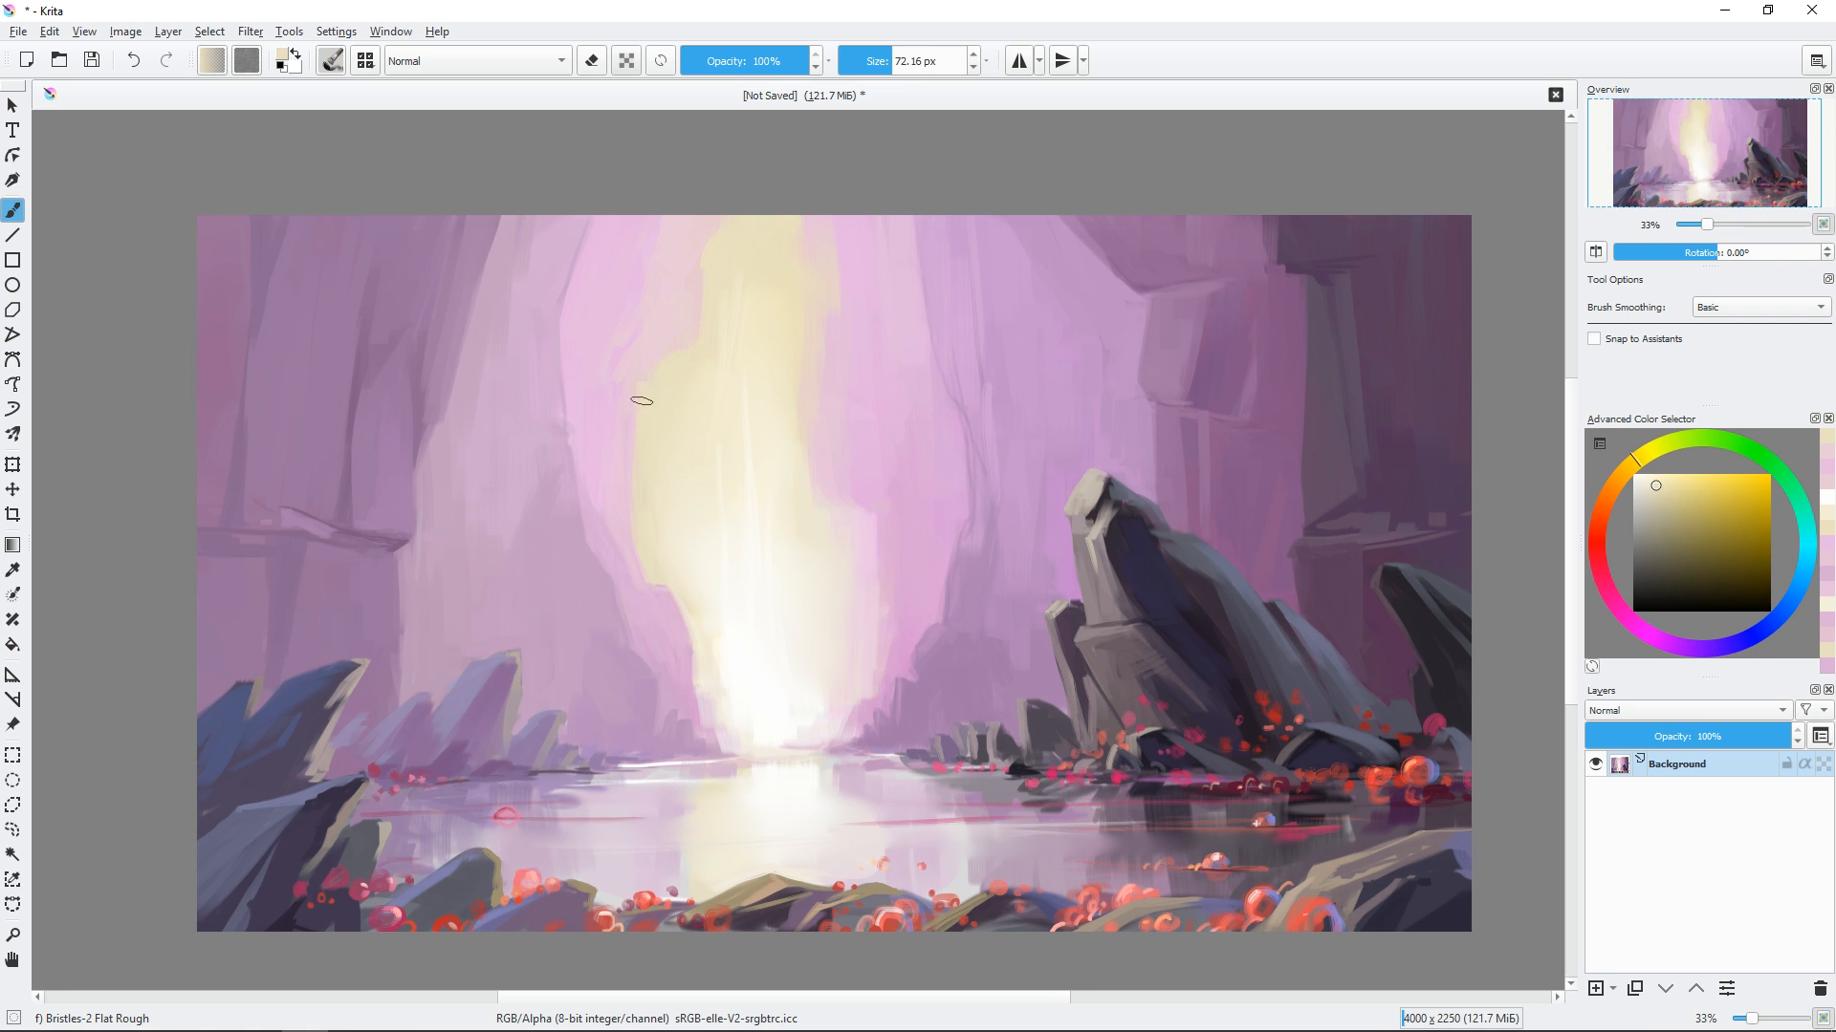
ctrl+click(681, 593)
mouse_move(676, 593)
mouse_down()
mouse_move(696, 629)
mouse_move(629, 644)
mouse_up()
Refine the lower left edge of the glow with sampled pinks and a brush of about 39 px.
key(ctrl+plus)
drag(678, 818, 700, 854)
ctrl+click(642, 772)
drag(654, 767, 684, 840)
ctrl+click(664, 746)
ctrl+click(647, 779)
Soften the upper right edge of the light shaft with sampled peach and pink strokes, enlarging the brush to about 61 px.
drag(1041, 411, 1016, 500)
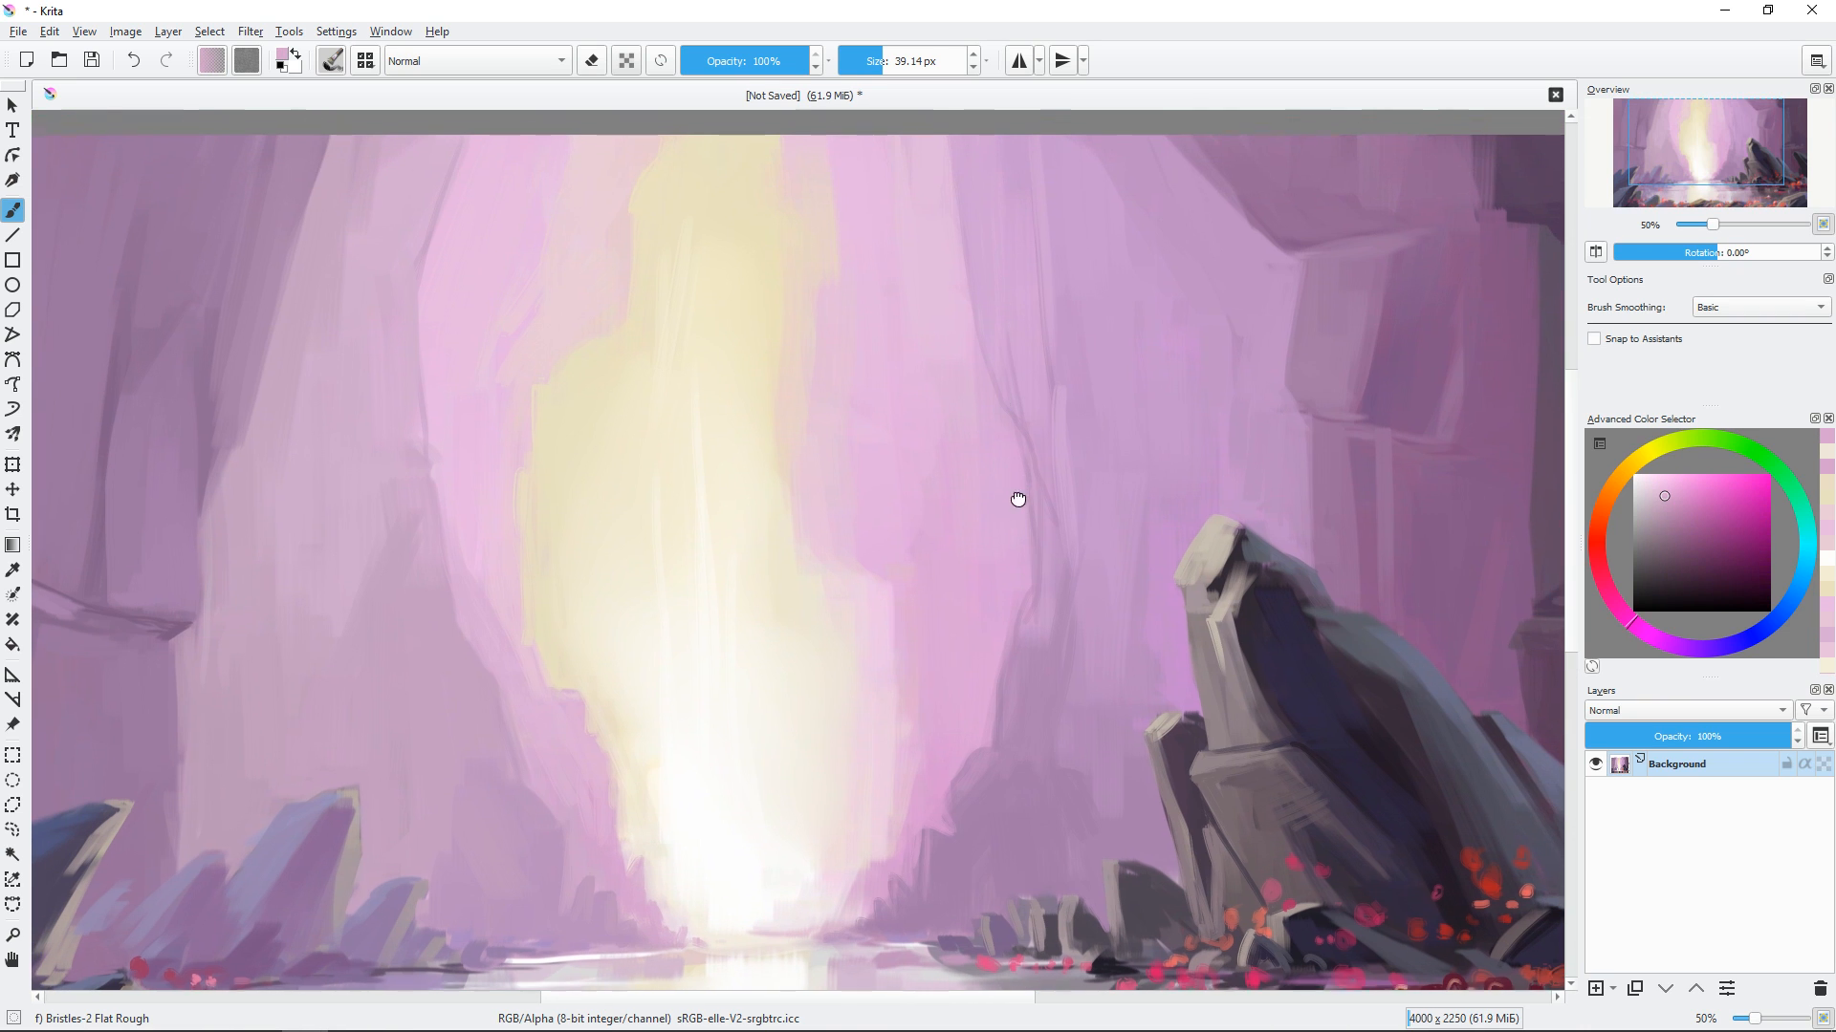
drag(853, 261, 875, 261)
ctrl+click(813, 205)
drag(805, 143, 799, 186)
key(ctrl+minus)
drag(872, 316, 881, 326)
mouse_move(881, 326)
mouse_down()
mouse_move(852, 406)
mouse_move(869, 431)
mouse_move(900, 414)
mouse_up()
ctrl+click(852, 380)
Reshape the middle of the glow's right edge with sampled pale pink, cream and mauve-pink.
ctrl+click(810, 537)
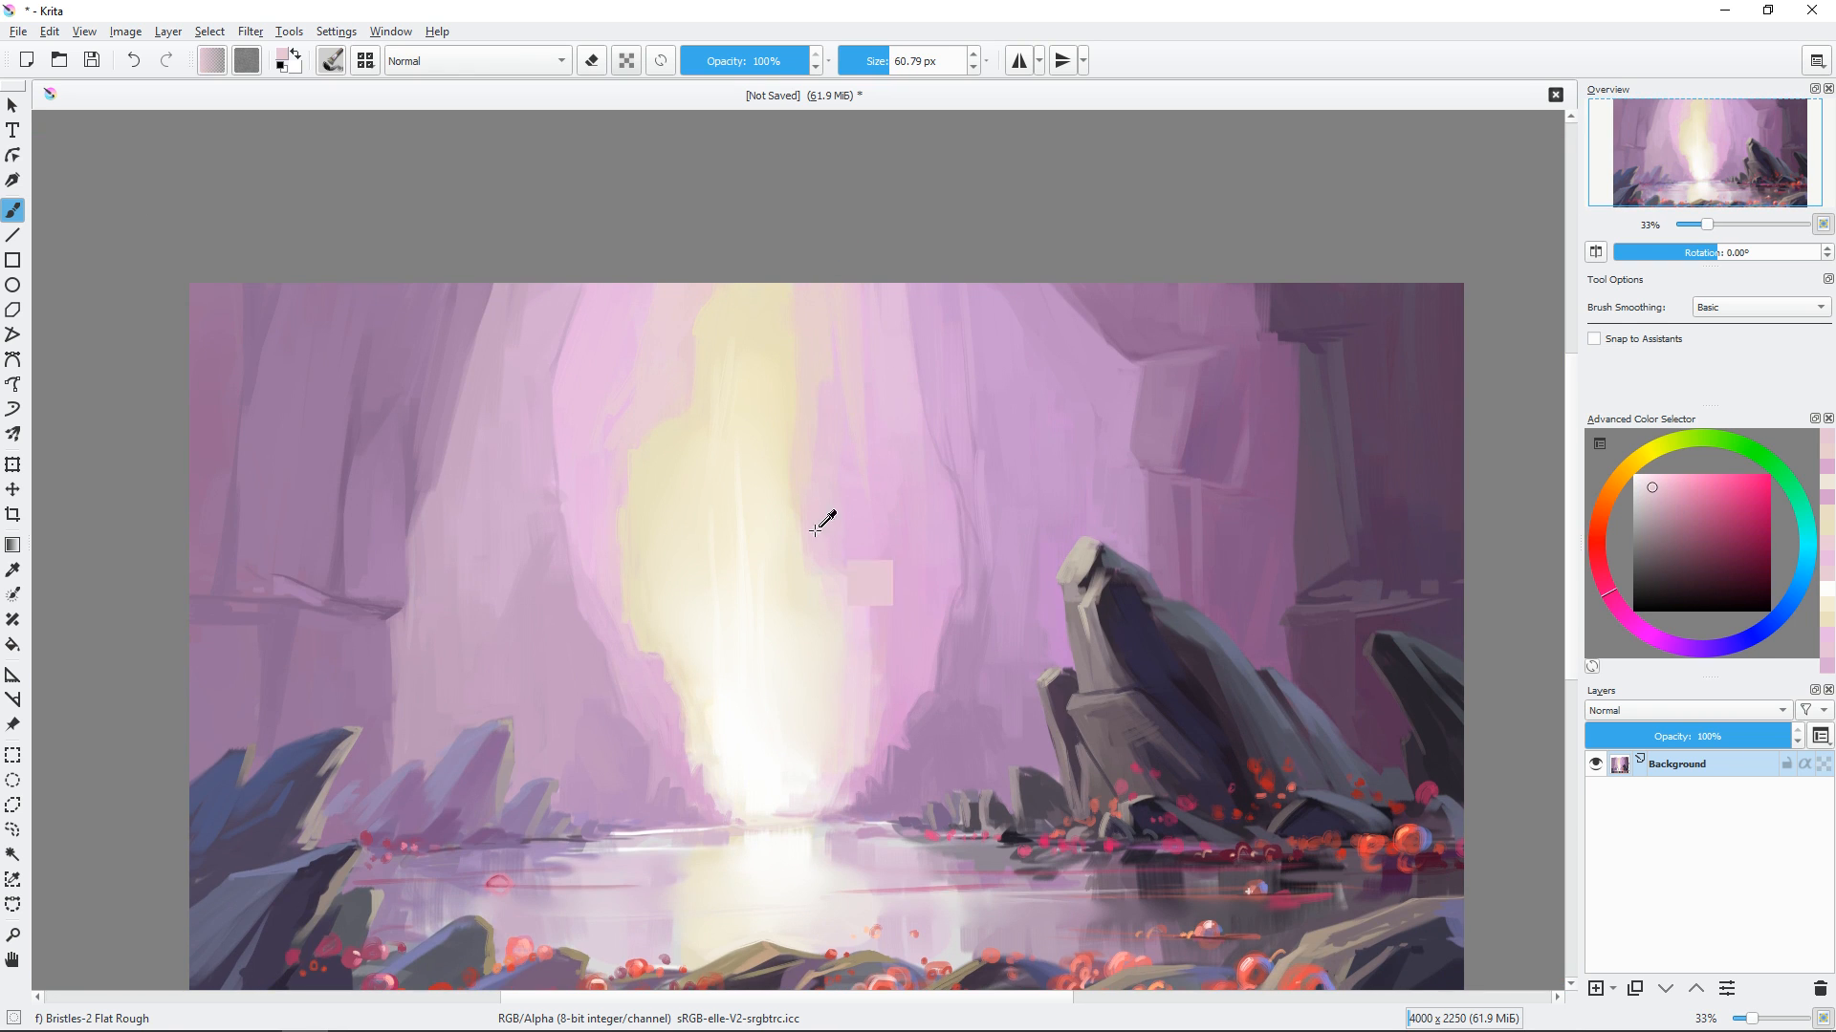
drag(796, 495, 847, 615)
ctrl+click(811, 601)
ctrl+click(845, 576)
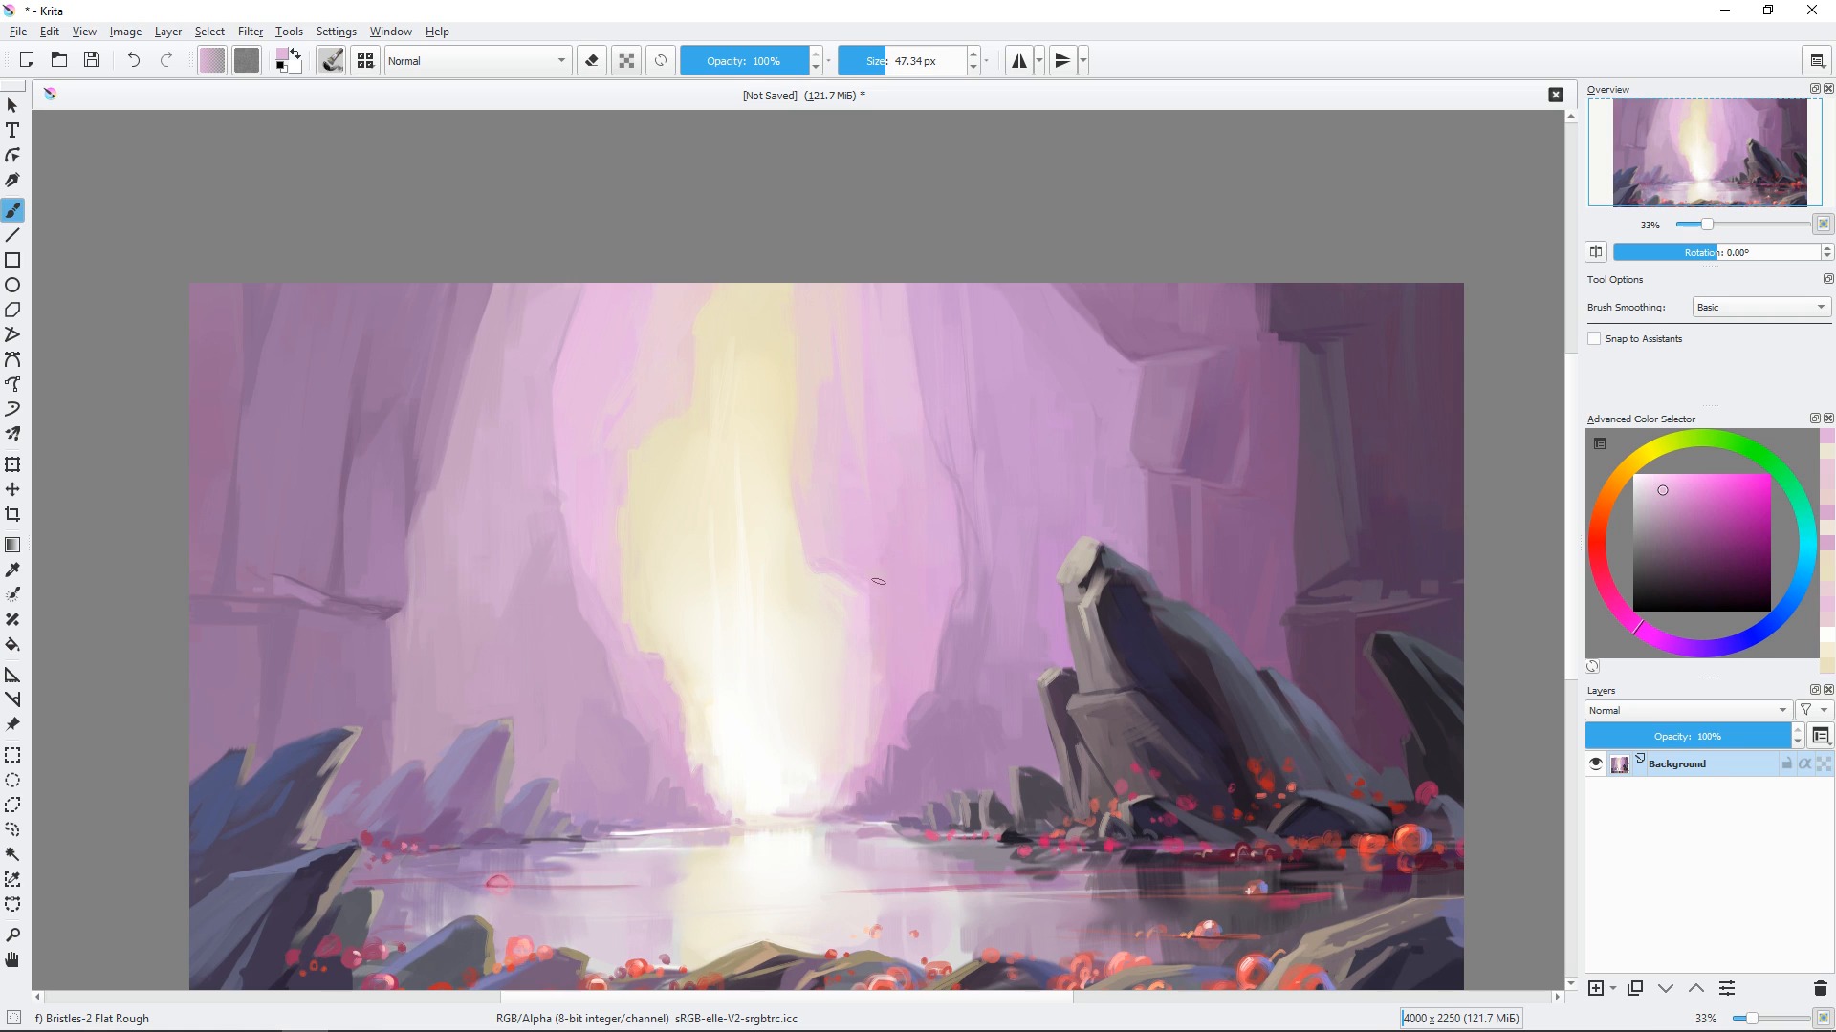
Tighten the lower right edge of the glow with sampled pinks at about 47 px.
ctrl+click(904, 666)
ctrl+click(893, 742)
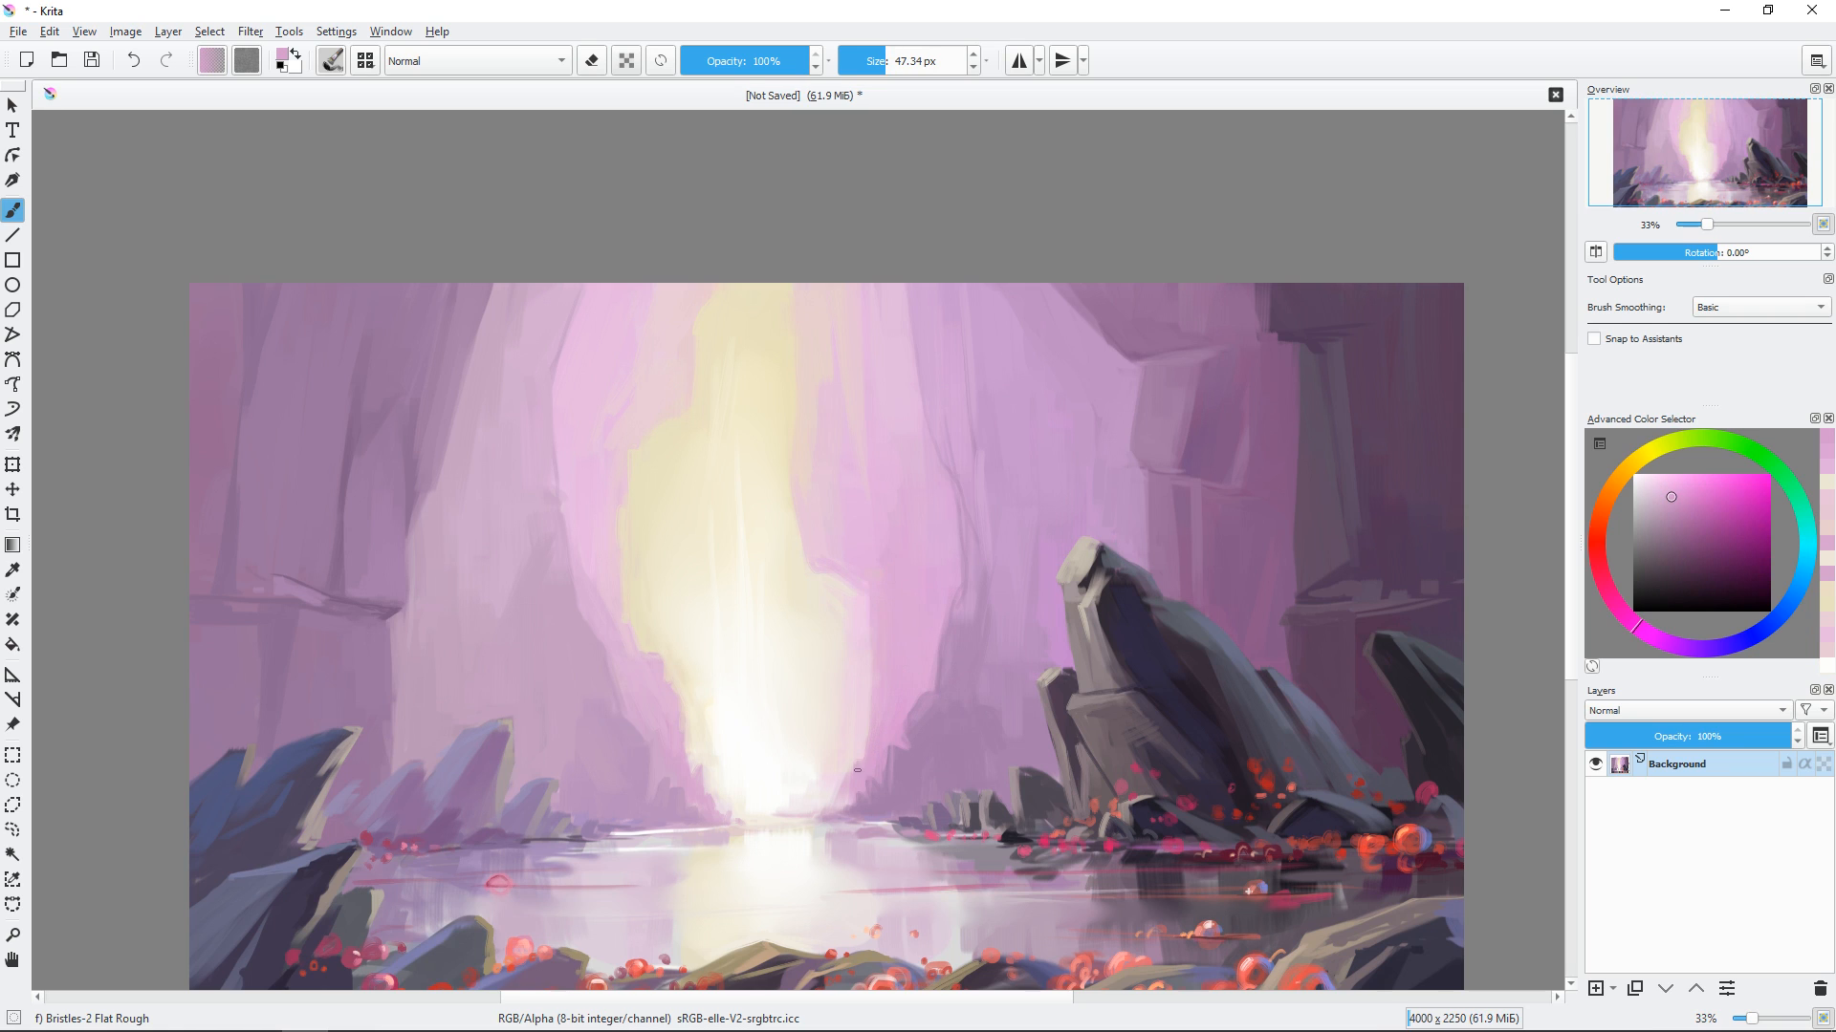
drag(844, 782, 839, 804)
ctrl+click(833, 639)
mouse_move(857, 607)
mouse_down()
mouse_move(854, 656)
mouse_move(889, 604)
mouse_up()
Paint faint facets on the pink wall just right of the light shaft with sampled pinks at about 47 px.
ctrl+click(899, 544)
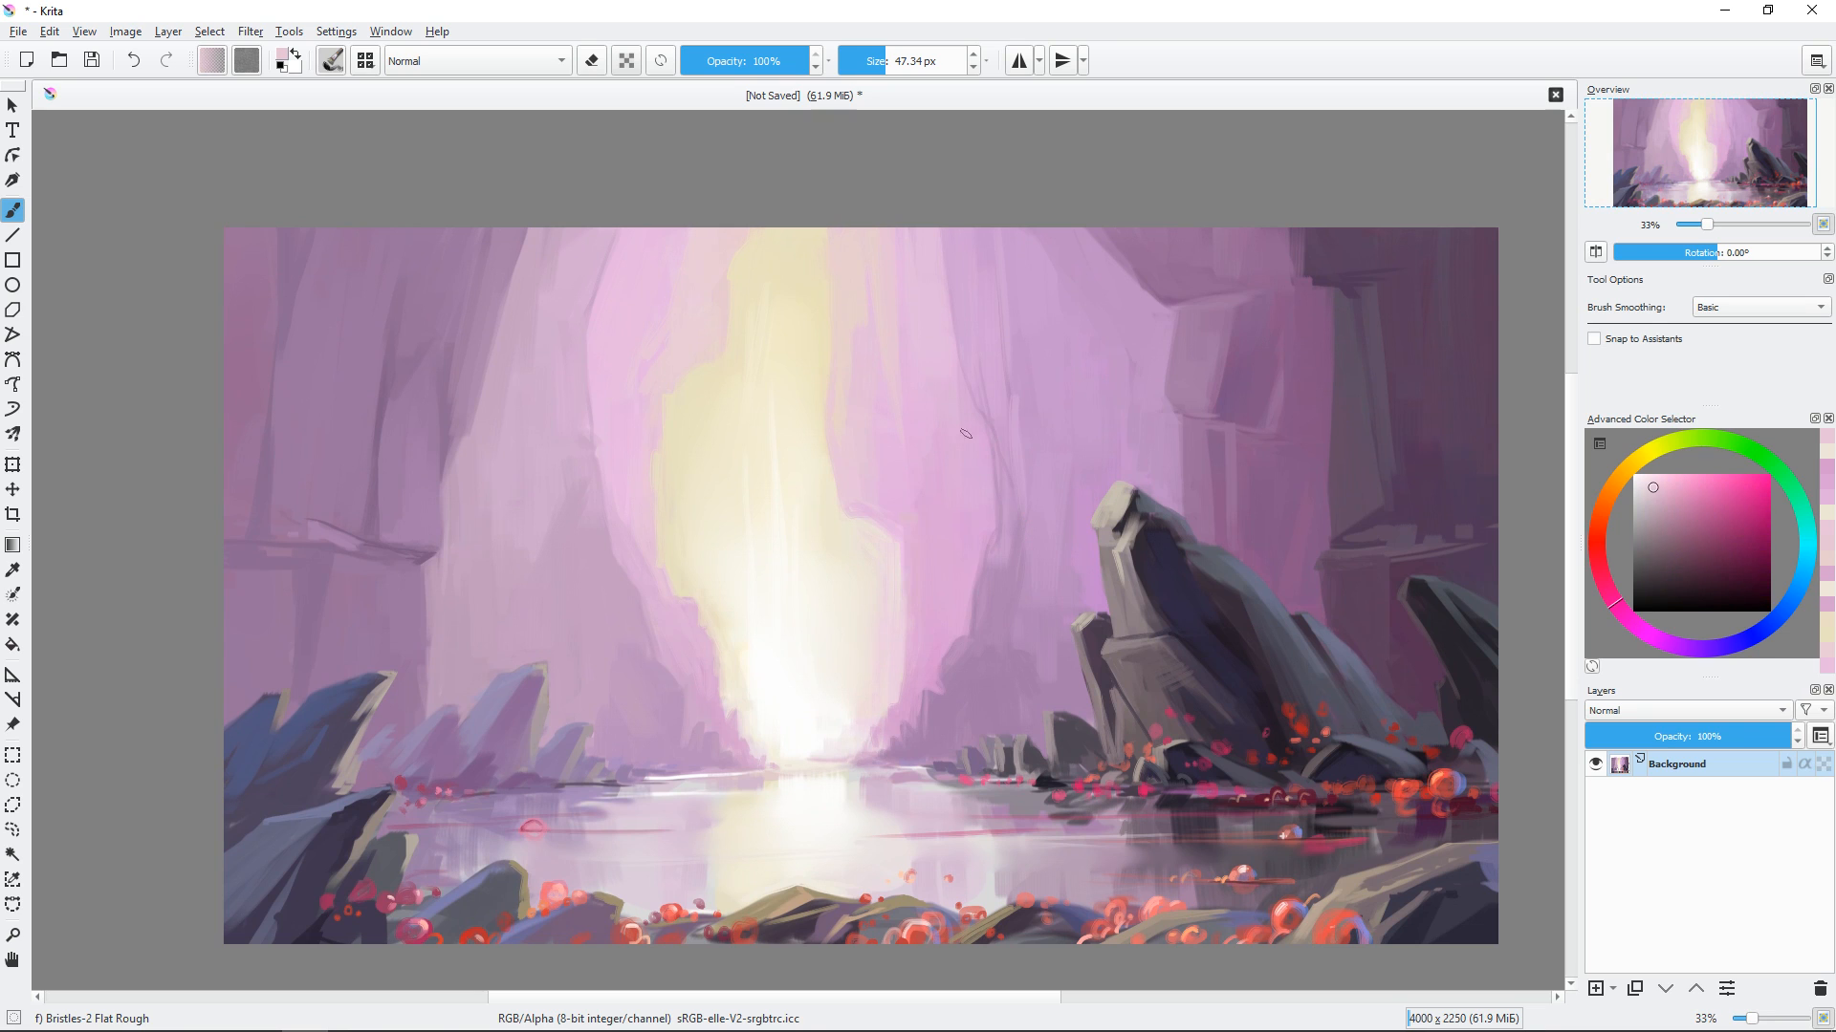
ctrl+click(901, 591)
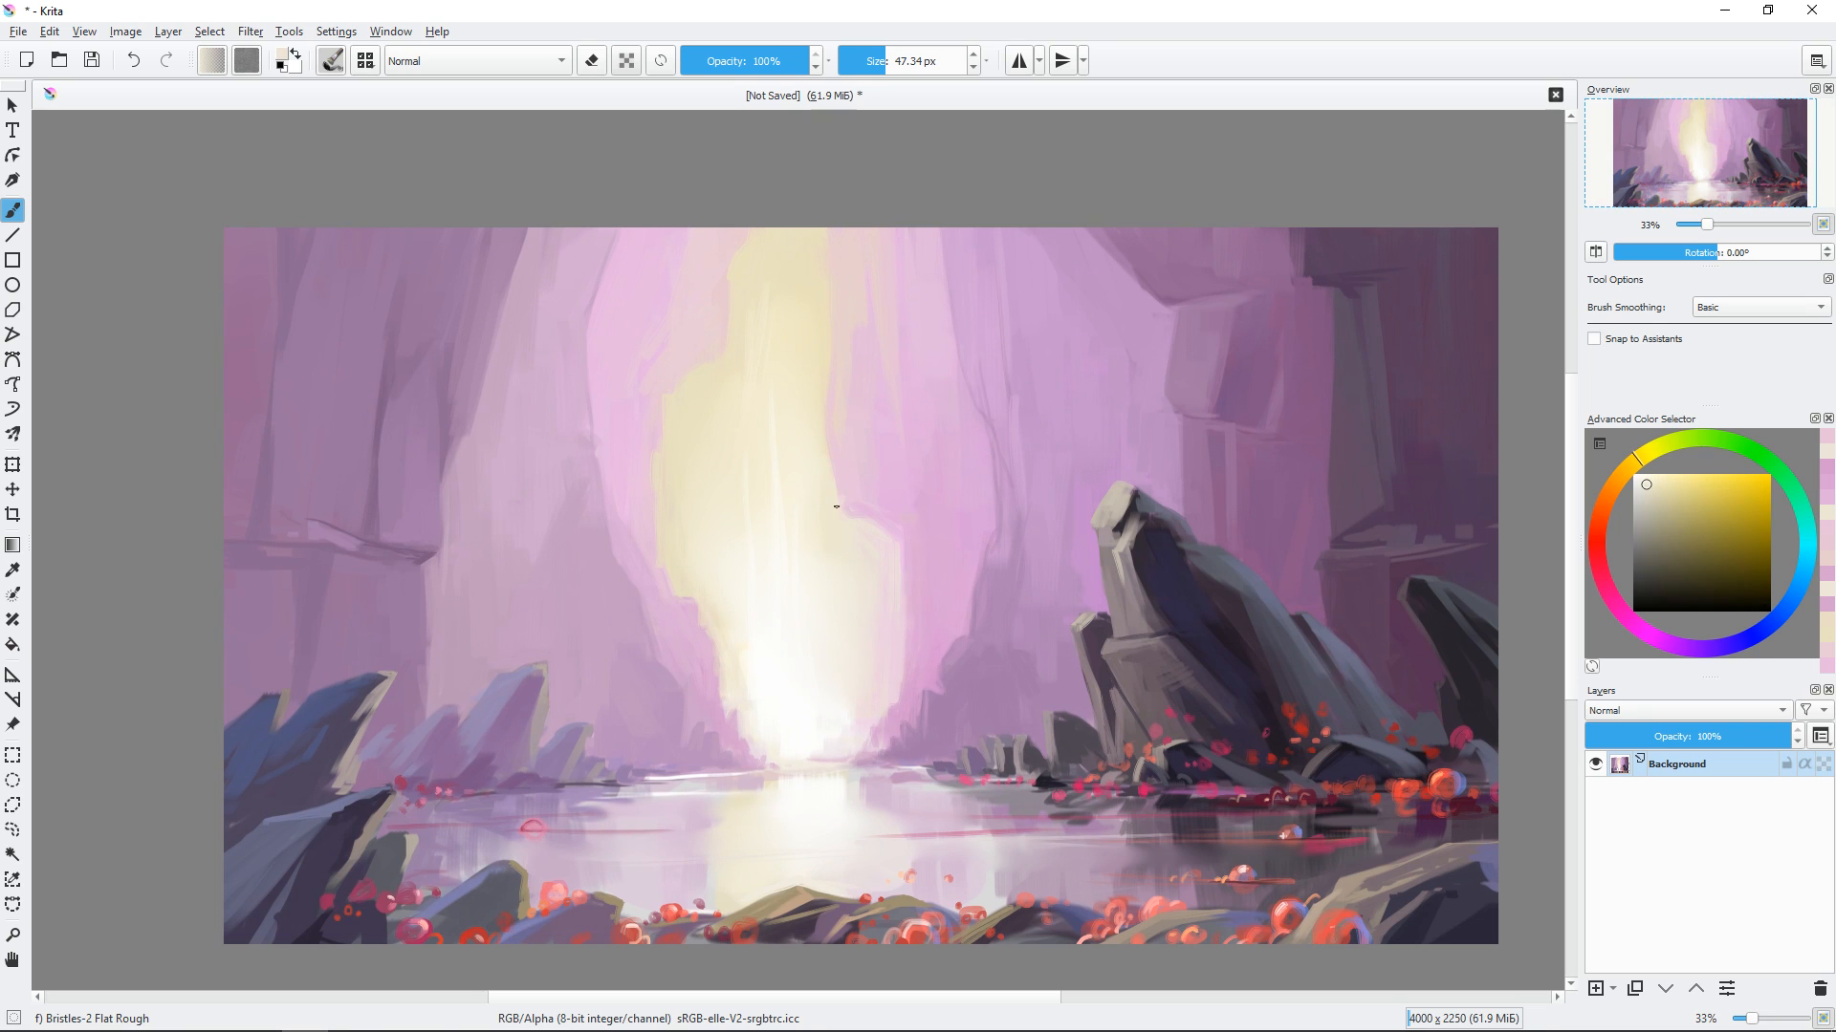
ctrl+click(949, 532)
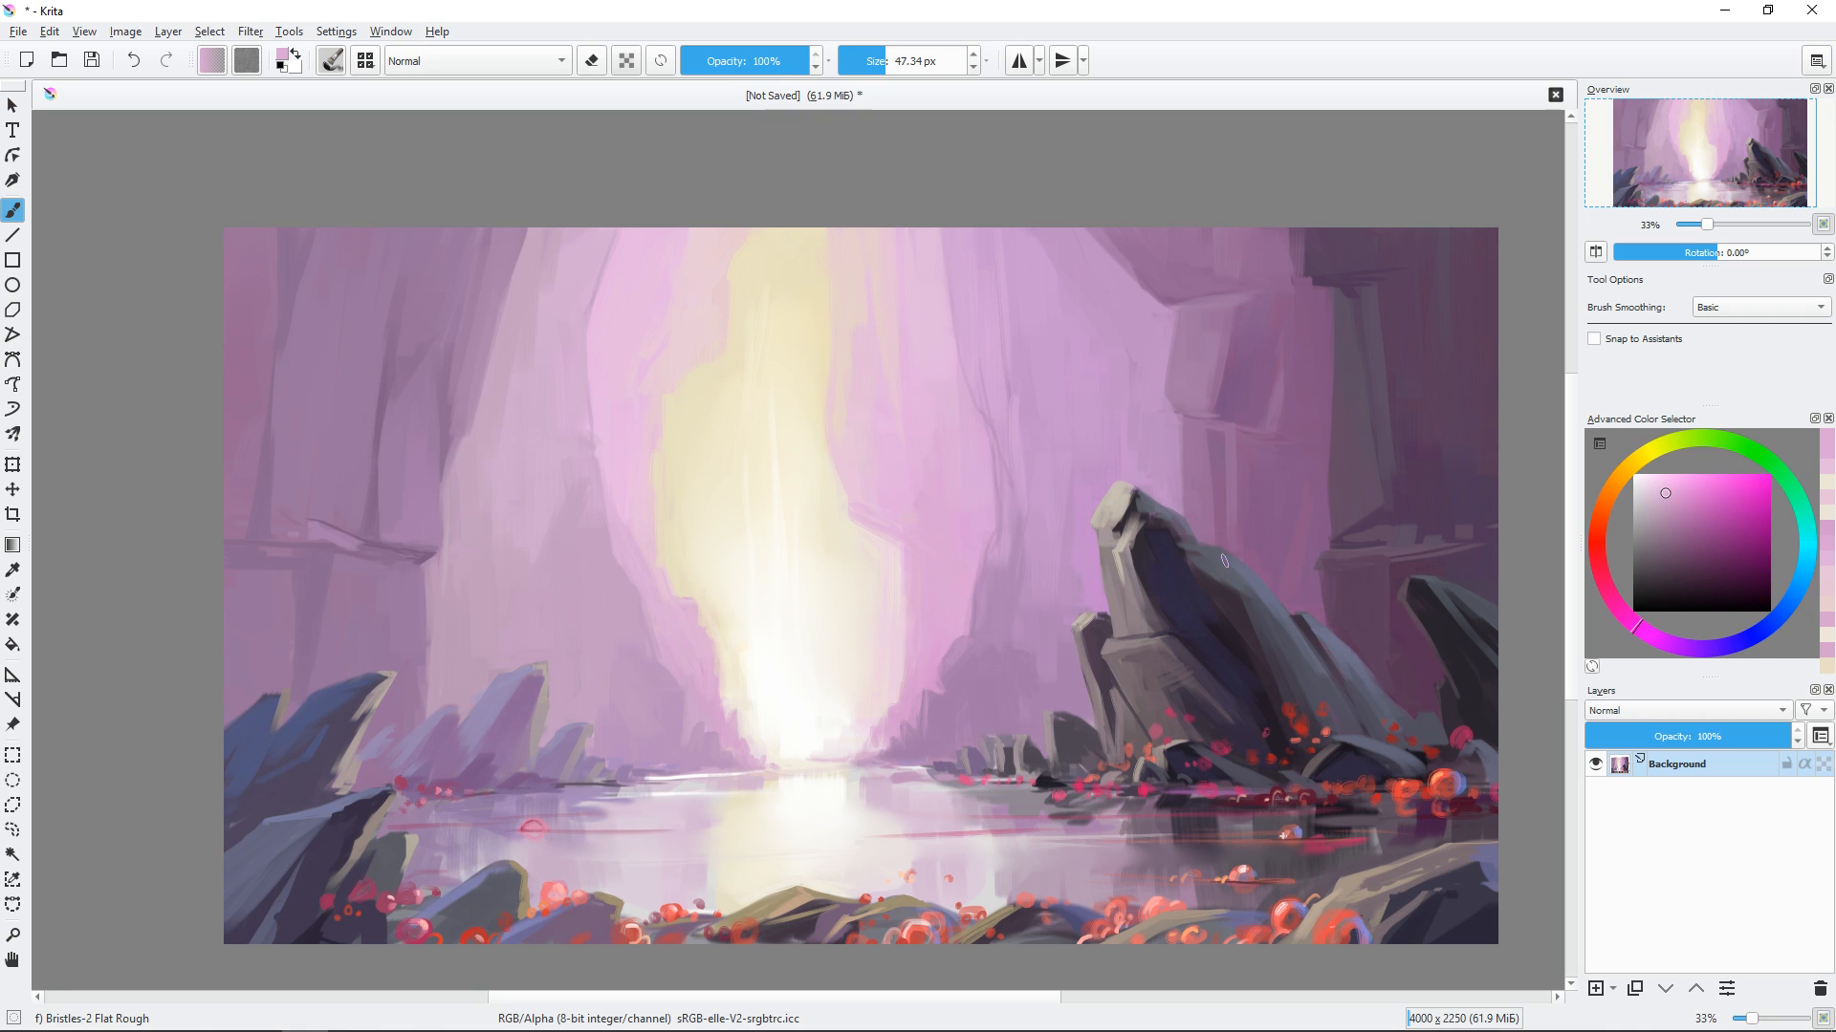
ctrl+click(913, 326)
drag(904, 360, 930, 406)
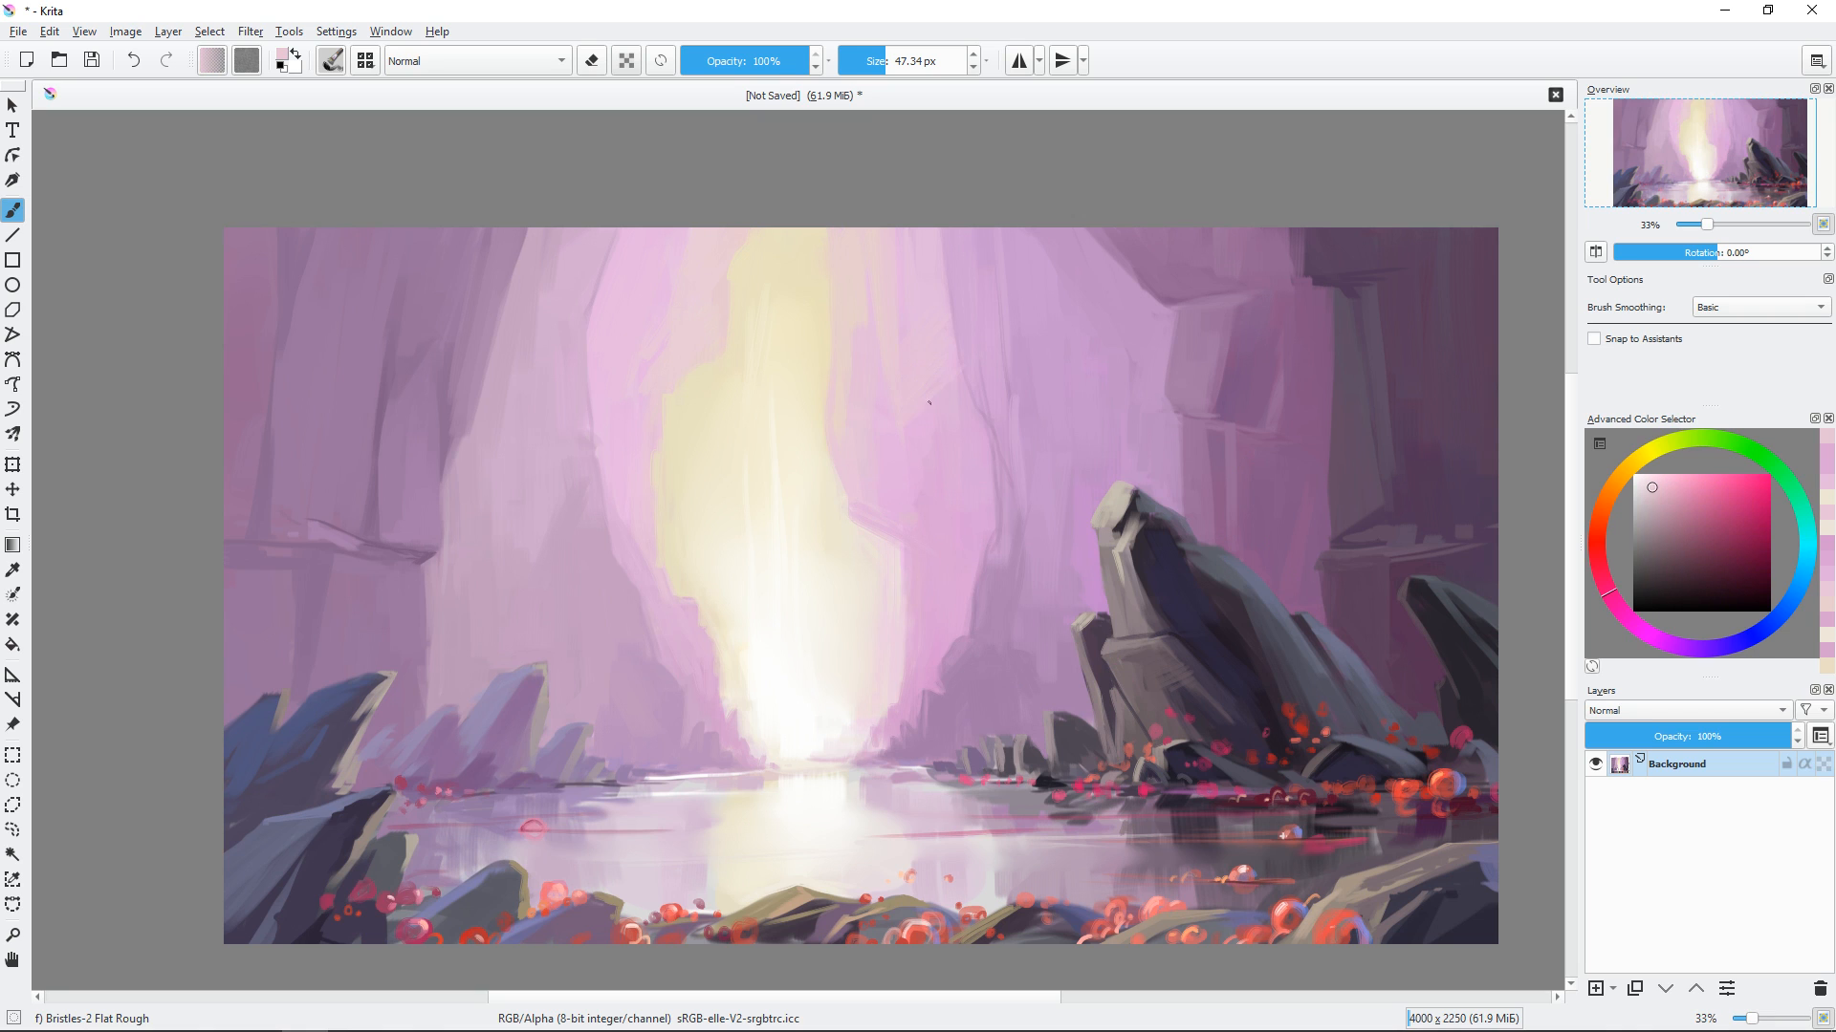
Brighten the base of the light shaft with near-white strokes at about 35 px.
drag(939, 612, 1029, 434)
ctrl+click(991, 527)
ctrl+click(794, 490)
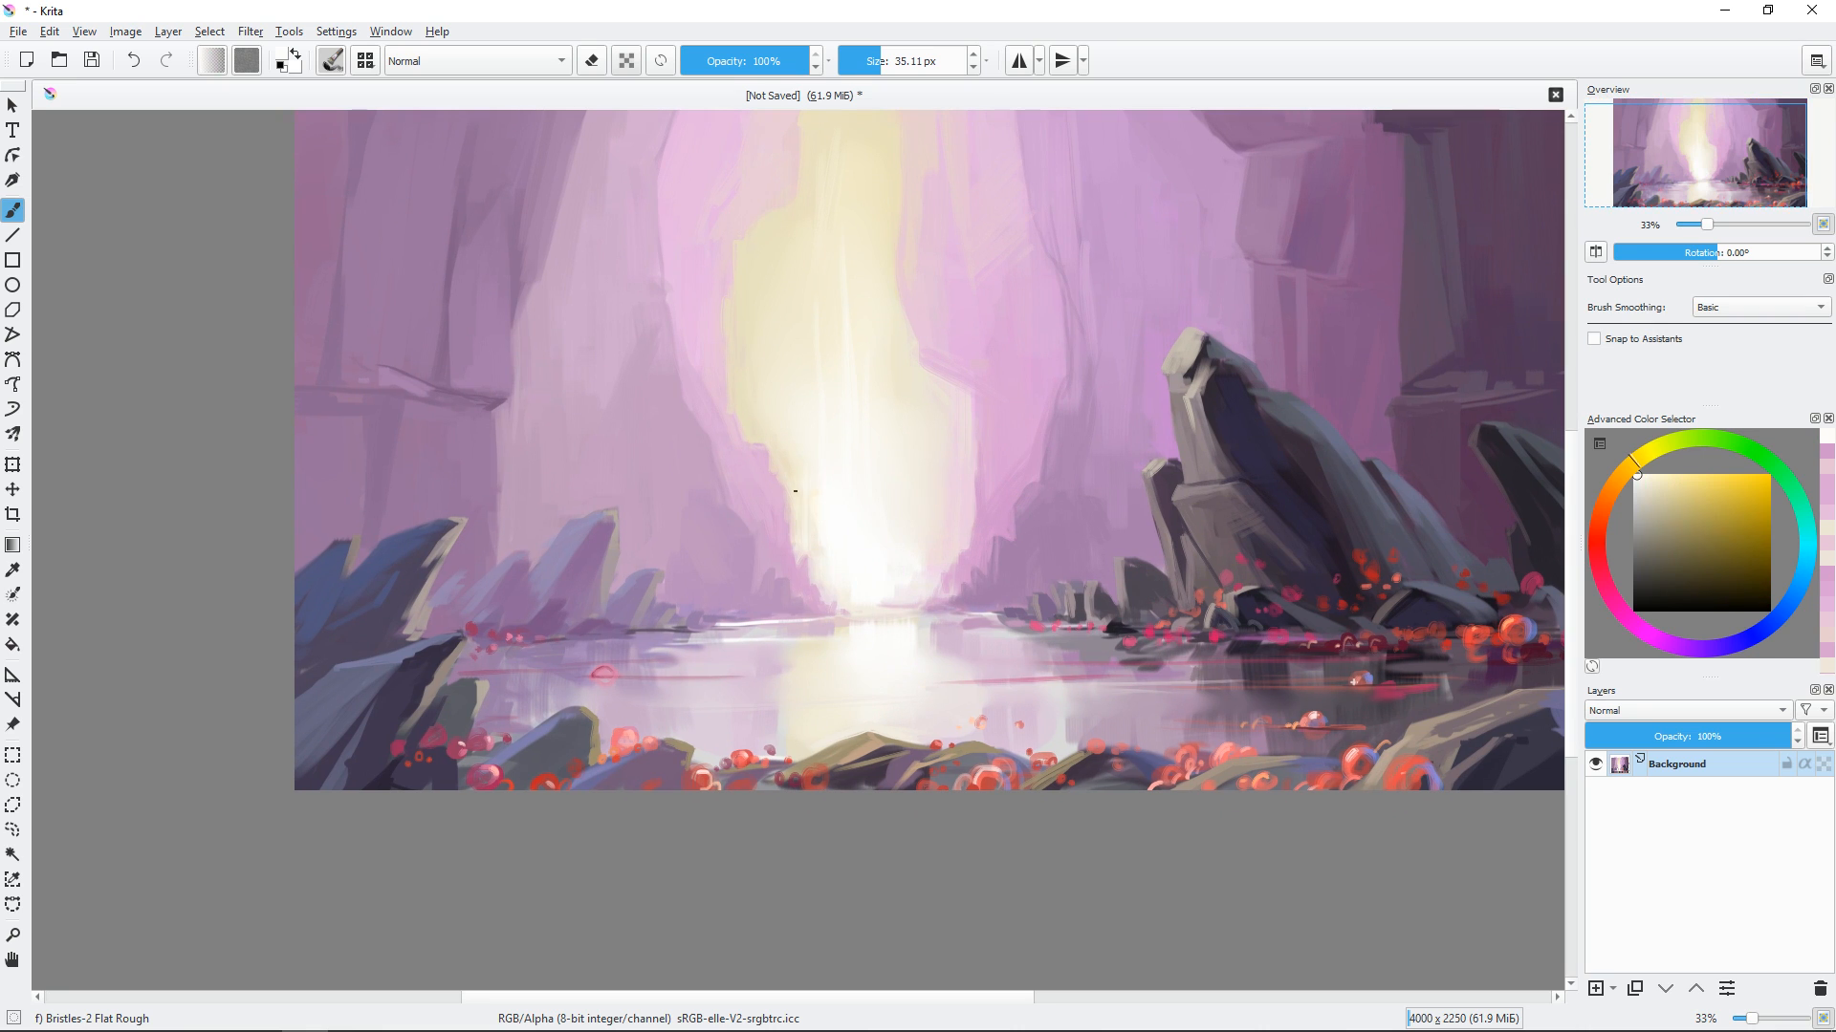
click(1634, 474)
drag(861, 566, 868, 609)
Repaint the upper edge of the back cliff left of the light shaft with sampled mauve at about 47 px.
drag(1069, 524, 1012, 591)
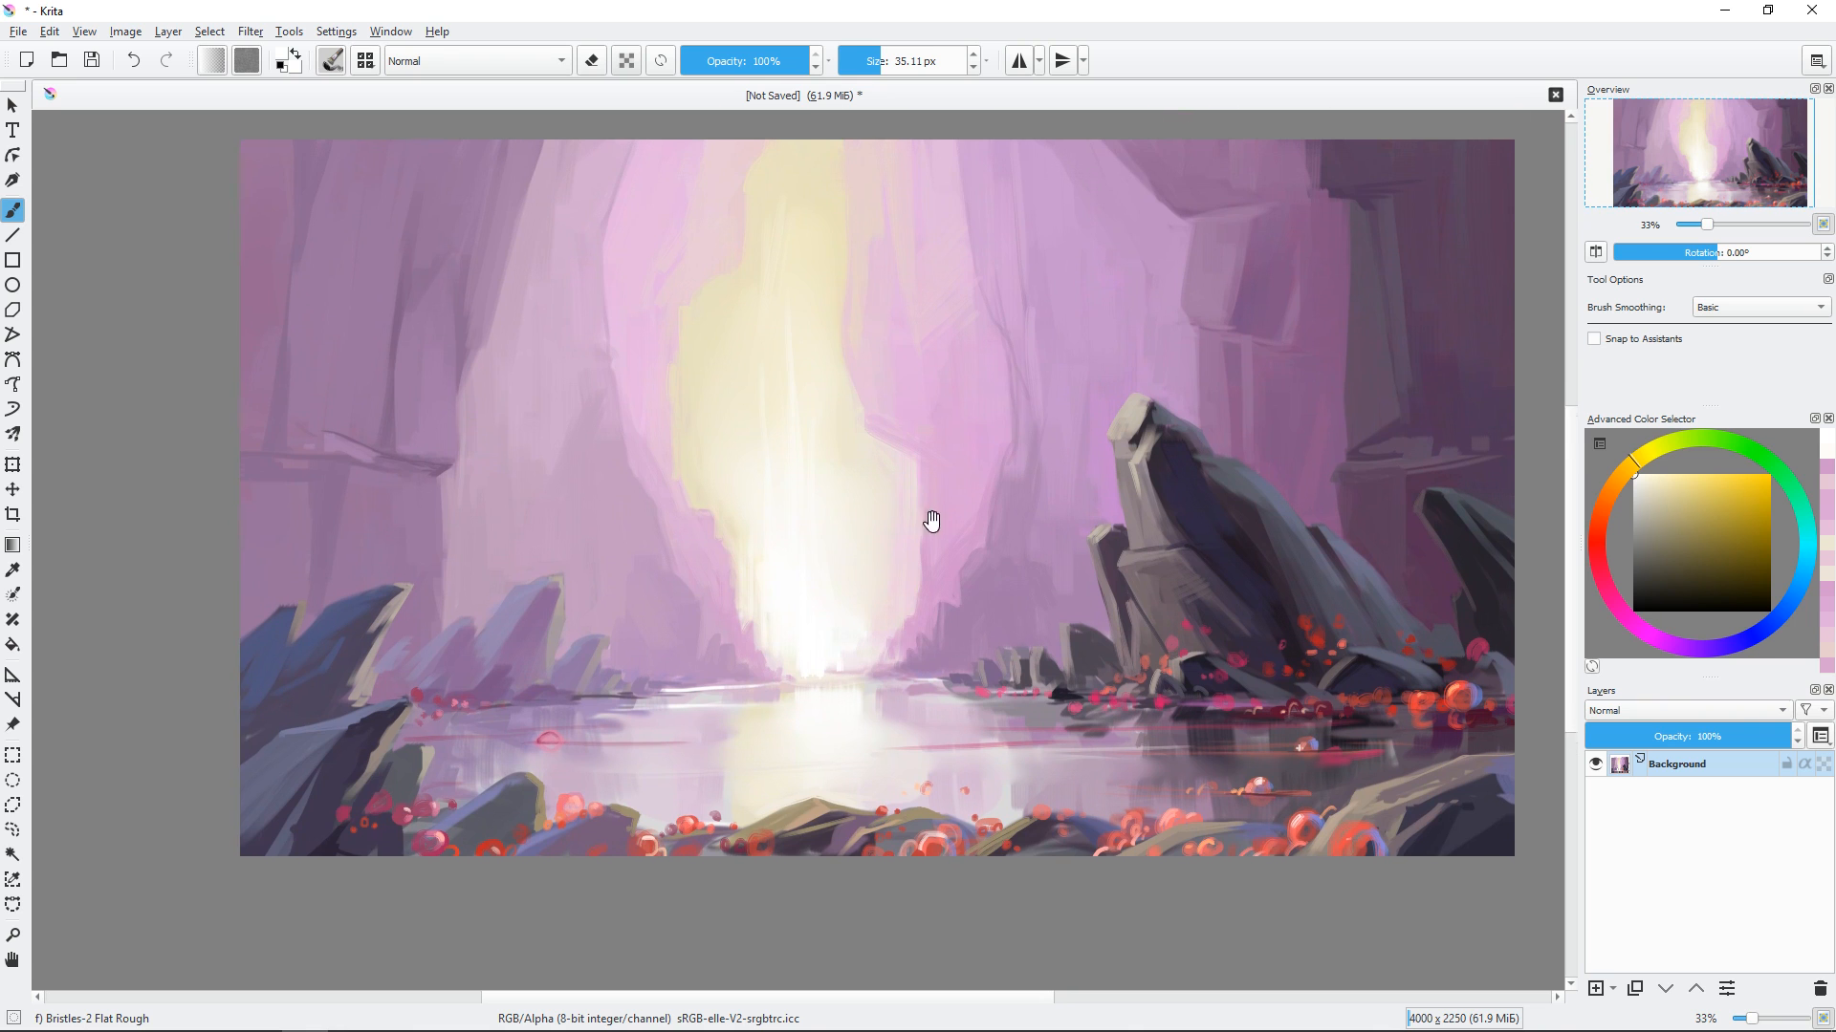
drag(918, 528, 913, 586)
ctrl+click(547, 222)
drag(533, 216, 537, 215)
drag(529, 197, 519, 241)
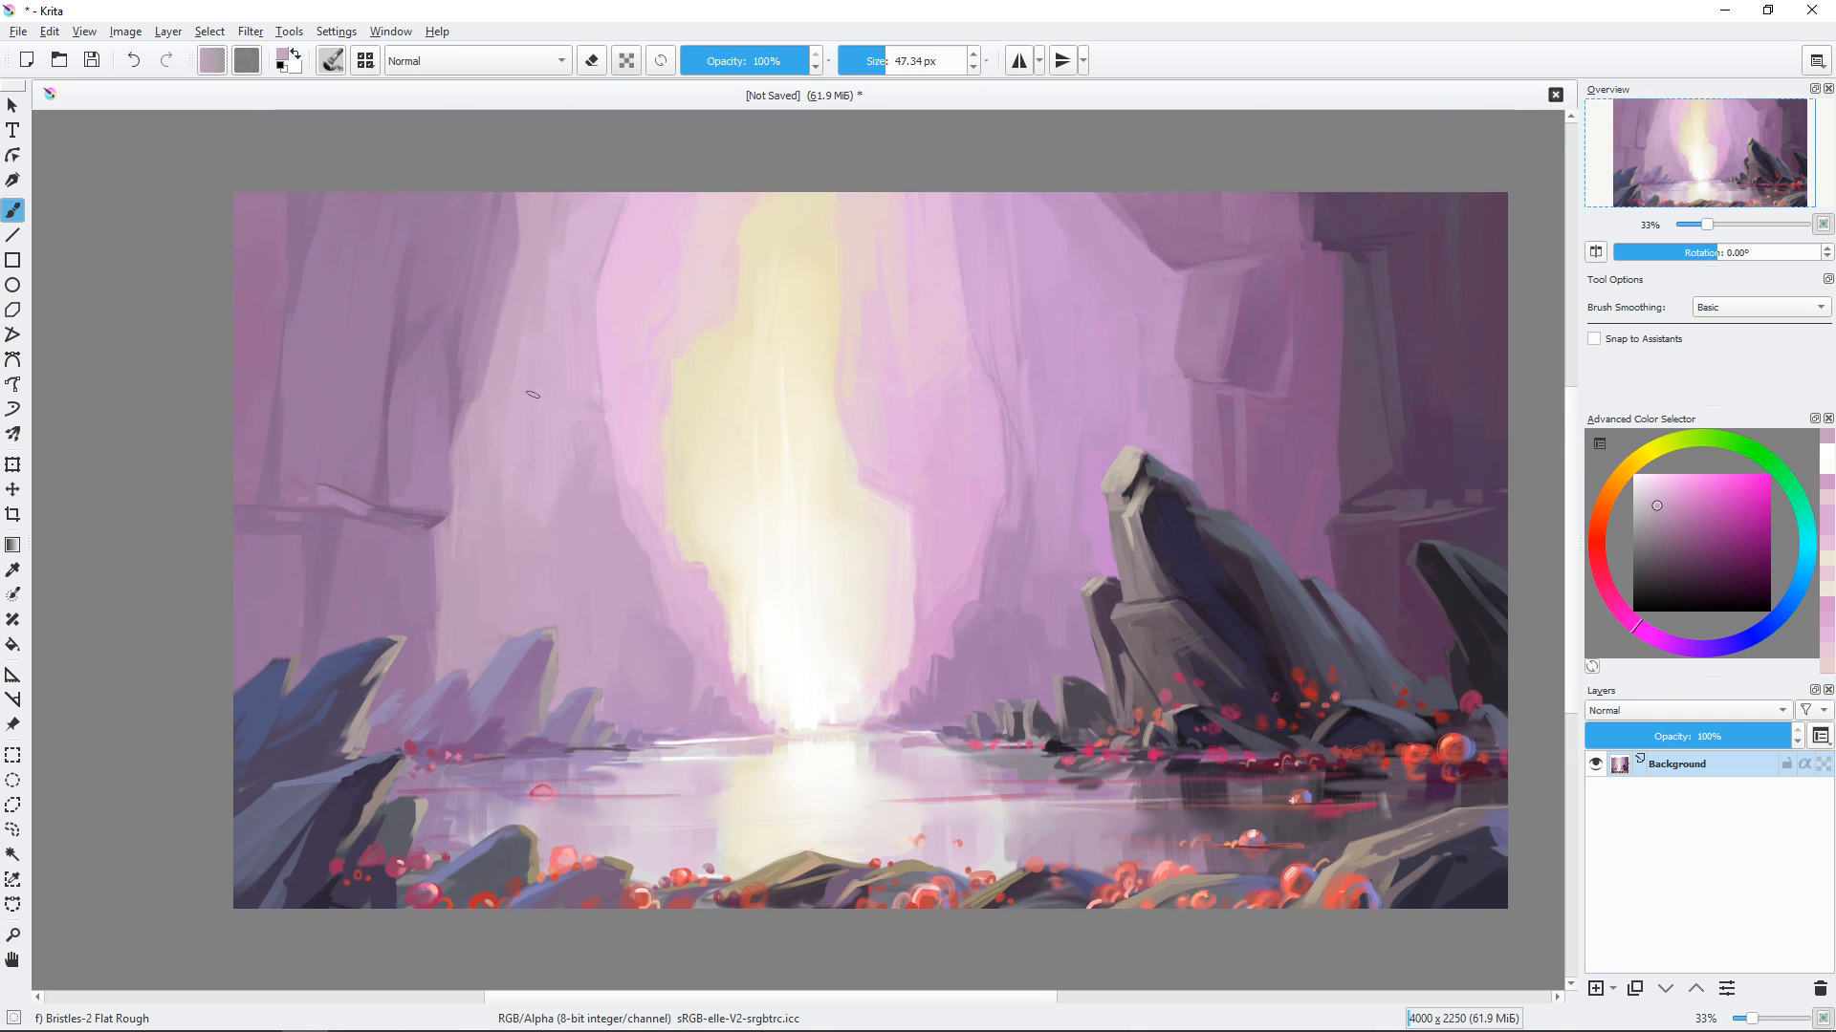
drag(531, 394, 431, 402)
Add faint crack lines and facets to the back wall right of the light shaft with sampled mauves, reducing the brush to about 36 px.
ctrl+click(998, 228)
drag(1014, 208, 1023, 241)
drag(1107, 378, 1024, 340)
drag(968, 449, 978, 451)
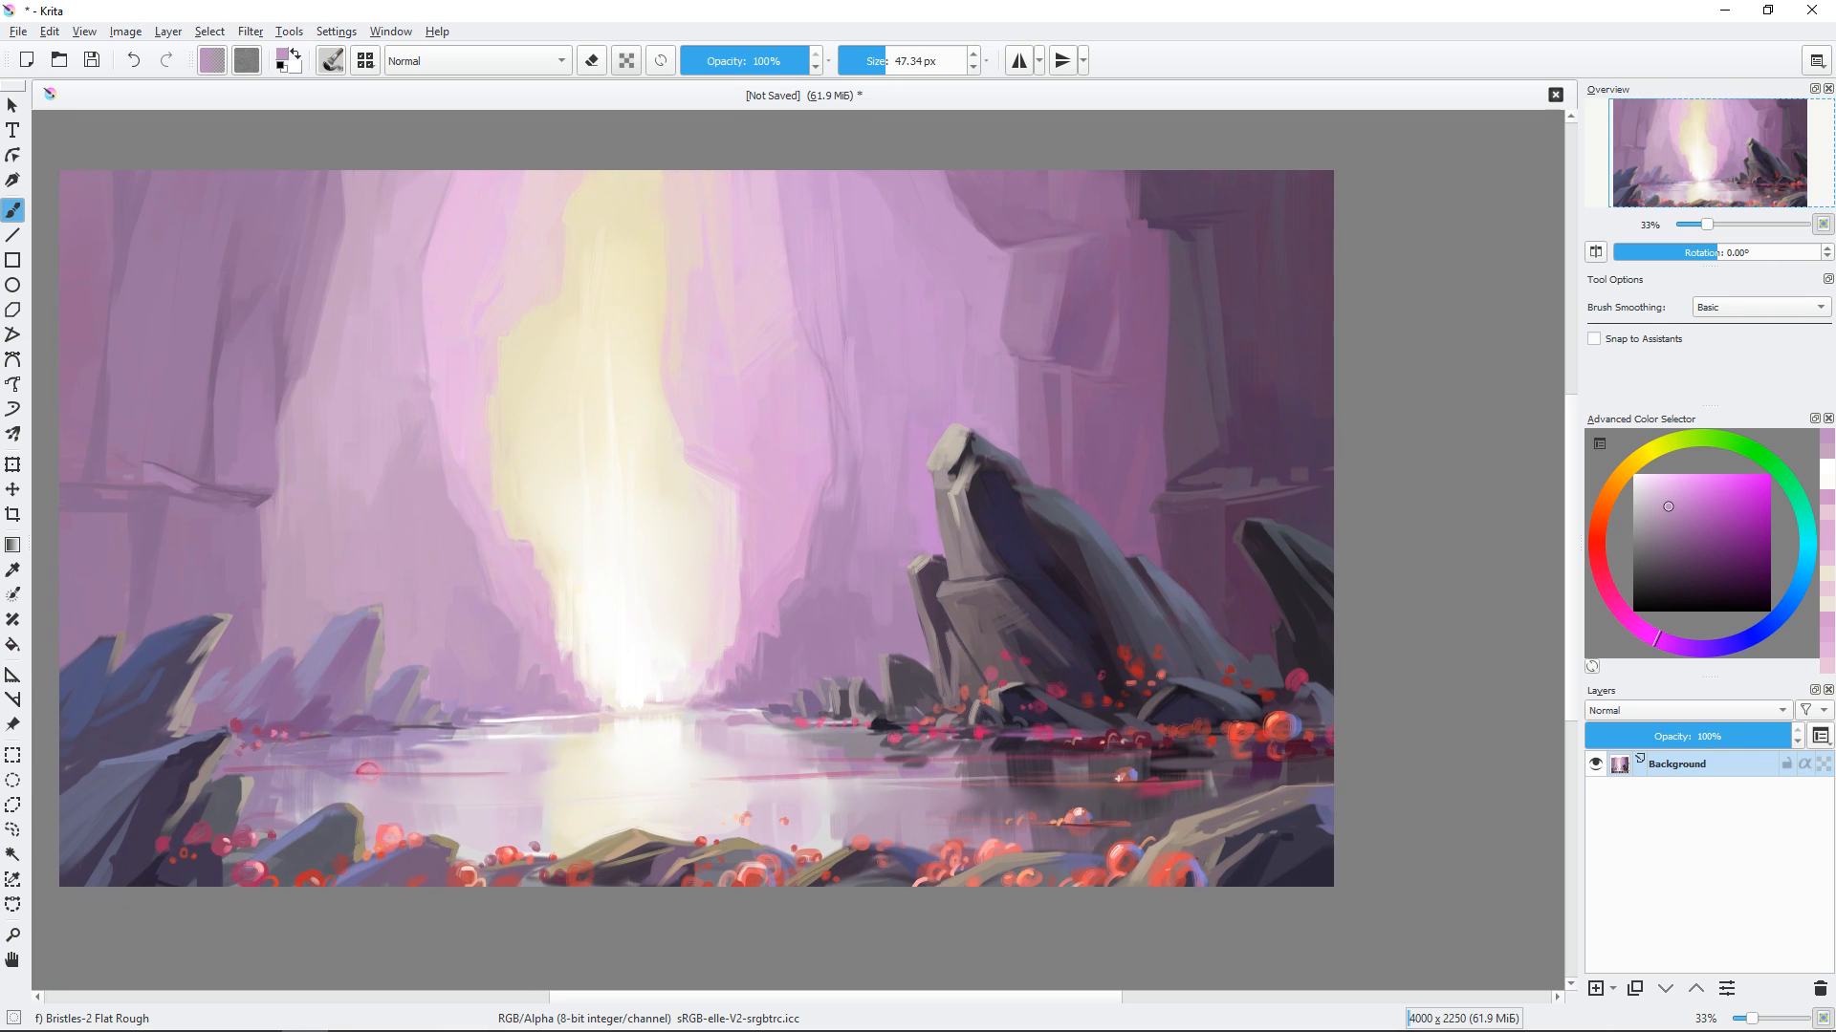
drag(822, 362, 845, 334)
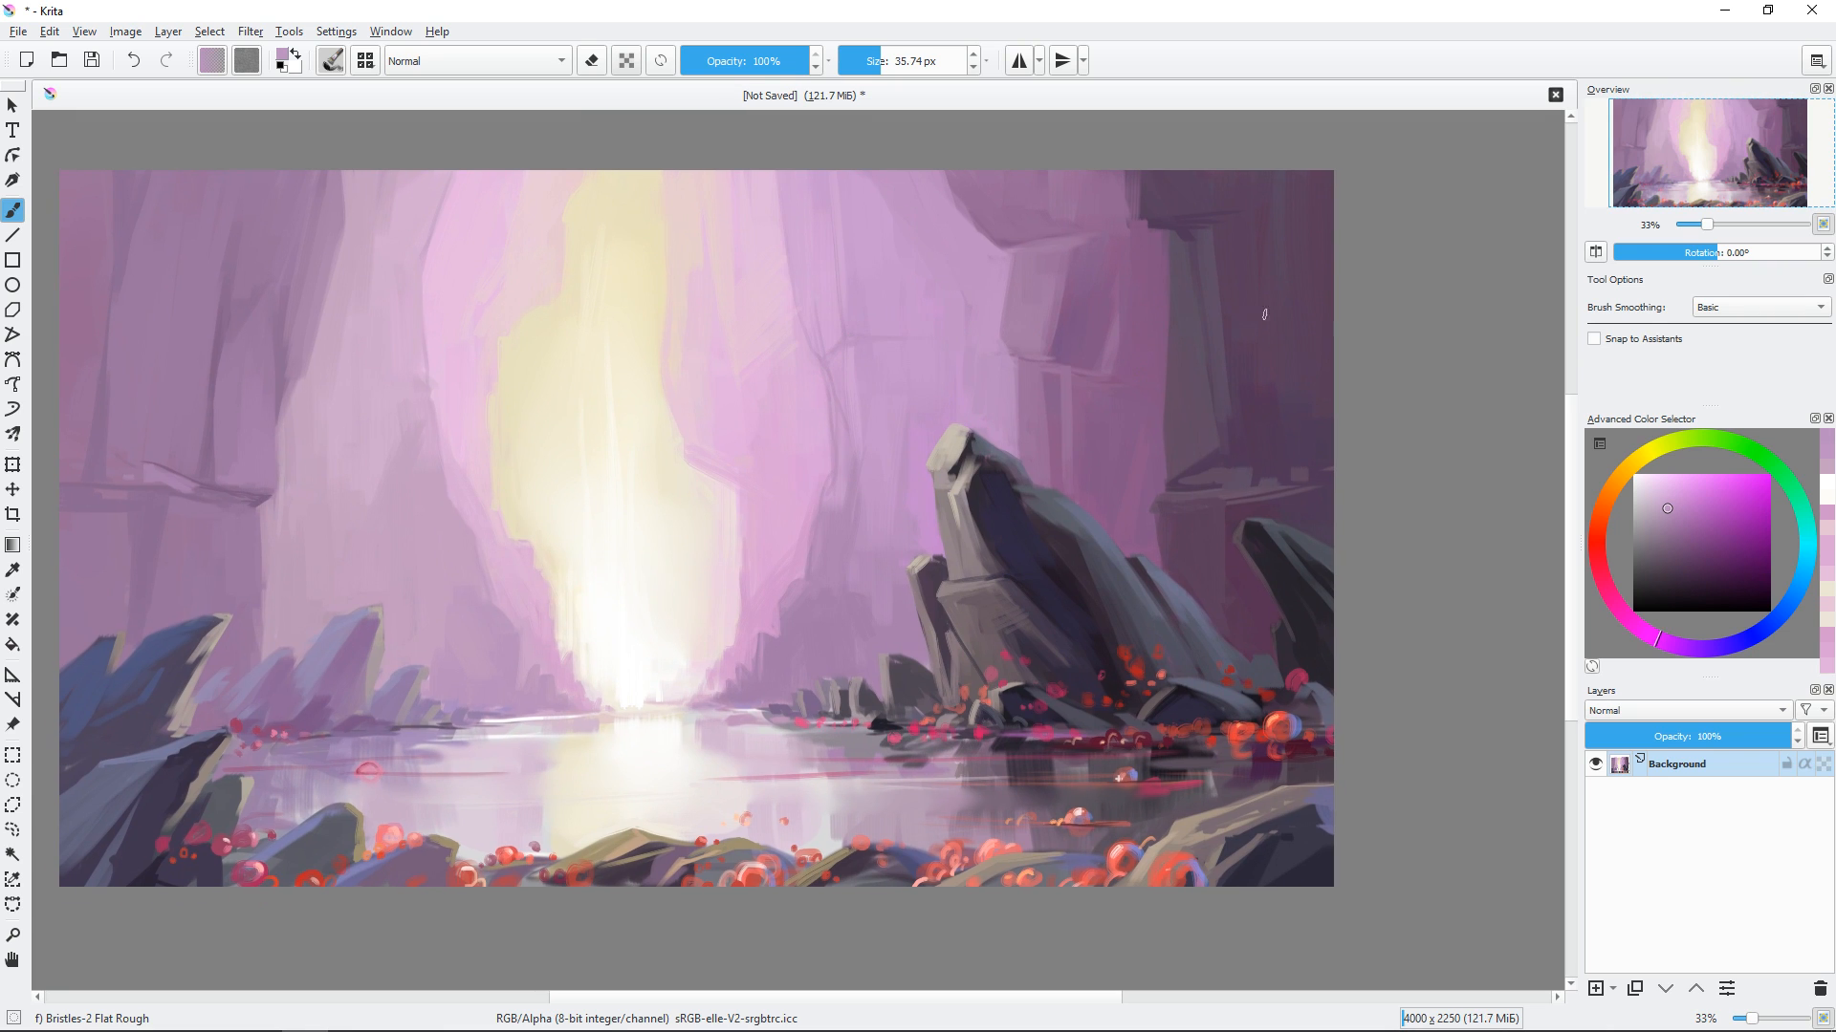
ctrl+click(834, 620)
mouse_move(829, 591)
mouse_down()
mouse_move(881, 595)
mouse_move(902, 656)
mouse_move(967, 658)
mouse_up()
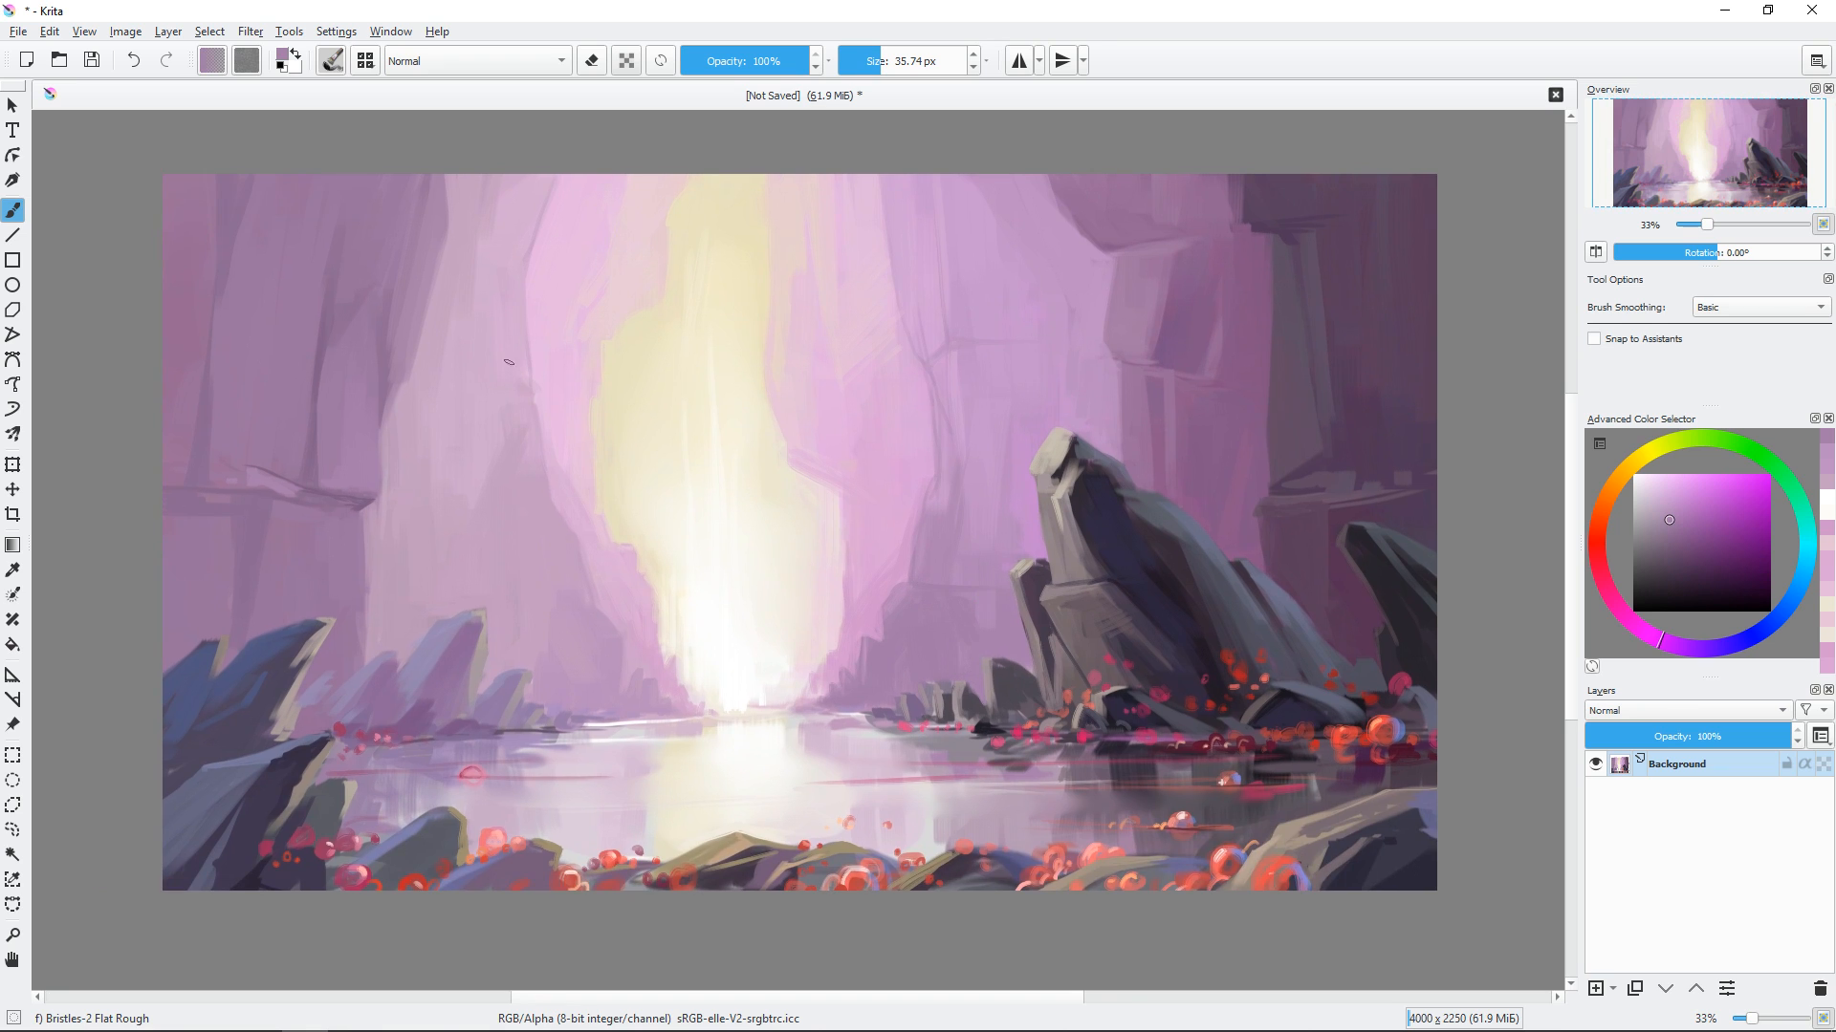
Paint thin crack lines on the back cliff left of the light shaft with sampled mauves, enlarging the brush to about 40 px.
ctrl+click(509, 363)
drag(511, 367, 525, 371)
drag(527, 379, 526, 447)
ctrl+click(588, 617)
drag(552, 523, 485, 556)
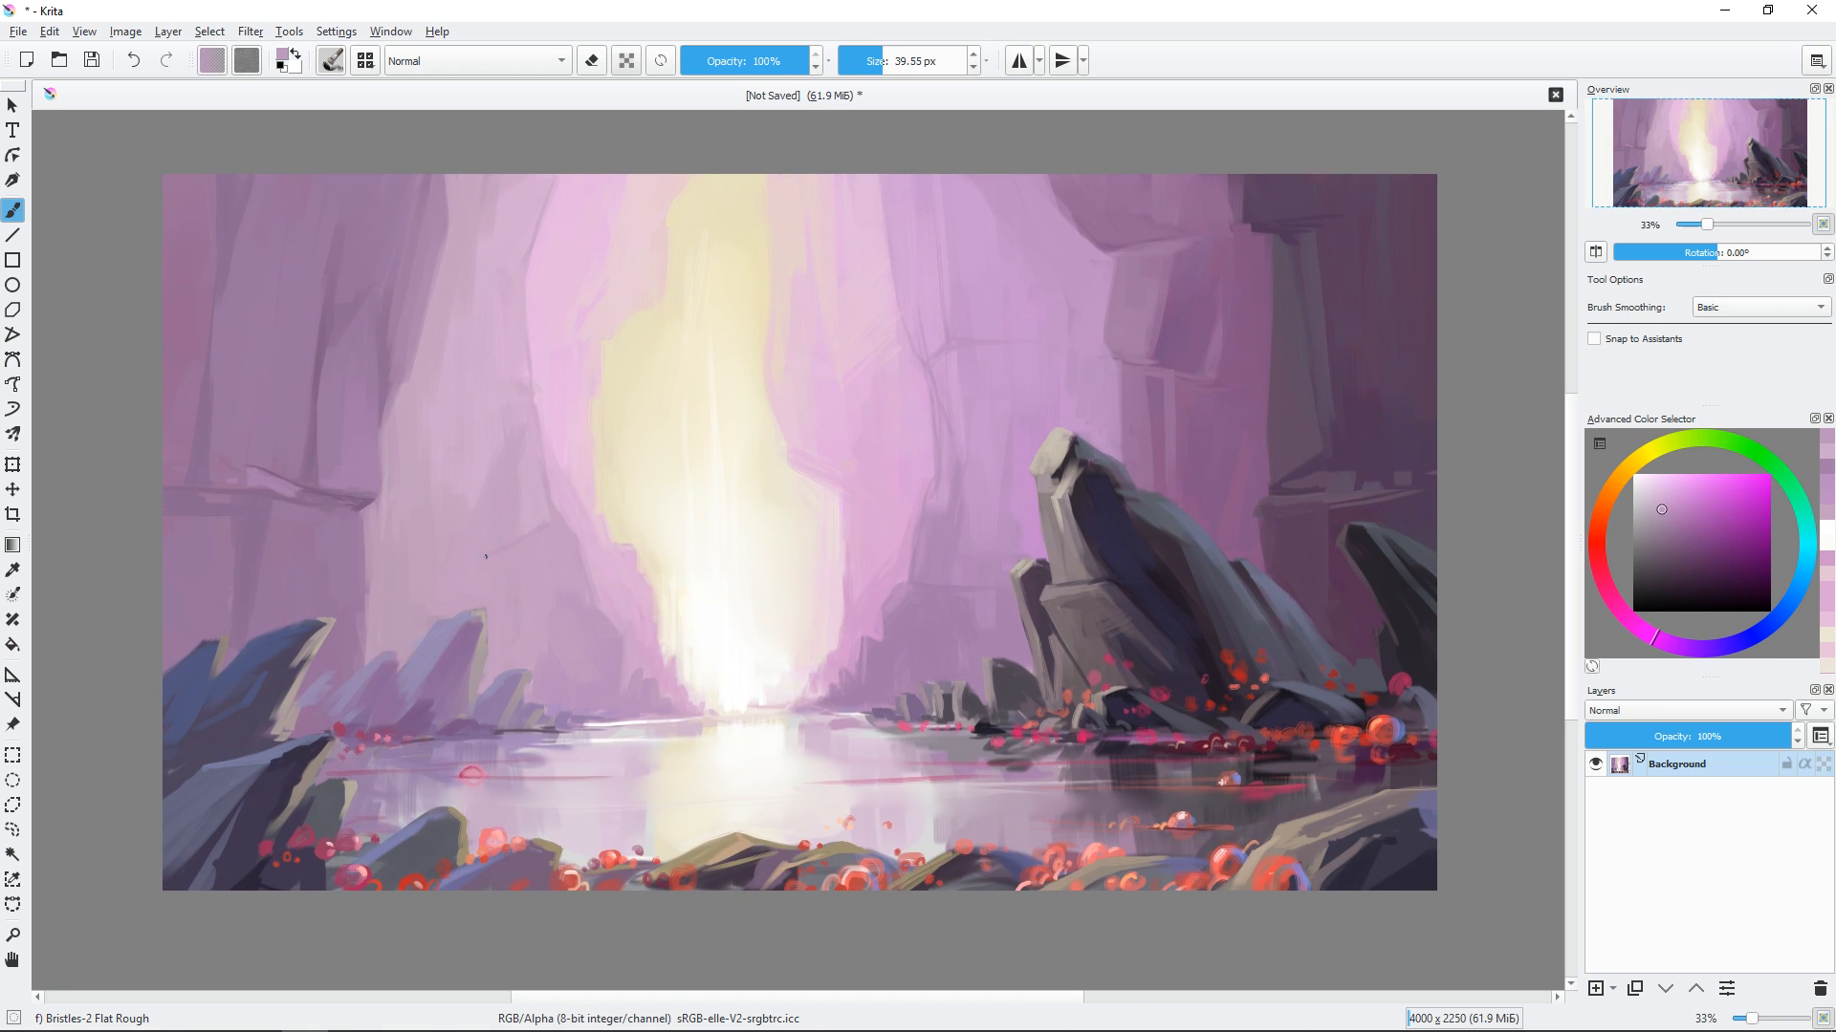
Define the right-hand edge of the cracked facet on the left back cliff with sampled pinkish mauves.
drag(826, 471, 868, 458)
ctrl+click(545, 446)
mouse_move(551, 448)
mouse_down()
mouse_move(532, 524)
mouse_move(575, 457)
mouse_up()
ctrl+click(573, 582)
drag(936, 384, 856, 396)
Block in angular rock planes within the left back cliff with sampled light and mid mauves at about 40 px.
ctrl+click(473, 354)
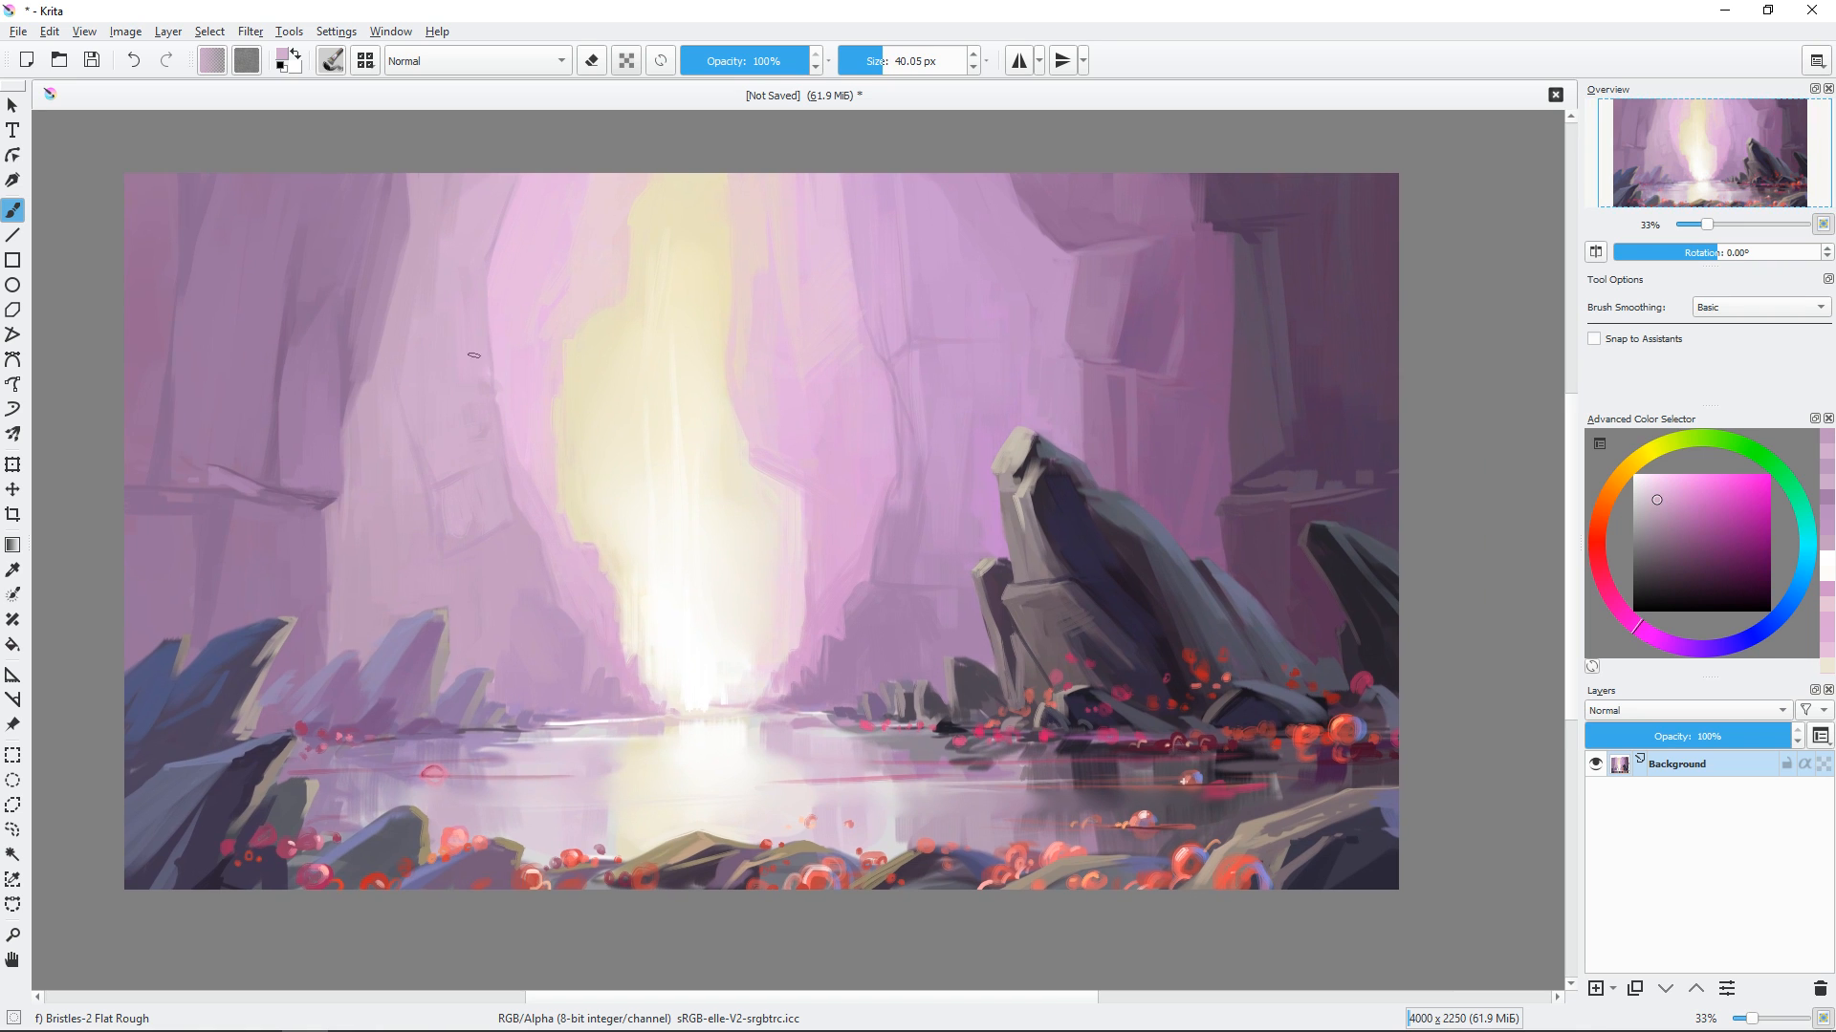
ctrl+click(523, 439)
mouse_move(520, 450)
mouse_down()
mouse_move(493, 406)
mouse_move(403, 478)
mouse_move(462, 528)
mouse_up()
ctrl+click(483, 547)
ctrl+click(499, 501)
Darken the waterline right of the glow's base with sampled grey-purple at about 48 px and check the whole picture.
drag(830, 593, 851, 568)
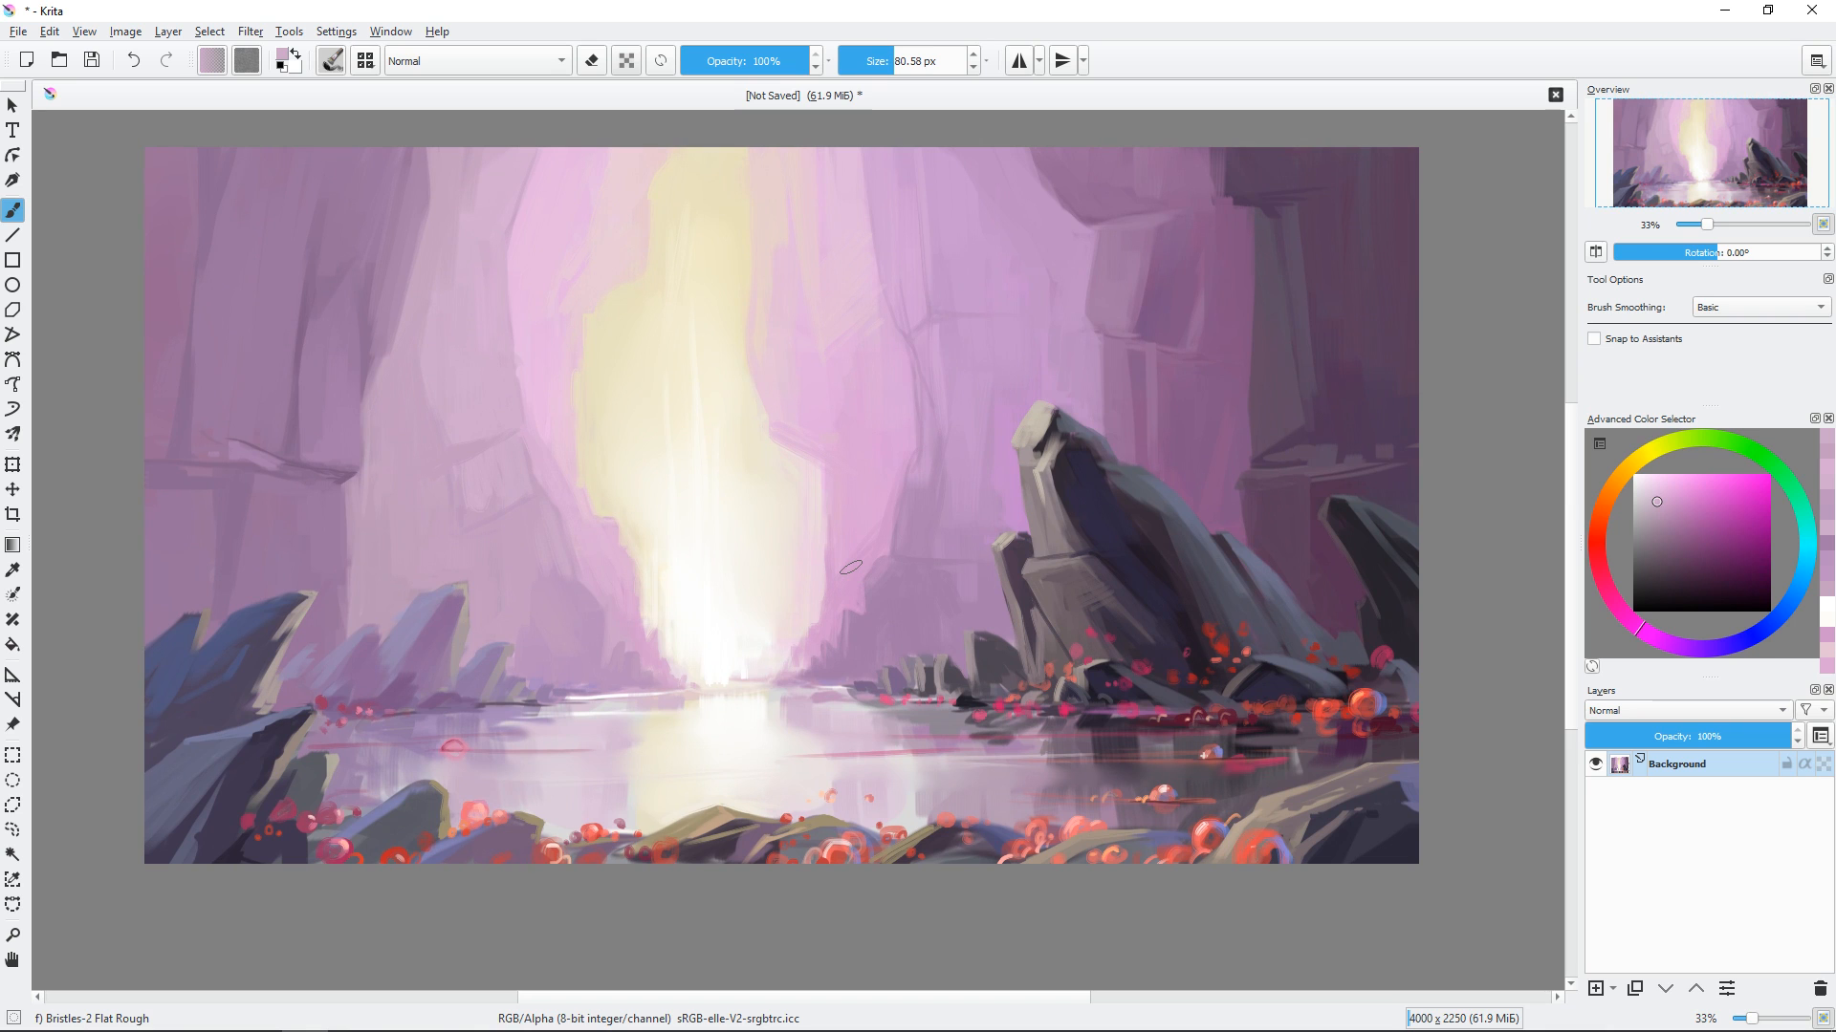
ctrl+click(887, 687)
drag(842, 691, 802, 683)
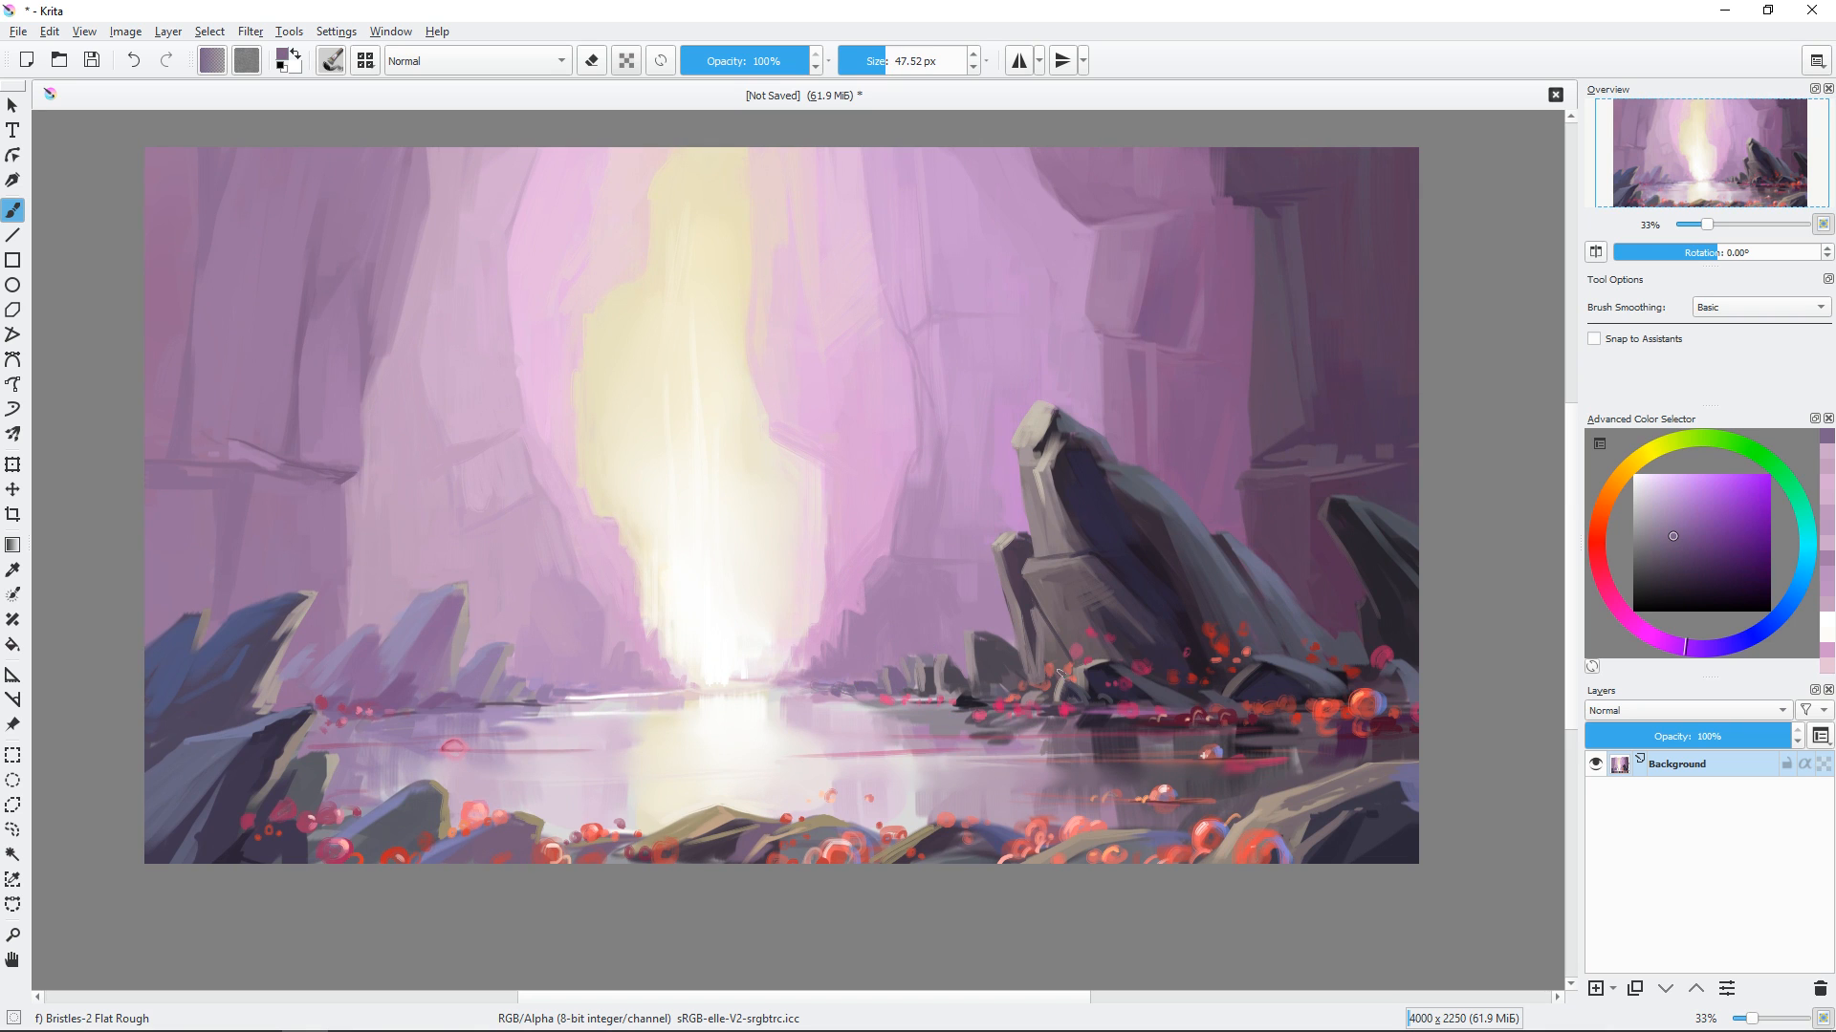
drag(740, 626, 757, 633)
key(ctrl+minus)
key(ctrl+plus)
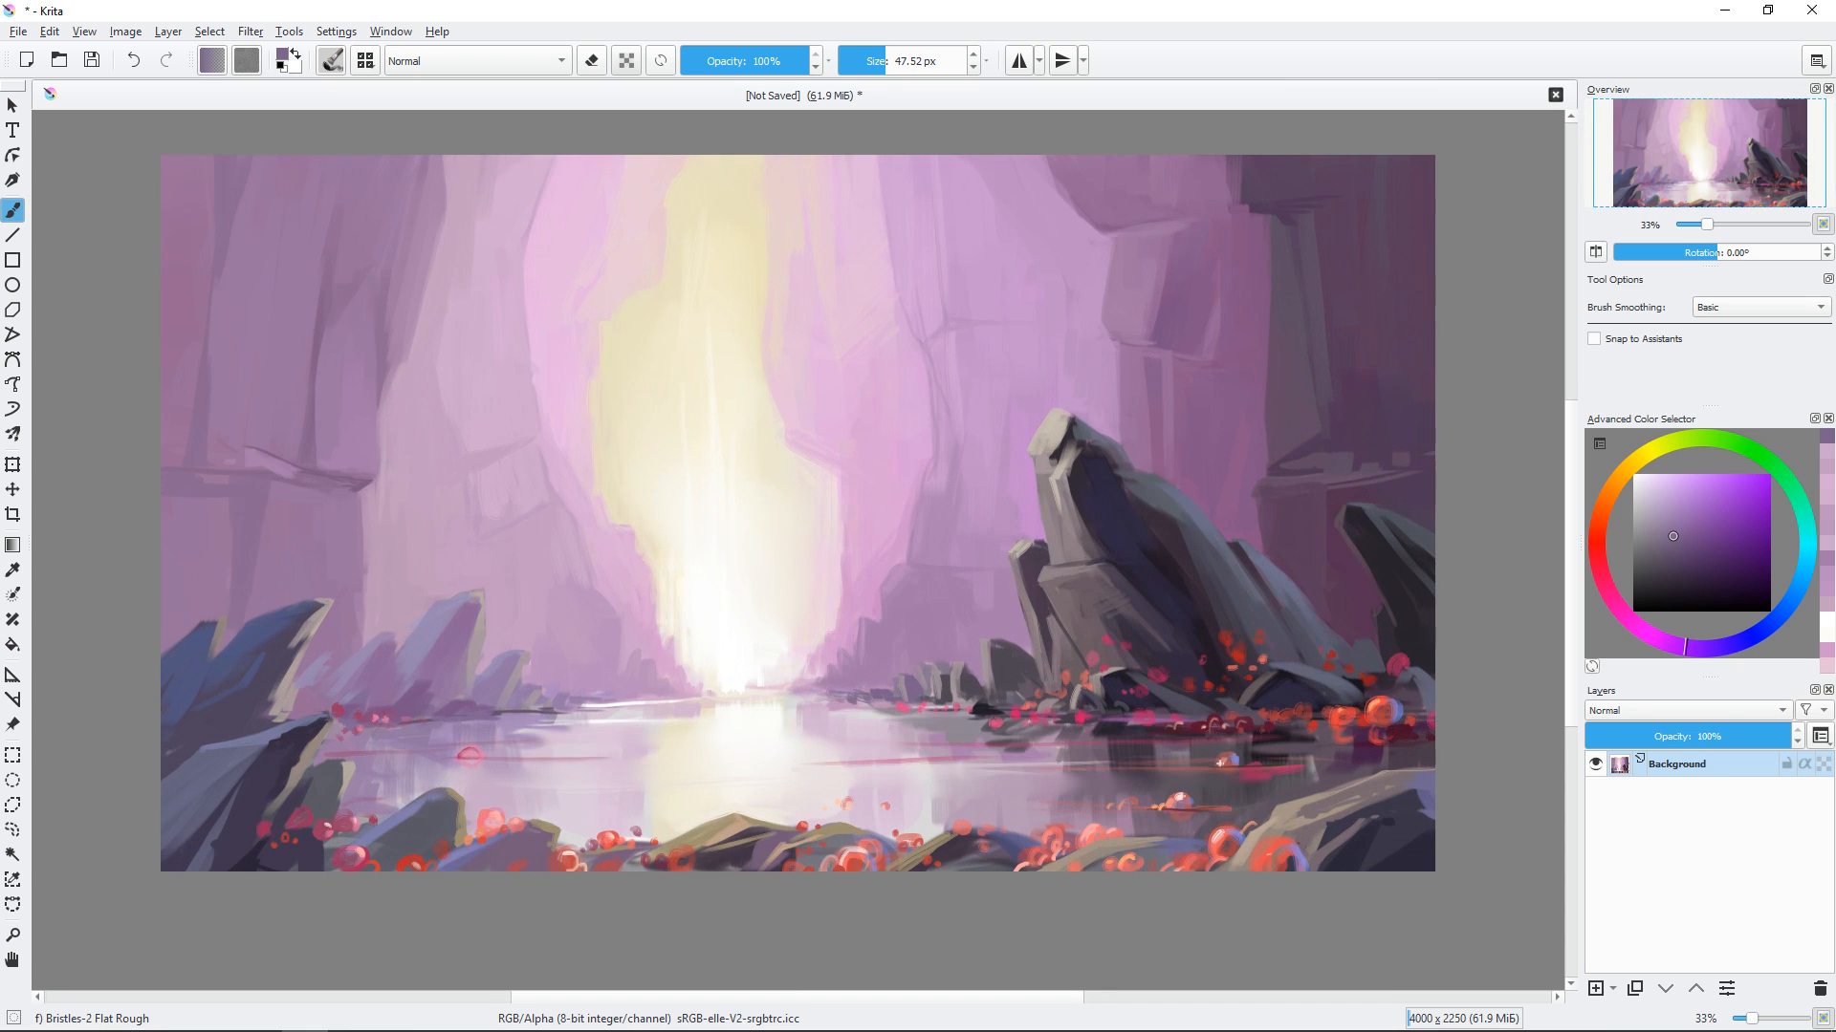
Layer sampled pale pinks over the upper left wall beside the glow, varying the brush between about 34 and 80 px.
ctrl+click(551, 316)
drag(546, 351, 563, 350)
ctrl+click(604, 272)
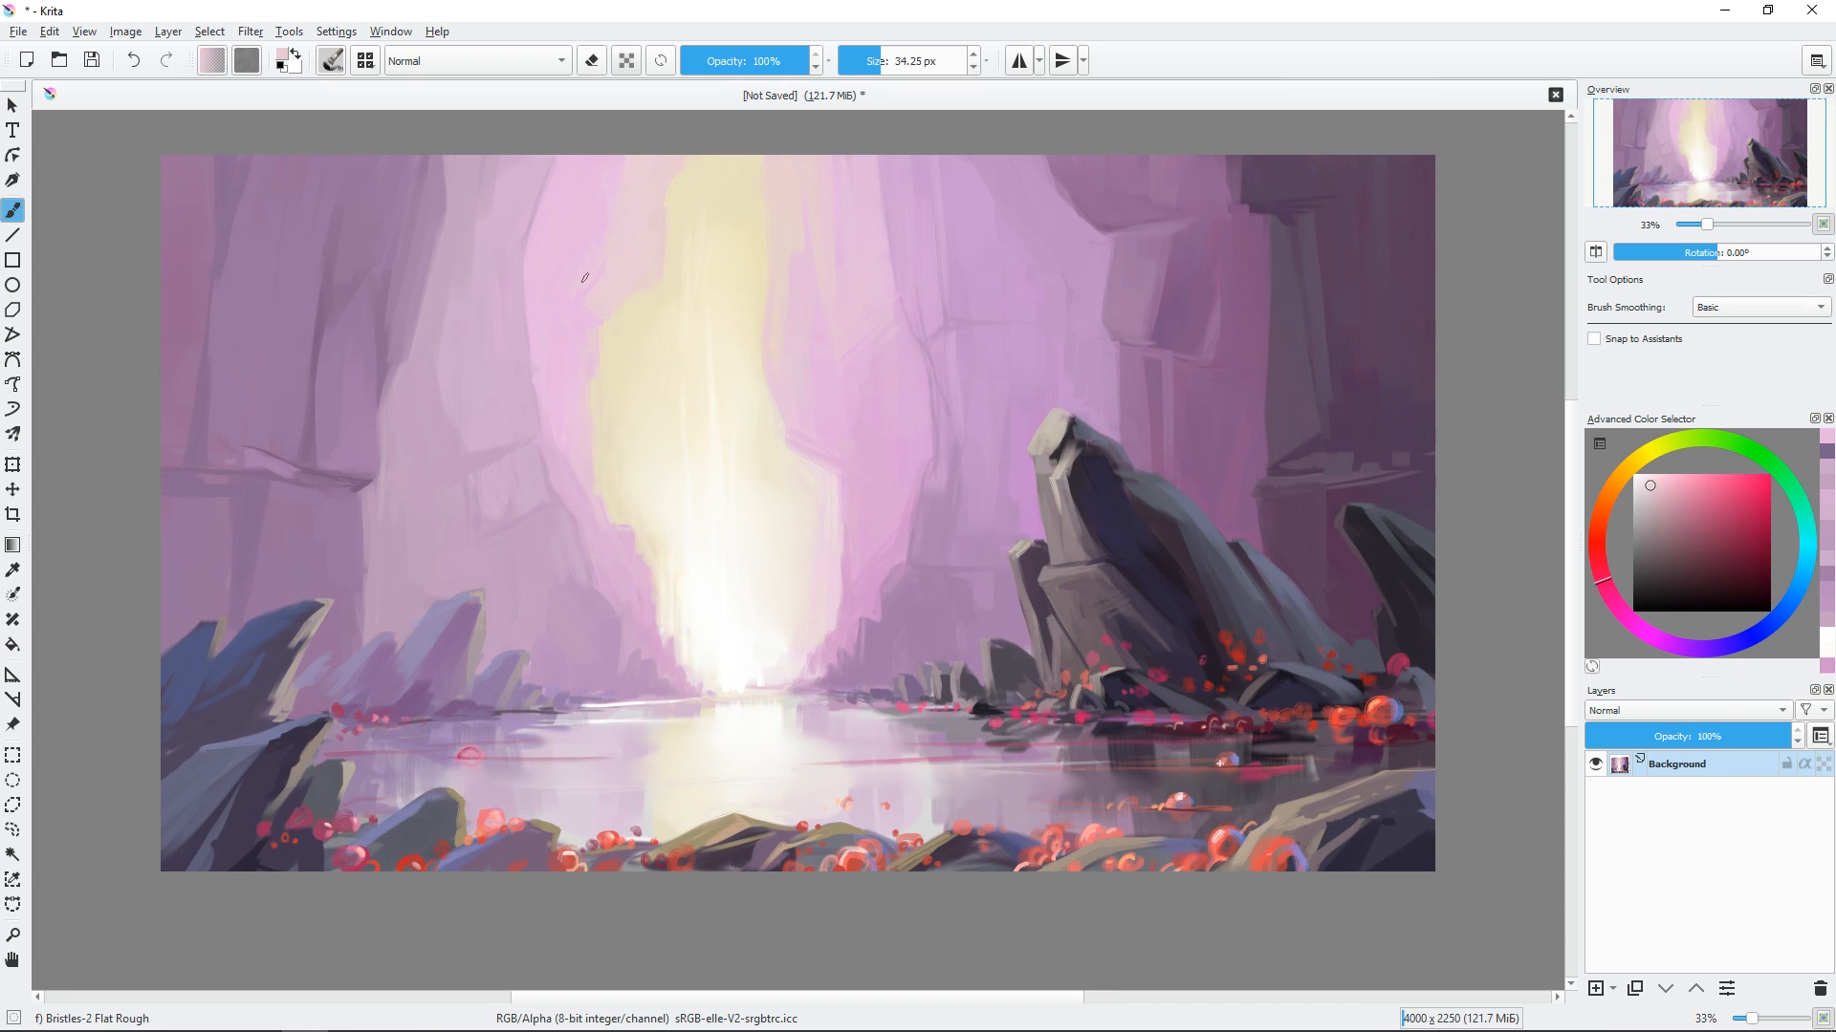
drag(586, 275, 554, 279)
ctrl+click(567, 231)
drag(564, 170, 540, 266)
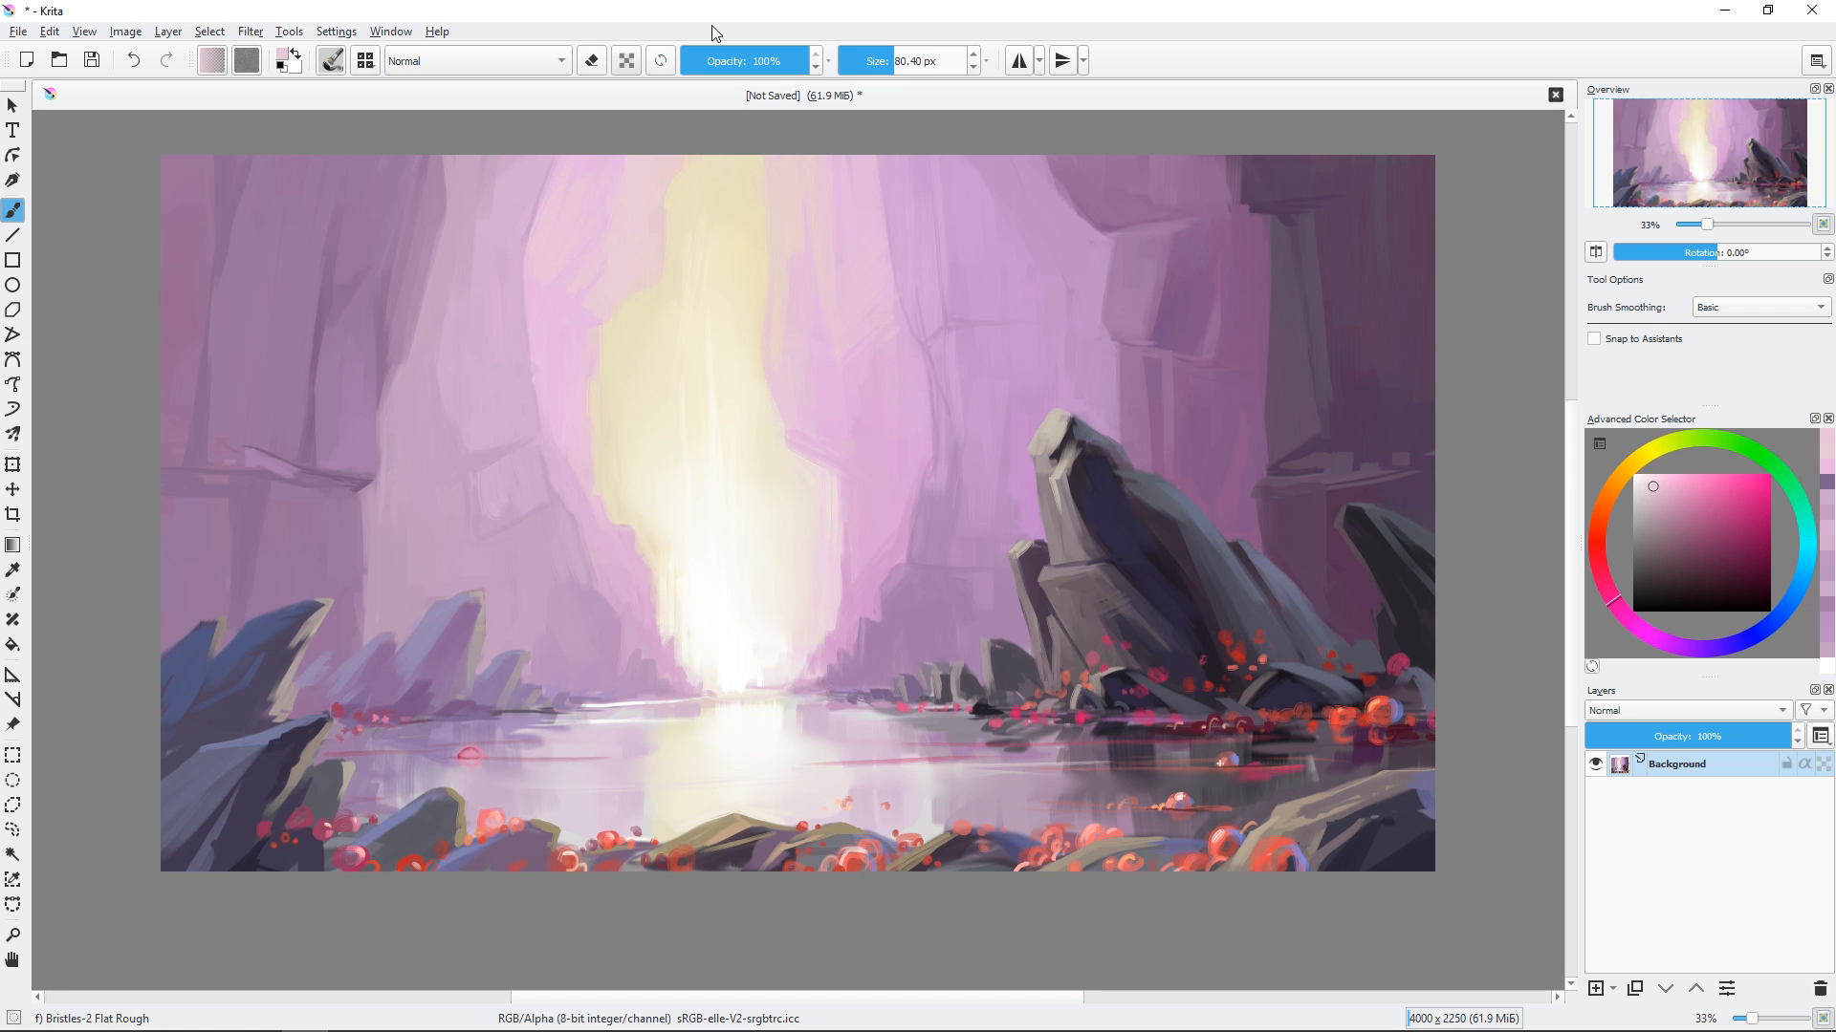
ctrl+click(574, 346)
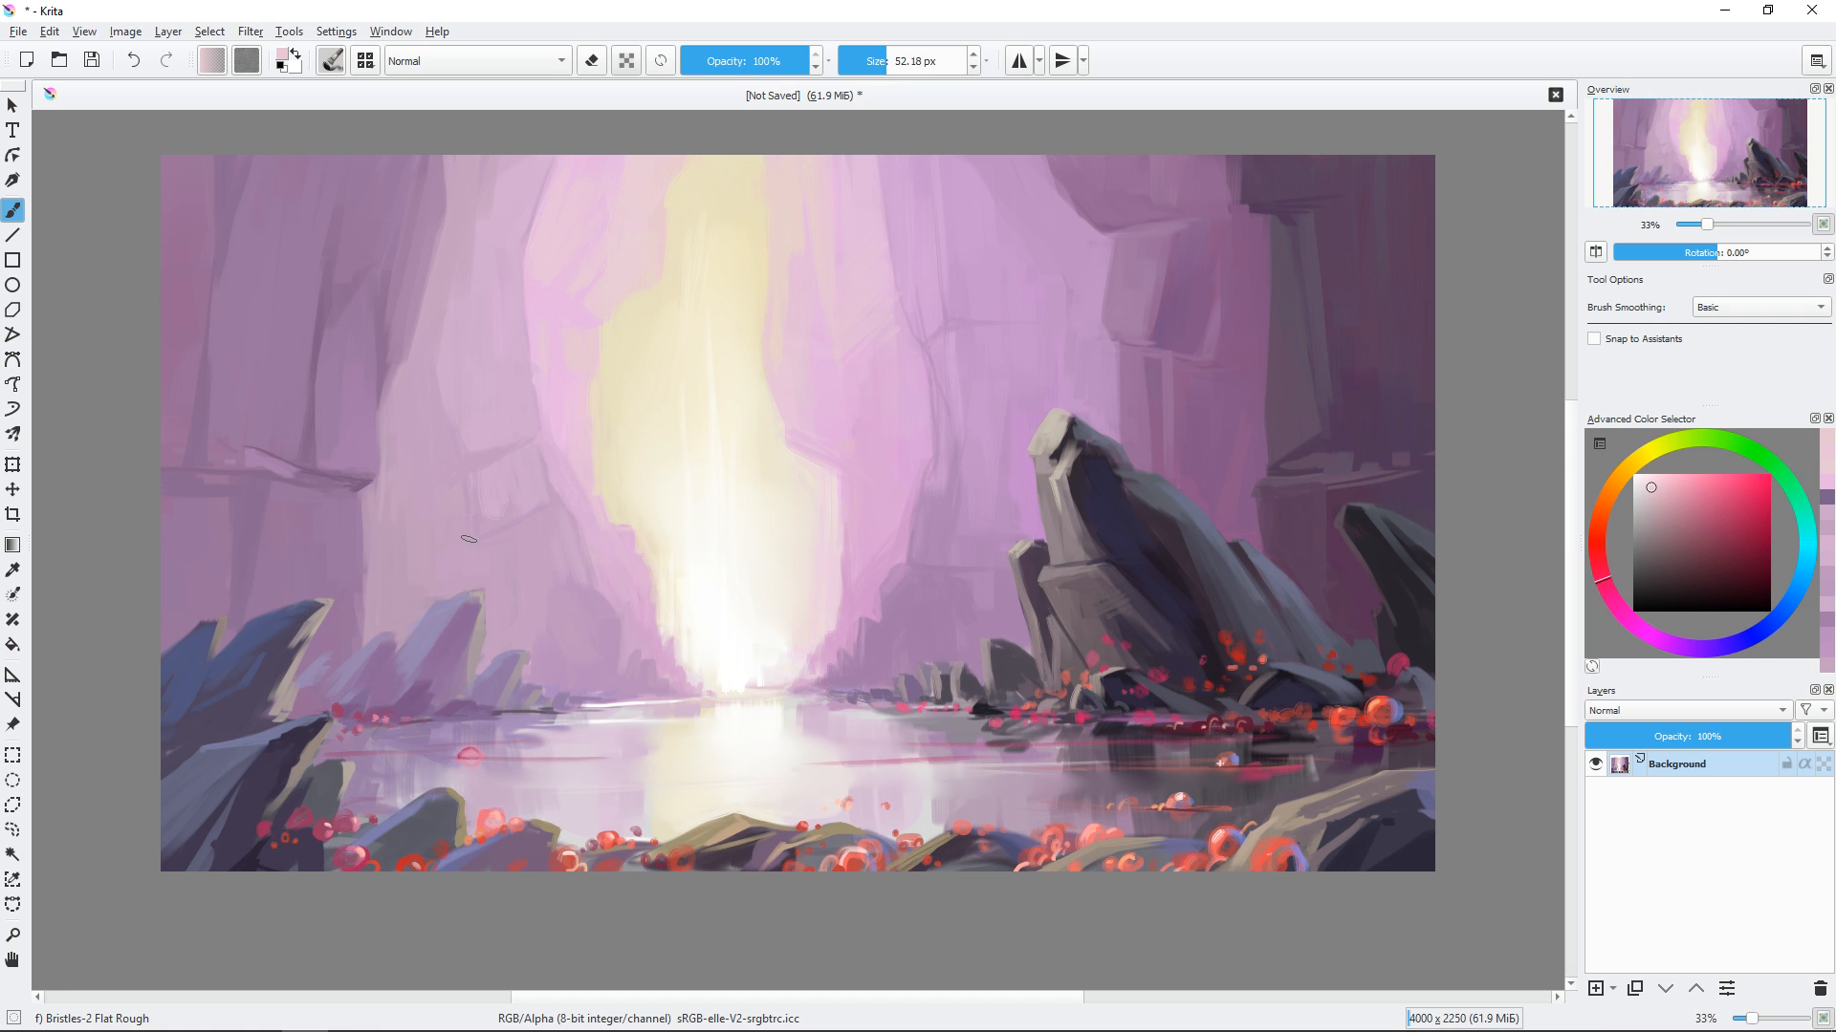
Add shading strokes to the purple rocks on the far left shore with sampled purples, reducing the brush to about 36 px.
drag(893, 642, 906, 629)
ctrl+click(477, 614)
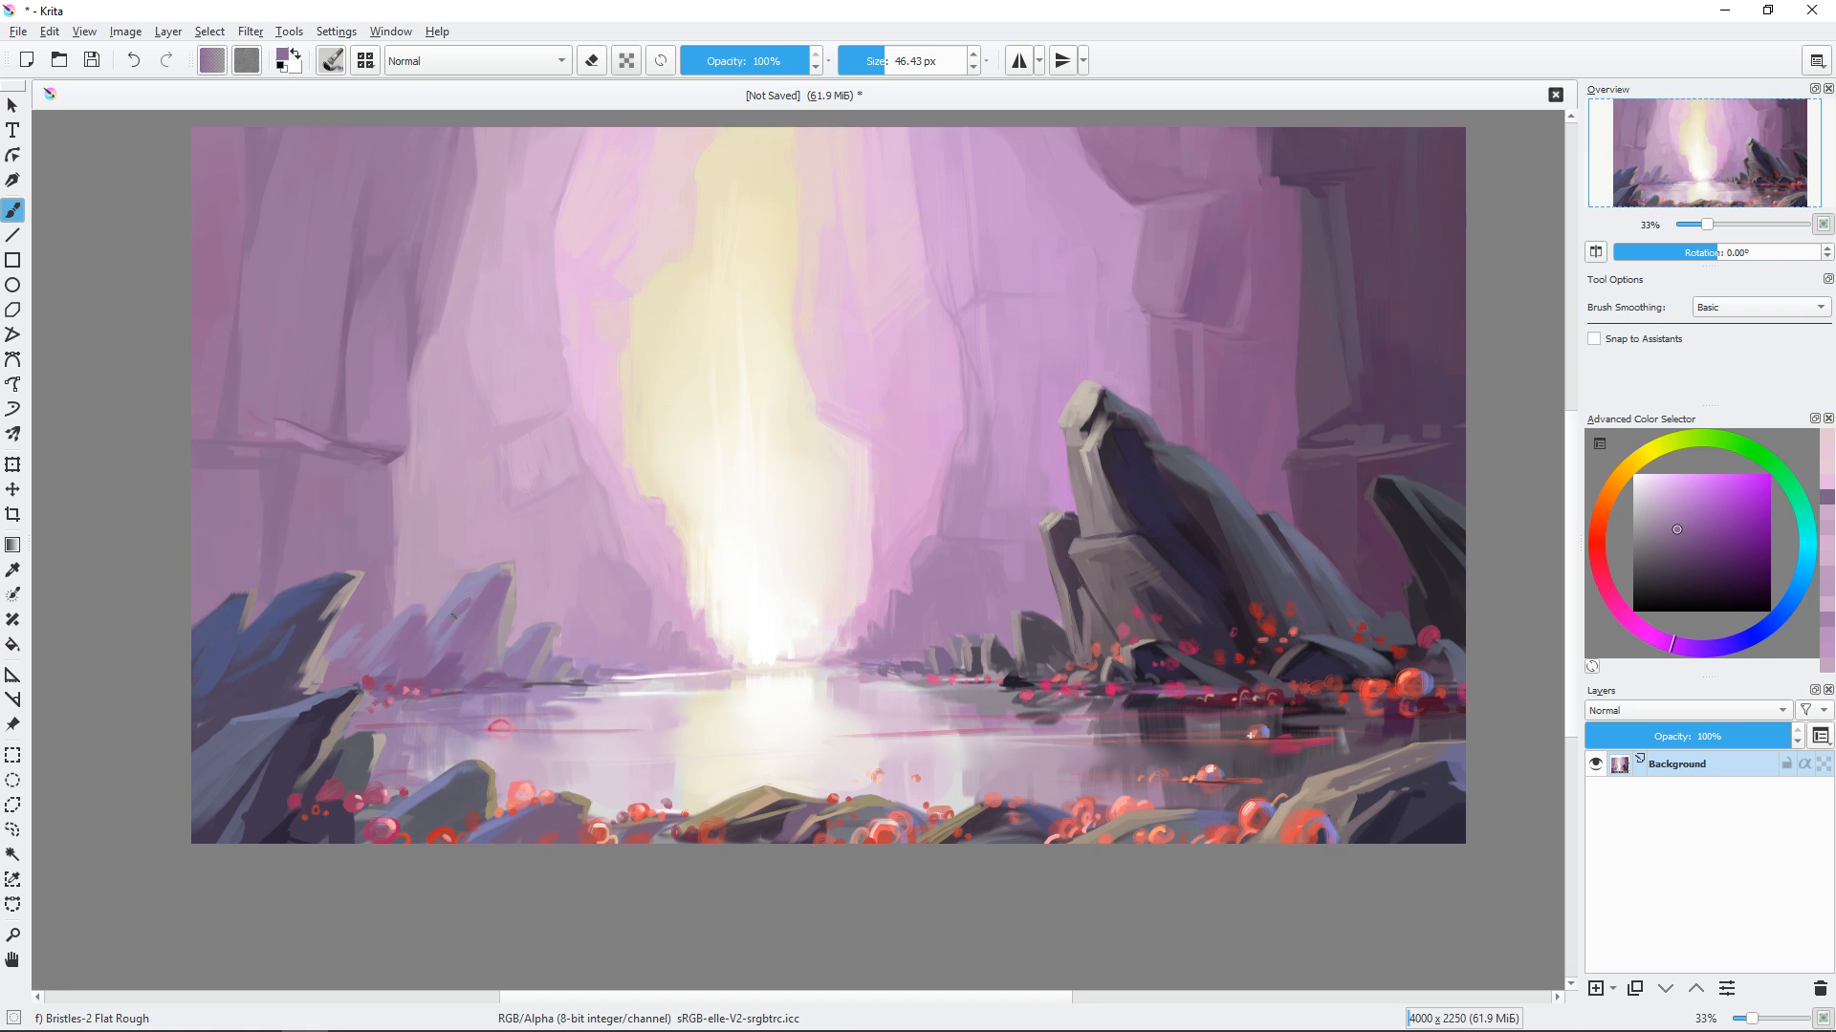
mouse_move(441, 627)
mouse_down()
mouse_move(526, 653)
mouse_move(602, 557)
mouse_move(376, 622)
mouse_up()
ctrl+click(402, 612)
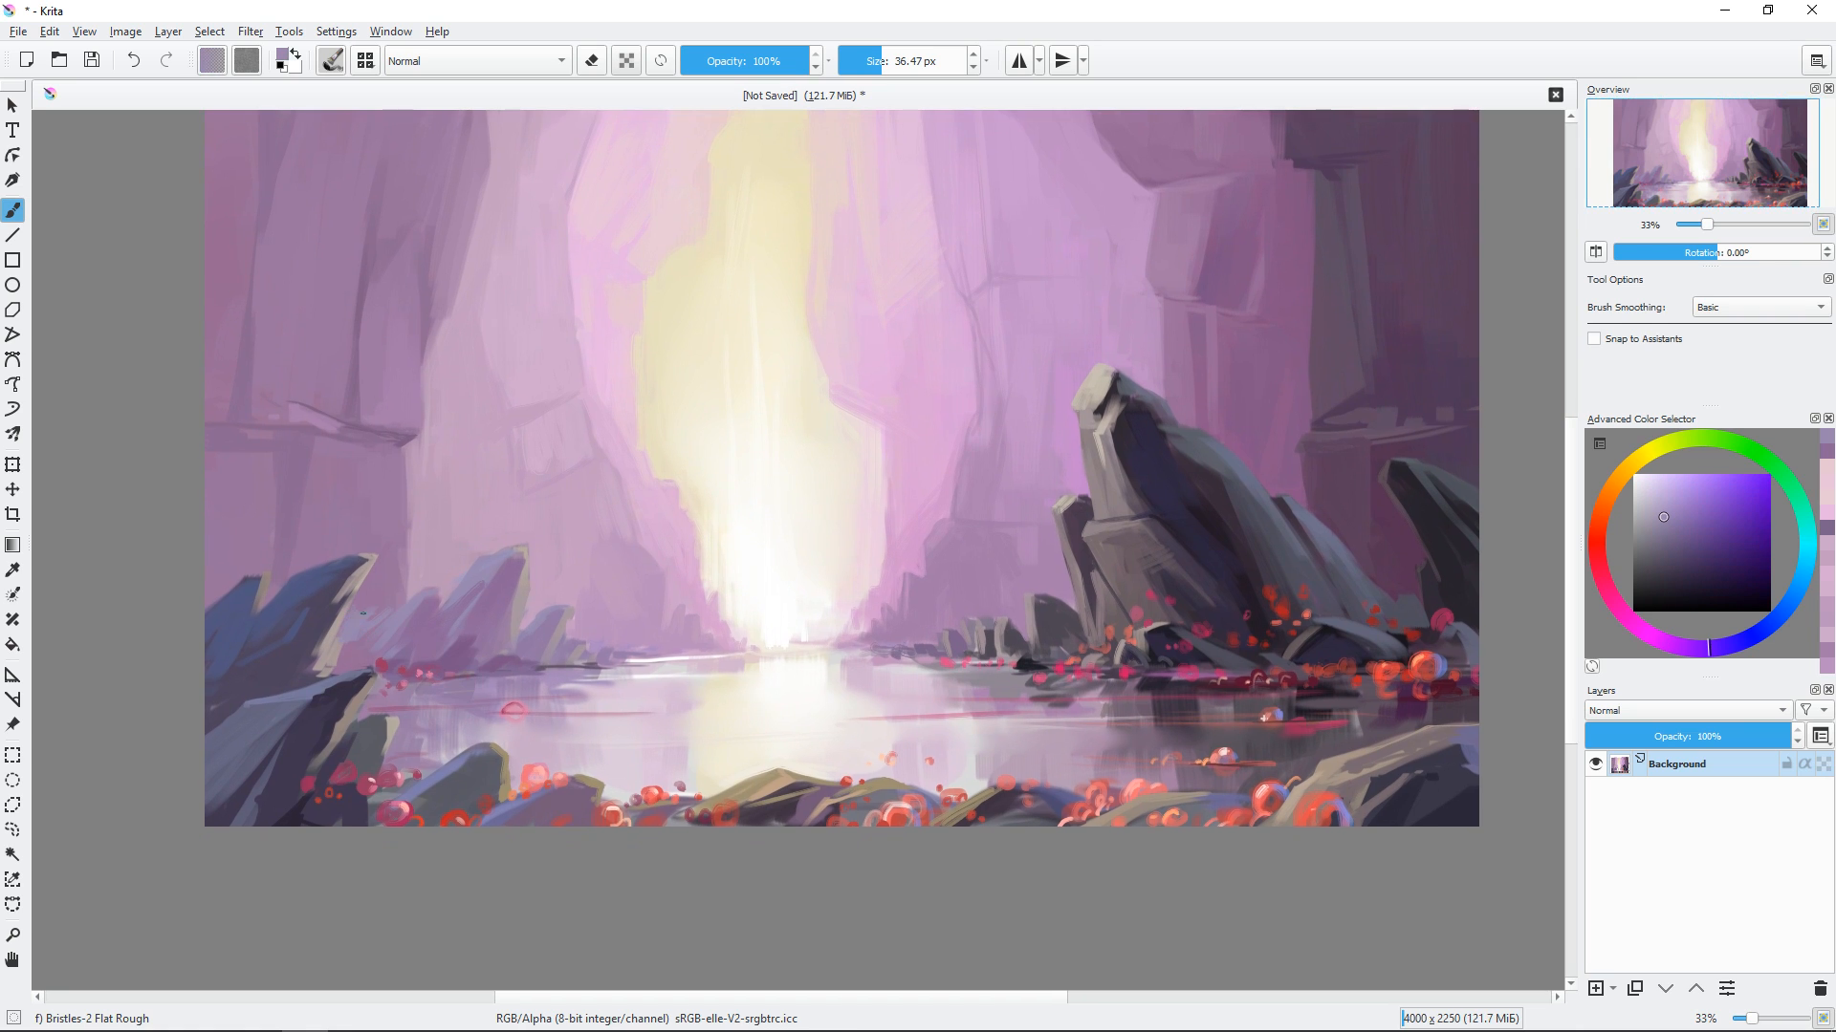
ctrl+click(586, 369)
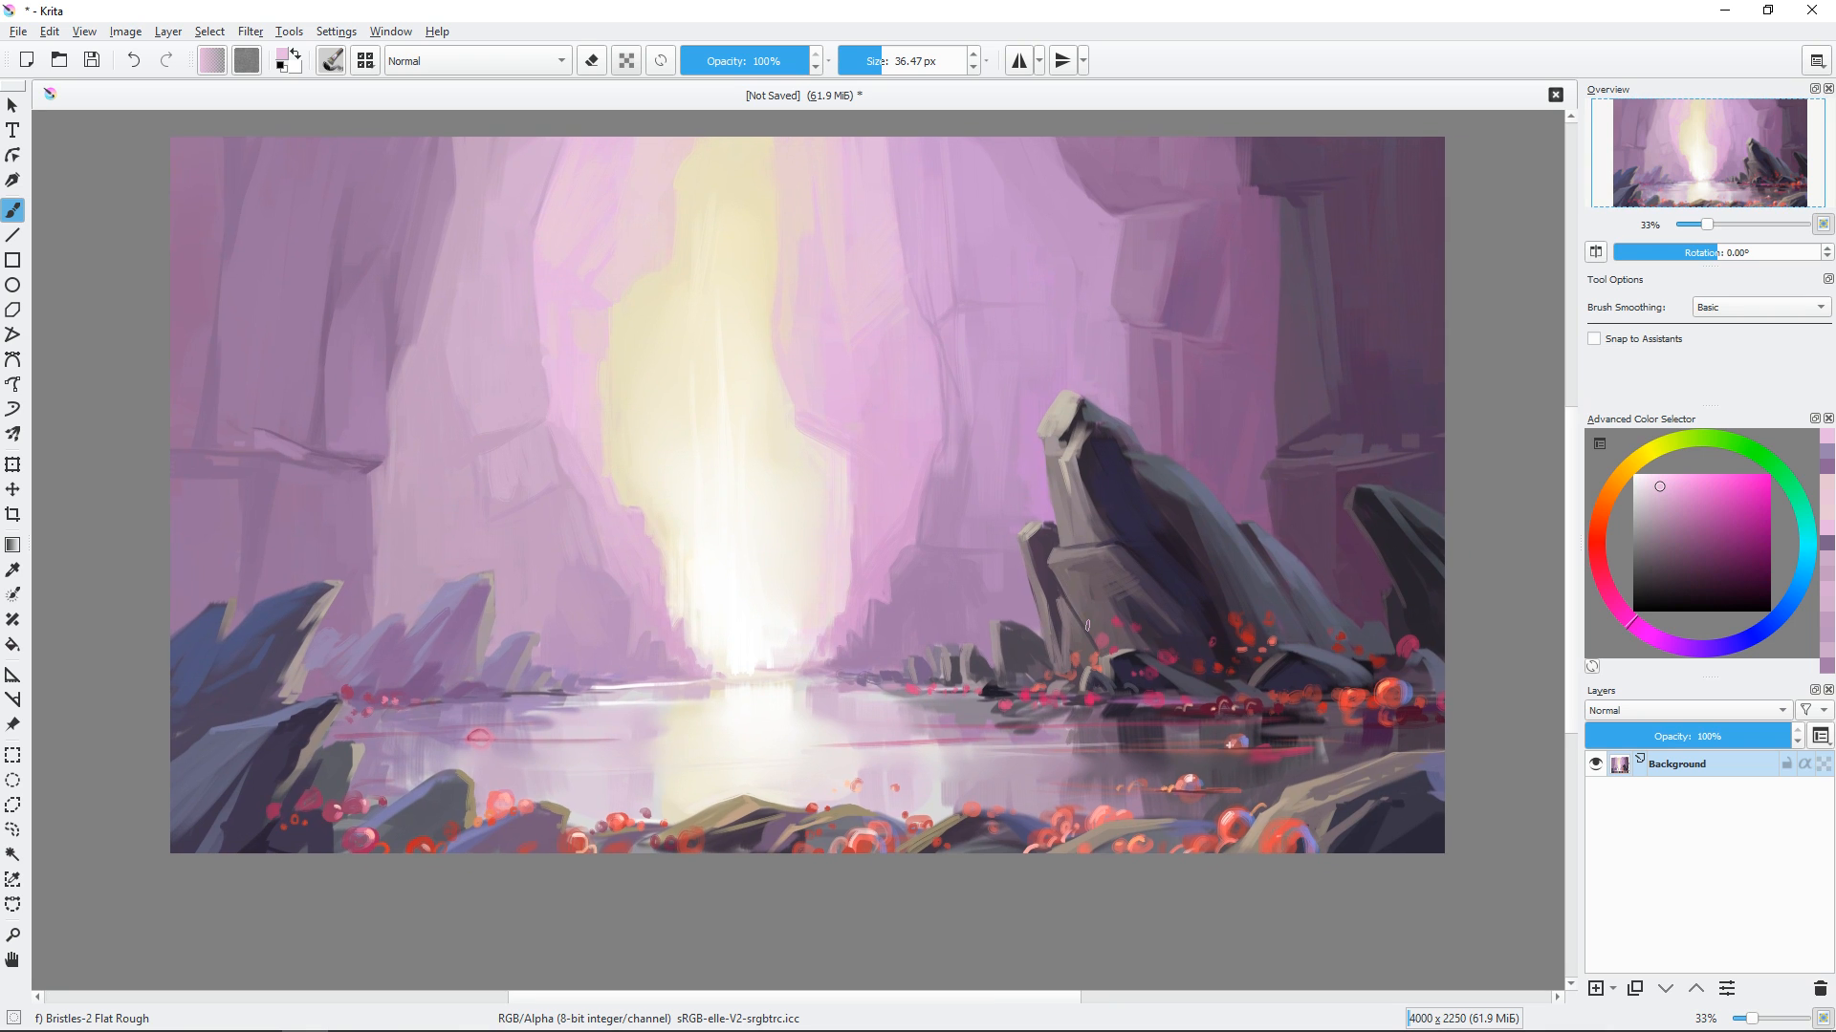
Paint thin horizontal ripples in near-white and pale yellow across the water's reflection with a brush of about 23 px.
ctrl+click(948, 772)
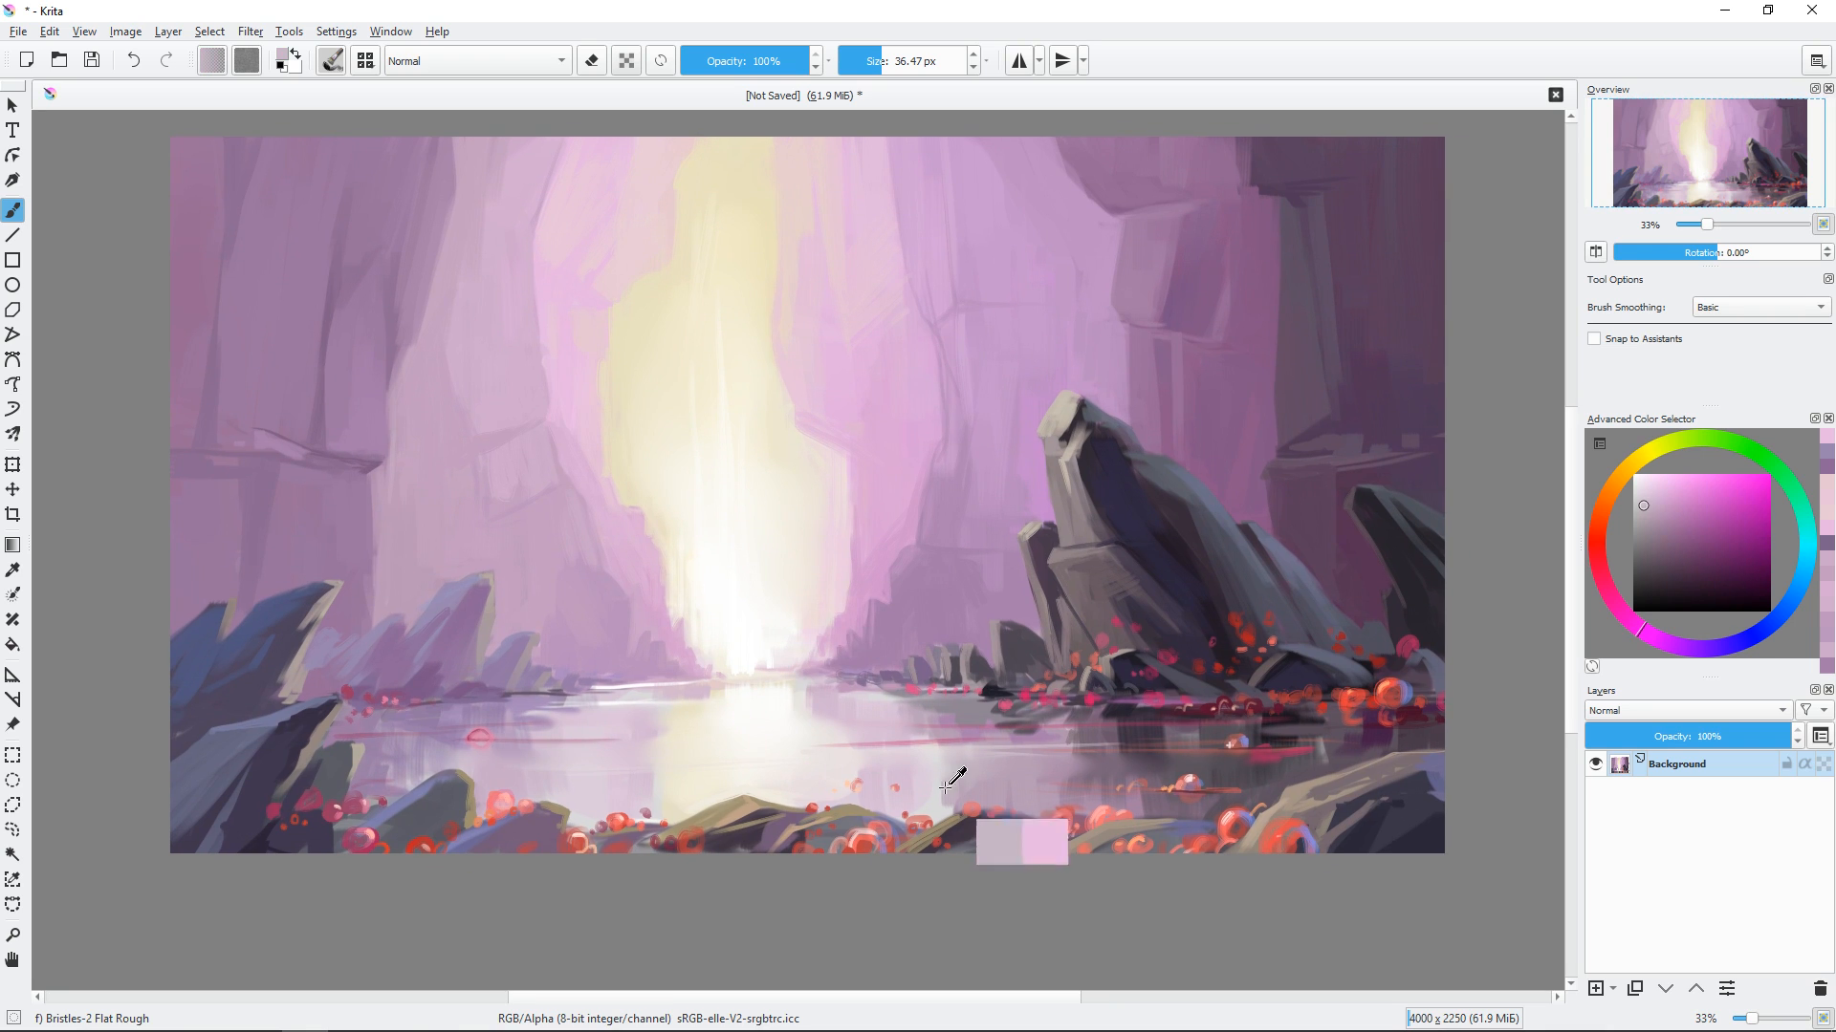
key(bracketleft)
key(bracketleft)
drag(757, 770, 659, 766)
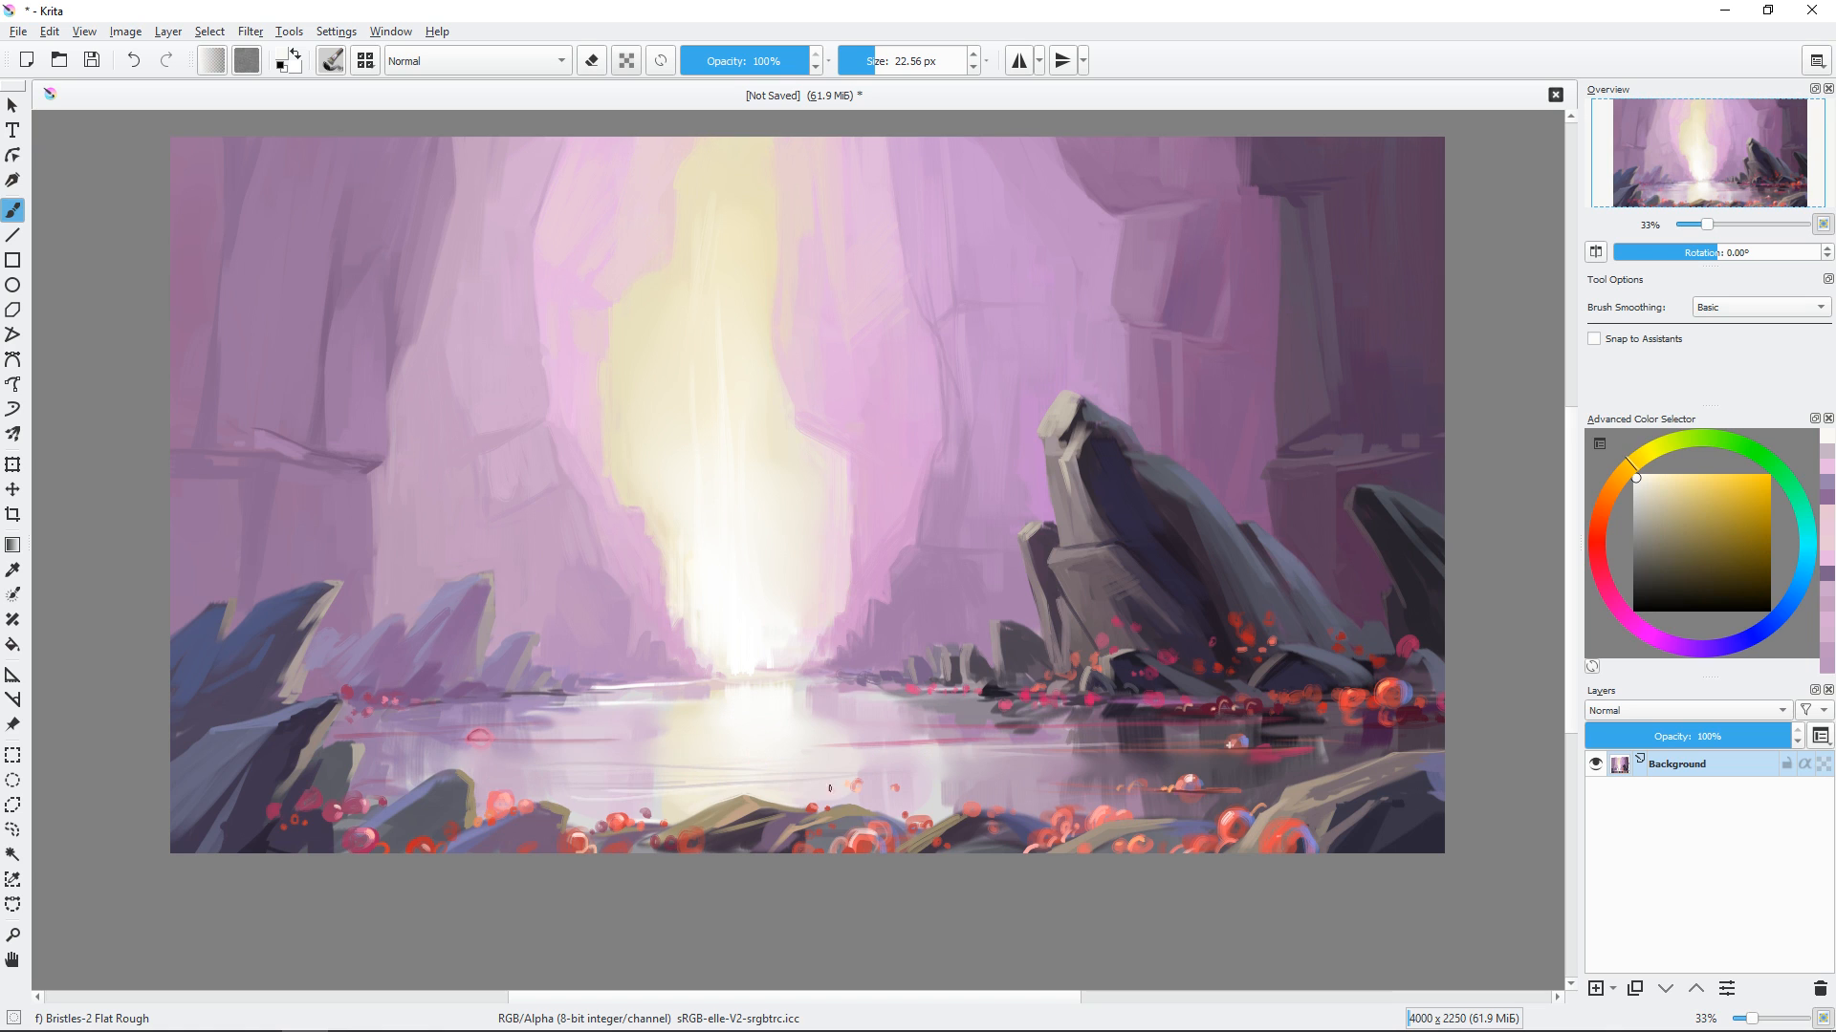
drag(1187, 782, 892, 782)
drag(1262, 759, 742, 765)
click(1680, 474)
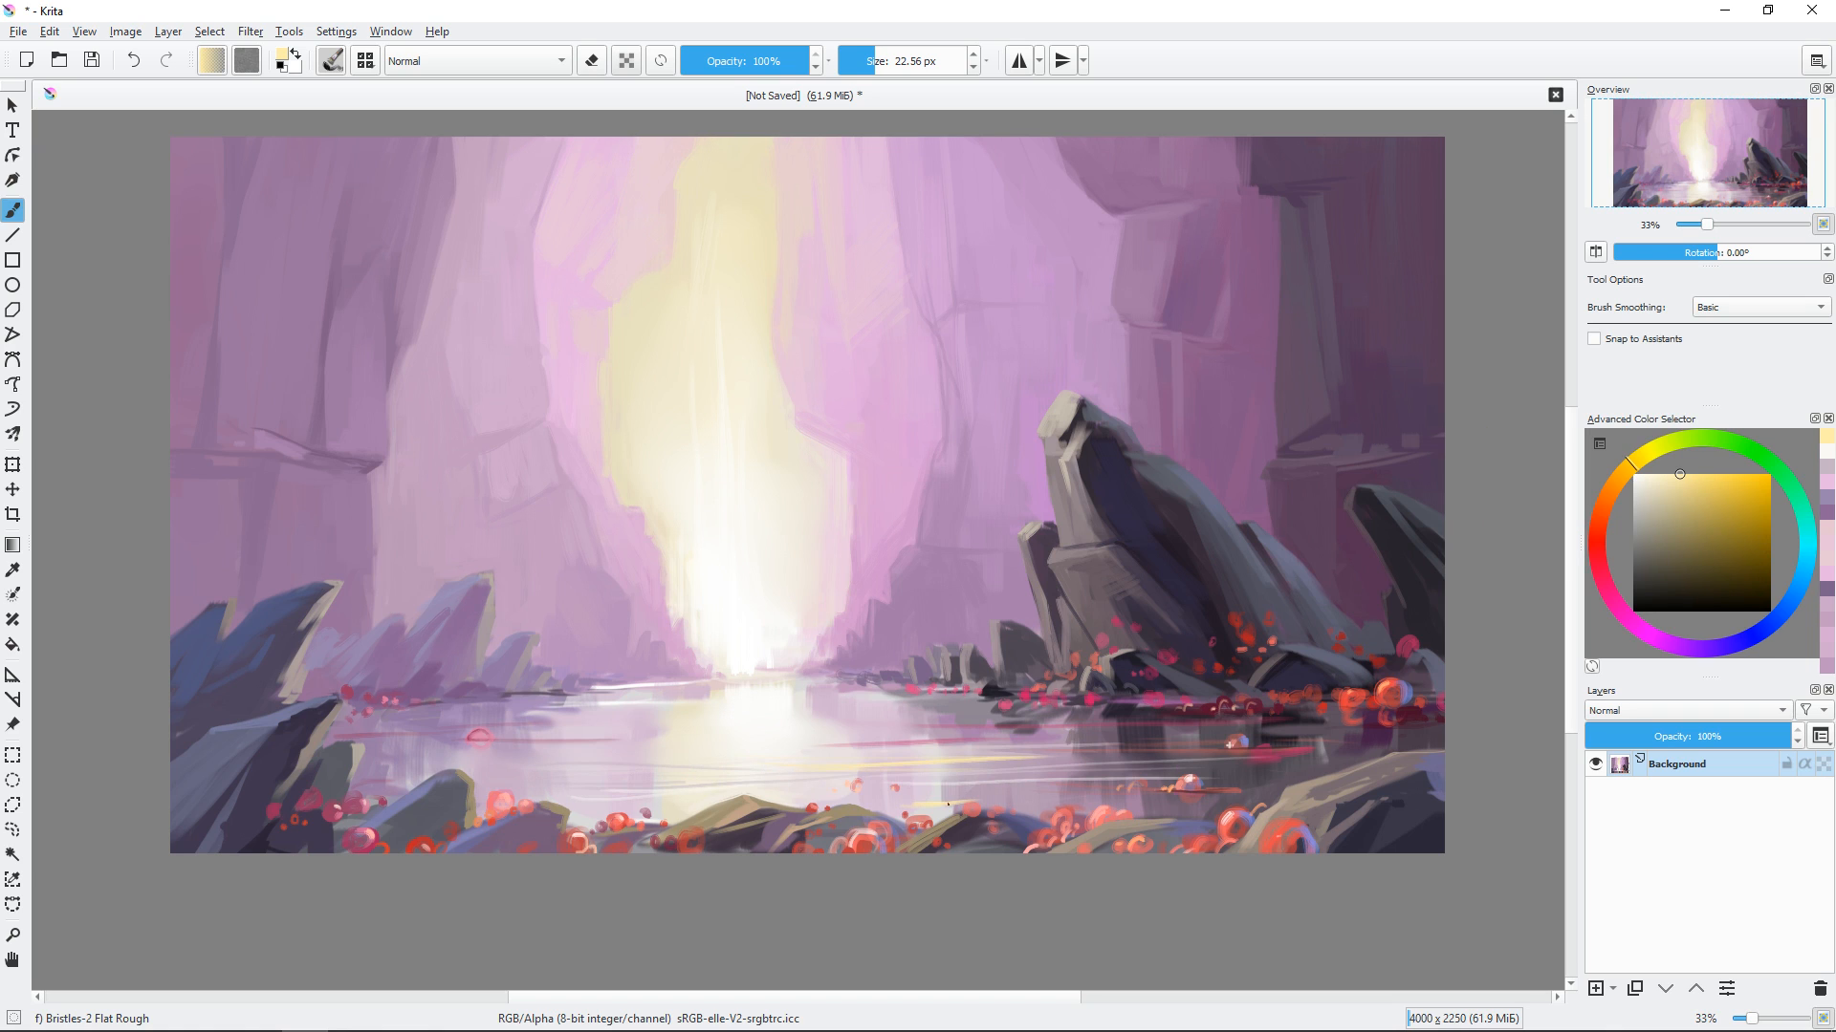
Add ripple strokes across the water left of the glow's reflection with sampled pale pinks and near-white at about 23 px.
ctrl+click(427, 744)
mouse_move(428, 761)
mouse_down()
mouse_move(702, 745)
mouse_move(608, 757)
mouse_up()
ctrl+click(637, 739)
ctrl+click(742, 720)
mouse_move(683, 780)
mouse_down()
mouse_move(511, 777)
mouse_move(596, 775)
mouse_up()
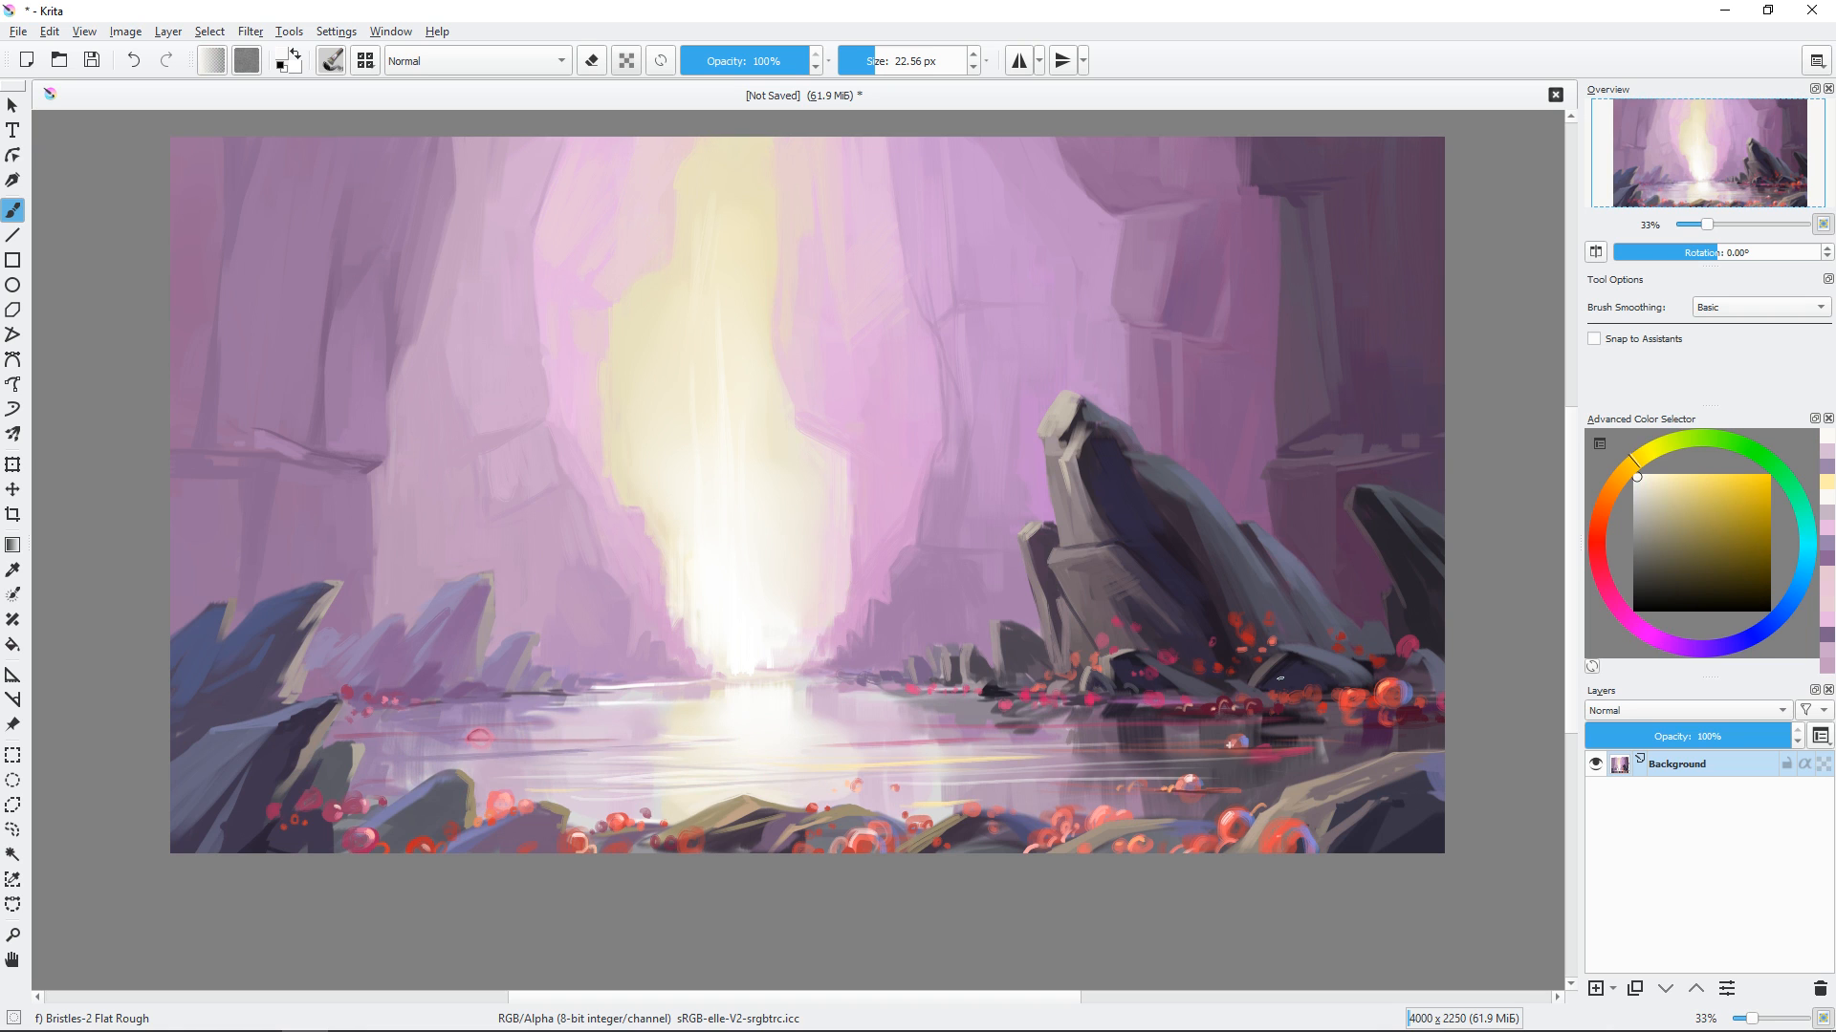
Touch up the right cave wall behind the tall rock with sampled mauve, varying the brush between about 47 and 75 px.
drag(1280, 679, 1215, 705)
shift+drag(1362, 609, 1385, 609)
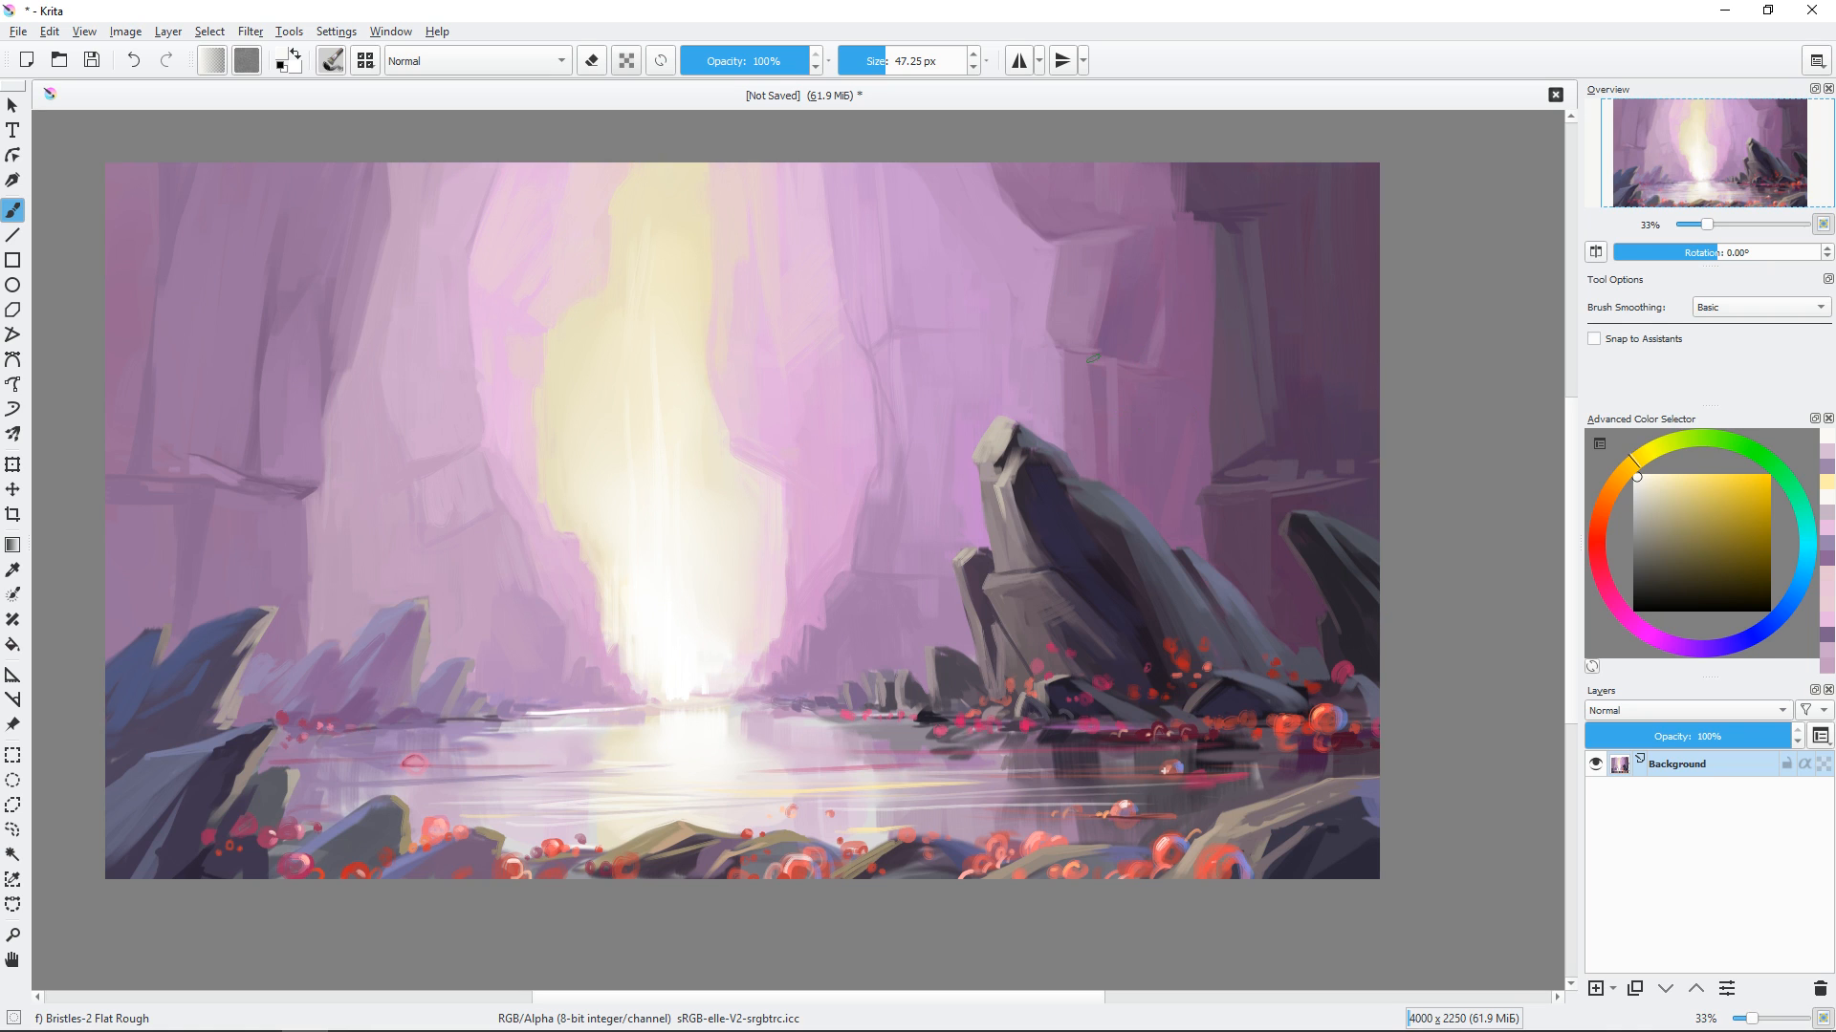
ctrl+click(1111, 455)
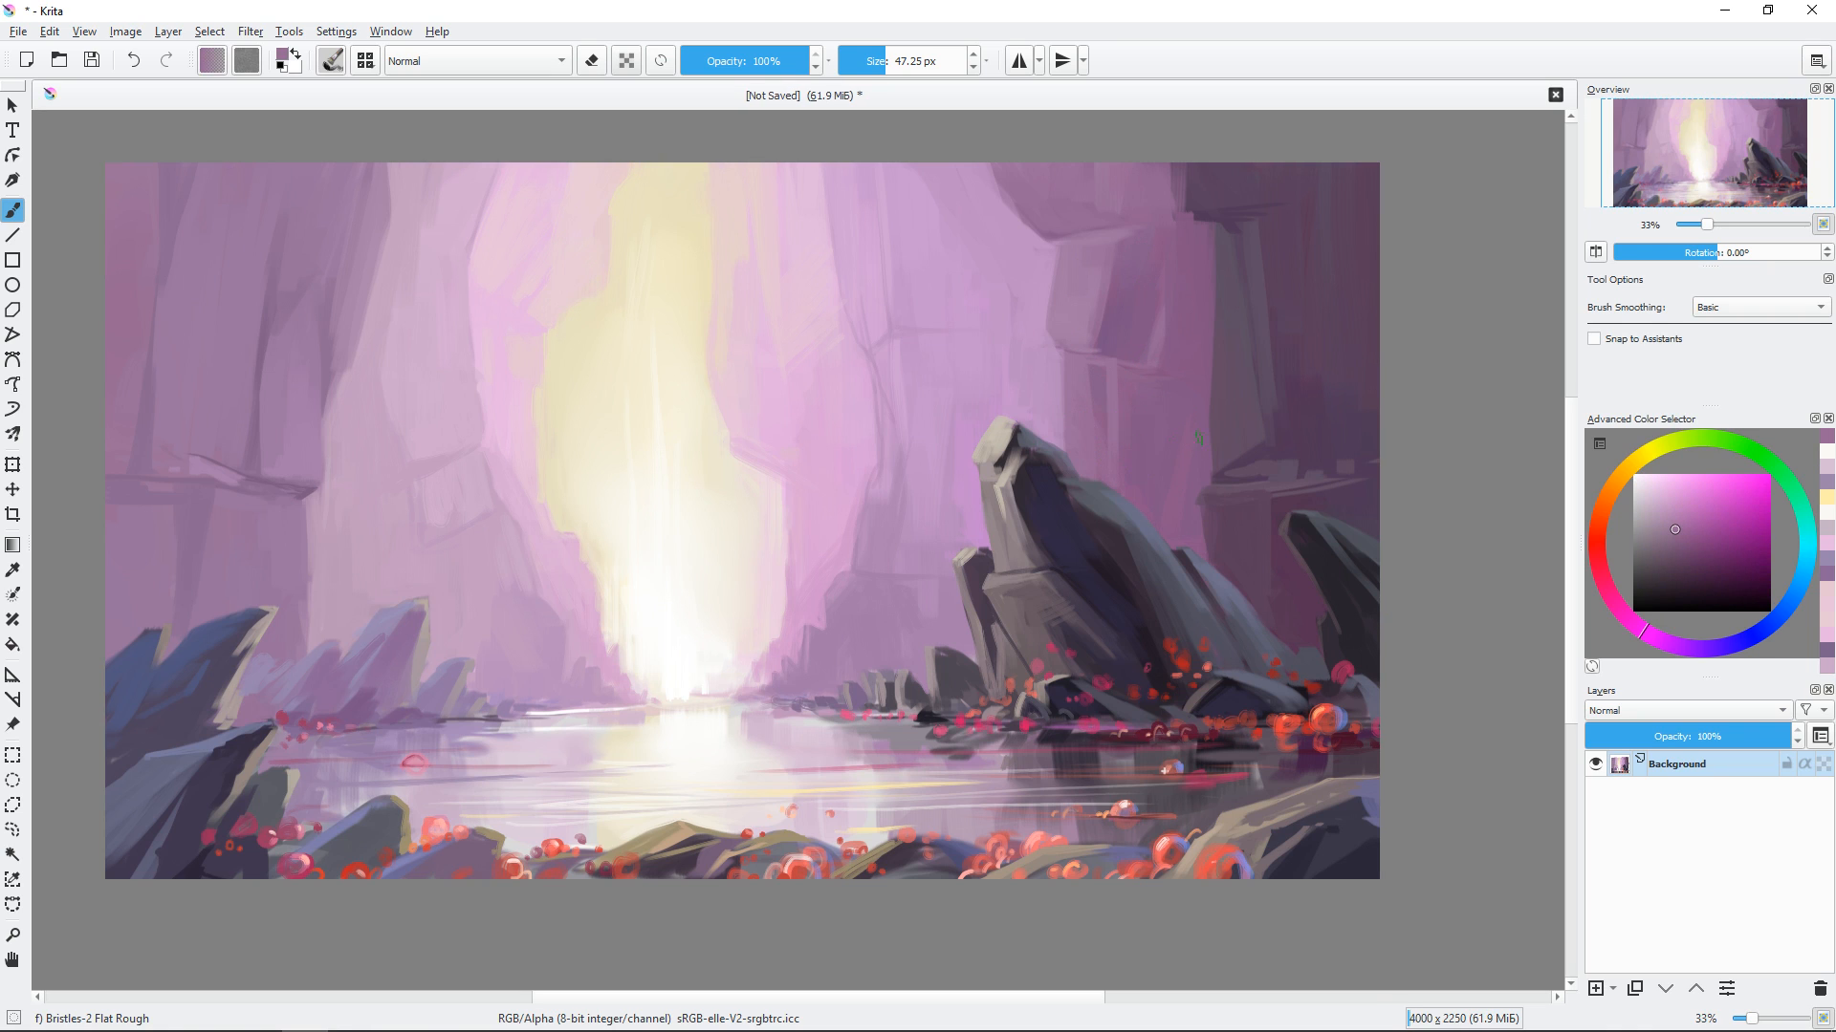
shift+drag(1140, 455, 1153, 488)
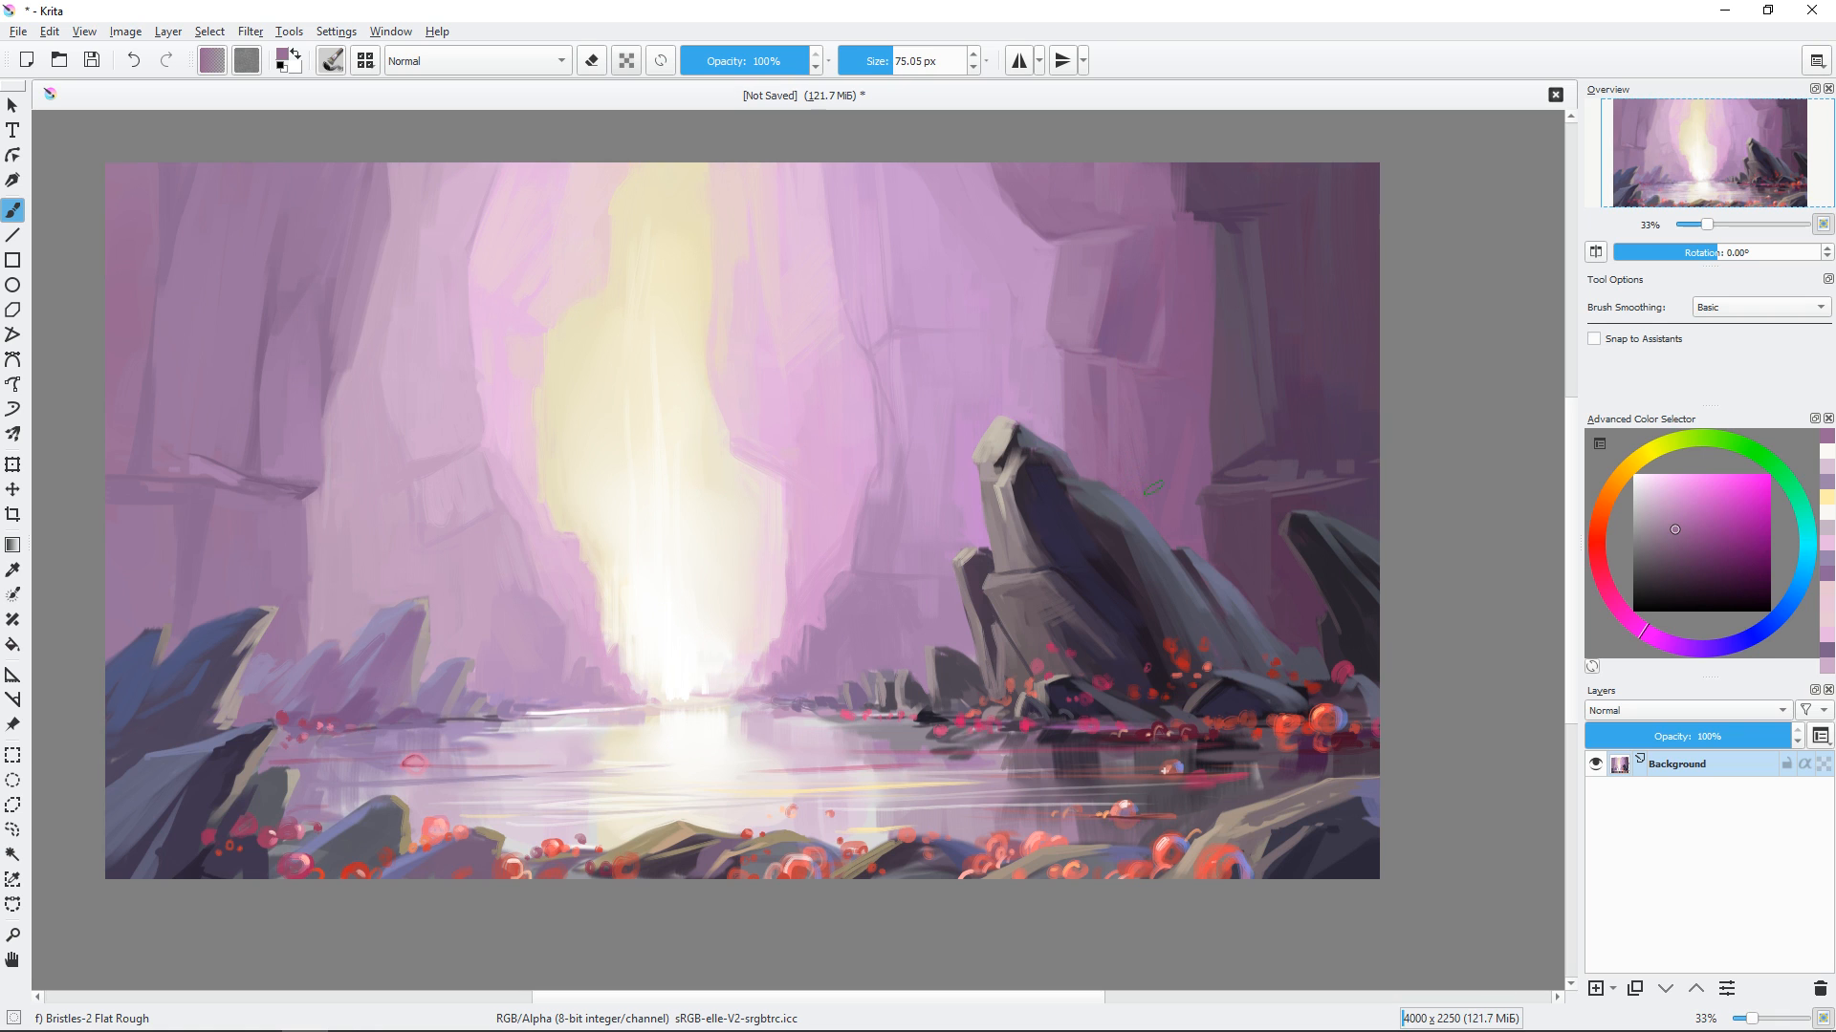
shift+drag(1242, 275, 1233, 275)
drag(931, 701, 972, 697)
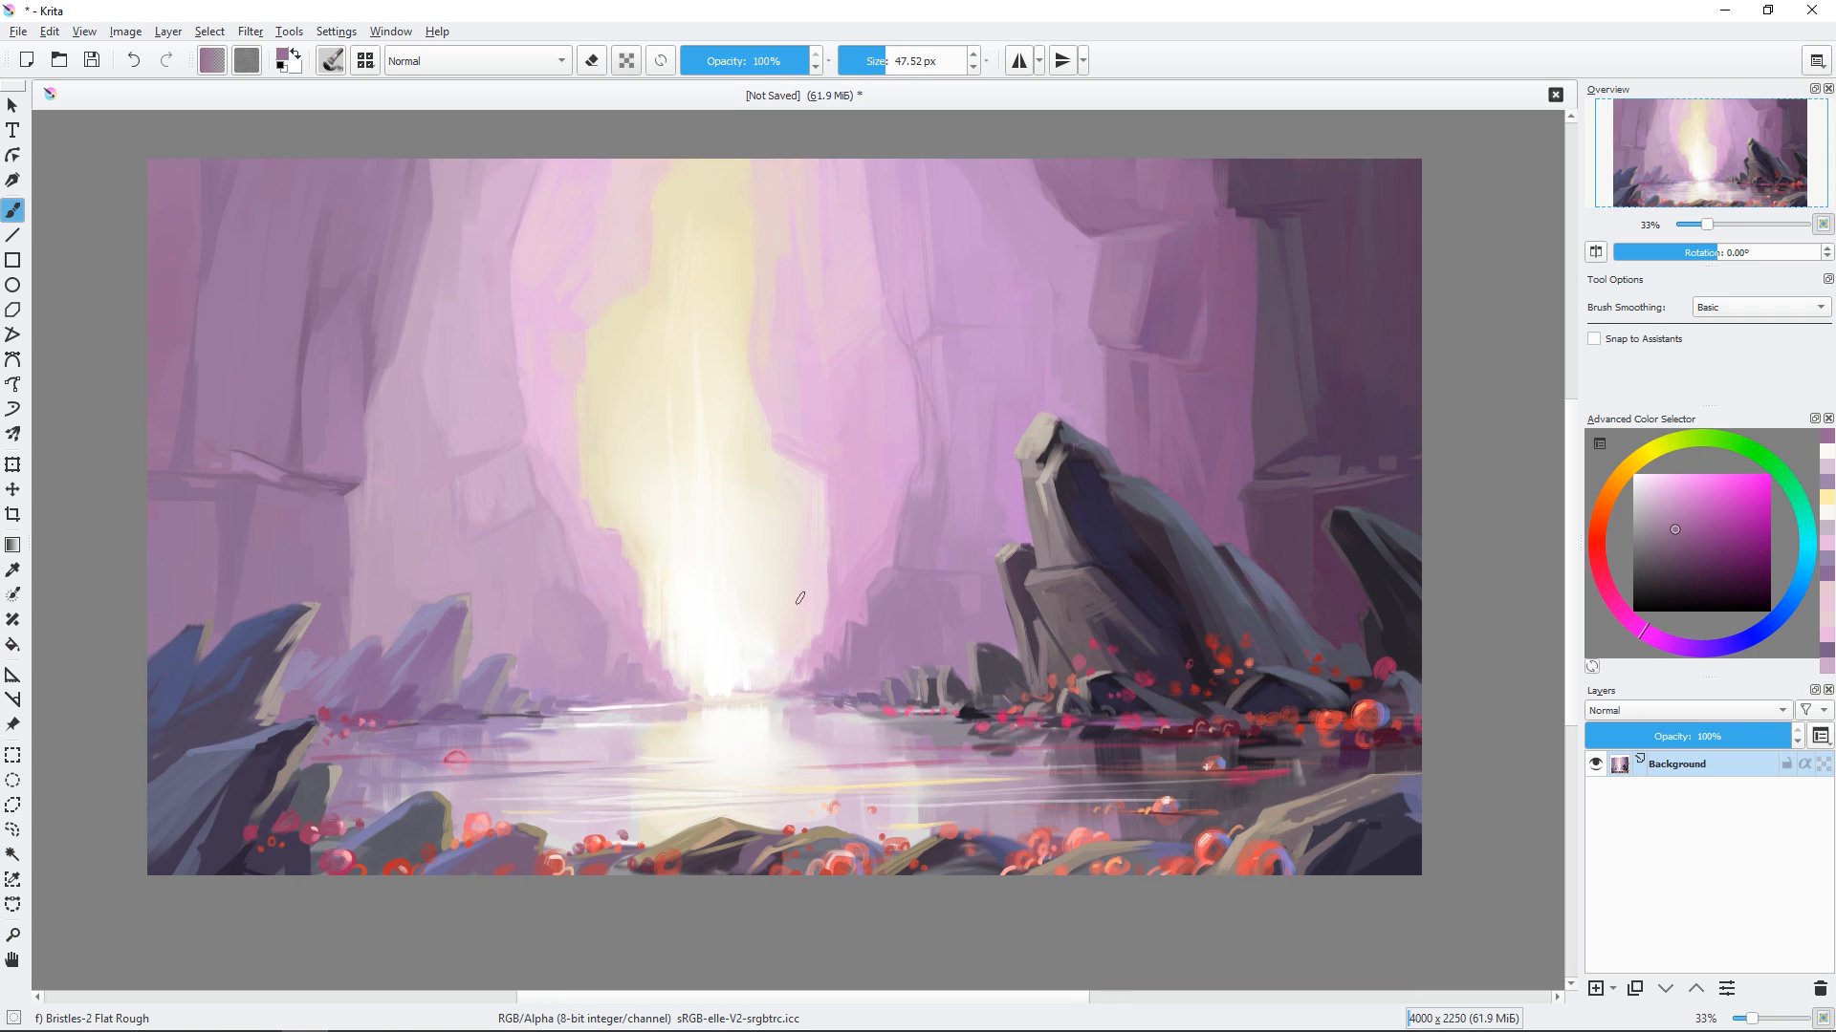
Touch up the glow's base at the waterline with sampled pink and near-white at about 32 px.
shift+drag(800, 598, 785, 598)
ctrl+click(851, 646)
ctrl+click(770, 693)
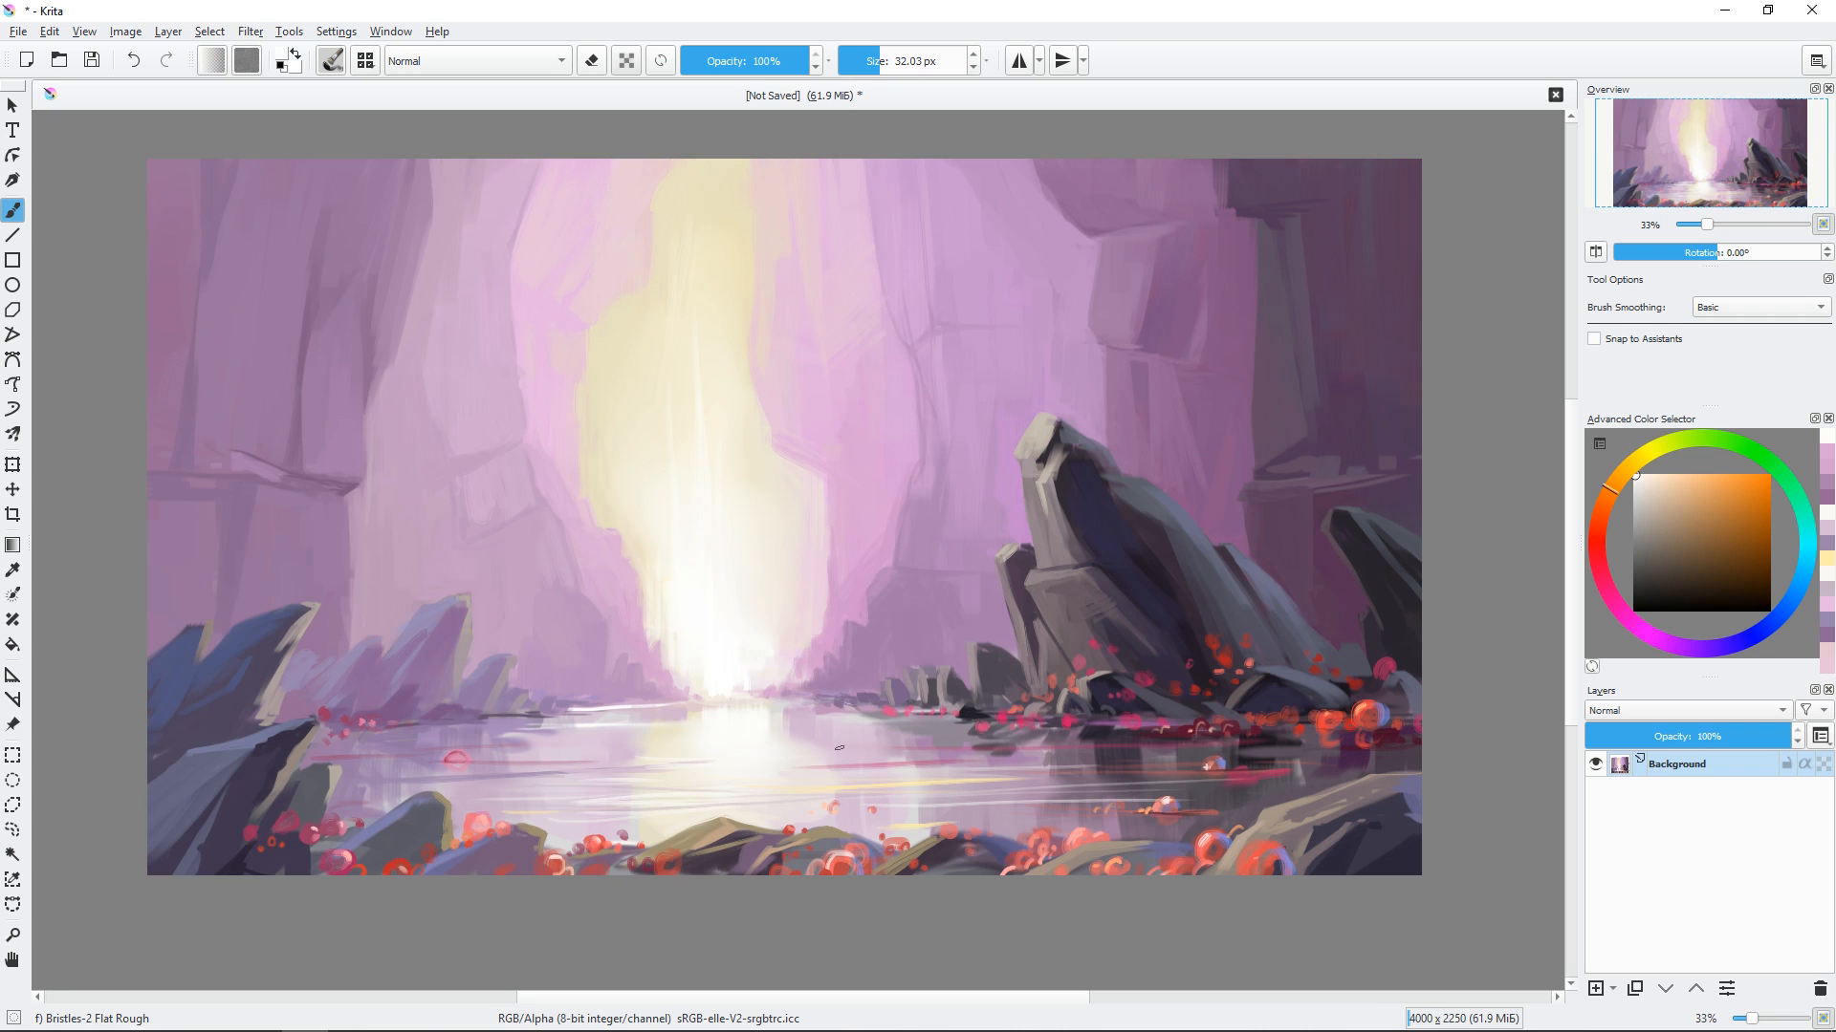
Dab red and coral flowers around the foot of the tall rock with sampled colours at about 32 px.
ctrl+click(1227, 654)
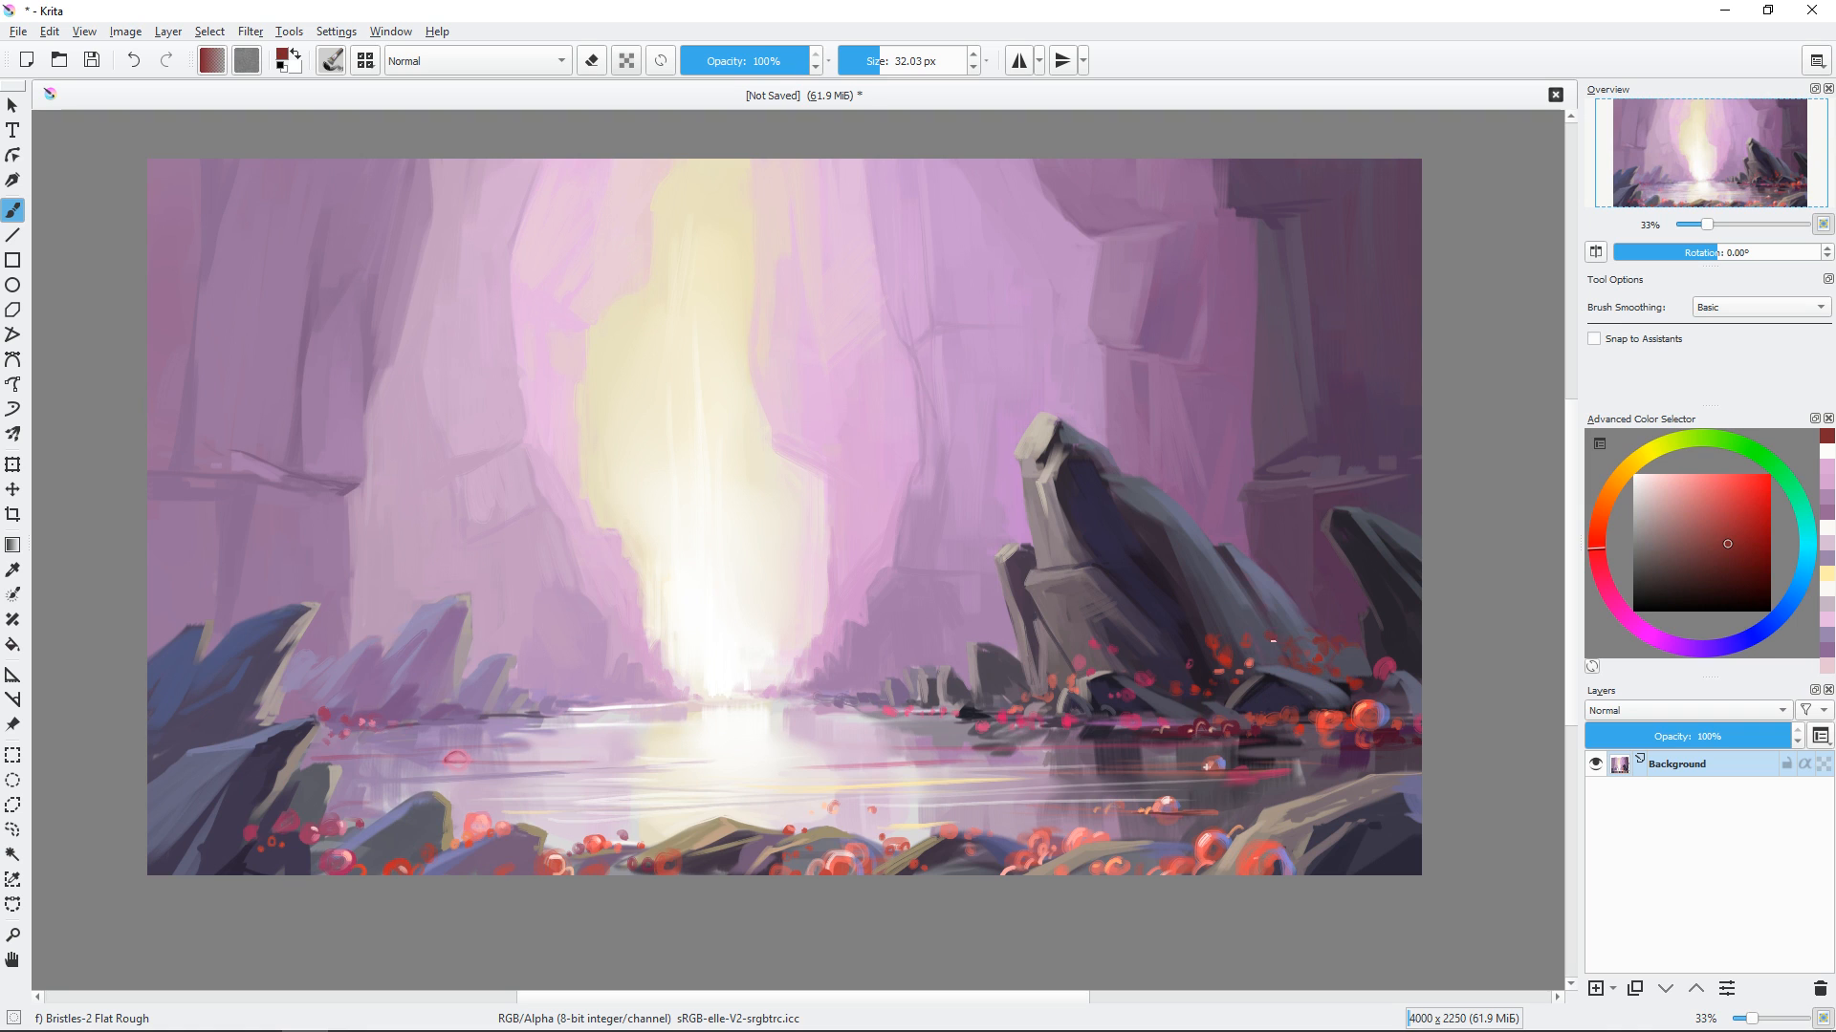
ctrl+click(1055, 682)
click(1080, 727)
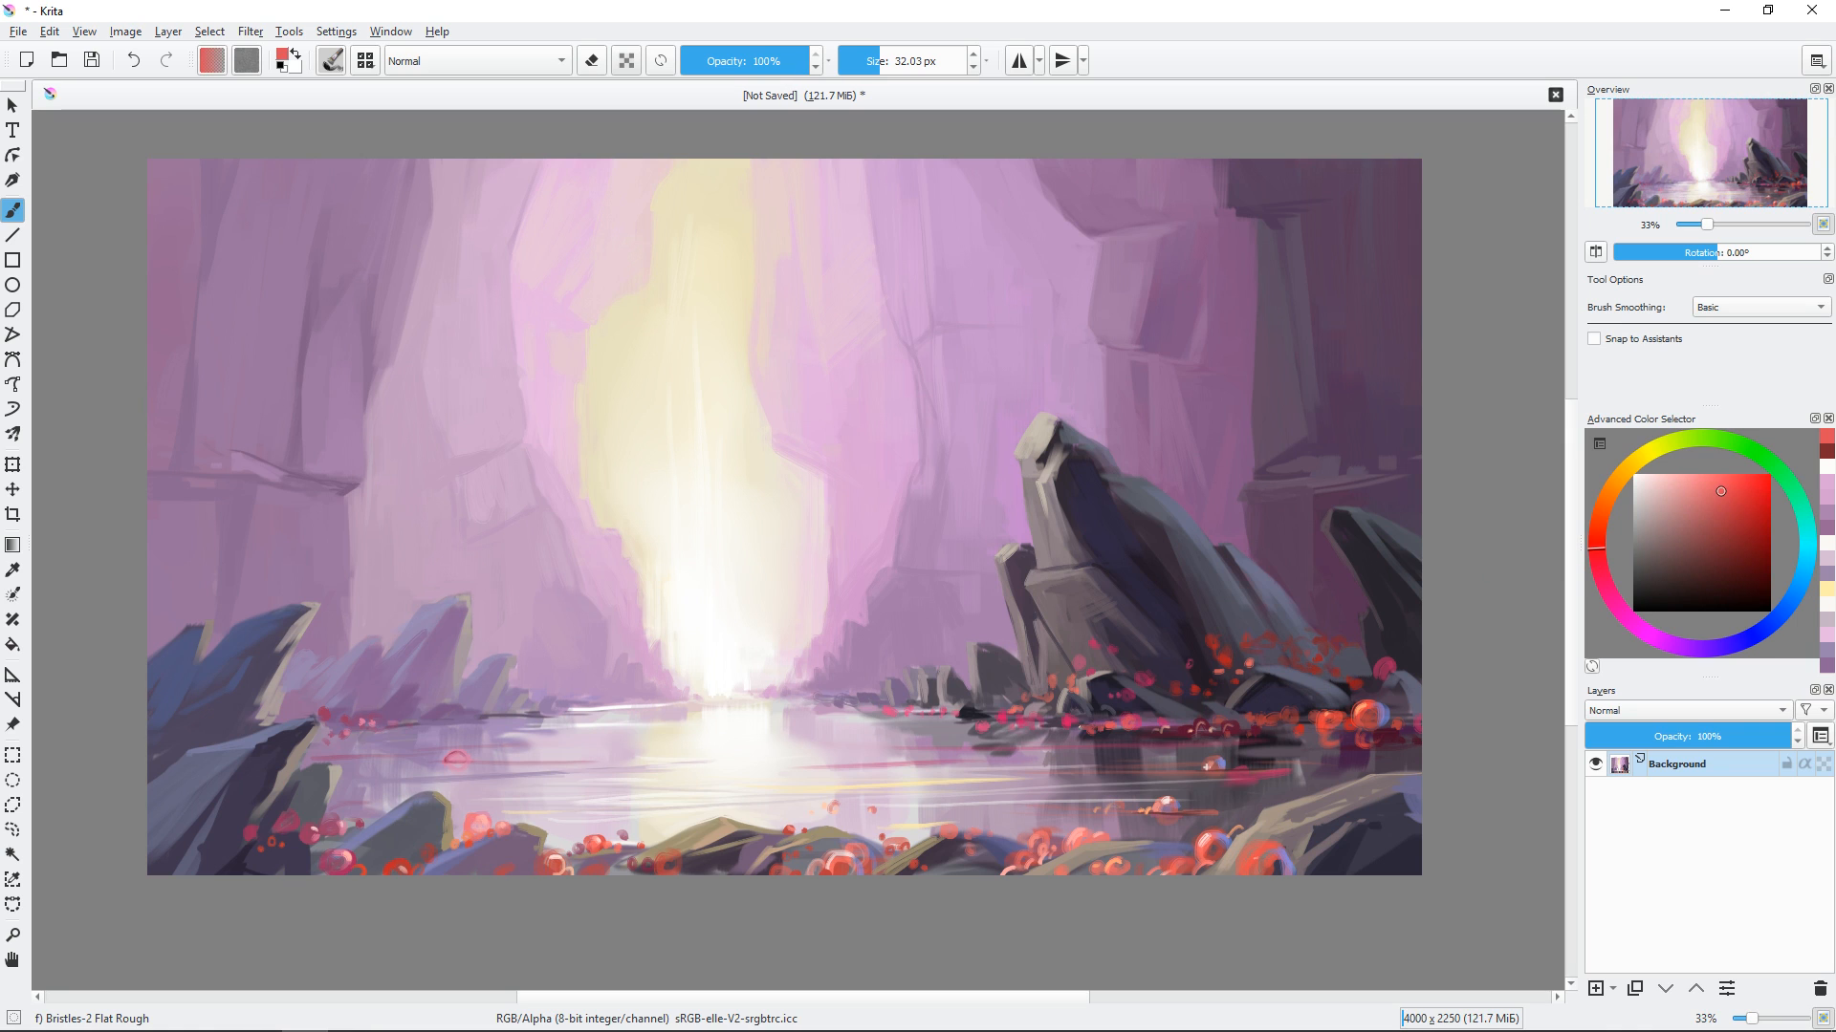
ctrl+click(1138, 734)
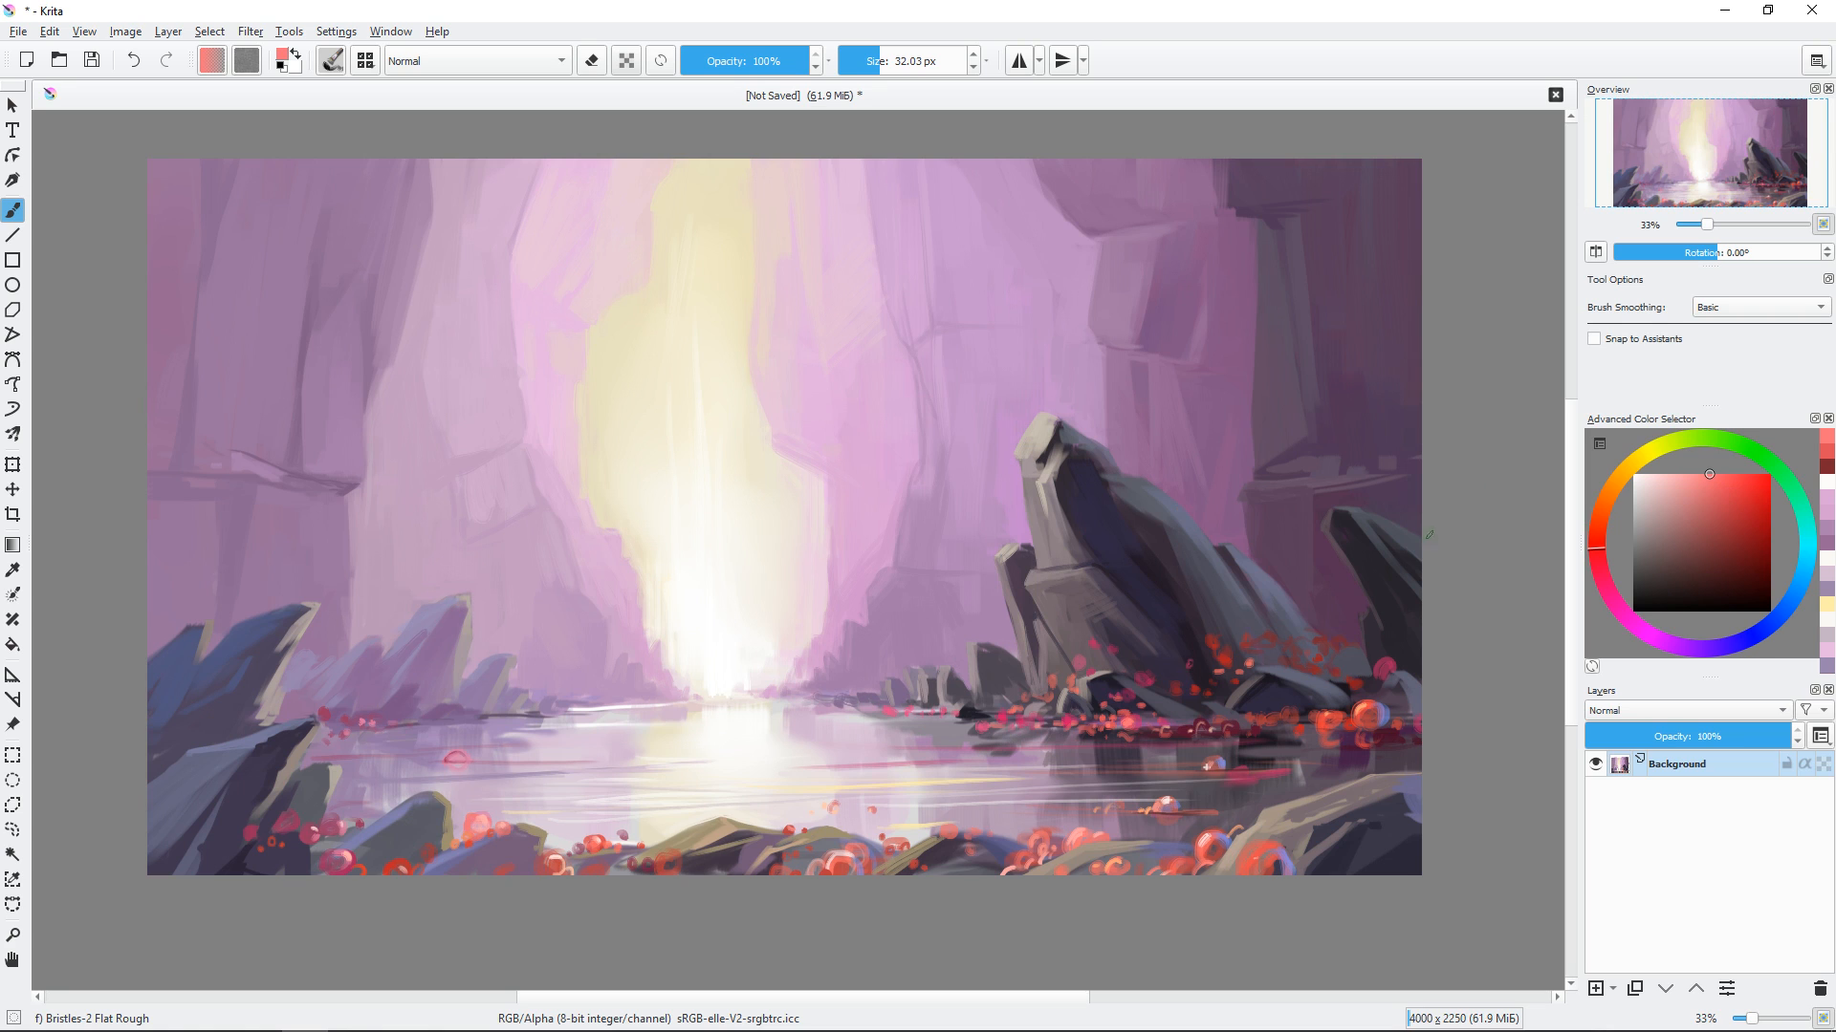
ctrl+click(1351, 648)
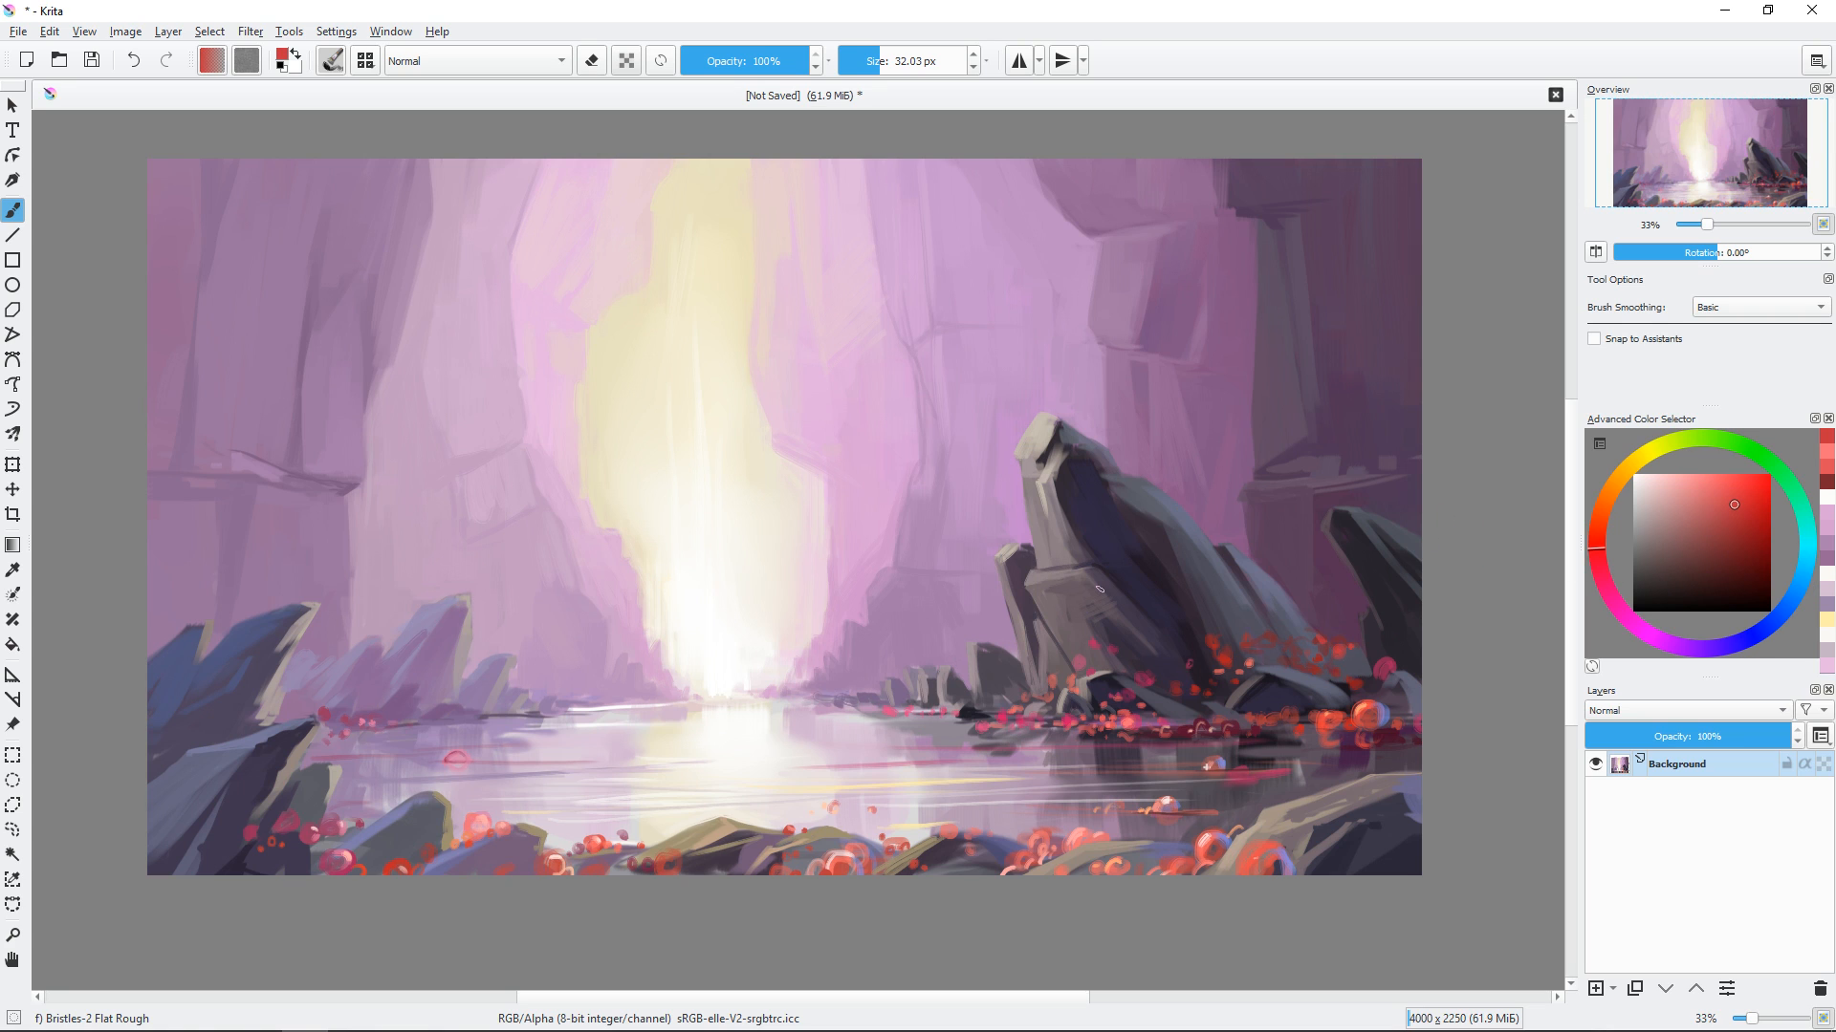
Sketch a small blue-grey sailboat on the water in front of the glow with a brush of about 26 px.
click(1775, 618)
click(1678, 521)
key(bracketleft)
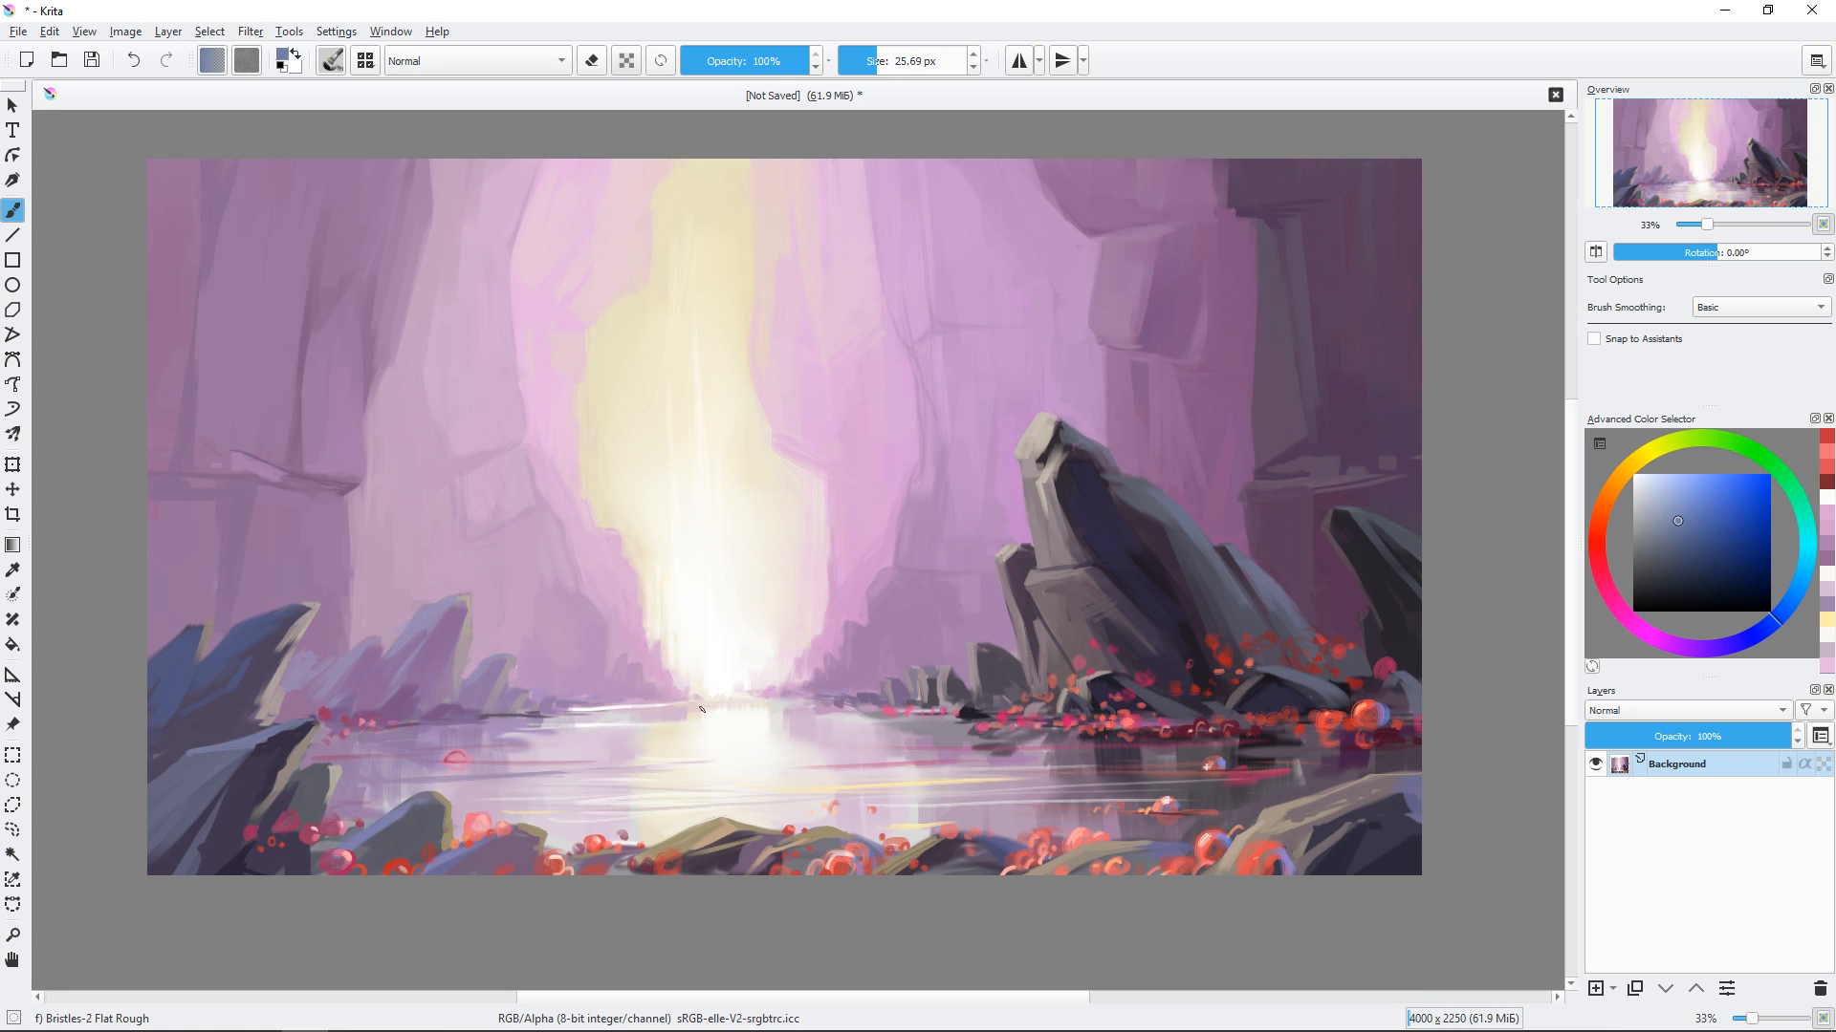
drag(687, 726, 706, 728)
mouse_move(693, 605)
mouse_down()
mouse_move(697, 704)
mouse_move(676, 710)
mouse_up()
mouse_move(708, 631)
mouse_down()
mouse_move(677, 695)
mouse_move(714, 693)
mouse_up()
drag(689, 645, 682, 690)
mouse_move(703, 638)
mouse_down()
mouse_move(710, 699)
mouse_move(679, 715)
mouse_move(719, 699)
mouse_up()
Shift the colour to blue-violet and strengthen the boat's sail outline and hull at about 24 px.
click(1731, 645)
key(ctrl+plus)
drag(828, 679, 885, 588)
drag(794, 589, 776, 589)
mouse_move(678, 671)
mouse_down()
mouse_move(673, 606)
mouse_move(734, 645)
mouse_move(669, 706)
mouse_move(711, 722)
mouse_up()
drag(692, 607, 677, 698)
right_click(742, 559)
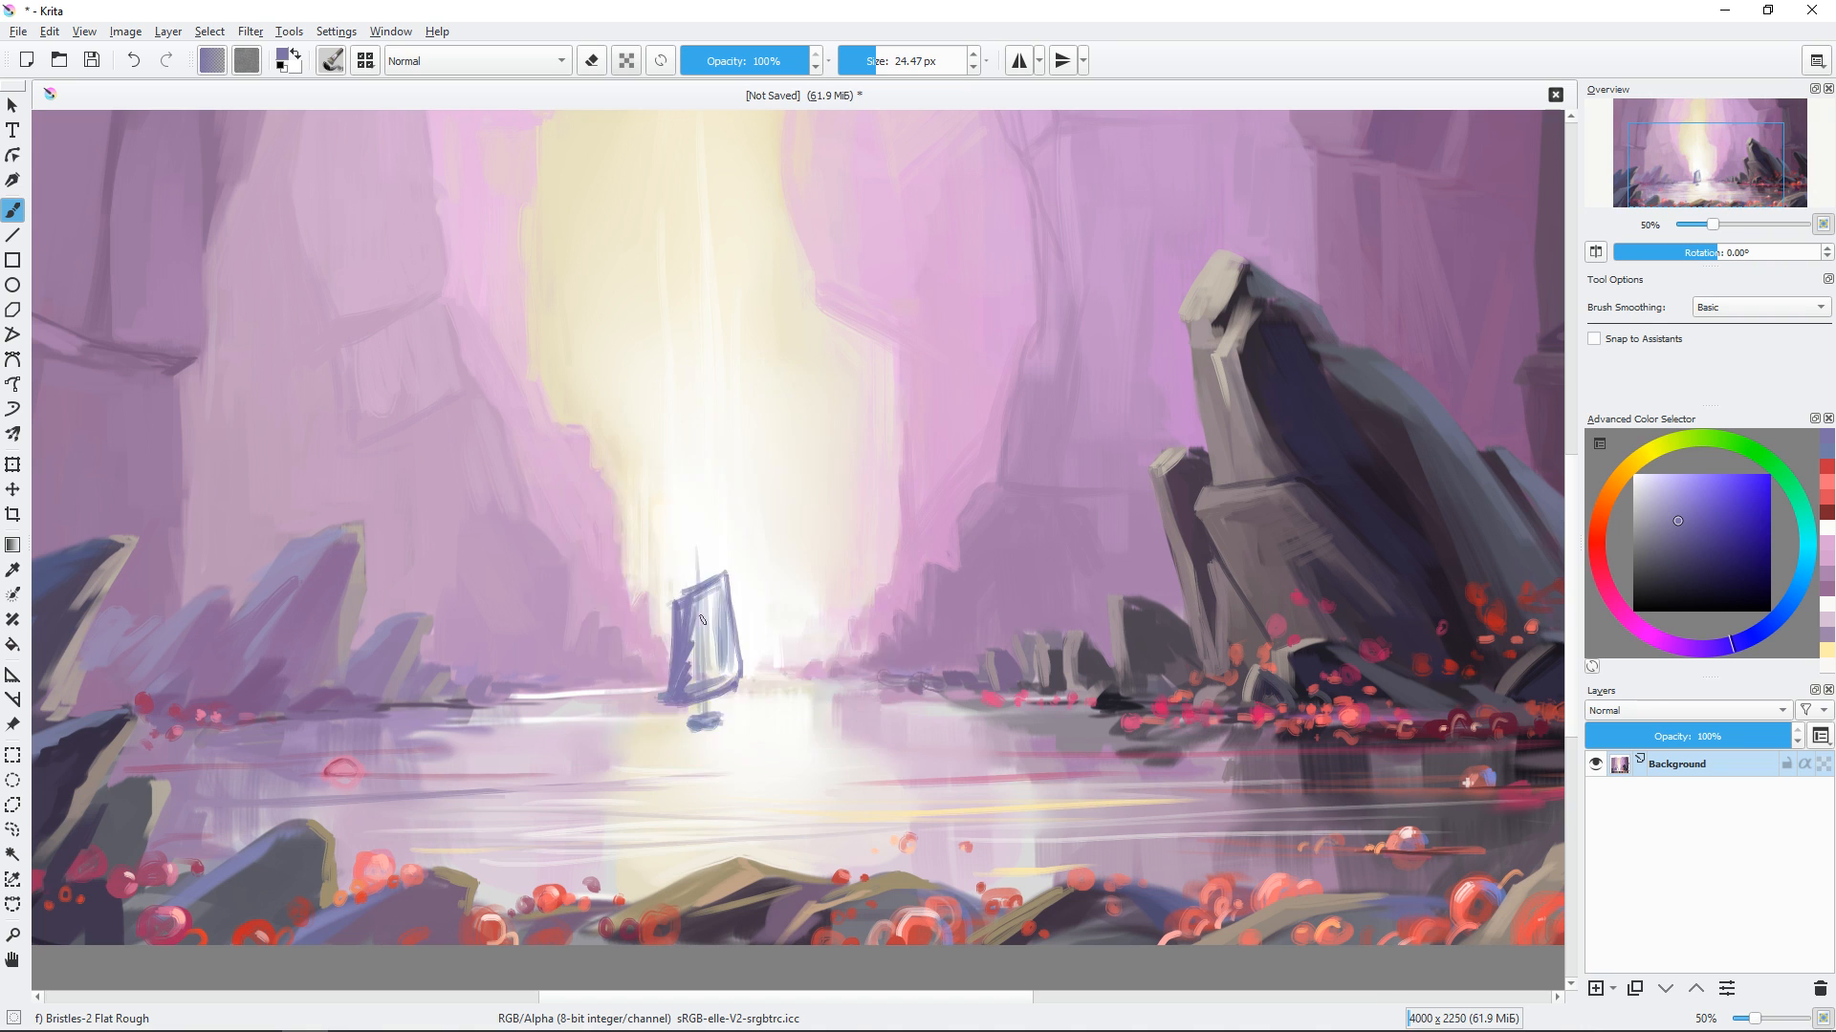
Fill the sail with solid blue-violet tones using the Bristles-5 Flat brush at about 24 px.
right_click(747, 645)
drag(722, 578, 713, 690)
drag(695, 628, 691, 686)
click(1675, 505)
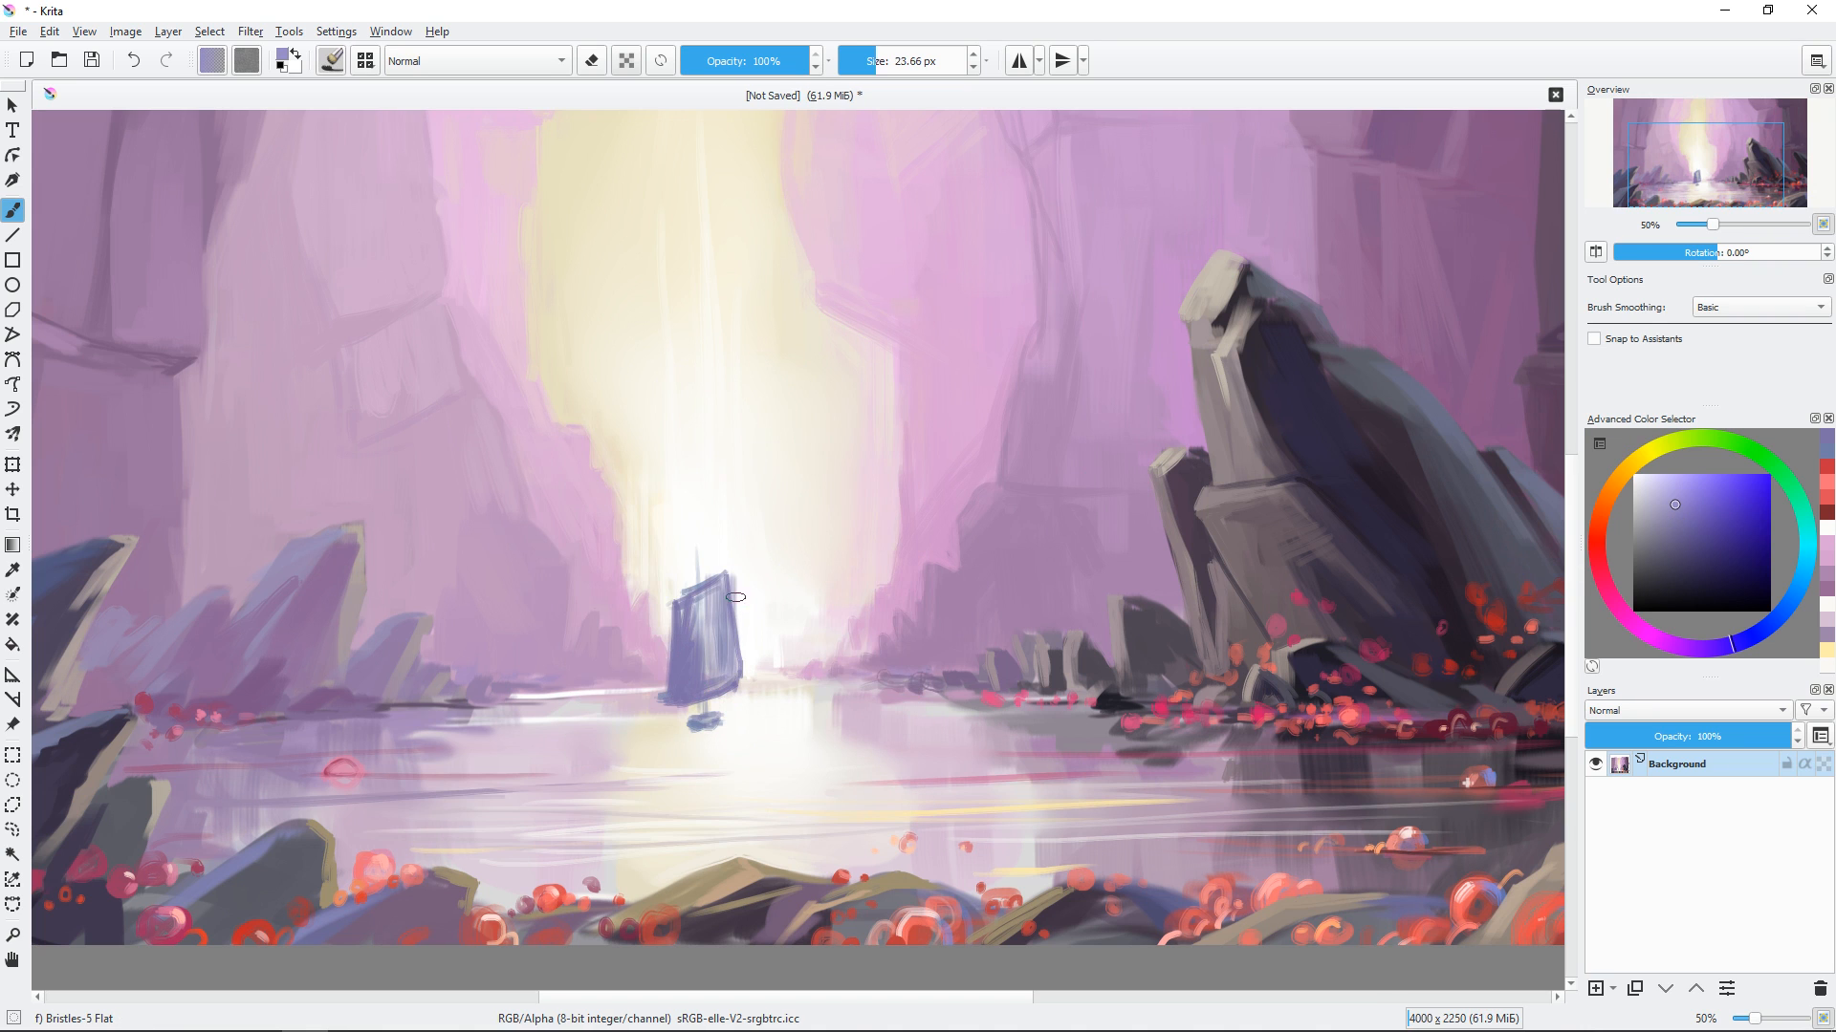
mouse_move(715, 591)
mouse_down()
mouse_move(699, 679)
mouse_move(707, 629)
mouse_up()
Darken the sail's lower edge with deeper violet using the Bristles-2 Flat Rough brush at about 18 px.
right_click(757, 545)
click(689, 687)
click(1682, 531)
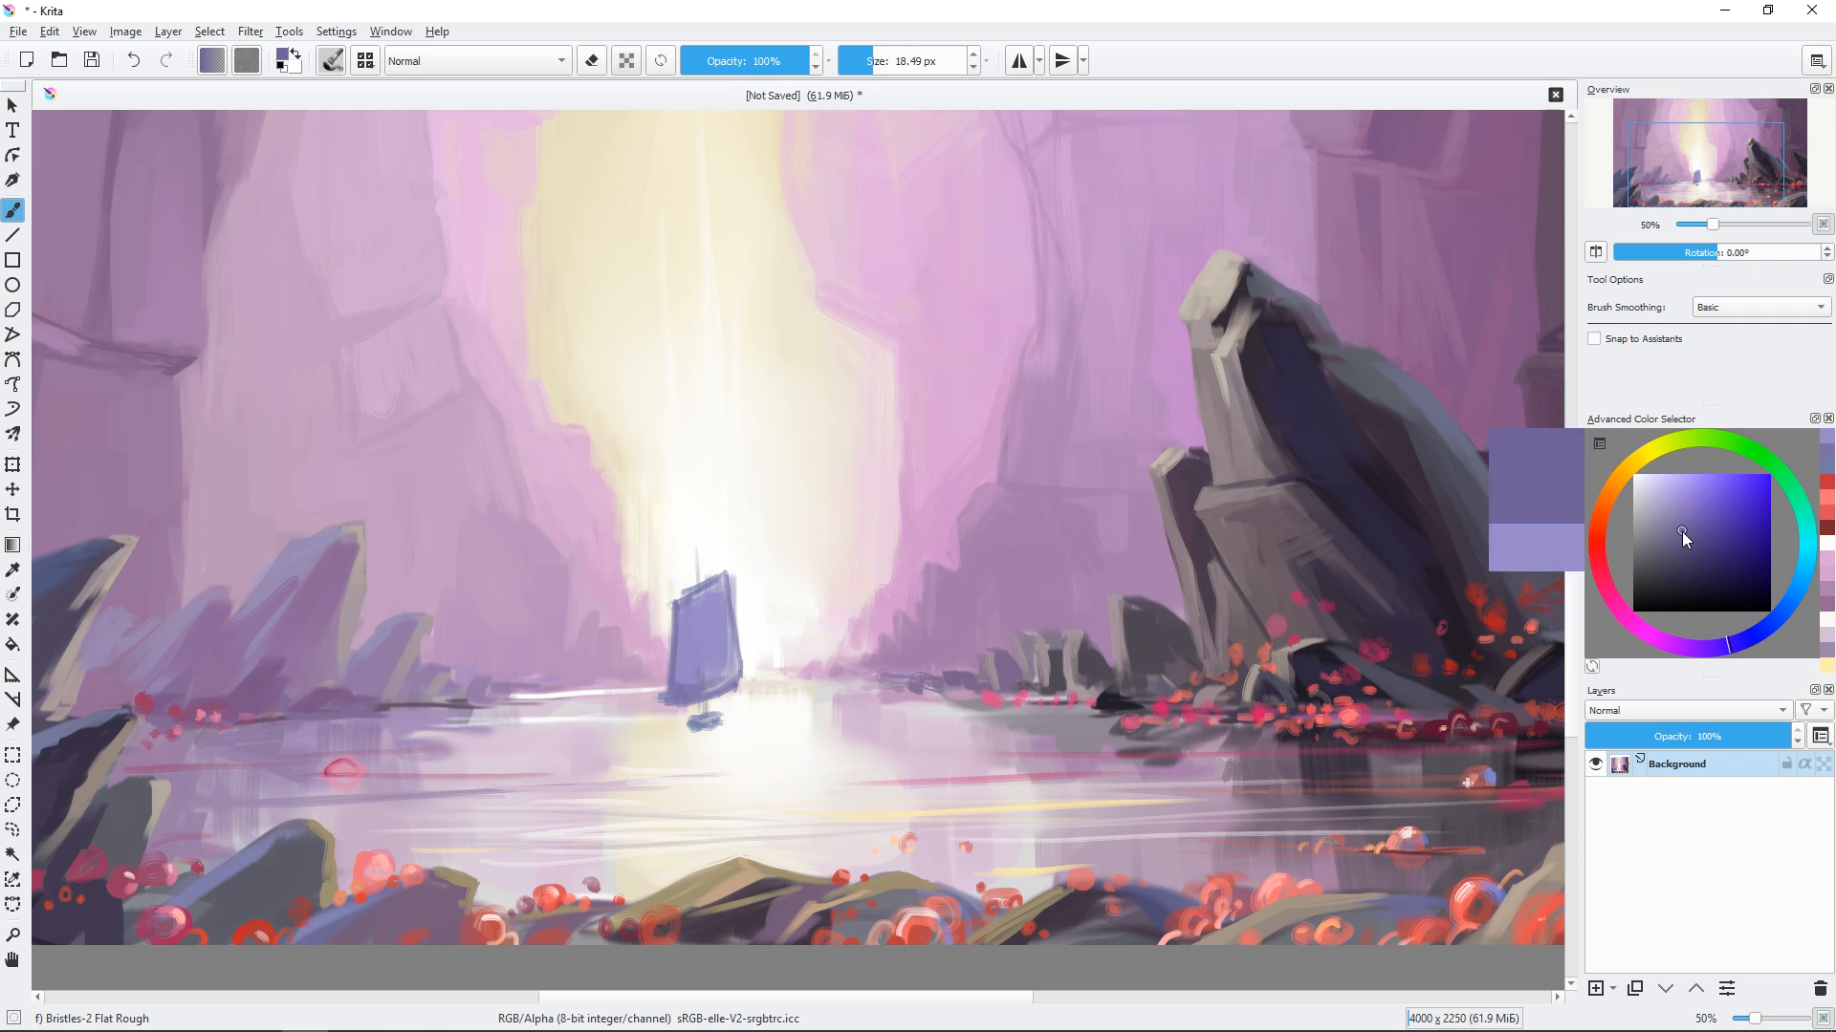
mouse_move(672, 706)
mouse_down()
mouse_move(739, 682)
mouse_move(667, 710)
mouse_move(703, 708)
mouse_up()
Redefine the sail's side, top and bottom edges with sampled violet and extend the mast above it.
ctrl+click(677, 719)
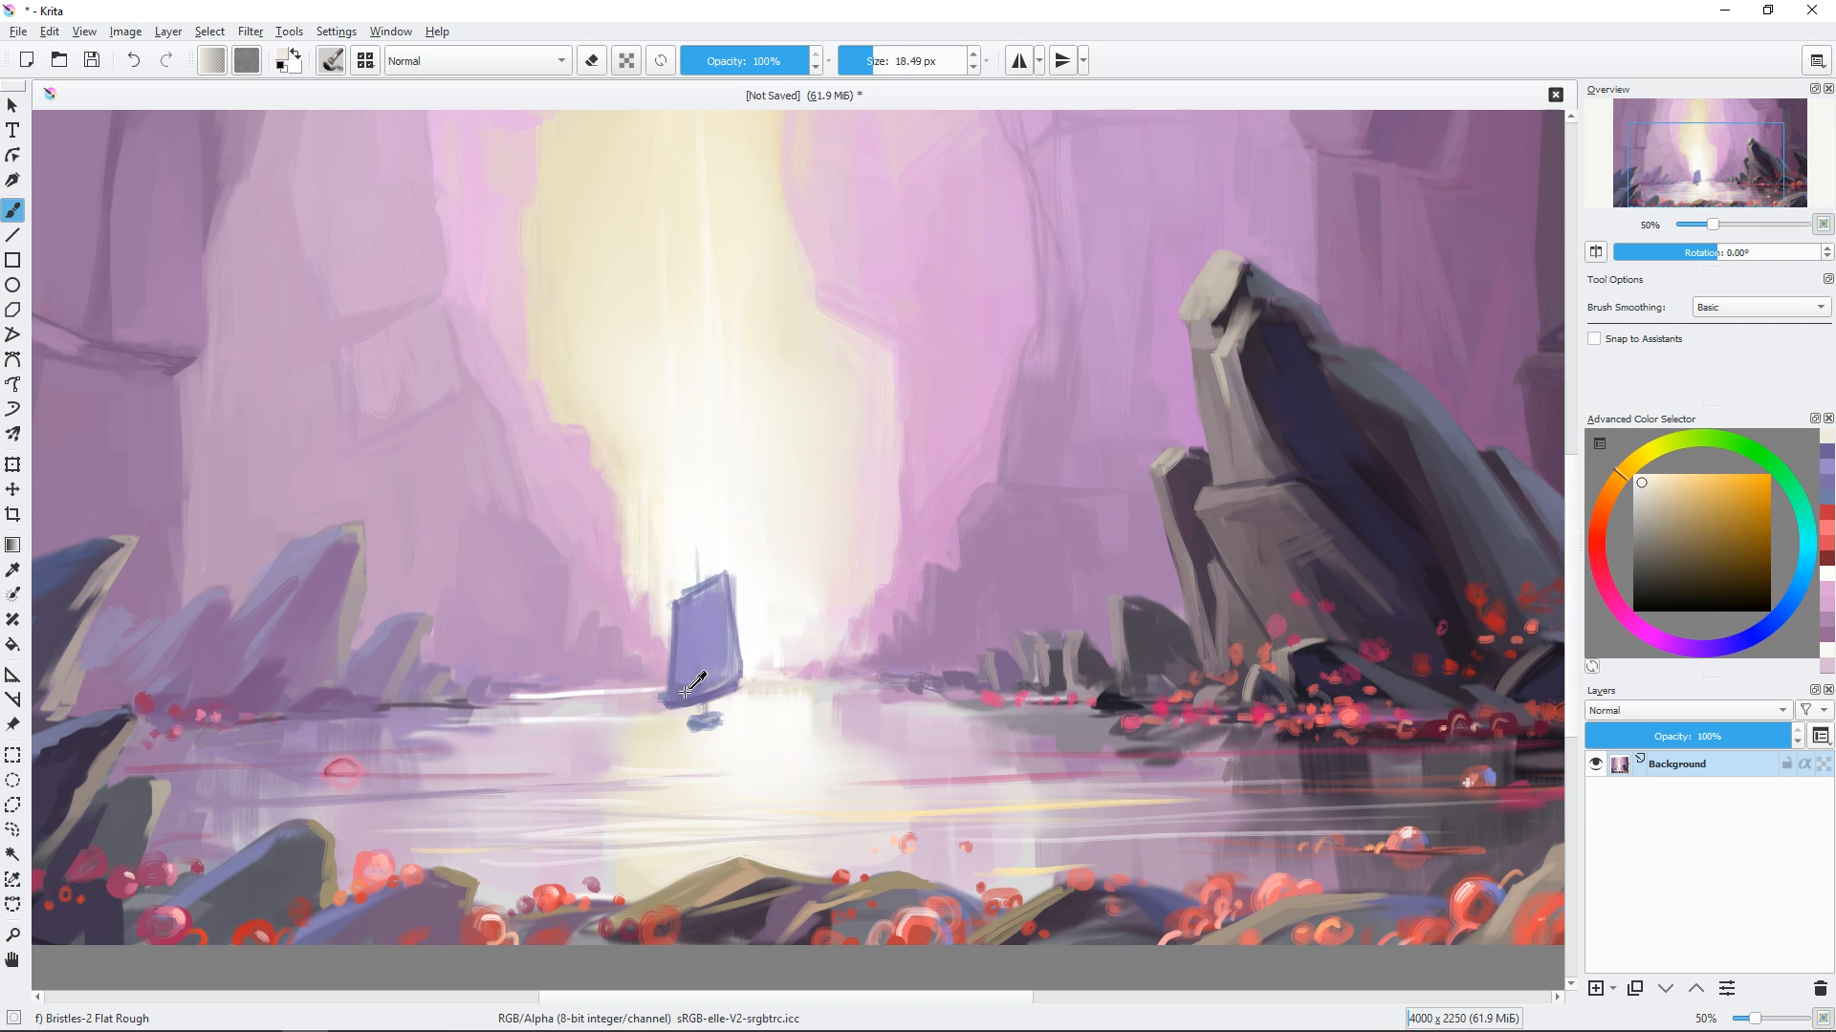
ctrl+click(694, 690)
drag(674, 622, 658, 710)
drag(730, 573, 738, 633)
drag(724, 578, 679, 603)
drag(692, 682, 738, 661)
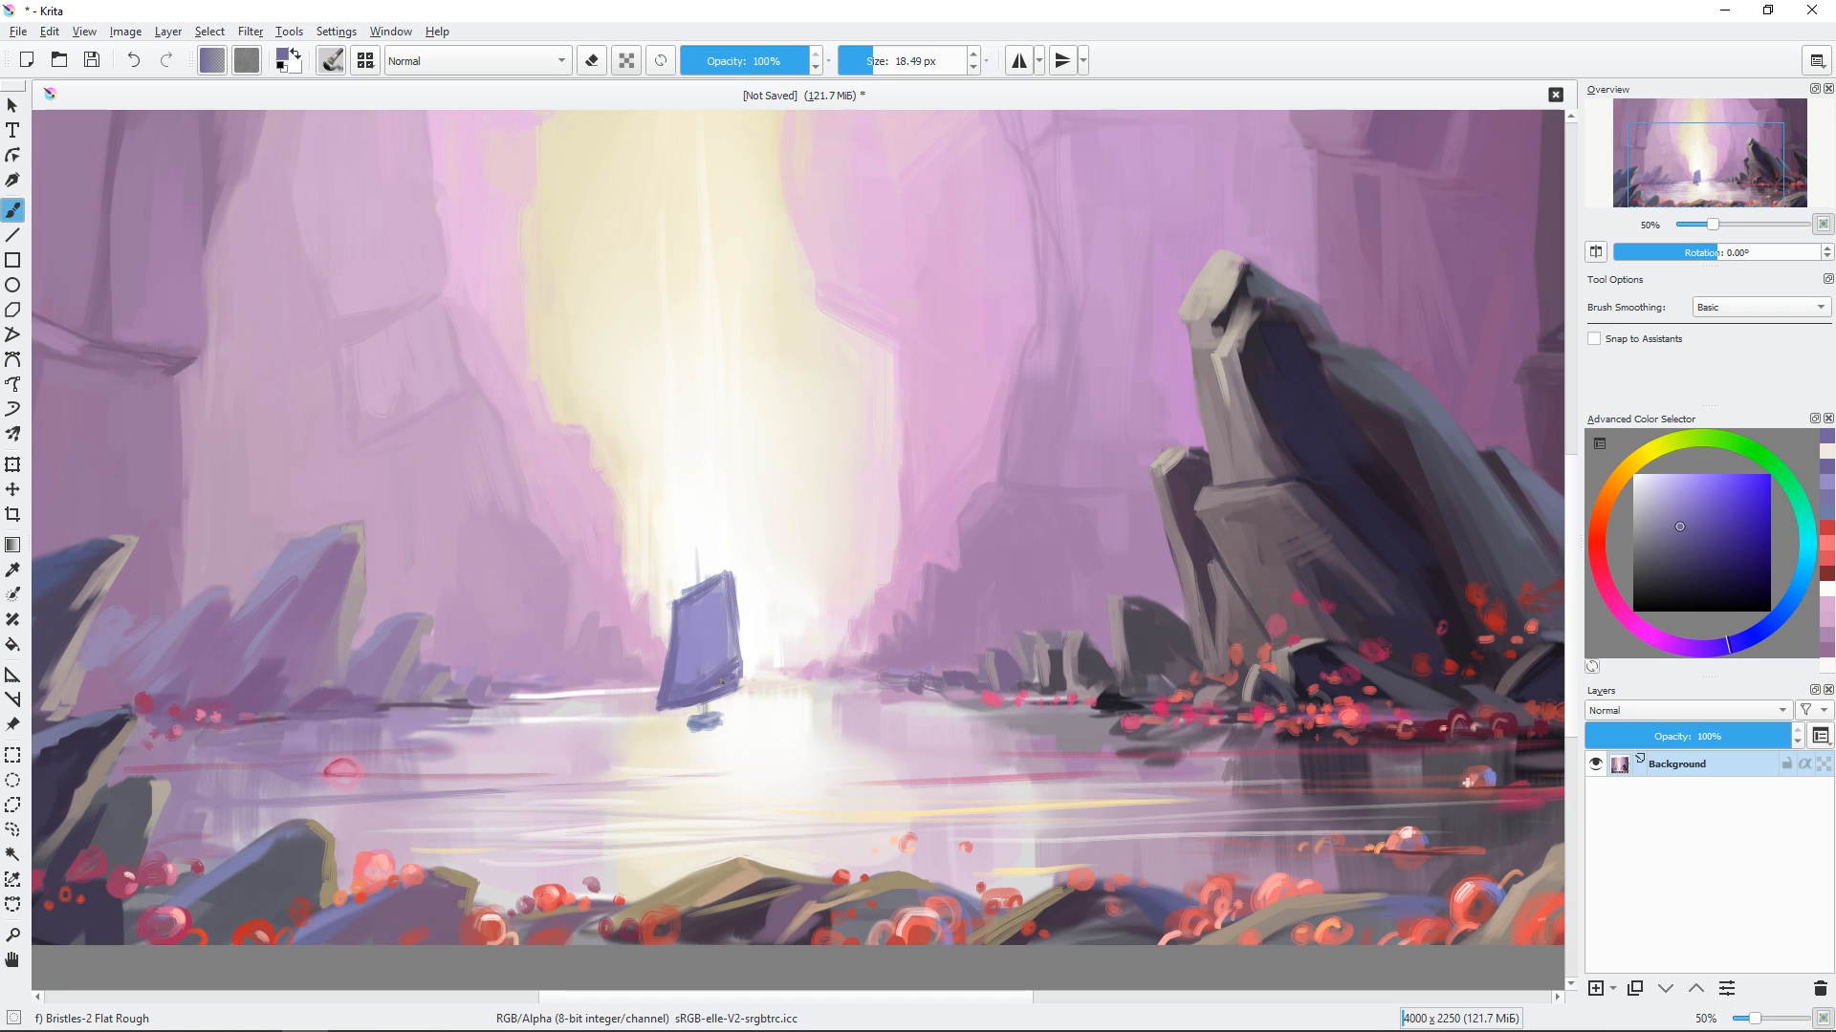
drag(697, 521, 701, 583)
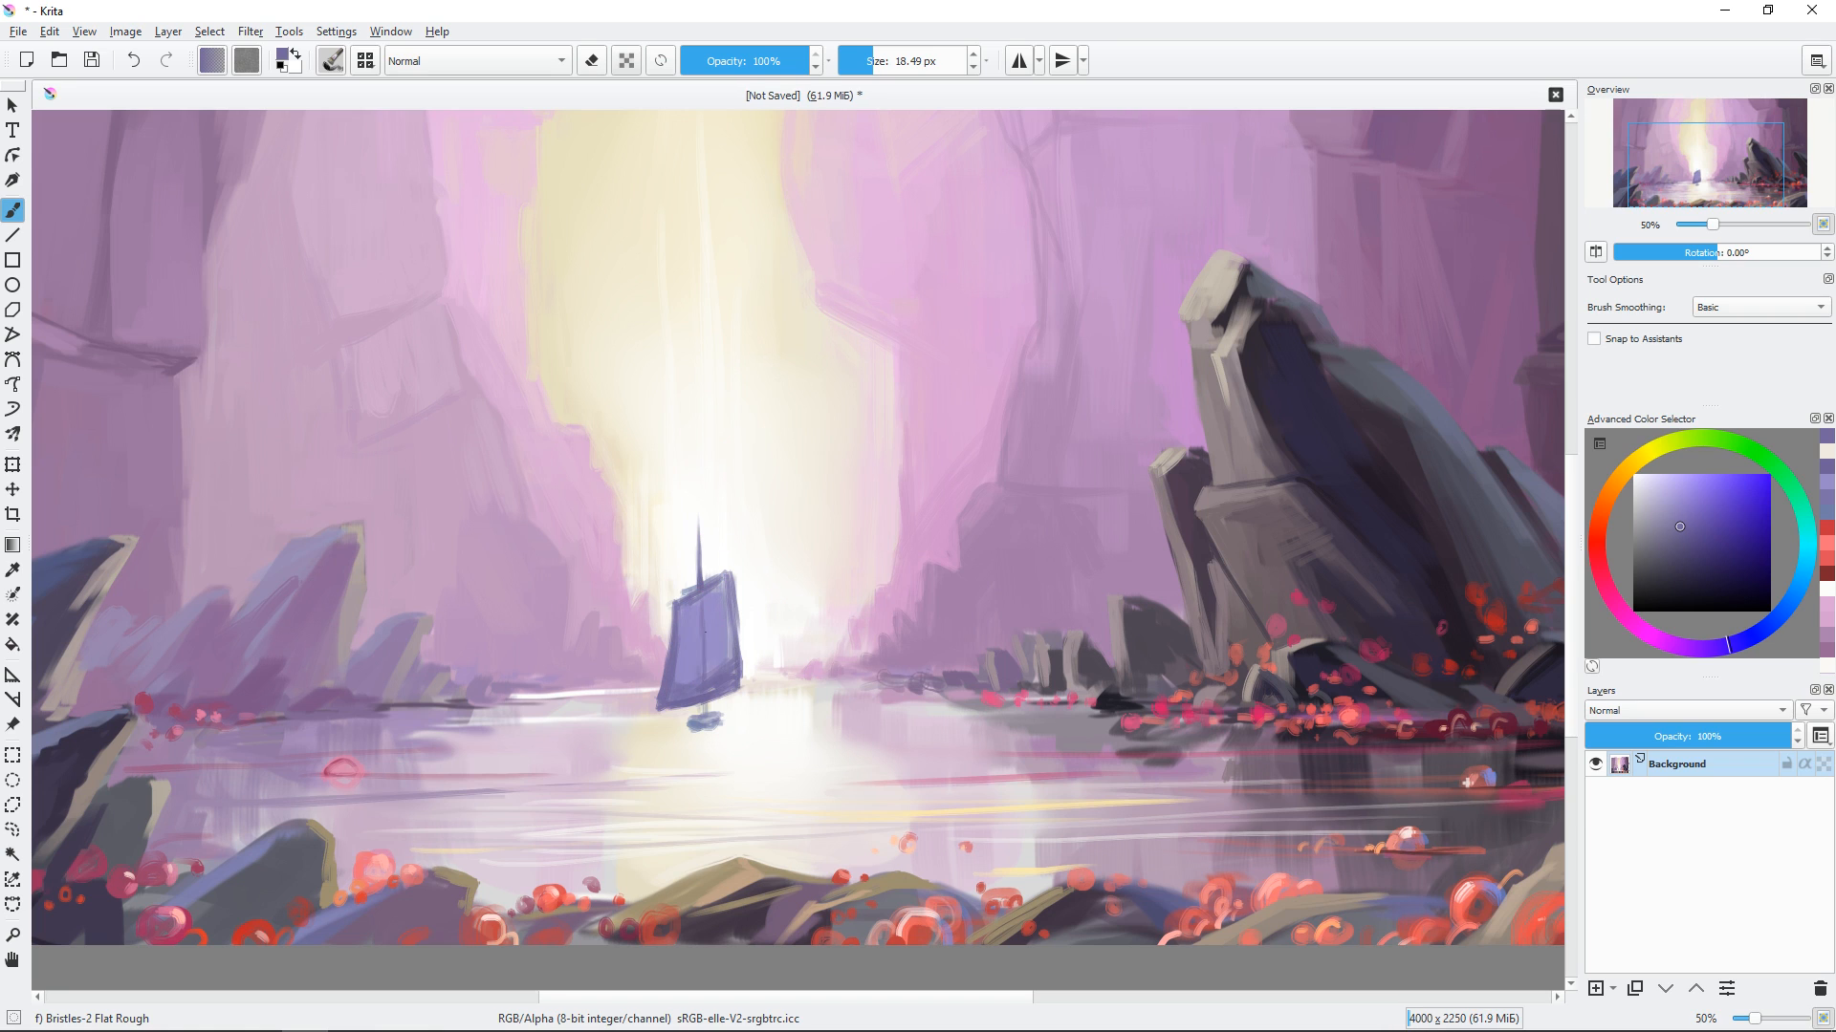
Lay a lighter greyish violet over the sail's right half and trim its top corner with sampled near-white.
ctrl+click(724, 616)
click(1654, 516)
mouse_move(720, 582)
mouse_down()
mouse_move(698, 602)
mouse_move(737, 648)
mouse_up()
ctrl+click(727, 672)
ctrl+click(669, 563)
drag(717, 570, 723, 574)
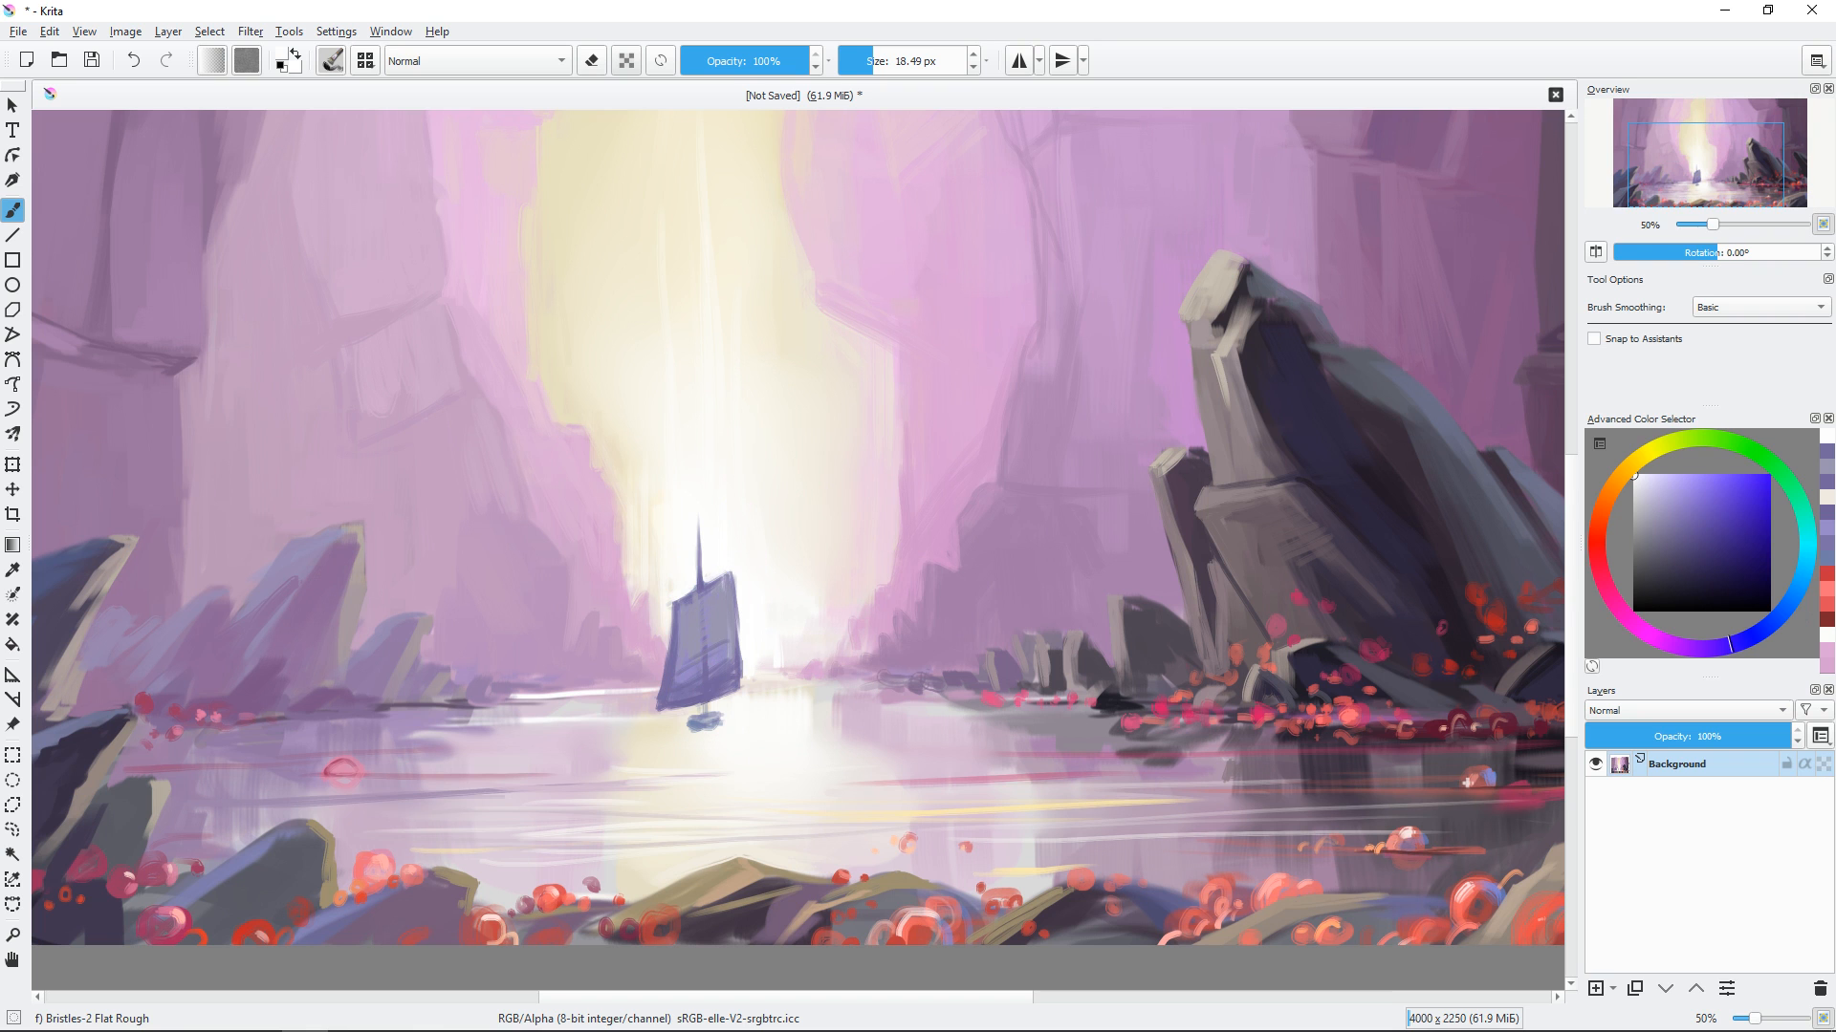
Join the sail to the hull with sampled violet and lighten the sail's centre with pale greyish violet.
ctrl+click(705, 696)
drag(705, 706, 705, 714)
key(ctrl+minus)
key(ctrl+minus)
key(ctrl+plus)
key(ctrl+plus)
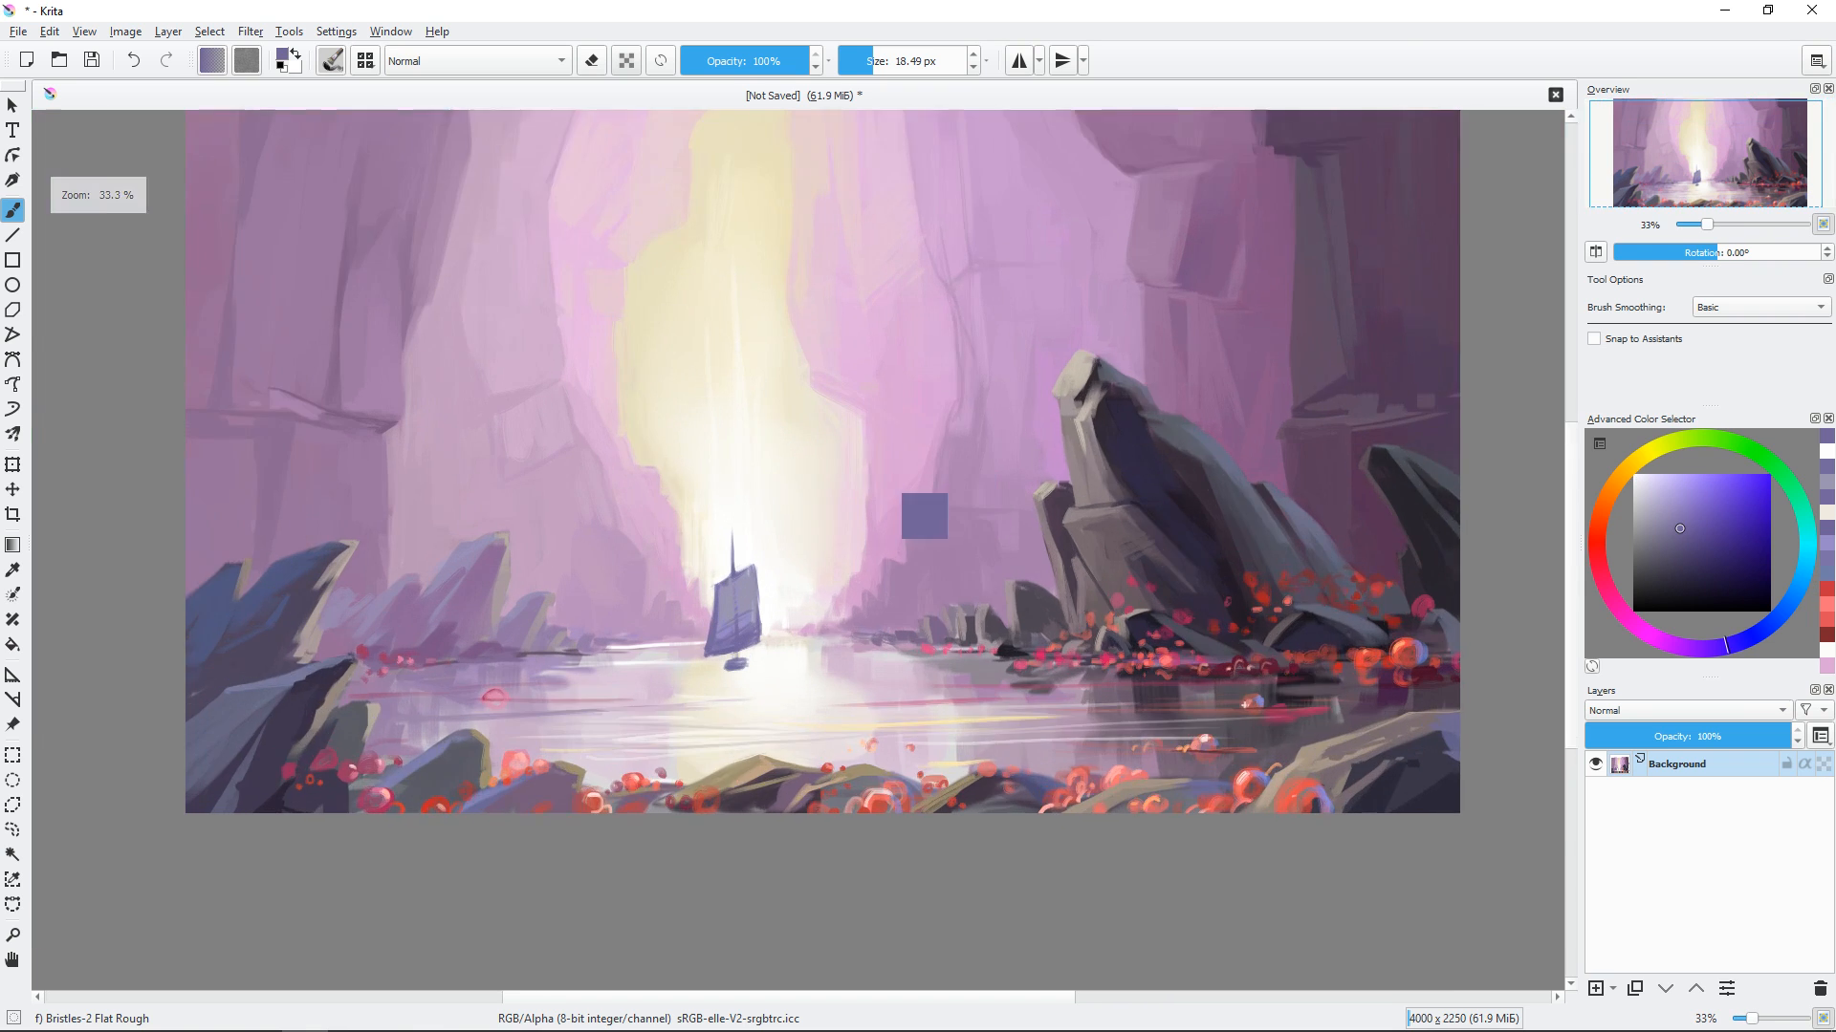
click(1656, 503)
drag(696, 617, 686, 614)
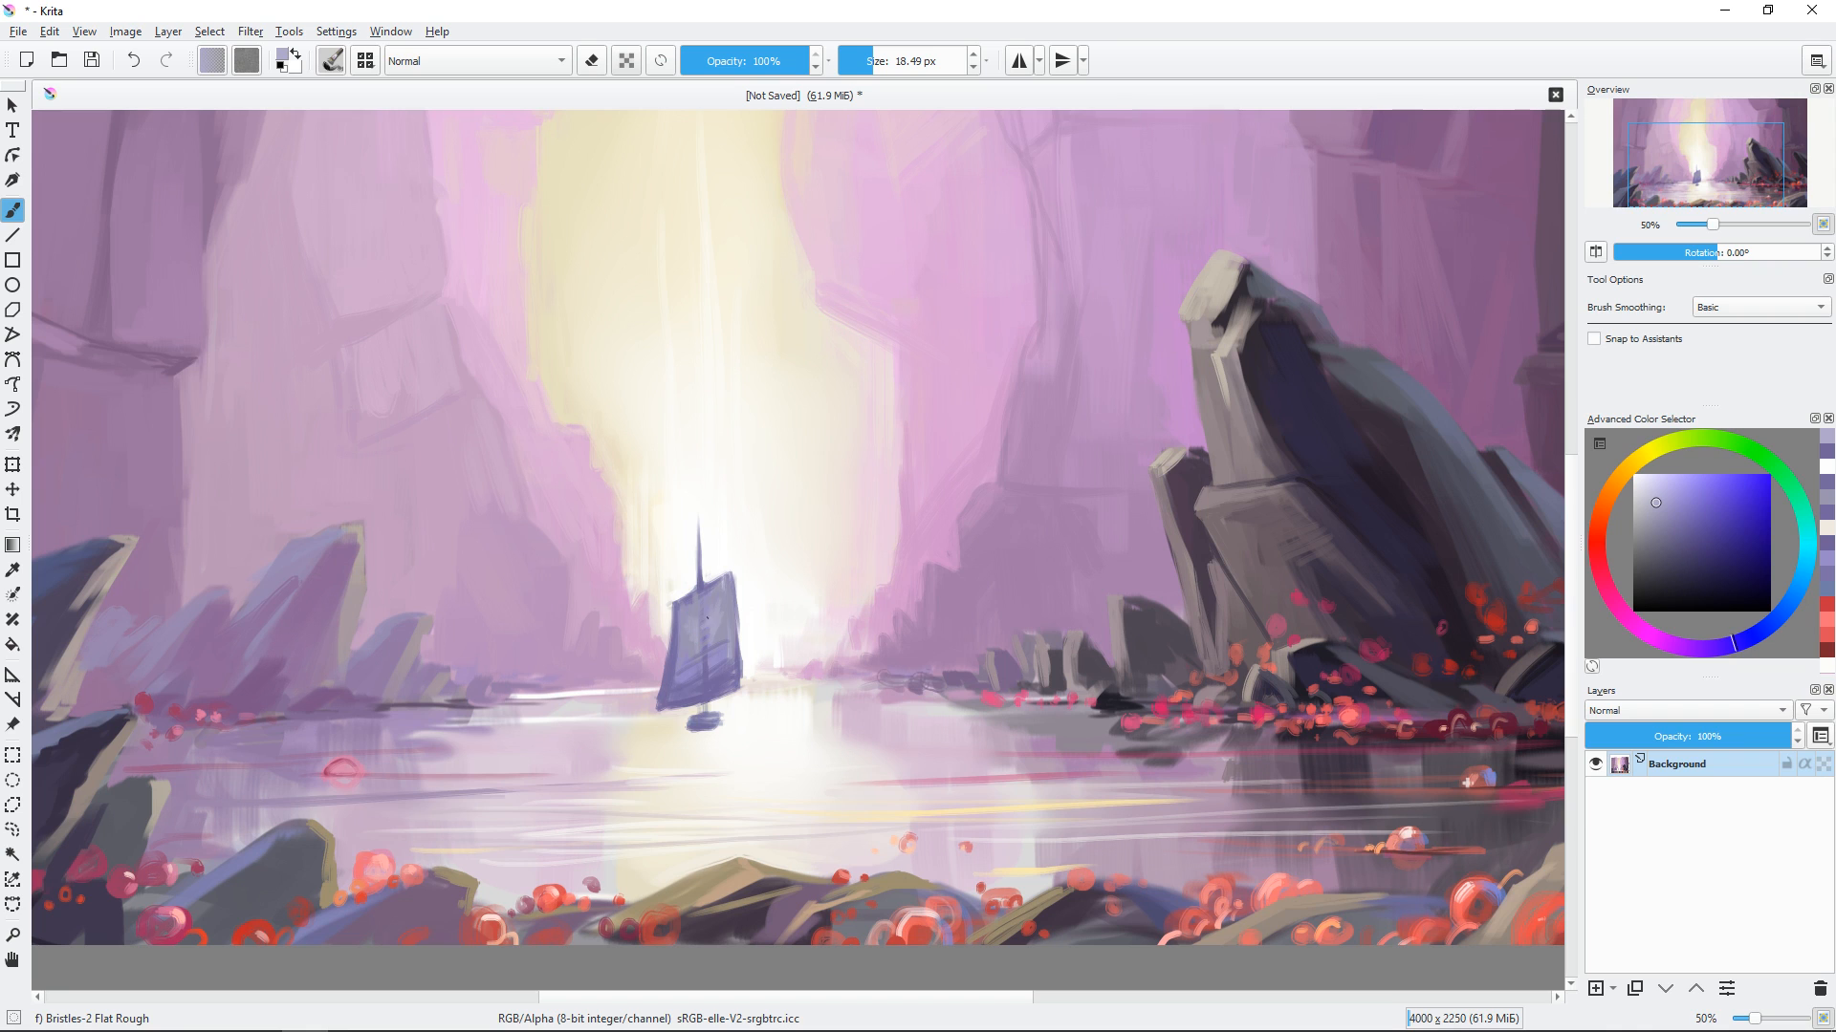
Paint a darker line along the sail's lower edge and a yard across the mast in dark violet-grey.
click(1671, 544)
click(1675, 549)
drag(674, 708, 699, 703)
drag(685, 572, 713, 559)
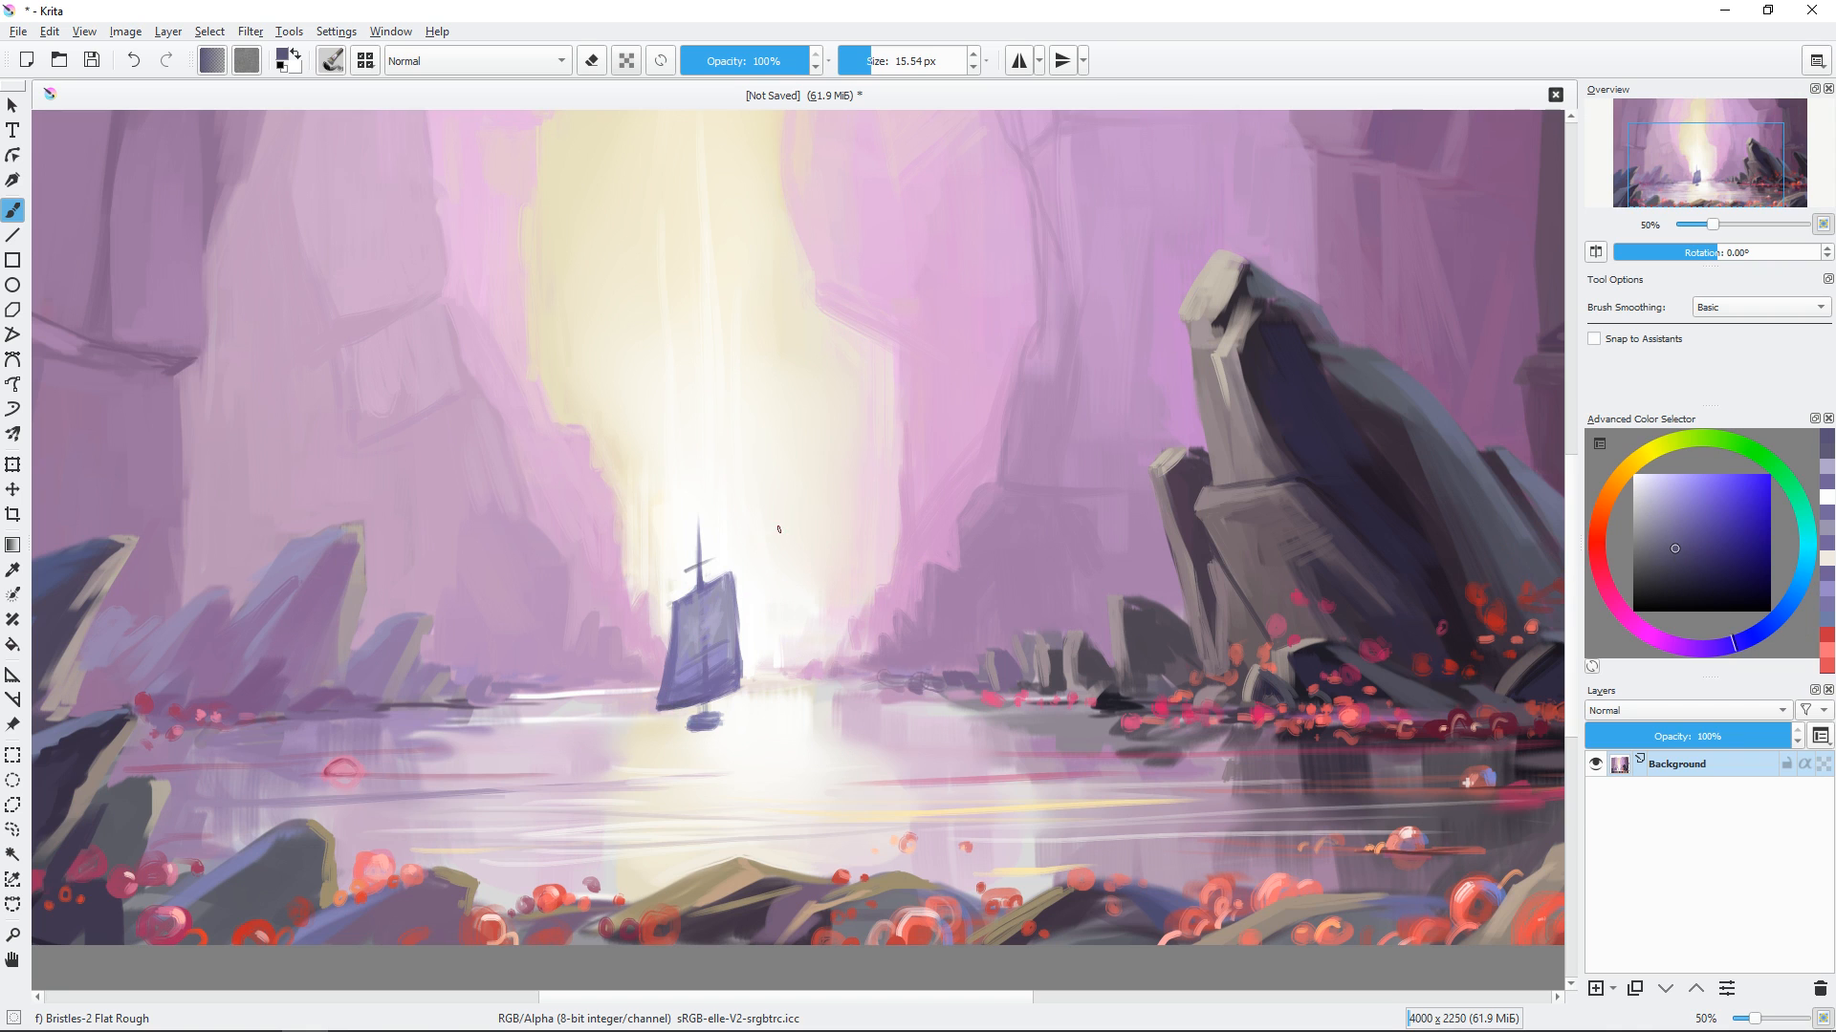
Lighten the violet and paint the boat's broken reflection on the water below the hull.
key(l)
key(l)
key(l)
drag(705, 738, 717, 738)
drag(694, 737, 739, 764)
mouse_move(672, 769)
mouse_down()
mouse_move(736, 766)
mouse_move(717, 786)
mouse_up()
drag(1057, 657, 1070, 672)
drag(780, 665, 736, 664)
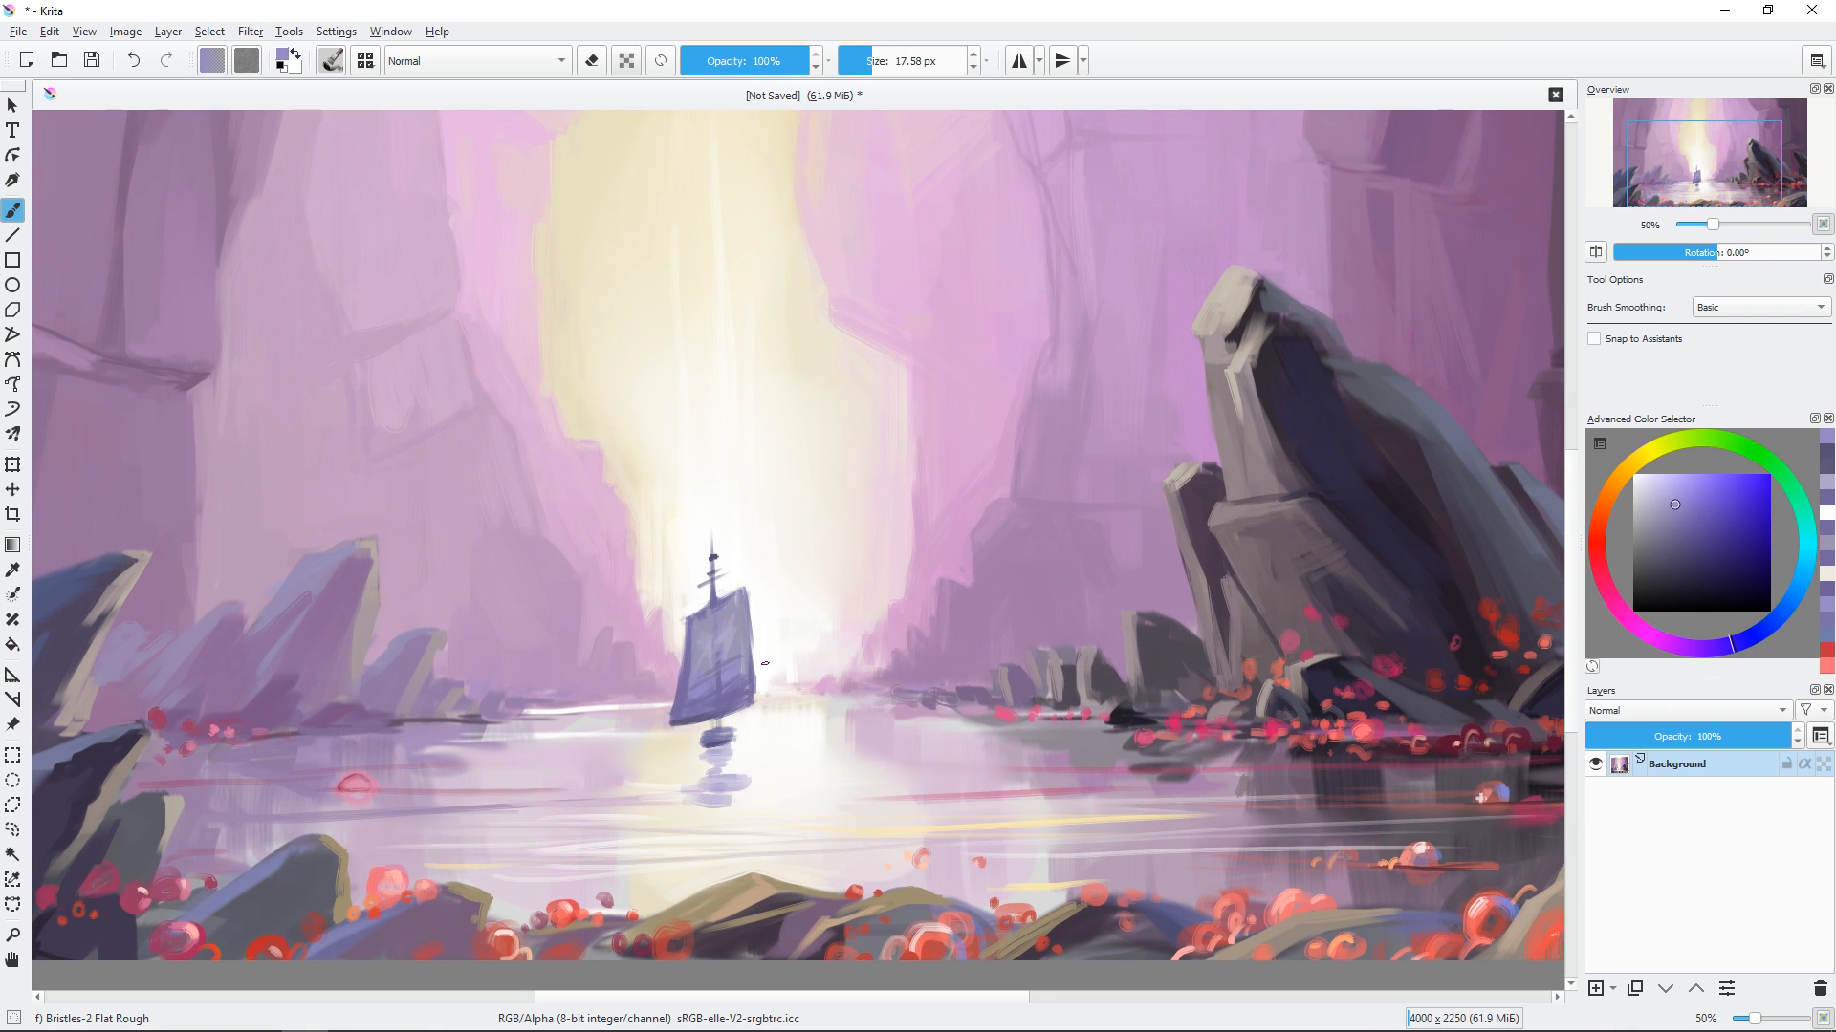
Reshape the hull with sampled cream and dark violet at about 18 px and check the whole picture.
ctrl+click(686, 738)
drag(710, 743, 739, 738)
ctrl+click(692, 744)
ctrl+click(695, 717)
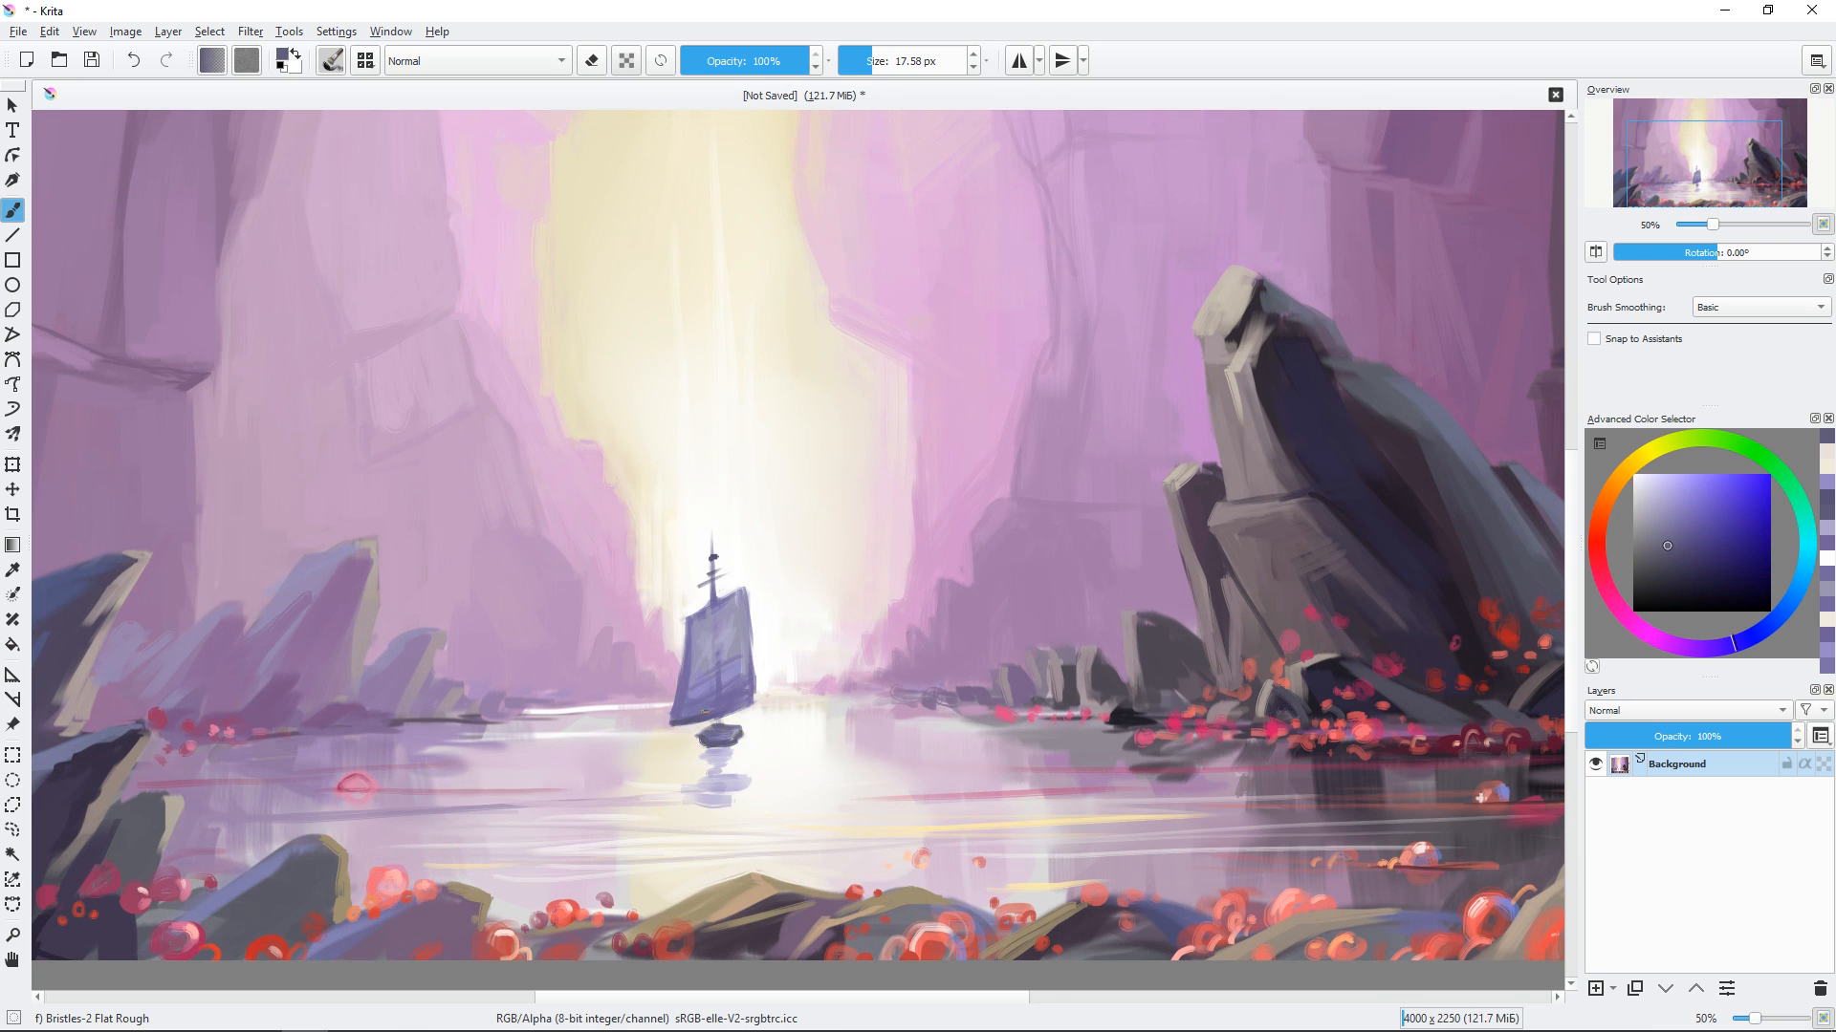
key(minus)
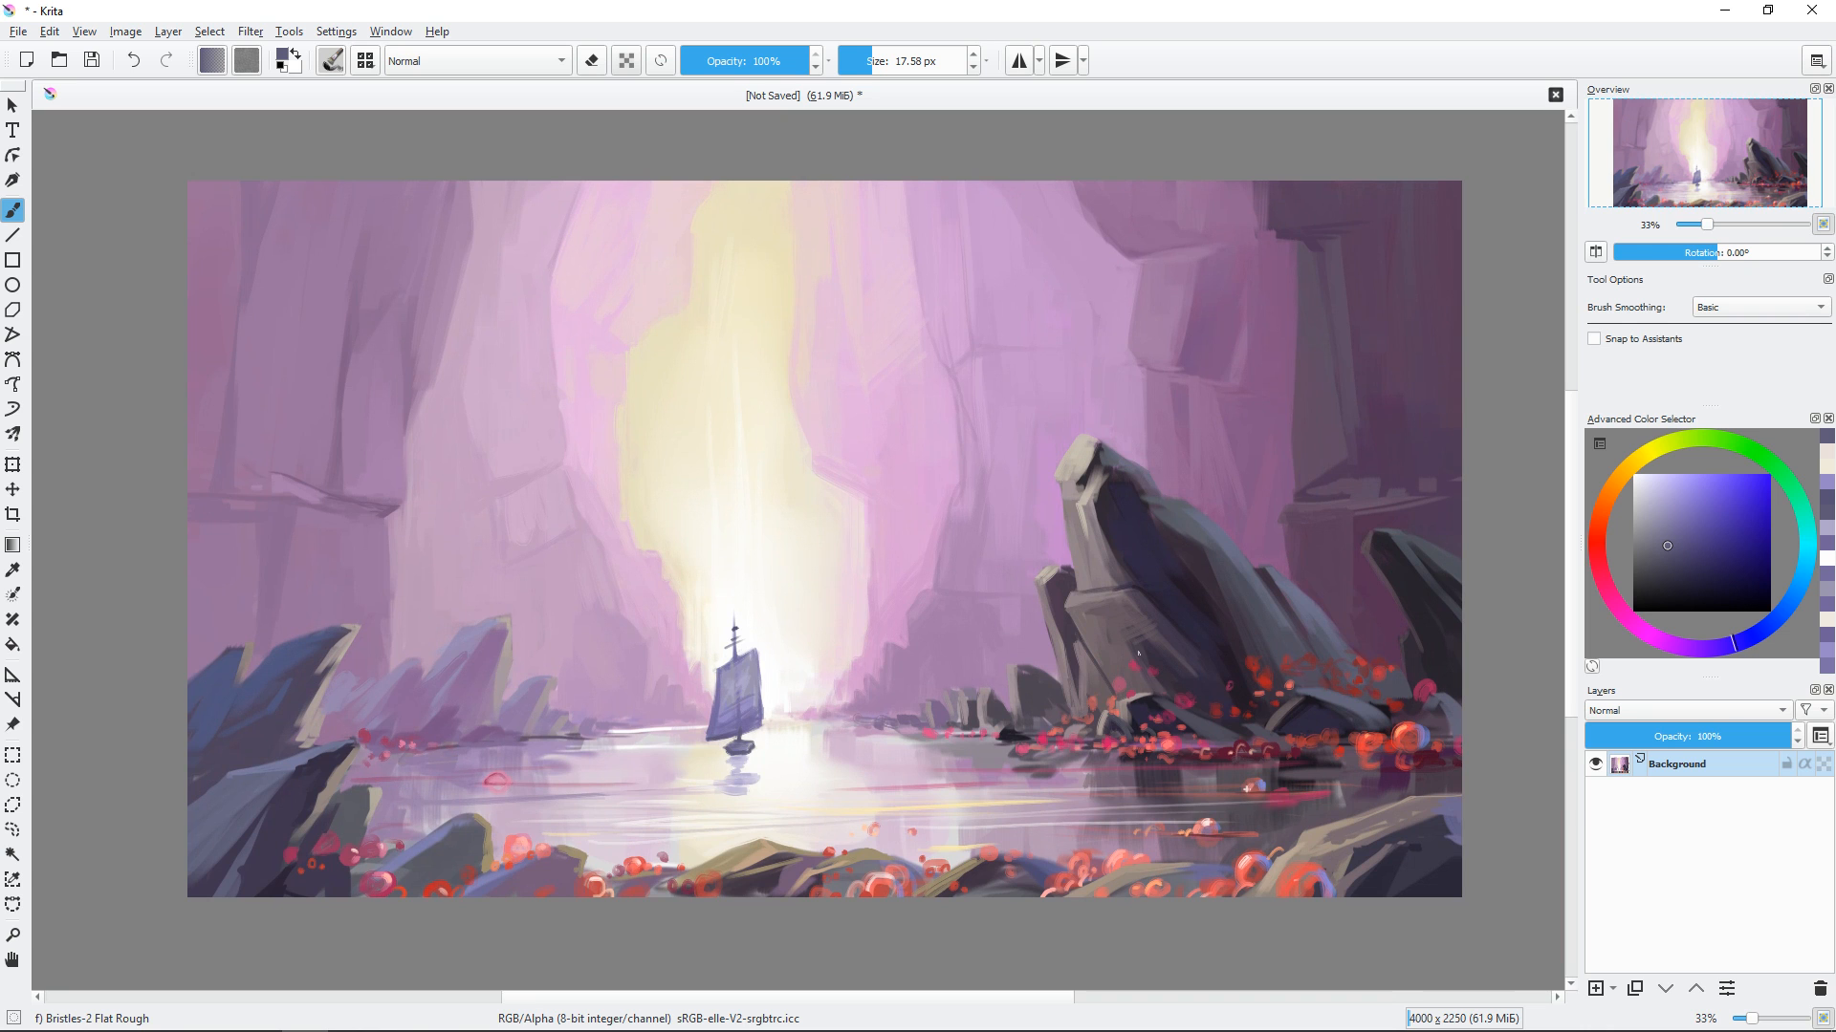
Paint a smaller, lighter violet sailboat right of the first one, varying the brush between about 11 and 21 px.
key(plus)
key(plus)
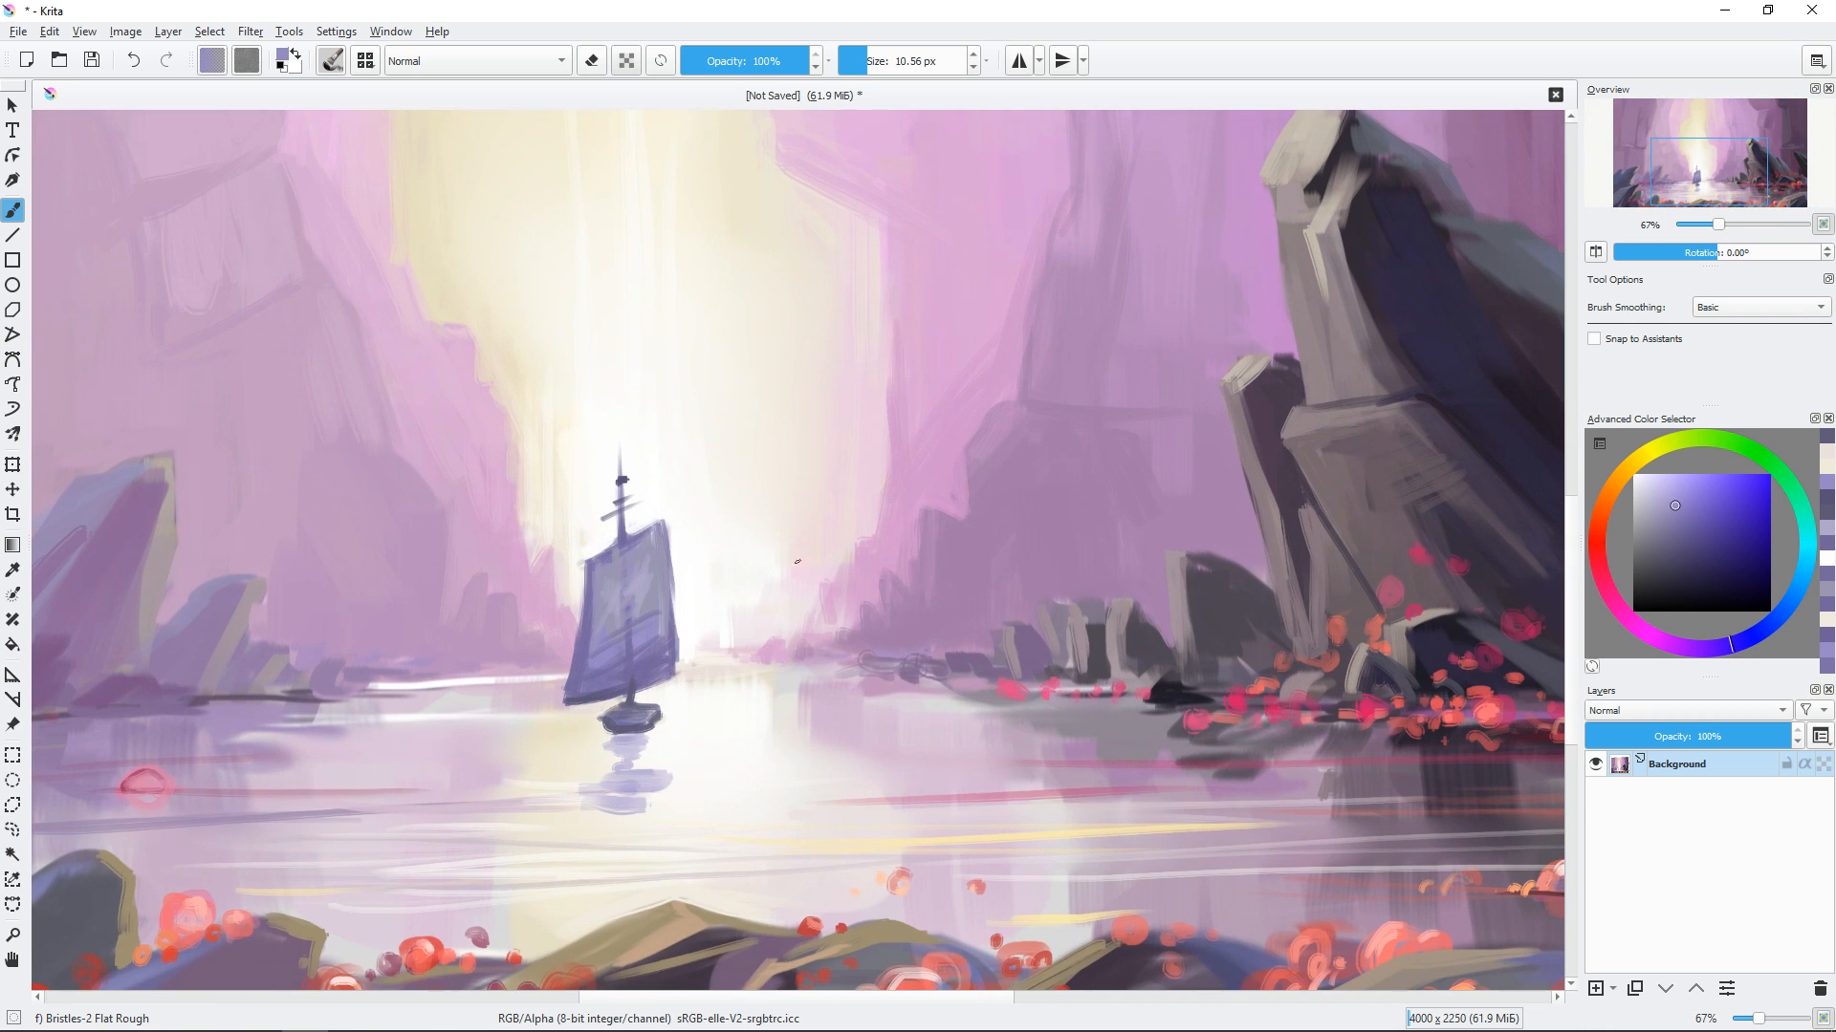
drag(797, 582, 793, 642)
drag(787, 540, 803, 691)
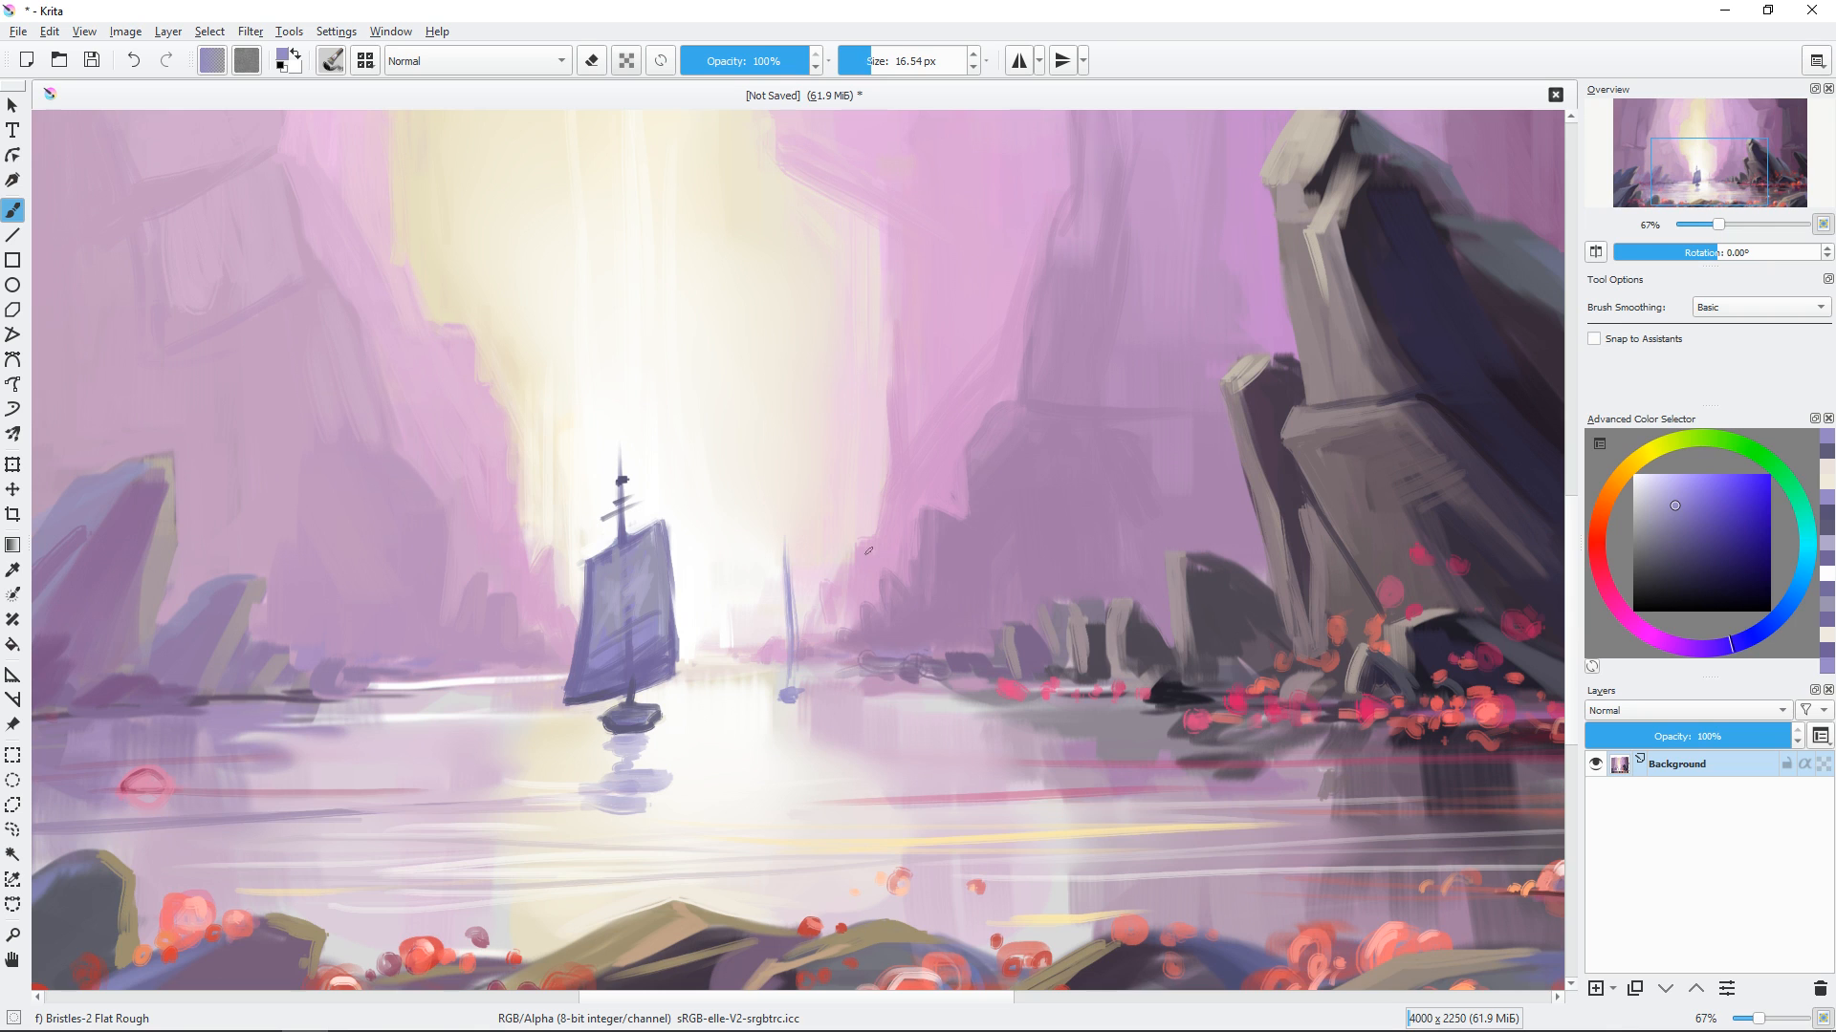
mouse_move(771, 581)
mouse_down()
mouse_move(807, 602)
mouse_move(761, 681)
mouse_move(810, 655)
mouse_move(821, 669)
mouse_up()
drag(784, 612, 776, 673)
shift+drag(784, 660, 795, 612)
key(l)
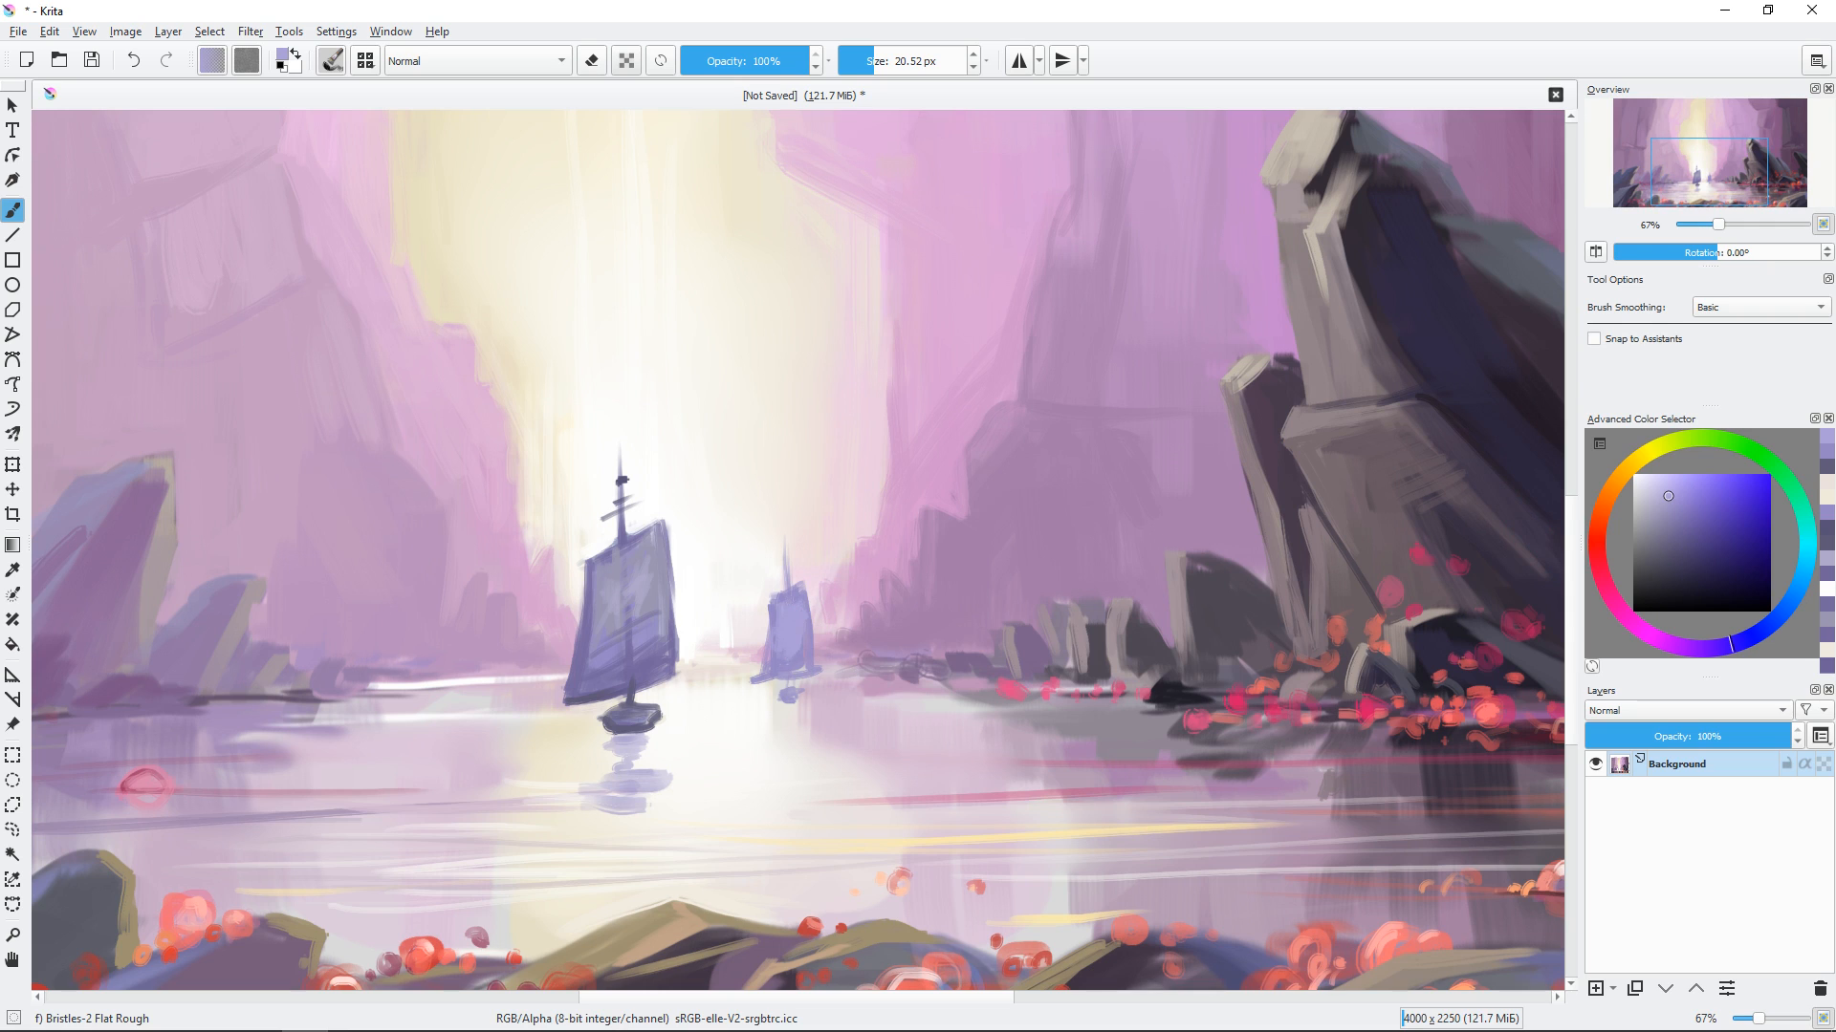
Add the smaller boat's reflection in sampled violet and clean its sail edges with near-white at about 18 px.
ctrl+click(781, 675)
shift+drag(789, 675, 789, 700)
mouse_move(781, 708)
mouse_down()
mouse_move(801, 724)
mouse_move(786, 752)
mouse_up()
ctrl+click(746, 705)
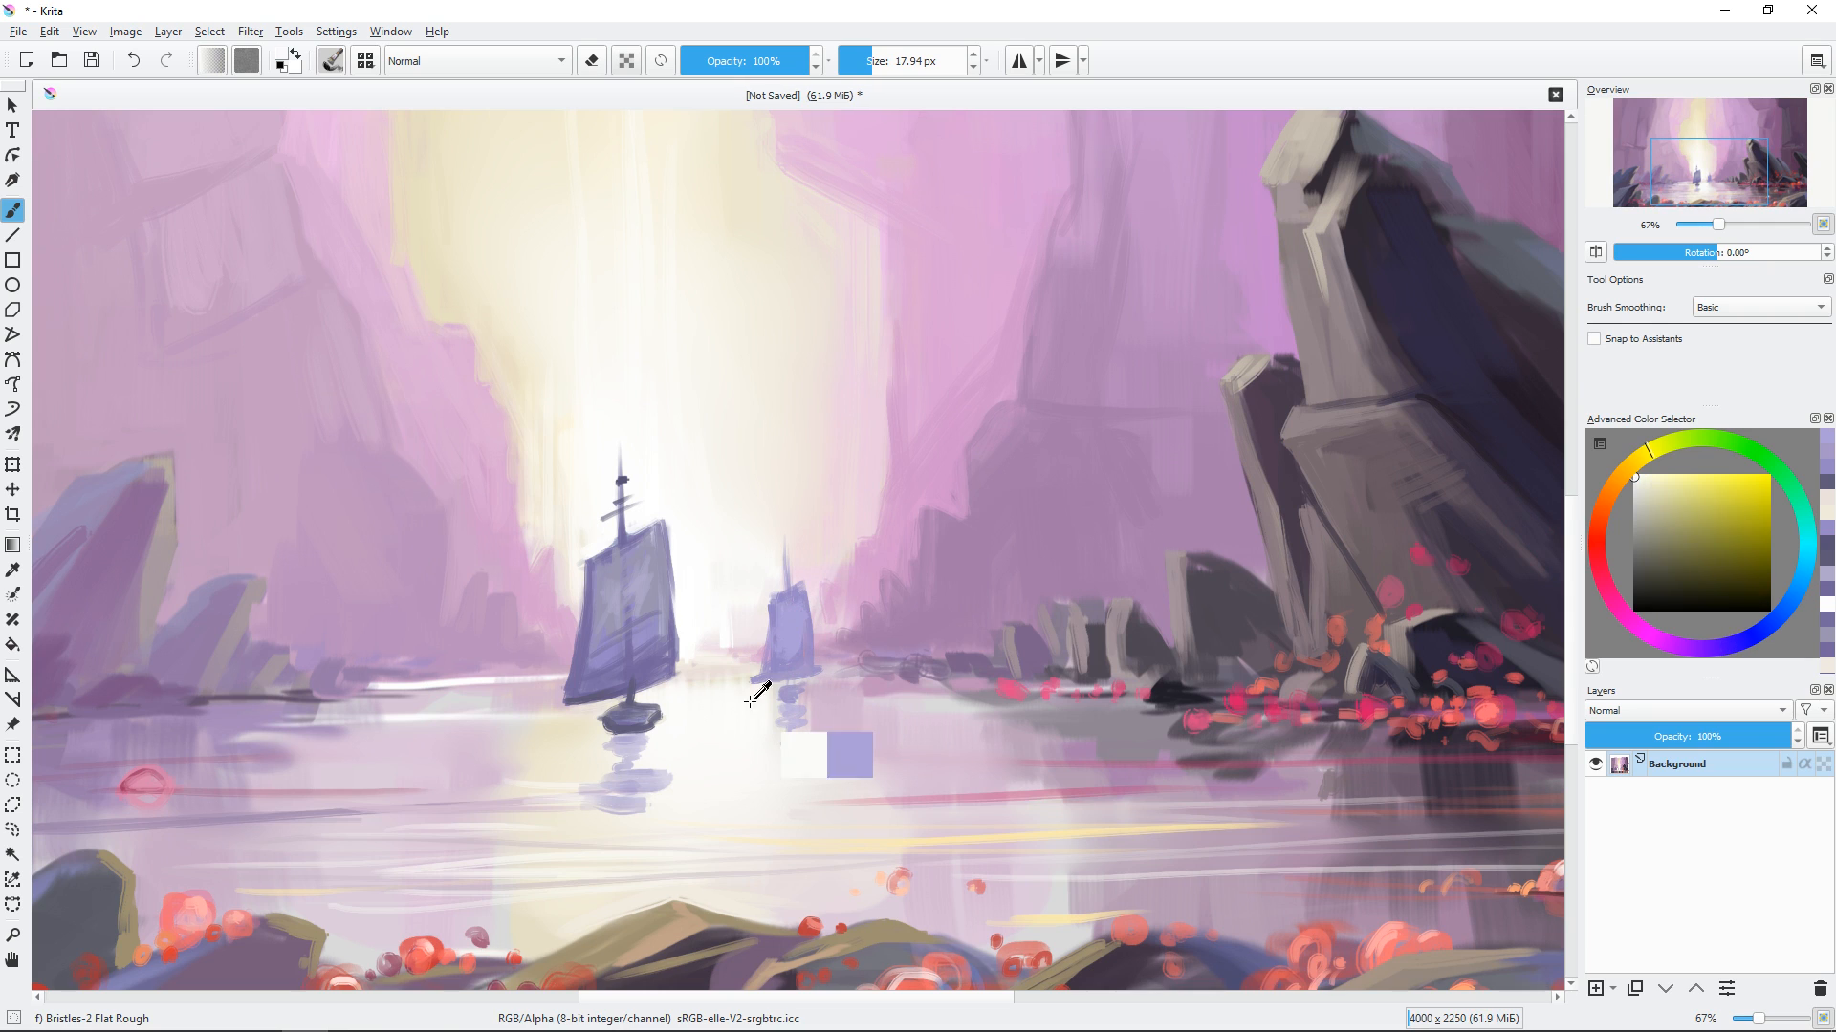
mouse_move(763, 654)
mouse_down()
mouse_move(753, 683)
mouse_move(804, 637)
mouse_up()
ctrl+click(779, 672)
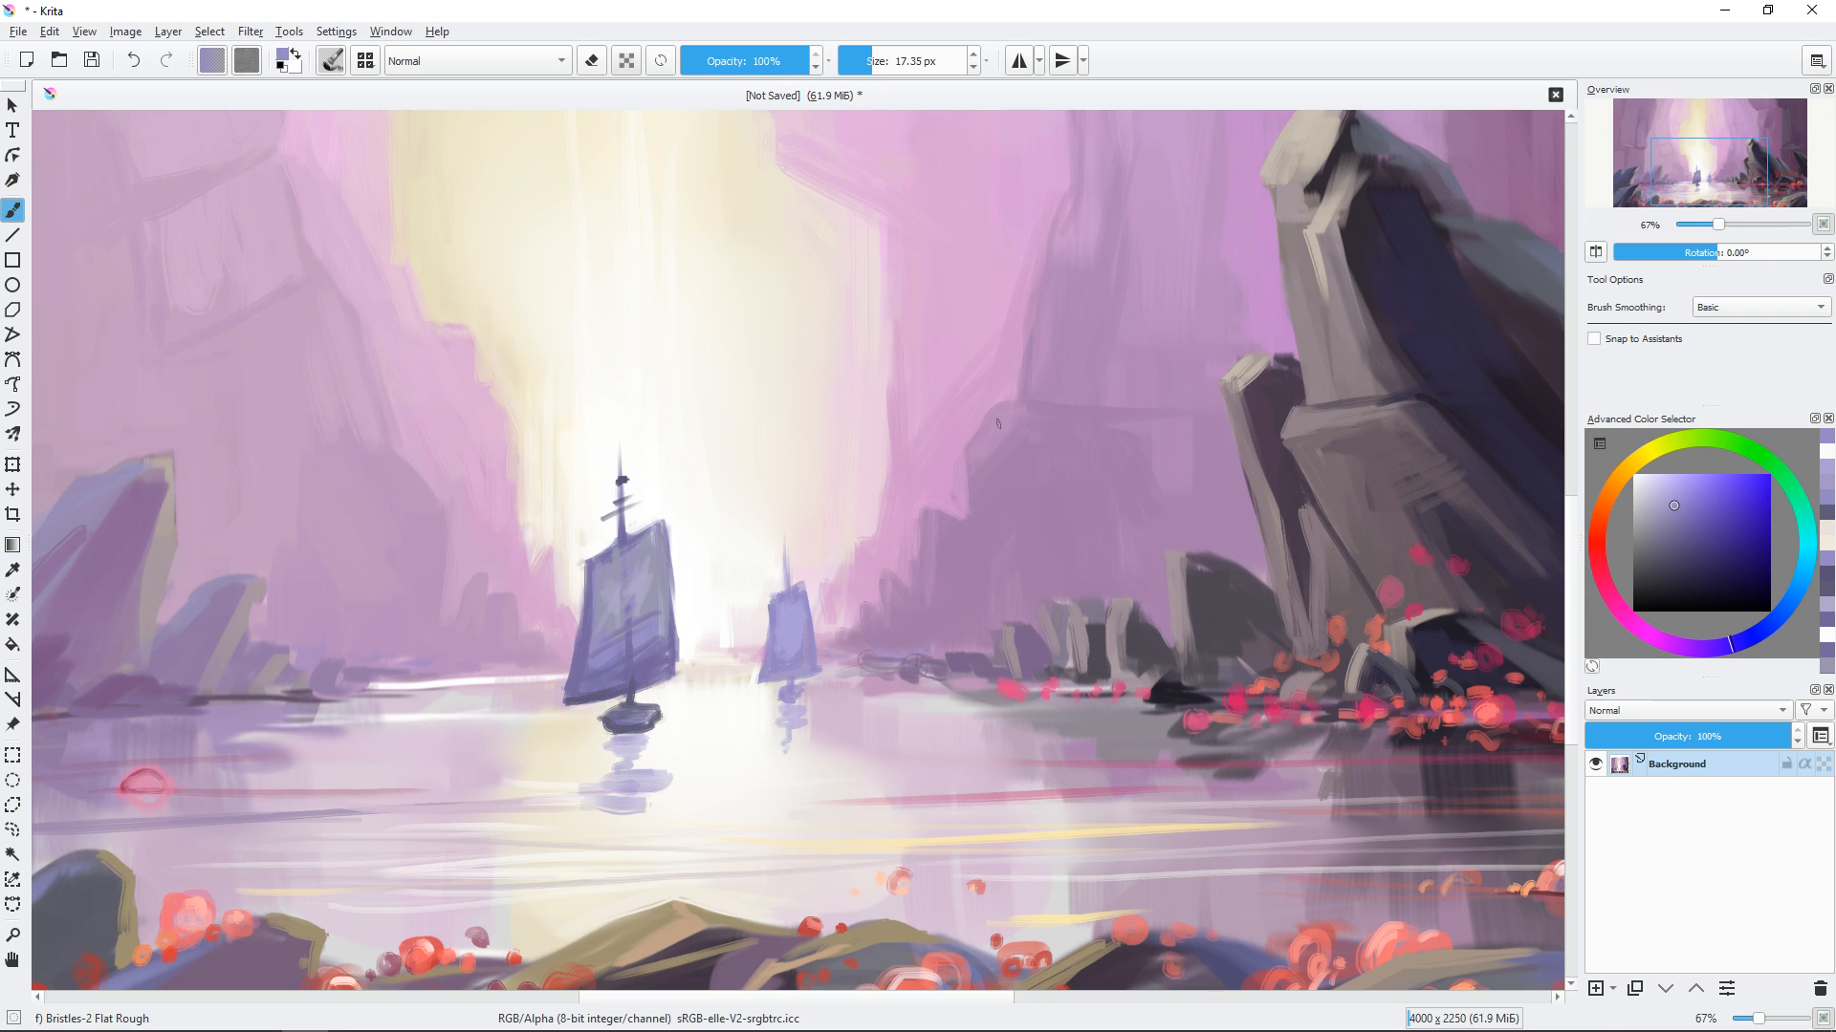
Paint a faint third sailboat with its reflection in pale lavender between the two boats at about 19 px.
ctrl+click(732, 675)
drag(686, 591, 690, 700)
ctrl+click(690, 639)
ctrl+click(738, 717)
ctrl+click(691, 660)
ctrl+click(740, 710)
ctrl+click(690, 660)
click(1650, 475)
drag(680, 699, 685, 718)
Check the whole picture, trim the large sail's lower left edge with sampled pink and touch up the faint boat.
key(ctrl+minus)
key(ctrl+minus)
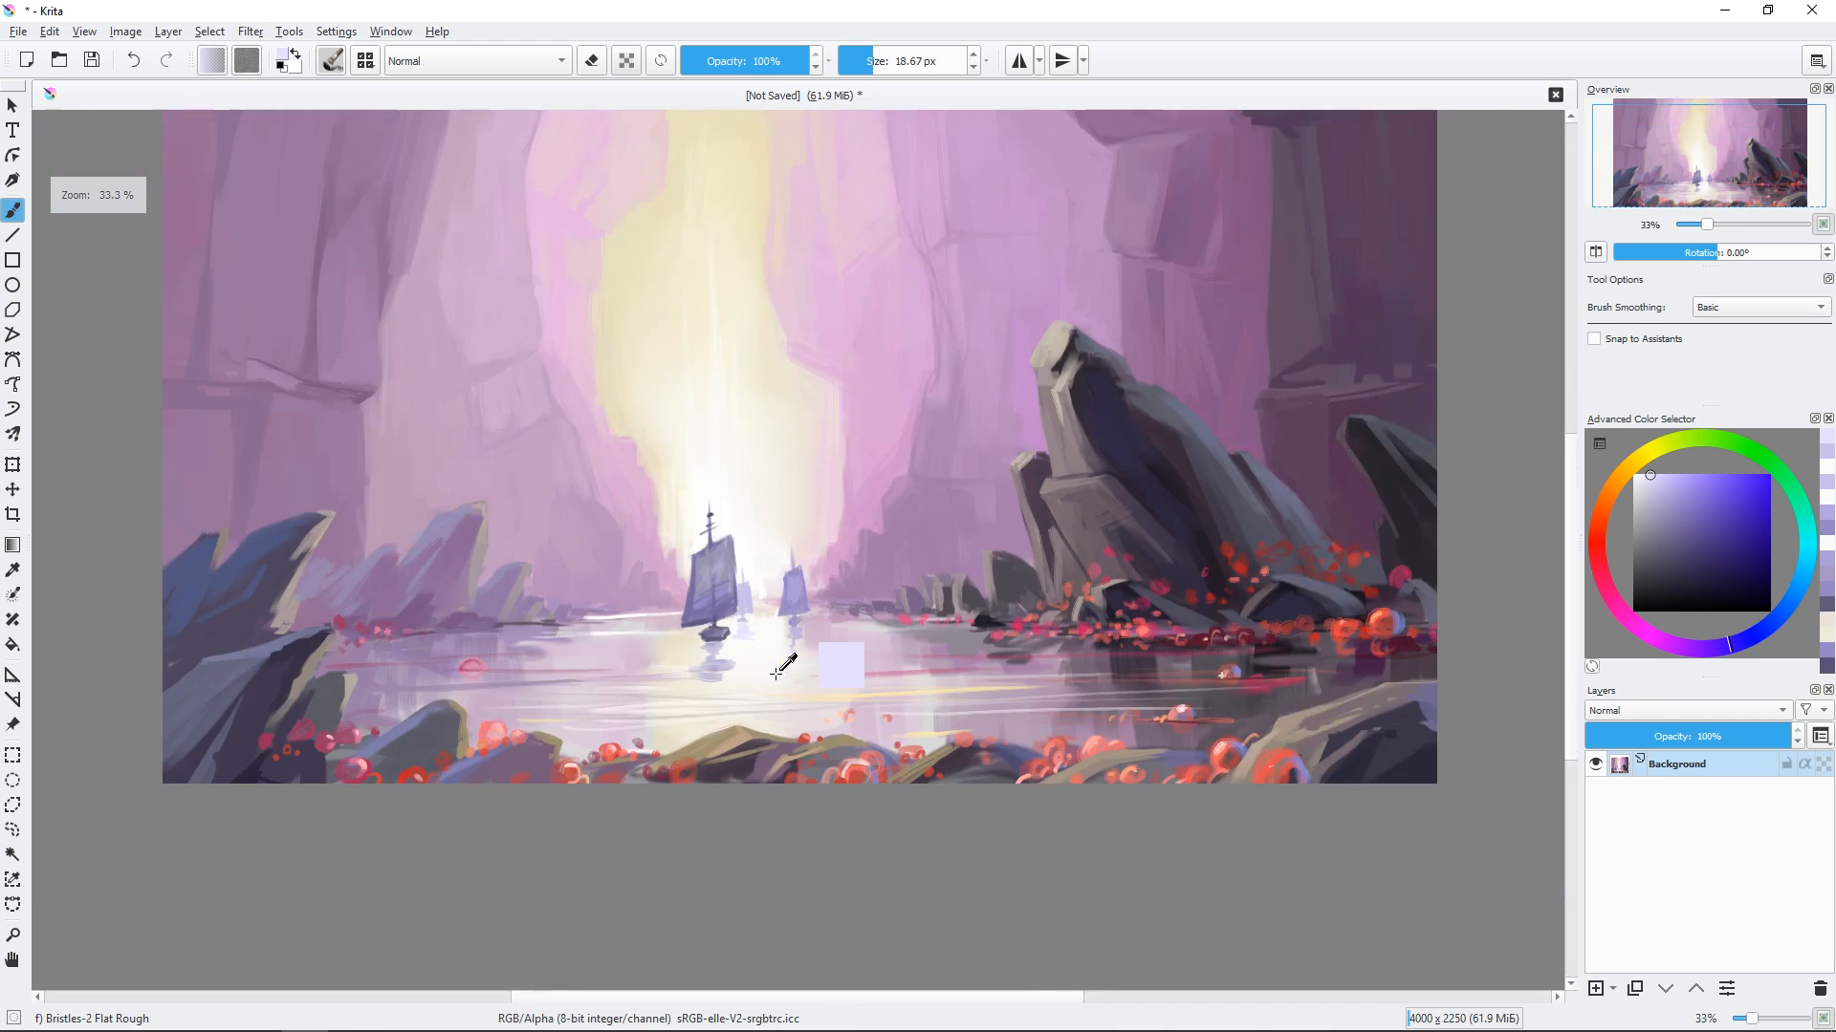
key(ctrl+minus)
key(ctrl+plus)
key(ctrl+plus)
key(ctrl+plus)
drag(750, 799, 815, 802)
ctrl+click(626, 709)
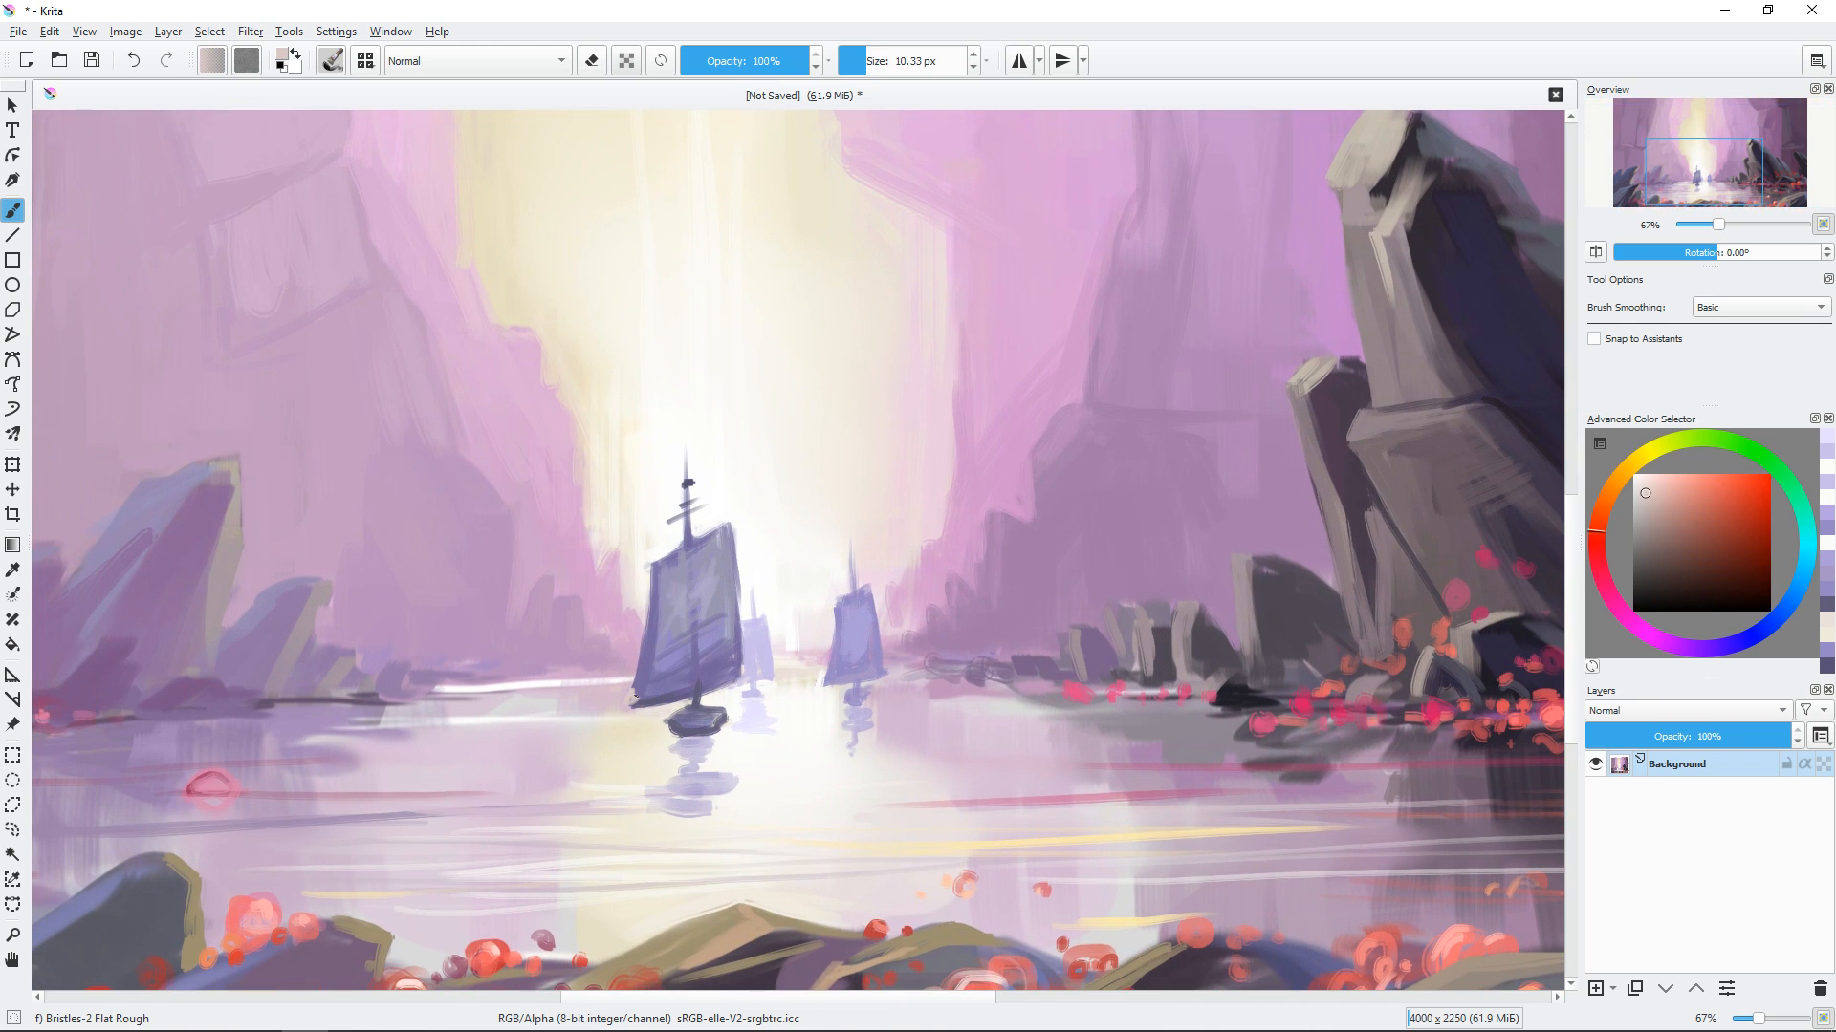
mouse_move(635, 680)
mouse_down()
mouse_move(632, 700)
mouse_move(635, 674)
mouse_up()
ctrl+click(623, 661)
ctrl+click(757, 641)
drag(743, 634, 741, 660)
Cut ragged edges into both sides of the large sail with sampled glow cream at about 20 px.
ctrl+click(638, 574)
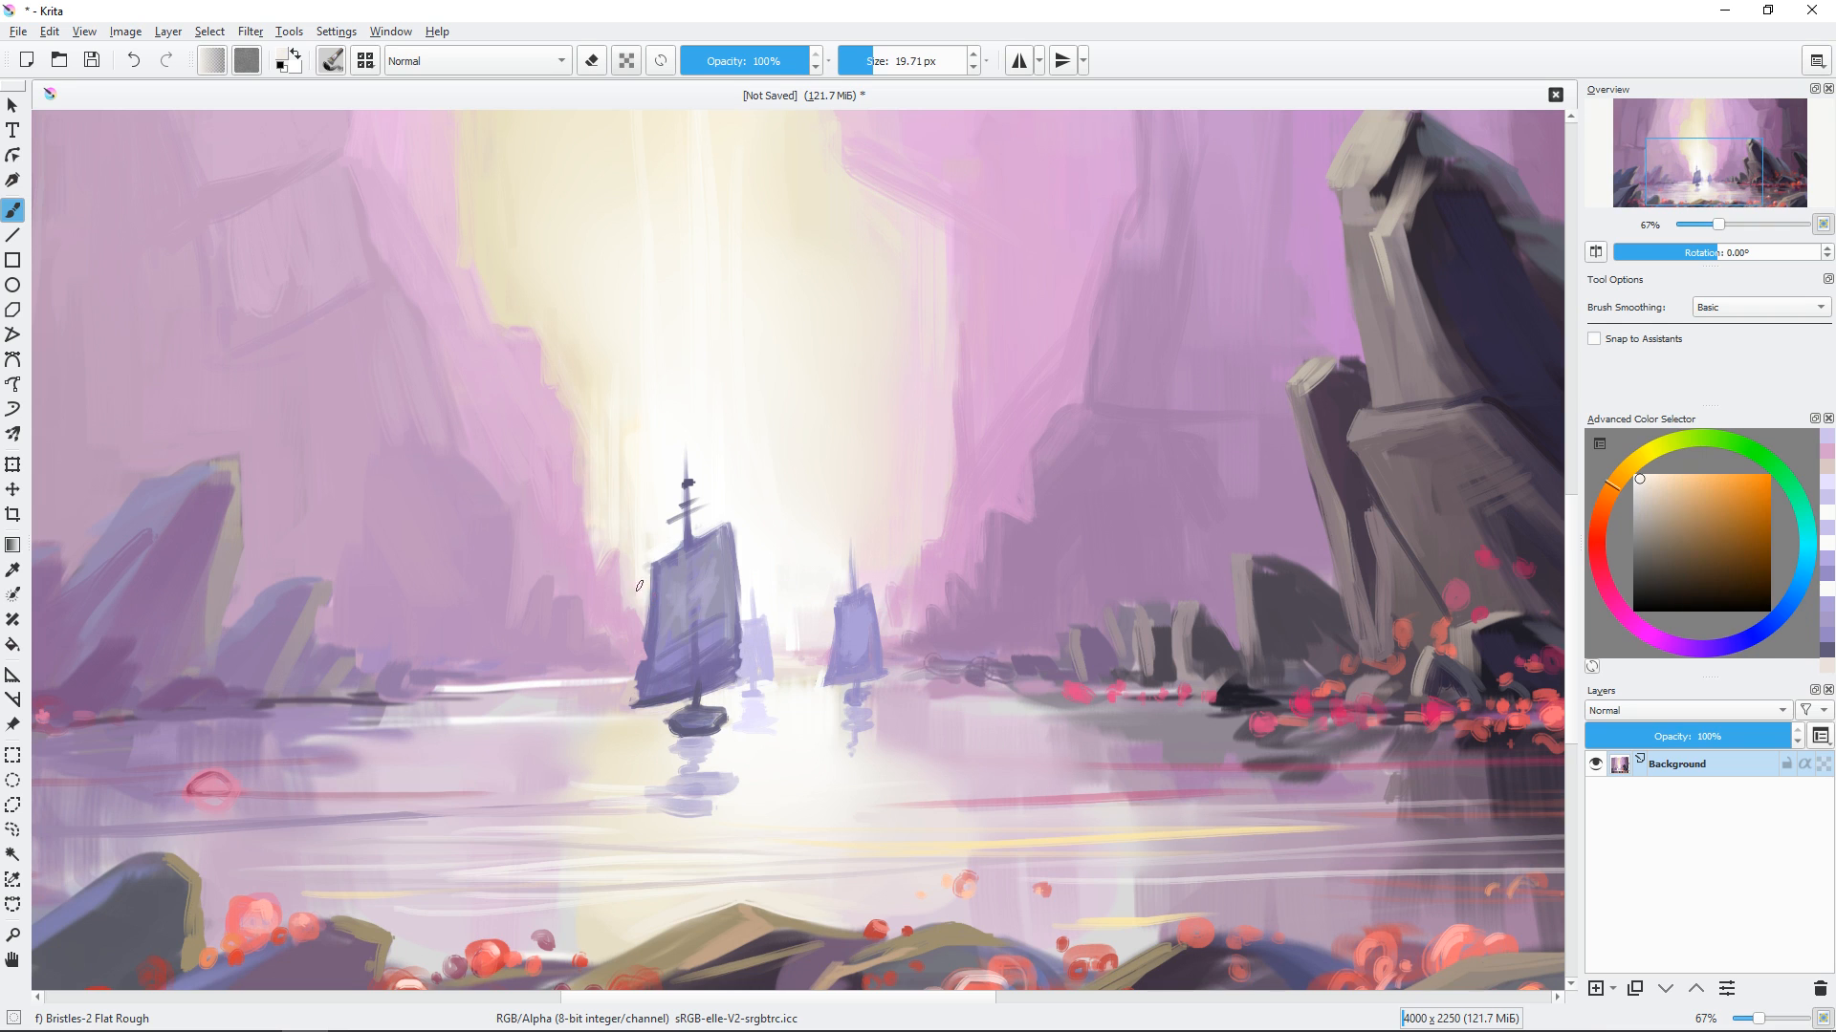
drag(660, 566, 645, 617)
ctrl+click(744, 543)
drag(735, 524, 737, 603)
Roughen the smaller boat's sail edges with sampled background pinks and cream at about 13 px.
ctrl+click(878, 592)
drag(871, 593, 876, 621)
ctrl+click(897, 634)
drag(880, 639, 886, 672)
ctrl+click(824, 620)
drag(835, 602, 837, 622)
ctrl+click(814, 597)
mouse_move(839, 594)
mouse_down()
mouse_move(837, 619)
mouse_move(775, 651)
mouse_up()
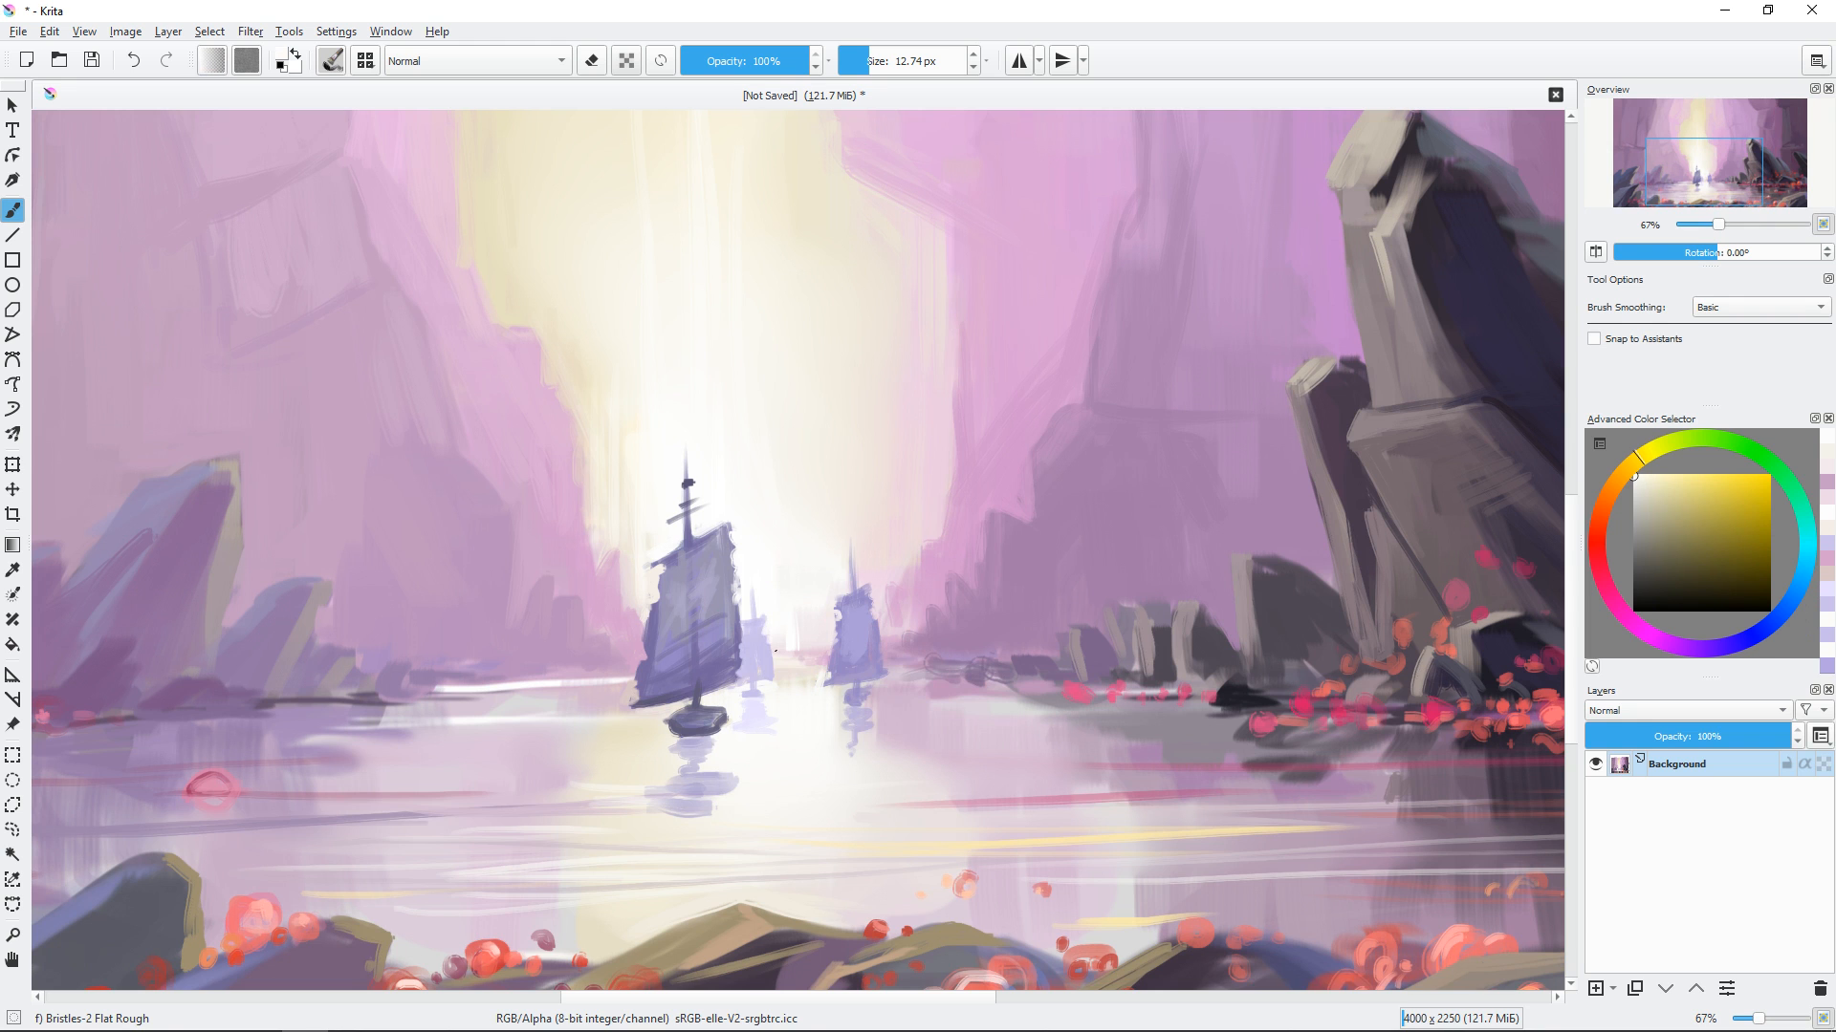
Sharpen the large boat's hull, yard and lower sail edge with sampled dark violet at about 8 px.
key(ctrl+minus)
key(ctrl+minus)
key(ctrl+minus)
key(ctrl+plus)
mouse_move(1008, 617)
mouse_down()
mouse_move(1030, 645)
mouse_move(1139, 582)
mouse_up()
key(ctrl+plus)
key(ctrl+plus)
key(ctrl+plus)
drag(736, 776, 714, 793)
ctrl+click(716, 791)
ctrl+click(708, 793)
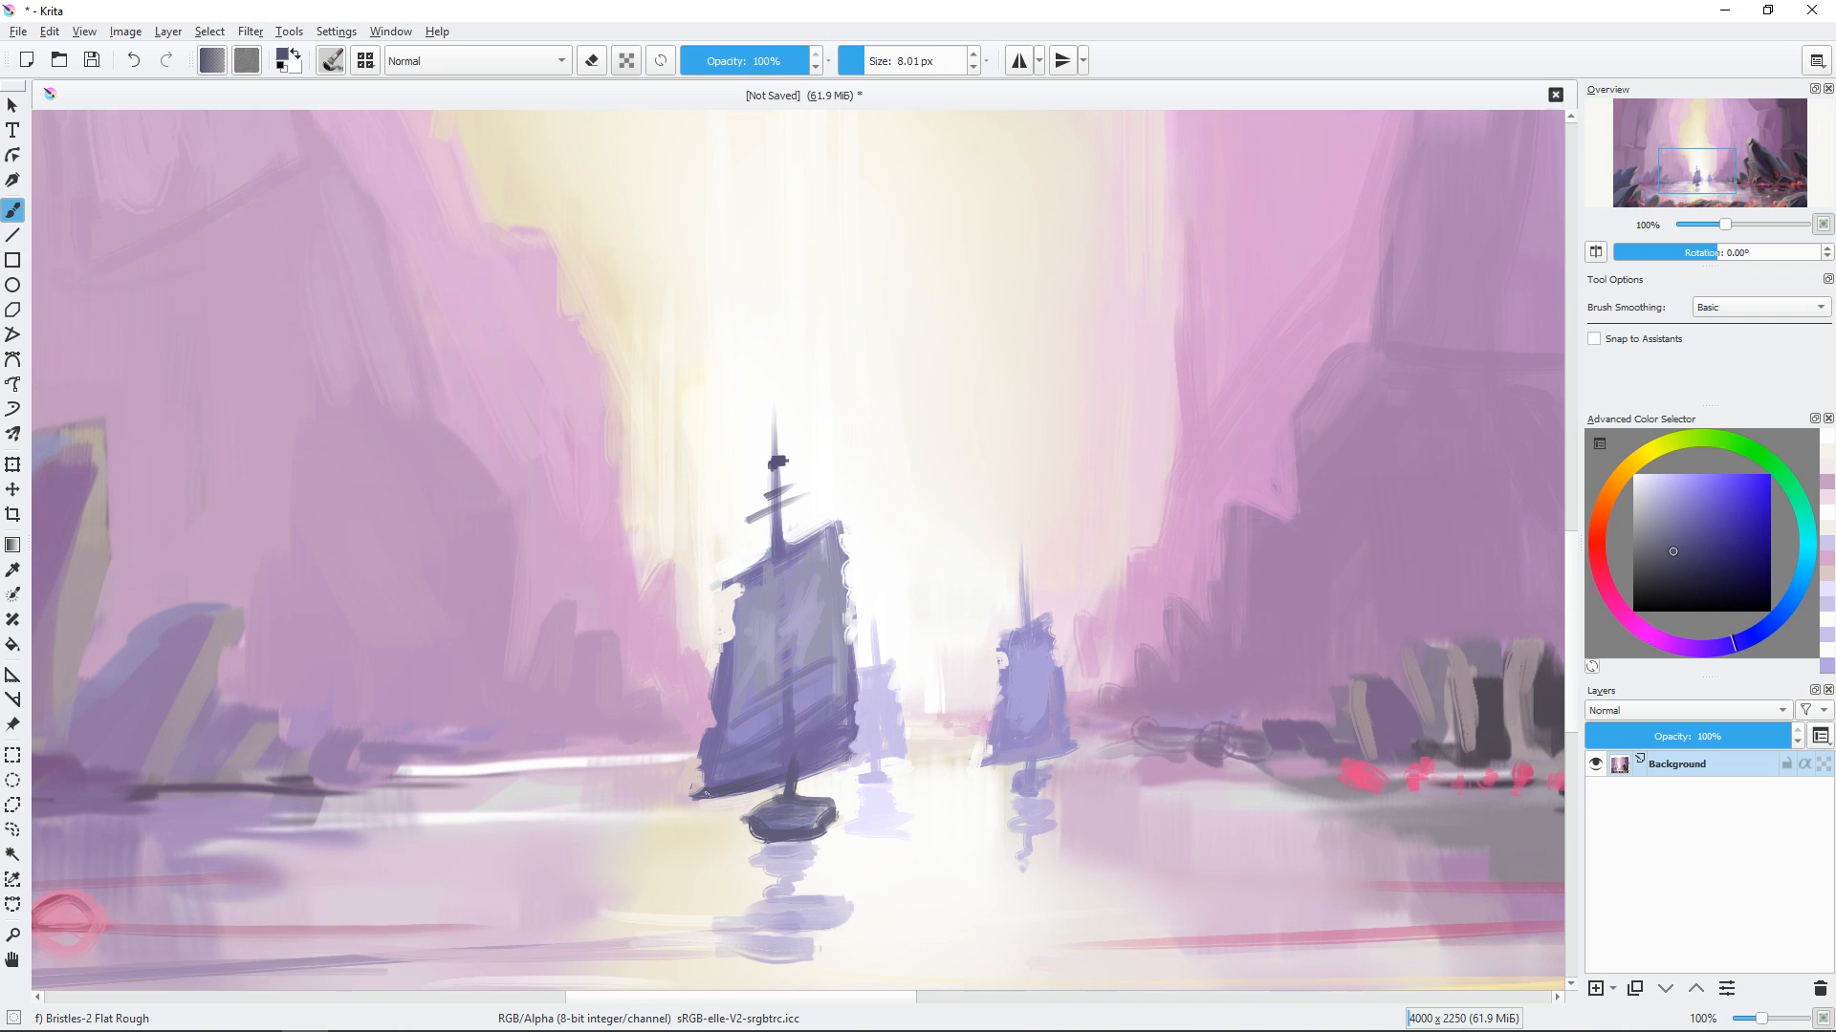
drag(817, 770, 853, 760)
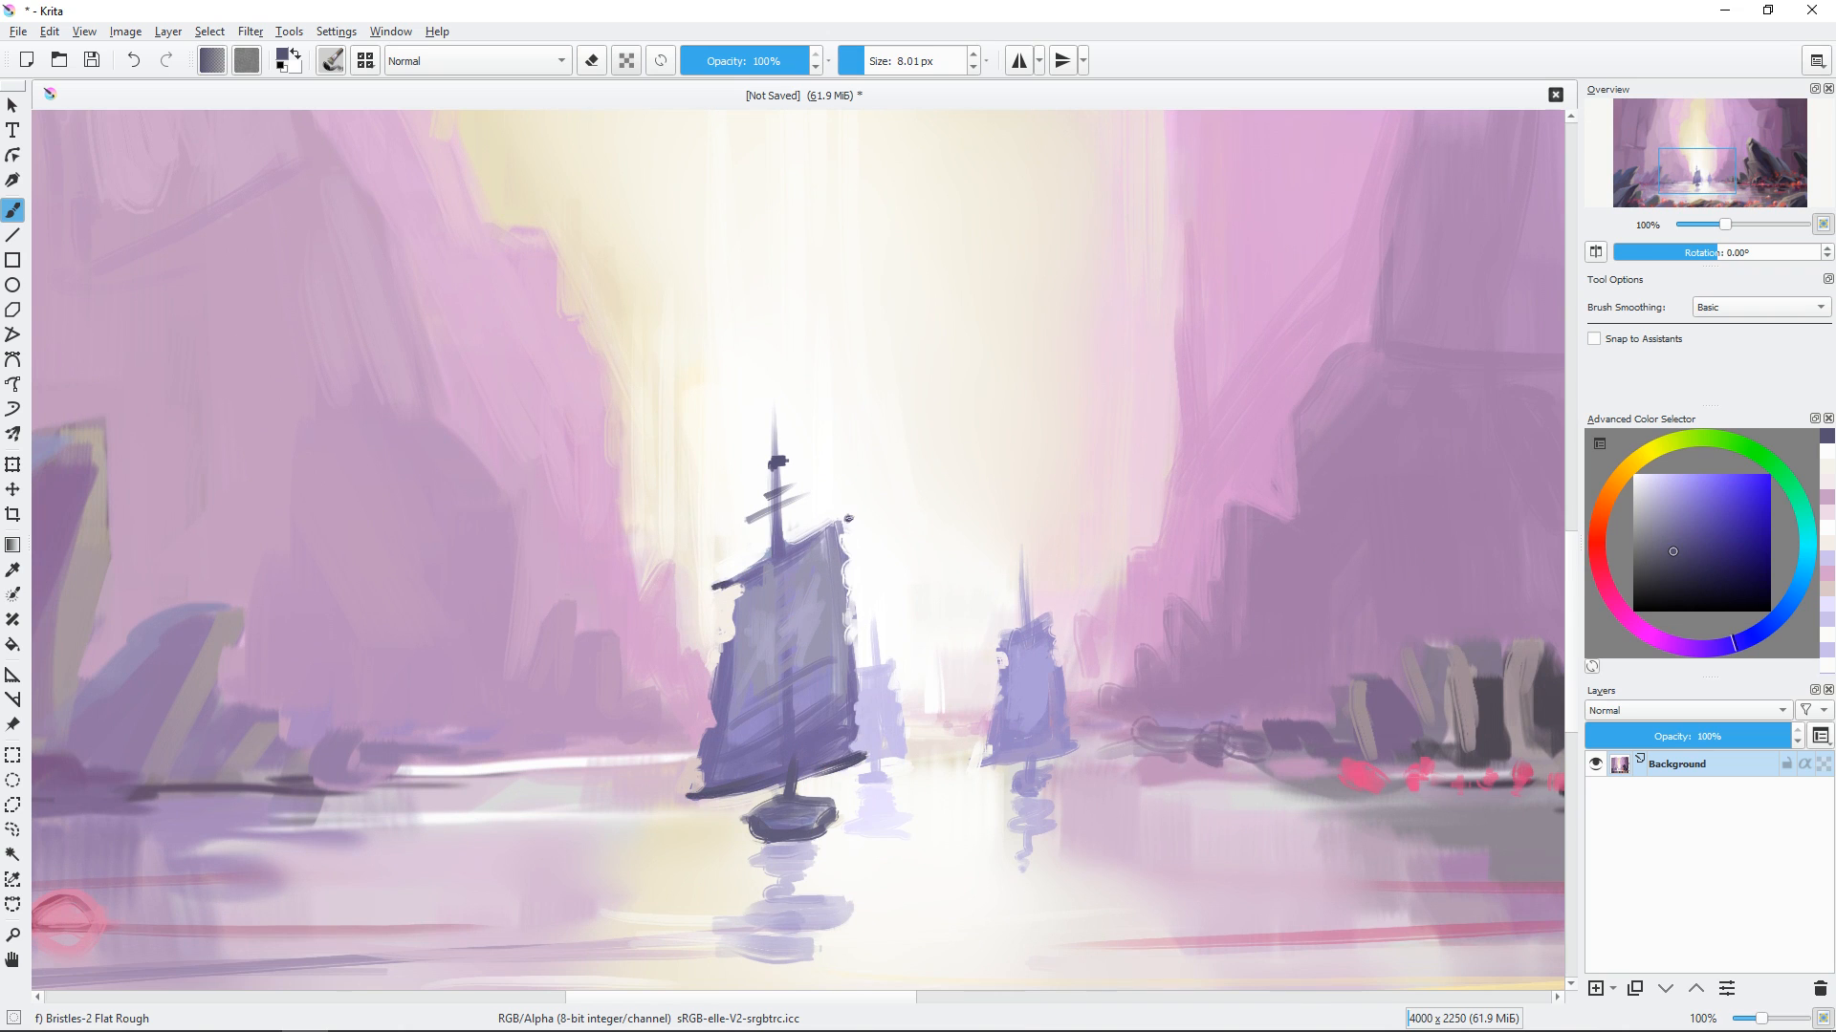
Draw slanted battens across the large sail in dark violet and the smaller boat's sail in sampled violet at about 8 px.
drag(715, 646, 825, 612)
drag(707, 731, 855, 689)
ctrl+click(1000, 750)
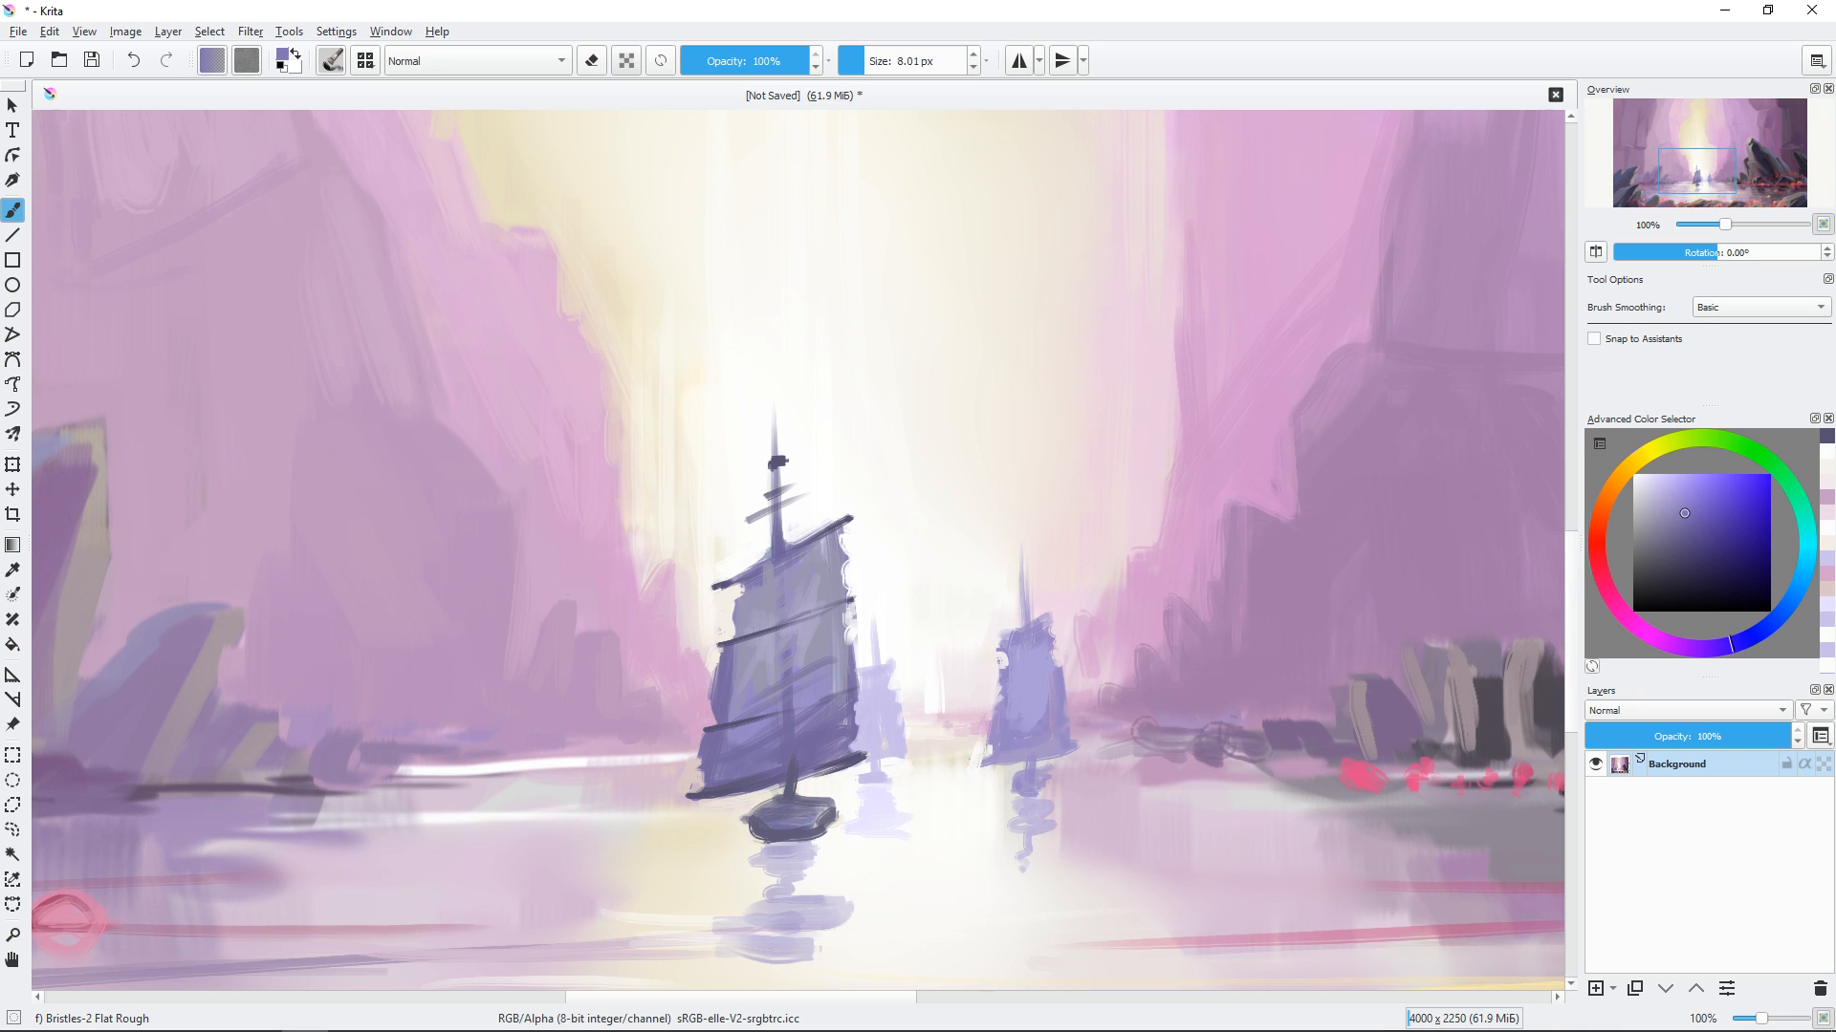
drag(980, 763, 1078, 746)
drag(994, 669, 1074, 658)
drag(995, 711, 1055, 701)
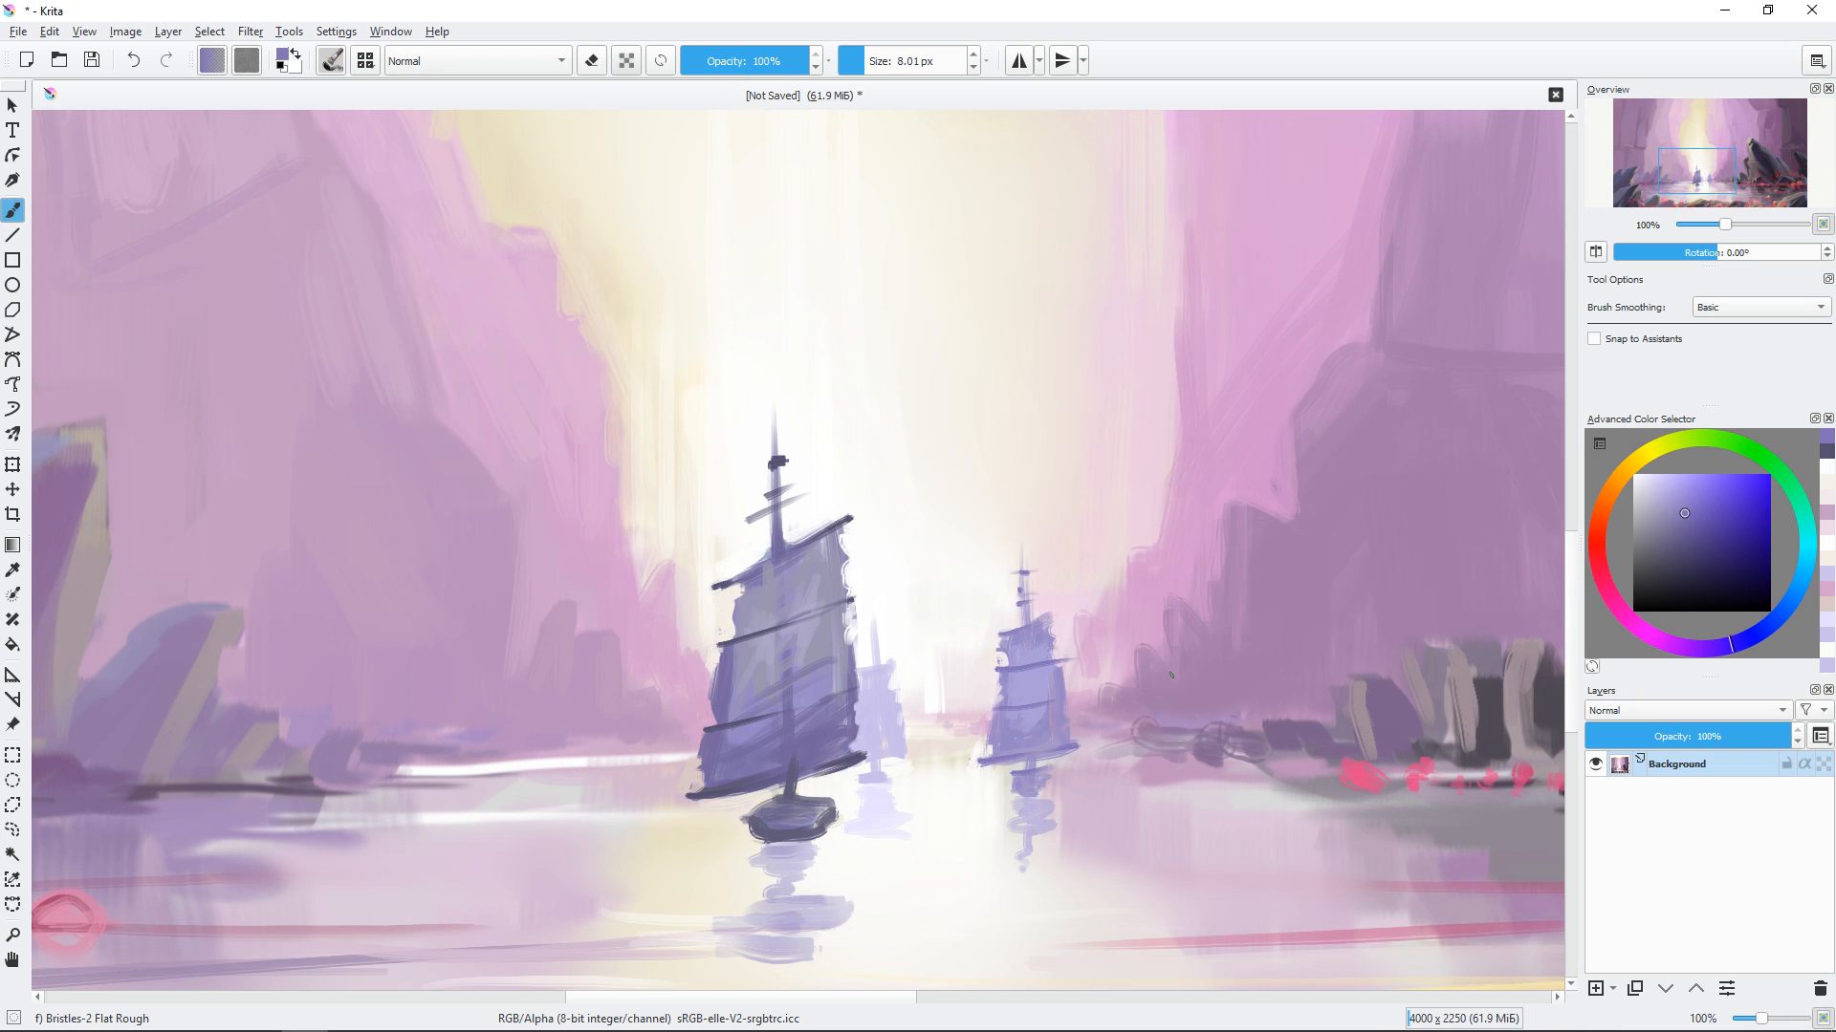
ctrl+click(874, 693)
scroll(887, 775, down, 3)
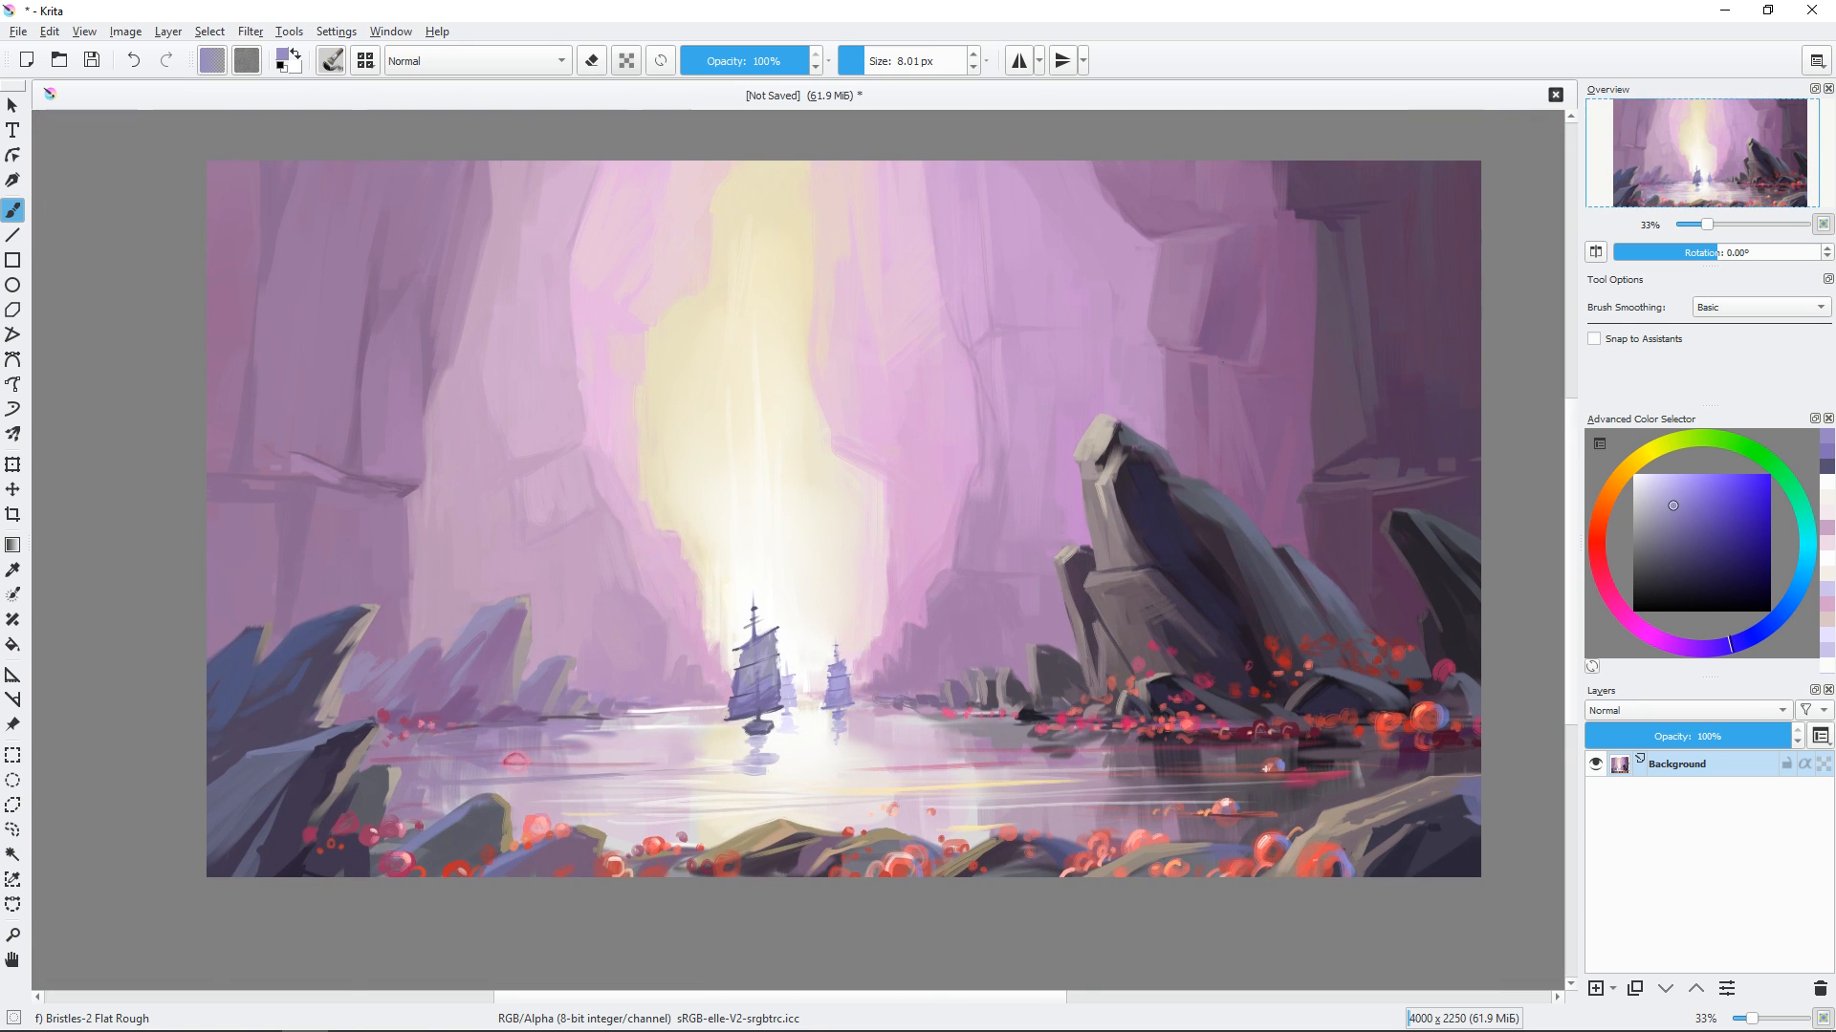
Refine the lit facets and edges of the large right-hand rock with sampled greys and browns at about 25 px.
key(plus)
key(plus)
drag(1364, 581, 844, 560)
mouse_move(916, 469)
mouse_down()
mouse_move(937, 457)
mouse_move(988, 549)
mouse_move(920, 564)
mouse_move(946, 559)
mouse_up()
ctrl+click(928, 470)
ctrl+click(945, 564)
ctrl+click(892, 570)
drag(1131, 507, 1045, 455)
ctrl+click(923, 497)
mouse_move(917, 487)
mouse_down()
mouse_move(936, 487)
mouse_move(927, 506)
mouse_up()
drag(1172, 578, 1198, 550)
ctrl+click(854, 617)
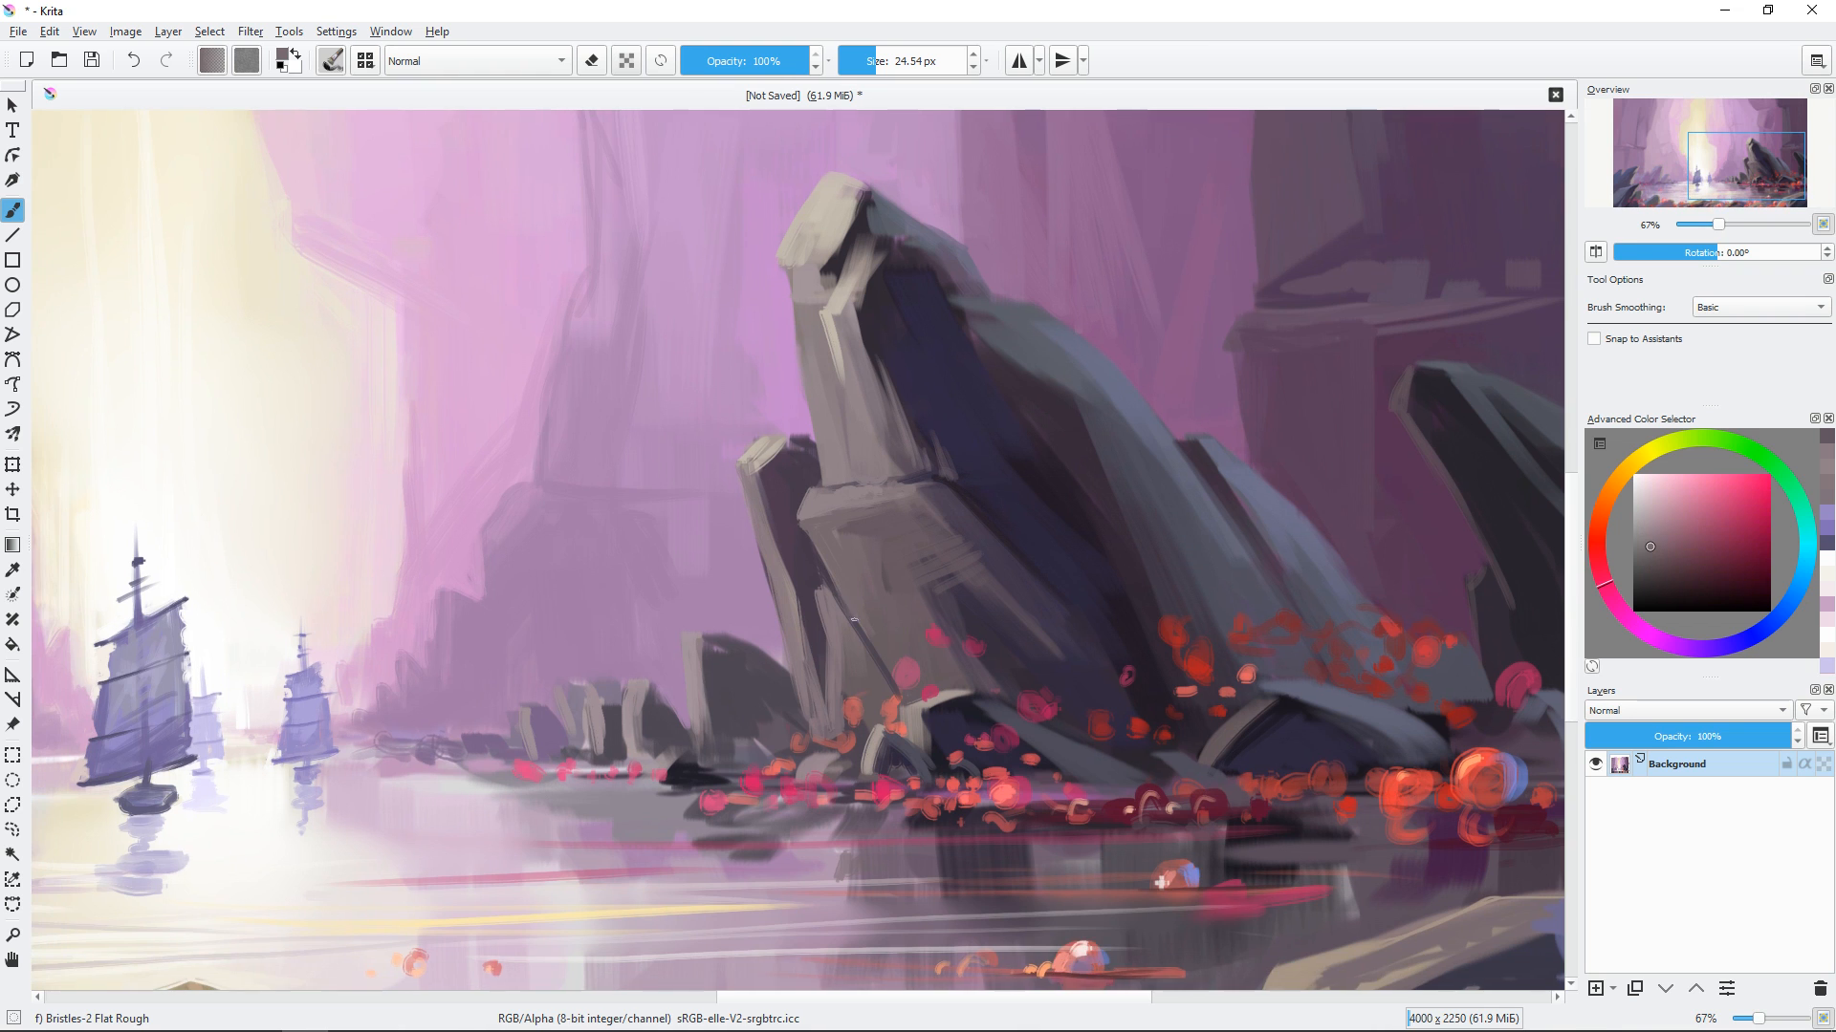
drag(853, 618, 887, 670)
Dab small floating petals in sampled salmon red at about 13 px beside the large boat and along the left shoreline.
drag(999, 717, 1272, 579)
ctrl+click(1432, 566)
drag(656, 582, 638, 581)
drag(611, 603, 655, 604)
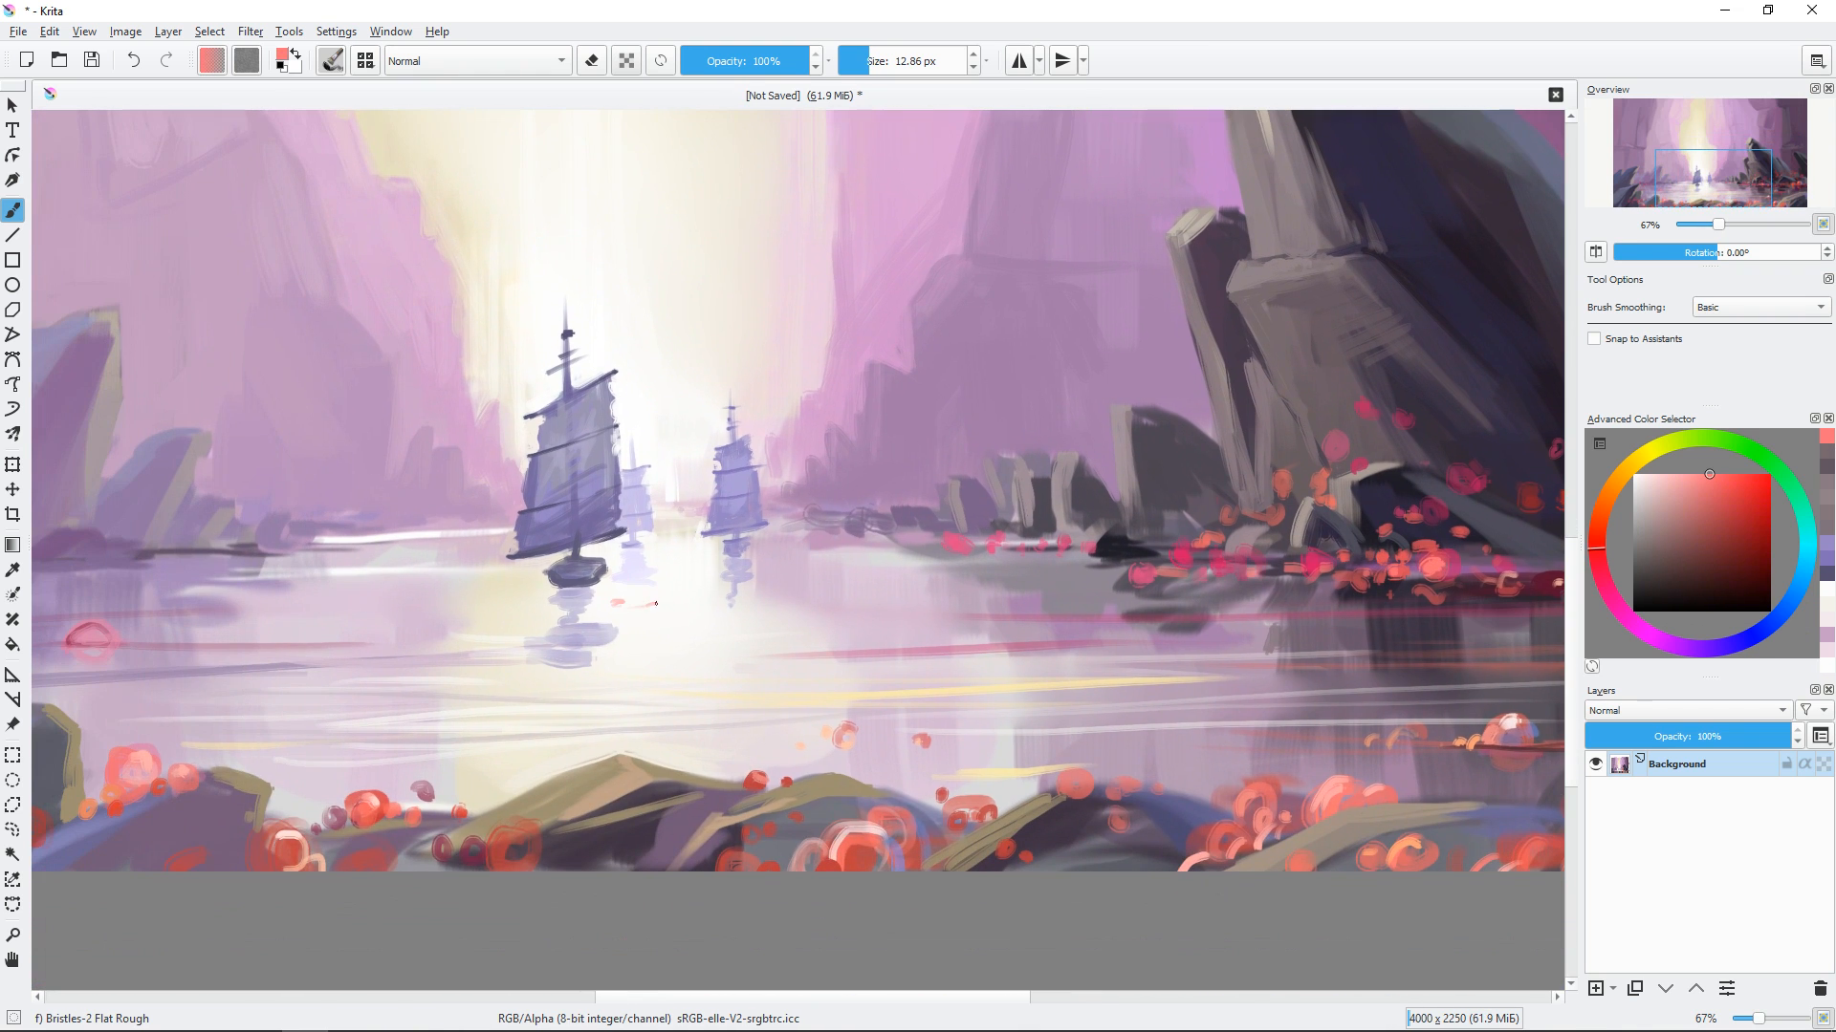
drag(413, 581, 397, 583)
drag(304, 581, 600, 569)
drag(454, 535, 411, 536)
key(minus)
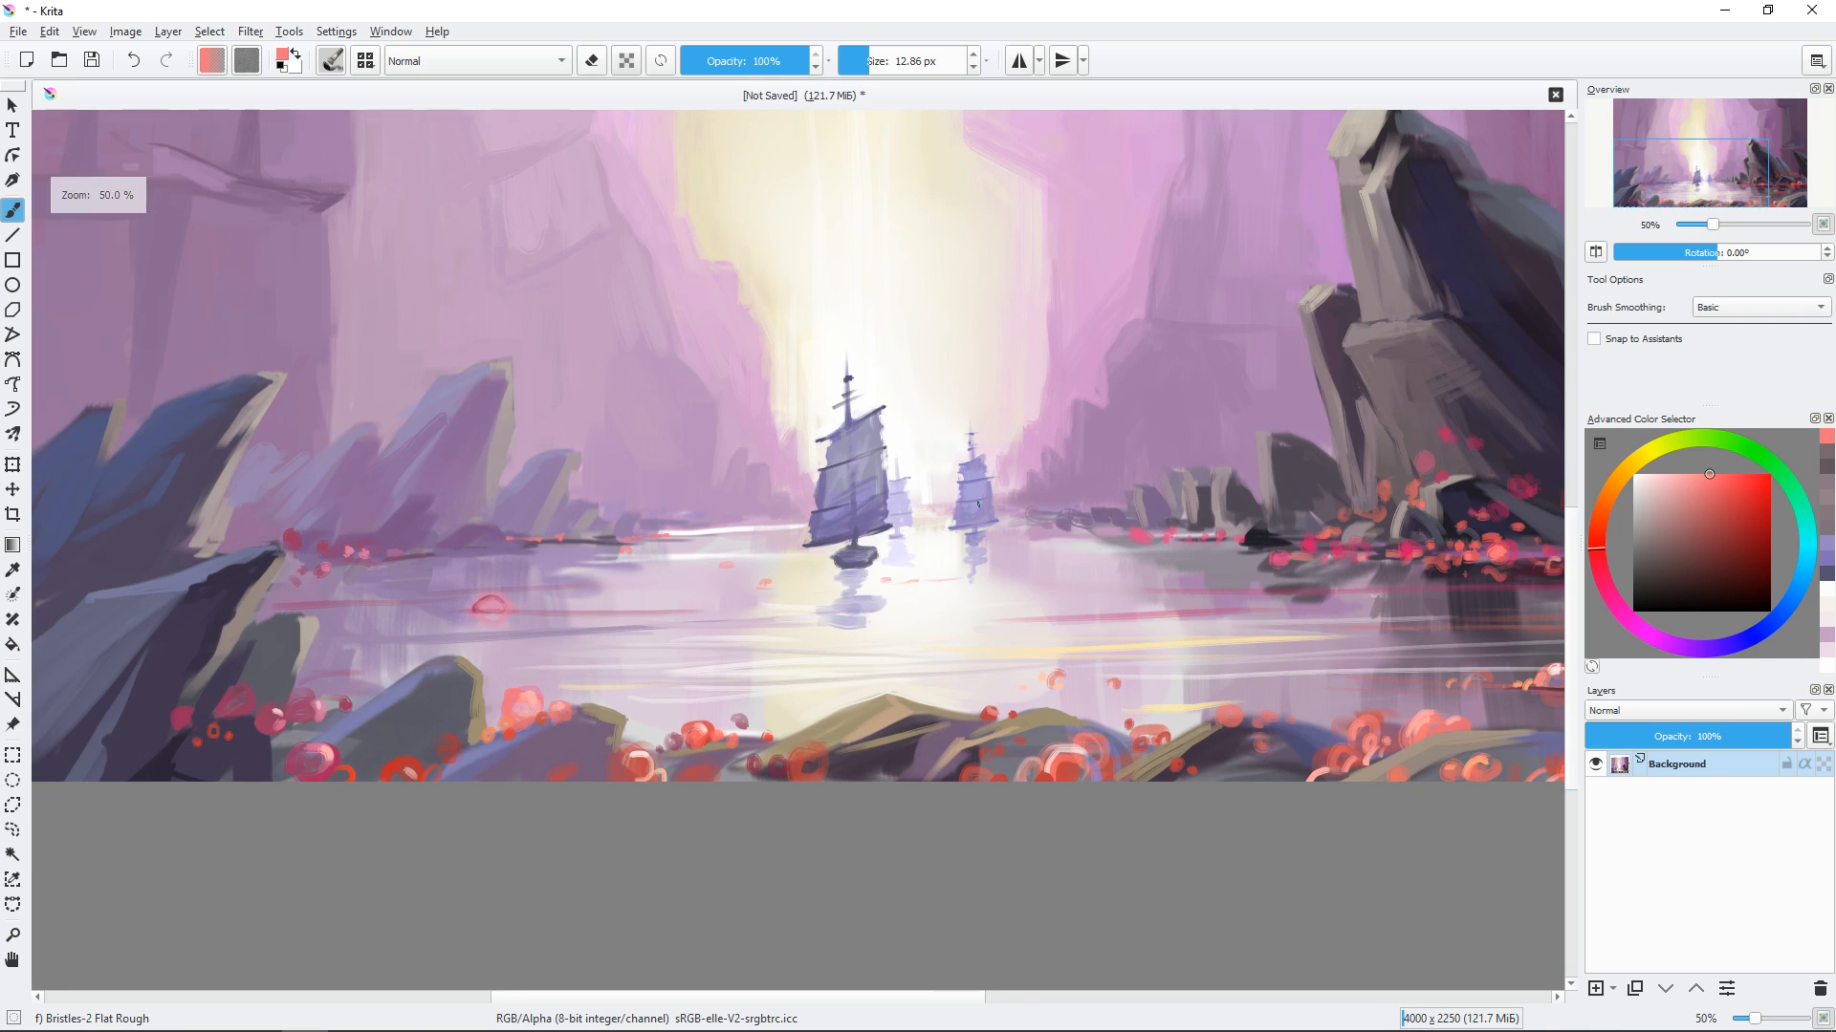
Add red specks along the distant right shoreline and scatter more small petals across the open water.
drag(1069, 527, 1081, 527)
drag(1061, 535, 1054, 543)
drag(726, 652, 736, 652)
mouse_move(890, 639)
mouse_down()
mouse_move(809, 657)
mouse_move(900, 736)
mouse_up()
drag(567, 728, 584, 729)
drag(510, 730, 529, 725)
drag(709, 707, 856, 686)
drag(466, 698, 800, 622)
Touch up the edge of the left foreground rock, sample its slate blue, and check the whole picture.
click(1730, 501)
mouse_move(717, 631)
mouse_down()
mouse_move(734, 631)
mouse_move(714, 667)
mouse_up()
ctrl+click(738, 612)
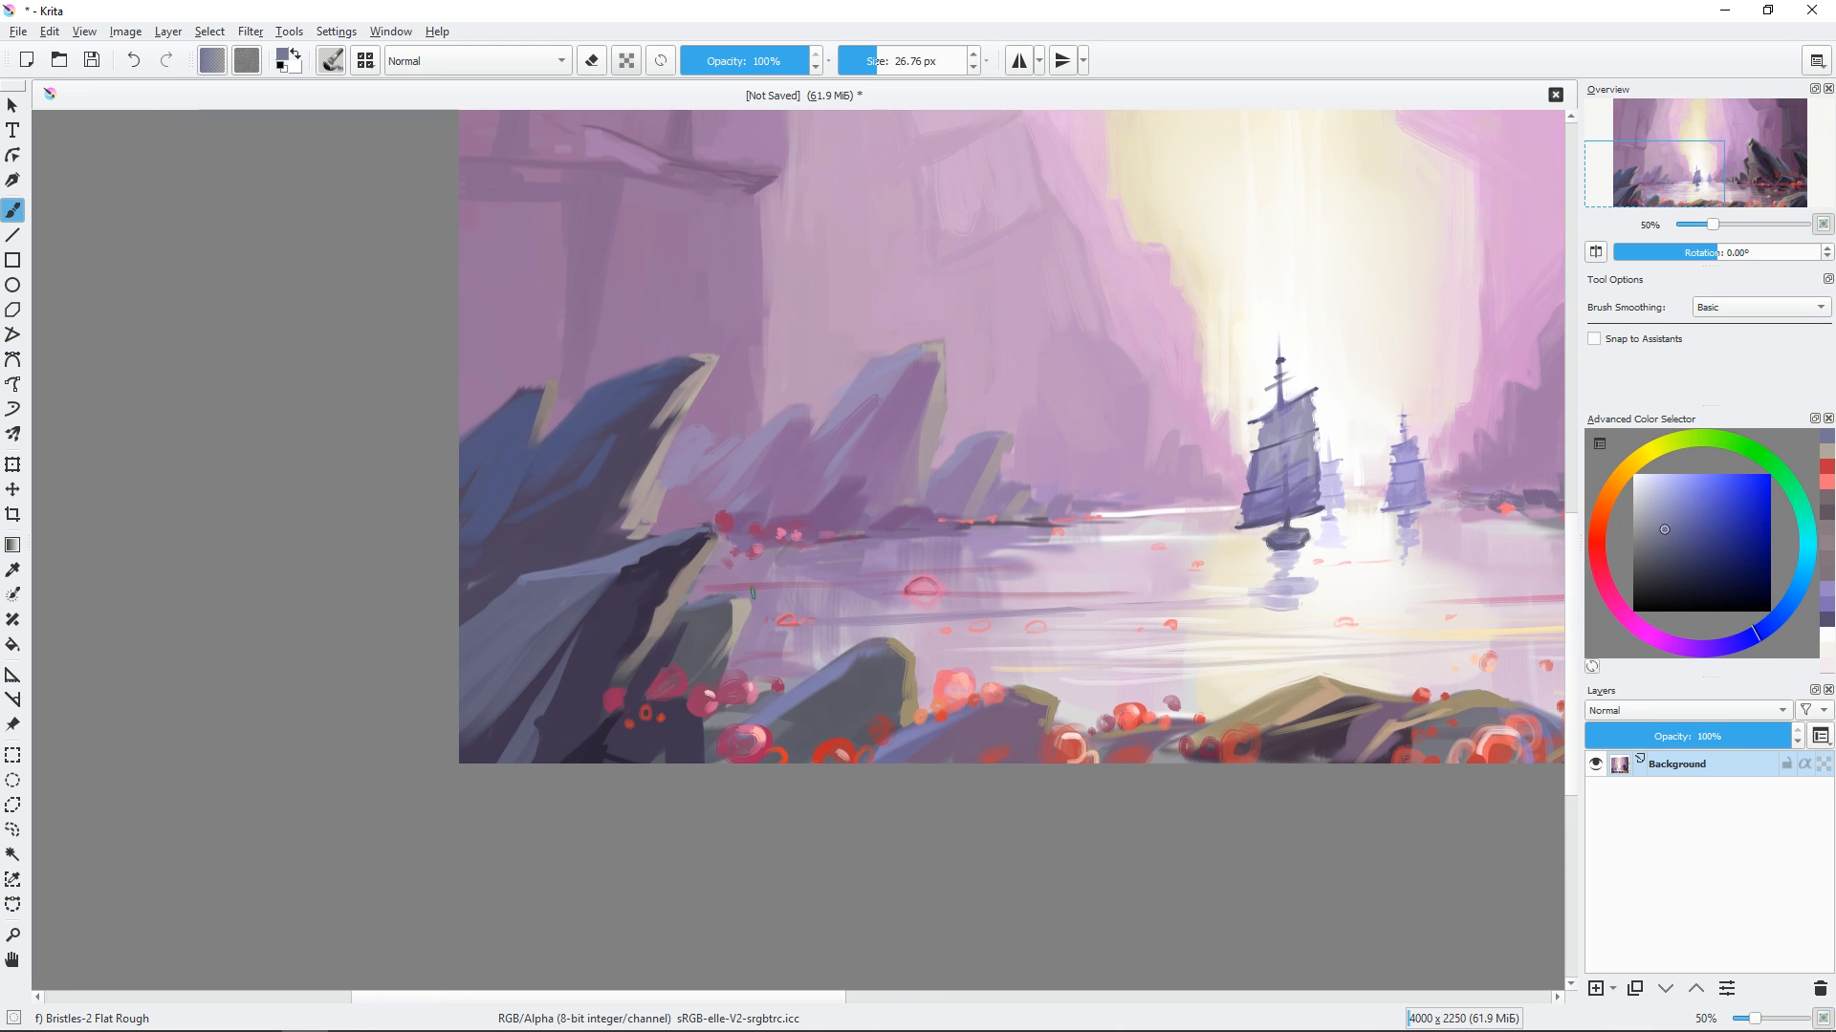
key(minus)
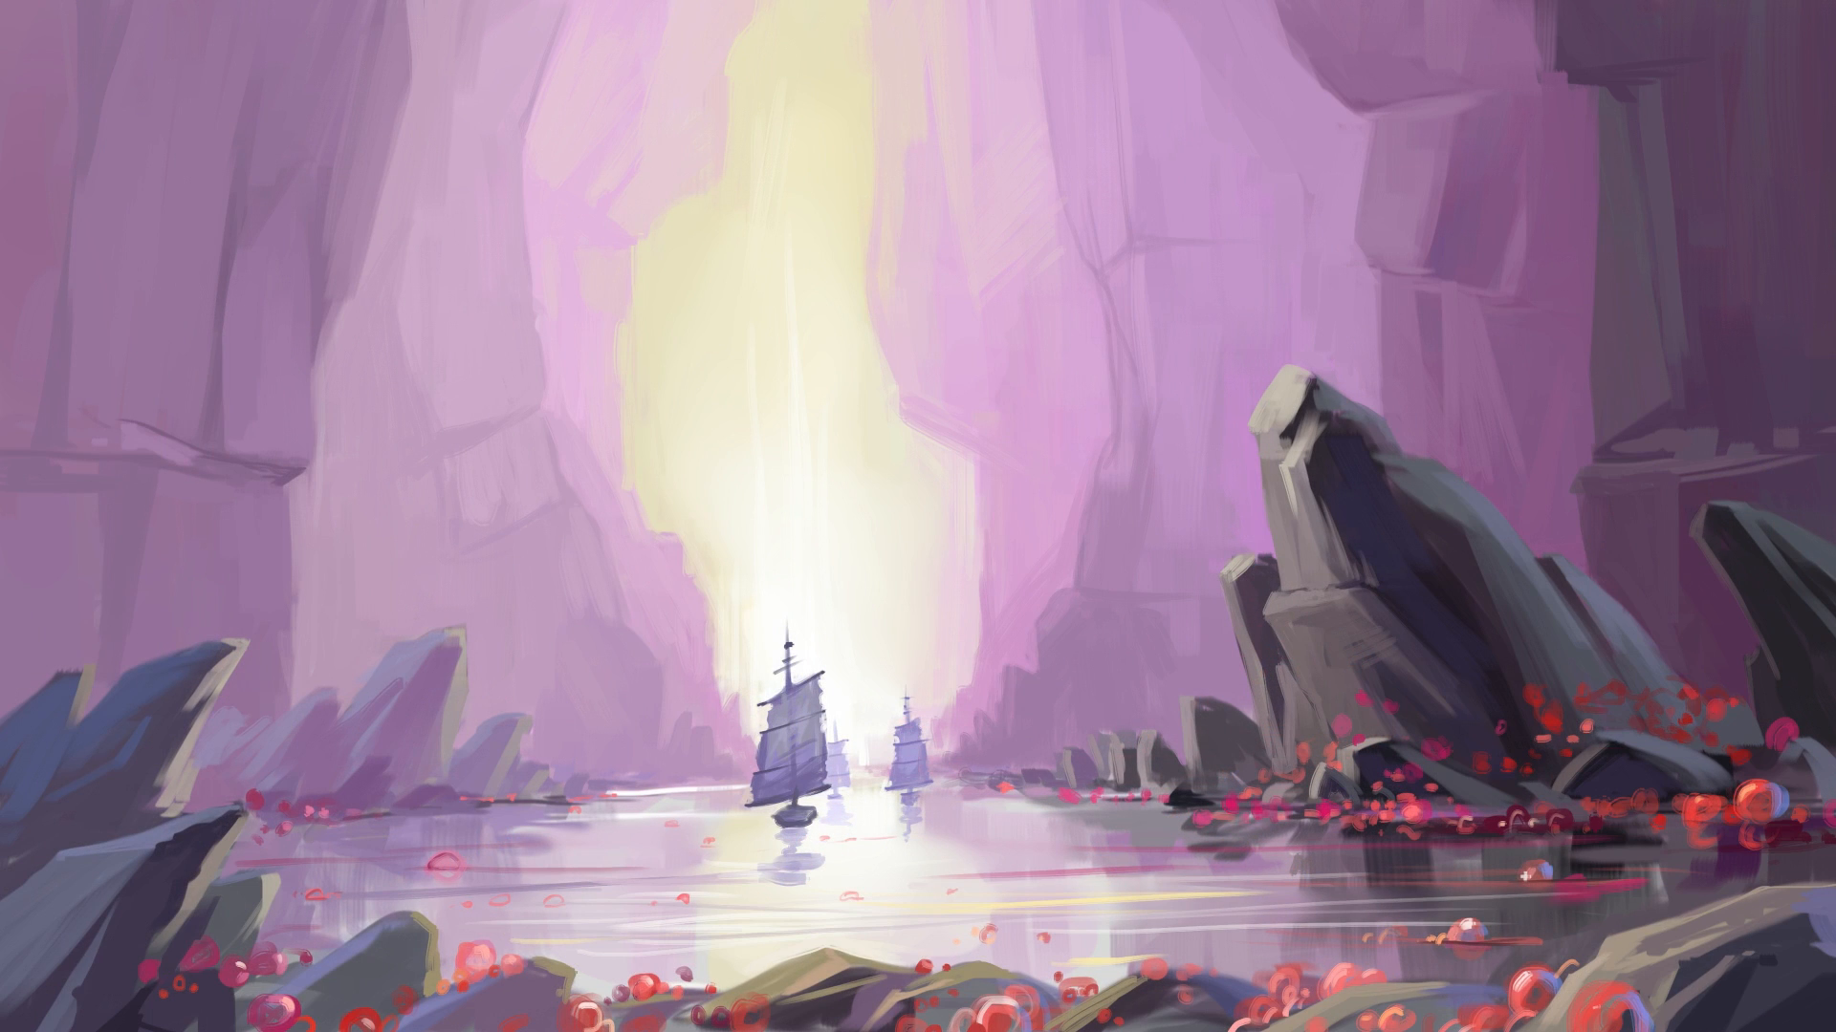